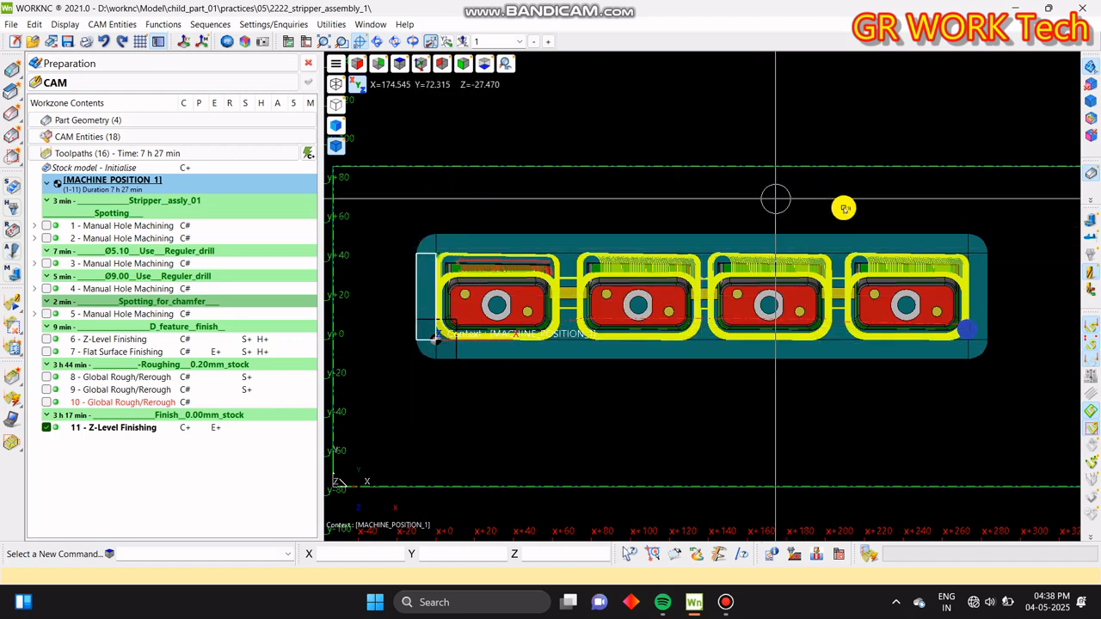
- Examine the Z-Level Finishing toolpath closely around the sloped green faces of the pockets
middle_drag(822, 279, 772, 251)
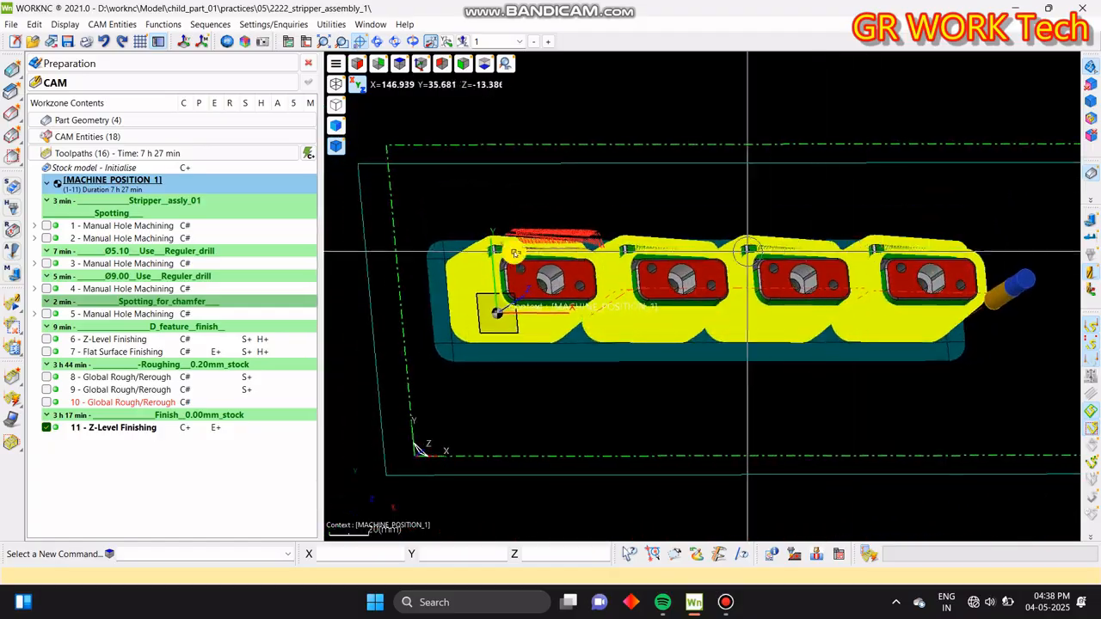
scroll(505, 253, up, 3)
scroll(505, 252, up, 3)
middle_drag(505, 253, 567, 383)
middle_drag(791, 201, 562, 308)
scroll(563, 308, up, 5)
mouse_move(703, 298)
middle_down()
mouse_move(678, 336)
mouse_move(714, 332)
mouse_move(700, 320)
middle_up()
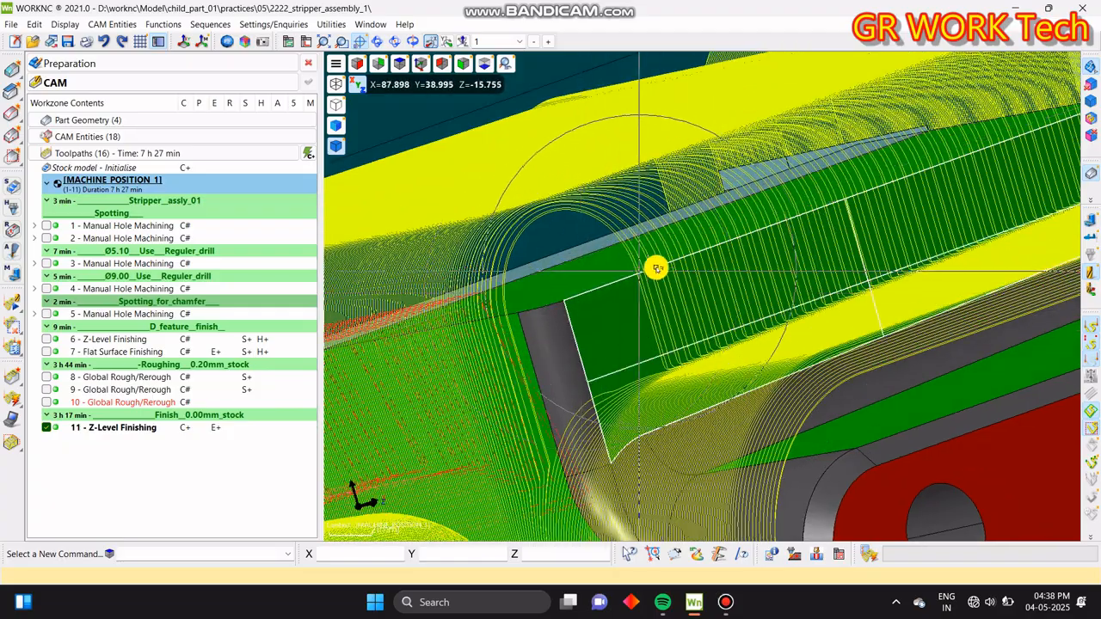
scroll(607, 280, down, 5)
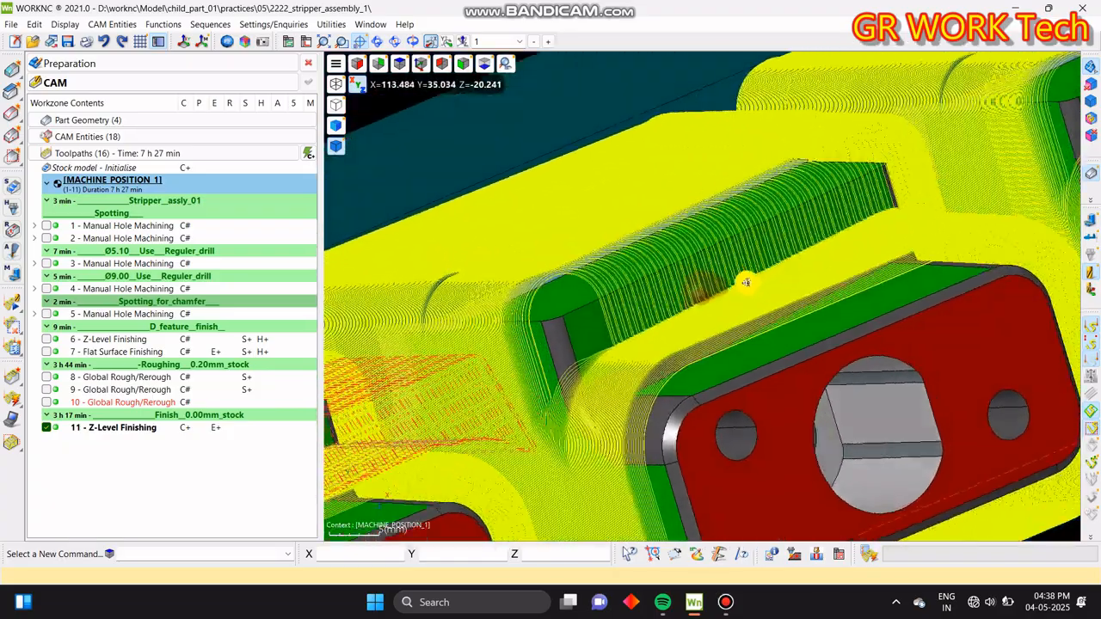
scroll(655, 300, down, 5)
mouse_move(654, 302)
middle_down()
mouse_move(675, 332)
mouse_move(670, 306)
middle_up()
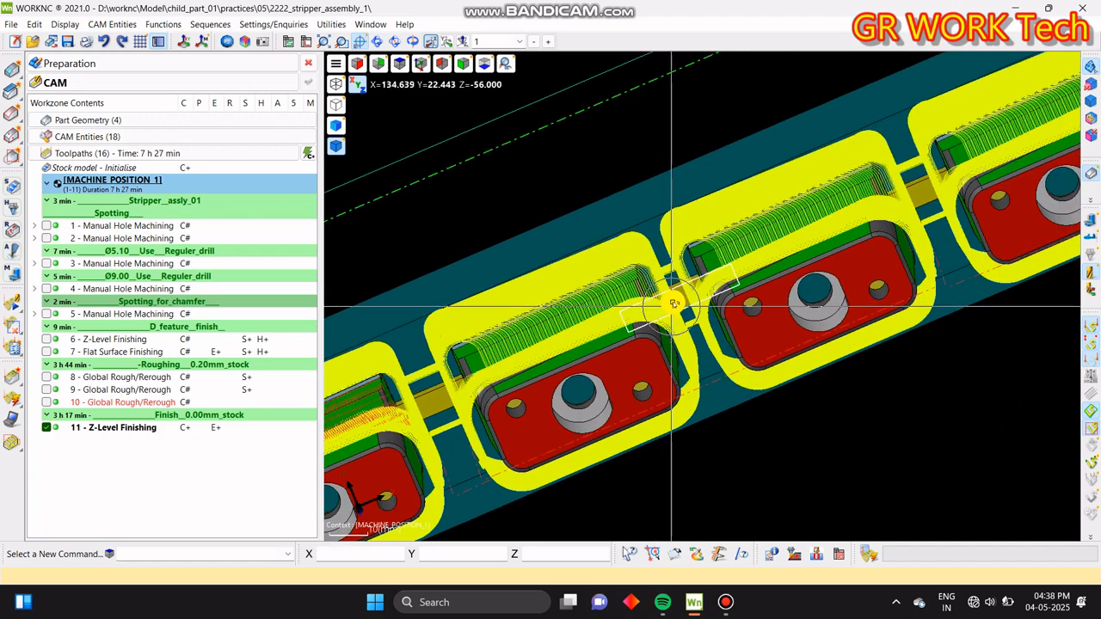
key(z)
mouse_move(741, 290)
middle_down()
mouse_move(702, 332)
mouse_move(747, 327)
mouse_move(749, 282)
middle_up()
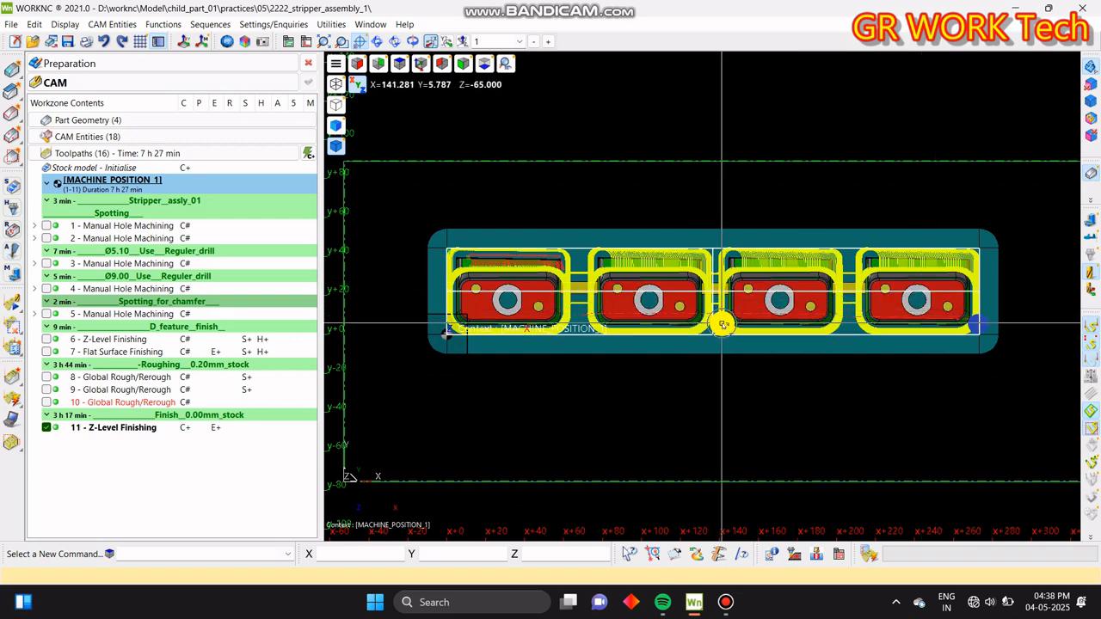
middle_drag(769, 302, 738, 325)
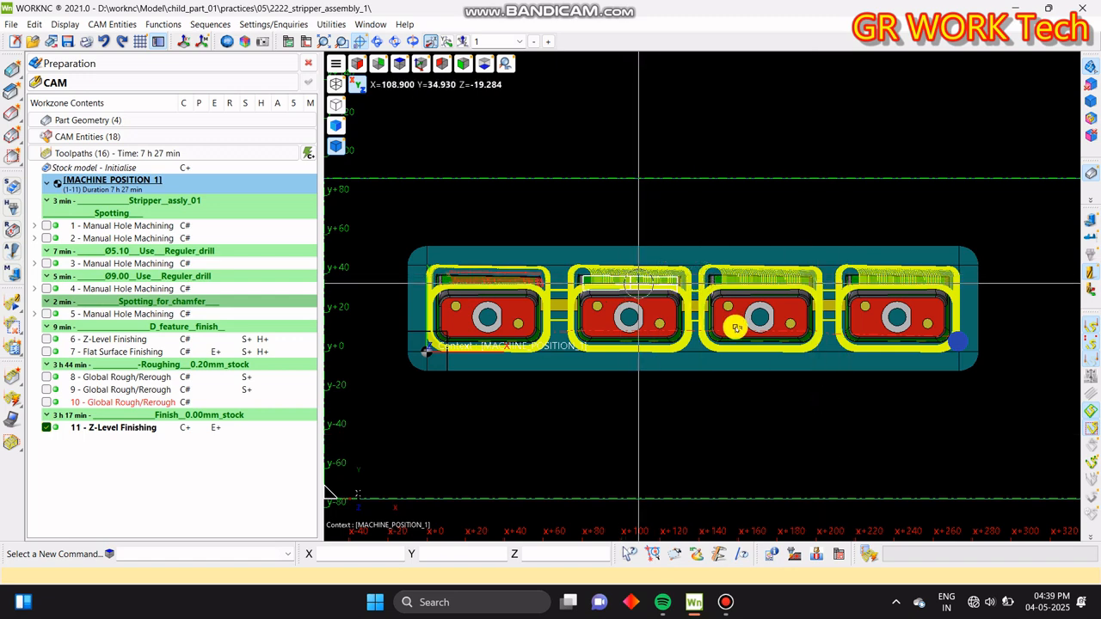
middle_drag(760, 318, 773, 316)
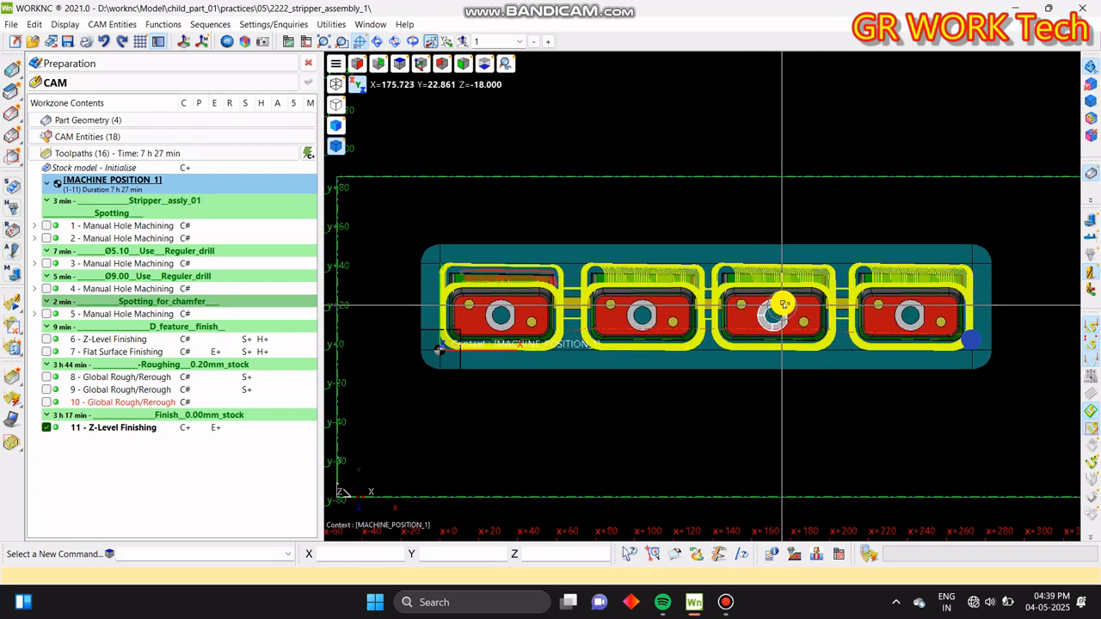
middle_drag(691, 410, 686, 352)
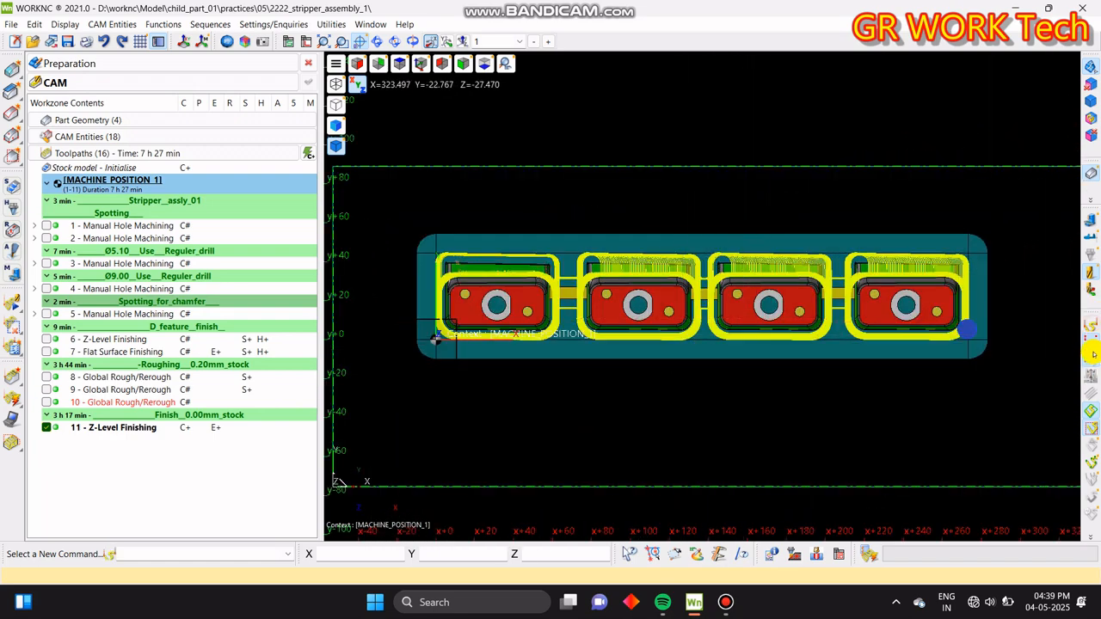
middle_drag(752, 388, 749, 430)
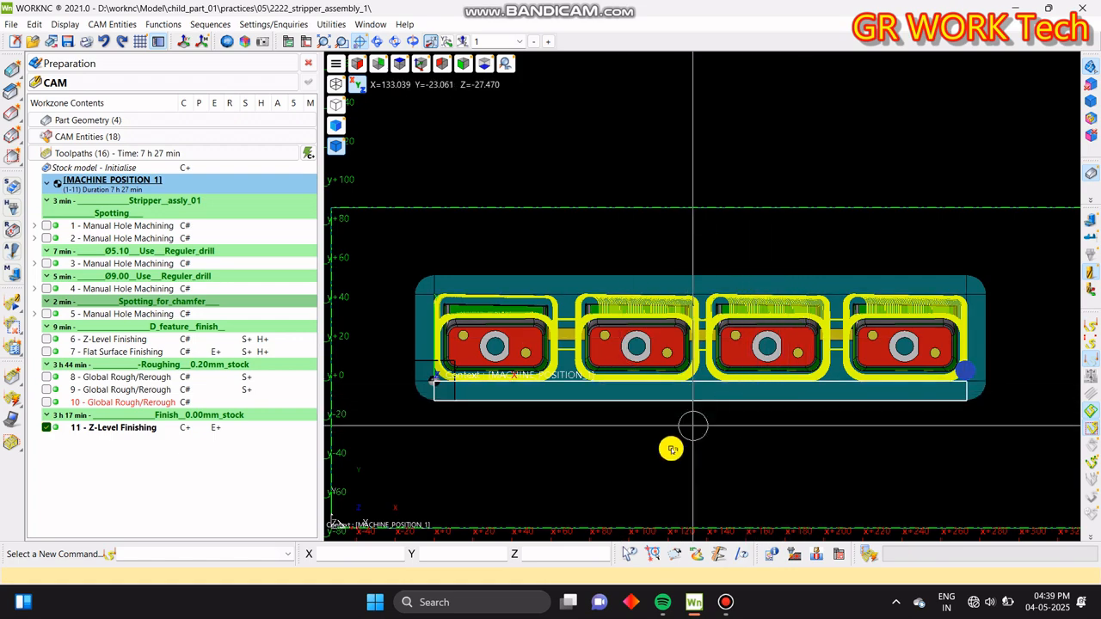
middle_drag(805, 437, 713, 438)
key(t)
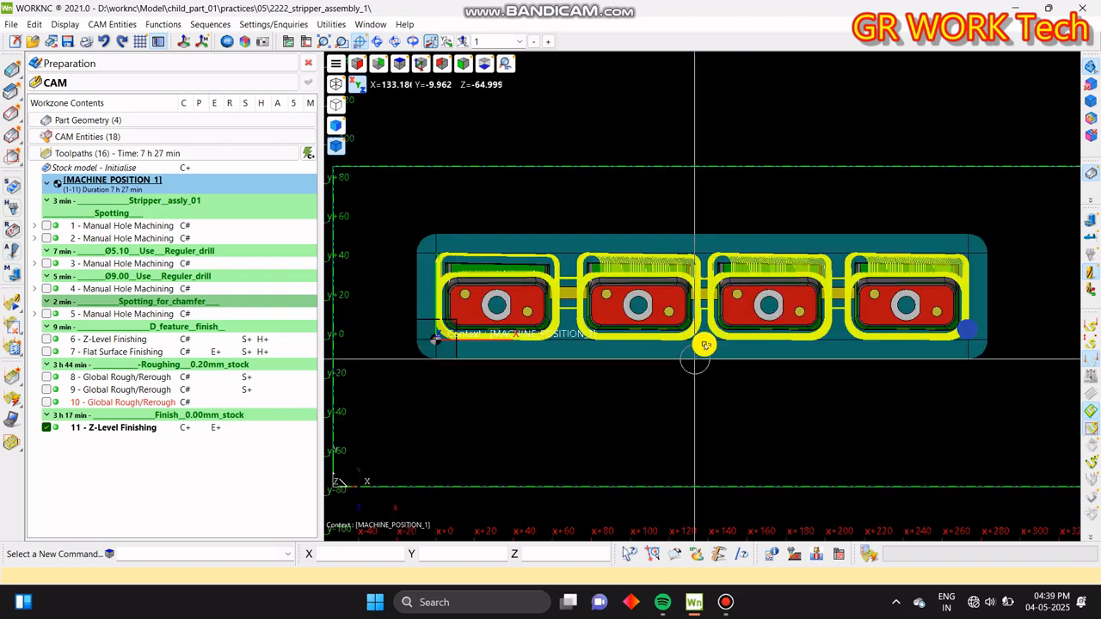
middle_drag(700, 373, 697, 397)
scroll(691, 377, down, 3)
scroll(692, 379, up, 1)
scroll(697, 397, down, 1)
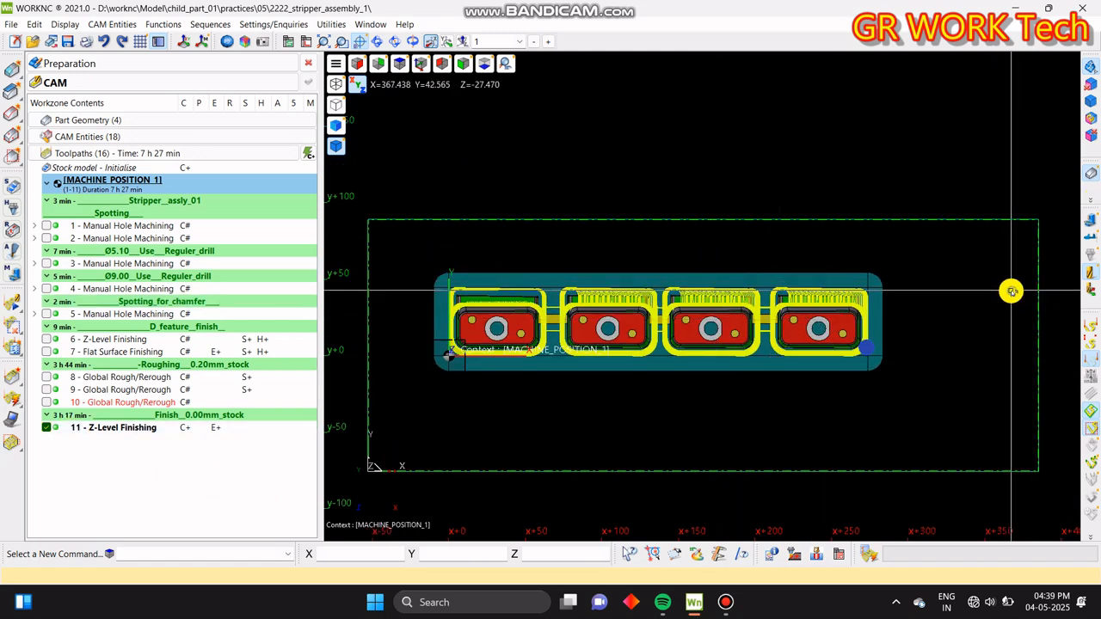
middle_drag(1007, 290, 989, 302)
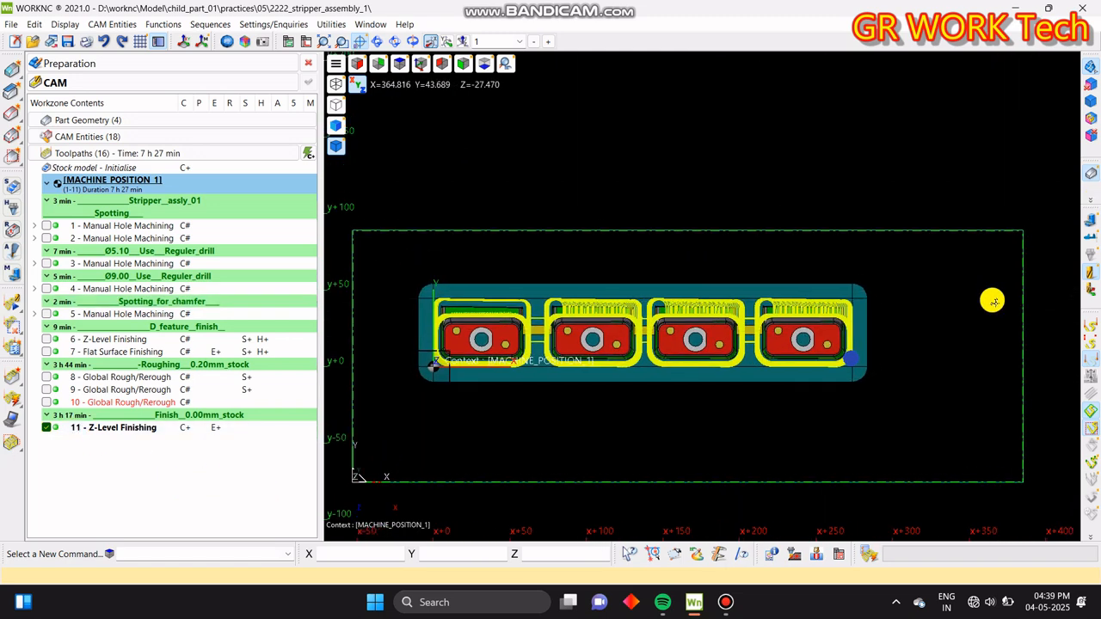
- Toggle the display of toolpath 11 off and on, and inspect its passes around the first feature's sloped green face
click(45, 429)
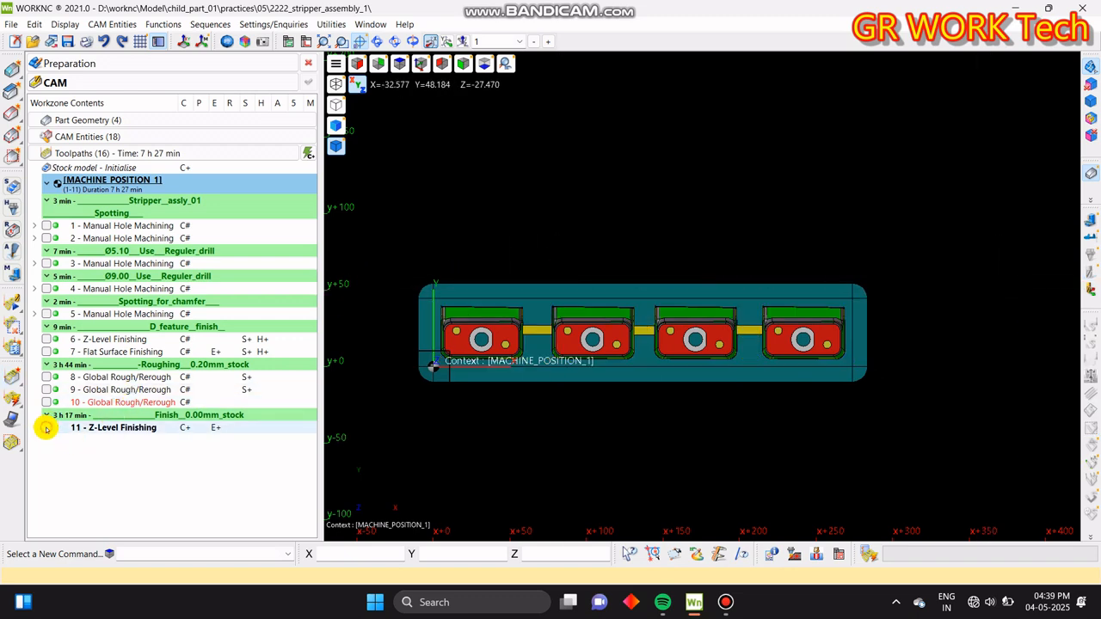
click(46, 430)
middle_drag(569, 435, 735, 375)
scroll(650, 331, up, 6)
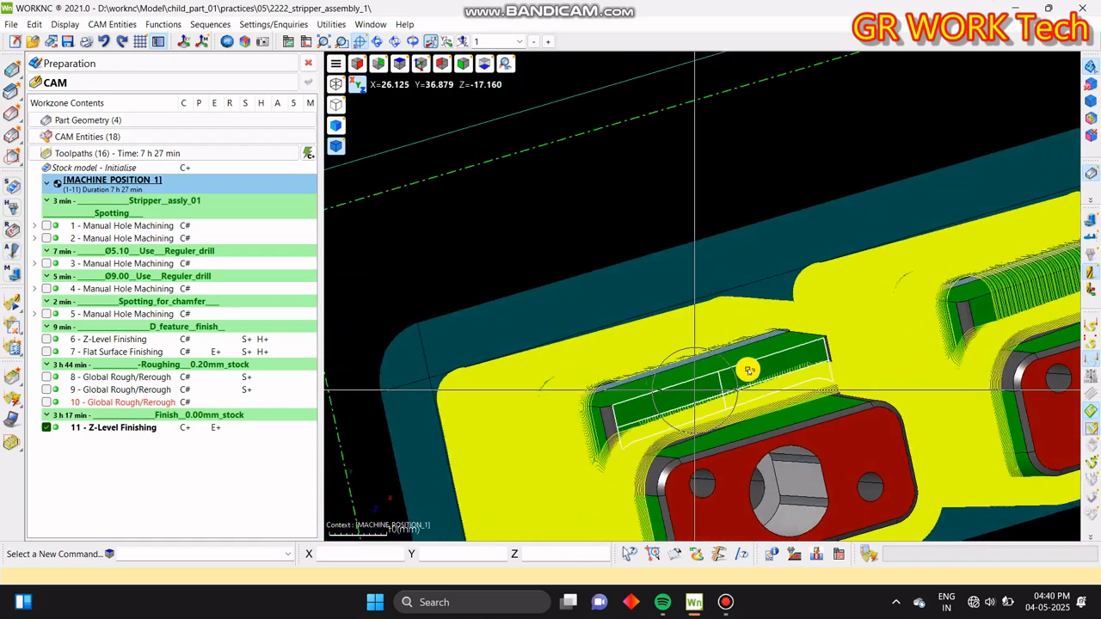
scroll(735, 375, up, 5)
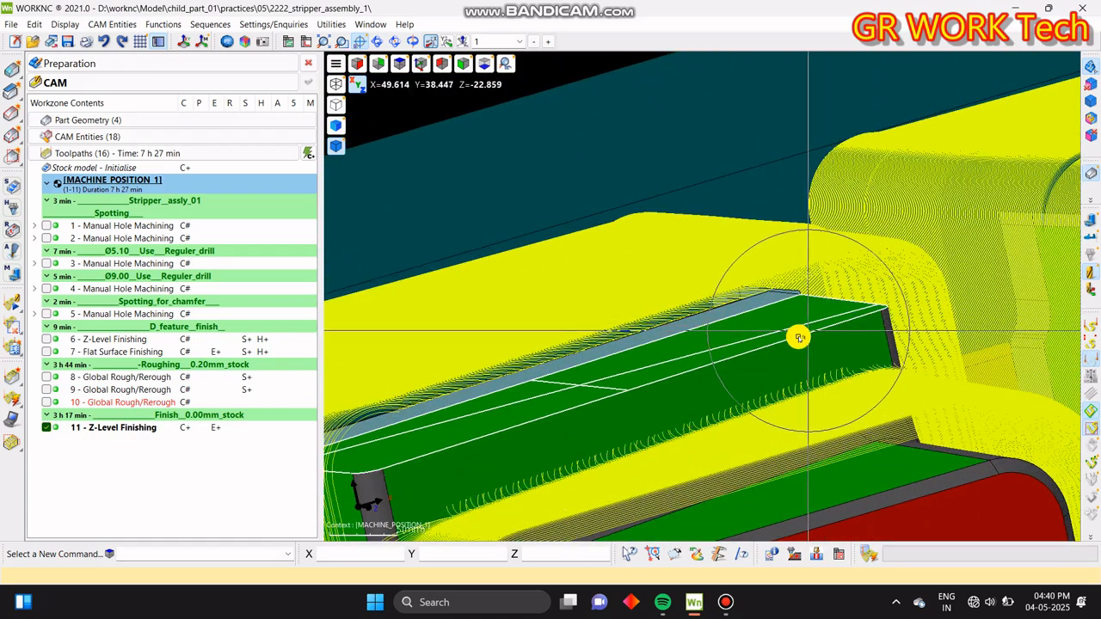
scroll(782, 344, down, 8)
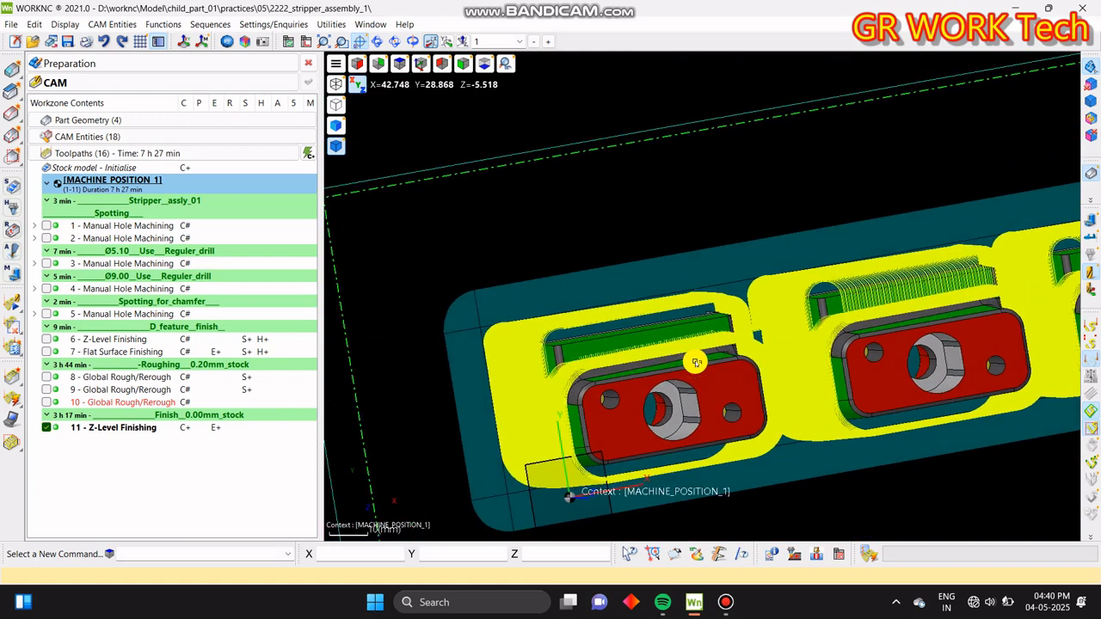
- Hide the Z-Level Finishing toolpath and inspect the bare part surfaces around the green faces
key(z)
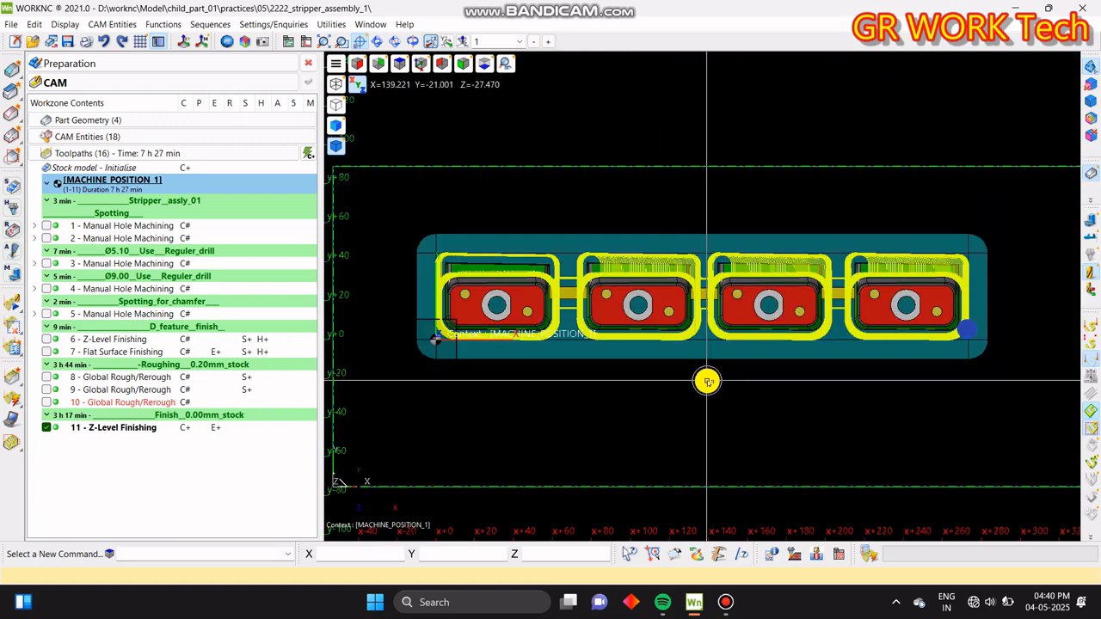
click(46, 427)
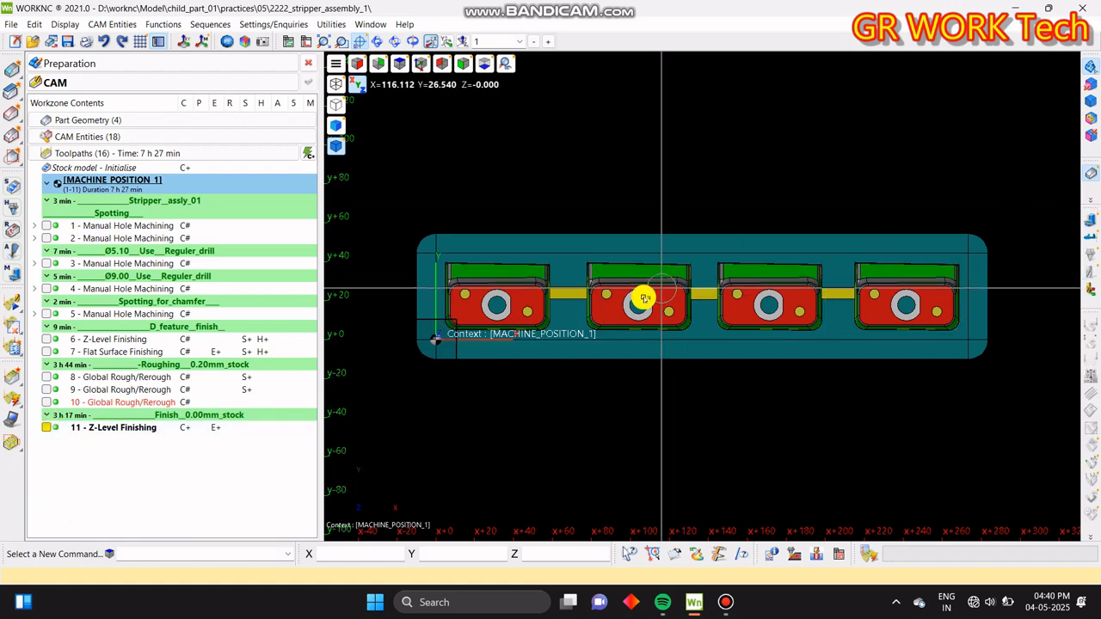
scroll(550, 342, up, 2)
scroll(669, 308, up, 3)
middle_drag(722, 450, 752, 388)
scroll(751, 388, down, 1)
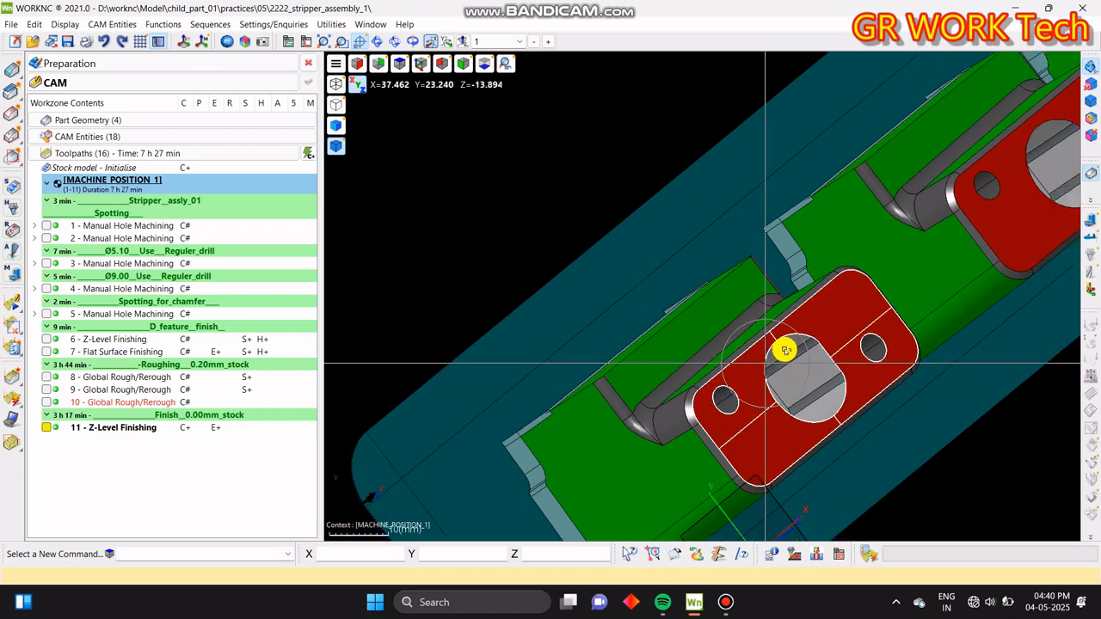
middle_drag(781, 353, 693, 356)
scroll(693, 356, down, 4)
scroll(966, 288, up, 1)
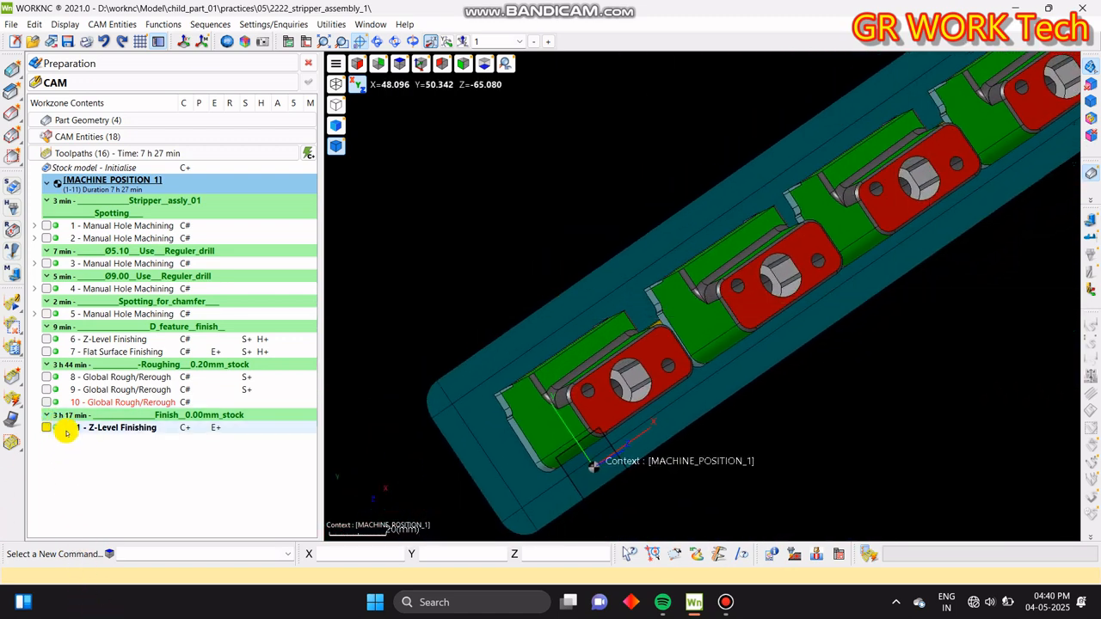
- Open the parameters of toolpath 11 and start a new surface list group with a first list for its surface selection
double_click(121, 429)
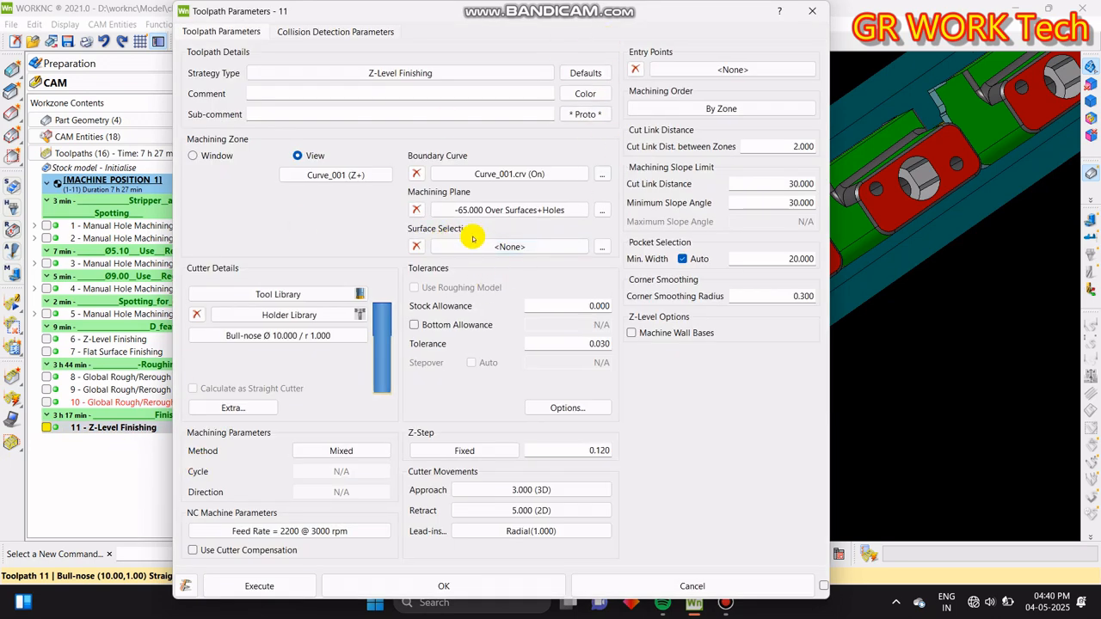
click(515, 247)
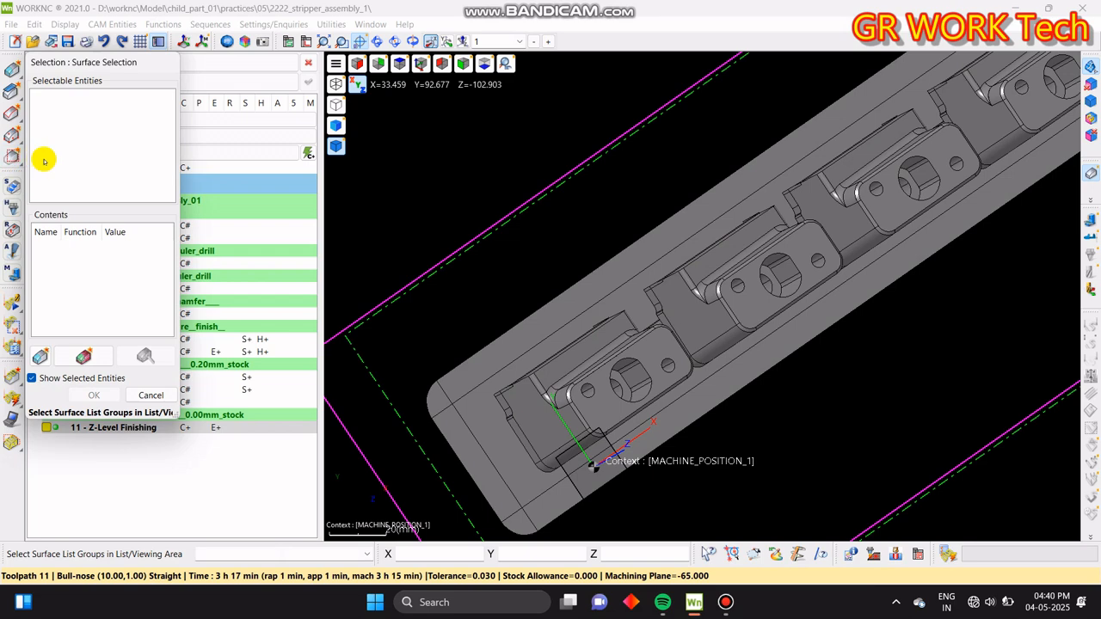
click(92, 353)
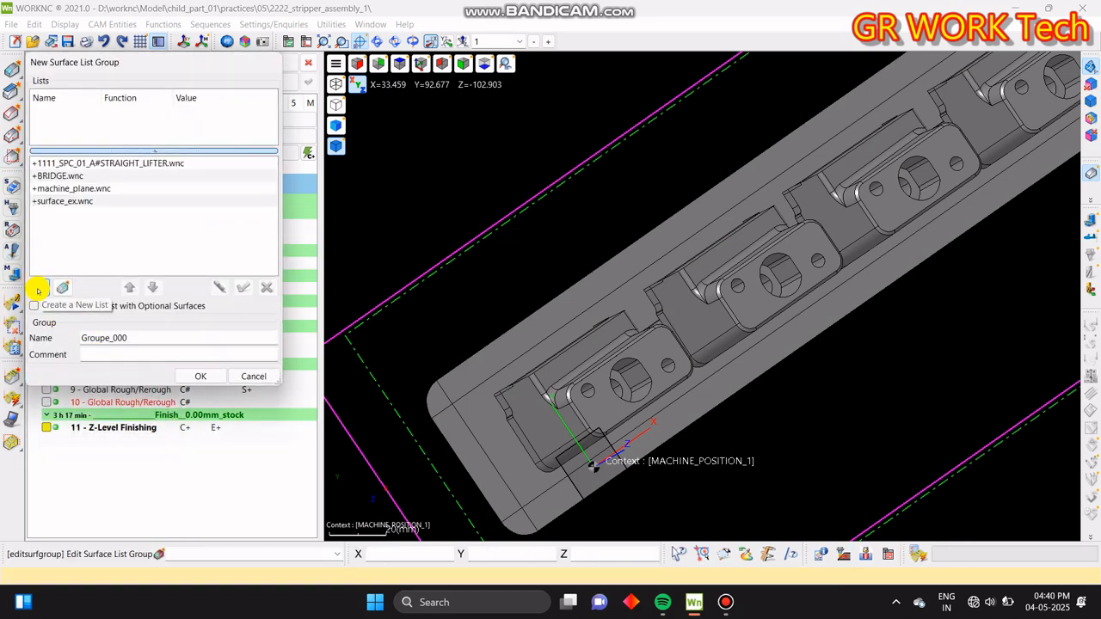
click(39, 290)
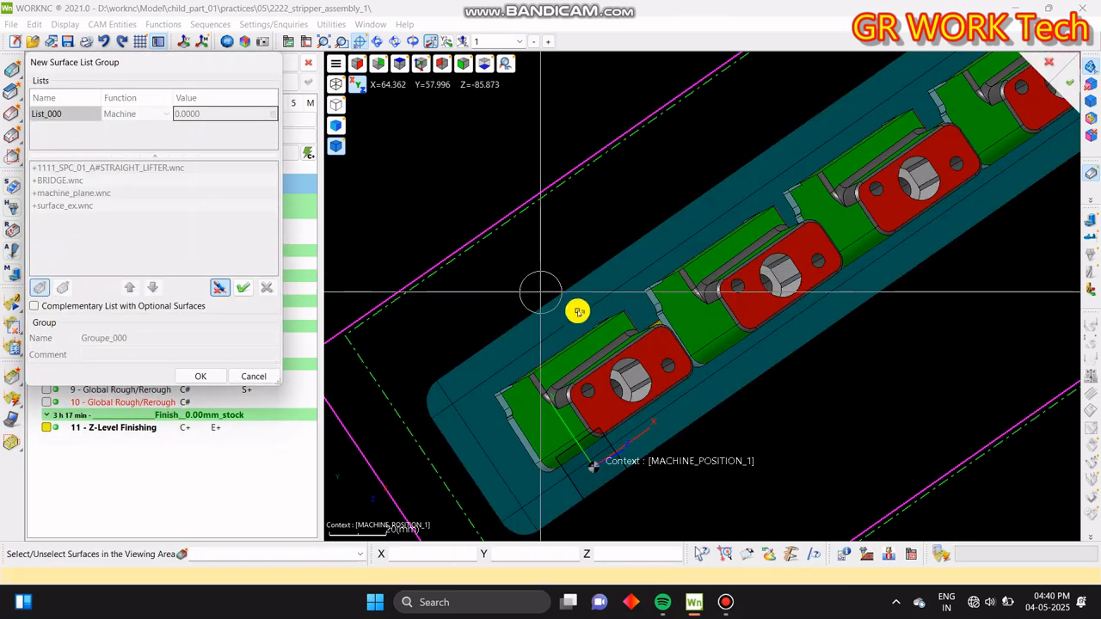
- Add the long green face behind each of the four red plates to the first surface list
click(591, 353)
scroll(700, 305, up, 5)
scroll(629, 315, up, 1)
click(656, 253)
middle_drag(752, 203, 430, 432)
scroll(430, 432, up, 1)
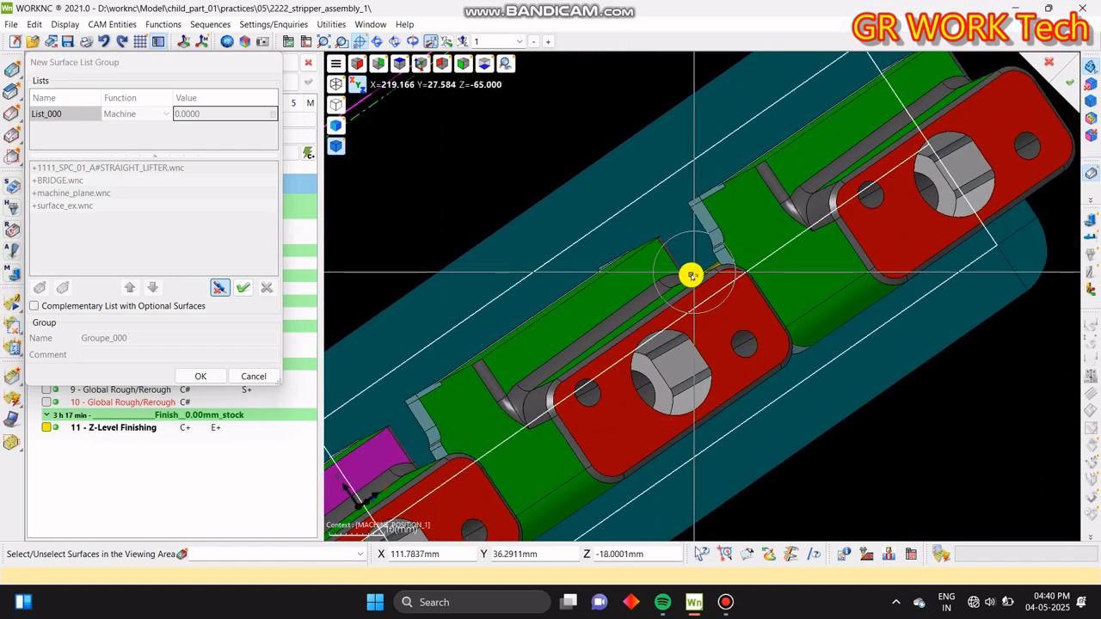
scroll(679, 272, down, 3)
scroll(708, 255, up, 2)
click(723, 234)
scroll(731, 231, down, 4)
middle_drag(733, 301, 649, 318)
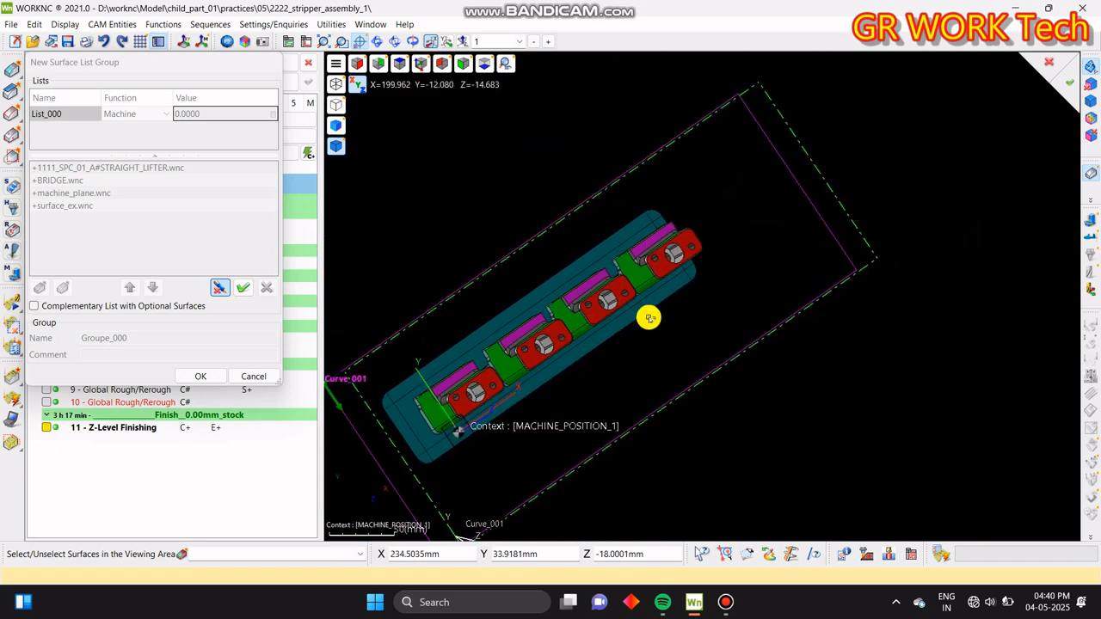
scroll(610, 256, up, 2)
right_click(782, 233)
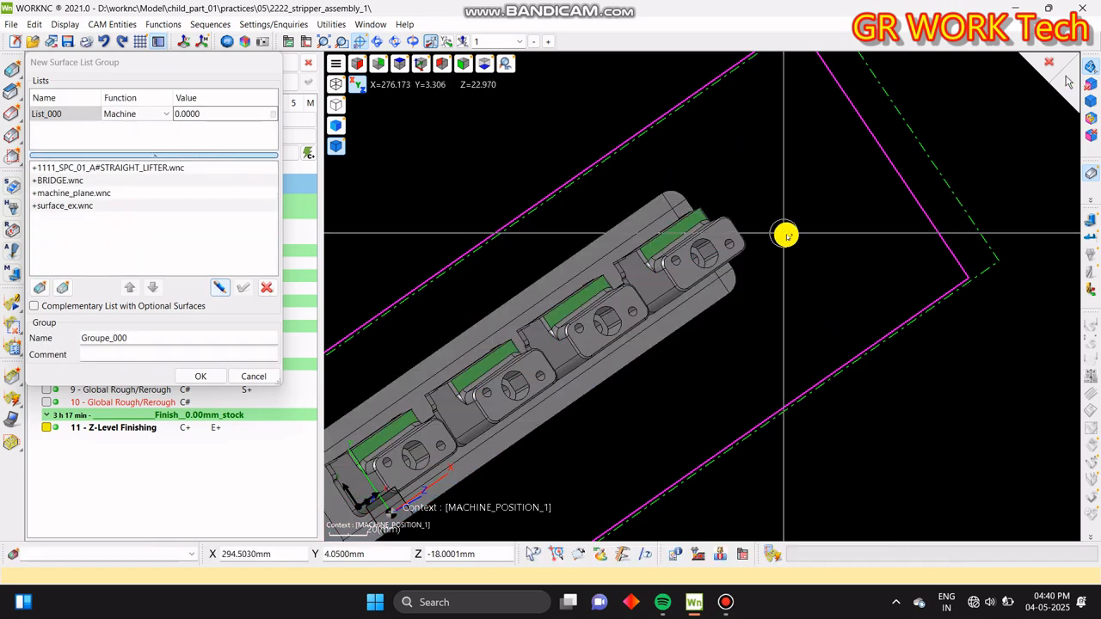
- Set the first surface list's function to Protect with a value of 0.3
scroll(800, 236, down, 1)
click(159, 121)
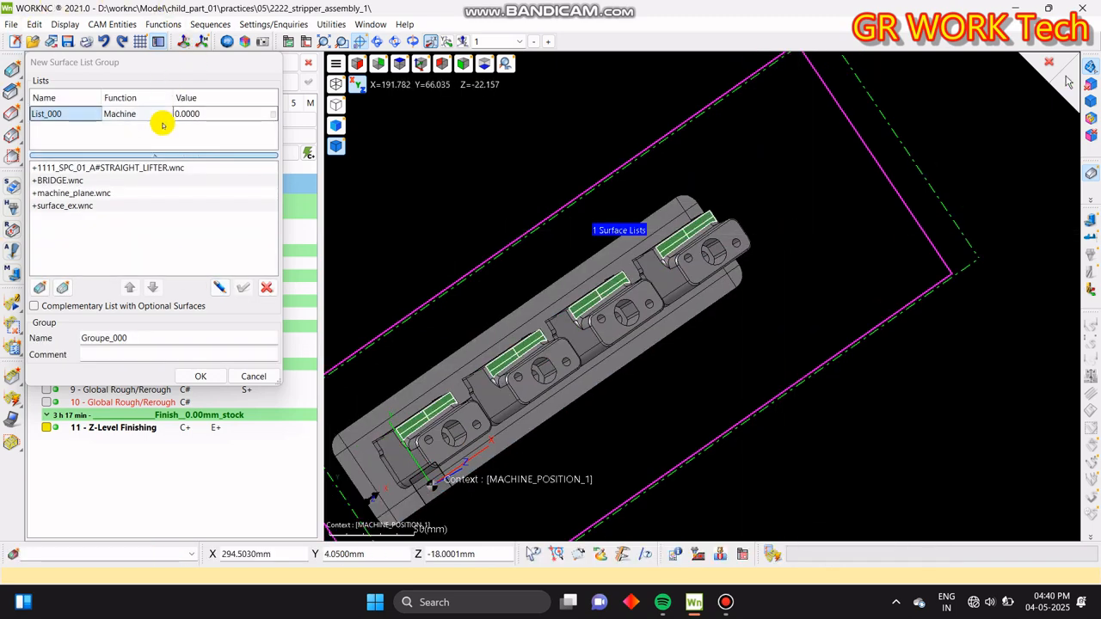
click(165, 116)
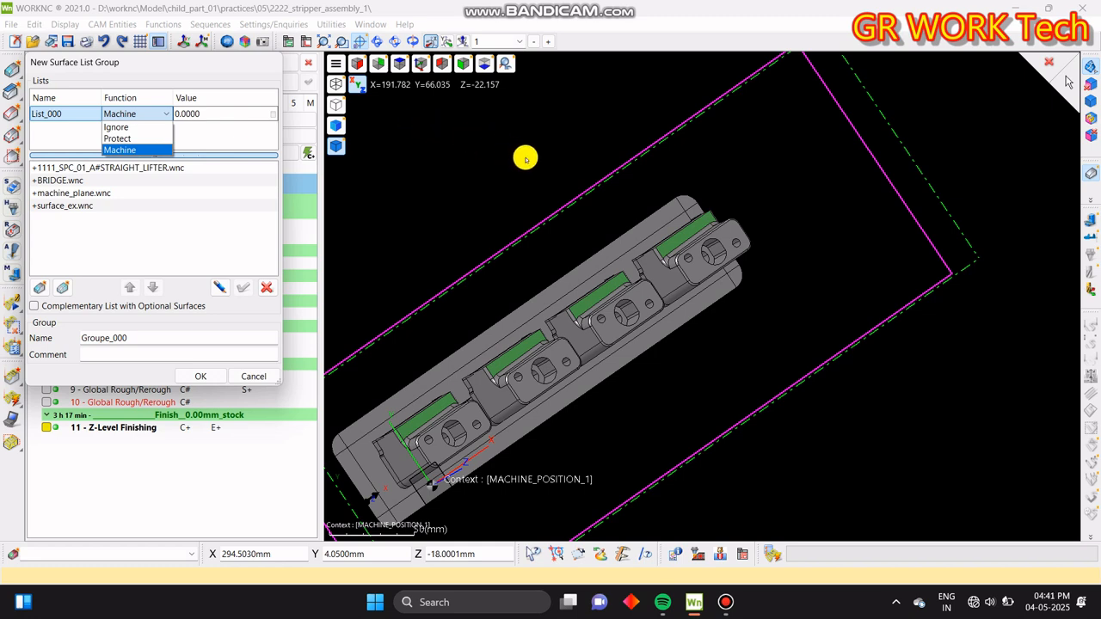
click(138, 138)
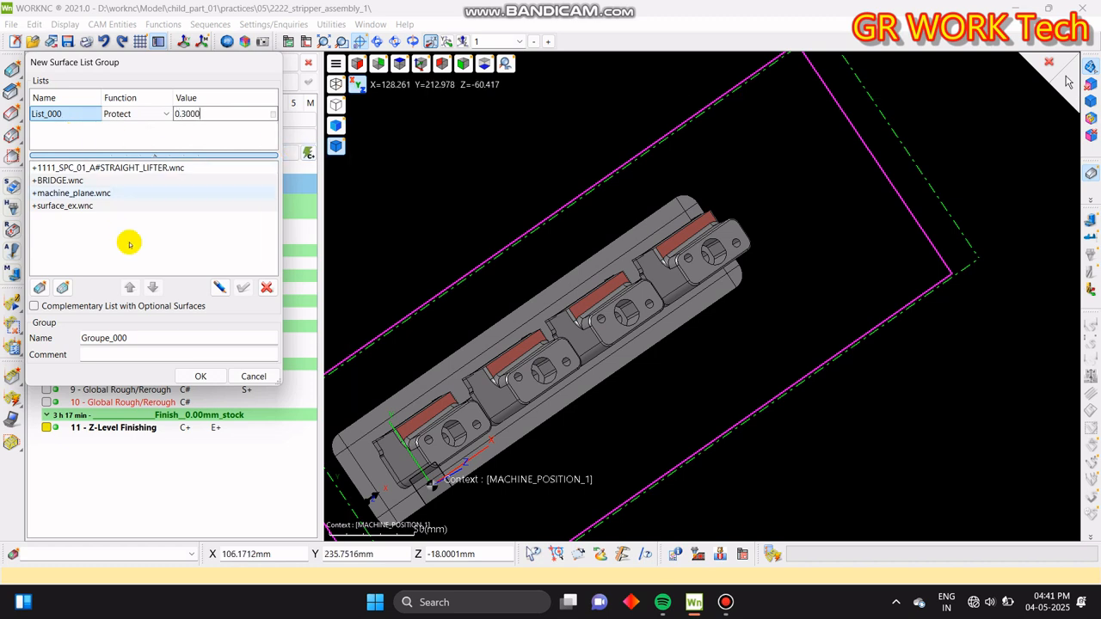
- Create a second surface list with the Machine function containing all remaining surfaces of the part, and check its coverage
click(38, 290)
scroll(826, 237, down, 3)
drag(998, 430, 519, 162)
right_click(520, 162)
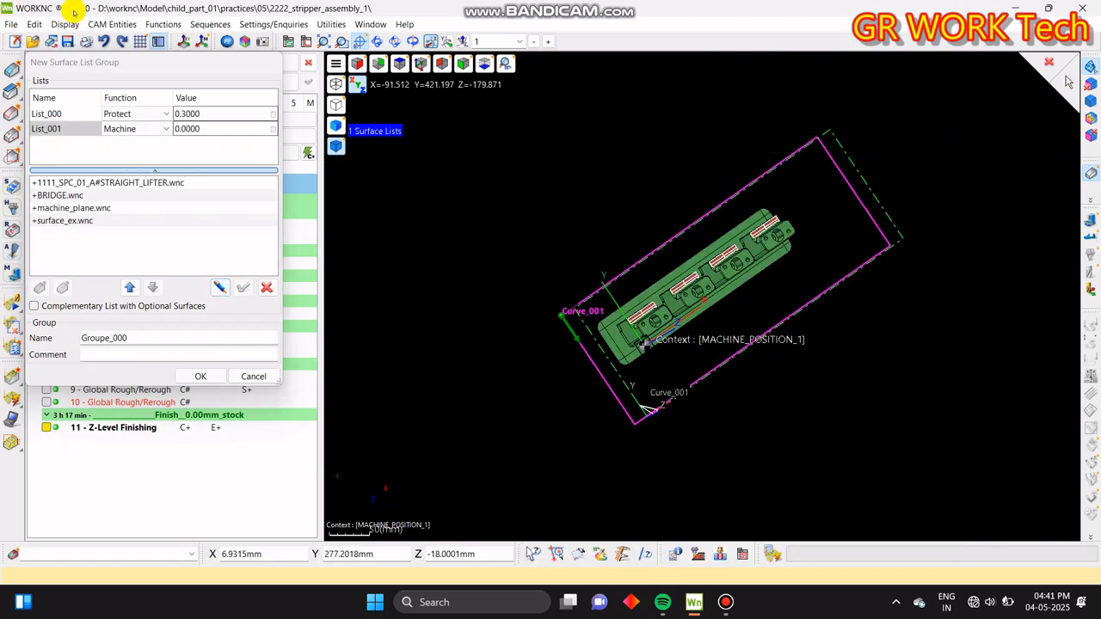
click(175, 129)
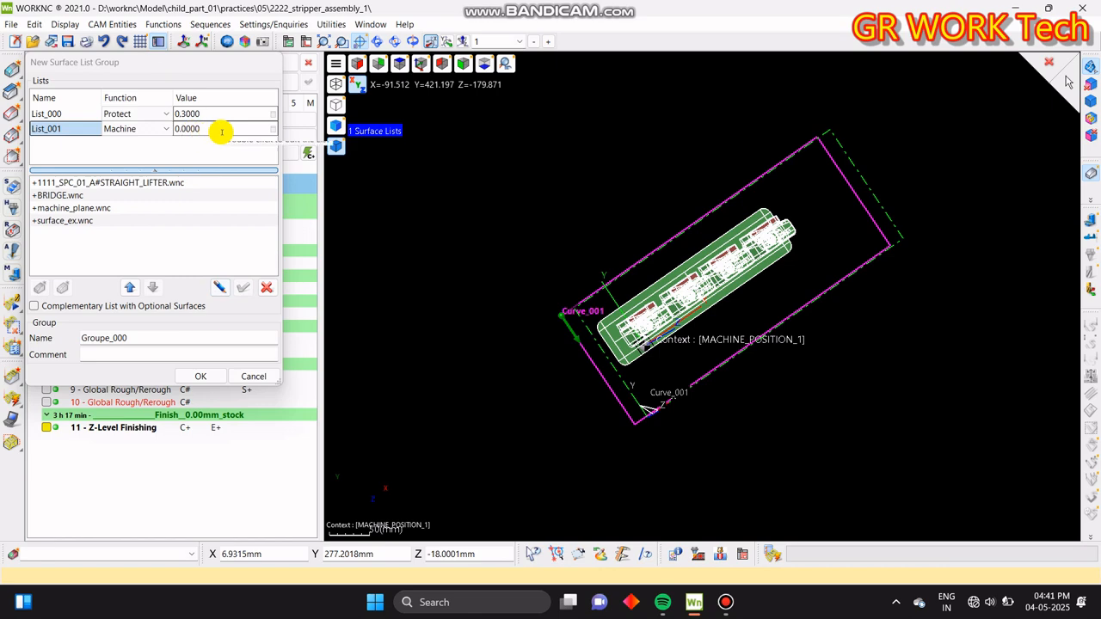
scroll(761, 393, up, 6)
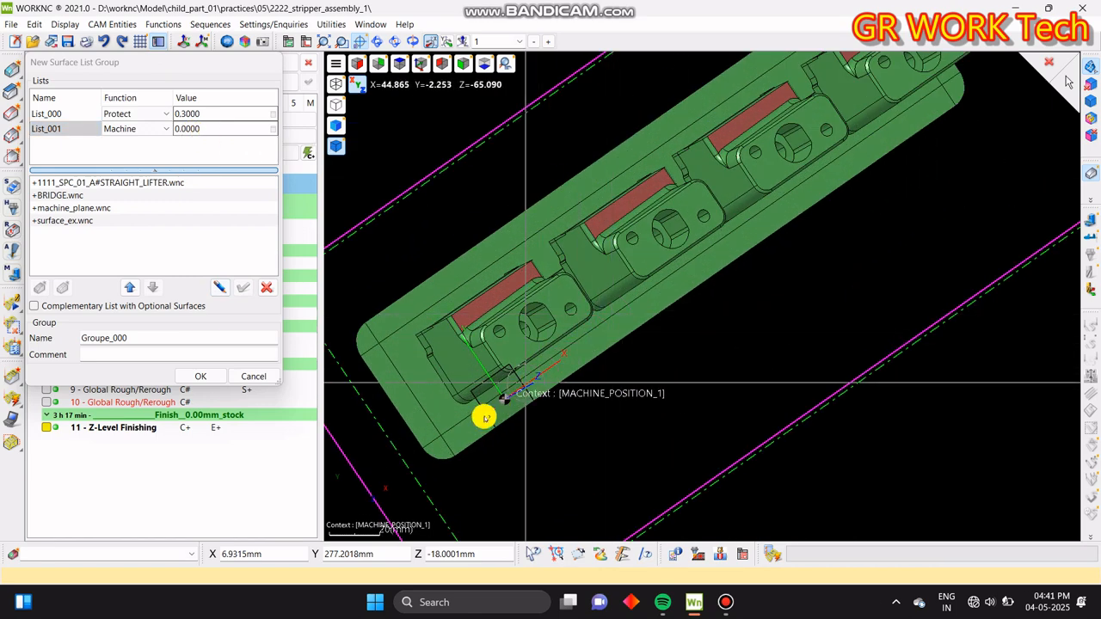
middle_drag(749, 267, 746, 330)
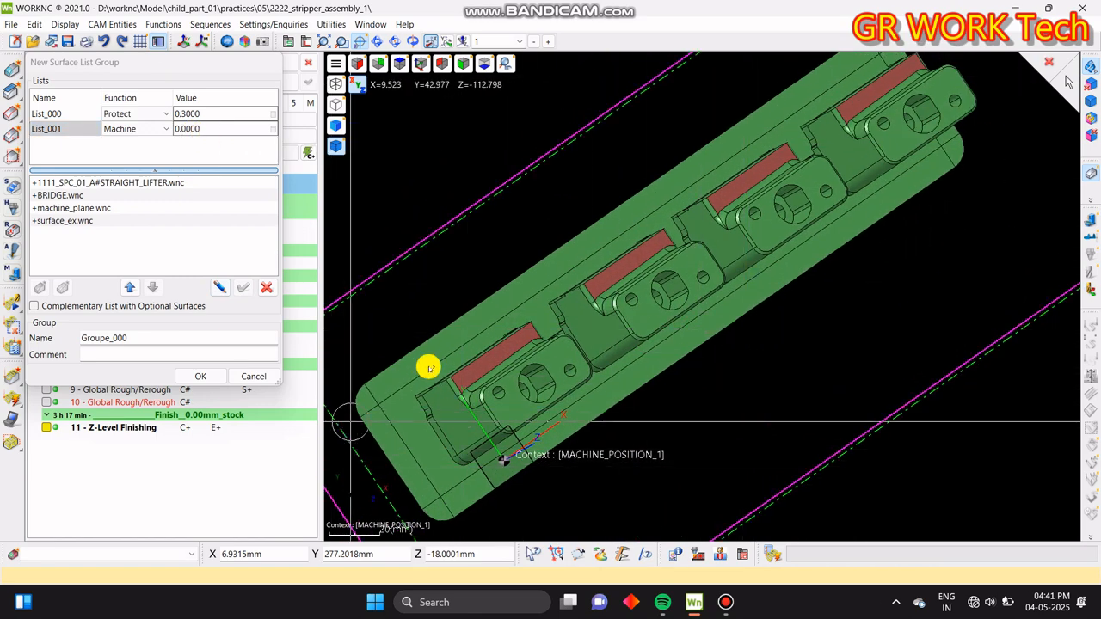
scroll(481, 363, up, 2)
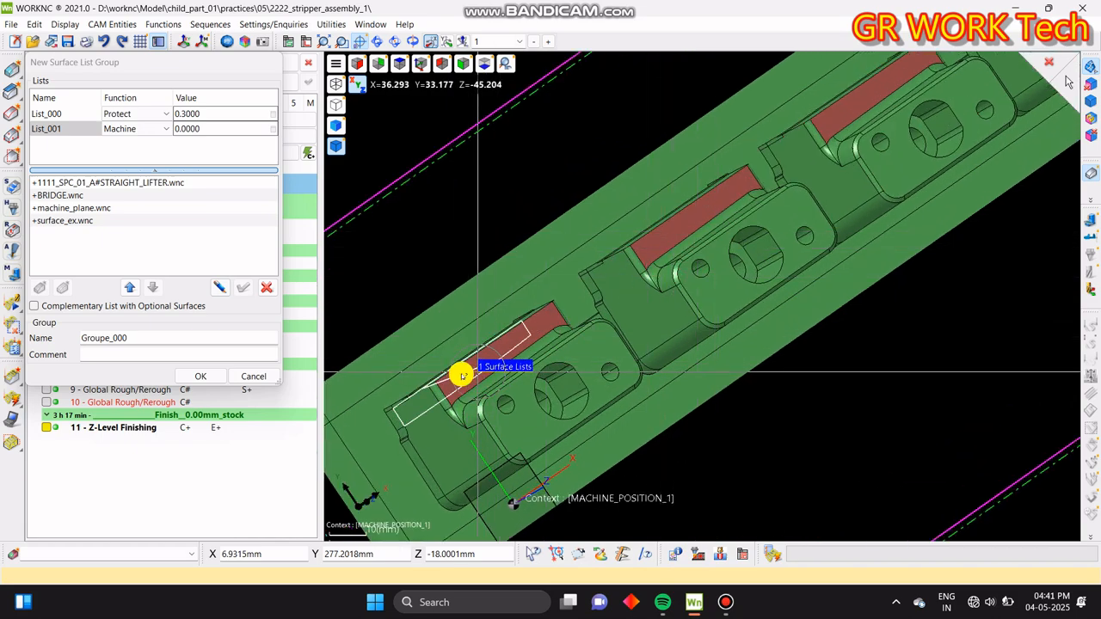
- Confirm the surface list group, save the parameters of toolpath 11 and accept the smoothing radius warning
click(191, 115)
text(0.1)
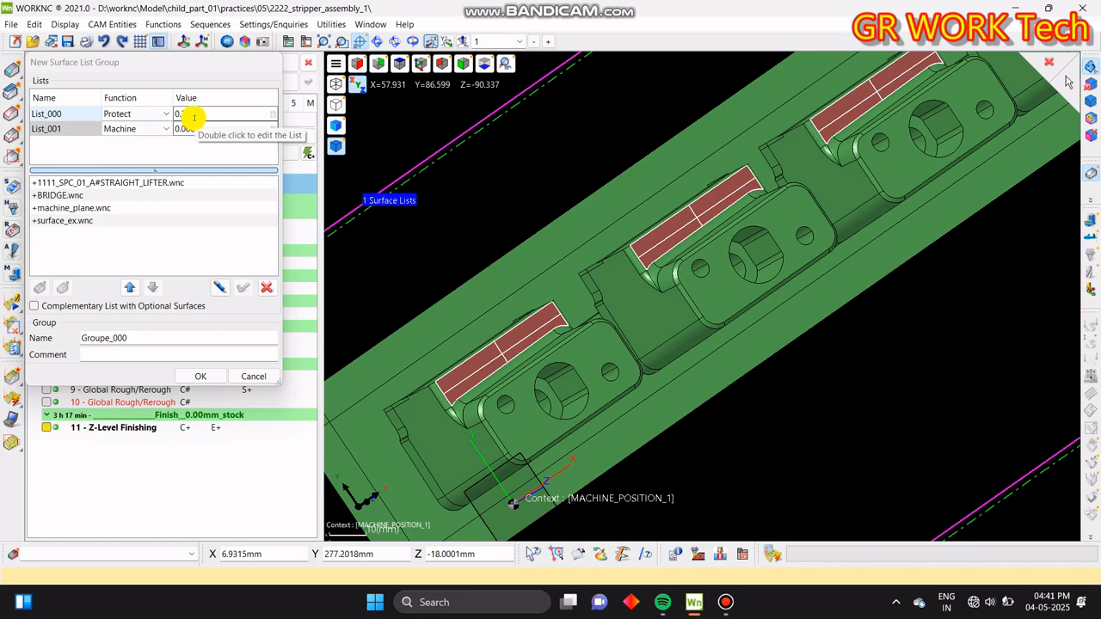
key(Return)
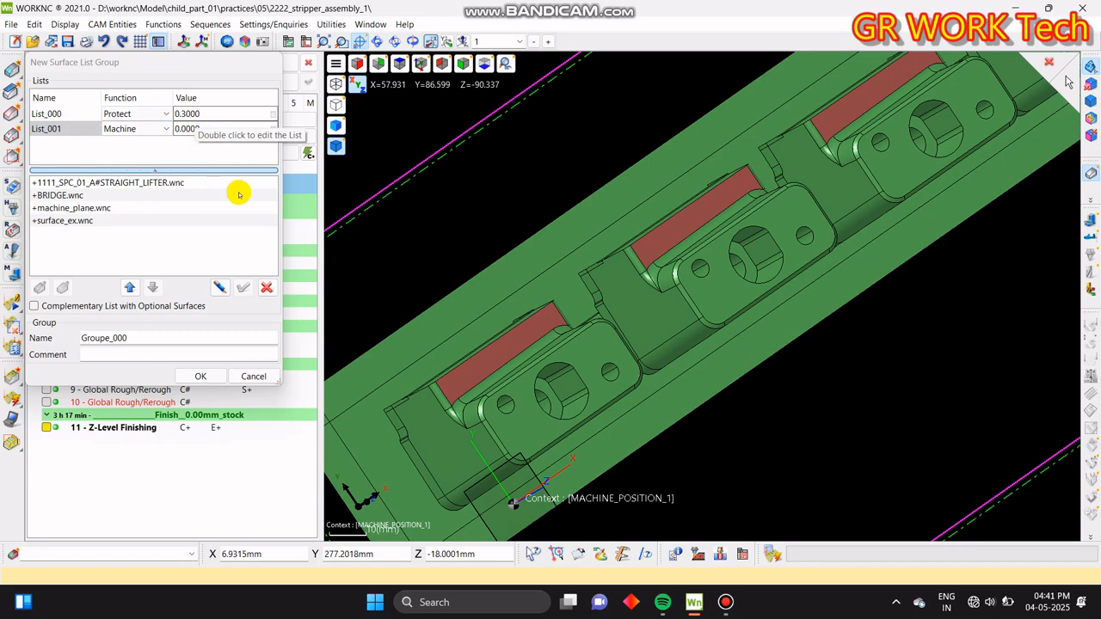
click(194, 377)
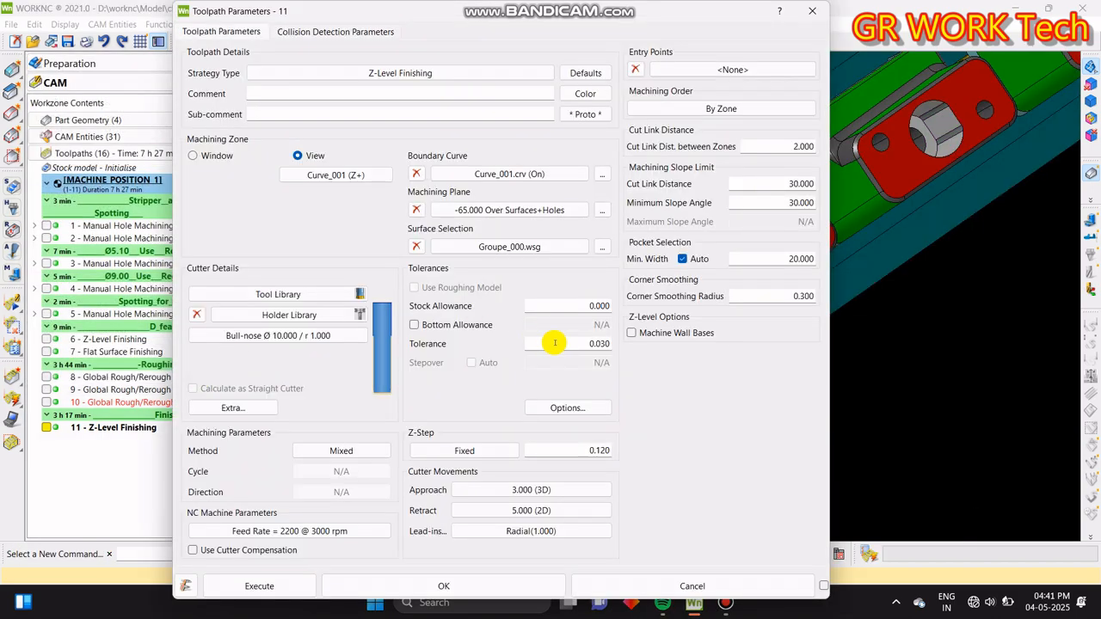
click(426, 585)
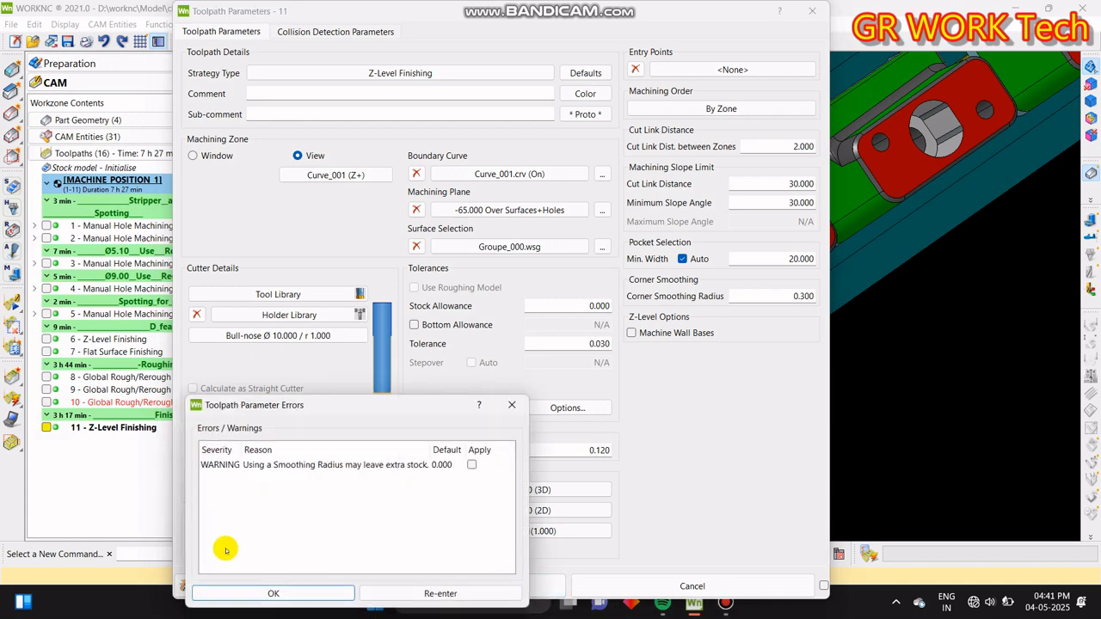
click(294, 599)
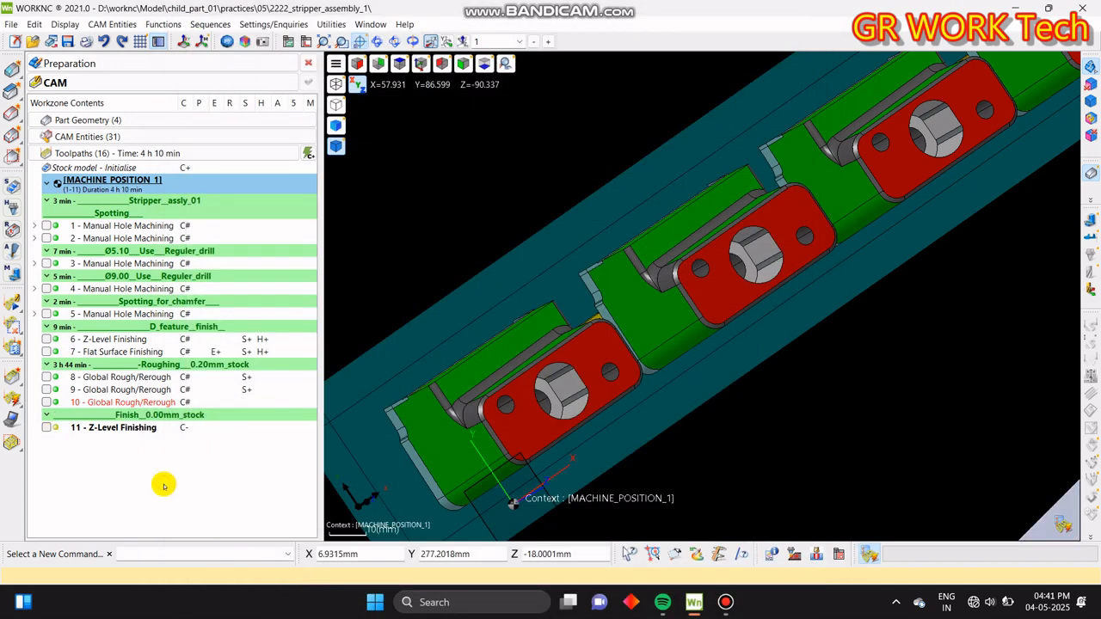
- Execute the calculation of toolpath 11, Z-Level Finishing
right_click(130, 427)
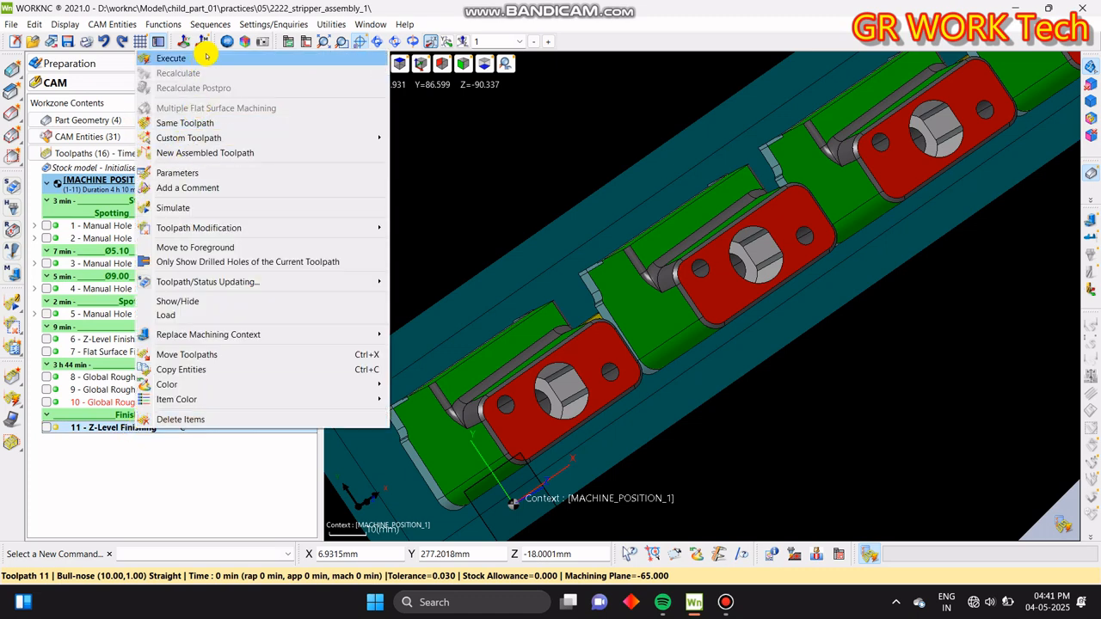
click(206, 58)
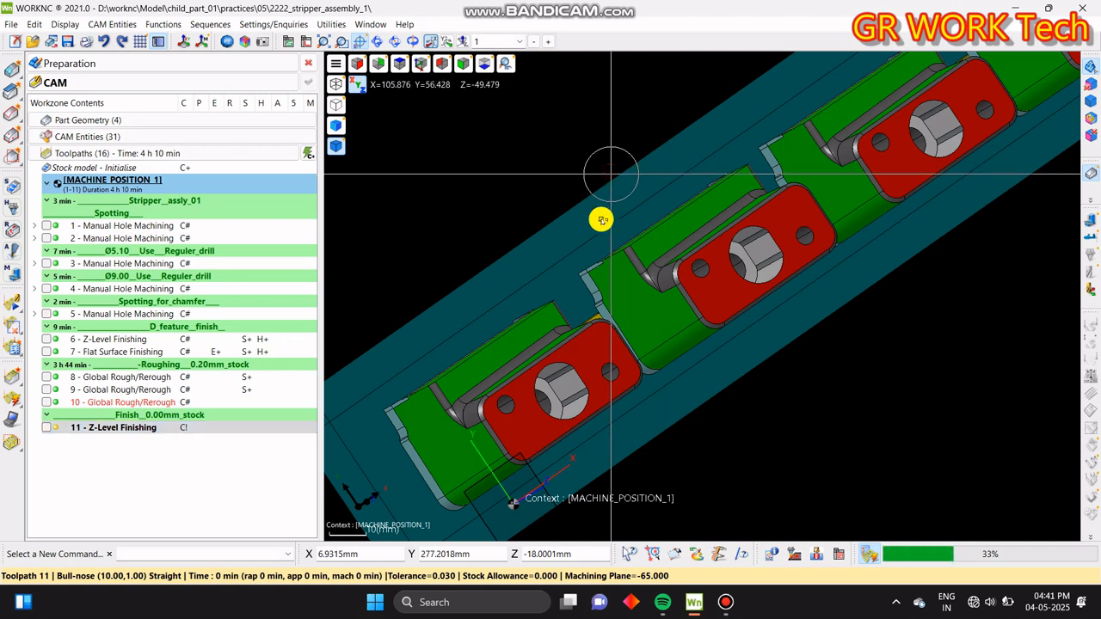
middle_drag(575, 430, 641, 405)
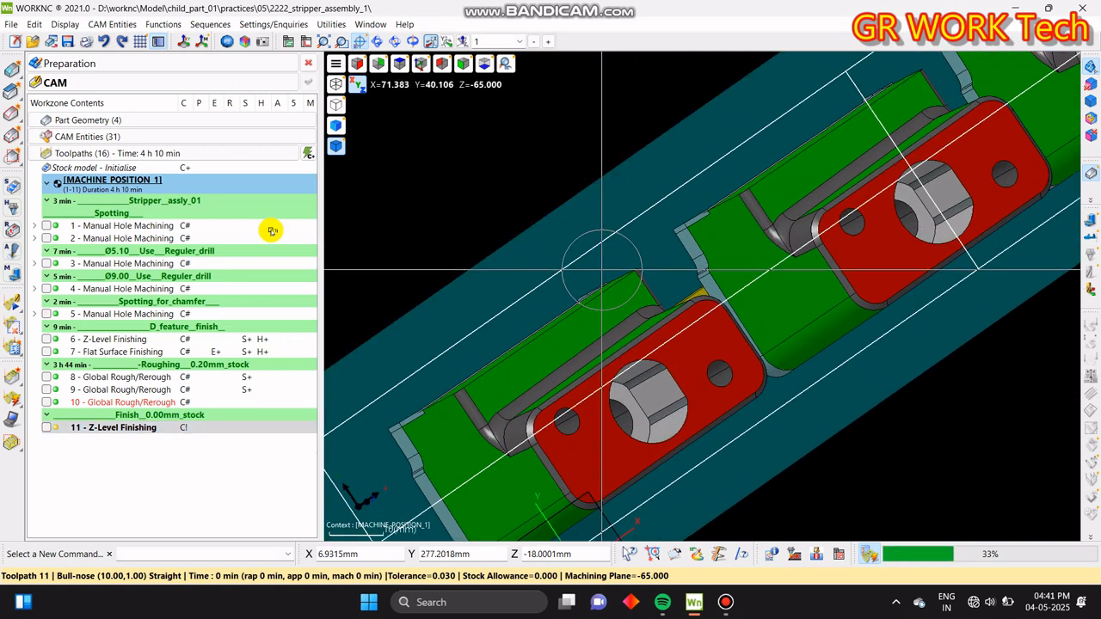
- Try to start the Surface Offset command in Preparation mode while toolpath 11 is calculating
click(74, 58)
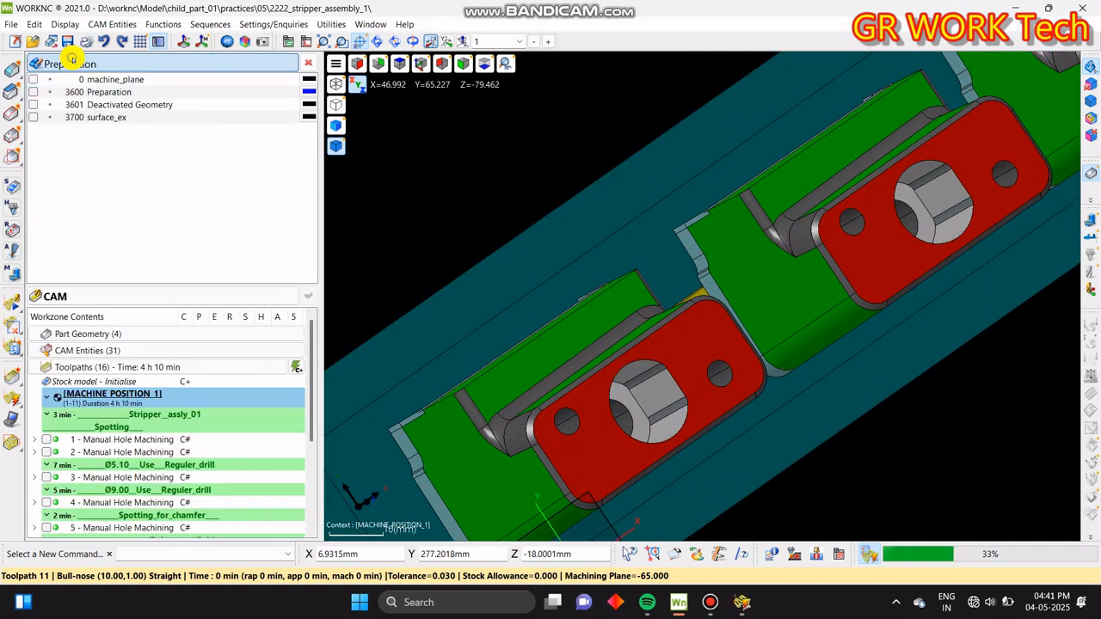
right_click(75, 61)
click(123, 67)
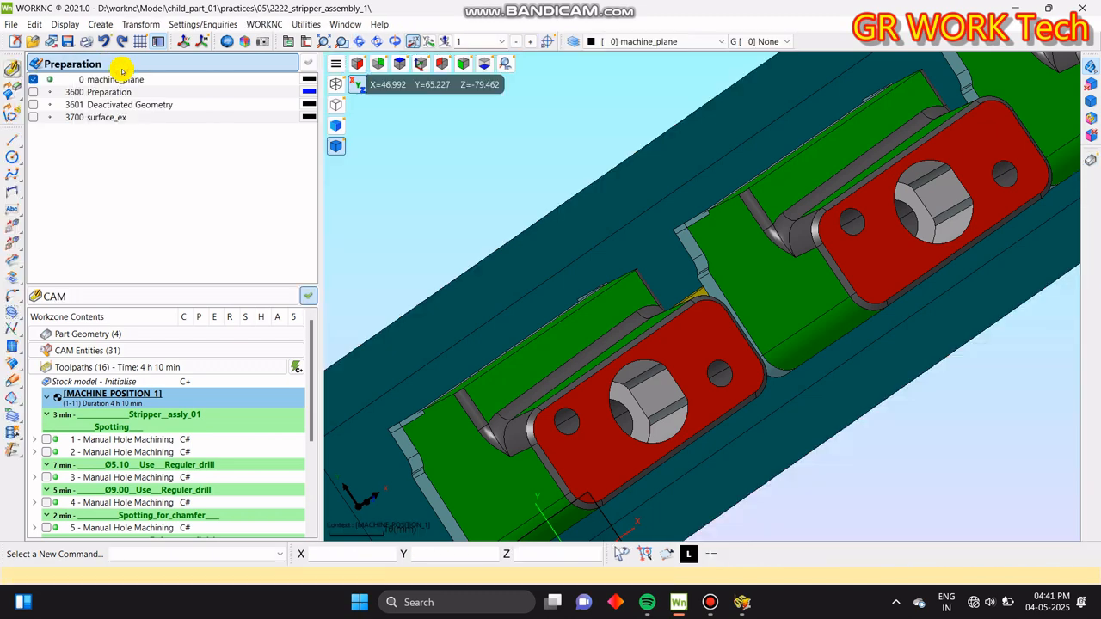
click(128, 62)
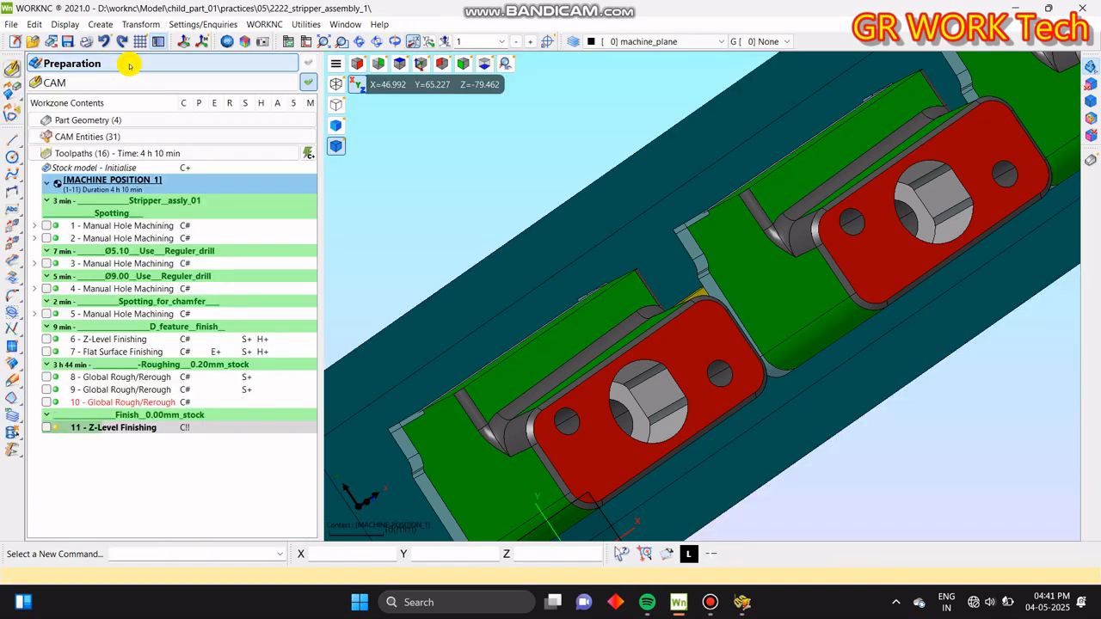
click(13, 259)
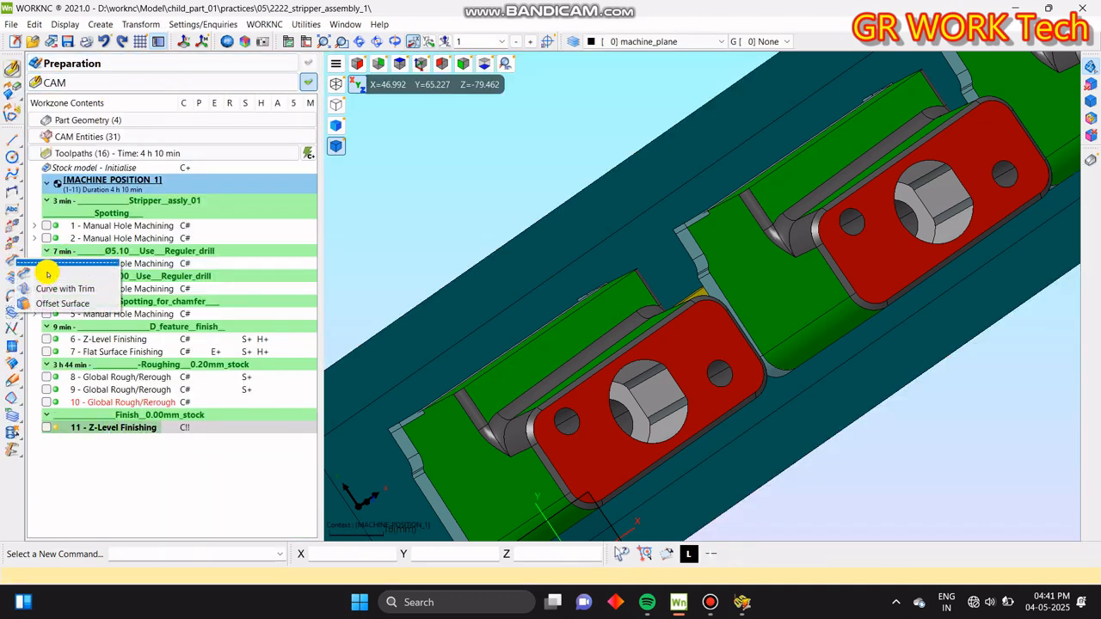
click(74, 311)
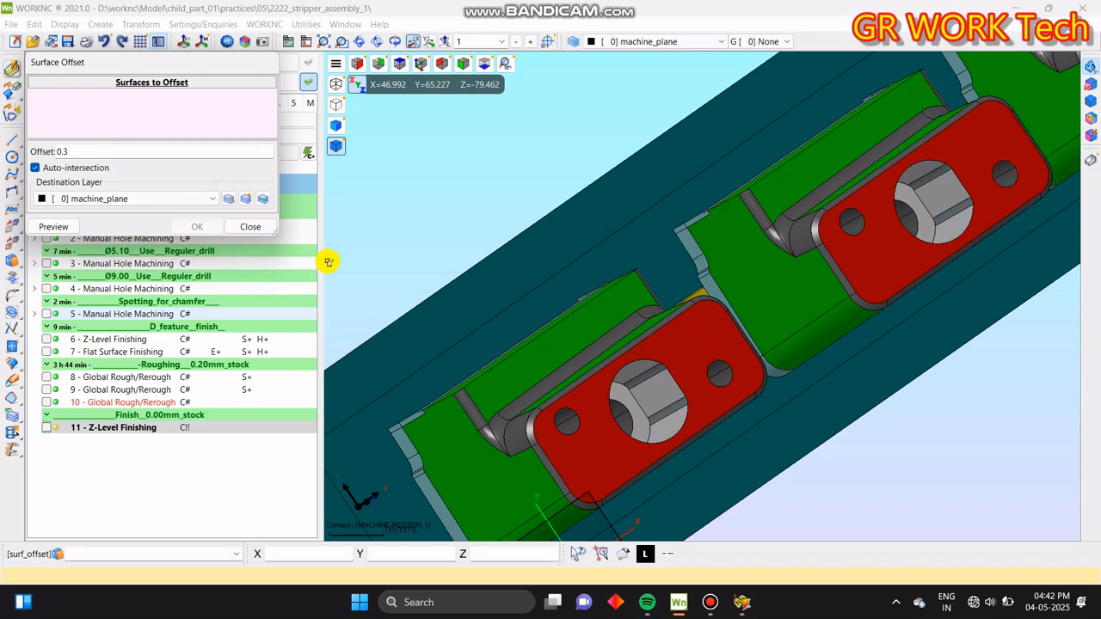
- Check the progress of the toolpath 11 calculation and close the program that is not responding
click(742, 602)
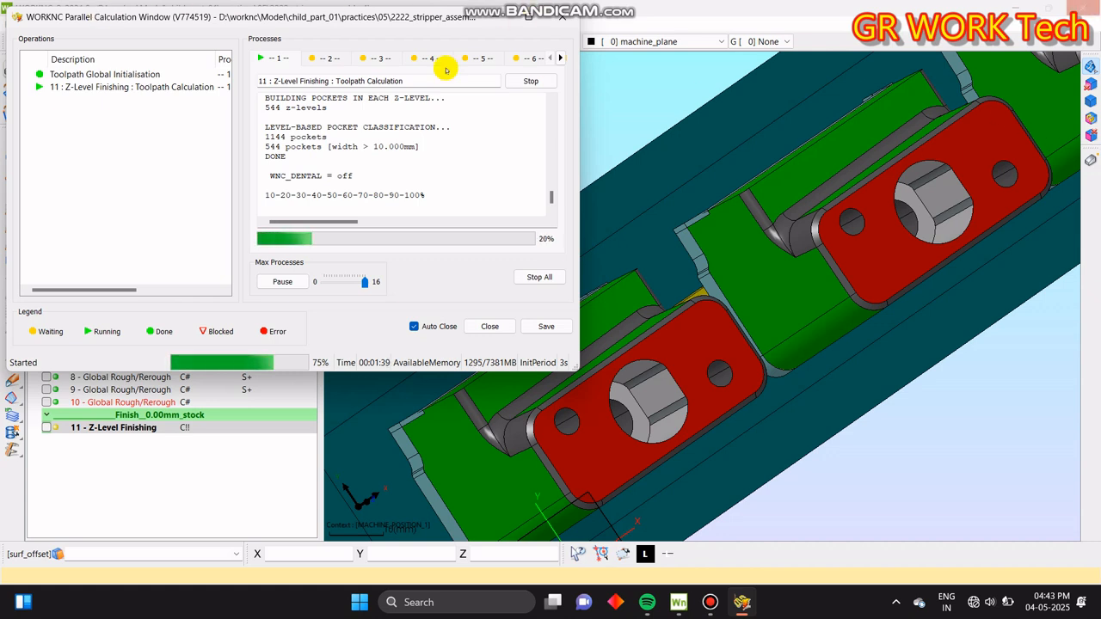
click(494, 21)
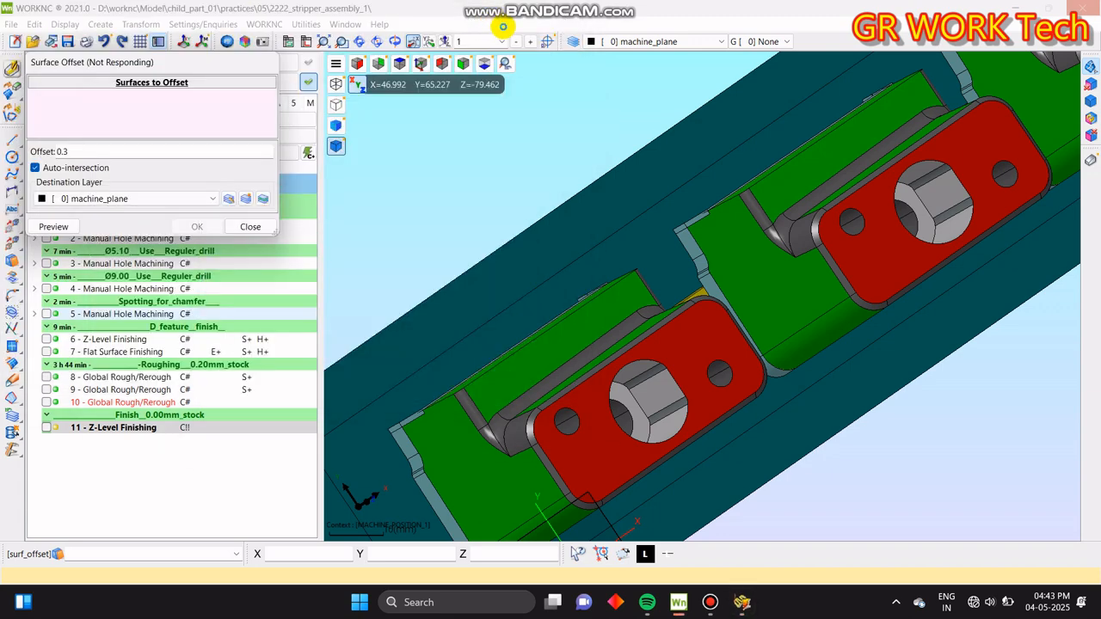
click(253, 226)
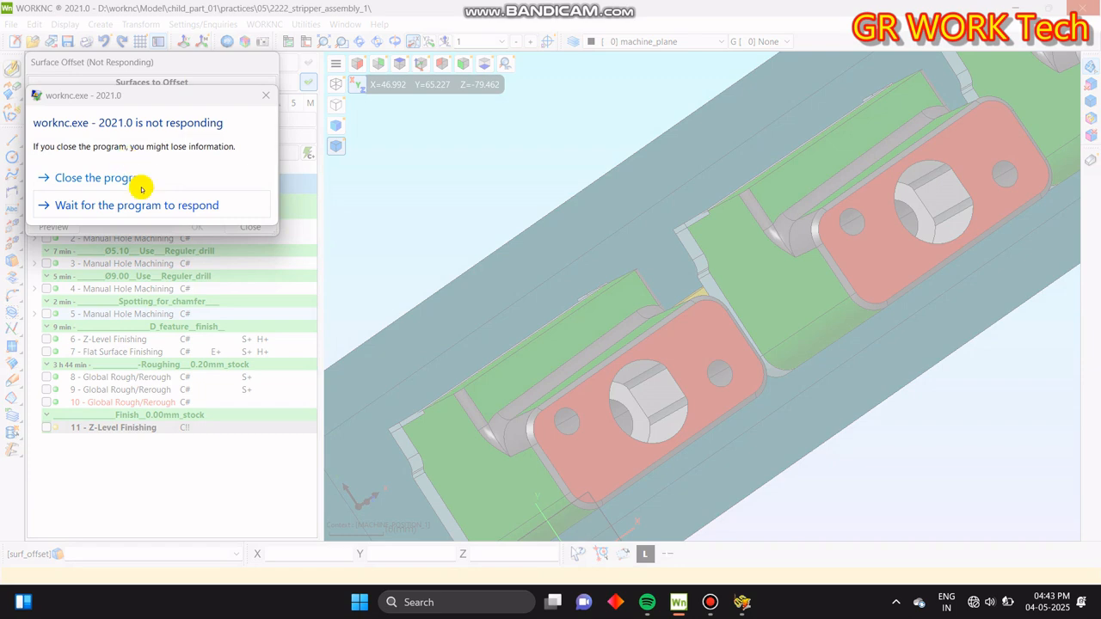
click(142, 178)
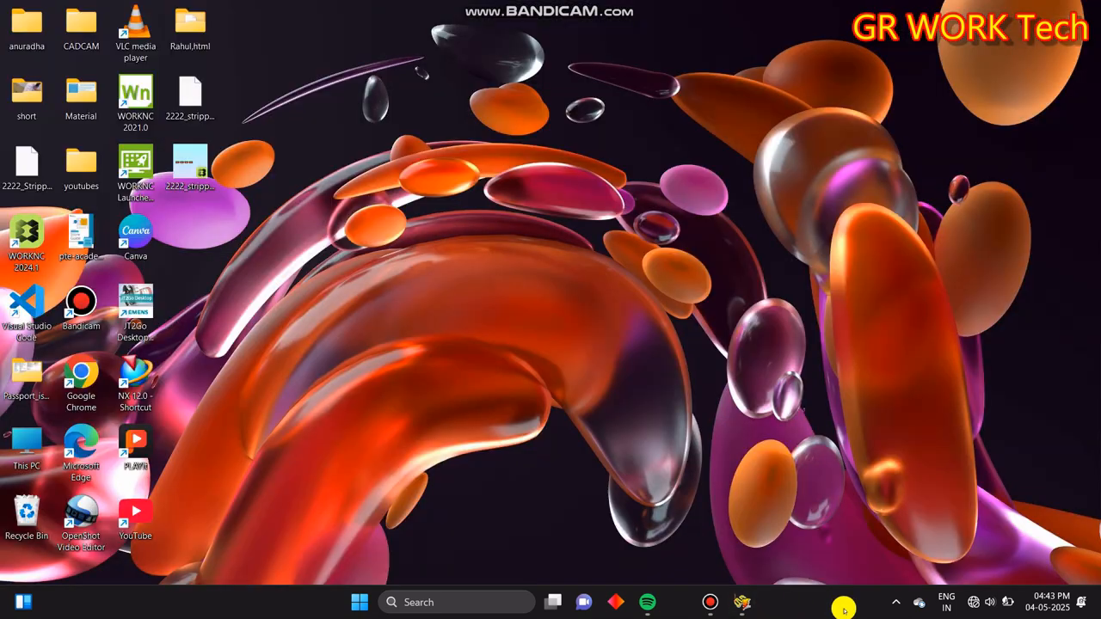
- Check the running calculation again, restart WORKNC and load the recent workzone 2222_stripper_assembly_1
click(729, 604)
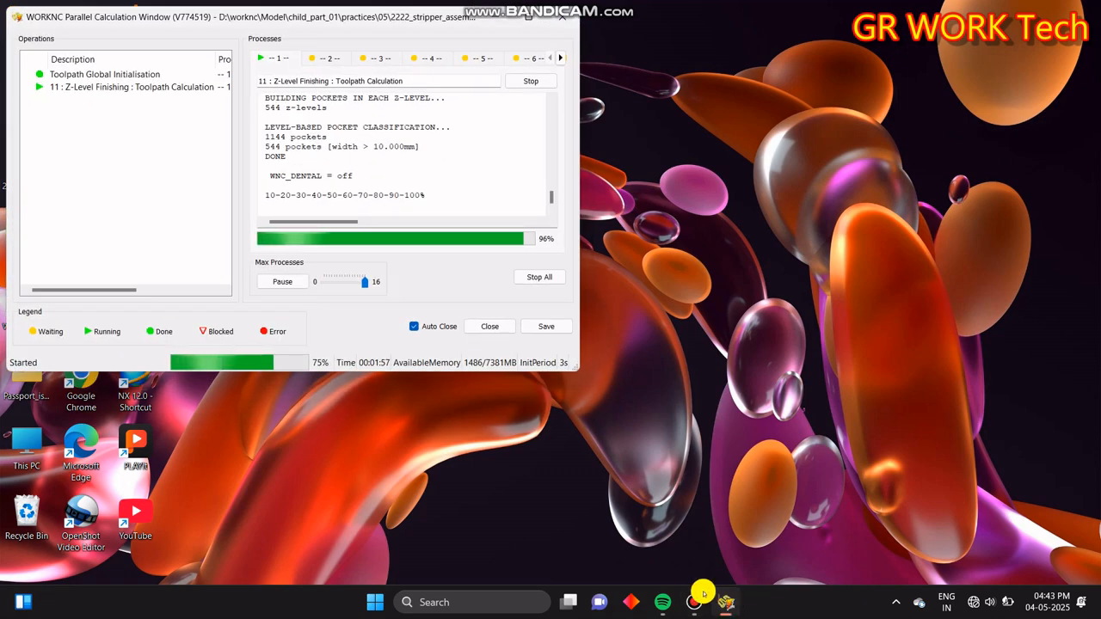
click(500, 36)
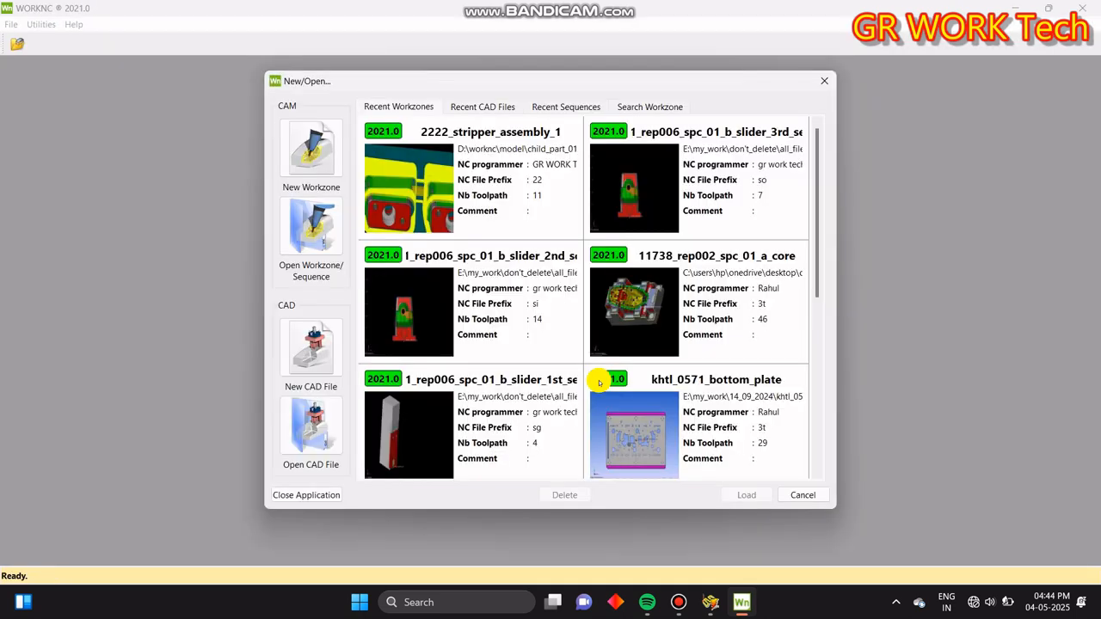
click(411, 219)
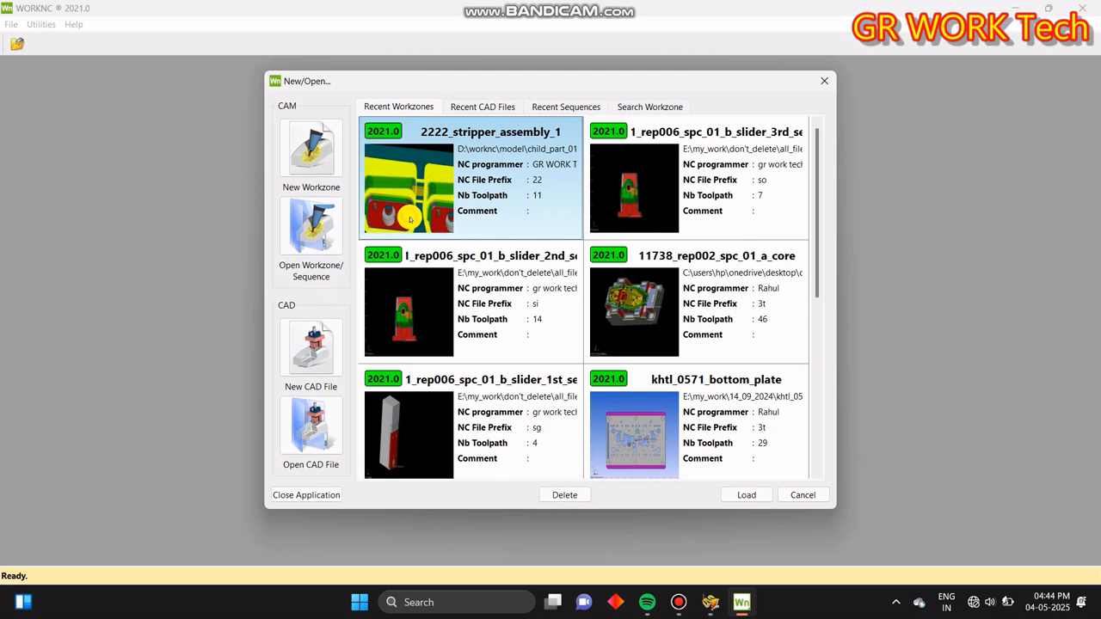
click(746, 497)
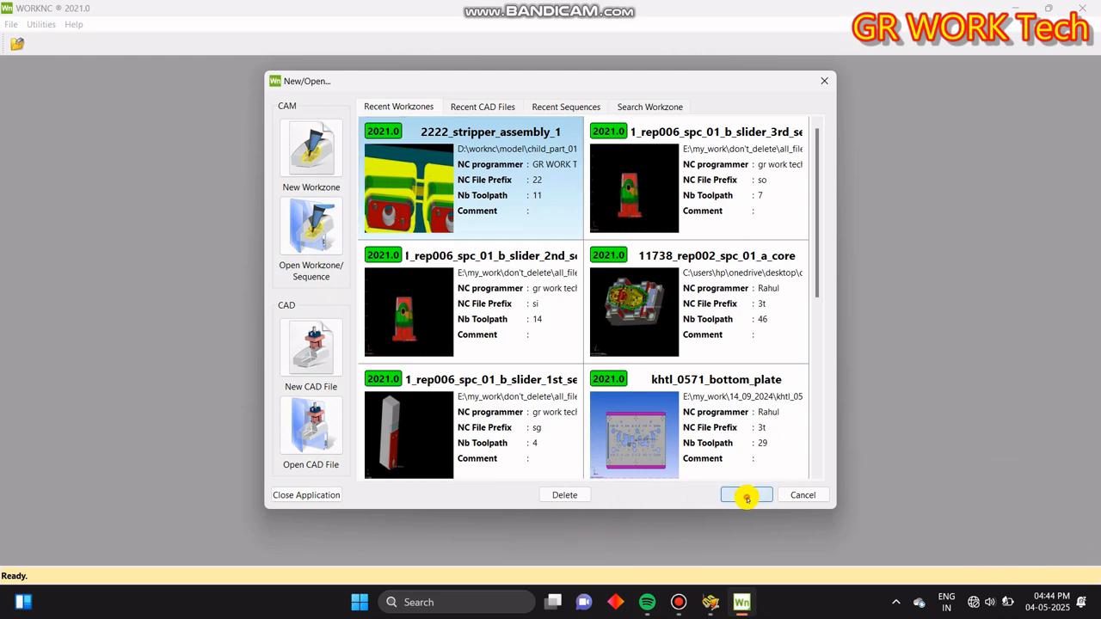
click(667, 338)
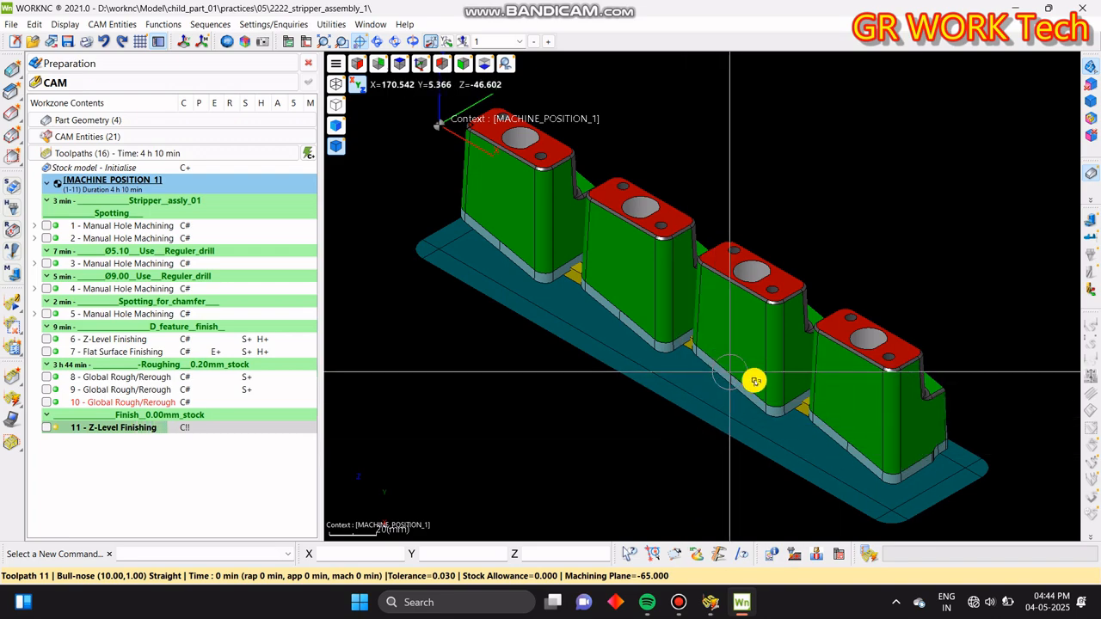
- Switch the reloaded workzone from CAM to Preparation mode
middle_drag(744, 377, 767, 421)
key(F5)
middle_drag(584, 368, 634, 407)
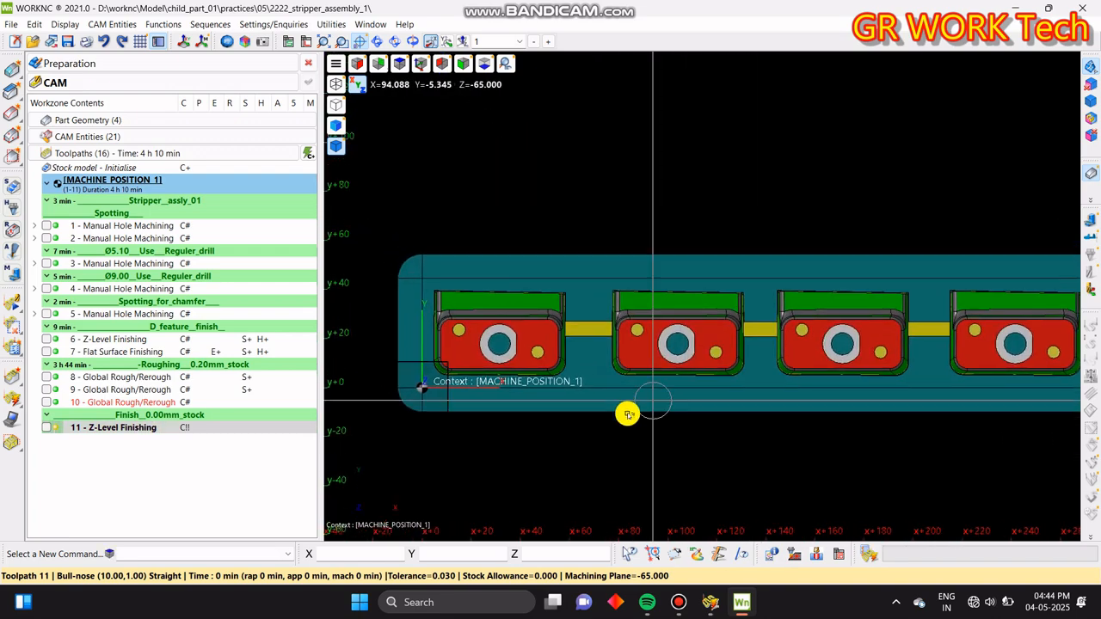
scroll(630, 411, up, 3)
middle_drag(670, 445, 833, 388)
middle_drag(803, 198, 662, 374)
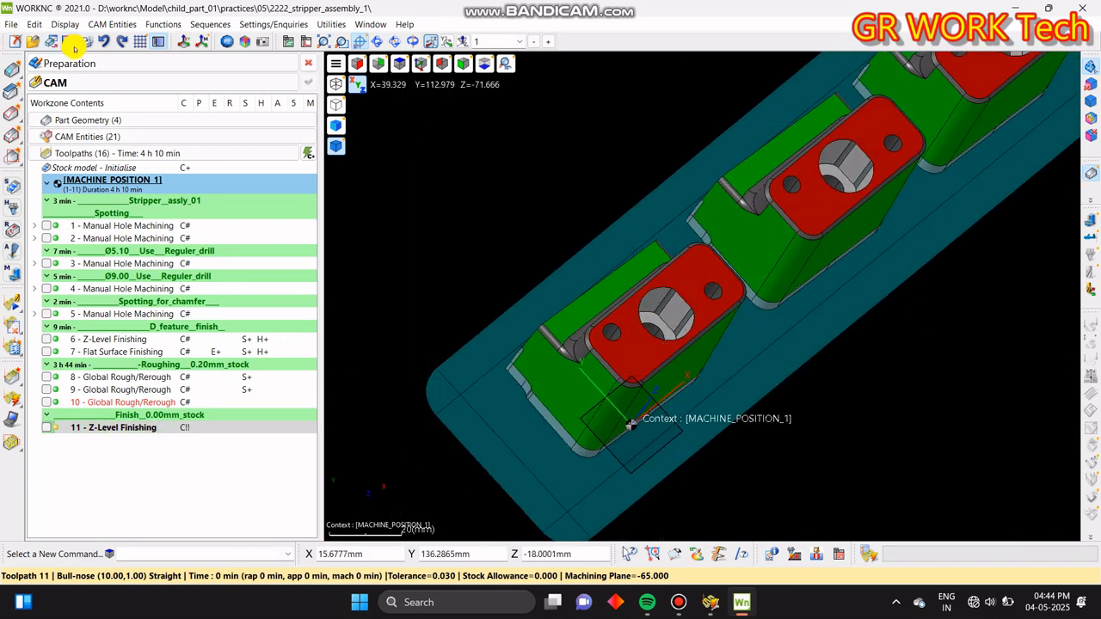
click(77, 63)
right_click(78, 61)
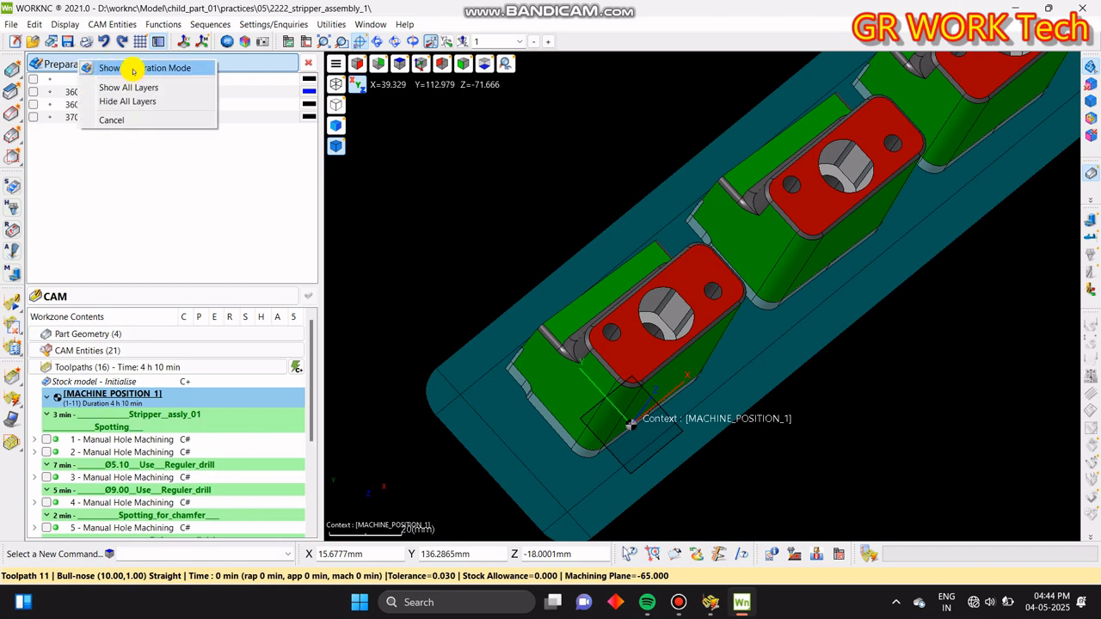
click(133, 72)
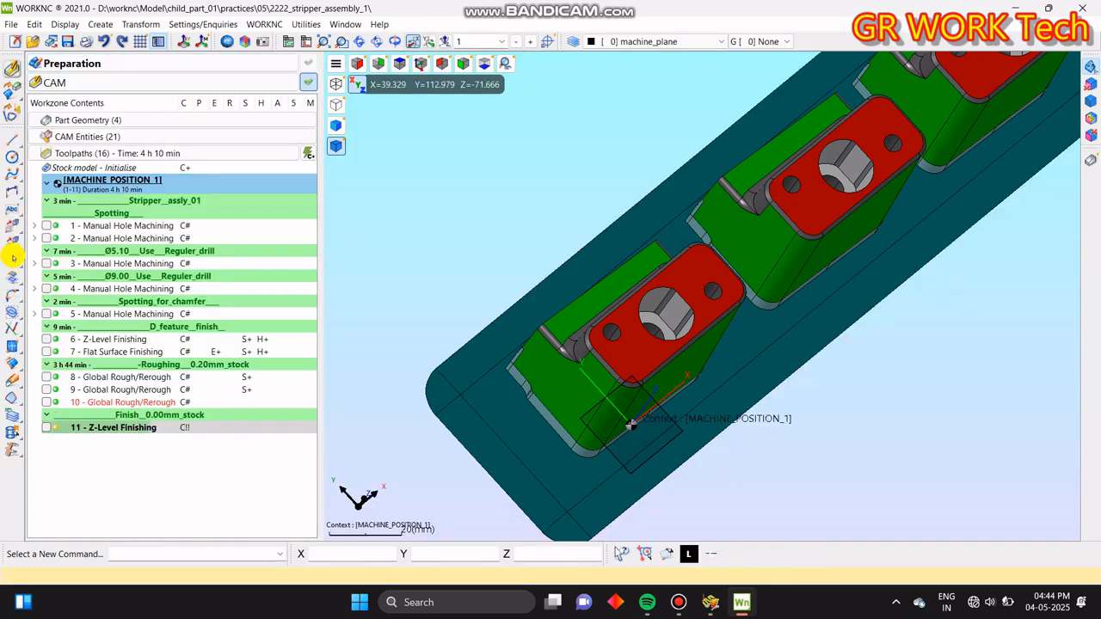
- Start a Surface Offset and create a new destination layer named offset_cad_0.30 for it
click(14, 253)
click(48, 286)
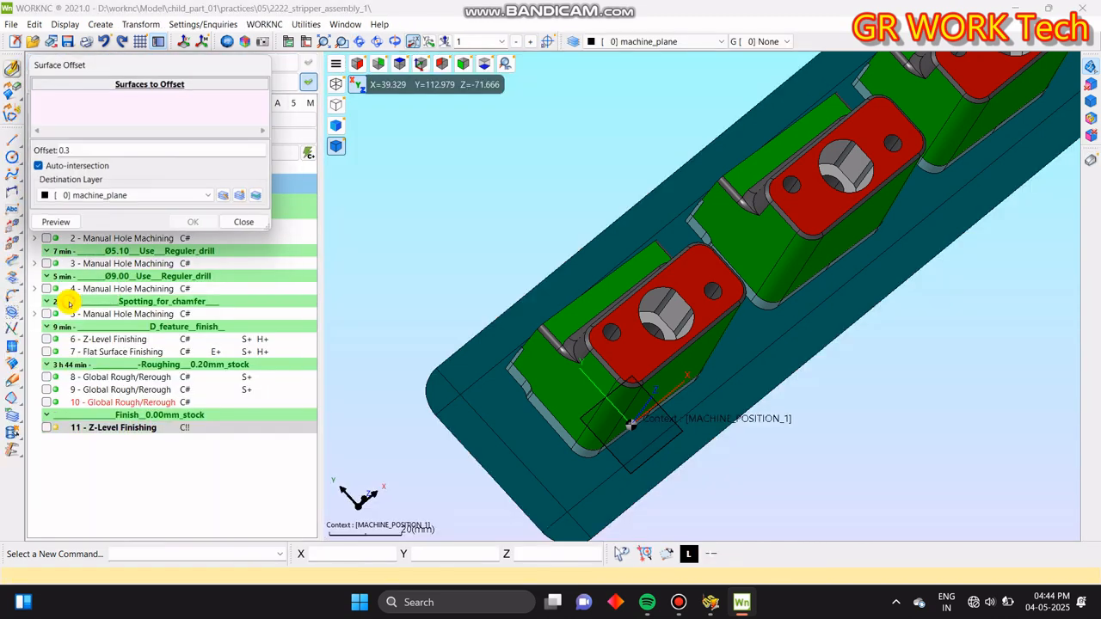
click(246, 198)
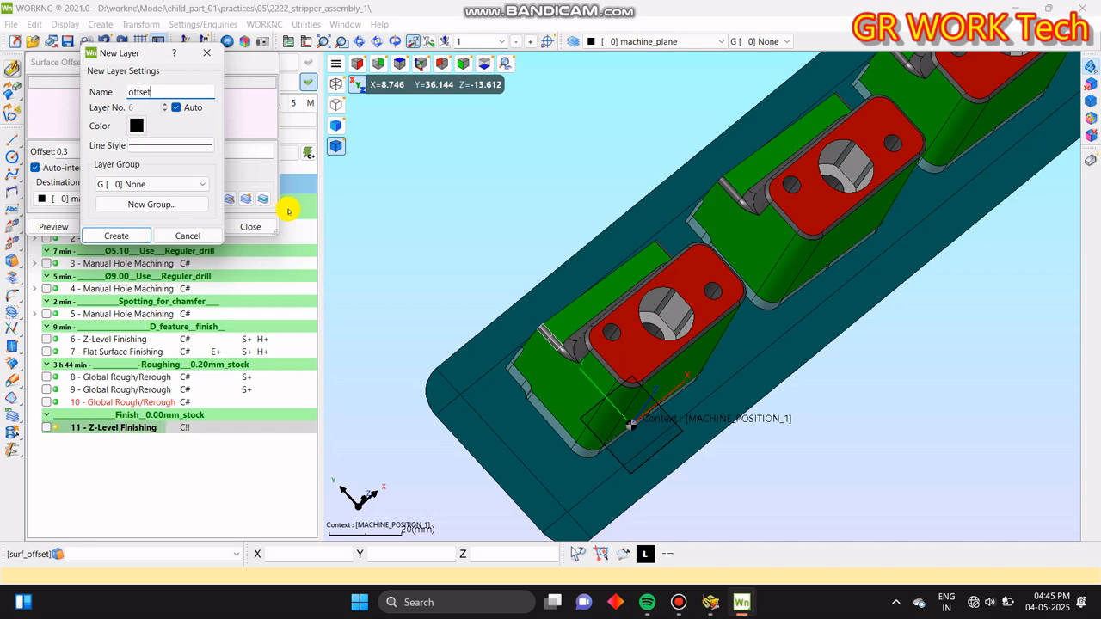
text(cad_0.30)
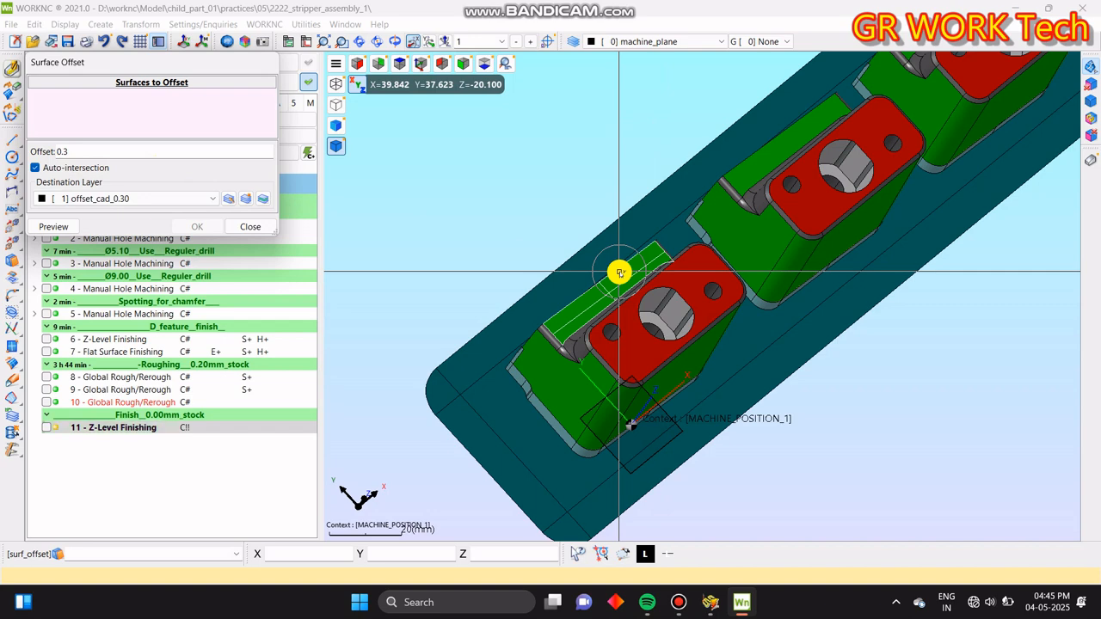
- Offset the green face beside the first block's red pad by 0.3 onto the layer offset_cad_0.30
scroll(624, 284, up, 5)
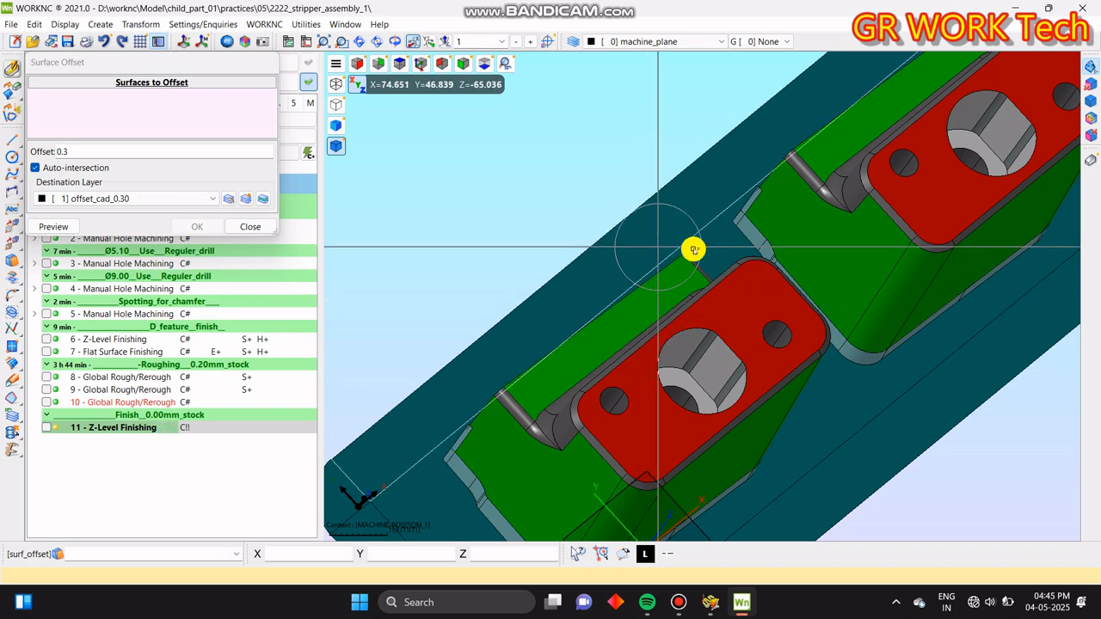
scroll(734, 251, down, 3)
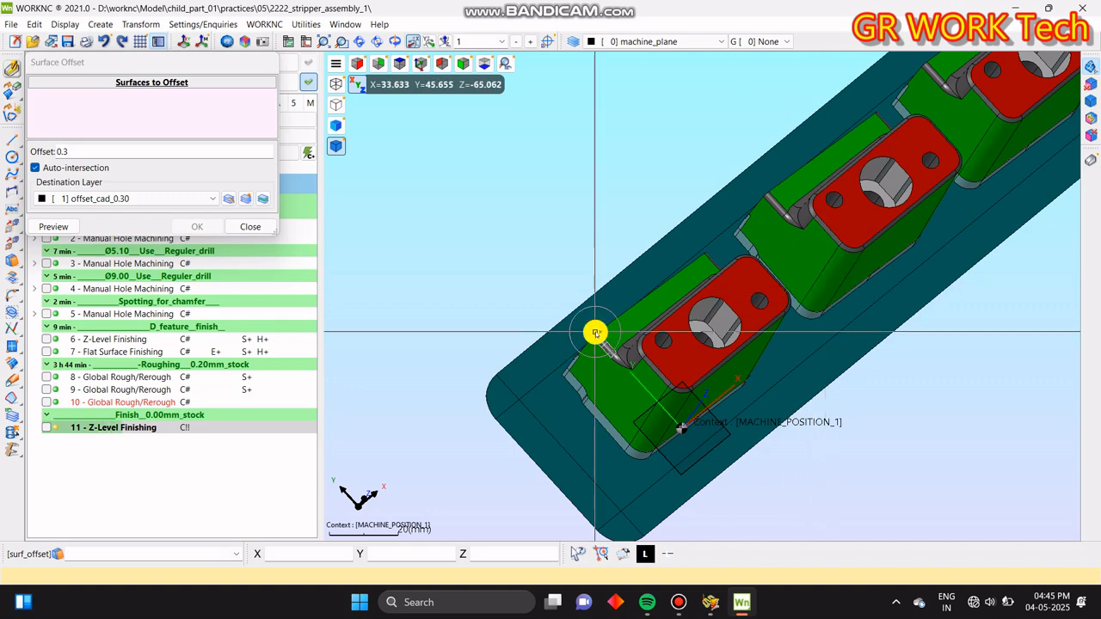
scroll(636, 319, up, 2)
click(640, 315)
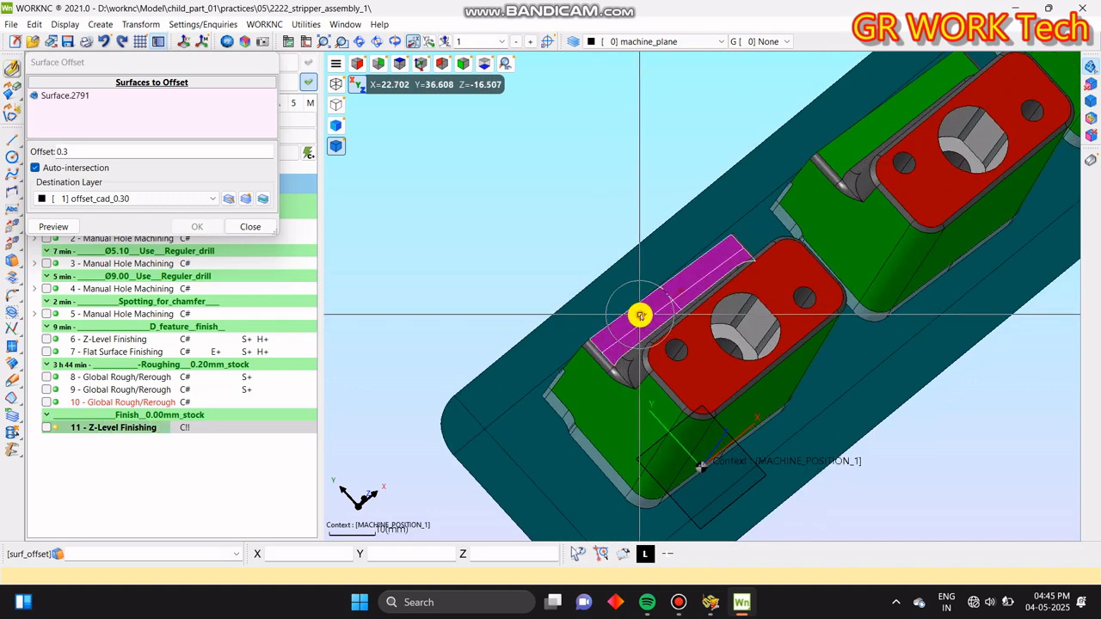
middle_drag(701, 295, 734, 381)
scroll(734, 382, up, 5)
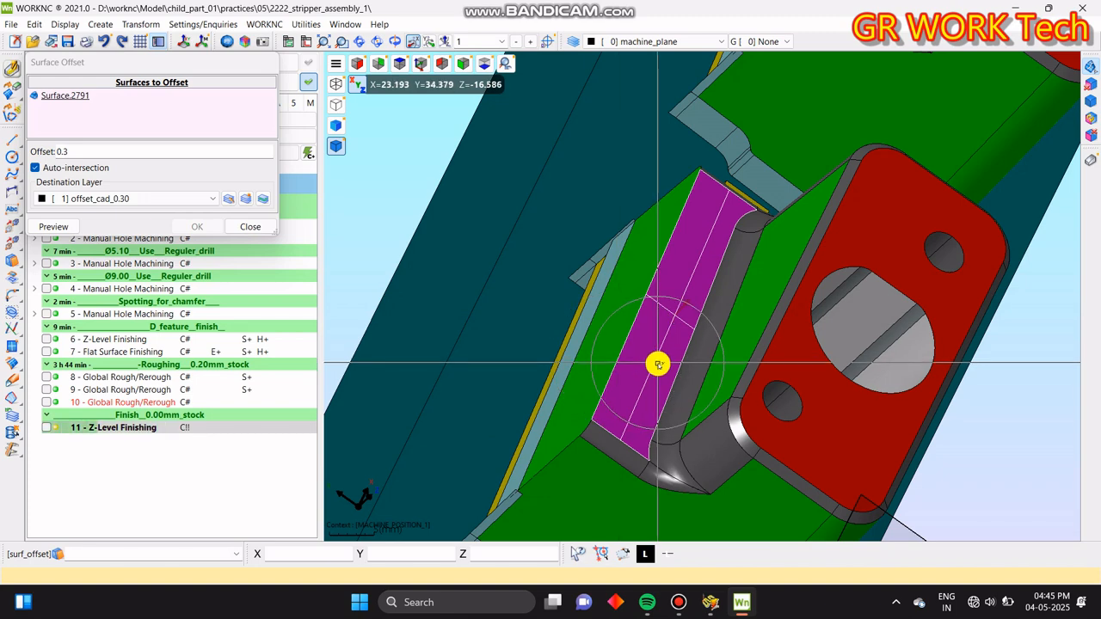
middle_drag(675, 392, 696, 369)
scroll(719, 322, up, 4)
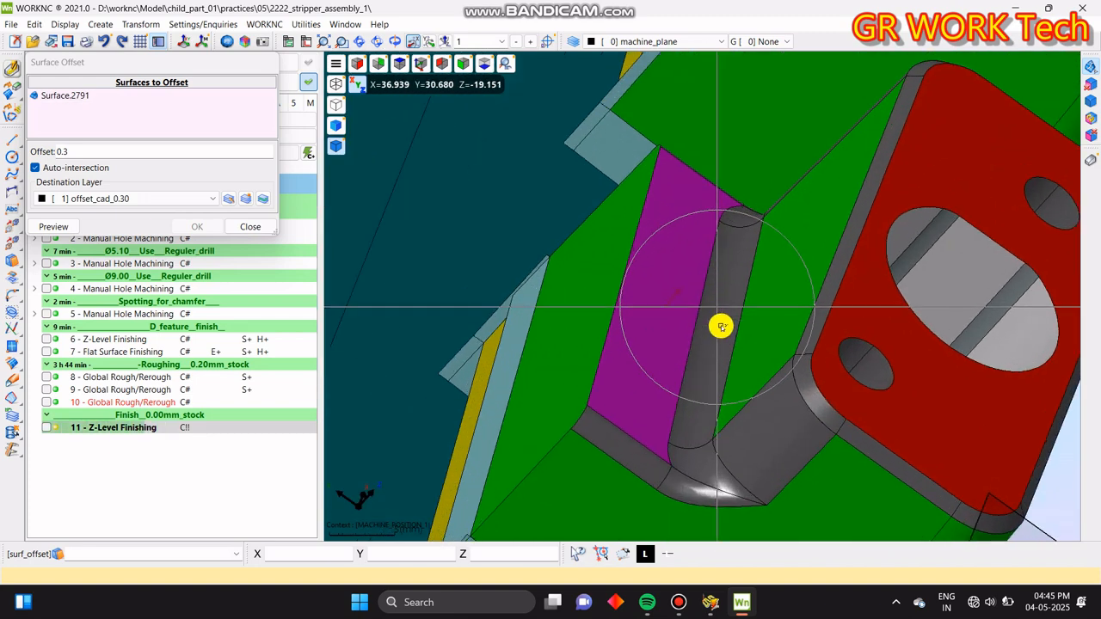
click(680, 284)
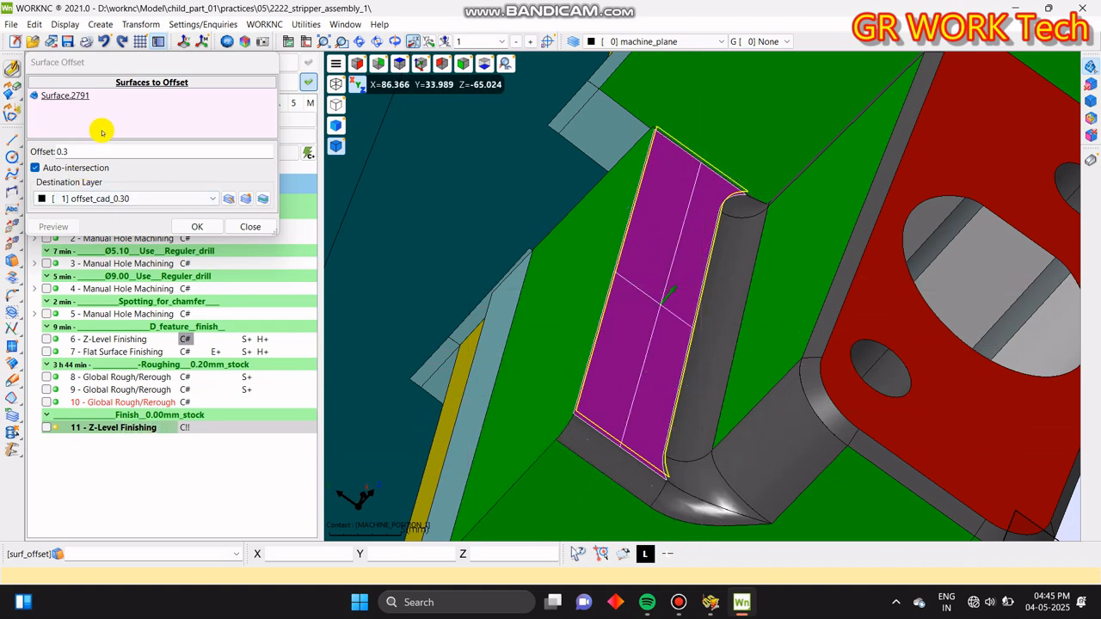
click(205, 227)
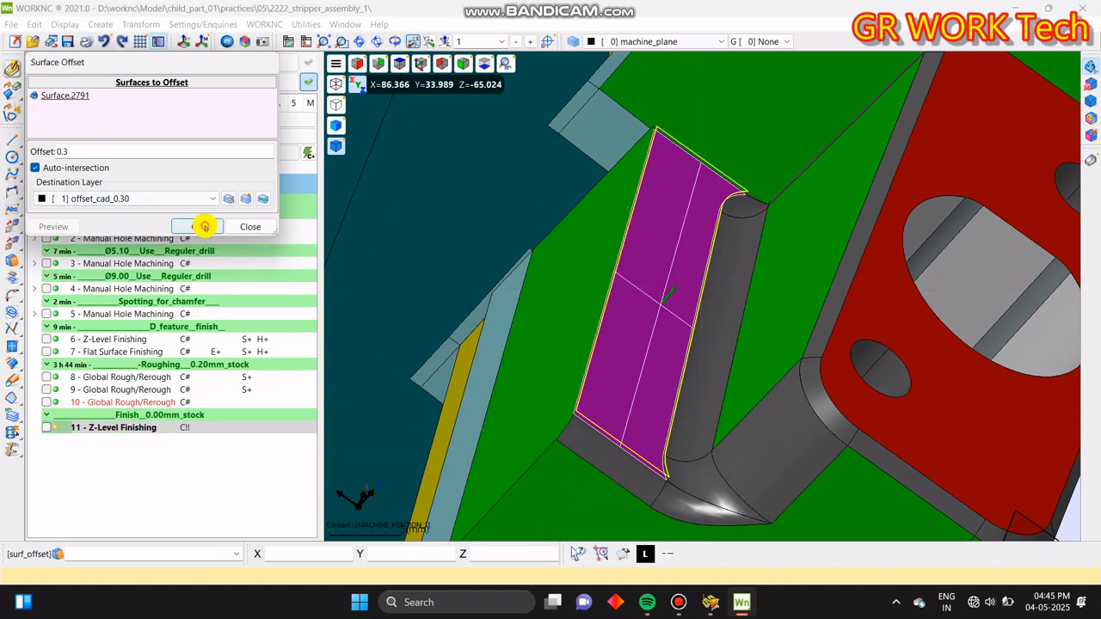
- Offset the matching green face on the second block by 0.3, using machine_plane as the destination layer
middle_drag(832, 408, 767, 416)
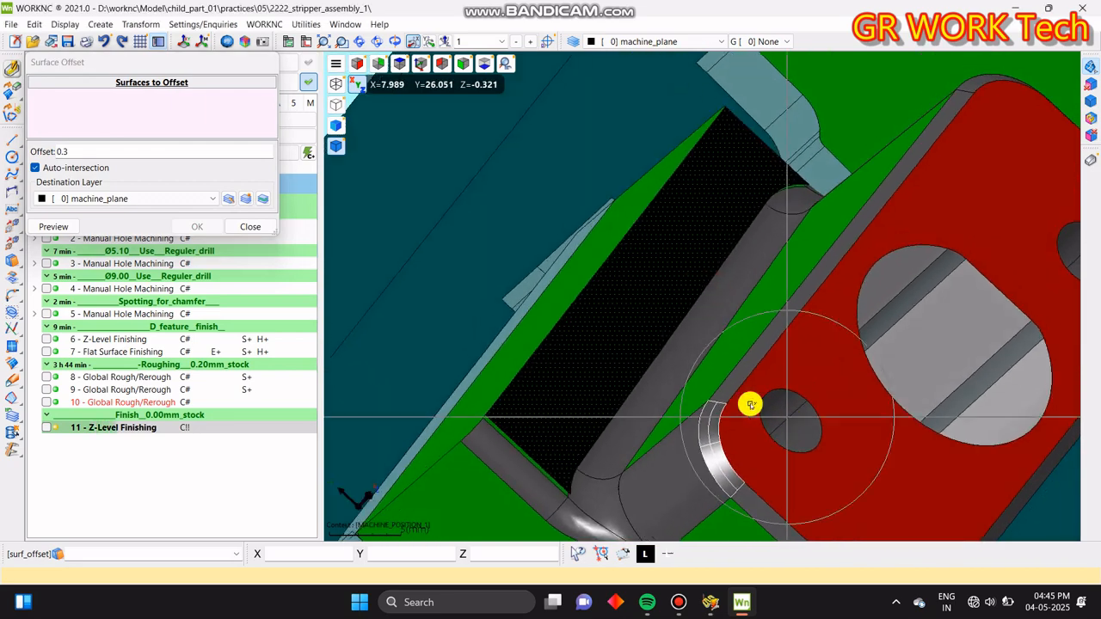
scroll(774, 404, down, 3)
middle_drag(894, 274, 699, 435)
scroll(739, 151, up, 3)
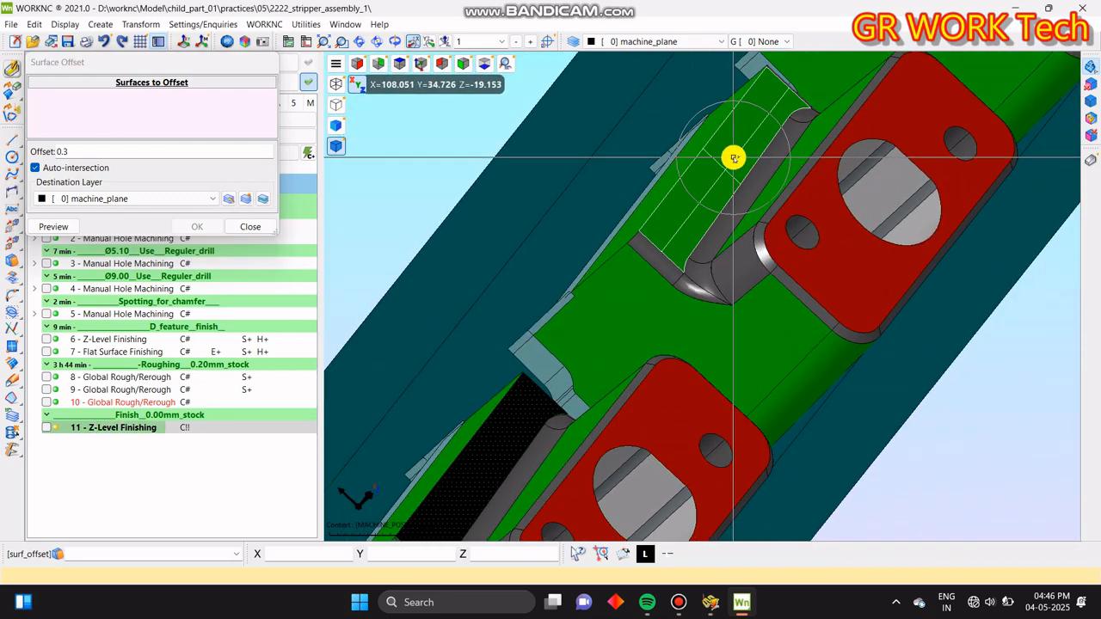
click(732, 157)
middle_drag(781, 143, 722, 243)
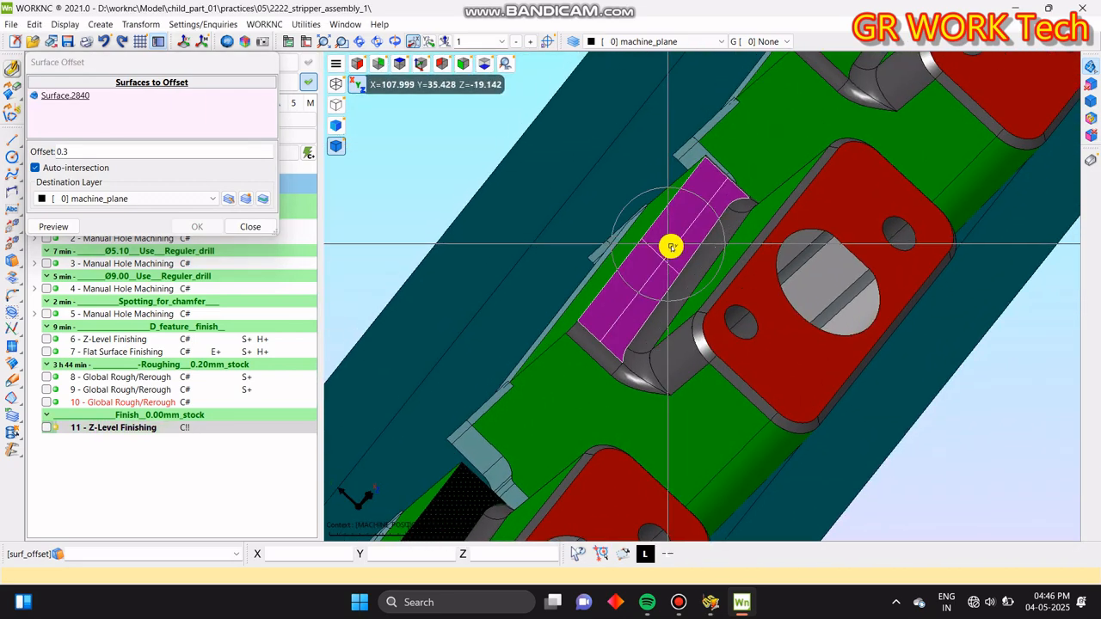
middle_click(695, 209)
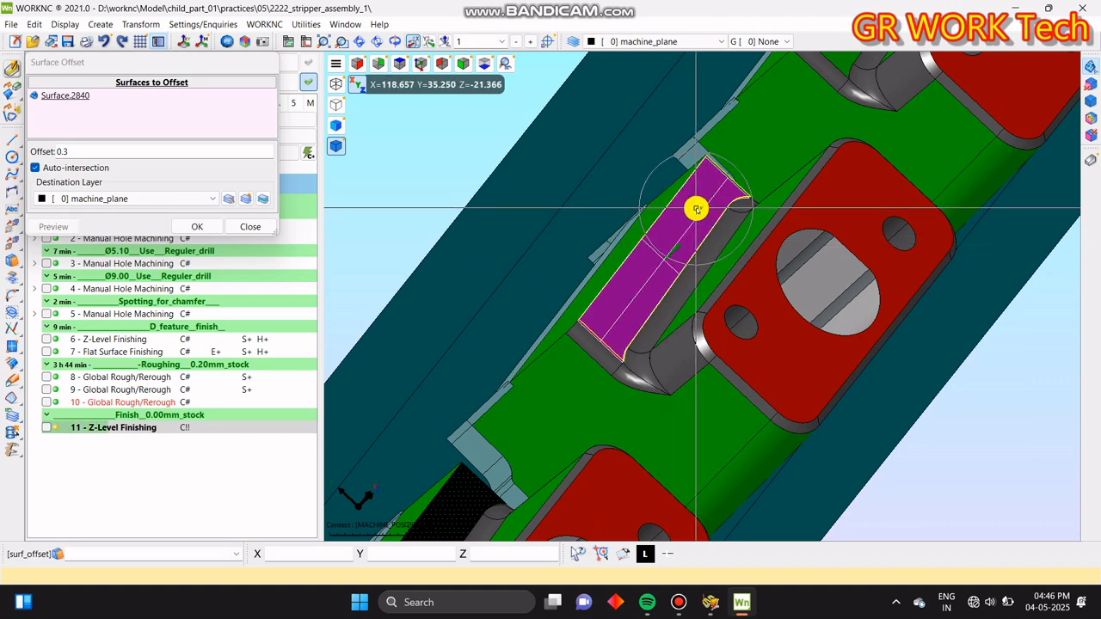
click(198, 231)
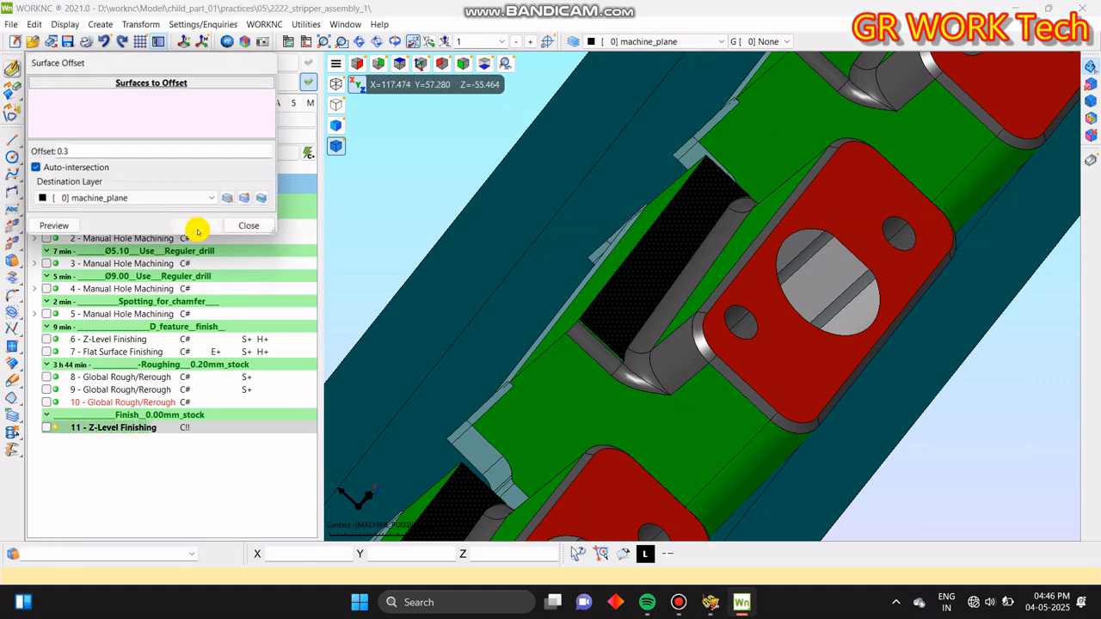
- Offset the matching green face on the third block by 0.3 onto the layer offset_cad_0.30
middle_drag(718, 282, 635, 348)
scroll(635, 348, down, 3)
middle_drag(809, 243, 751, 351)
scroll(700, 295, up, 3)
click(685, 259)
middle_drag(832, 198, 805, 245)
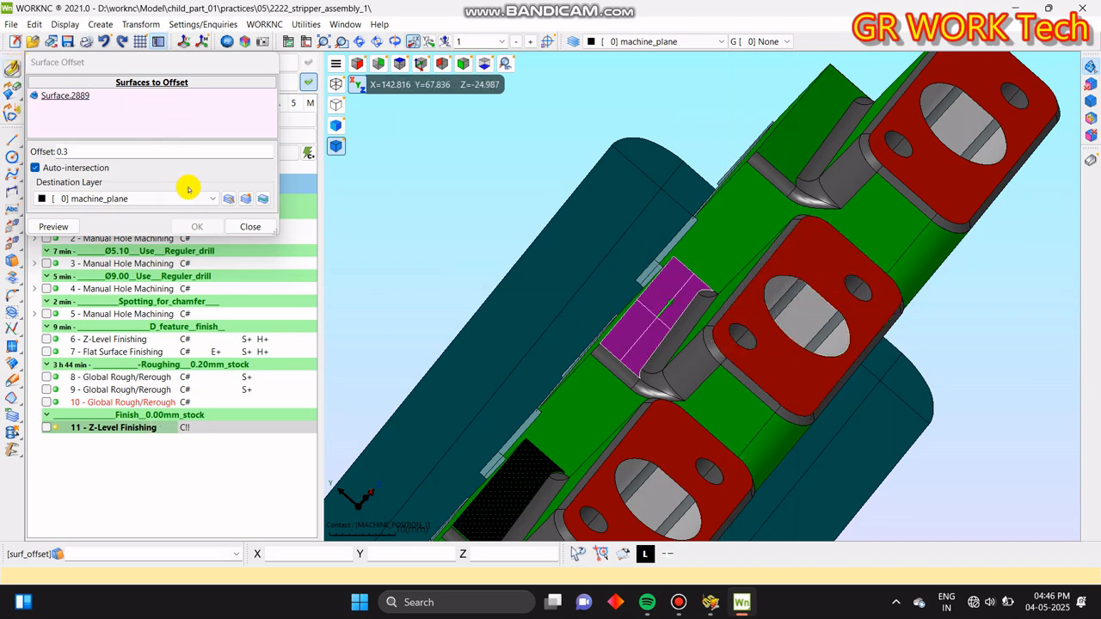
click(203, 204)
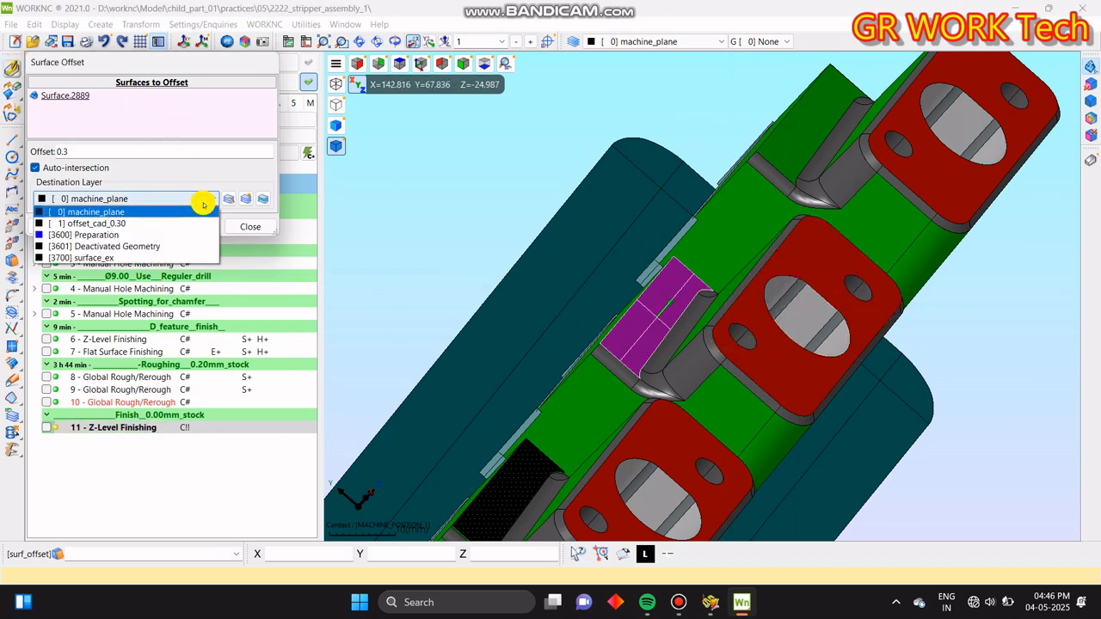
click(119, 224)
middle_click(526, 167)
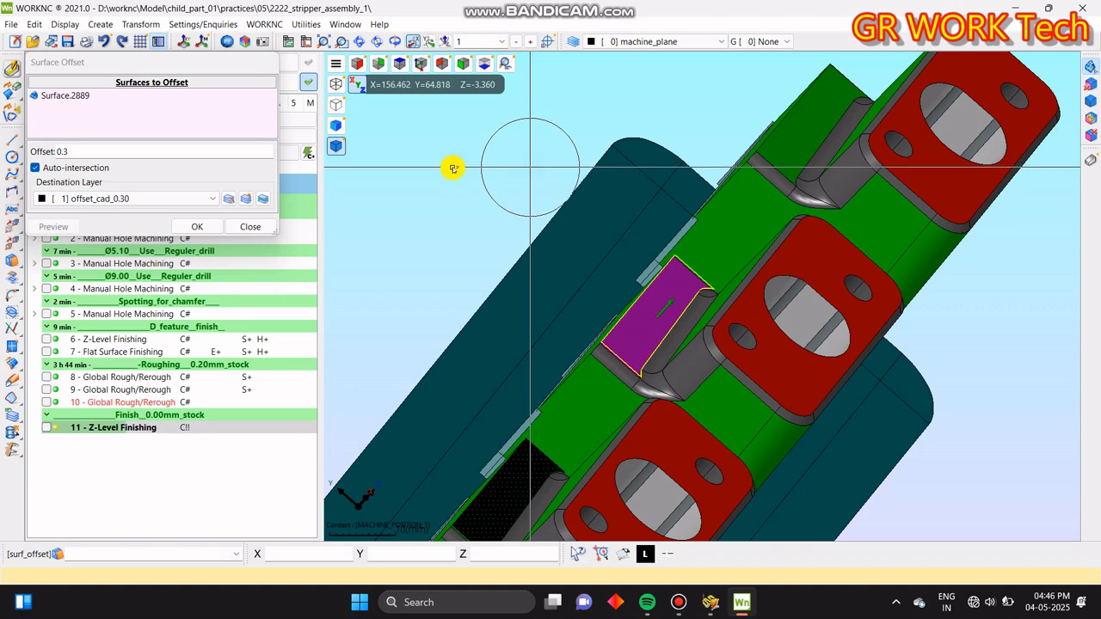
click(197, 227)
- Offset the matching green face on the fourth block by 0.3 onto layer offset_cad_0.30 and finish the Surface Offset command
scroll(777, 261, up, 5)
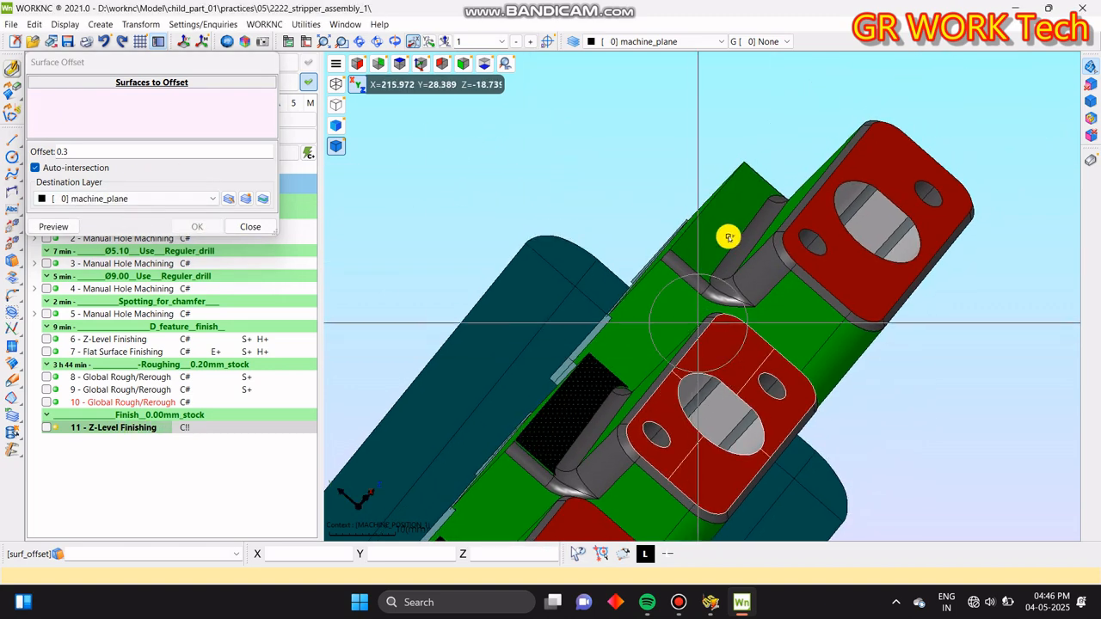
click(729, 230)
middle_drag(730, 226, 683, 249)
scroll(688, 241, down, 5)
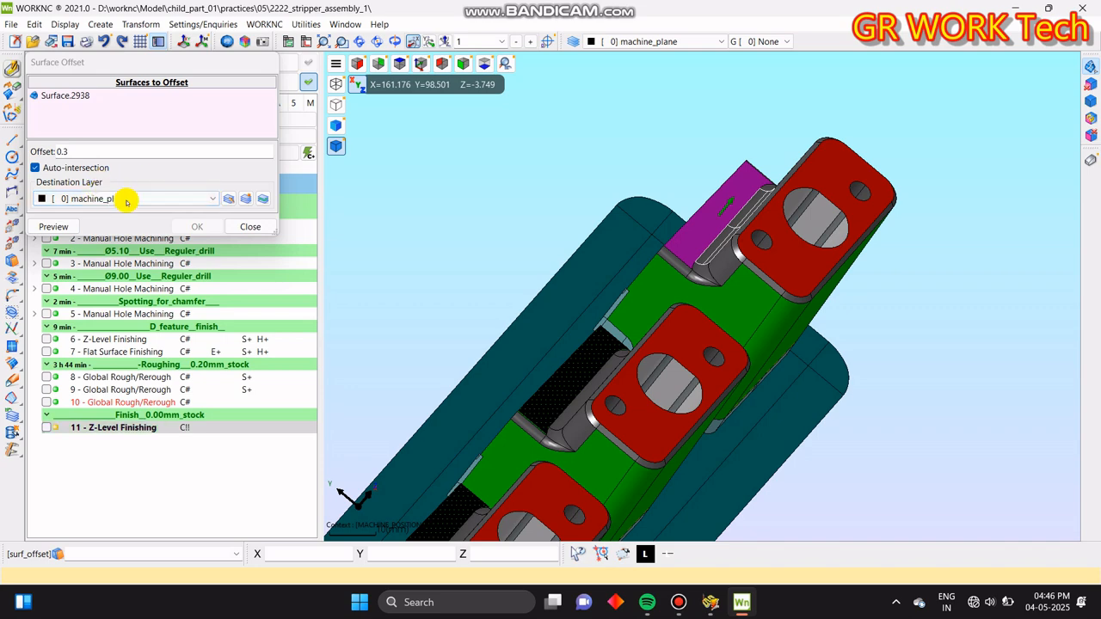
click(212, 201)
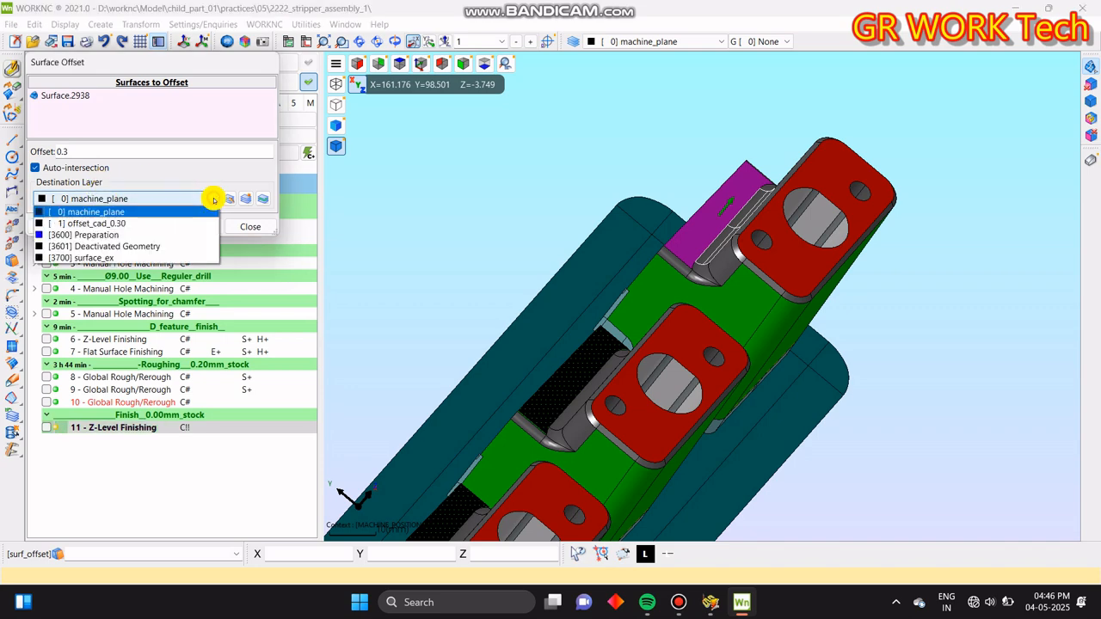
click(107, 224)
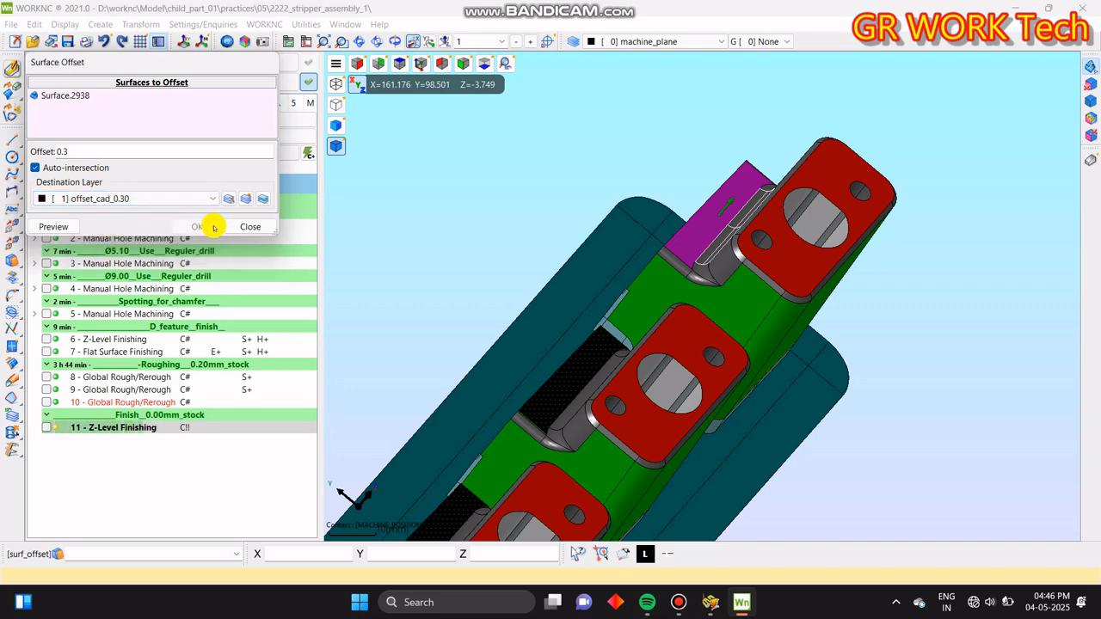
key(Return)
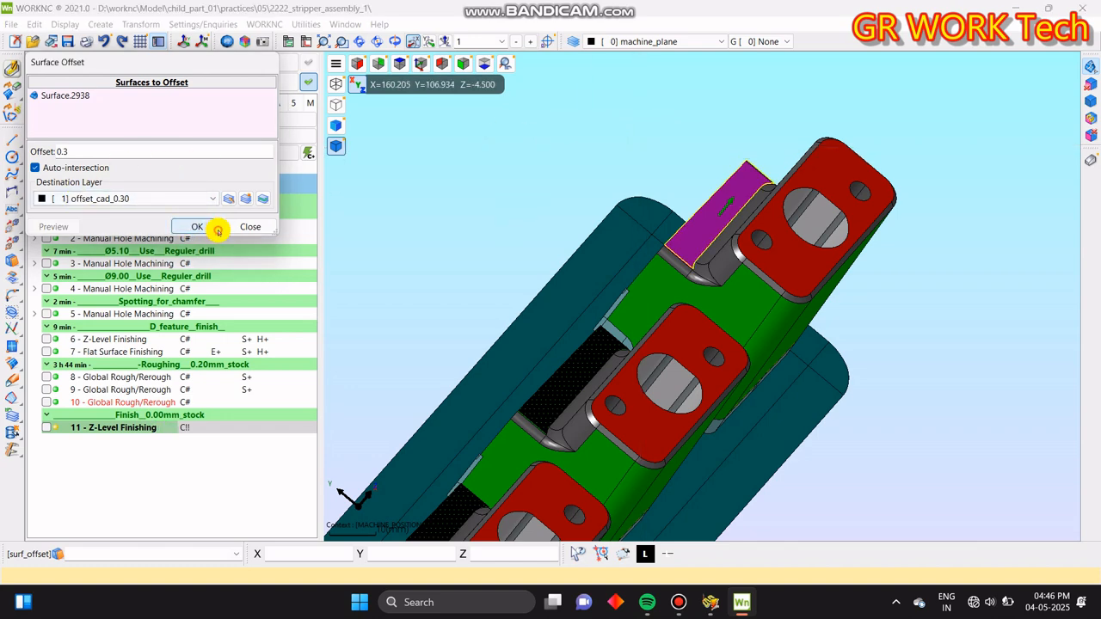
click(217, 231)
middle_drag(882, 312, 899, 233)
scroll(901, 233, down, 3)
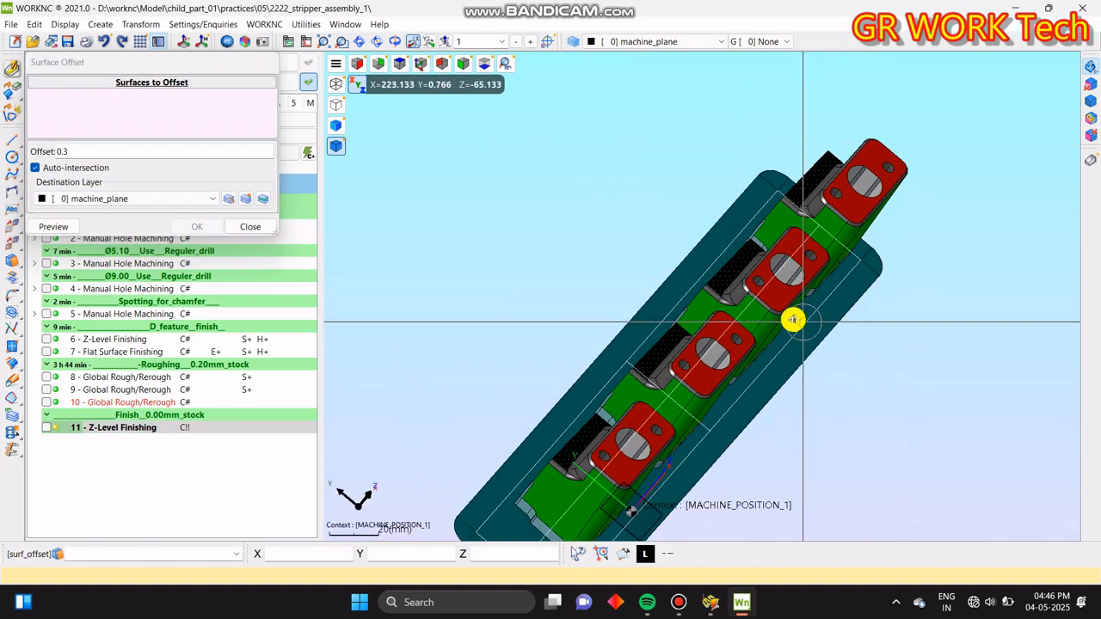
middle_drag(795, 320, 458, 245)
click(251, 226)
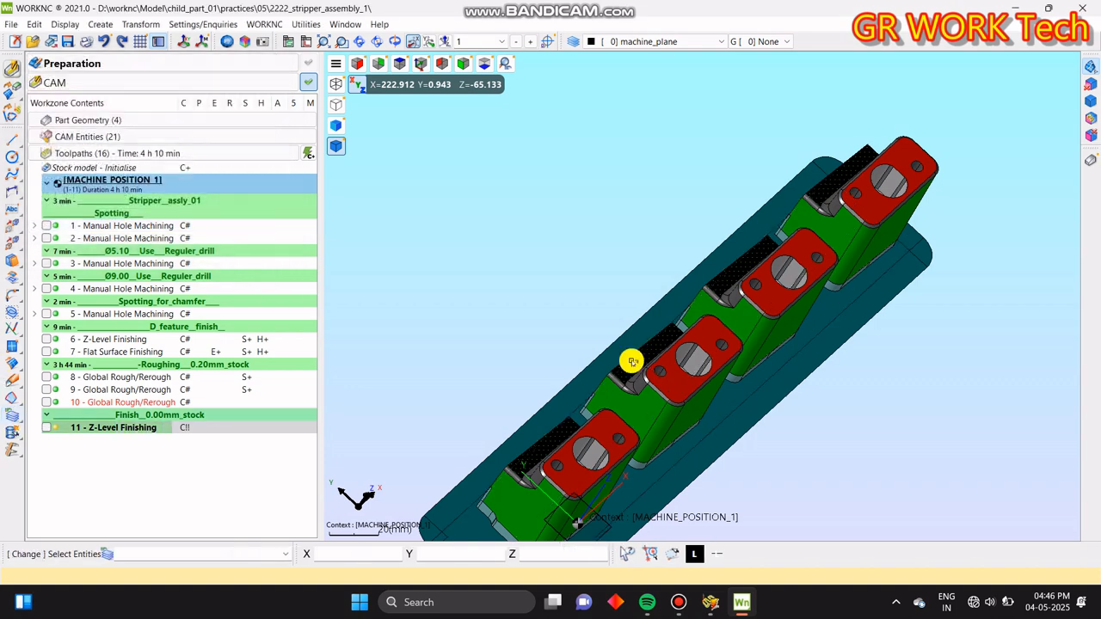
- Assign all four black offset surfaces to the layer offset_cad_0.30
click(675, 340)
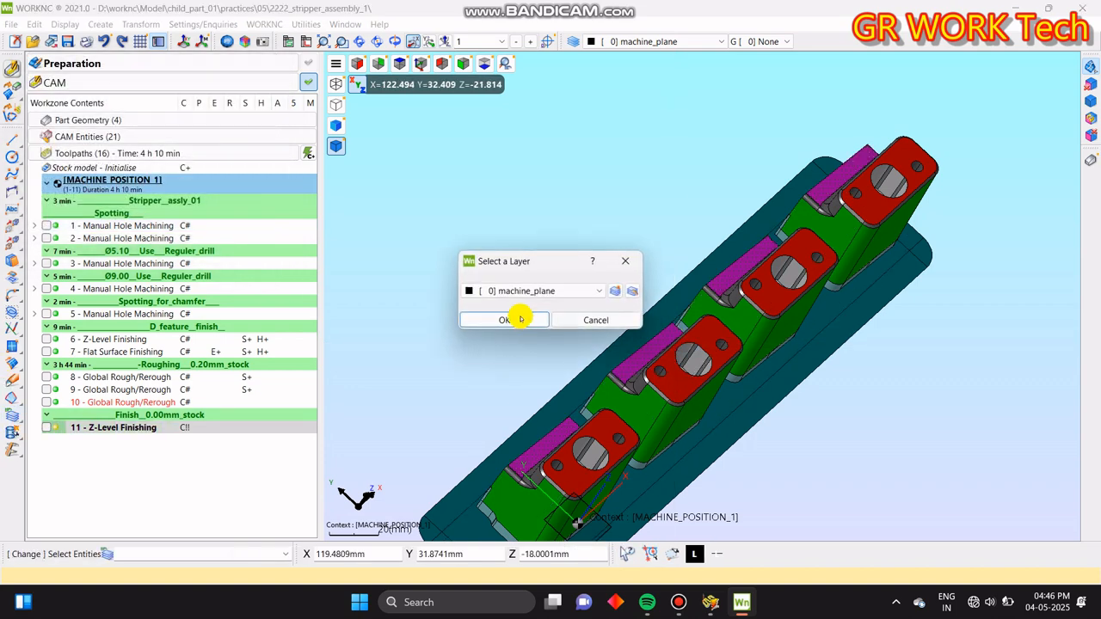
click(570, 293)
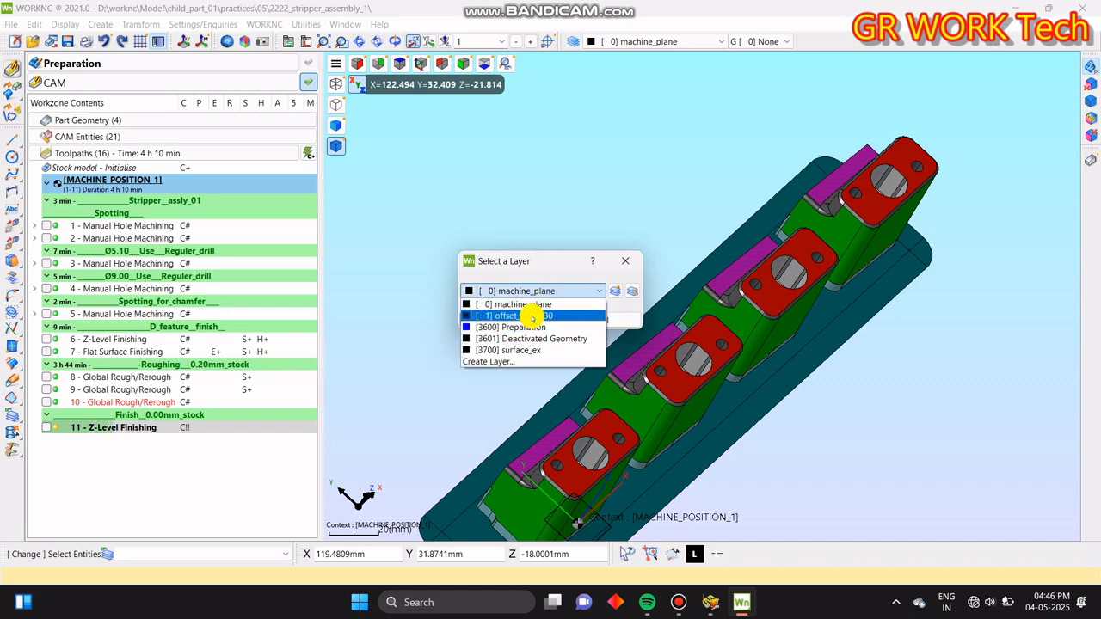
click(524, 315)
click(522, 321)
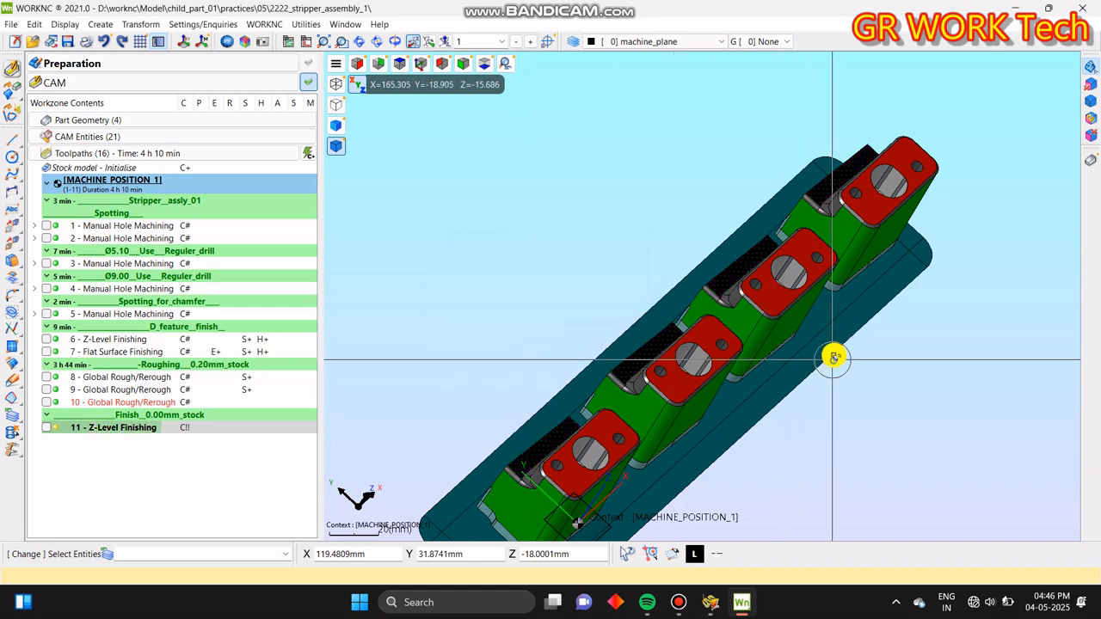
- Change the entity color of the four offset surfaces from black to light blue-grey
click(11, 414)
click(42, 475)
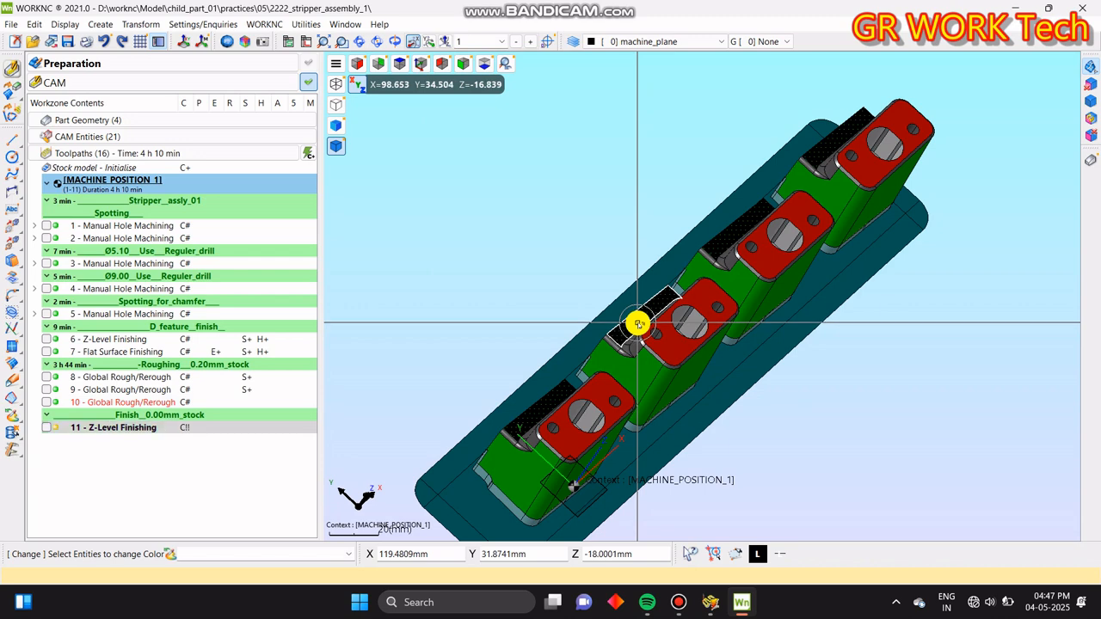
click(638, 324)
right_click(637, 324)
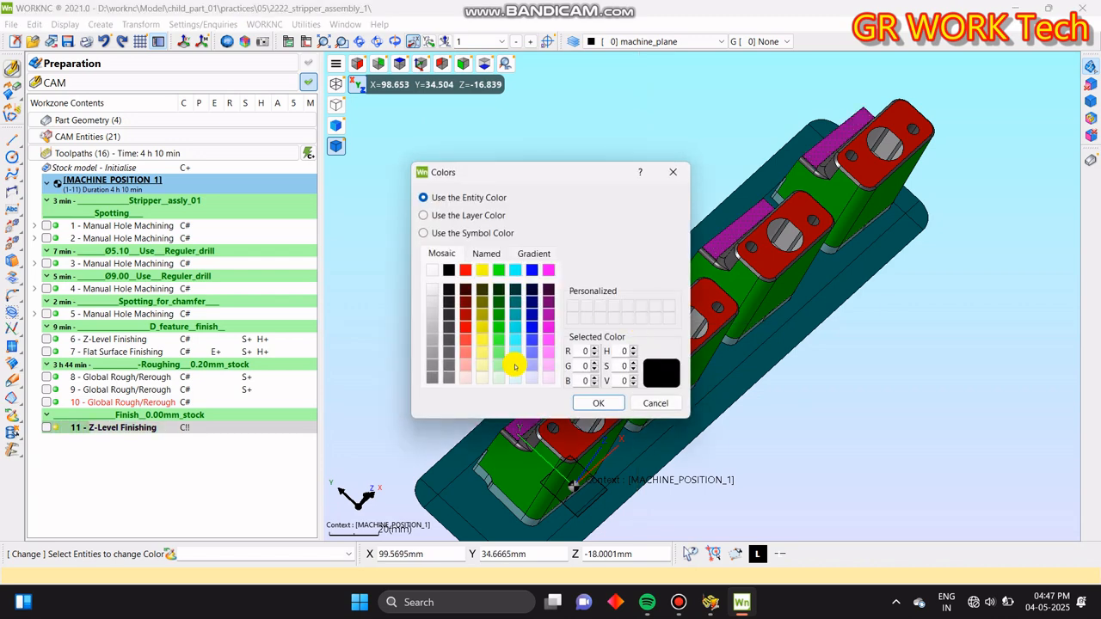
click(592, 409)
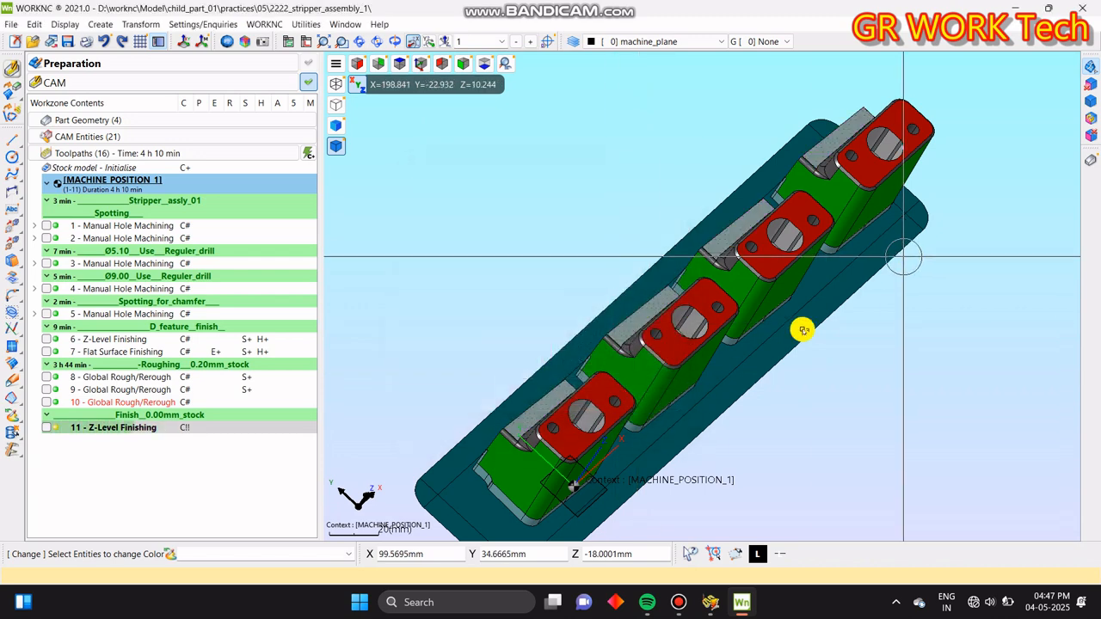
- Measure the distance between the first offset surface's corner and the corresponding corner of the original green face
middle_drag(780, 341, 818, 258)
scroll(536, 370, up, 3)
scroll(586, 333, up, 6)
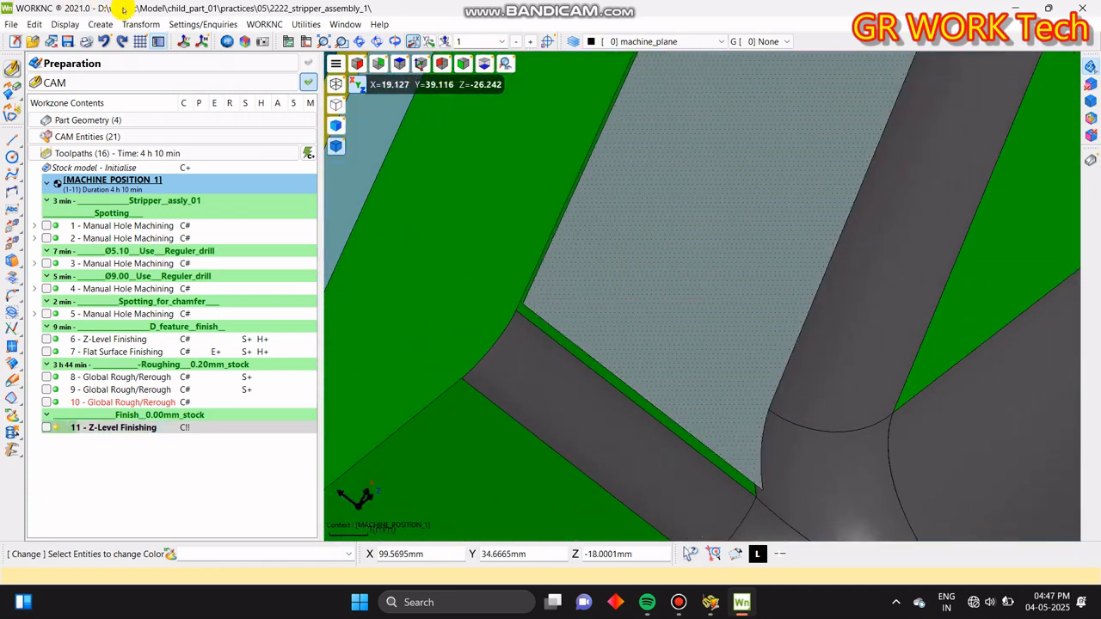
click(221, 24)
mouse_move(221, 46)
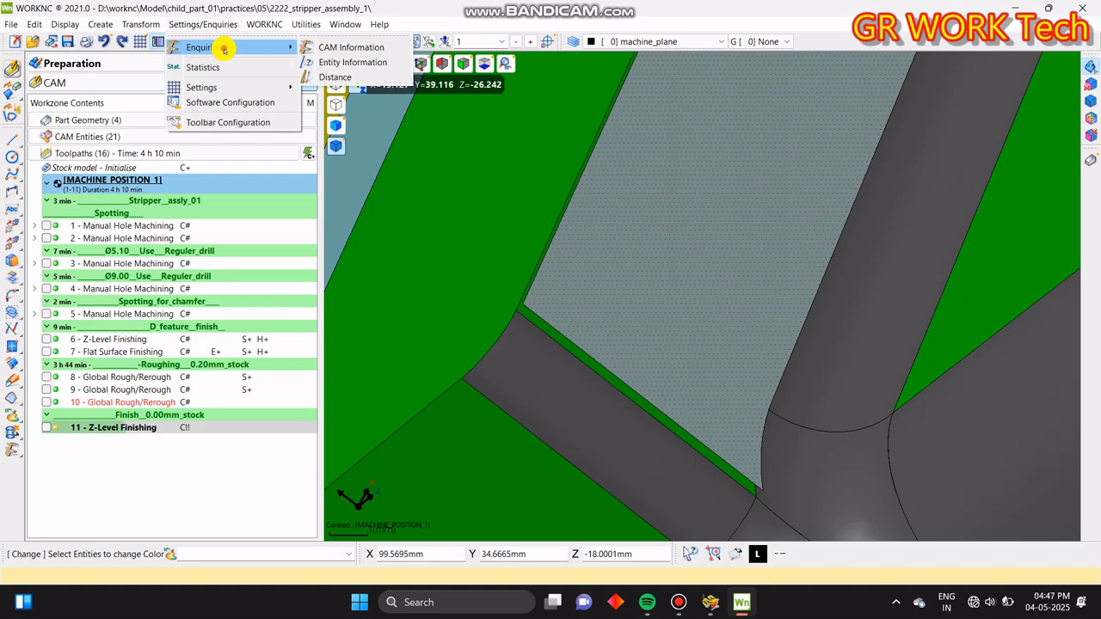
click(361, 78)
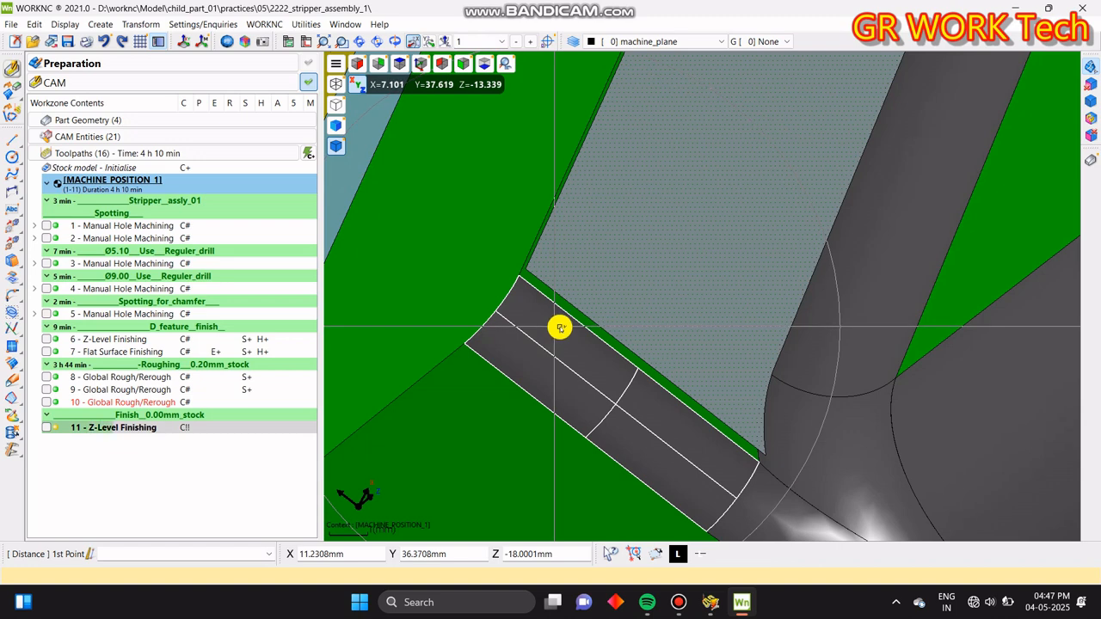
scroll(529, 258, up, 5)
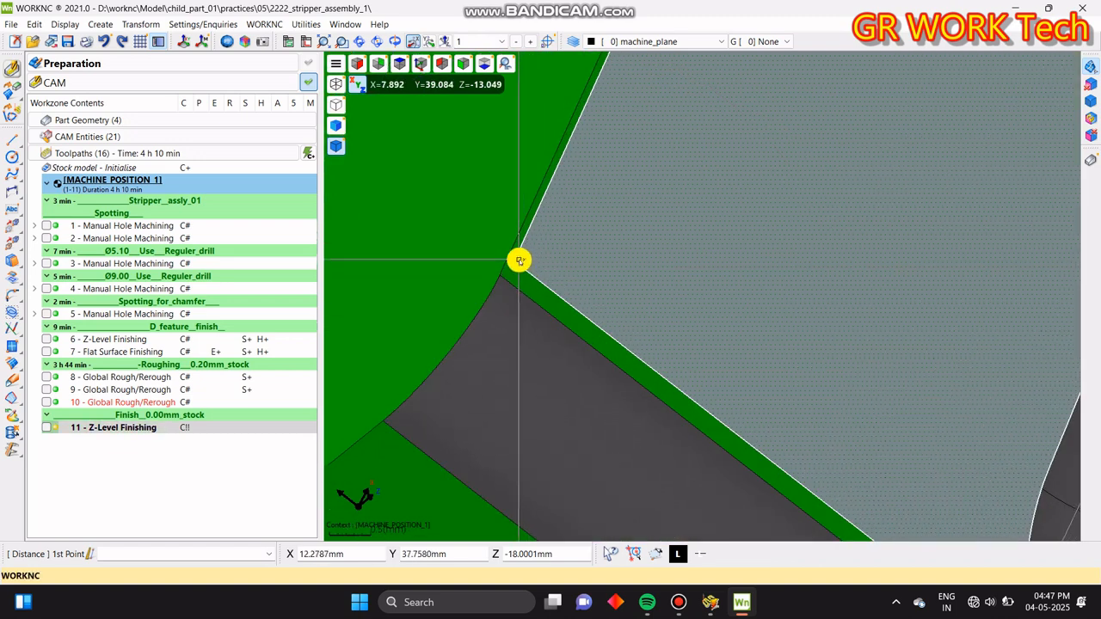
click(509, 286)
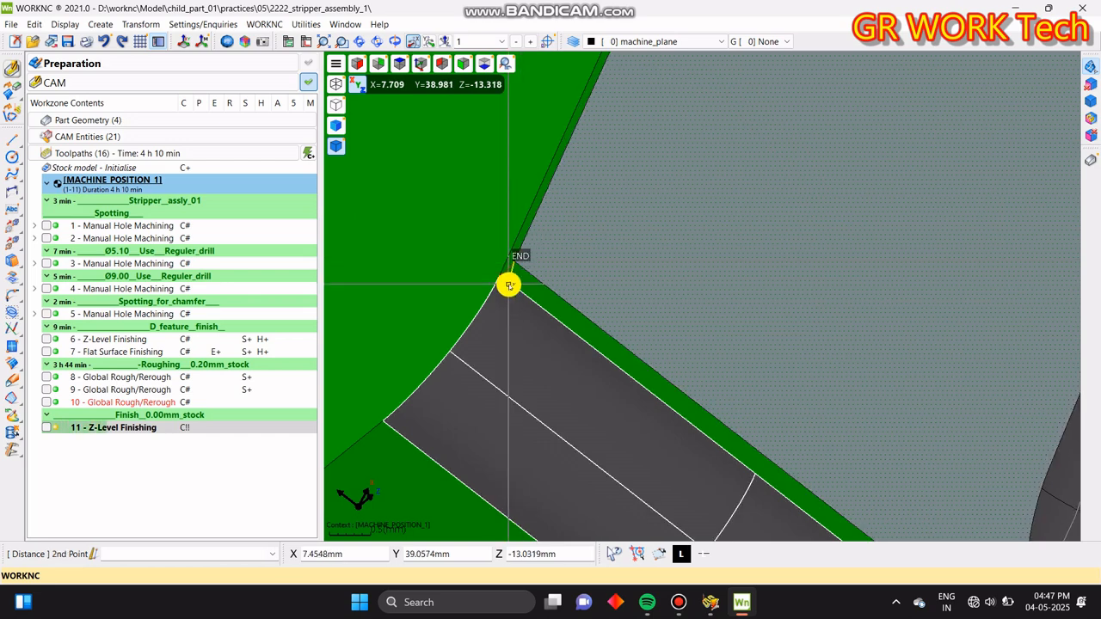
click(511, 285)
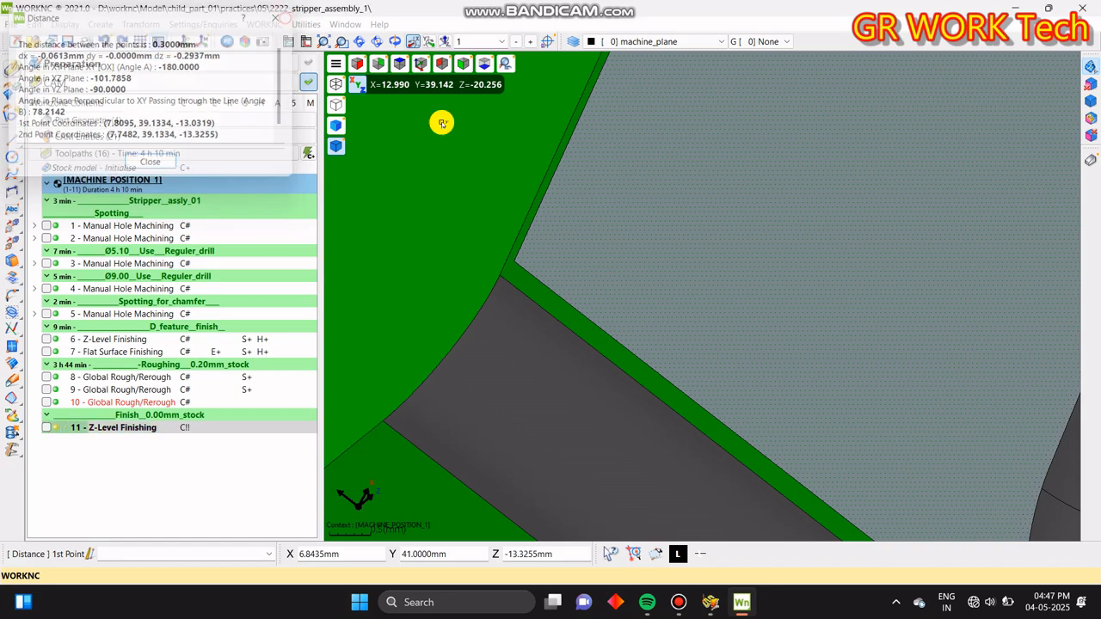
click(277, 19)
scroll(756, 344, down, 6)
scroll(746, 279, down, 8)
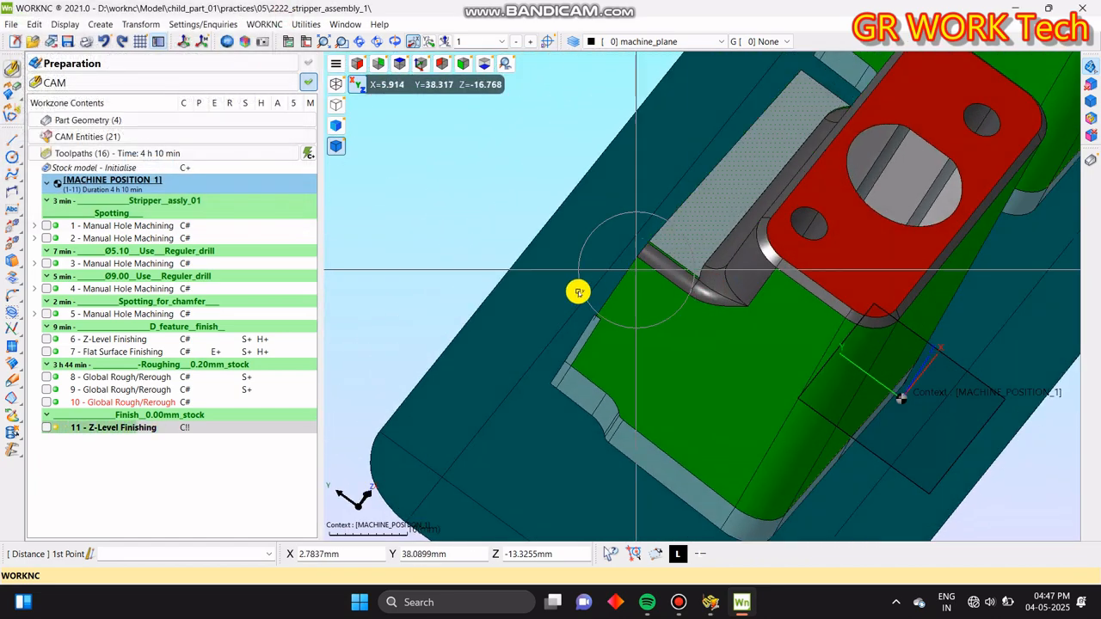
middle_drag(757, 327, 745, 336)
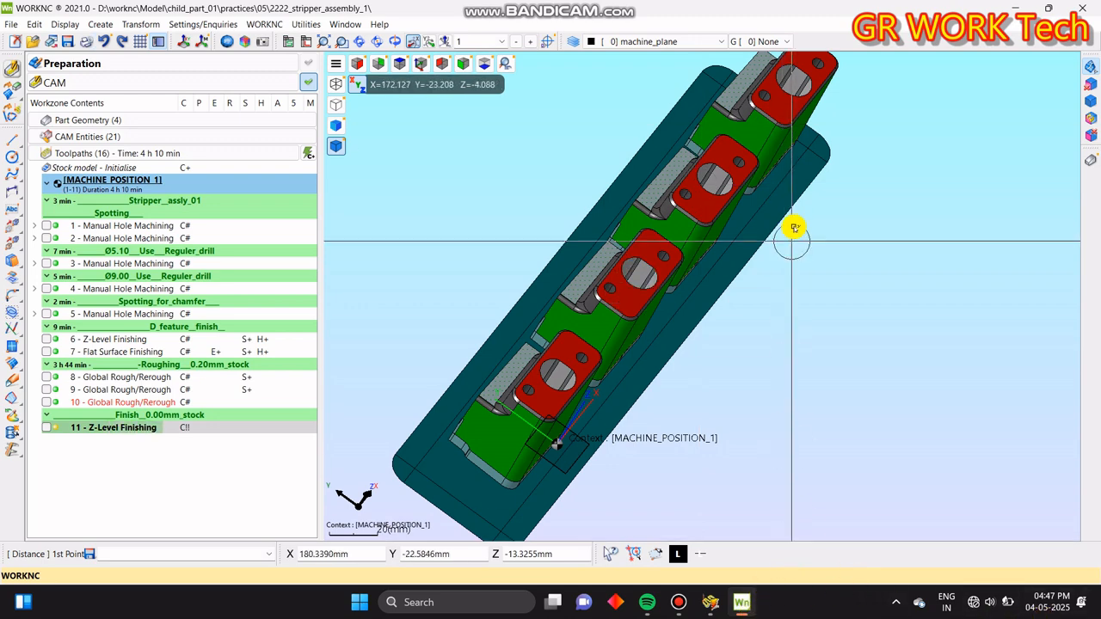
scroll(701, 314, down, 5)
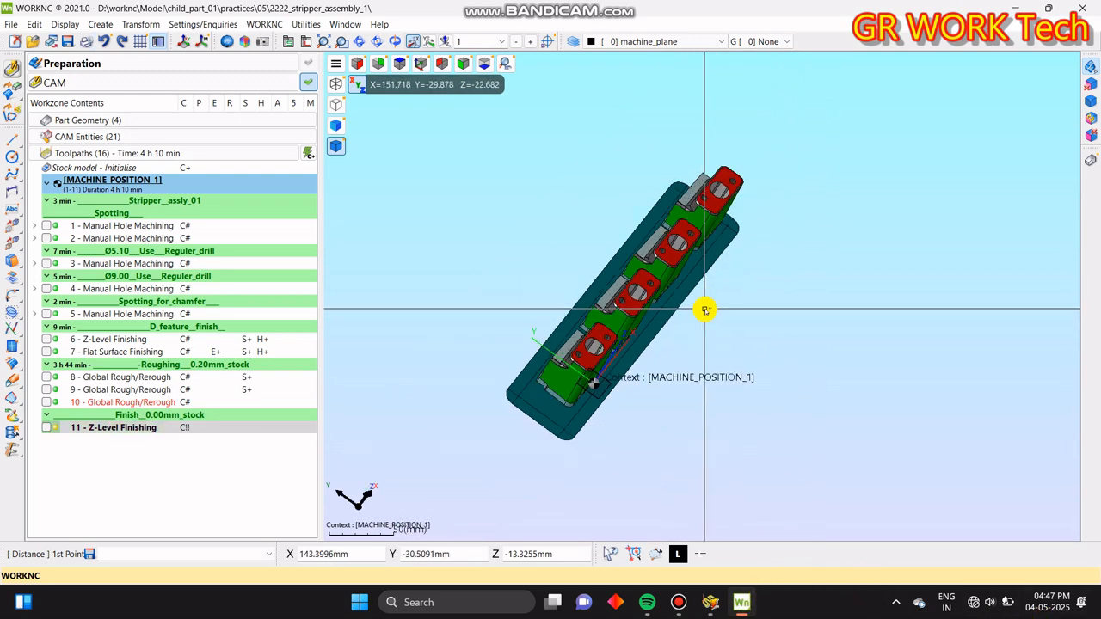
scroll(783, 339, down, 2)
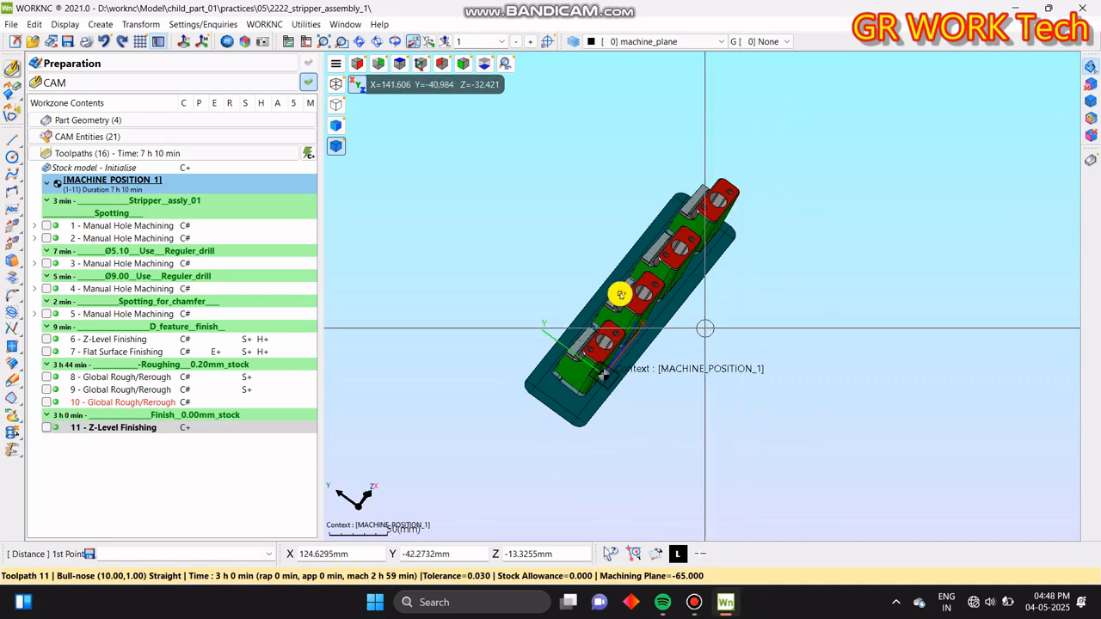
scroll(717, 275, up, 5)
middle_drag(787, 373, 679, 253)
click(112, 428)
scroll(633, 336, up, 6)
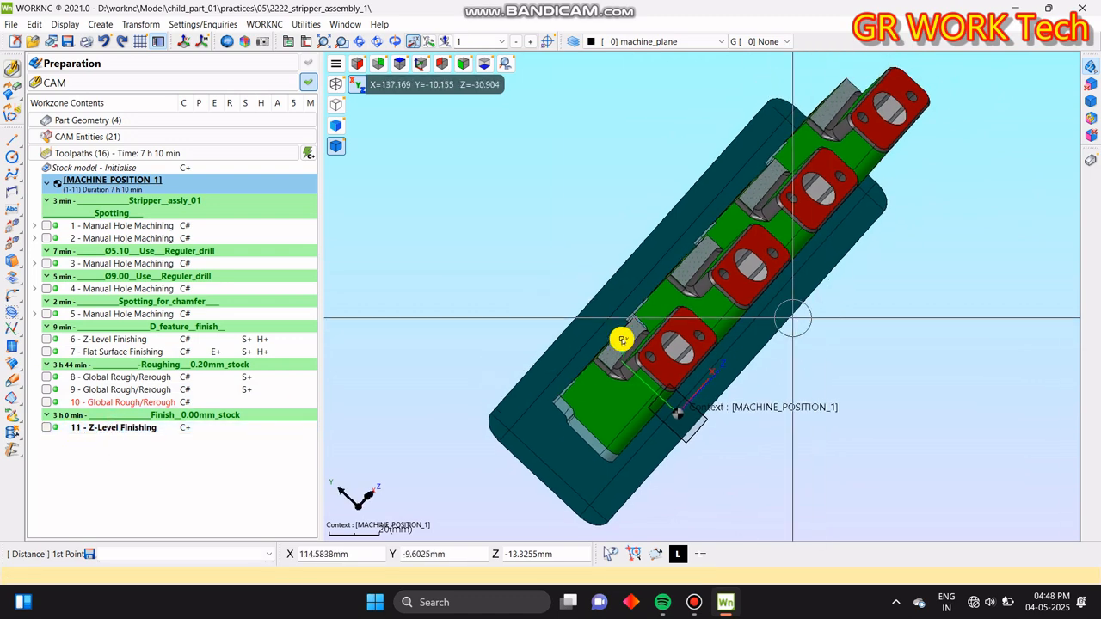
- Leave the distance measurement and add the four offset surfaces on the blocks as a new part geometry
right_click(634, 371)
right_drag(634, 345, 644, 278)
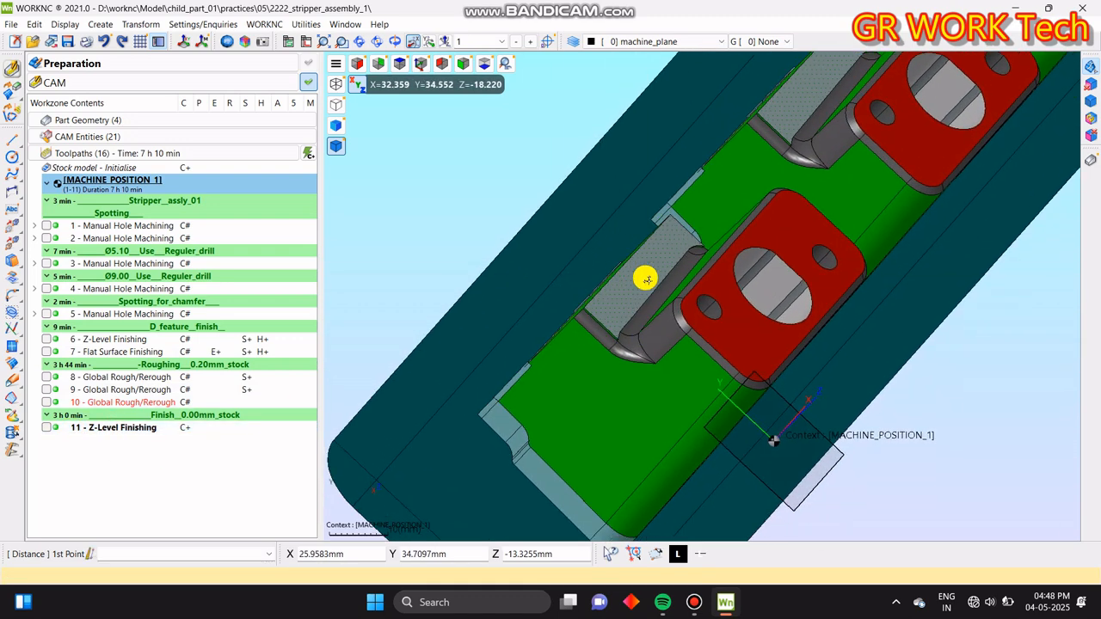
scroll(643, 280, down, 4)
key(Escape)
scroll(641, 281, up, 2)
scroll(642, 281, up, 2)
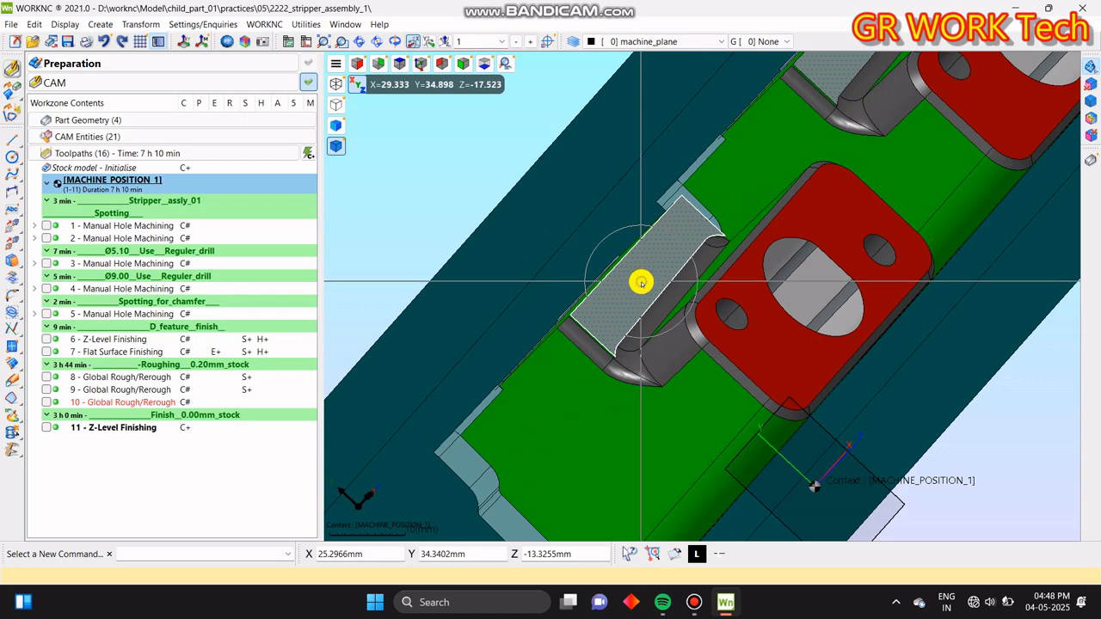
right_click(641, 282)
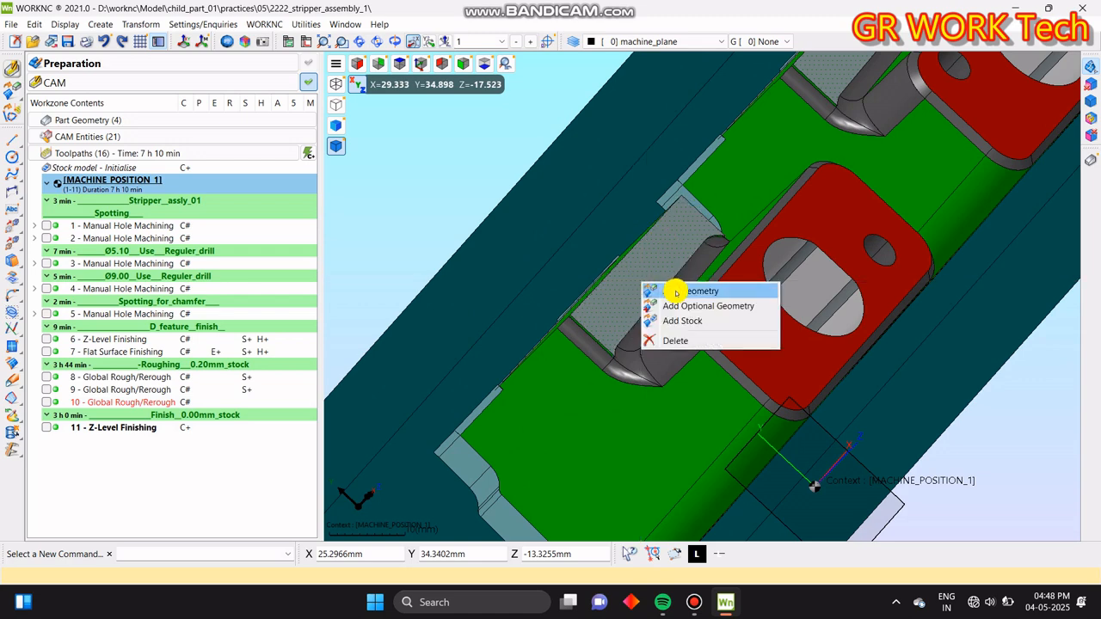
click(678, 292)
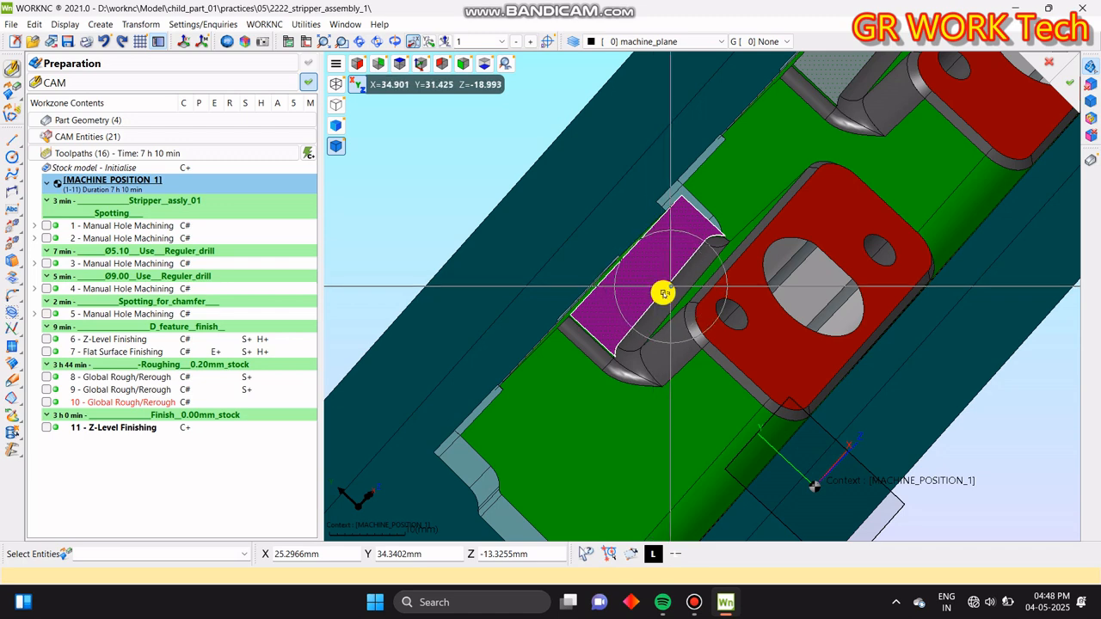
scroll(668, 285, down, 3)
middle_drag(731, 201, 608, 331)
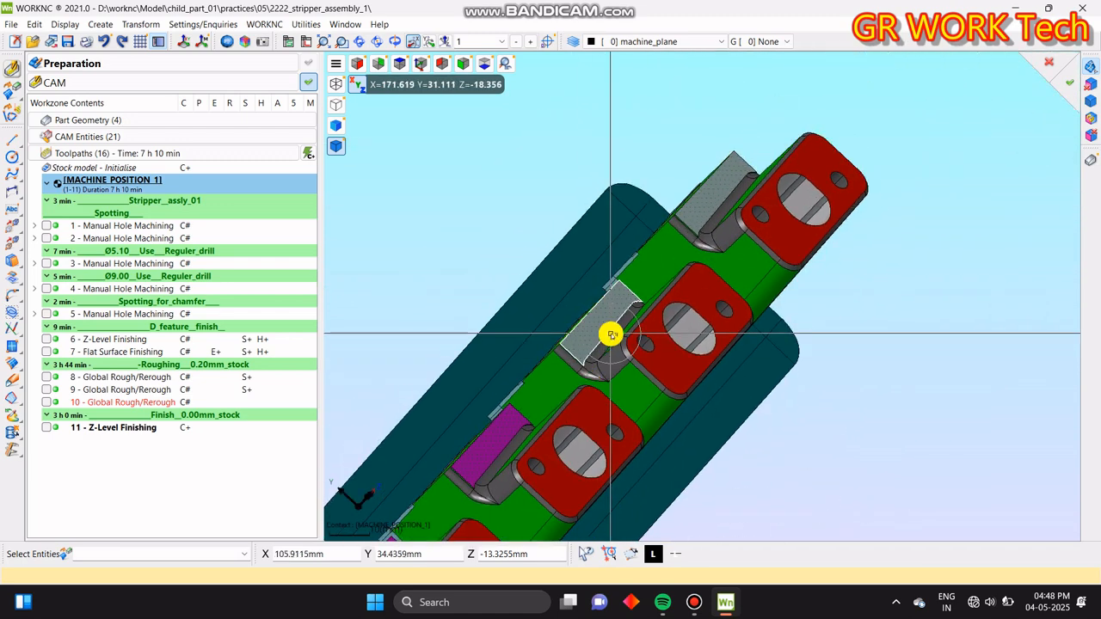
scroll(735, 174, down, 3)
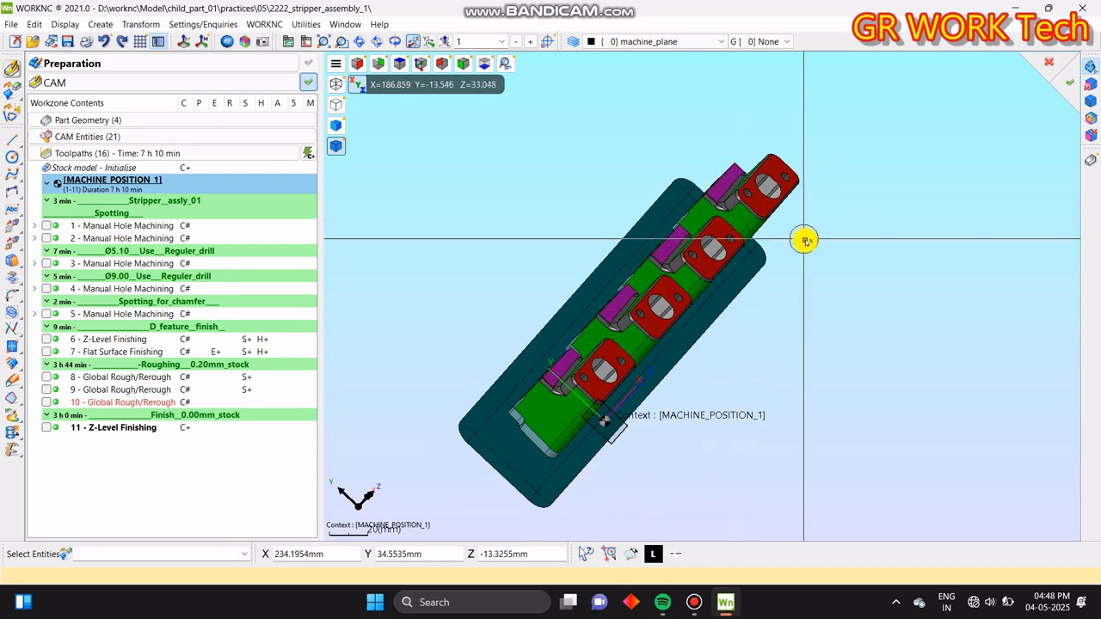
middle_click(804, 240)
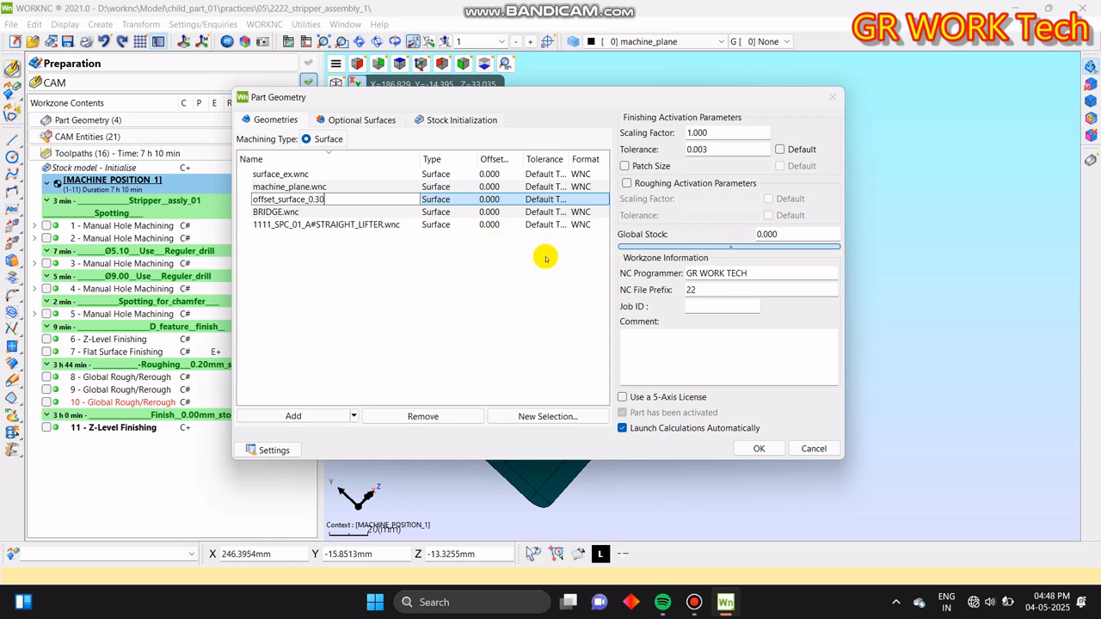
- Name the added geometry offset_surface_0.30mm and reactivate the part geometry with all toolpaths locked, accepting the surface orientation
key(Return)
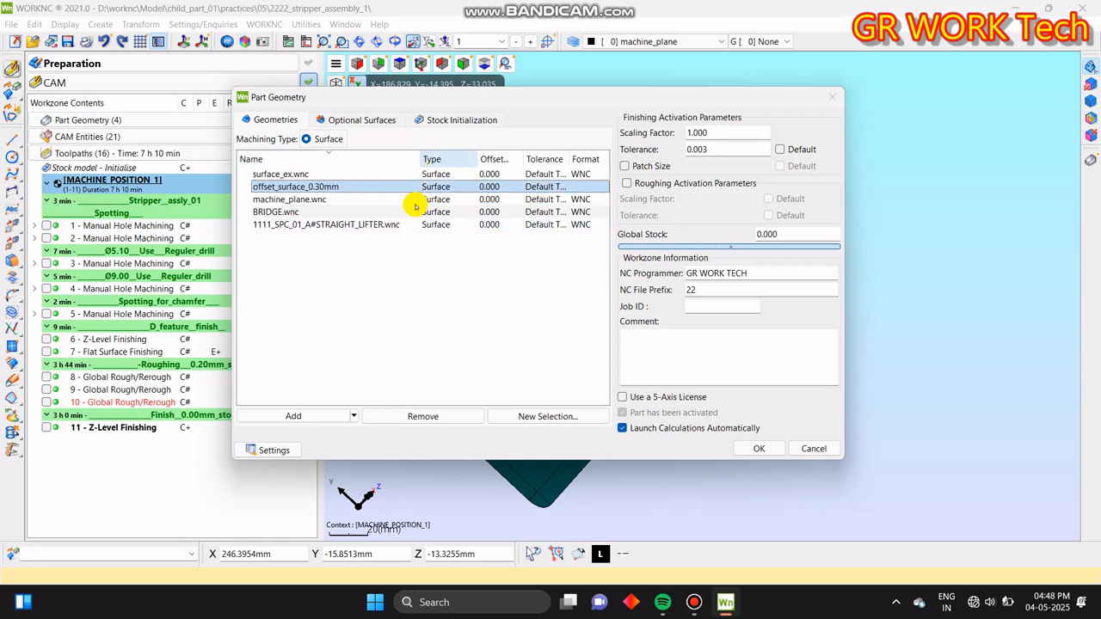
click(757, 449)
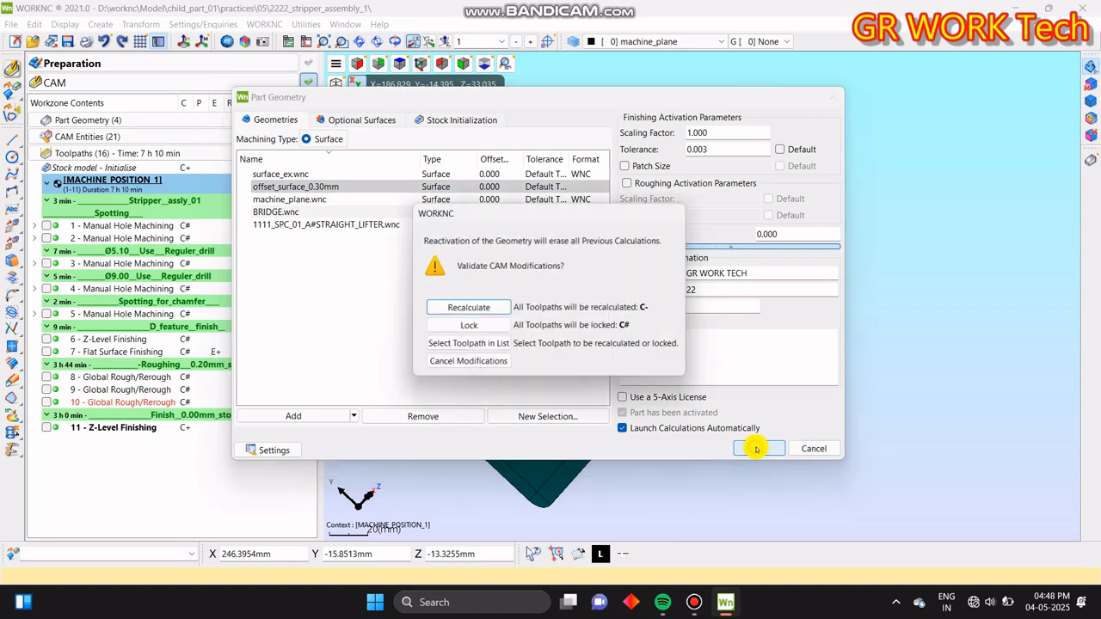
click(463, 327)
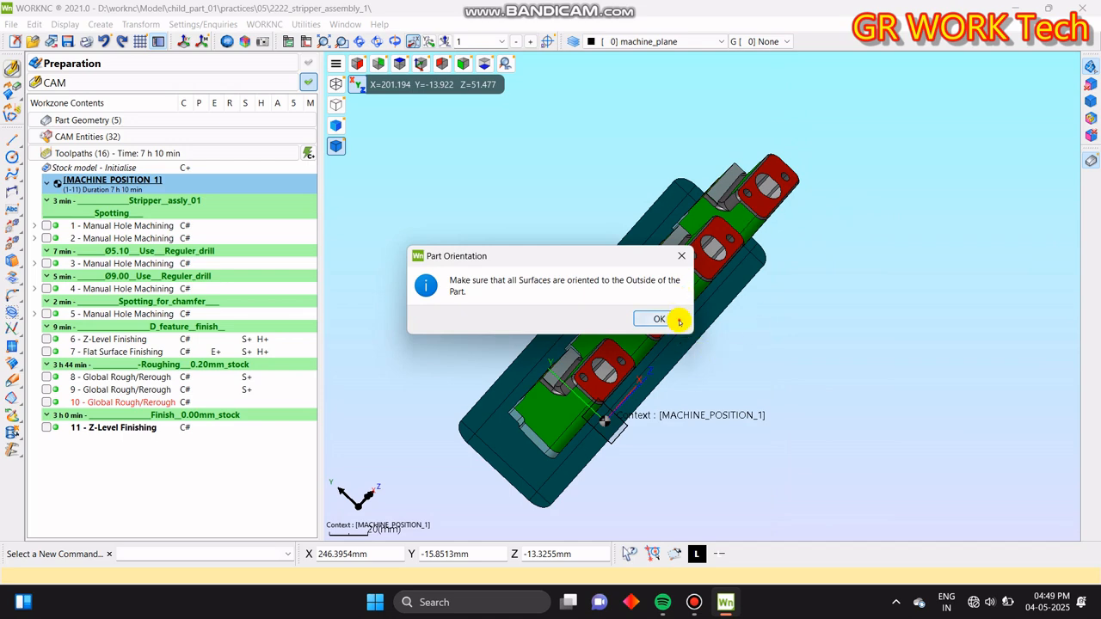
click(659, 319)
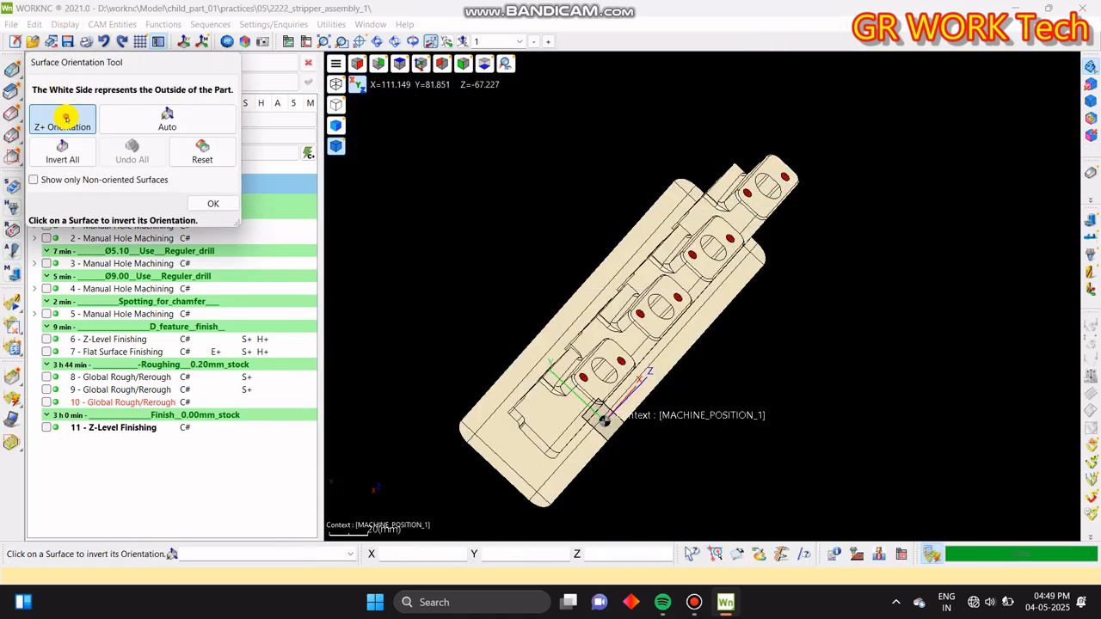
click(220, 204)
- Examine the reactivated model closely where the first block's offset surface meets the original faces and fillets
middle_drag(712, 368, 808, 320)
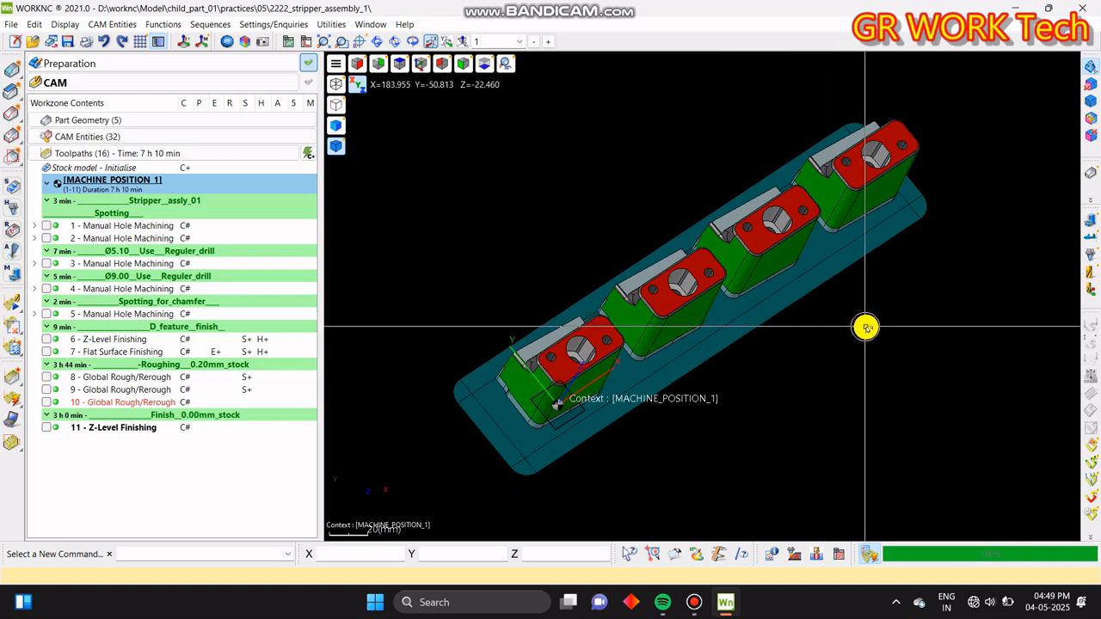
scroll(651, 398, up, 2)
scroll(720, 369, up, 1)
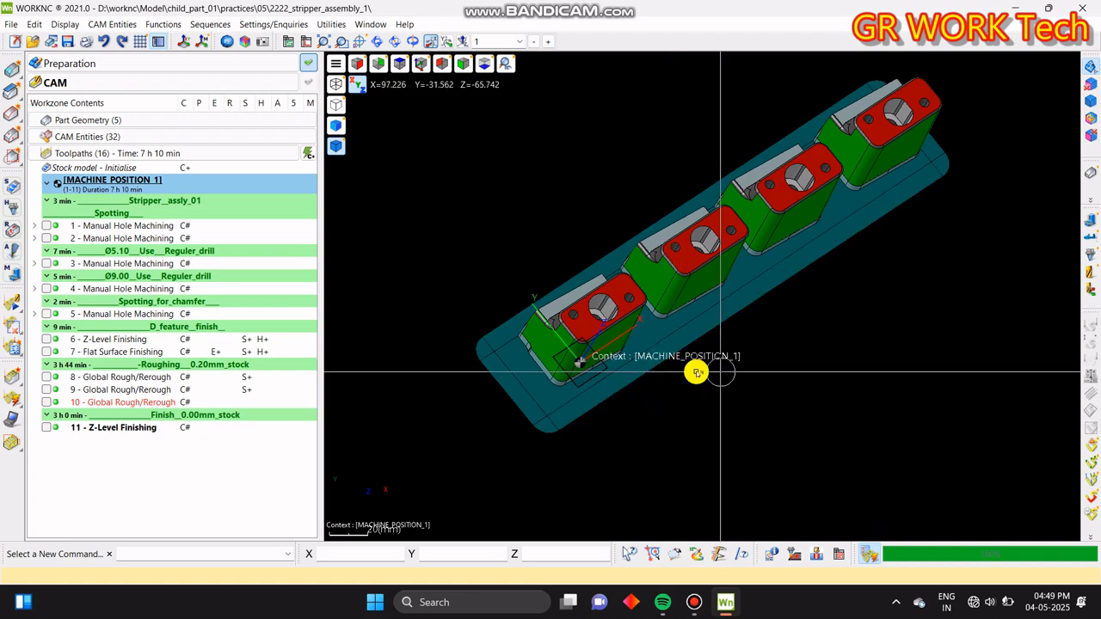
scroll(487, 349, up, 2)
scroll(559, 292, up, 2)
scroll(663, 351, up, 2)
scroll(703, 347, up, 2)
scroll(589, 334, up, 1)
scroll(641, 308, up, 2)
scroll(685, 300, up, 3)
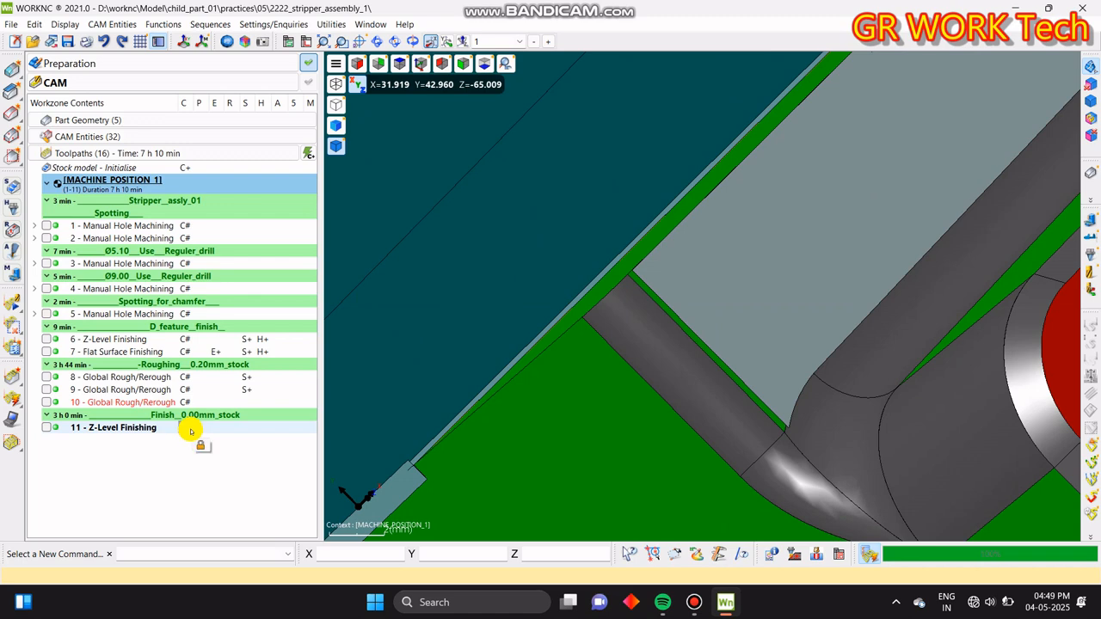
scroll(679, 278, down, 3)
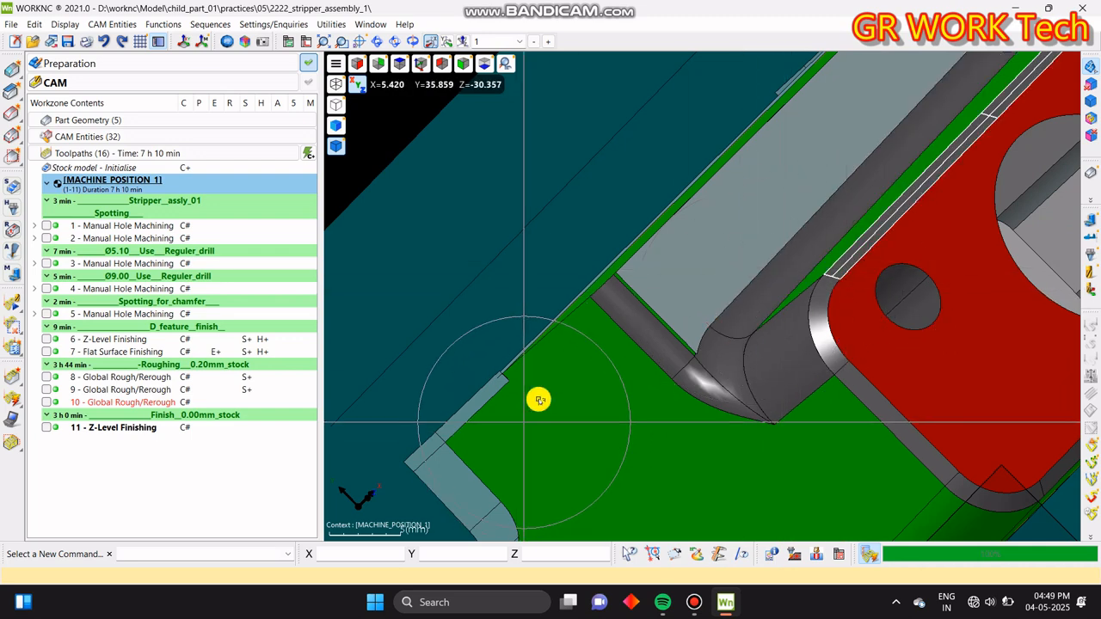
scroll(596, 320, down, 3)
middle_drag(756, 276, 711, 354)
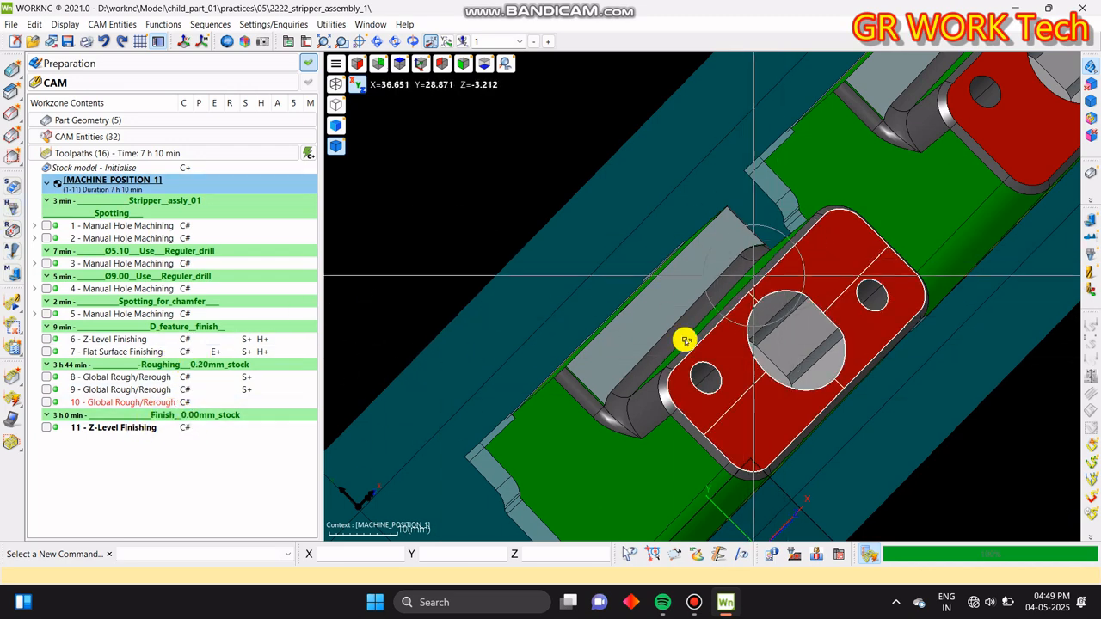
- Duplicate the 11 - Z-Level Finishing toolpath with its parameters kept, accept the smoothing radius, and execute the copy's calculation
click(113, 428)
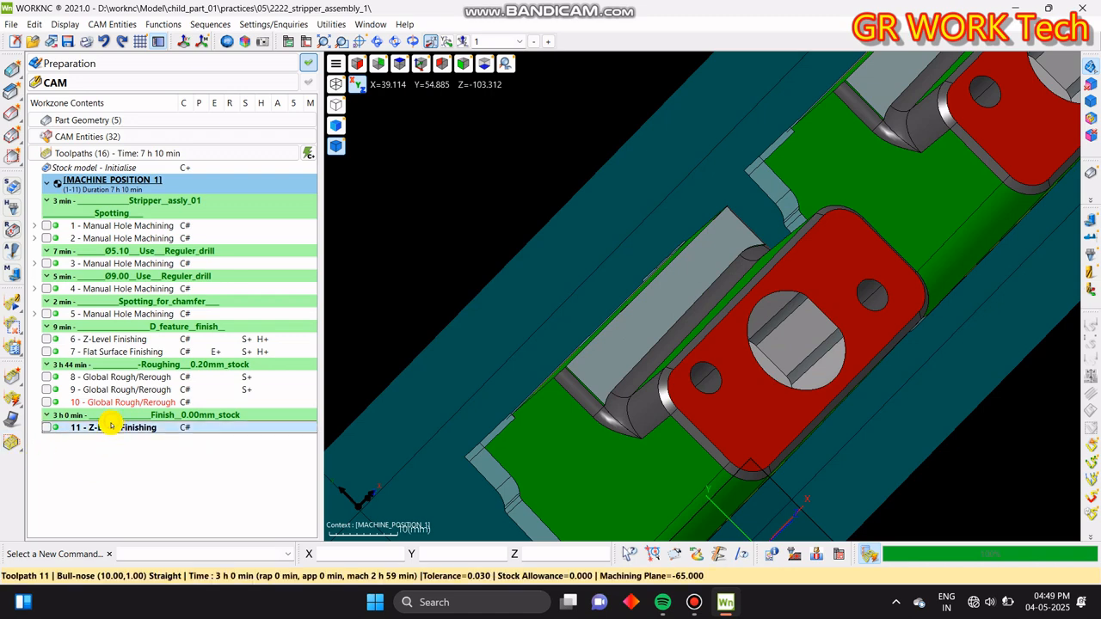
right_click(111, 426)
click(202, 116)
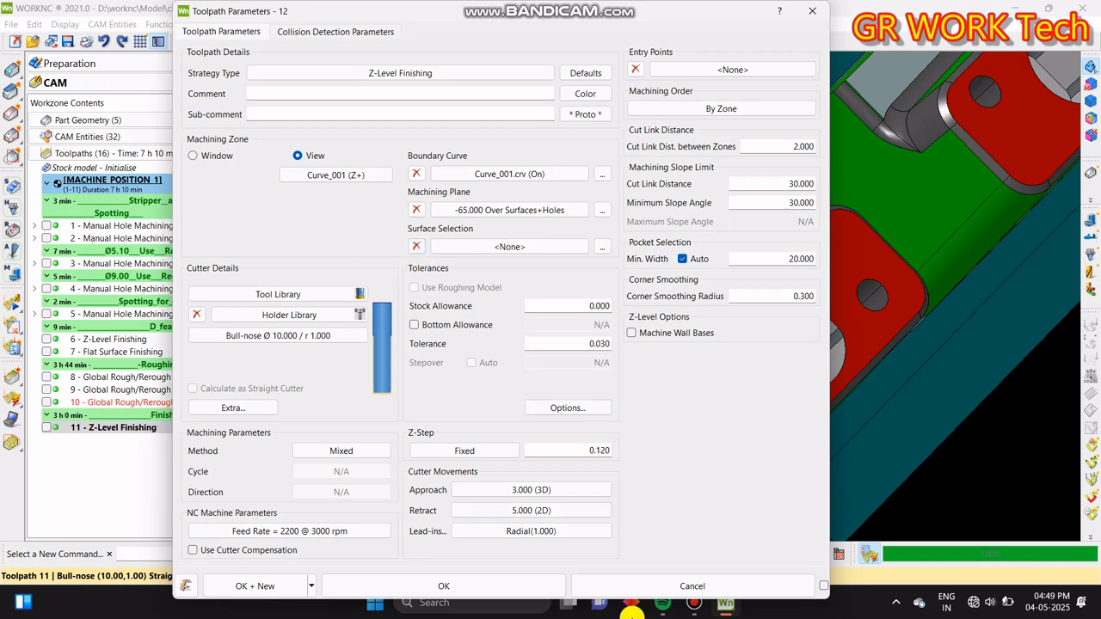
click(507, 582)
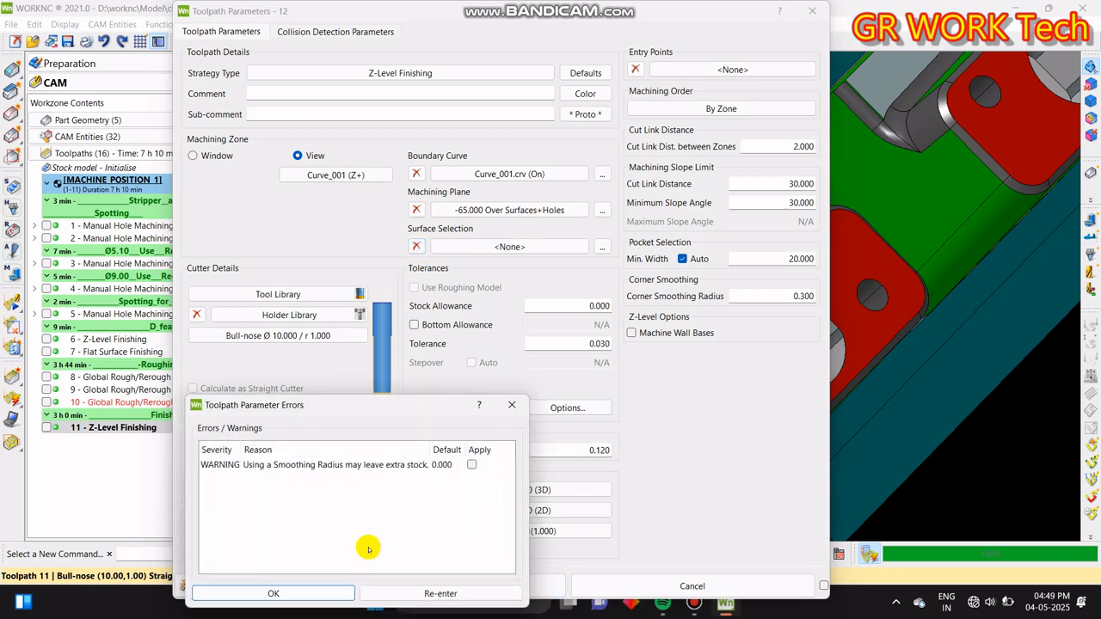
click(320, 593)
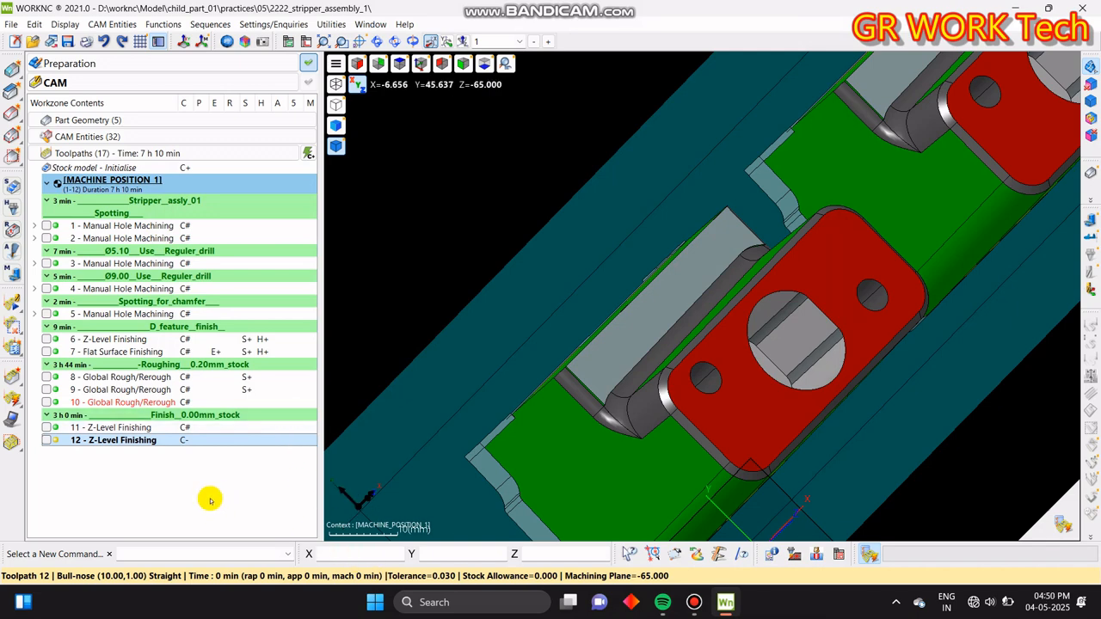
click(1059, 519)
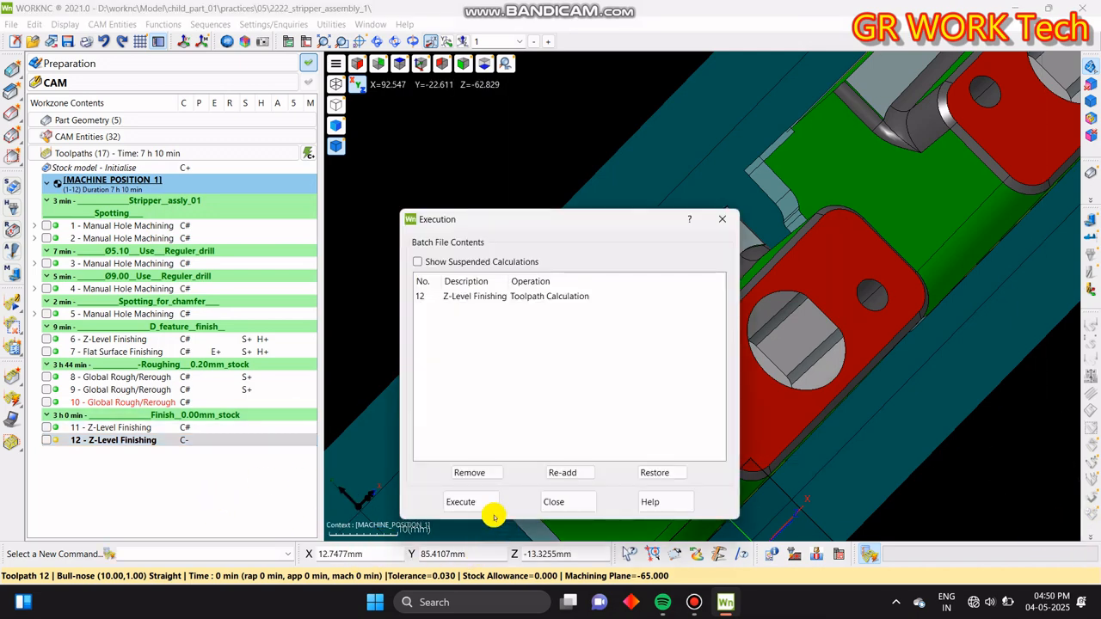
click(477, 506)
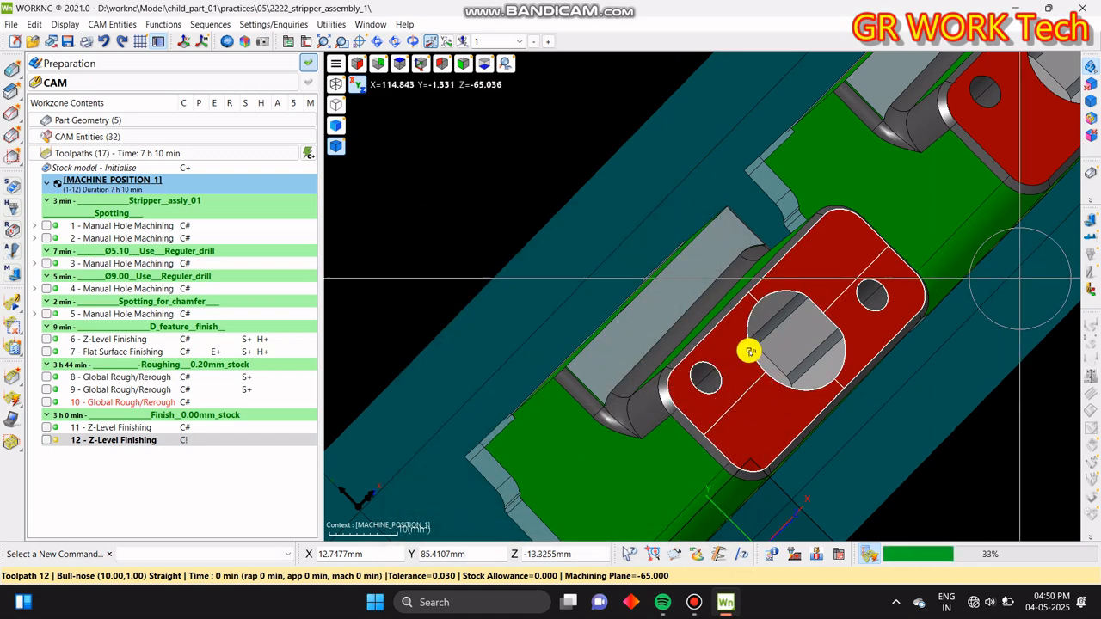
- Display the passes of the 11 - Z-Level Finishing toolpath on the model
scroll(749, 351, down, 5)
scroll(703, 276, down, 4)
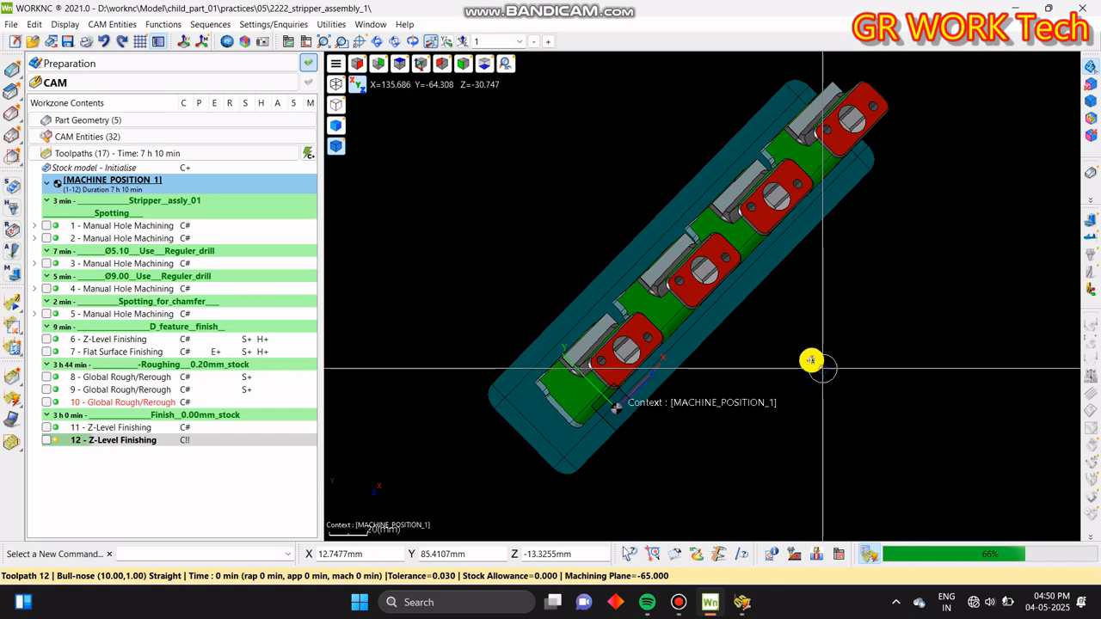
middle_drag(819, 368, 694, 312)
click(400, 65)
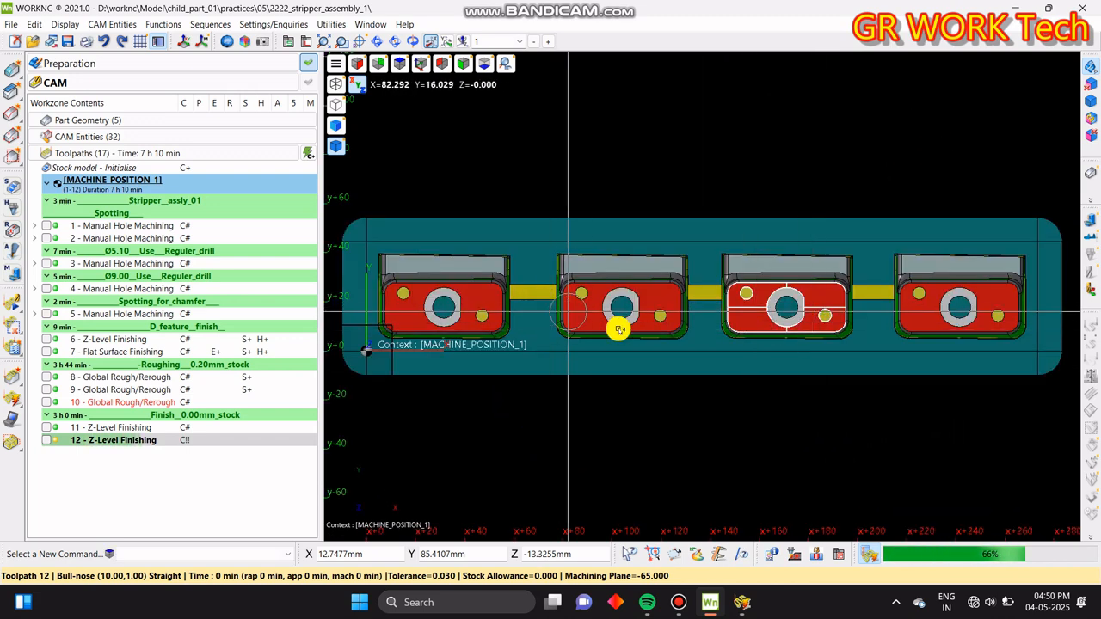
click(127, 427)
click(47, 428)
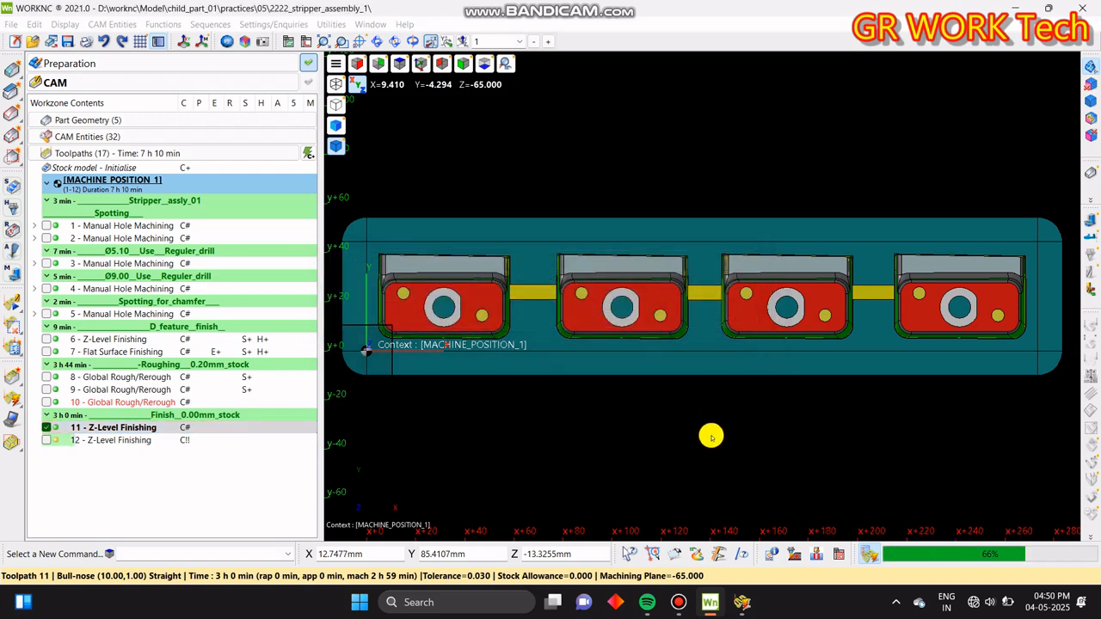
- Examine how the passes of toolpath 11 run around the green faces and grey upper surfaces of the blocks
middle_drag(732, 481, 796, 412)
scroll(739, 401, up, 2)
mouse_move(684, 372)
middle_down()
mouse_move(766, 275)
mouse_move(720, 344)
mouse_move(715, 303)
mouse_move(666, 322)
mouse_move(730, 353)
mouse_move(708, 450)
mouse_move(655, 371)
mouse_move(619, 415)
mouse_move(605, 319)
mouse_move(668, 368)
mouse_move(671, 355)
middle_up()
scroll(540, 378, up, 3)
scroll(482, 321, up, 5)
scroll(641, 387, down, 6)
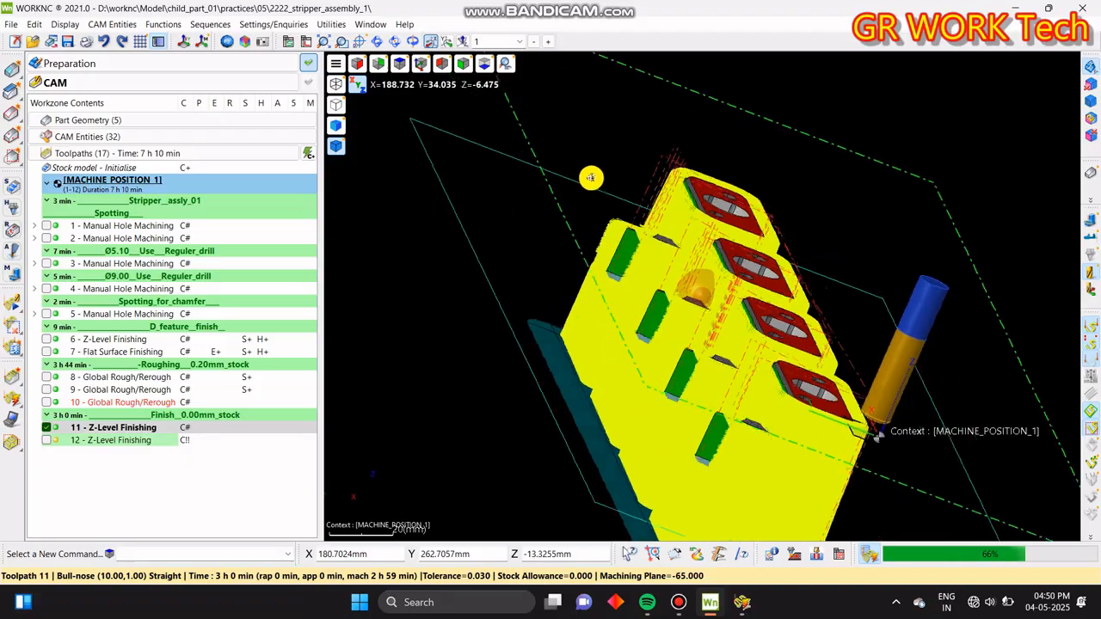
scroll(707, 322, up, 8)
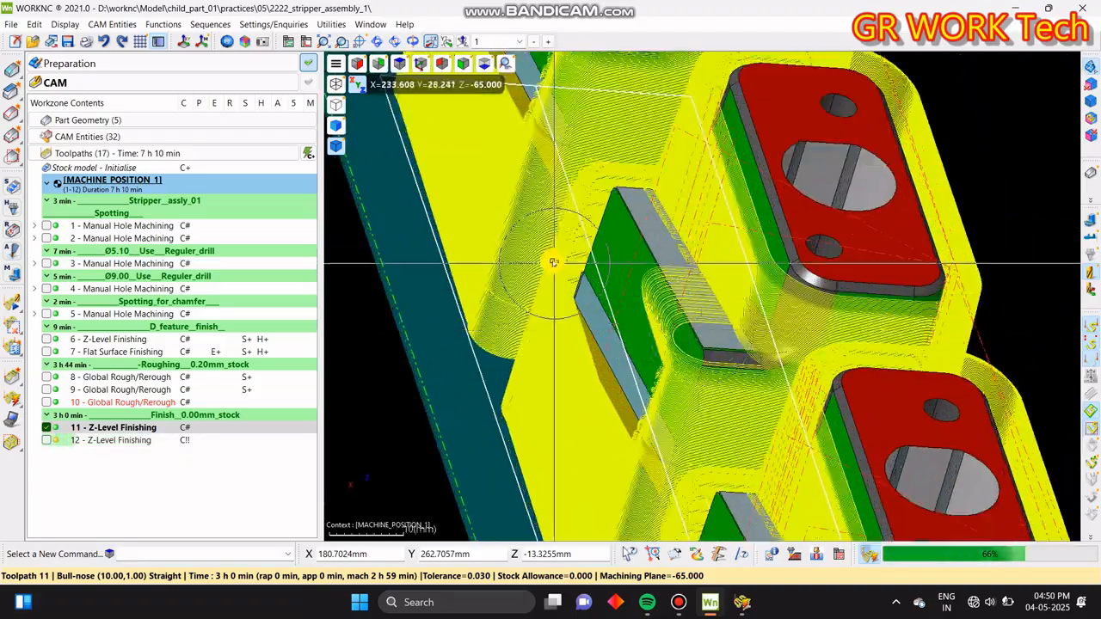
scroll(713, 168, up, 8)
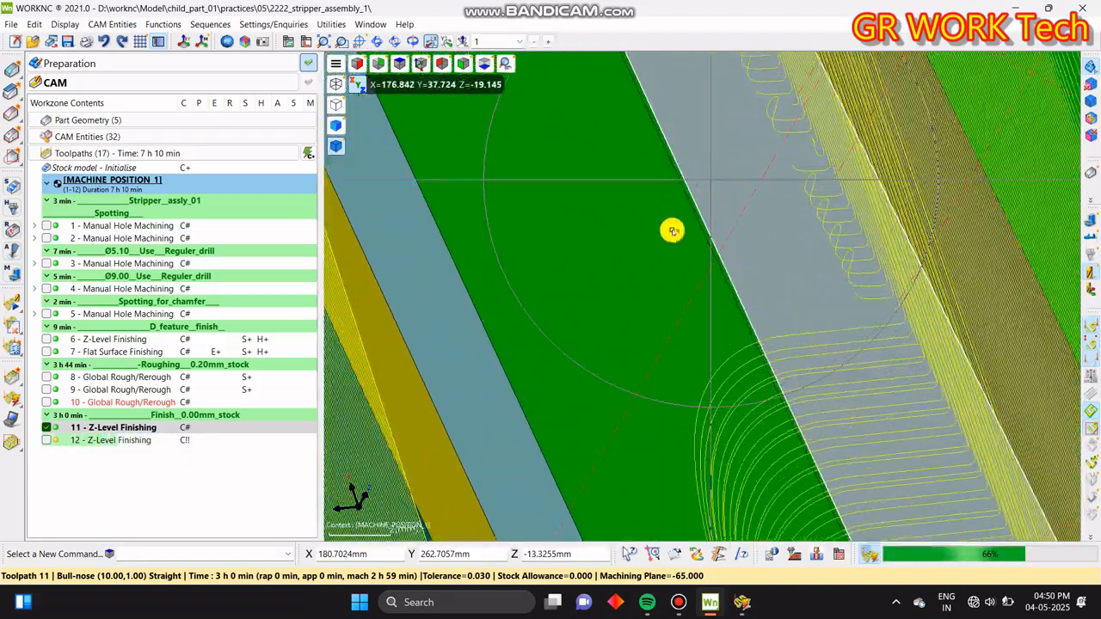
scroll(732, 218, up, 4)
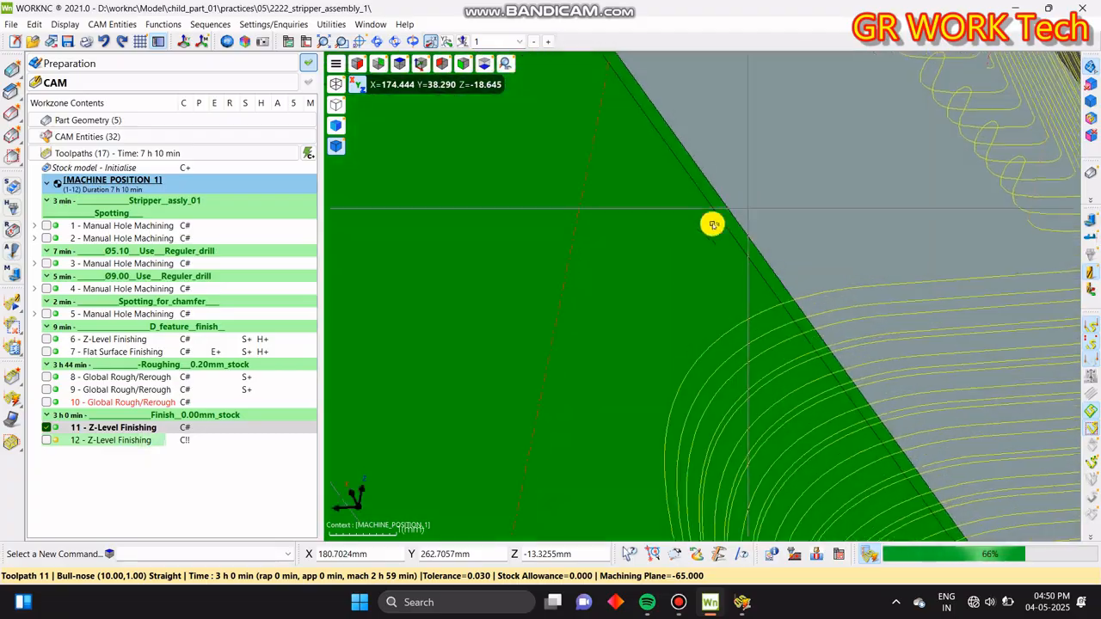
scroll(686, 225, down, 6)
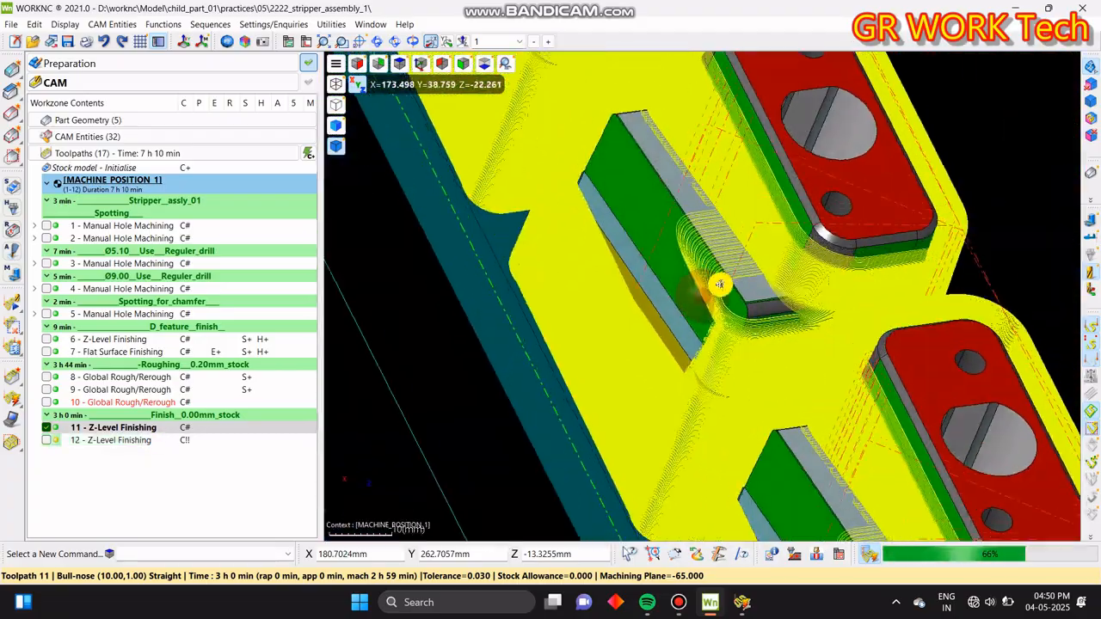
middle_drag(672, 315, 721, 265)
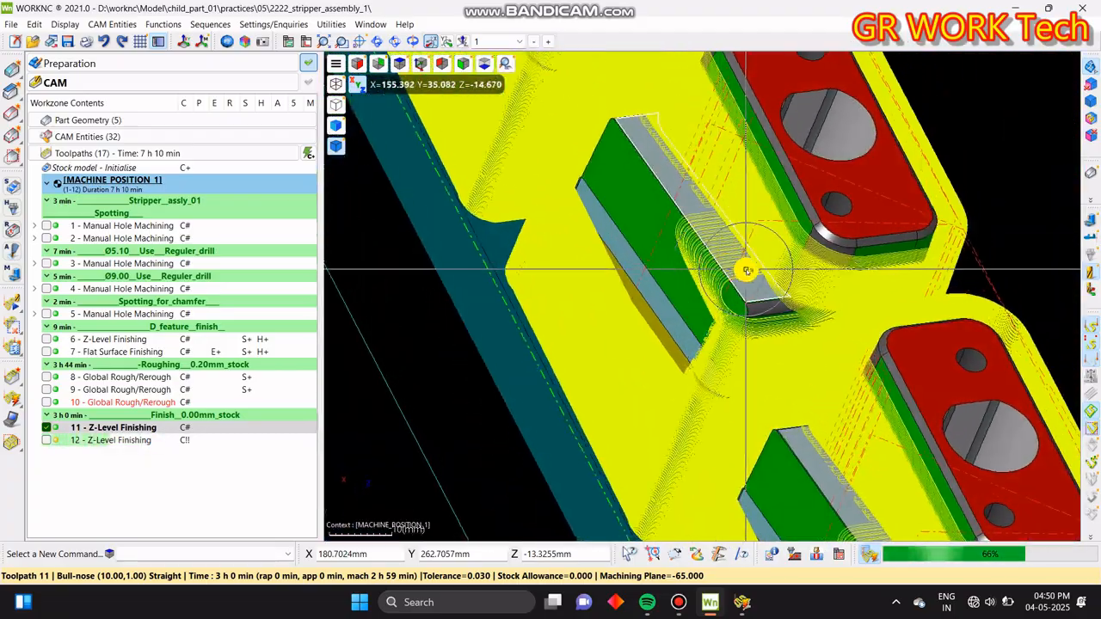
- Return to the full top view of the plate and hide the passes of the 11 - Z-Level Finishing toolpath
scroll(641, 258, down, 4)
key(z)
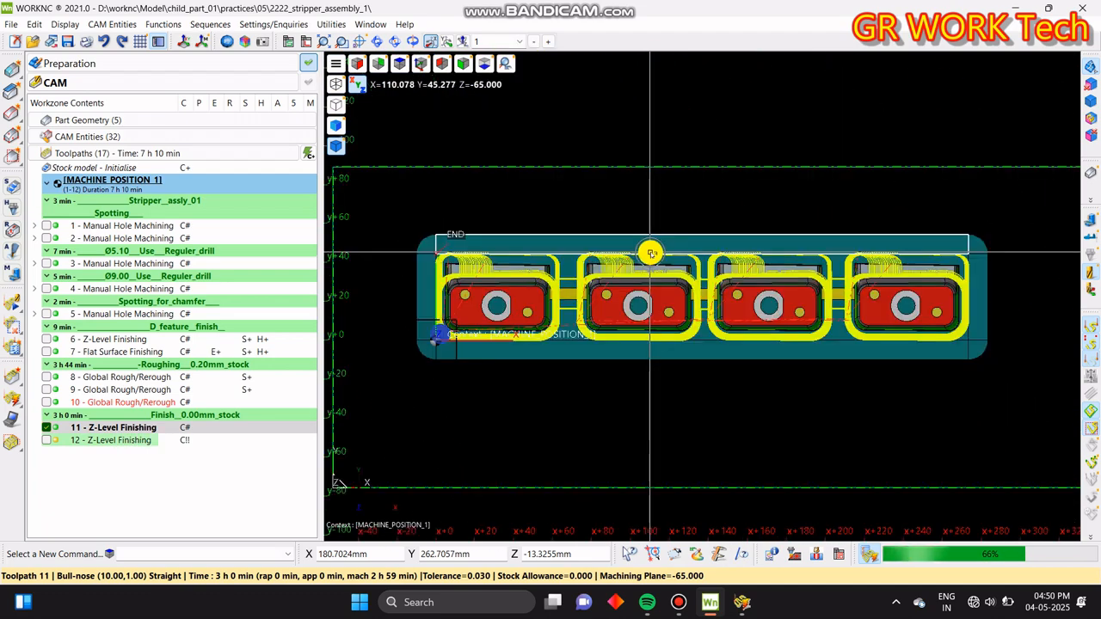
click(54, 444)
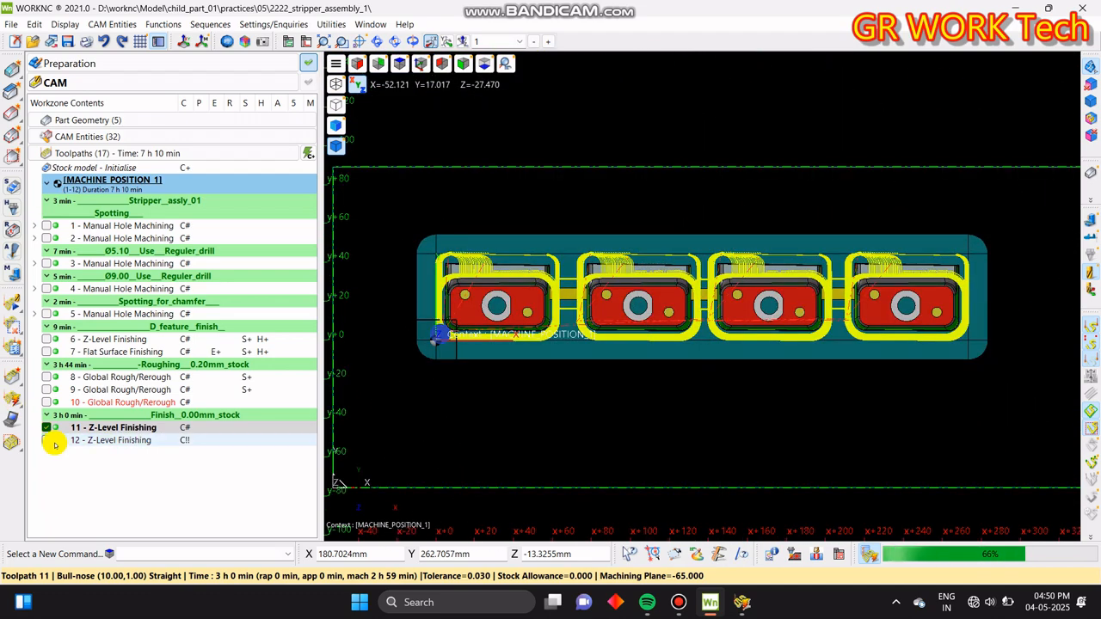
click(49, 428)
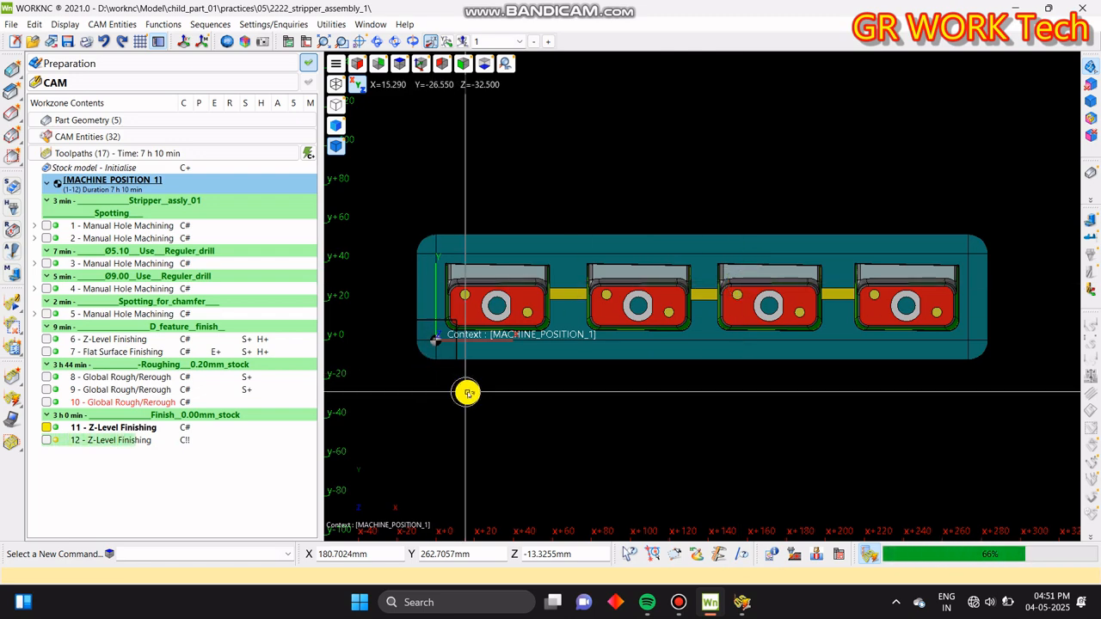
- Isolate the first block's offset surfaces by hiding them and swapping visible and hidden surfaces, and display the passes of toolpath 11 around them
middle_drag(573, 255, 821, 378)
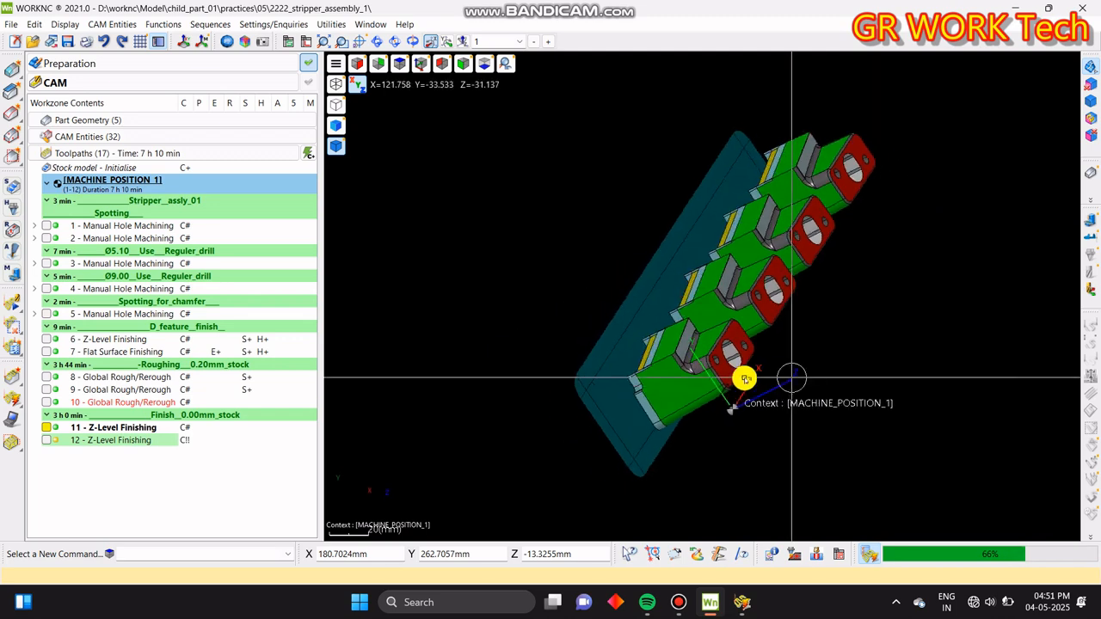
scroll(638, 305, up, 9)
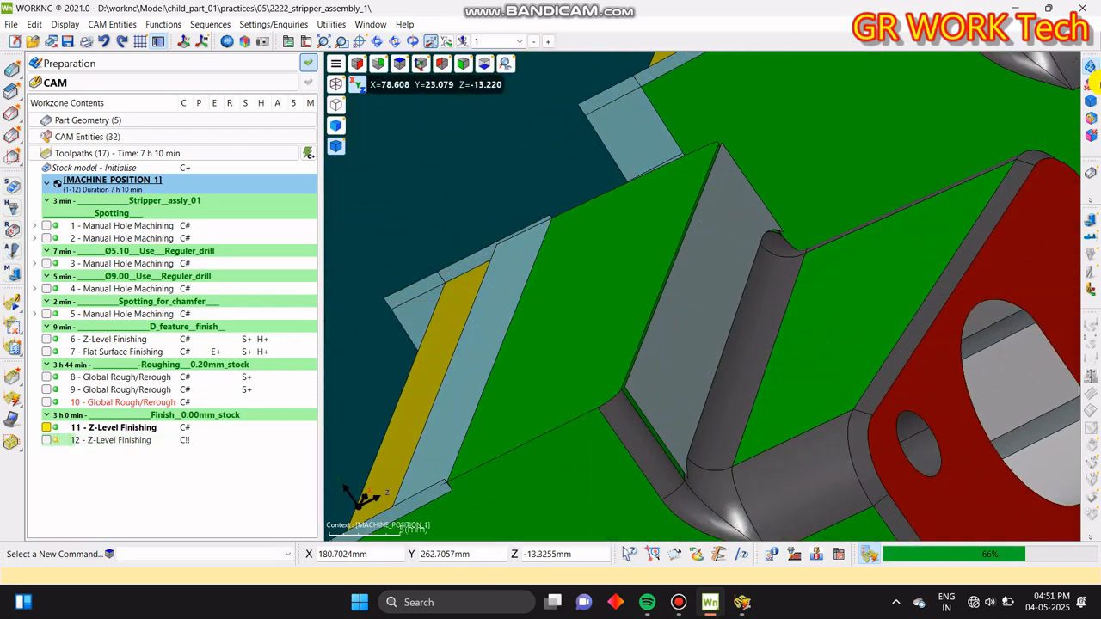
click(1083, 83)
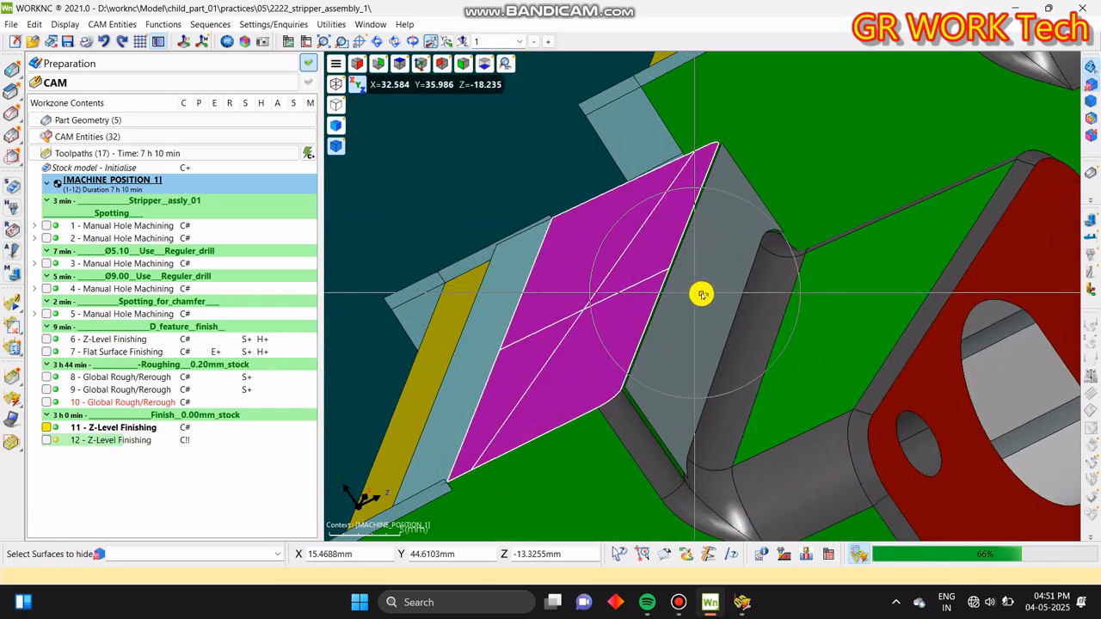
scroll(637, 292, up, 6)
scroll(651, 295, up, 6)
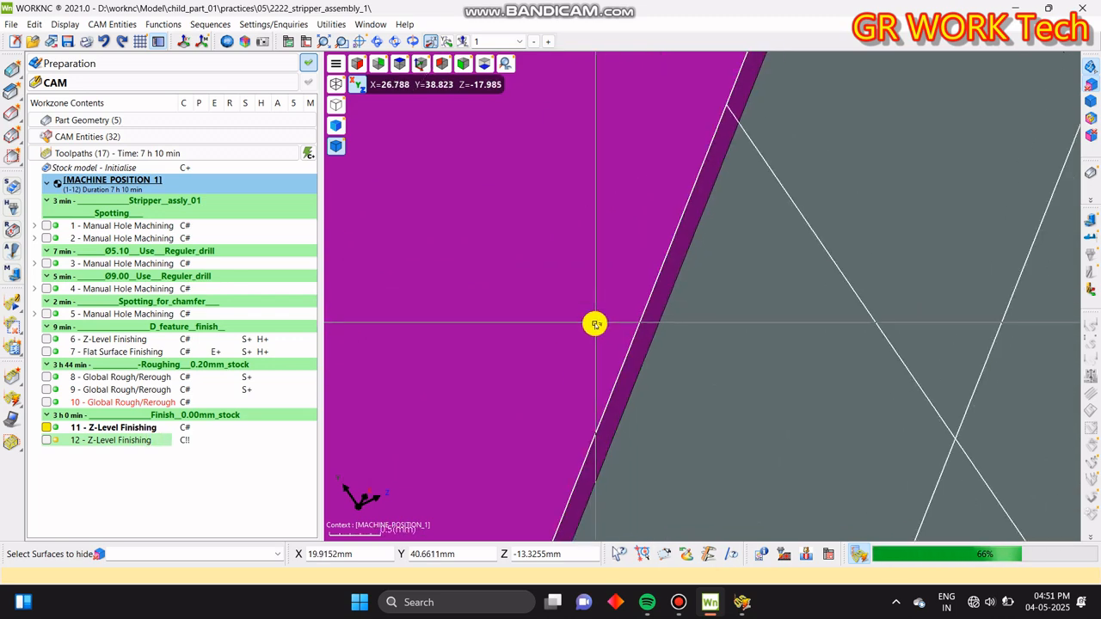
click(1088, 118)
scroll(527, 224, down, 8)
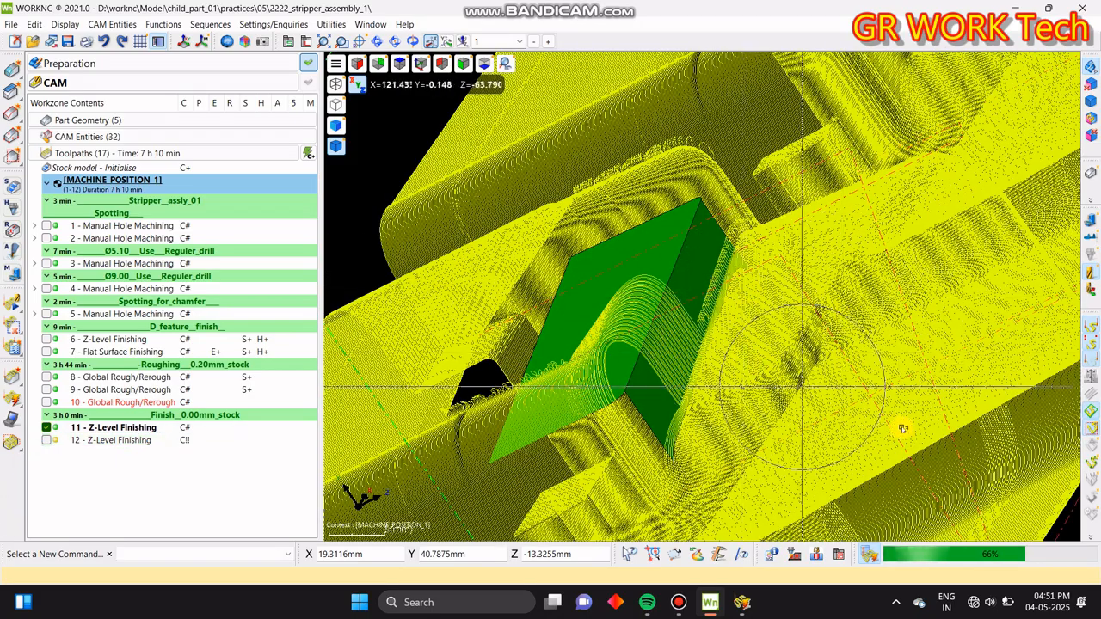
- Show the tool at a point on toolpath 11 above the first block's offset surfaces and examine how closely it passes them
middle_drag(911, 428, 800, 352)
middle_drag(700, 231, 666, 236)
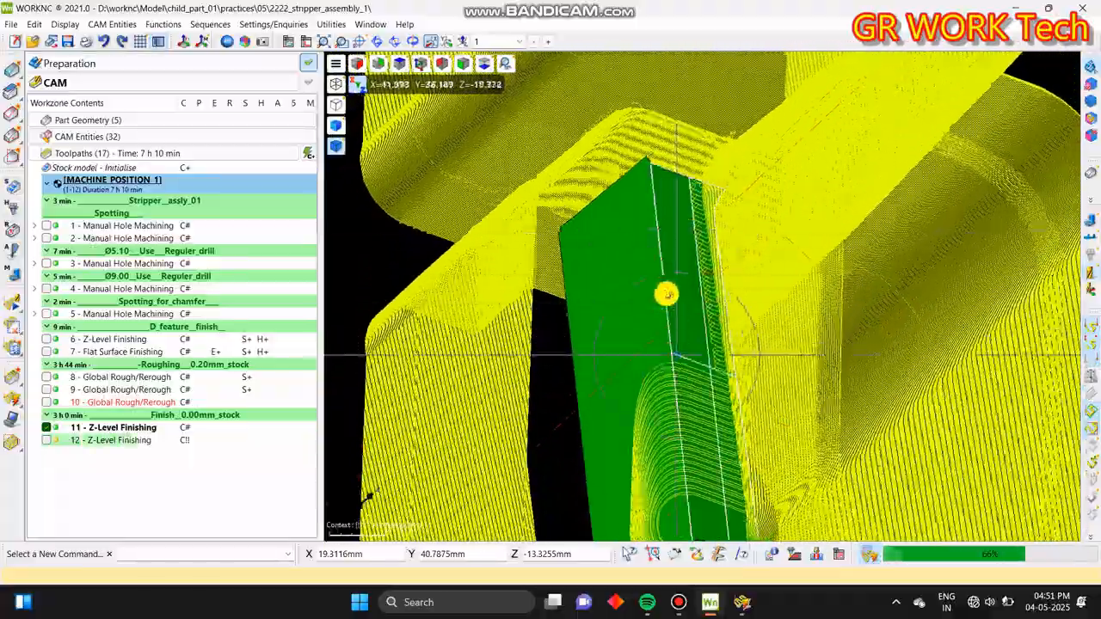
scroll(674, 327, up, 5)
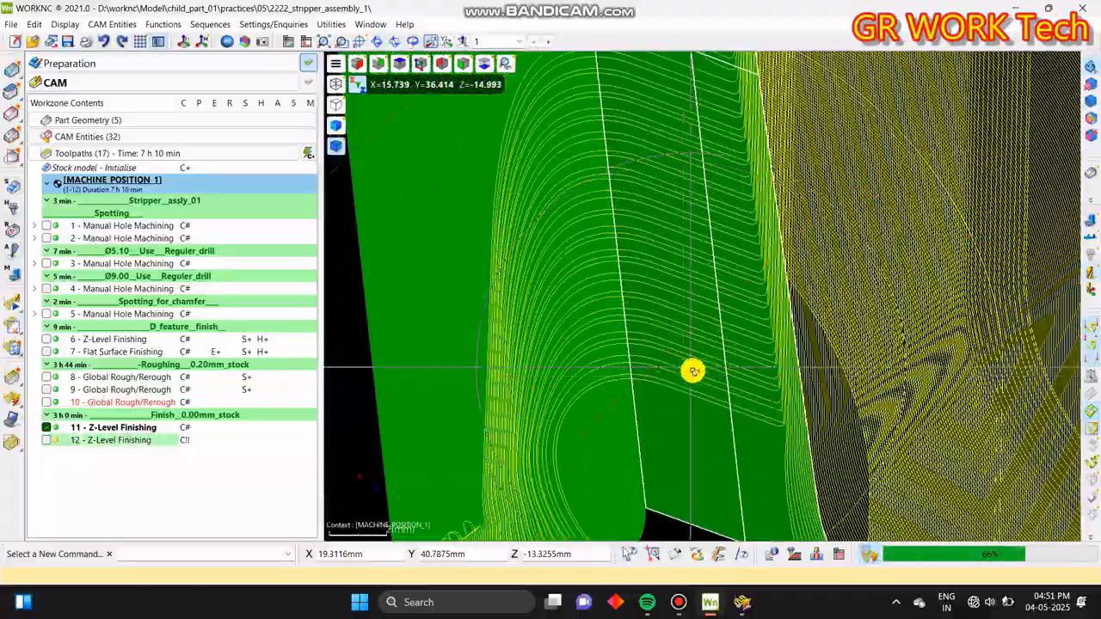
mouse_move(693, 371)
middle_down()
mouse_move(713, 381)
mouse_move(785, 290)
mouse_move(744, 339)
mouse_move(679, 191)
mouse_move(717, 233)
mouse_move(703, 229)
mouse_move(880, 246)
mouse_move(842, 292)
mouse_move(572, 350)
mouse_move(666, 354)
mouse_move(749, 376)
mouse_move(715, 376)
mouse_move(725, 381)
mouse_move(735, 367)
mouse_move(713, 369)
middle_up()
scroll(703, 229, up, 3)
scroll(775, 368, up, 4)
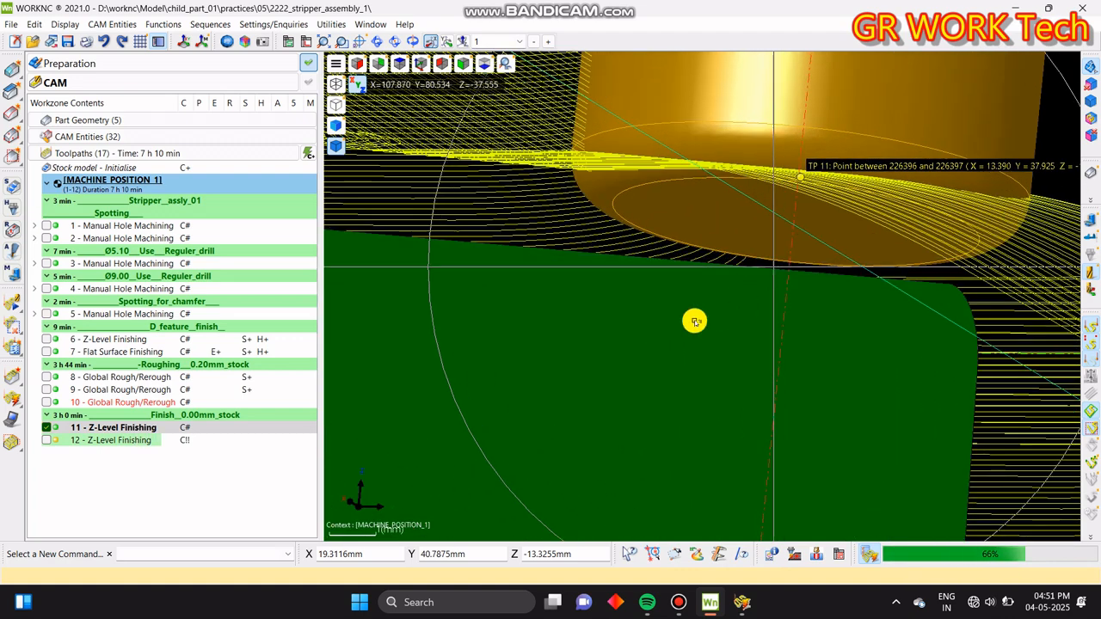
- Set the cursor guide's tool diameter to 0.3 and use it to check the gap between the tool and the offset surface
click(359, 40)
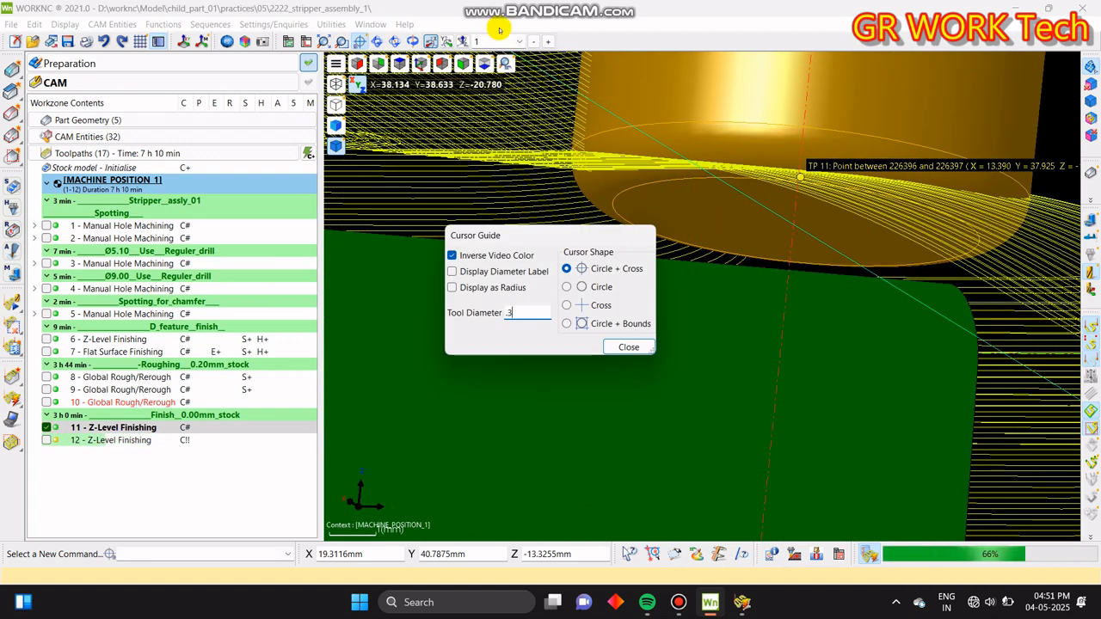
key(Return)
scroll(858, 267, up, 5)
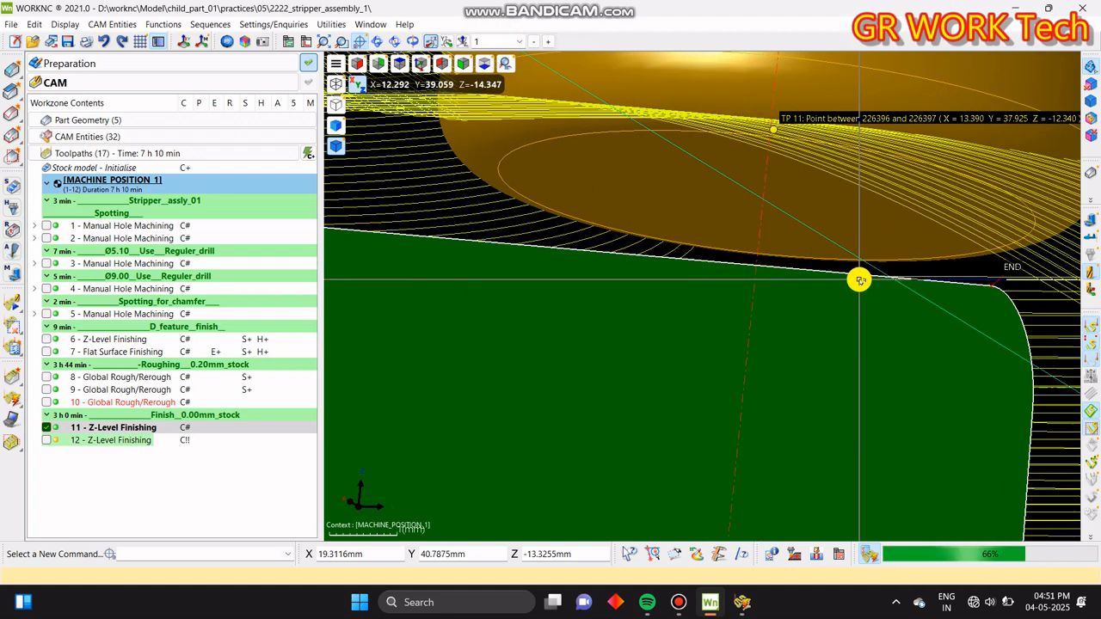
scroll(810, 220, down, 3)
middle_drag(747, 295, 793, 260)
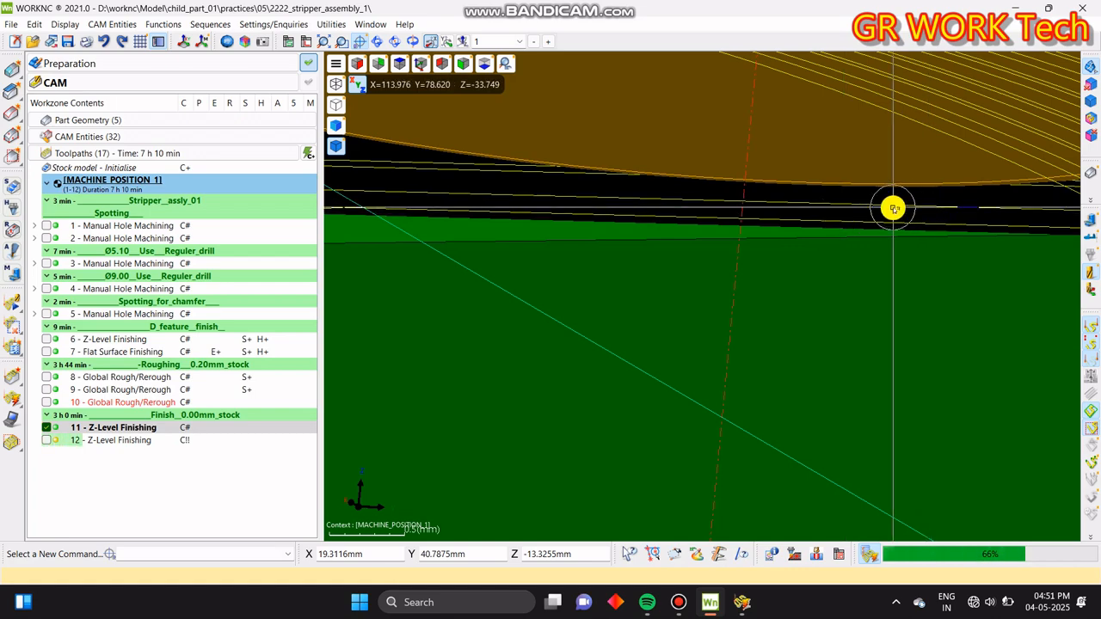
scroll(895, 208, down, 5)
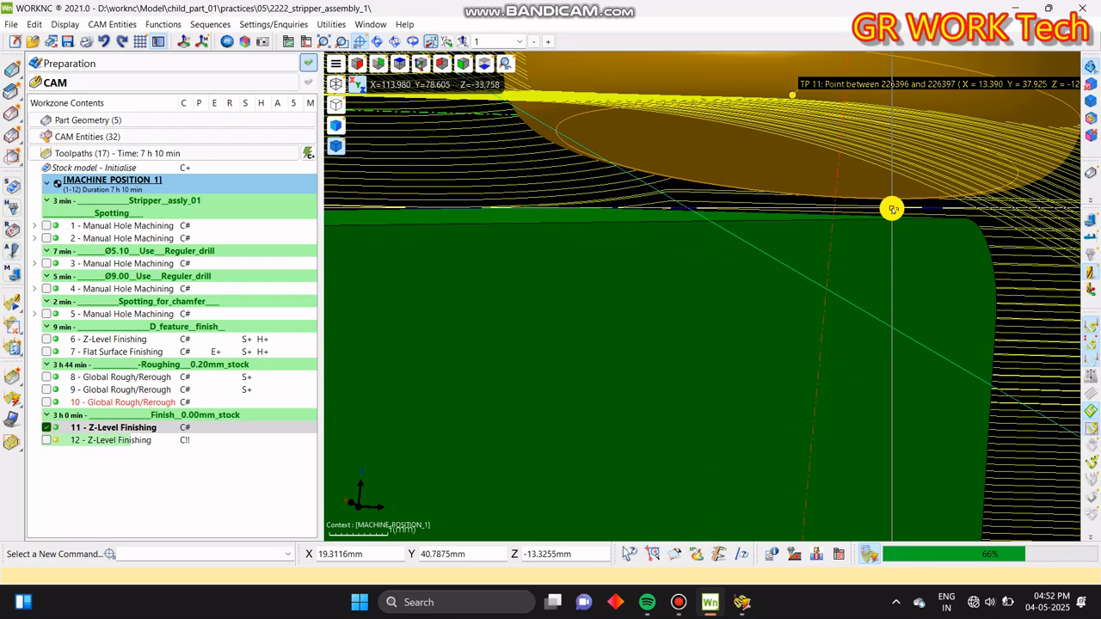
- Show the tool at a lower pass of toolpath 11 beside the upright offset surface and examine the clearance between them
scroll(803, 300, down, 3)
scroll(748, 325, down, 3)
middle_drag(748, 325, 779, 410)
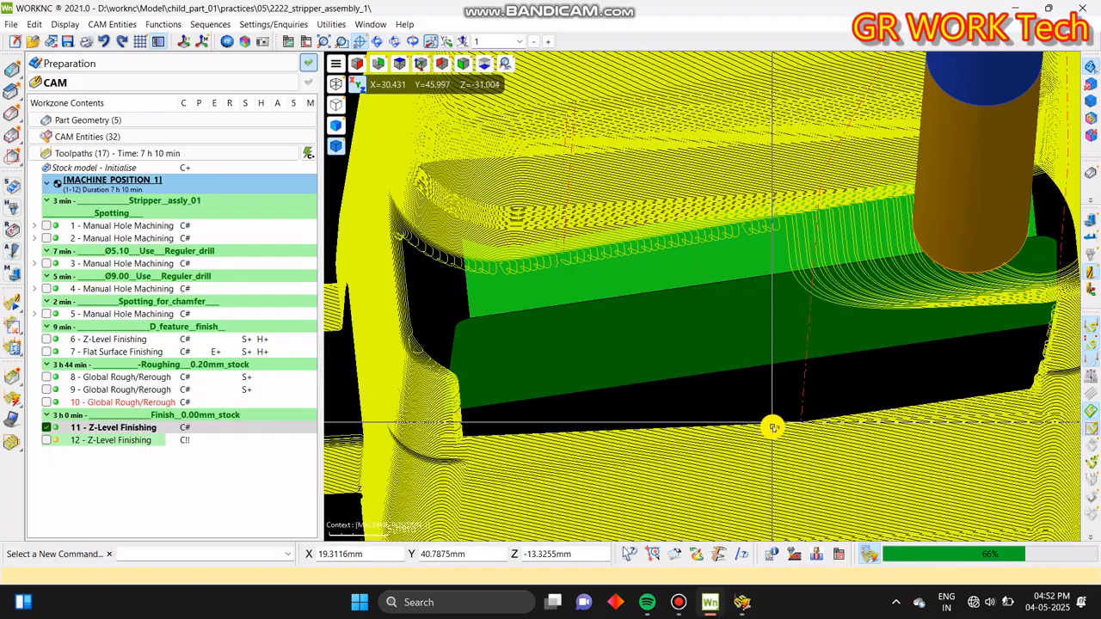
click(773, 428)
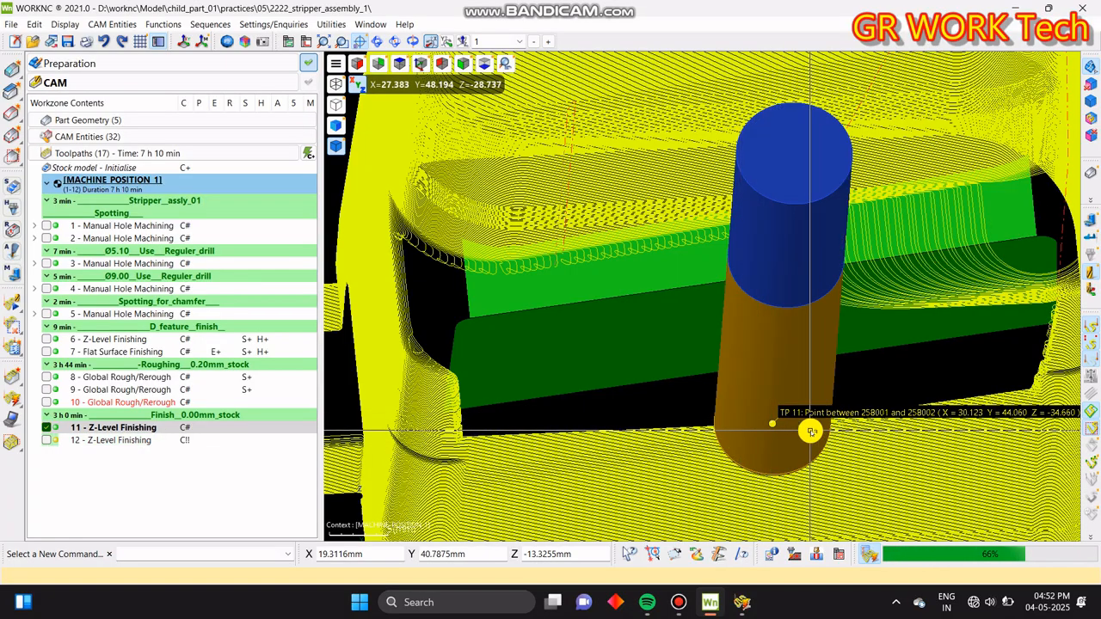
middle_drag(863, 436, 969, 380)
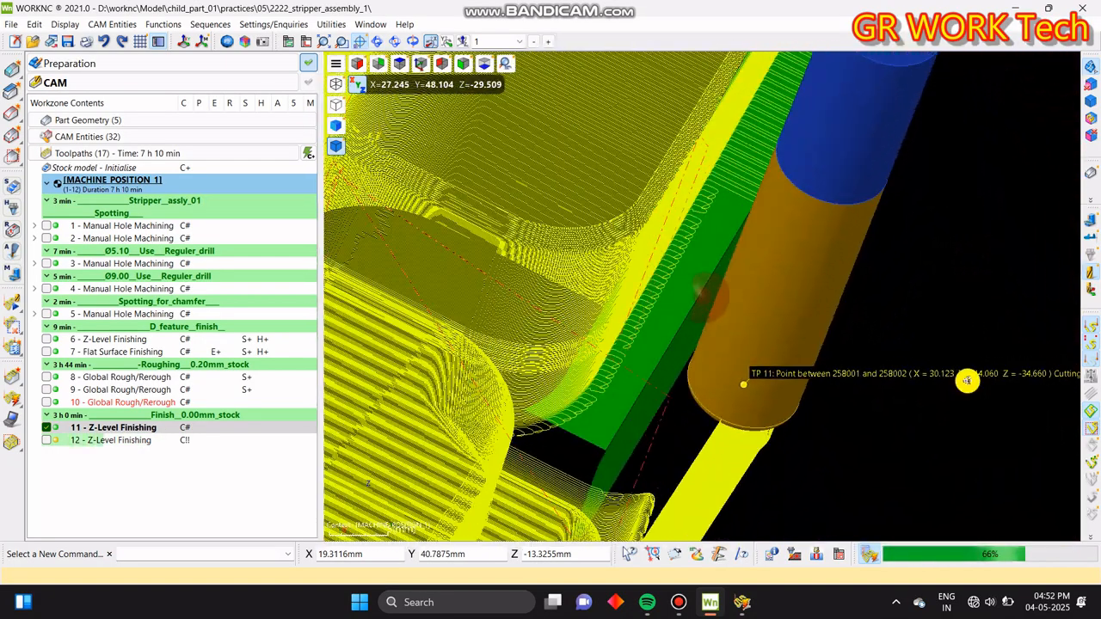
scroll(722, 357, up, 3)
scroll(693, 347, up, 3)
middle_drag(687, 345, 717, 325)
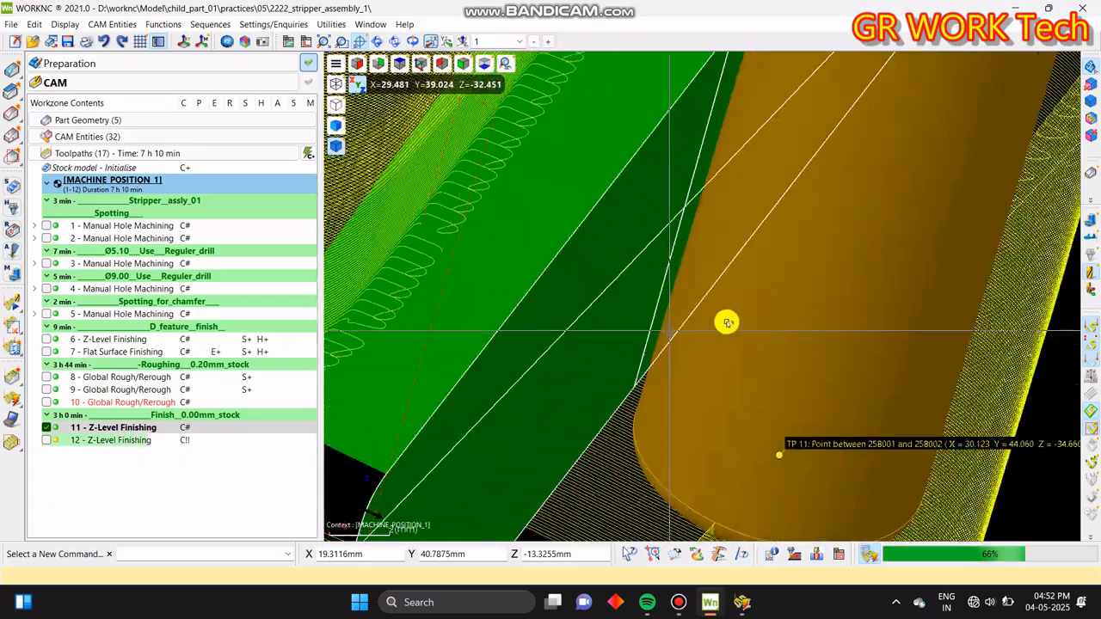
- Examine the passes around the end of the isolated offset surfaces and check the calculation of the duplicate toolpath
scroll(717, 325, down, 4)
scroll(703, 192, down, 3)
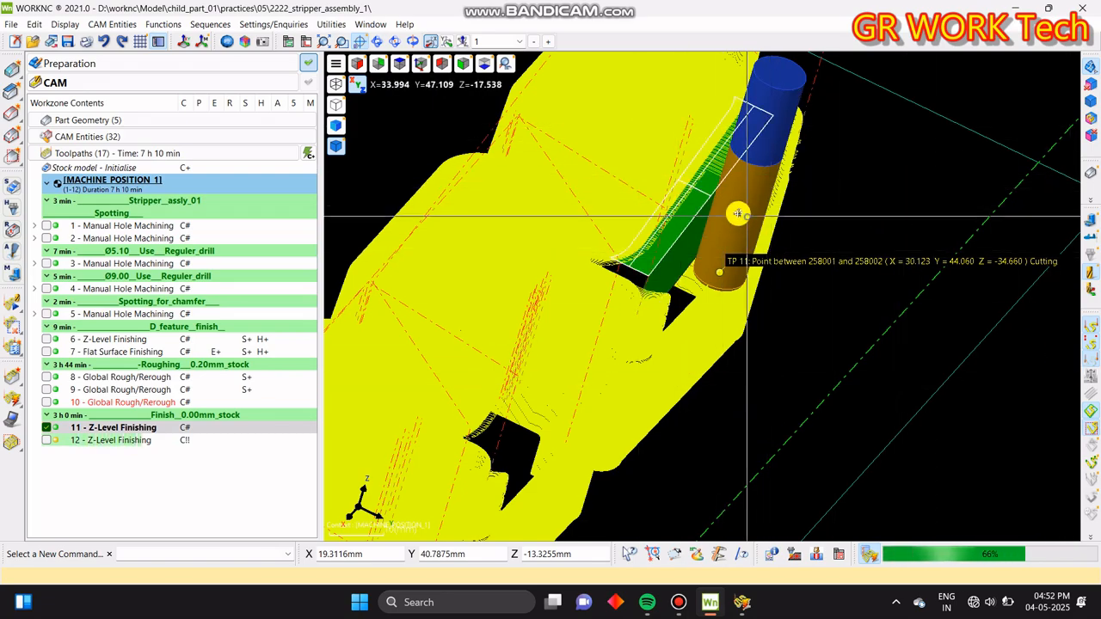
middle_drag(744, 217, 722, 206)
scroll(612, 258, up, 3)
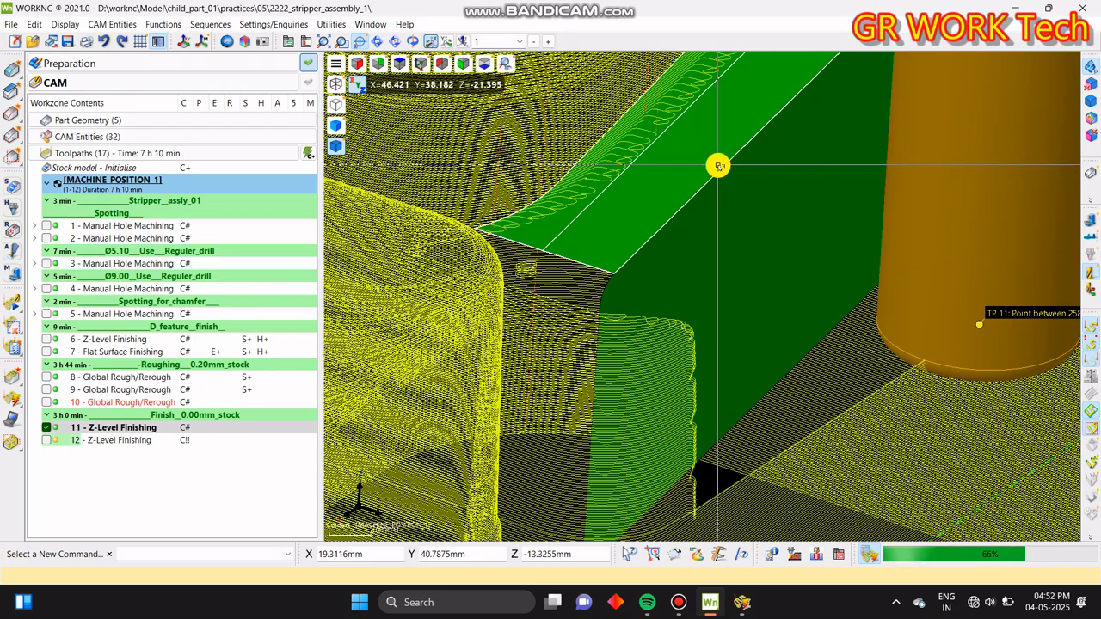
scroll(709, 188, down, 6)
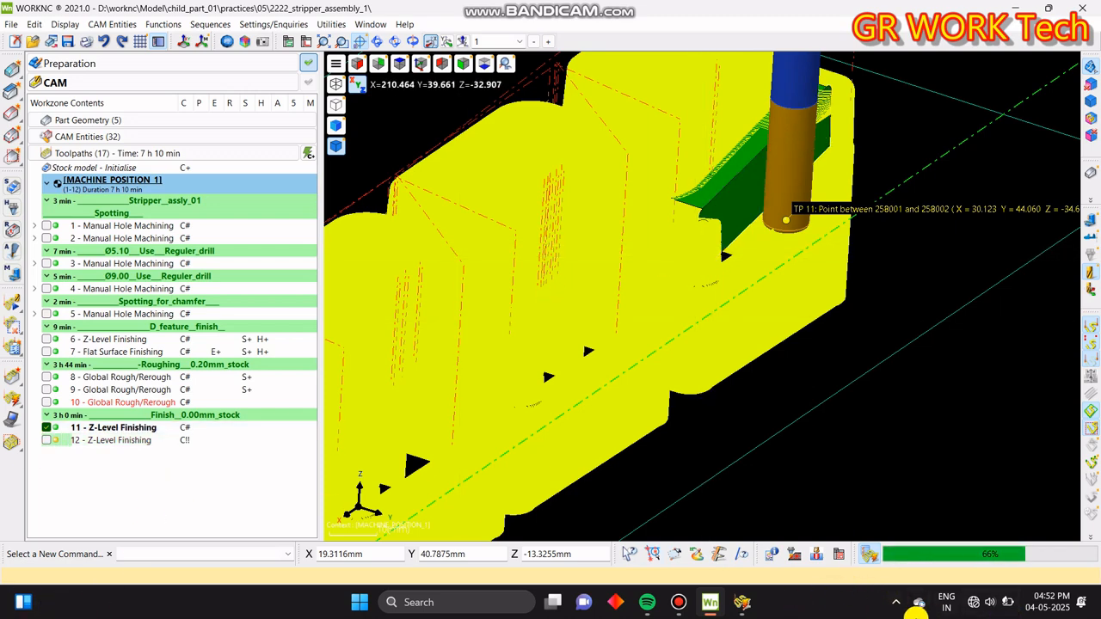
click(742, 601)
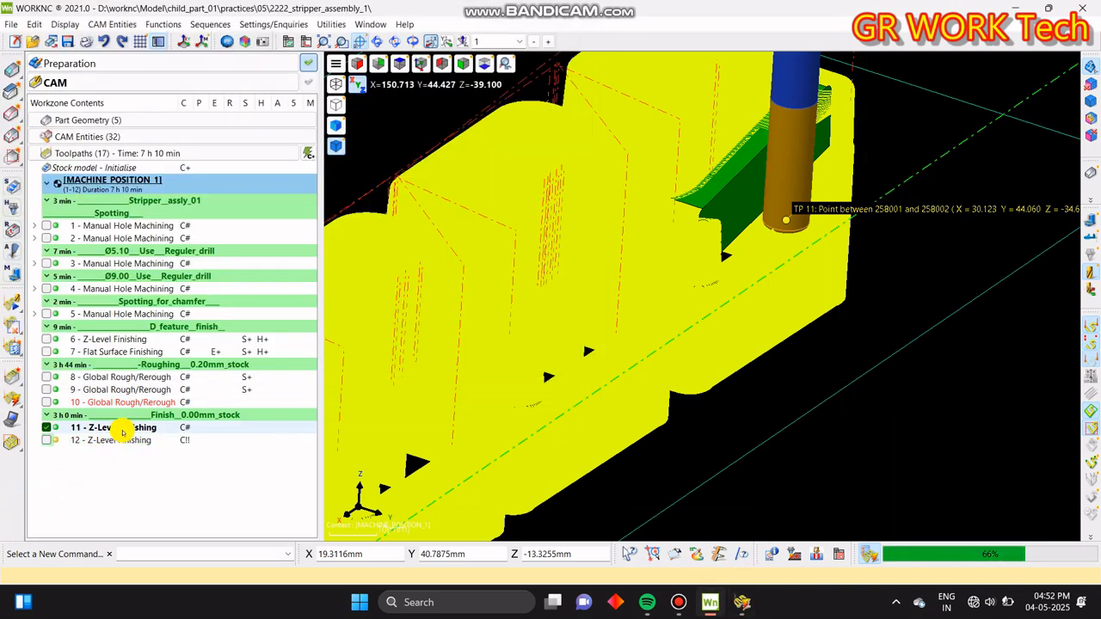
- Hide the passes of toolpath 11 and show the complete part model again in the full top view
click(46, 427)
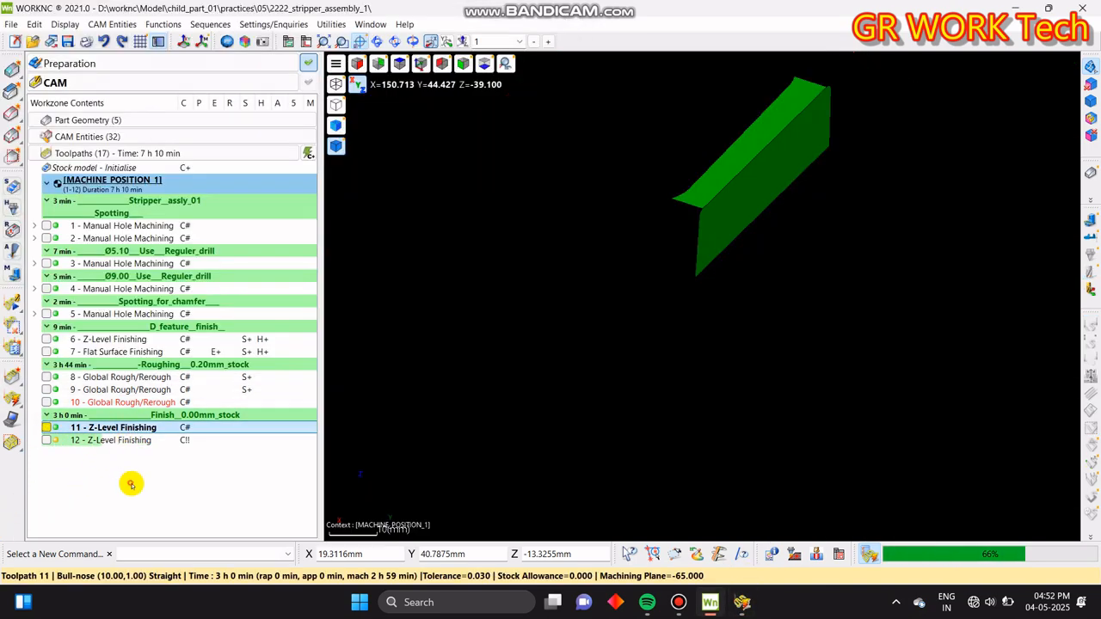
middle_drag(903, 267, 787, 342)
click(1089, 102)
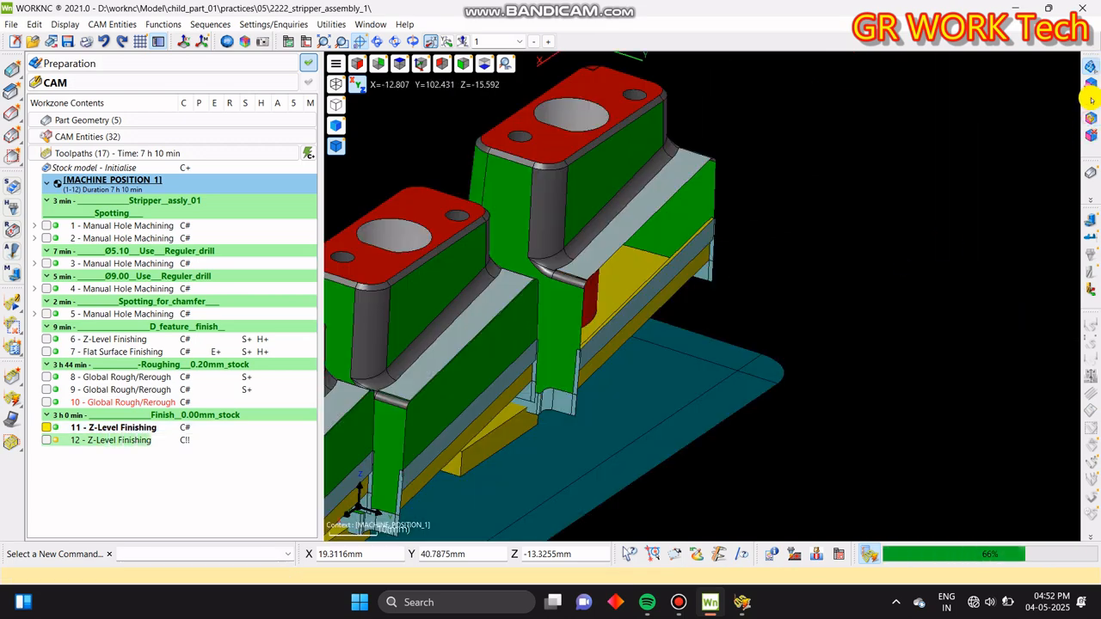
middle_drag(786, 261, 811, 305)
key(z)
scroll(830, 257, down, 1)
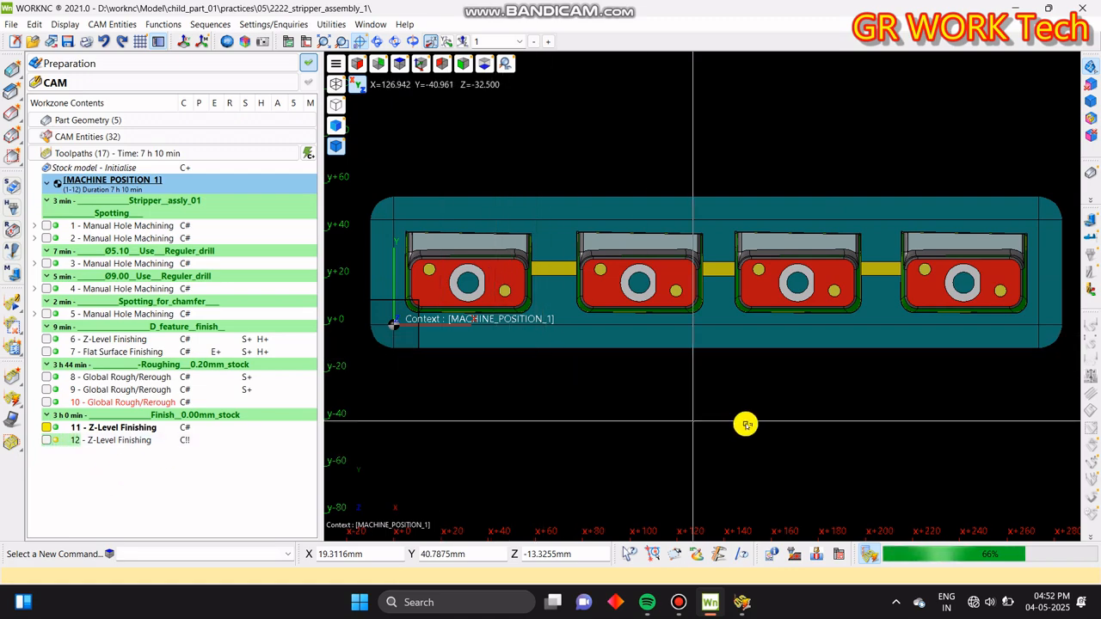
- Examine the red top faces, bores and green side walls of the four blocks from several angles
middle_drag(745, 422, 732, 396)
scroll(511, 172, up, 3)
middle_drag(487, 306, 701, 293)
middle_drag(701, 294, 794, 359)
middle_drag(628, 352, 798, 349)
scroll(731, 321, up, 5)
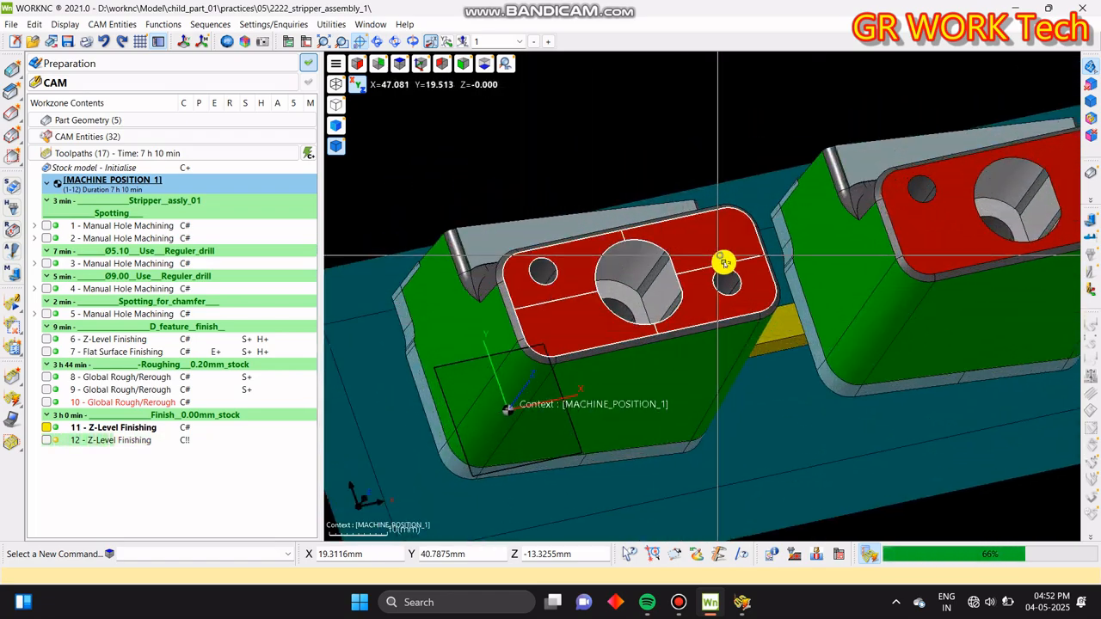
scroll(754, 310, down, 4)
scroll(803, 312, up, 1)
scroll(747, 328, down, 1)
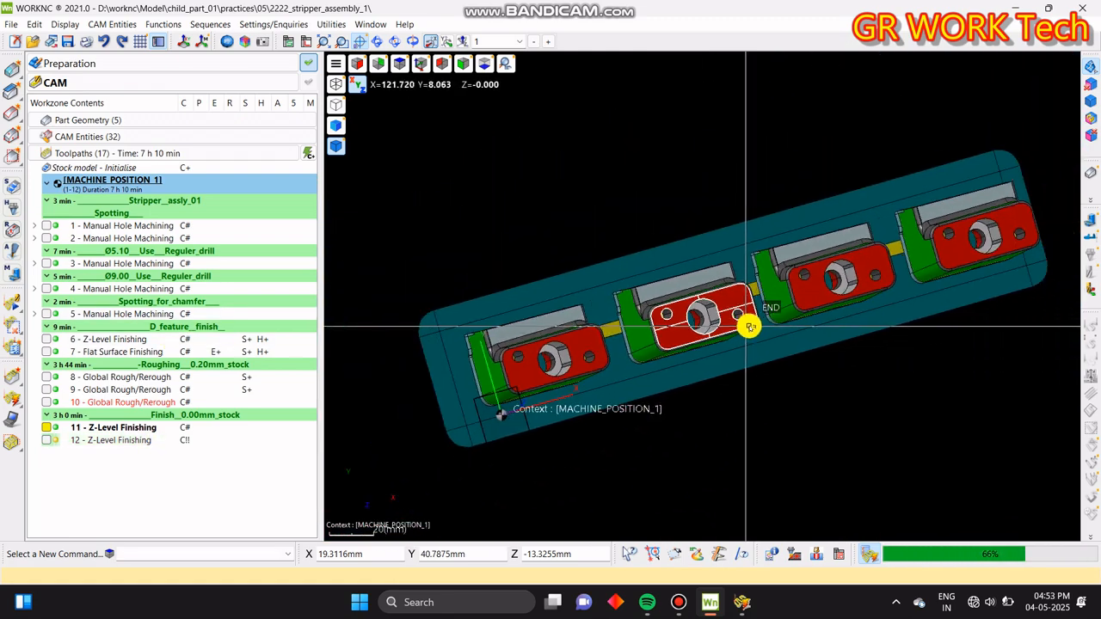
scroll(770, 331, down, 1)
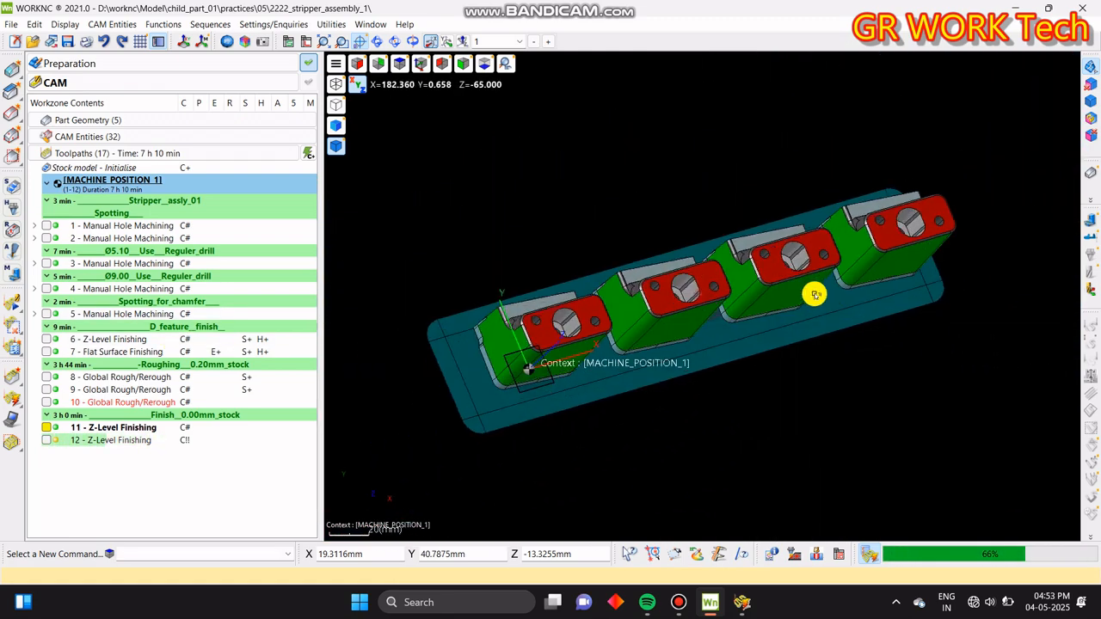
scroll(507, 345, up, 5)
middle_drag(713, 295, 668, 324)
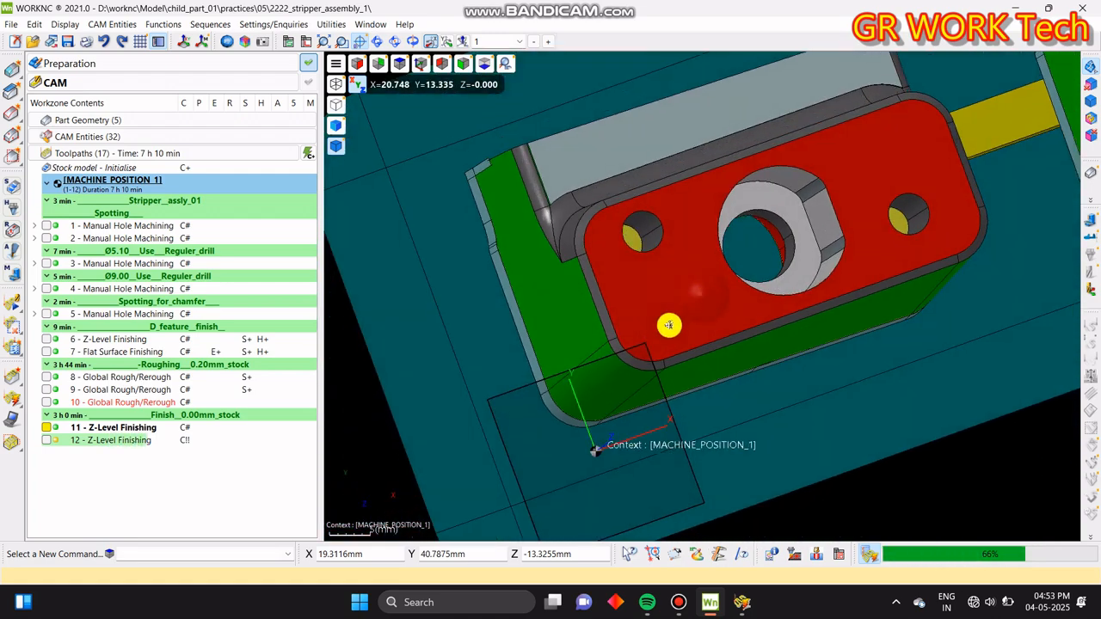
middle_drag(808, 231, 589, 317)
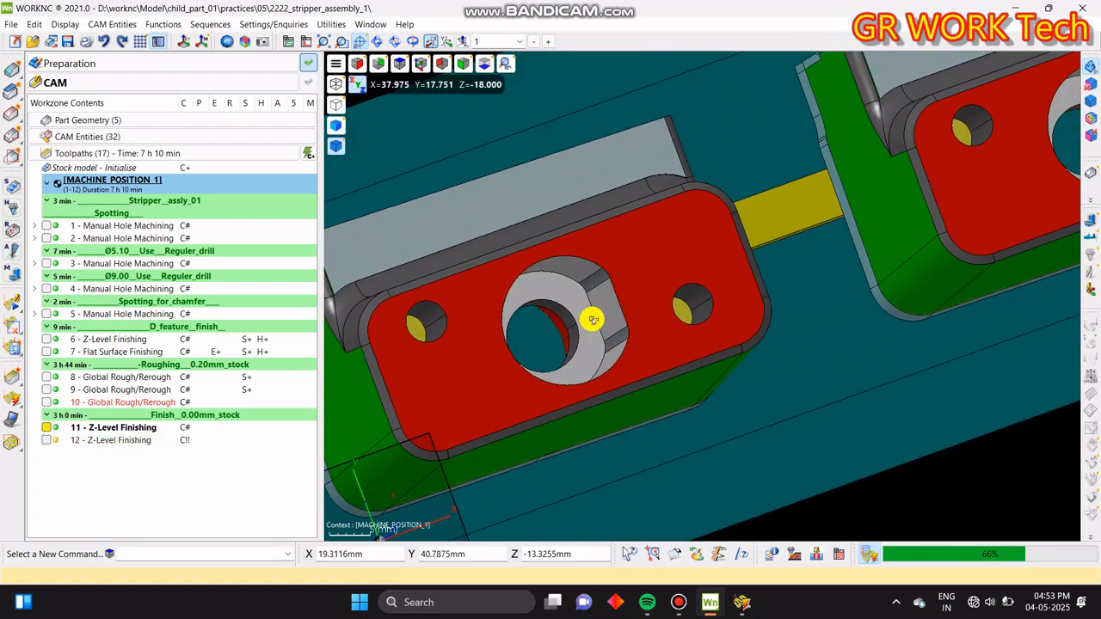
scroll(591, 316, down, 2)
middle_drag(707, 288, 592, 290)
scroll(768, 295, down, 3)
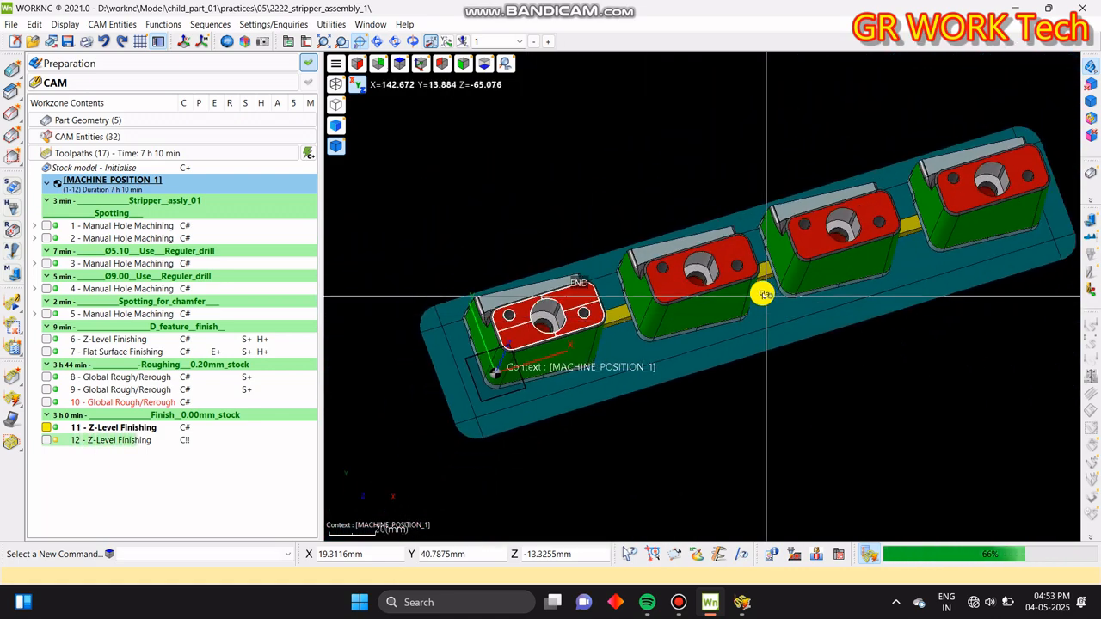
scroll(730, 276, up, 3)
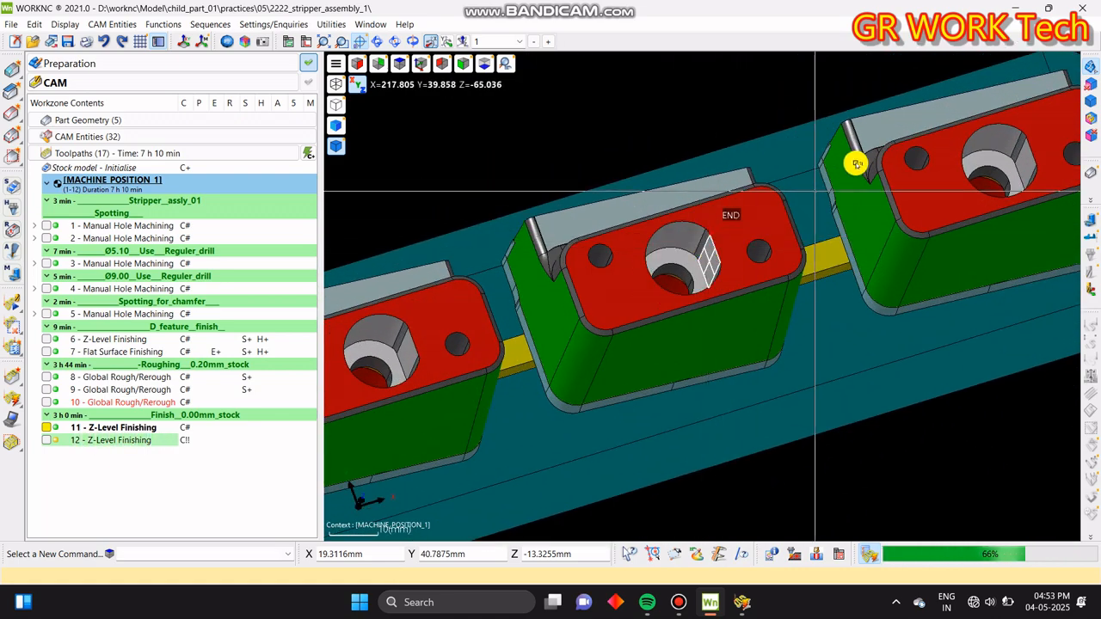
scroll(934, 172, down, 3)
scroll(884, 202, up, 2)
scroll(884, 201, up, 3)
middle_drag(889, 224, 808, 281)
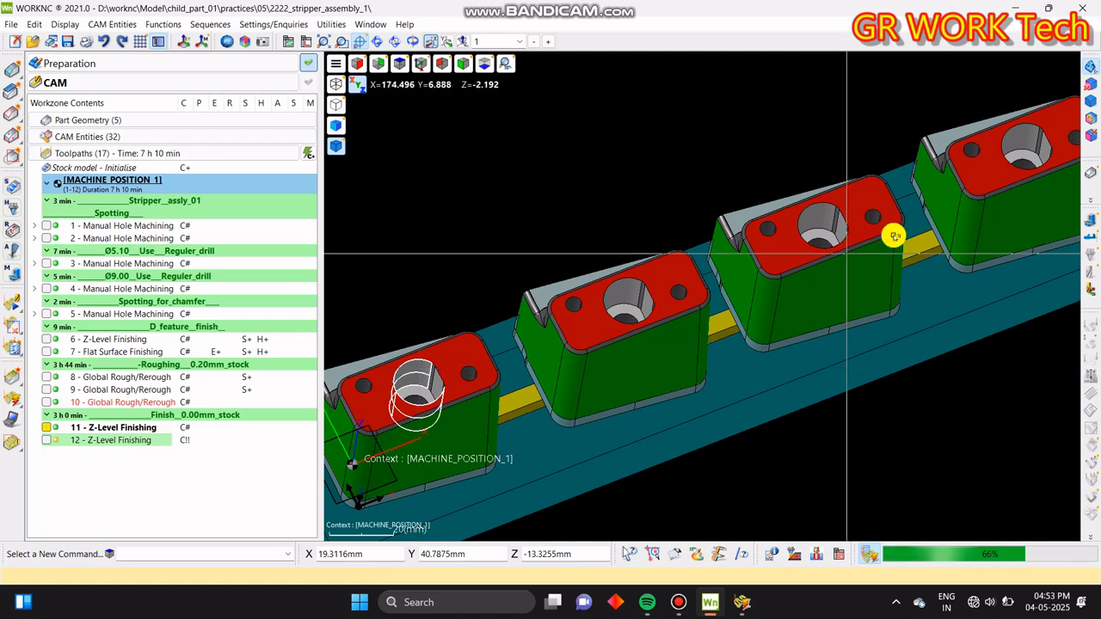
scroll(860, 241, down, 3)
middle_drag(860, 240, 877, 325)
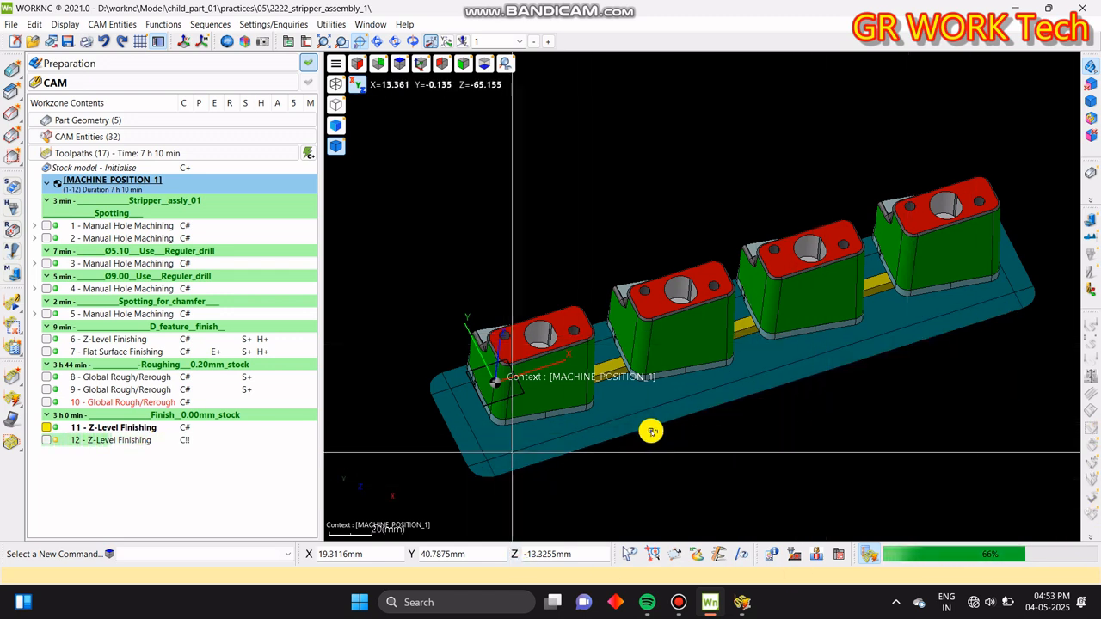
- Examine the four blocks' side walls, sloped grey ledges and yellow connecting bars from both sides while toolpath 12 calculates
middle_drag(646, 430, 617, 435)
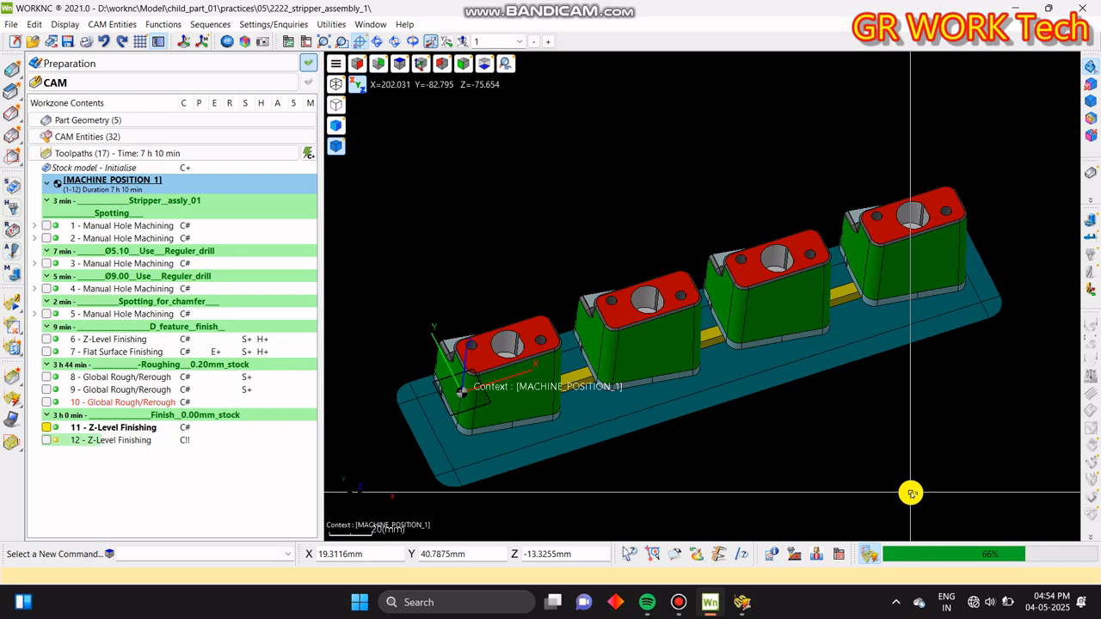
middle_drag(616, 433, 740, 397)
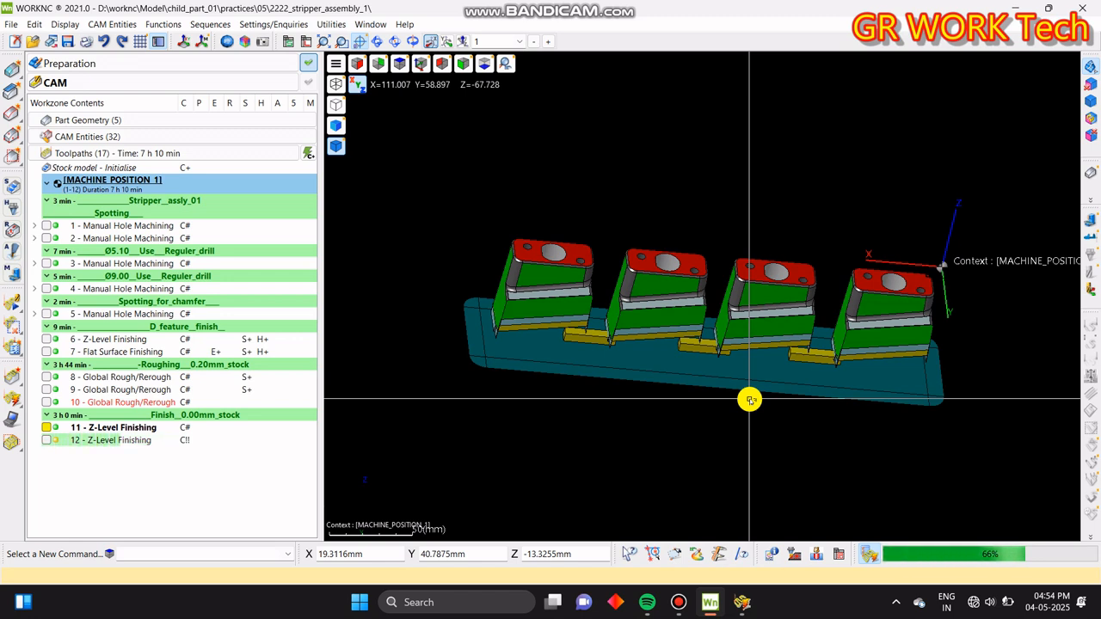
middle_drag(607, 443, 481, 423)
scroll(605, 365, up, 3)
scroll(601, 373, down, 2)
mouse_move(602, 373)
middle_down()
mouse_move(607, 408)
mouse_move(791, 270)
mouse_move(639, 371)
mouse_move(619, 421)
mouse_move(634, 373)
mouse_move(759, 301)
mouse_move(786, 312)
middle_up()
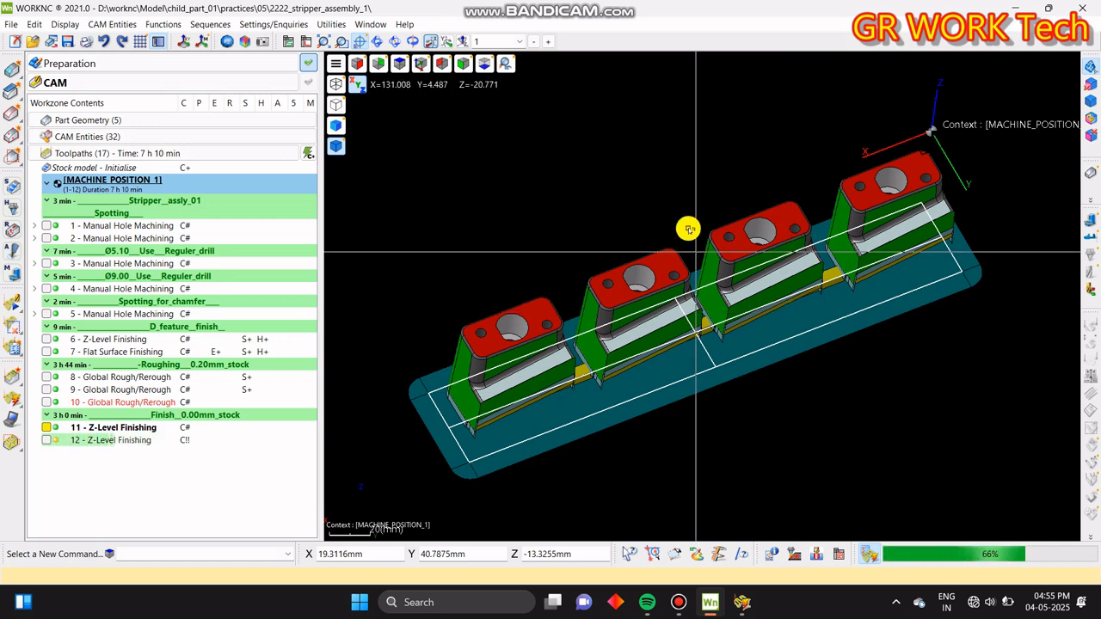
mouse_move(768, 304)
middle_down()
mouse_move(769, 273)
mouse_move(786, 303)
middle_up()
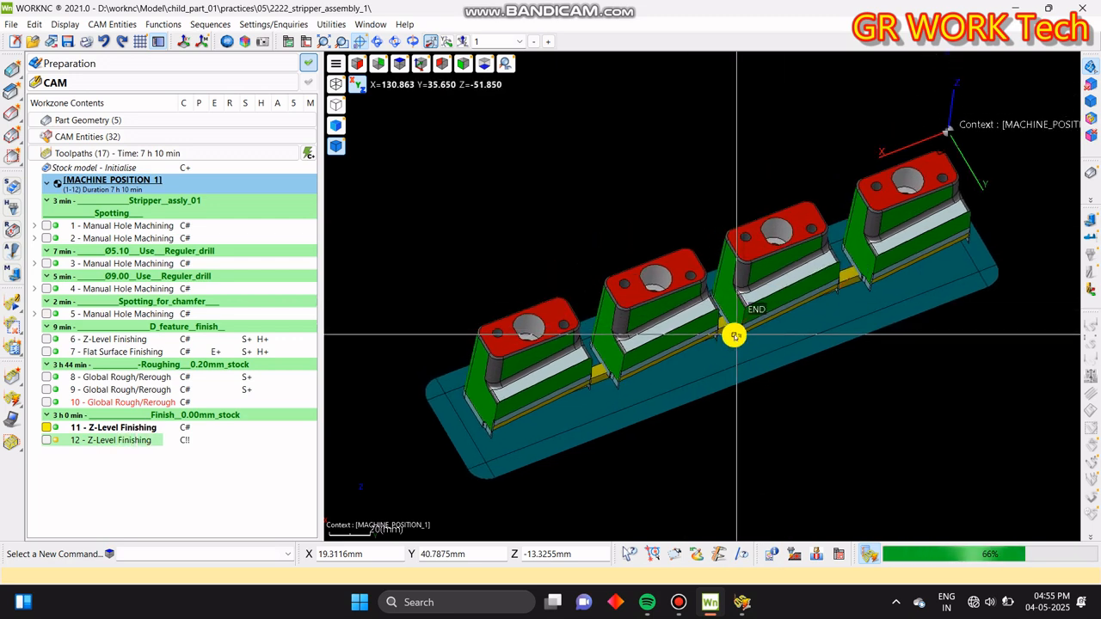
scroll(738, 327, up, 1)
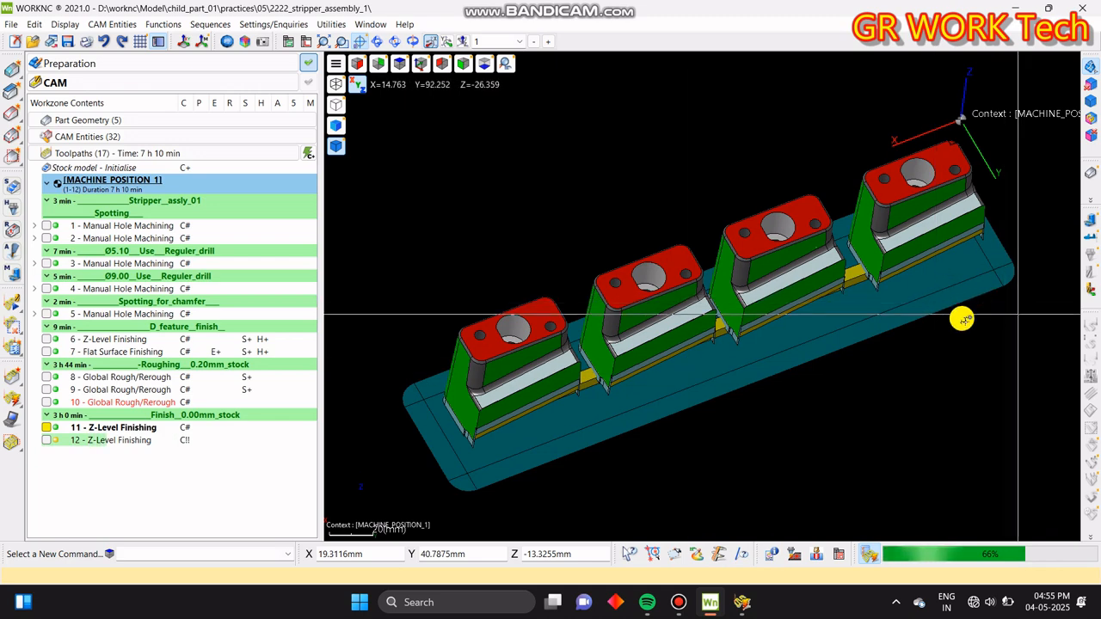
middle_drag(981, 313, 941, 322)
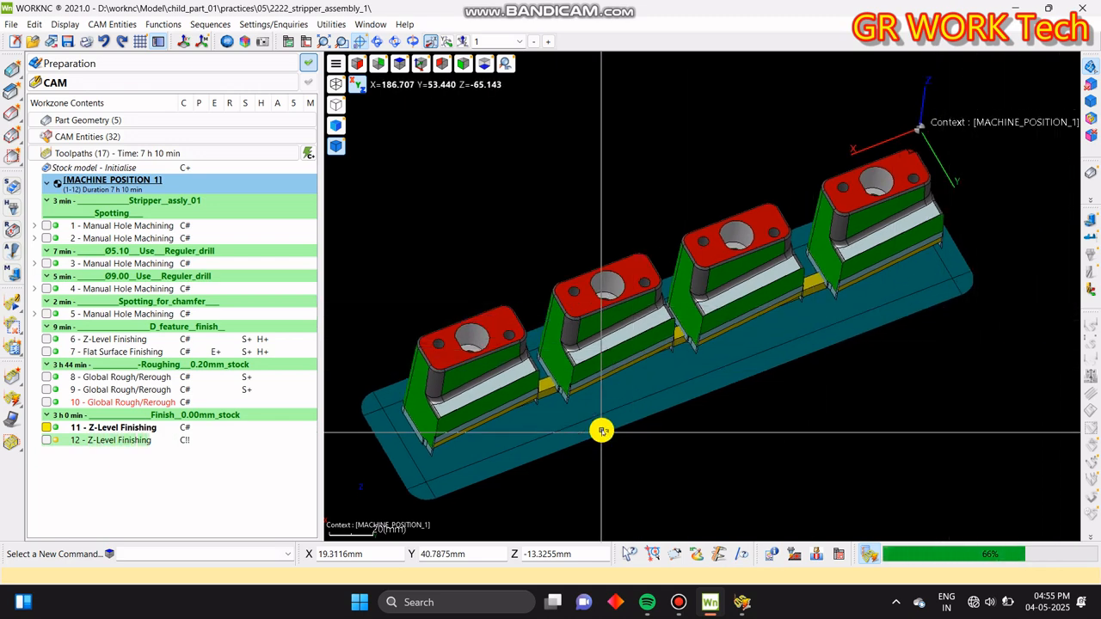
middle_drag(601, 432, 616, 411)
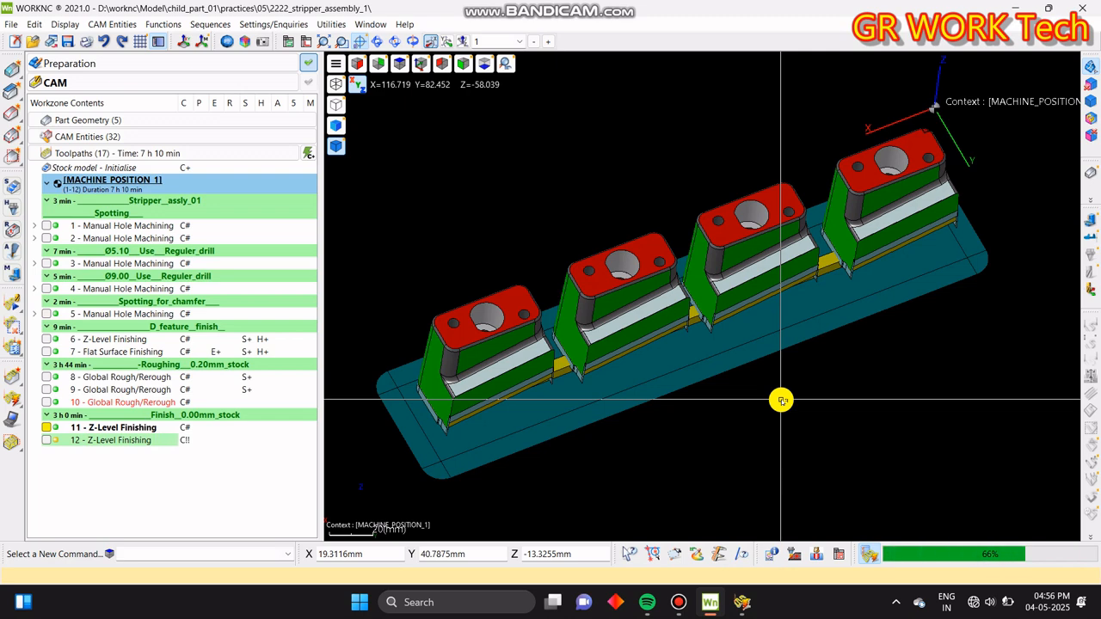
middle_drag(543, 414, 585, 459)
middle_drag(880, 430, 793, 358)
scroll(782, 349, down, 3)
scroll(801, 354, up, 3)
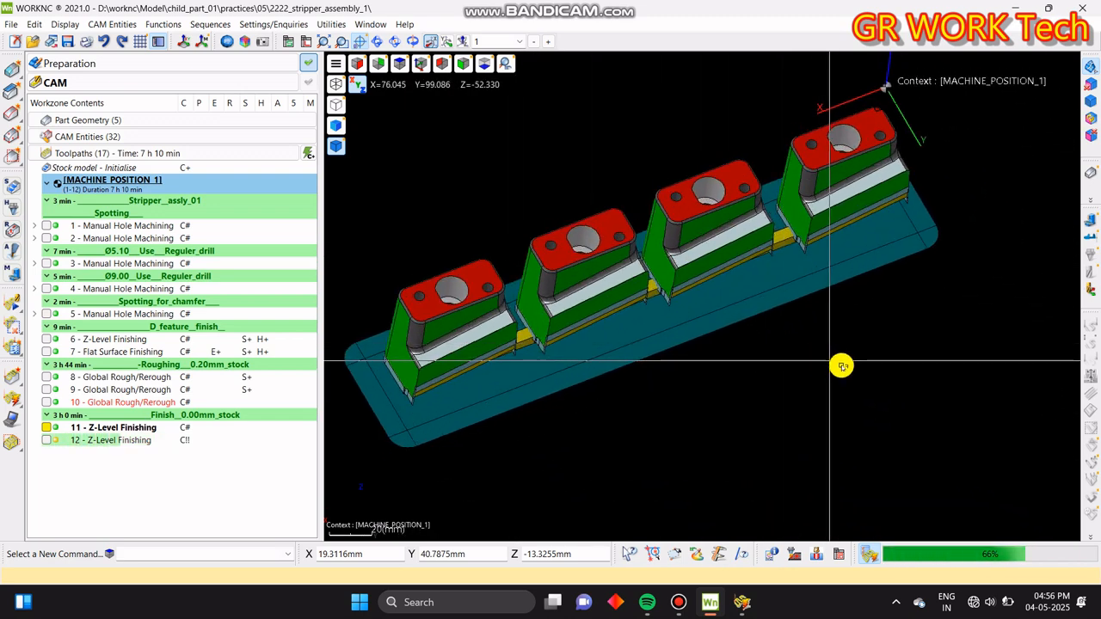
middle_drag(629, 422, 663, 450)
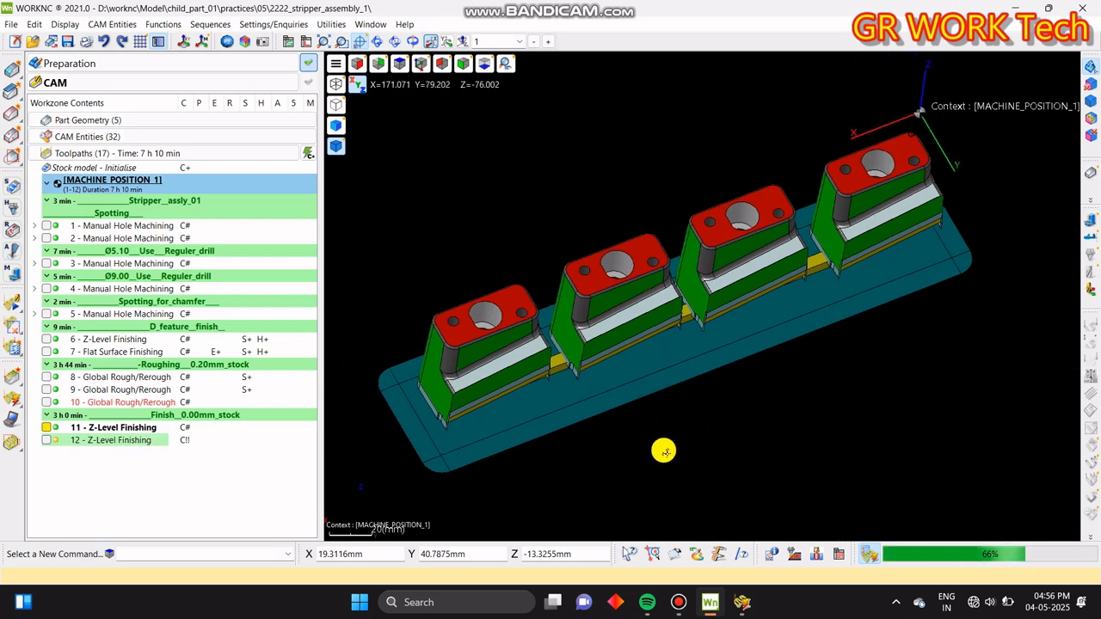
scroll(678, 430, down, 2)
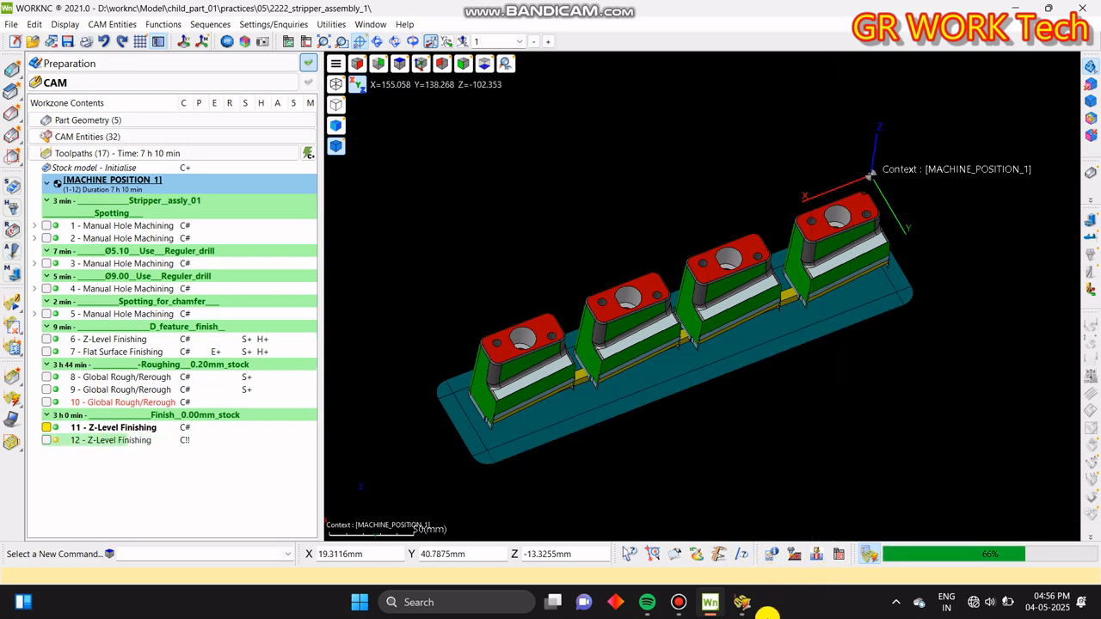
- Check the calculation progress of toolpath 12 and examine the green end walls and ledges of the blocks up close
click(738, 607)
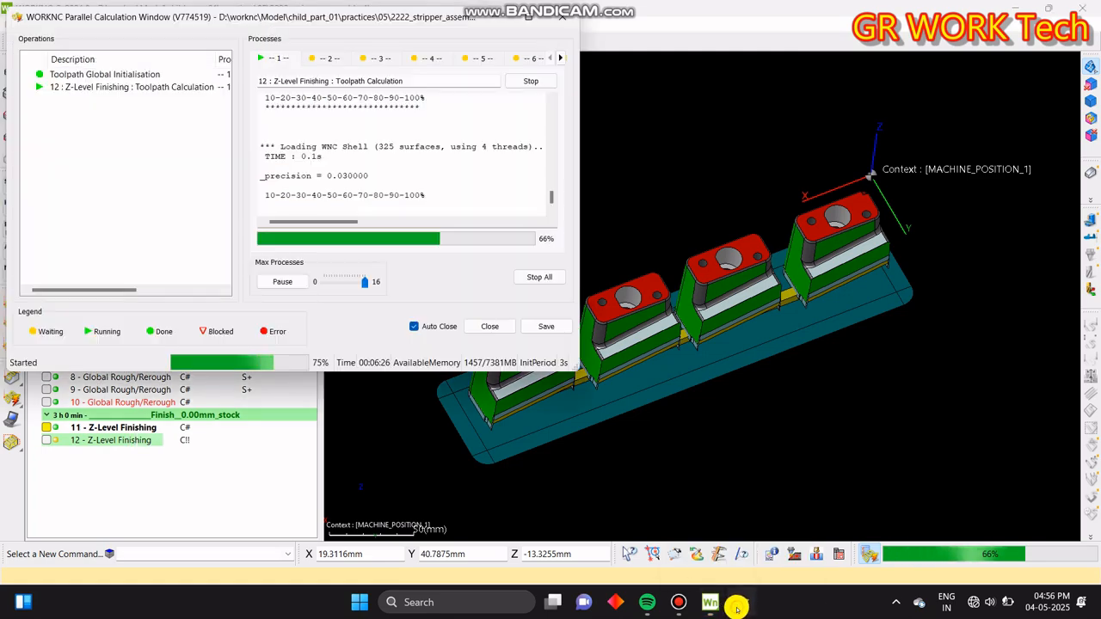
click(784, 472)
middle_drag(828, 431, 830, 370)
scroll(469, 416, up, 7)
middle_drag(723, 358, 737, 287)
scroll(738, 289, down, 4)
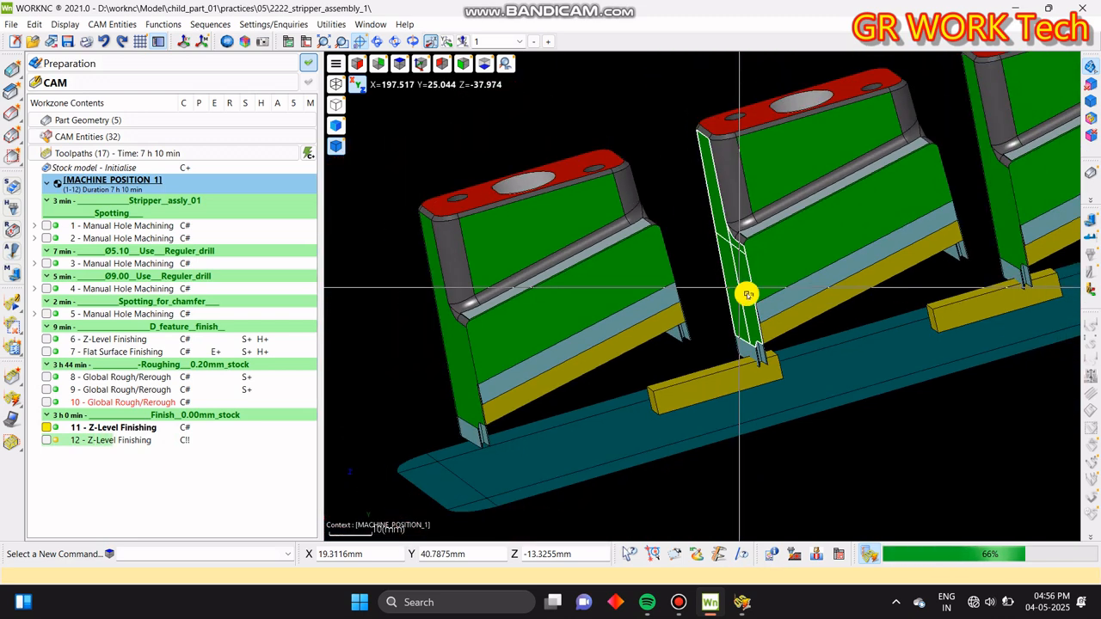
- Show the passes of toolpath 11 and examine how they cover the four blocks and leave the ledge walls uncut
click(112, 427)
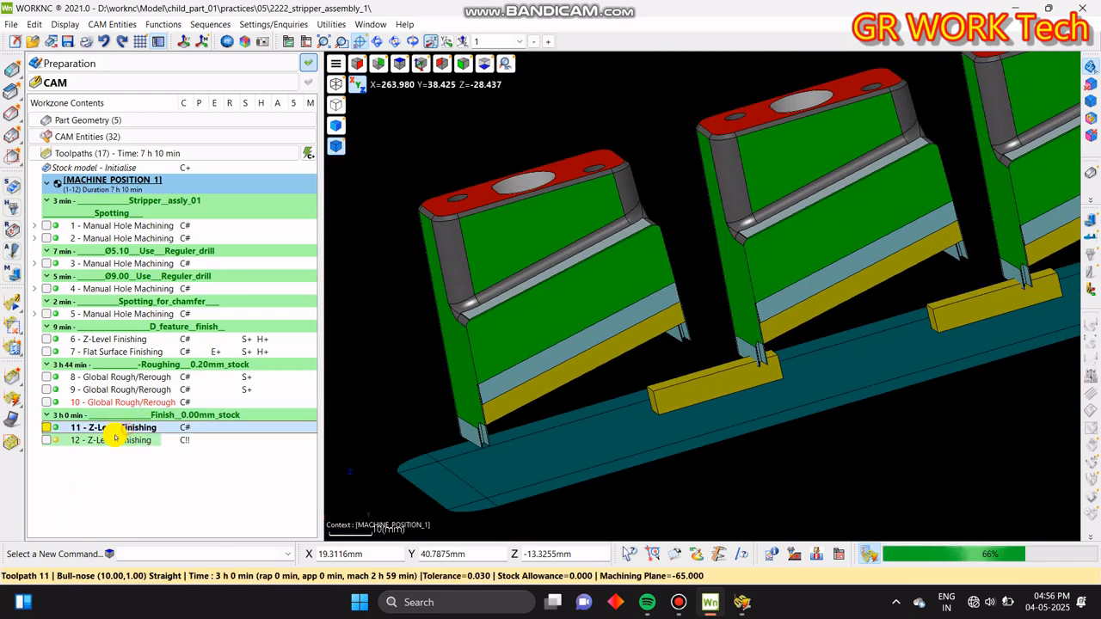
click(44, 428)
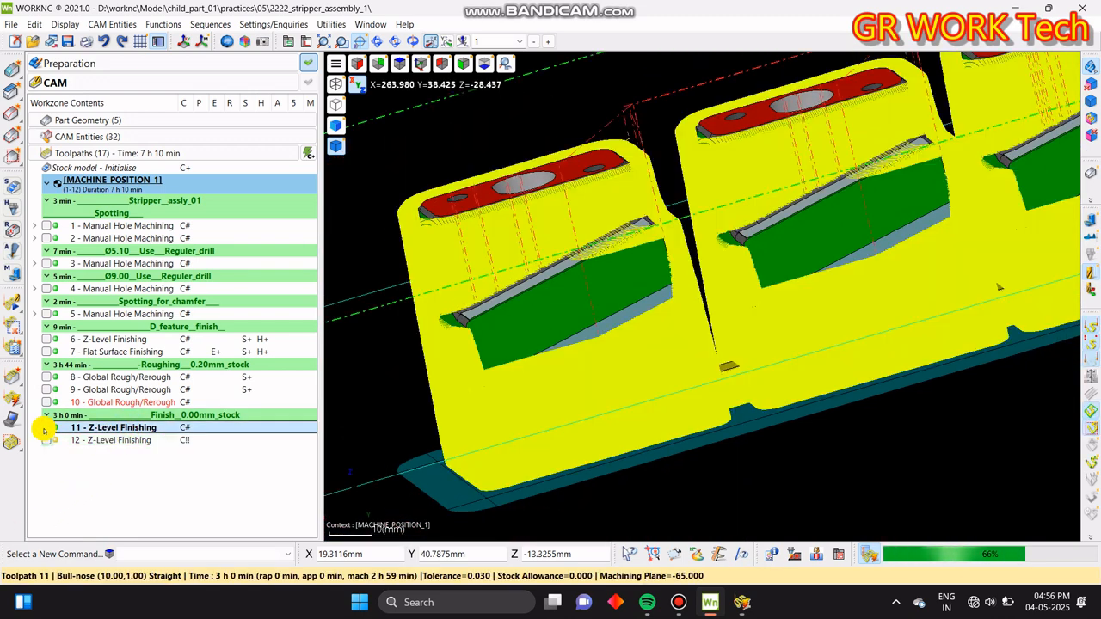
middle_drag(481, 372, 547, 357)
scroll(548, 357, down, 5)
scroll(659, 328, up, 4)
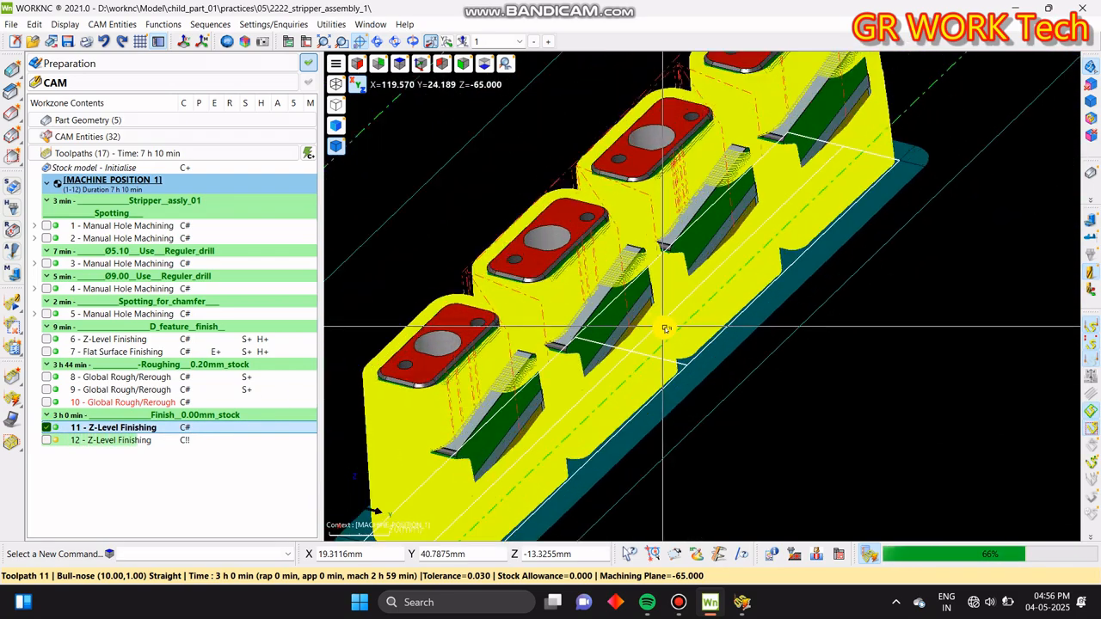
scroll(684, 318, down, 2)
- Set the item color of toolpath 11 to red in the workzone list and hide its passes
right_click(674, 332)
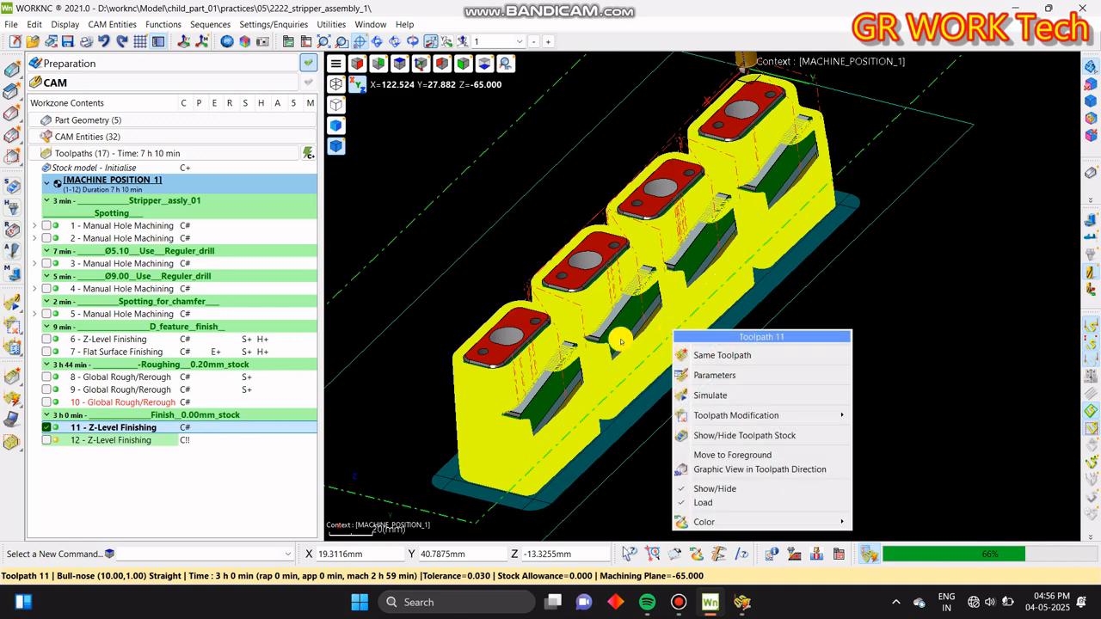
click(117, 436)
right_click(116, 434)
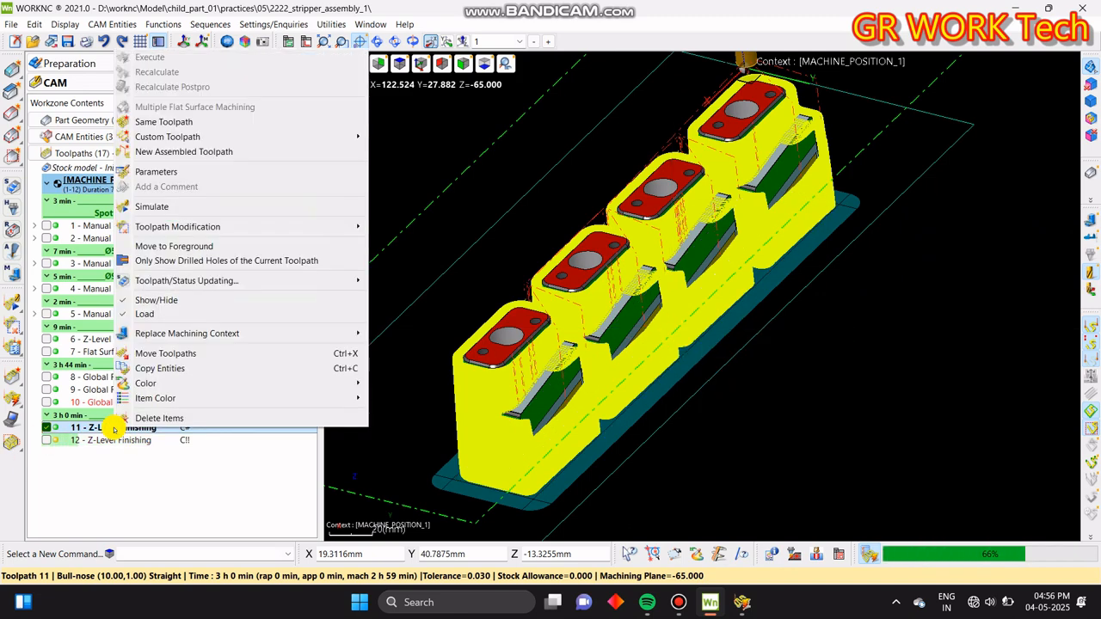
mouse_move(306, 398)
click(412, 412)
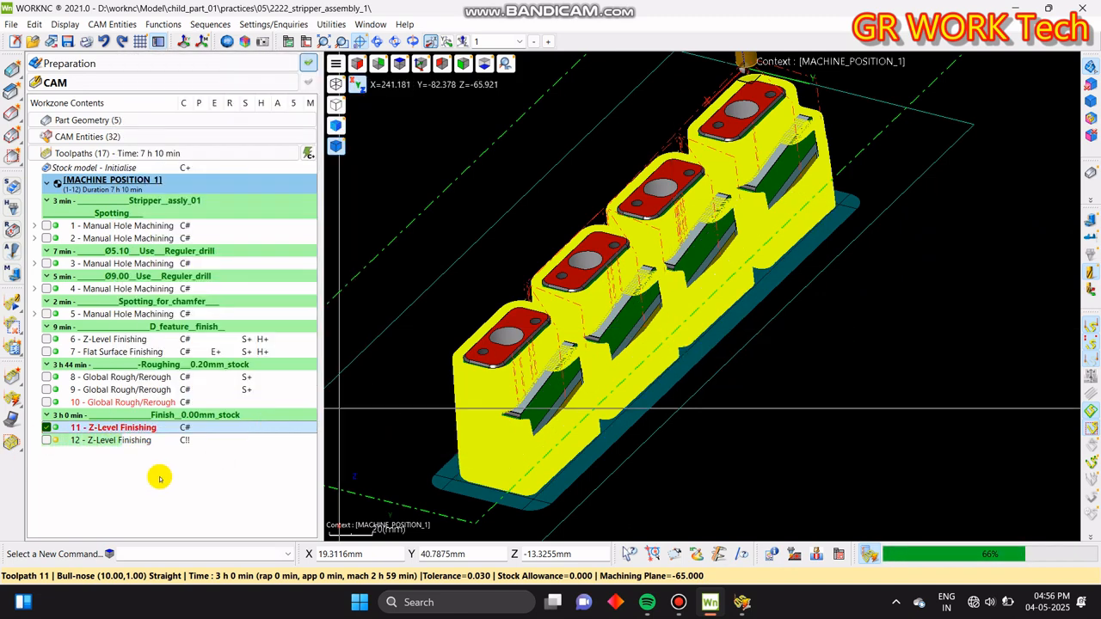
click(46, 428)
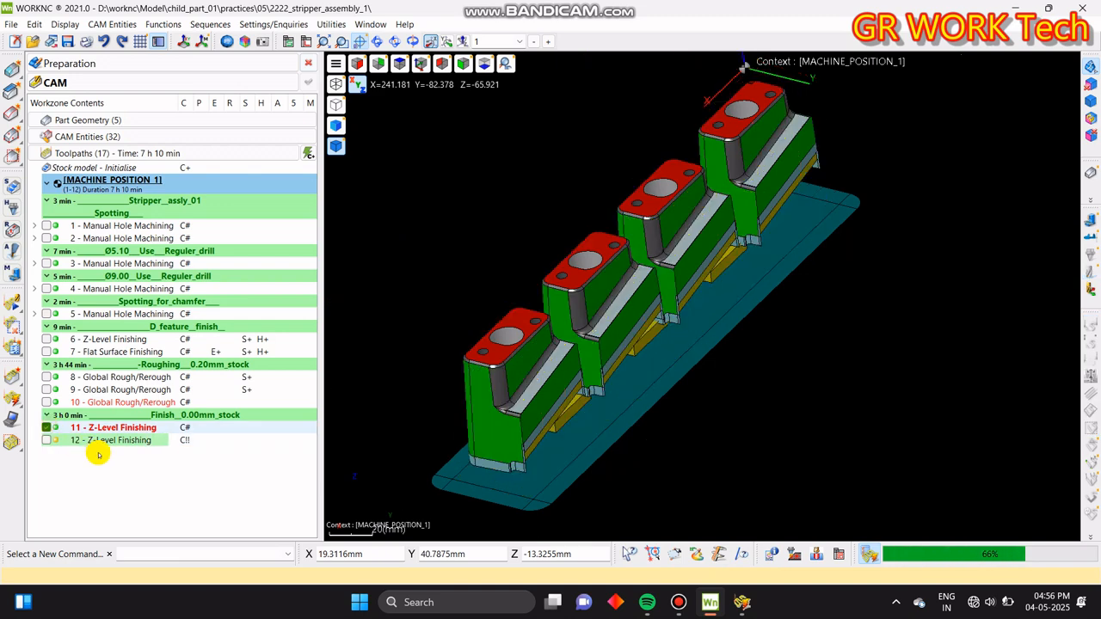
- Check the calculation of toolpath 12 and examine the filleted ledge corner of the block nearest the origin
click(95, 440)
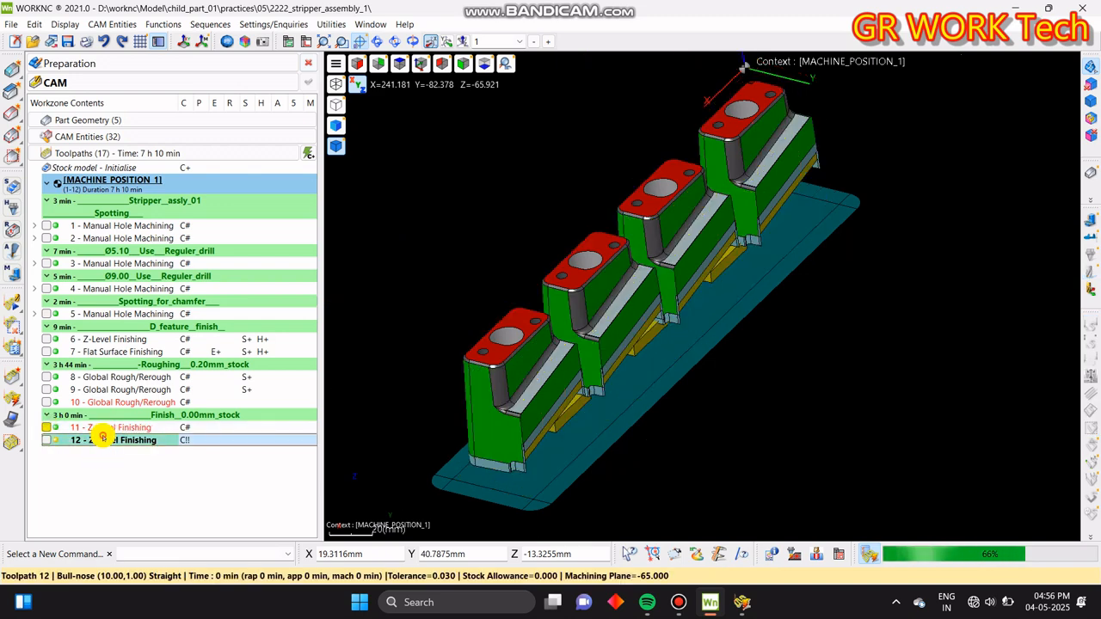
click(740, 604)
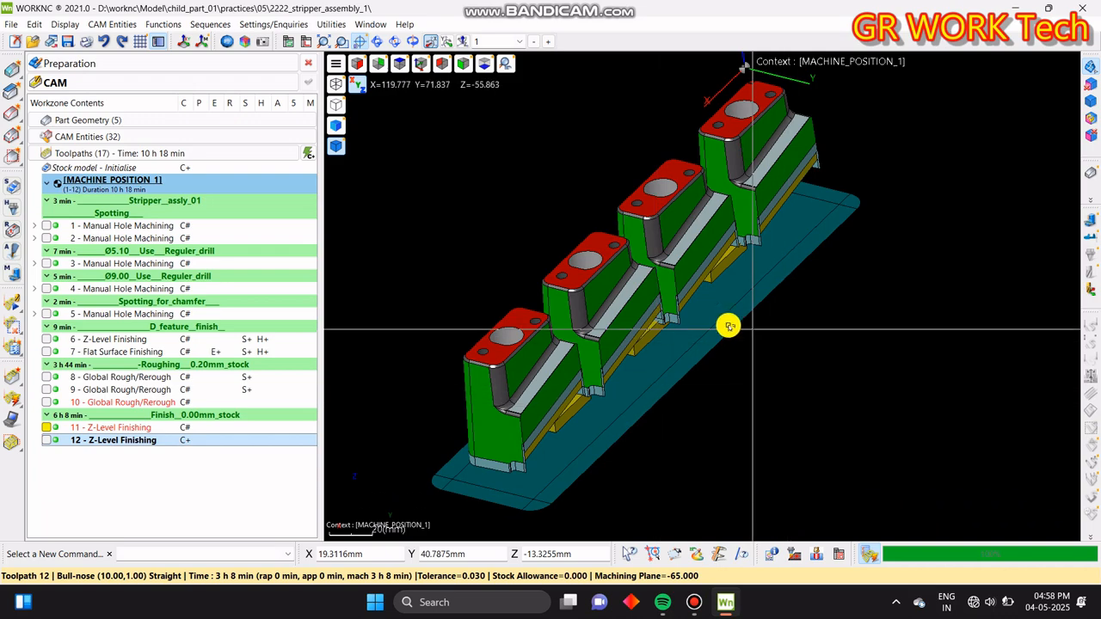
middle_drag(752, 322, 697, 295)
key(z)
scroll(716, 347, down, 3)
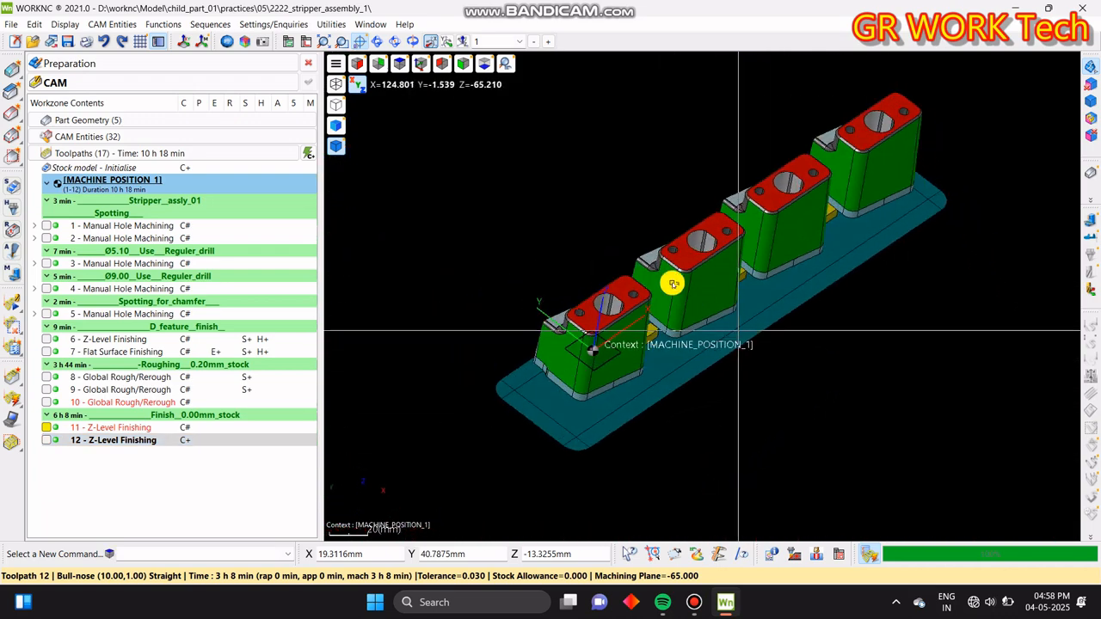
scroll(506, 376, up, 10)
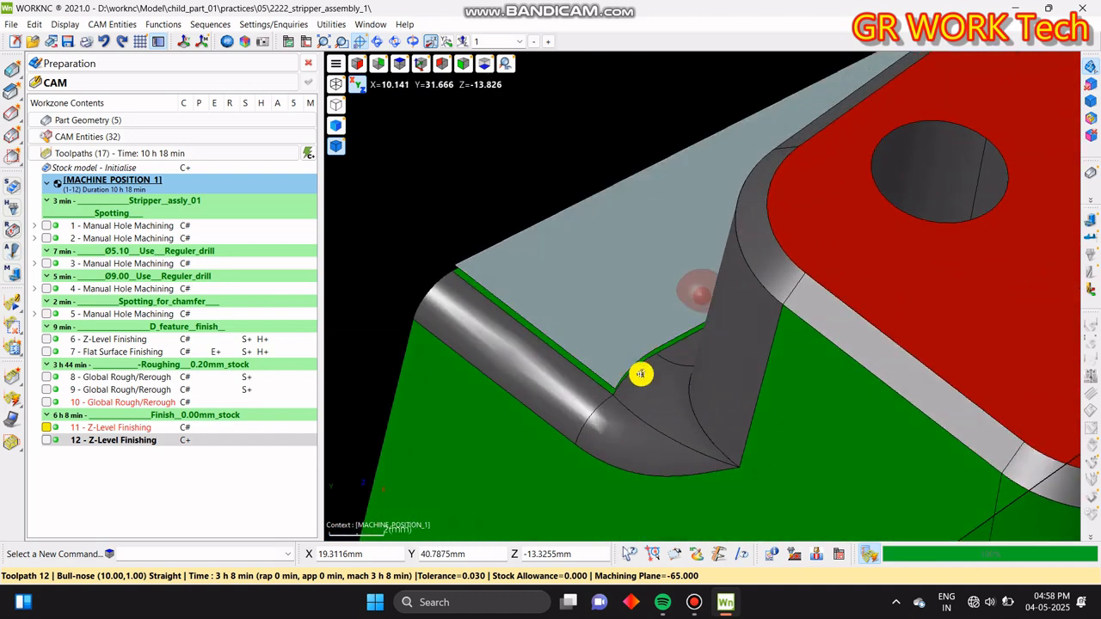
scroll(640, 371, down, 3)
- Show the passes of toolpath 12 and examine them along the grey ledge of the block nearest the origin
click(45, 440)
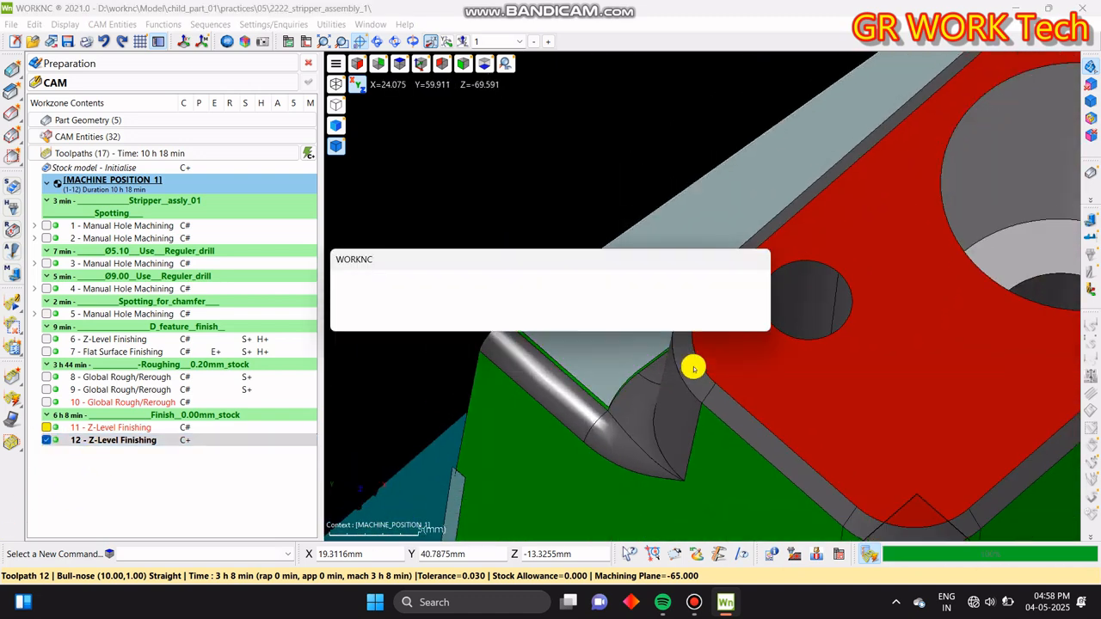
middle_drag(551, 403, 685, 435)
middle_drag(720, 325, 642, 367)
middle_drag(702, 296, 656, 404)
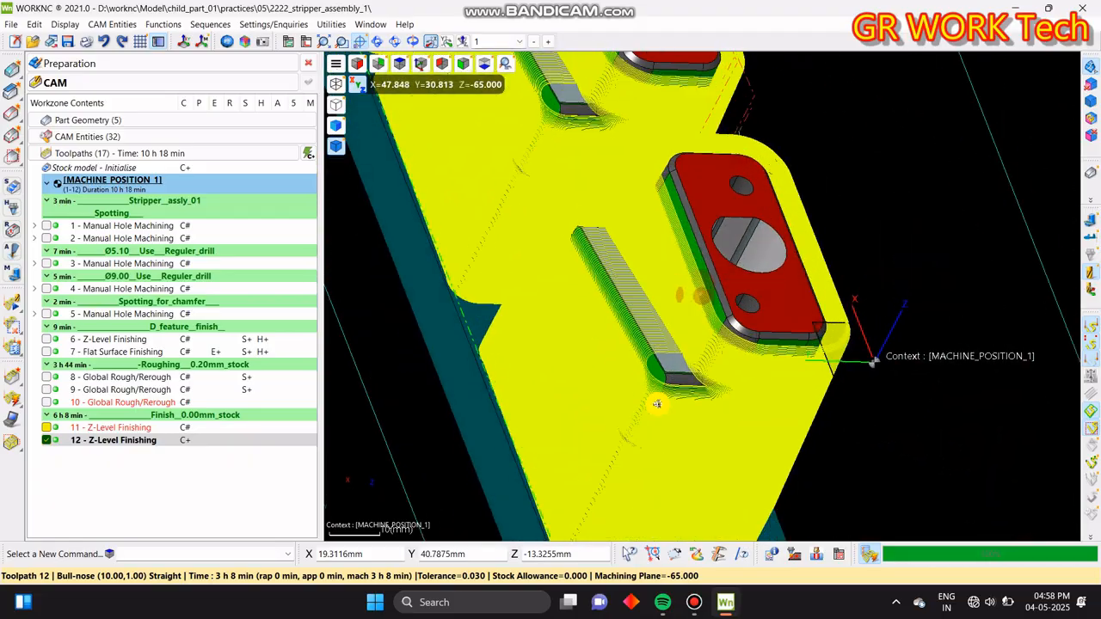
scroll(666, 396, up, 10)
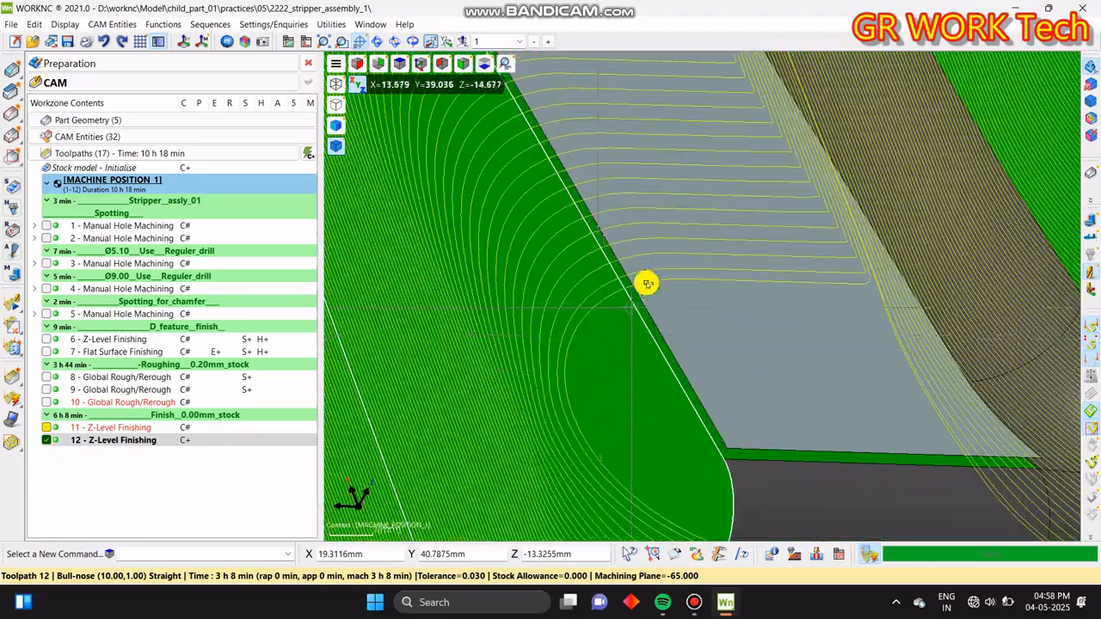
middle_drag(775, 323, 724, 241)
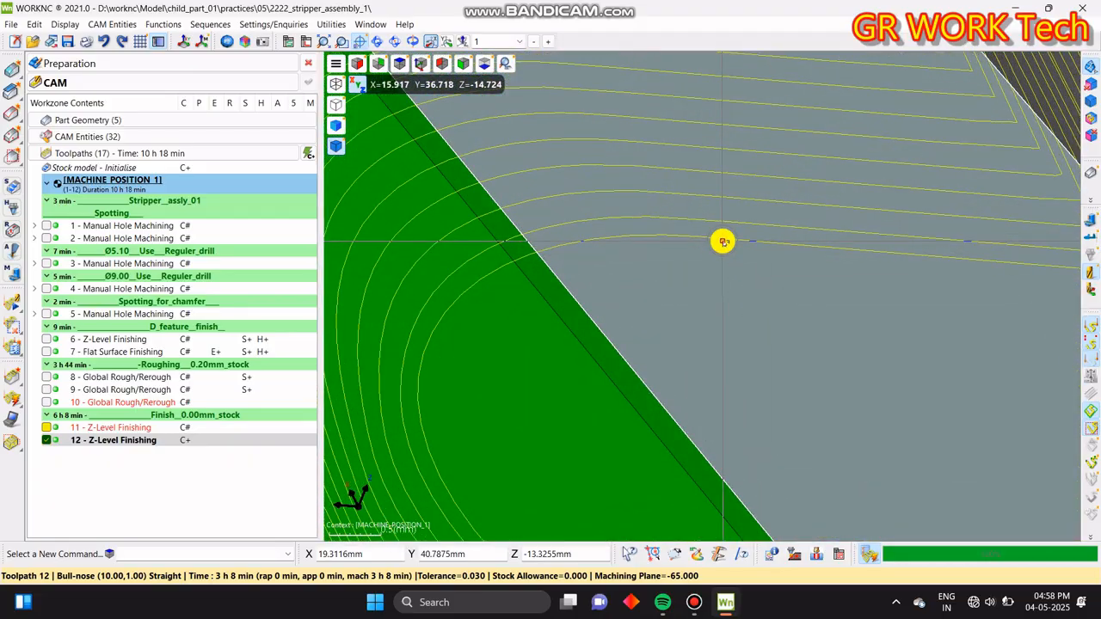
- Show the tool on a toolpath 12 pass at the ledge and examine its position against the block
click(723, 241)
scroll(719, 246, down, 6)
middle_drag(760, 314, 745, 413)
scroll(745, 425, down, 10)
middle_drag(662, 375, 800, 430)
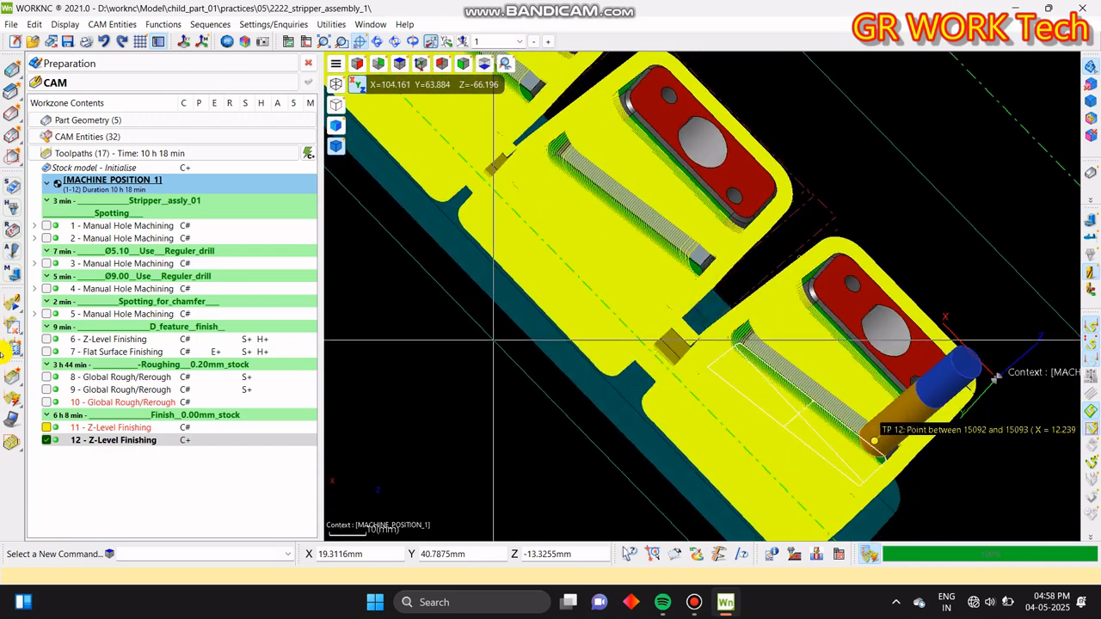
- Compare the bare blocks with the passes of toolpath 12 by hiding and reshowing them, and view the whole part from above
click(46, 439)
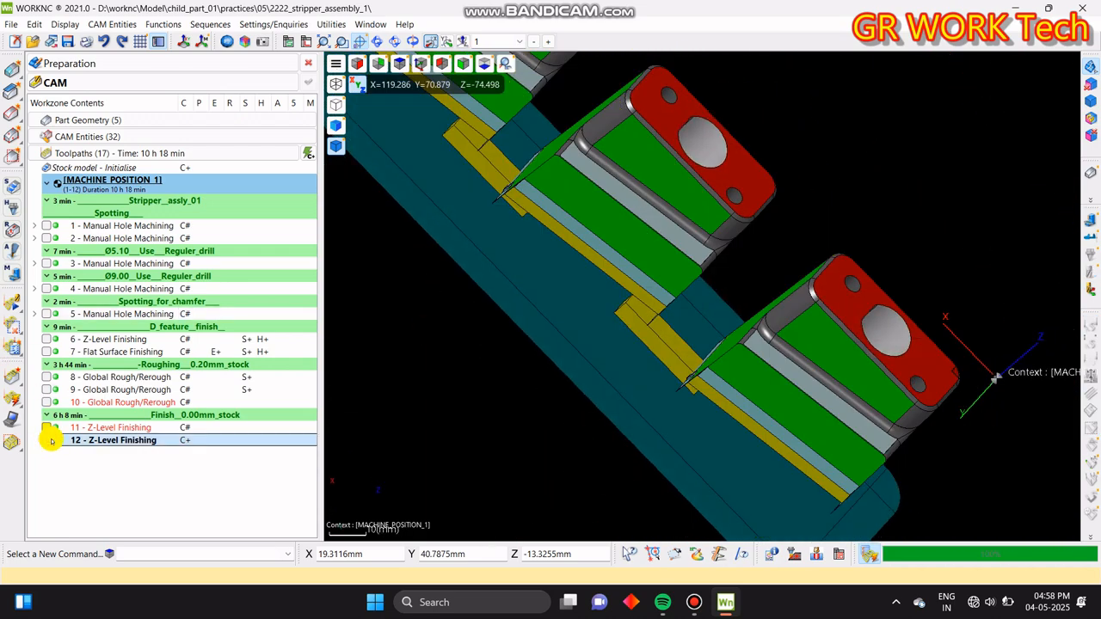
click(47, 439)
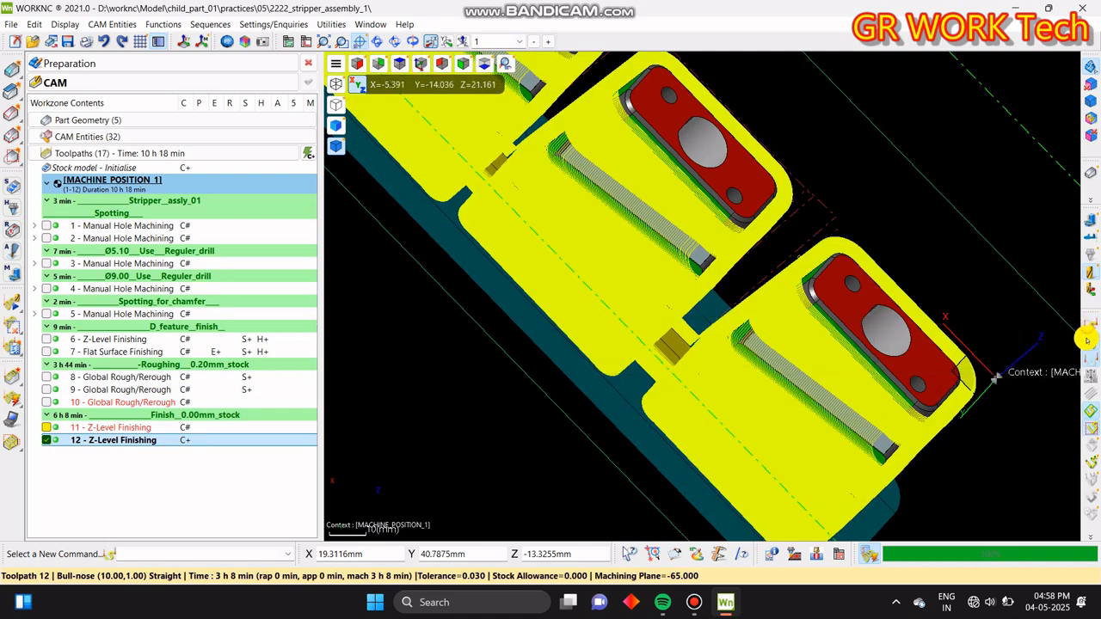
middle_drag(675, 353, 643, 437)
key(z)
middle_drag(685, 372, 688, 403)
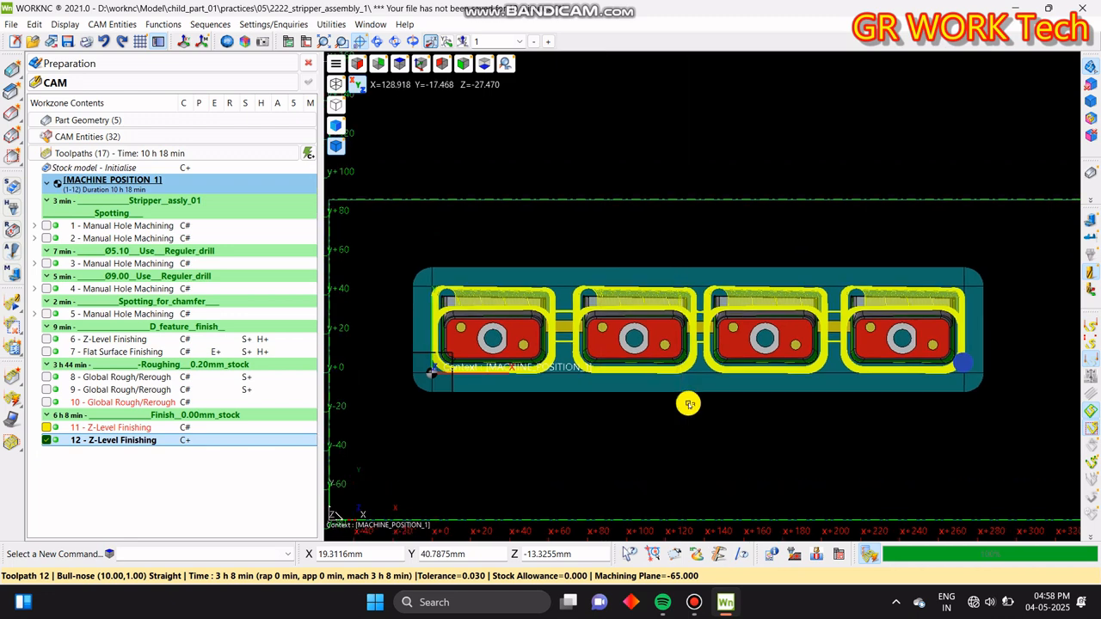
- Lock toolpath 12 against recalculation
right_click(187, 442)
click(252, 435)
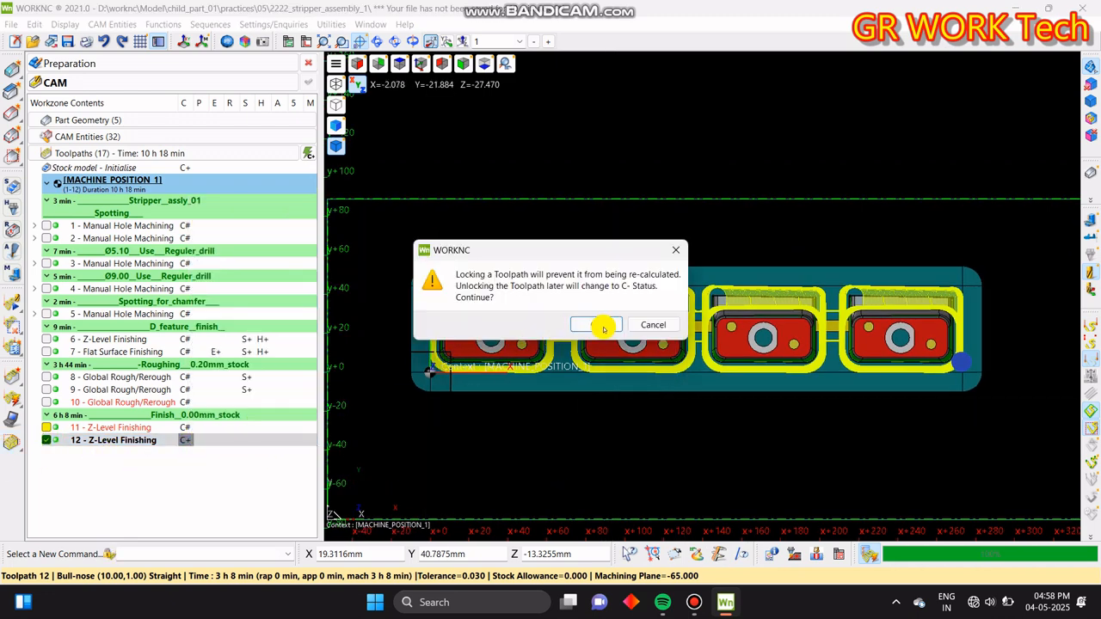
click(600, 327)
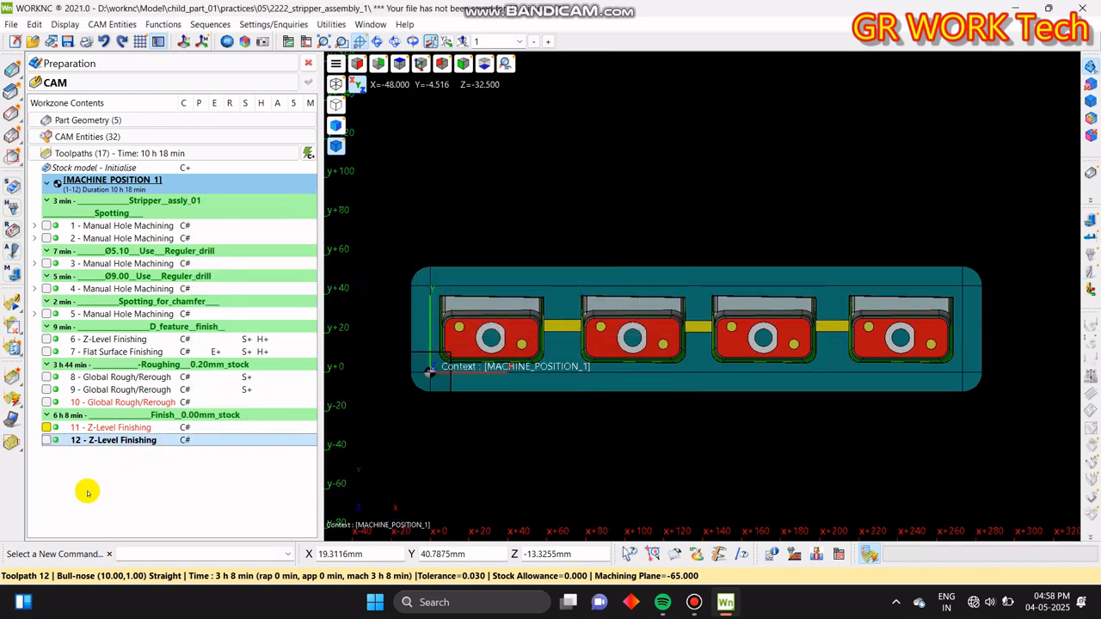
- Copy toolpath 12 as another Z-Level Finishing toolpath in the Finish__0.00mm_stock group
right_click(121, 439)
click(176, 377)
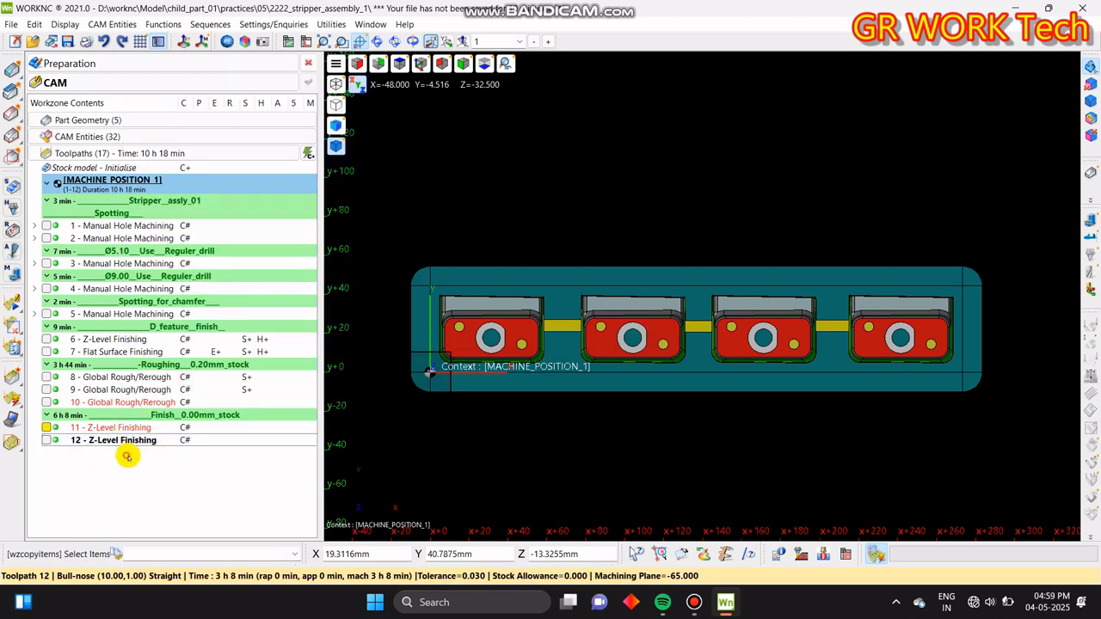
click(655, 318)
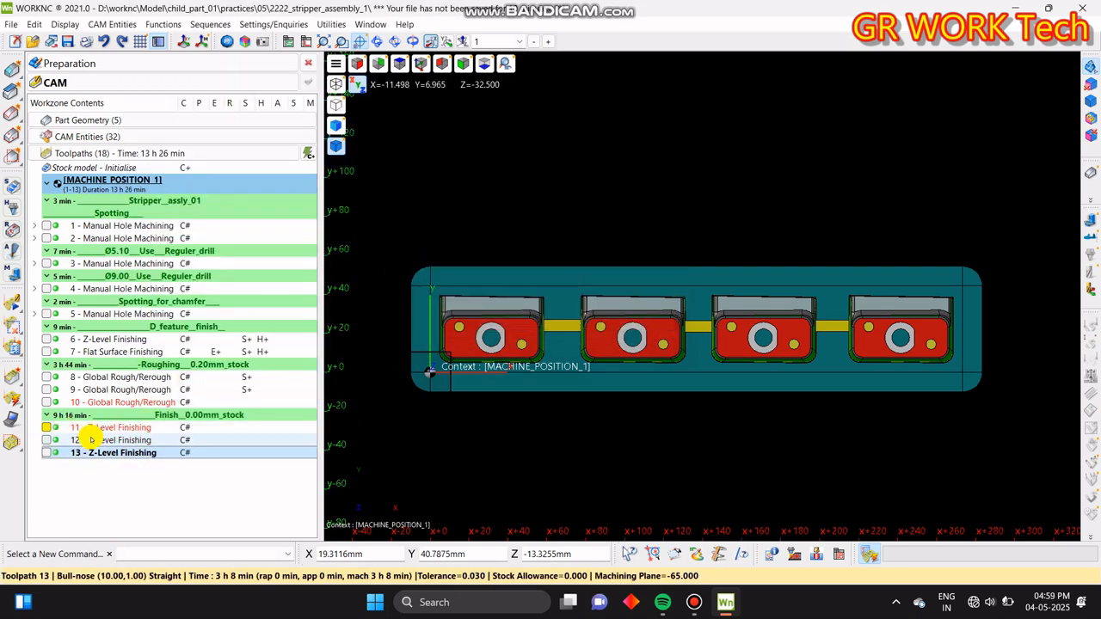
- Copy toolpaths 12 and 13 together to the end of the Finish__0.00mm_stock group
click(93, 439)
shift+click(100, 453)
right_click(100, 453)
click(209, 387)
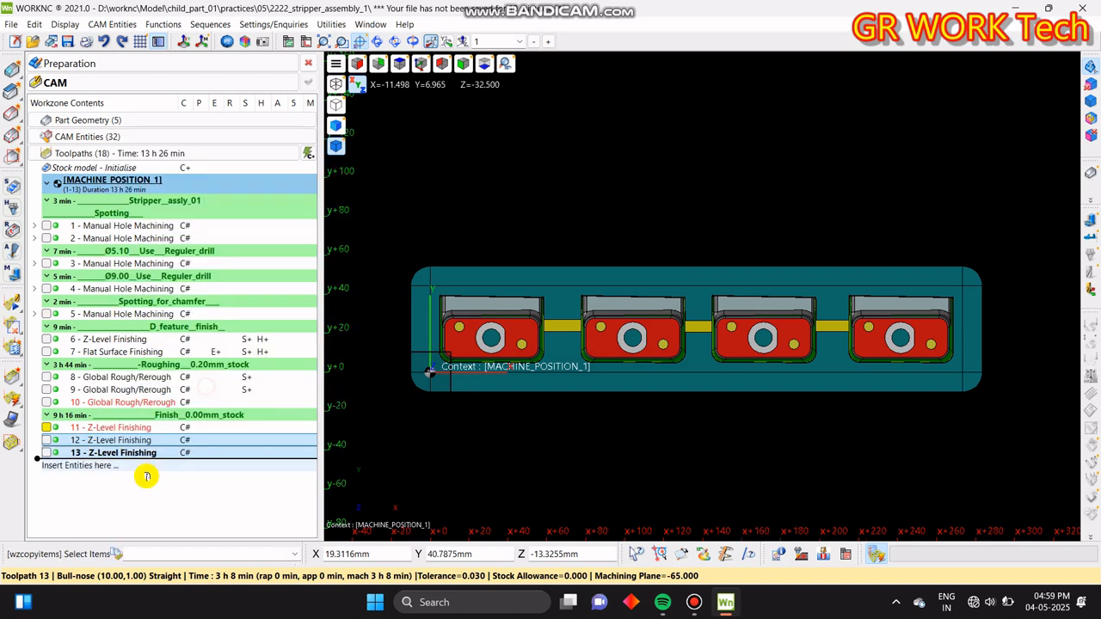
click(667, 318)
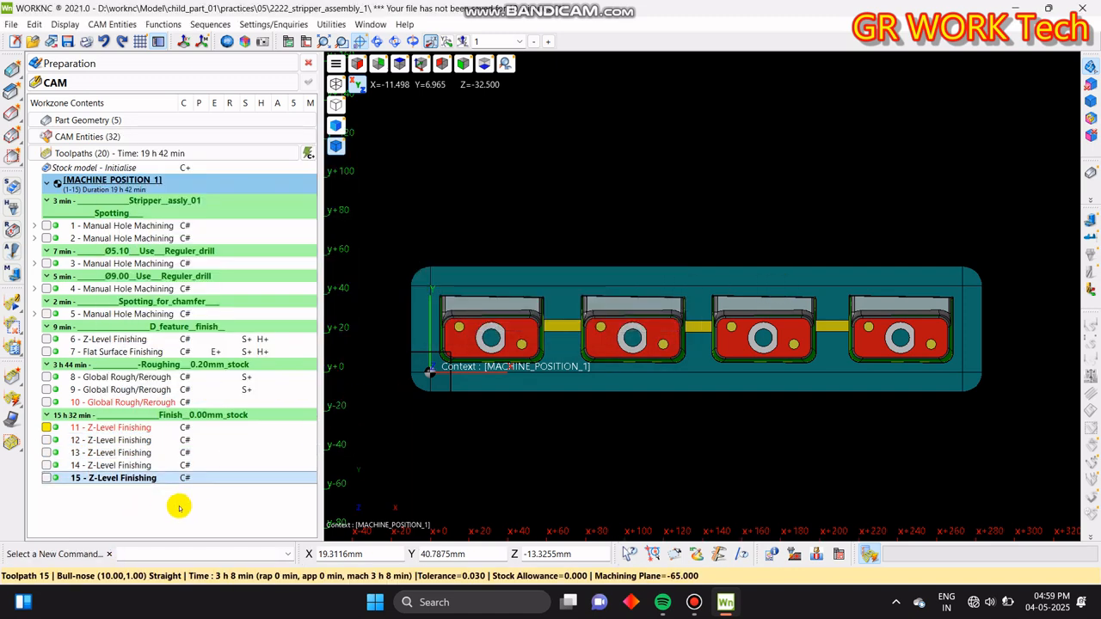
- Remove the toolpath 12 passes around the second, third and fourth blocks with a rectangular selection, keeping only those around the first block
click(113, 439)
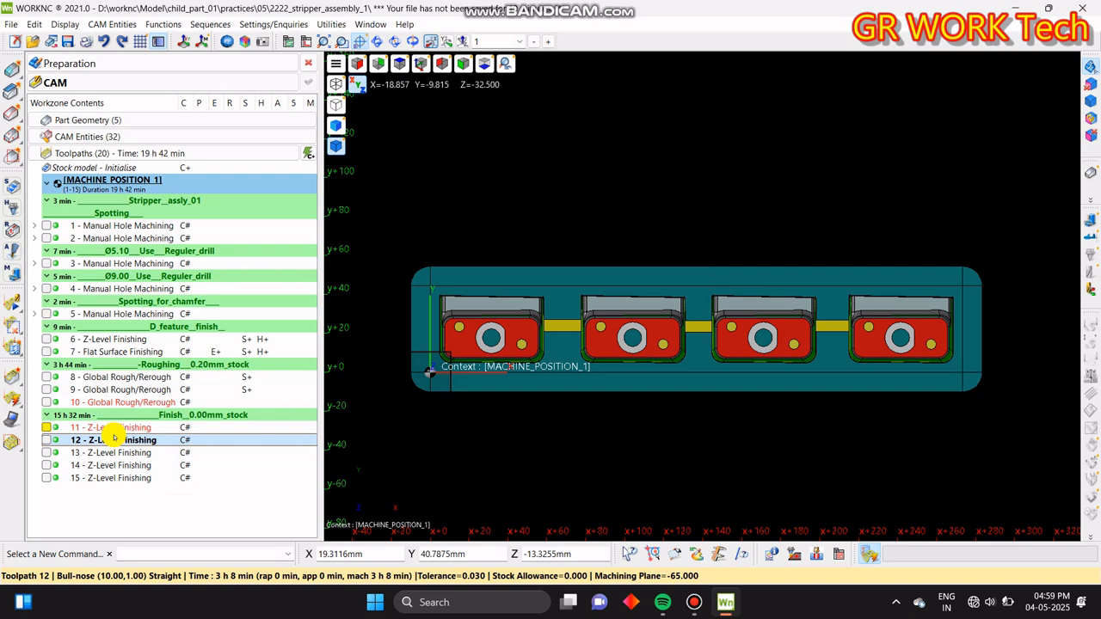
click(46, 441)
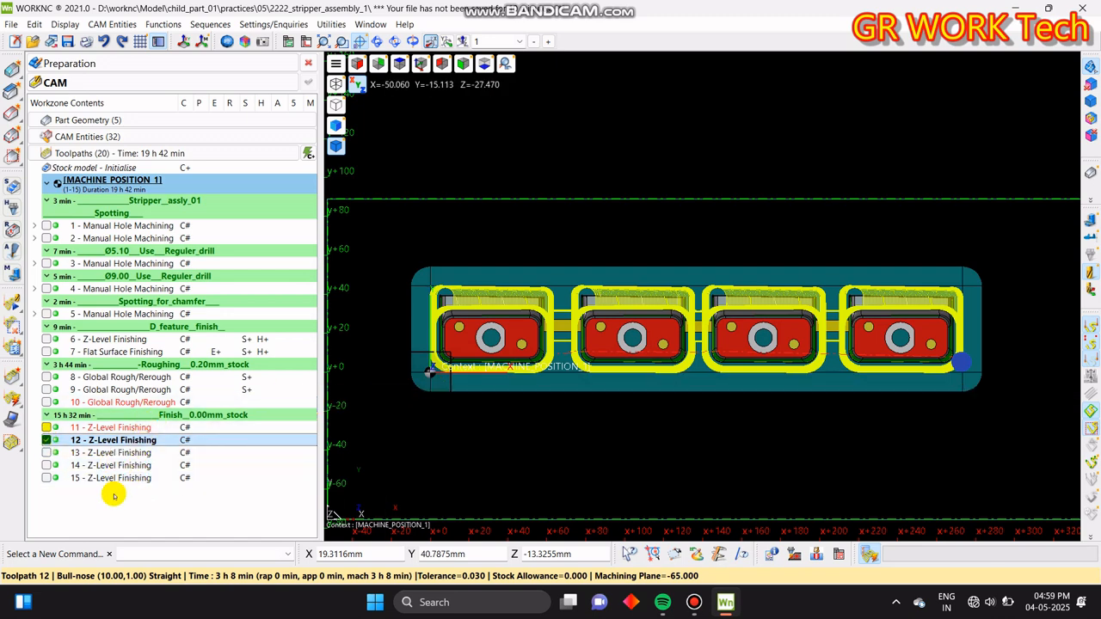
click(16, 327)
click(68, 251)
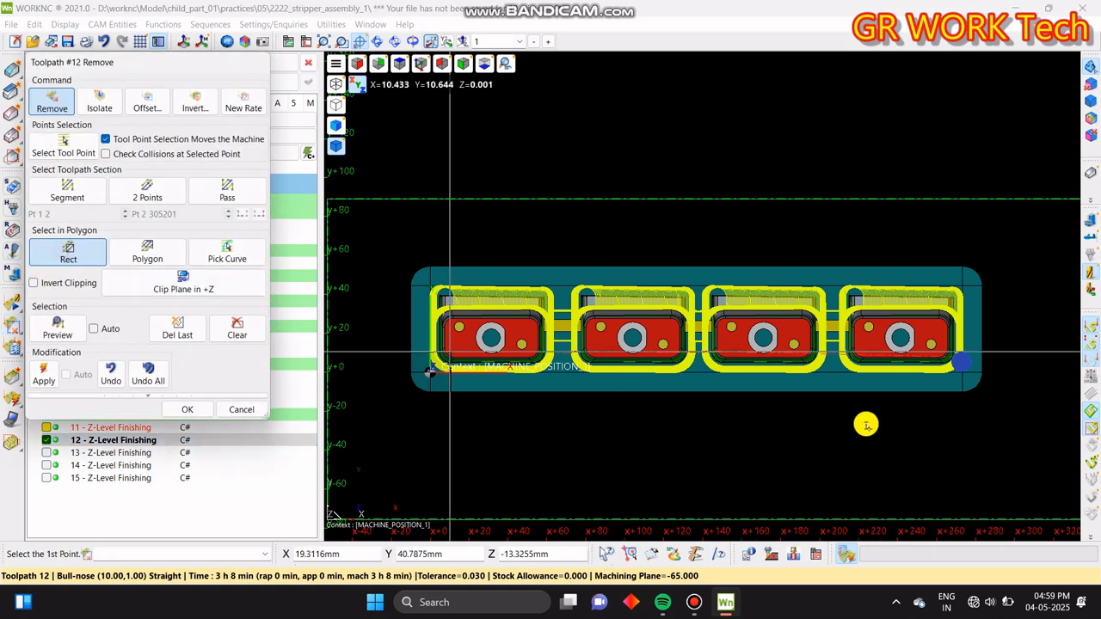
click(1004, 437)
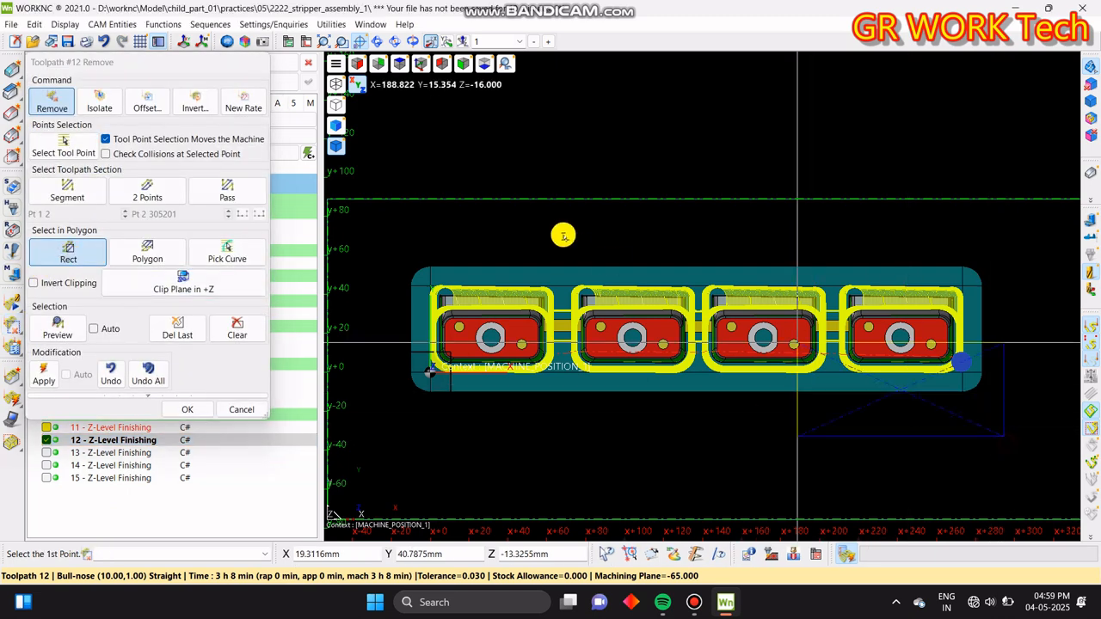
click(564, 175)
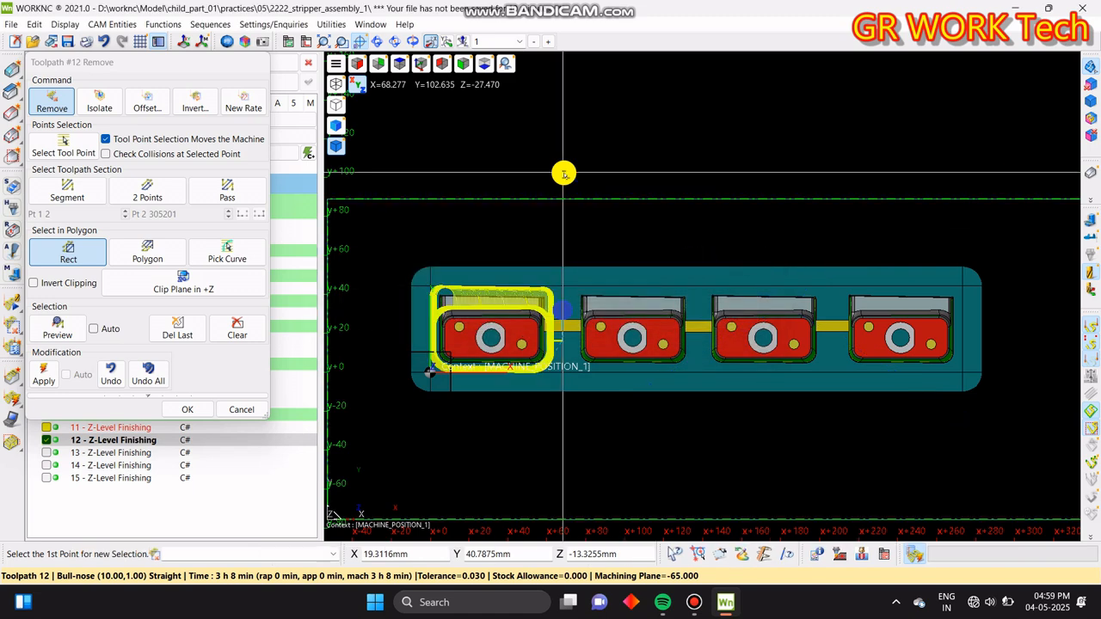
click(193, 411)
- Try removing the toolpath 13 passes around the second block with a rectangular selection, and undo the removal
click(88, 451)
click(47, 452)
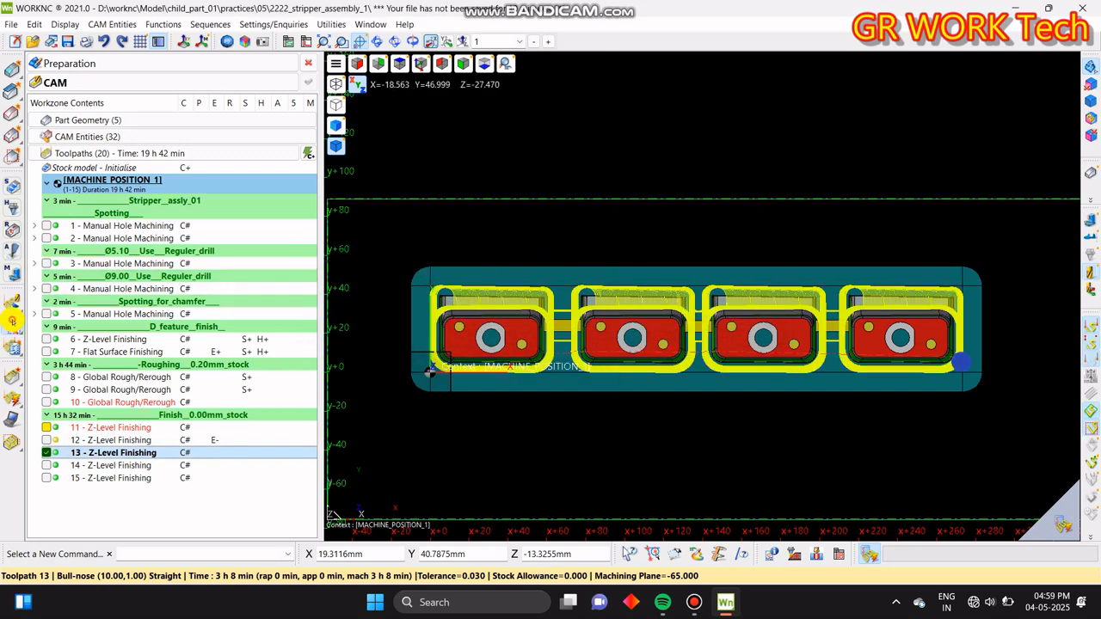
click(12, 320)
click(77, 249)
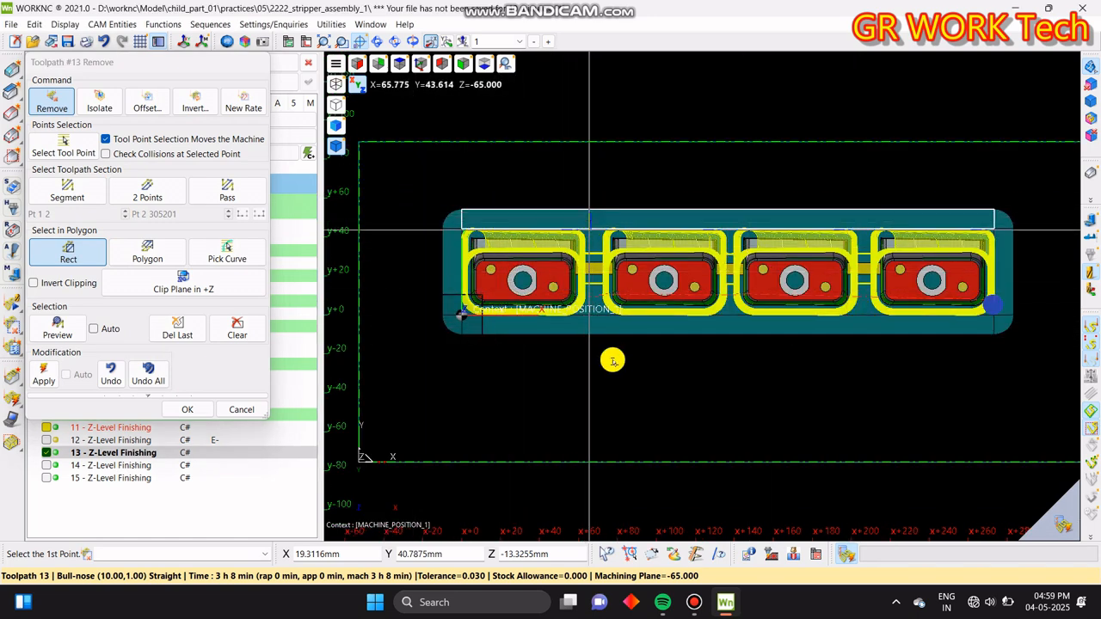
scroll(628, 353, up, 2)
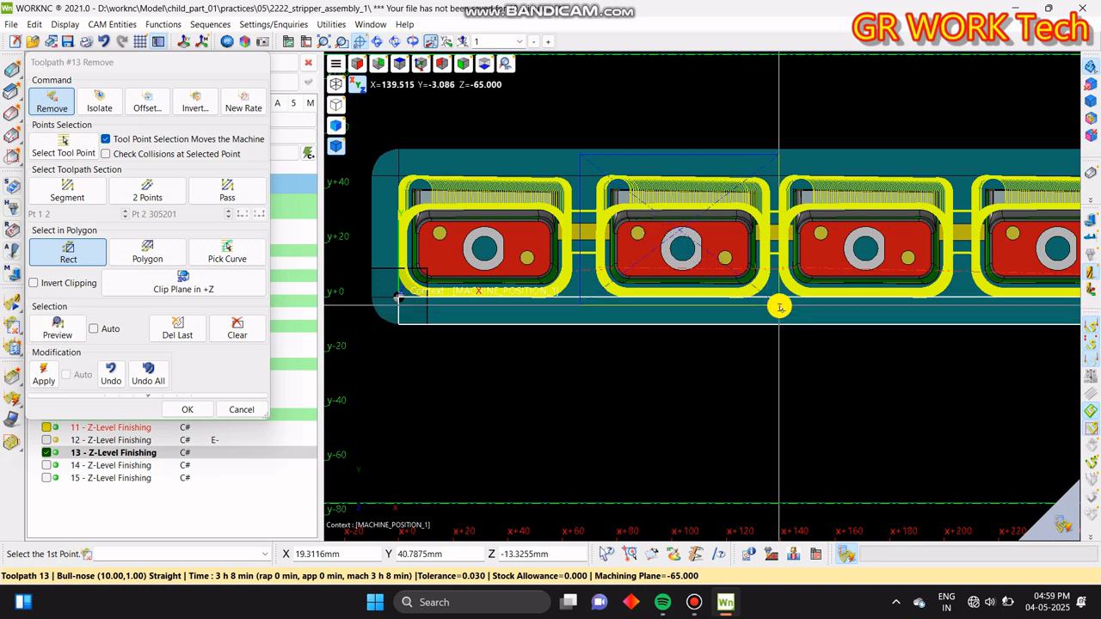
click(774, 311)
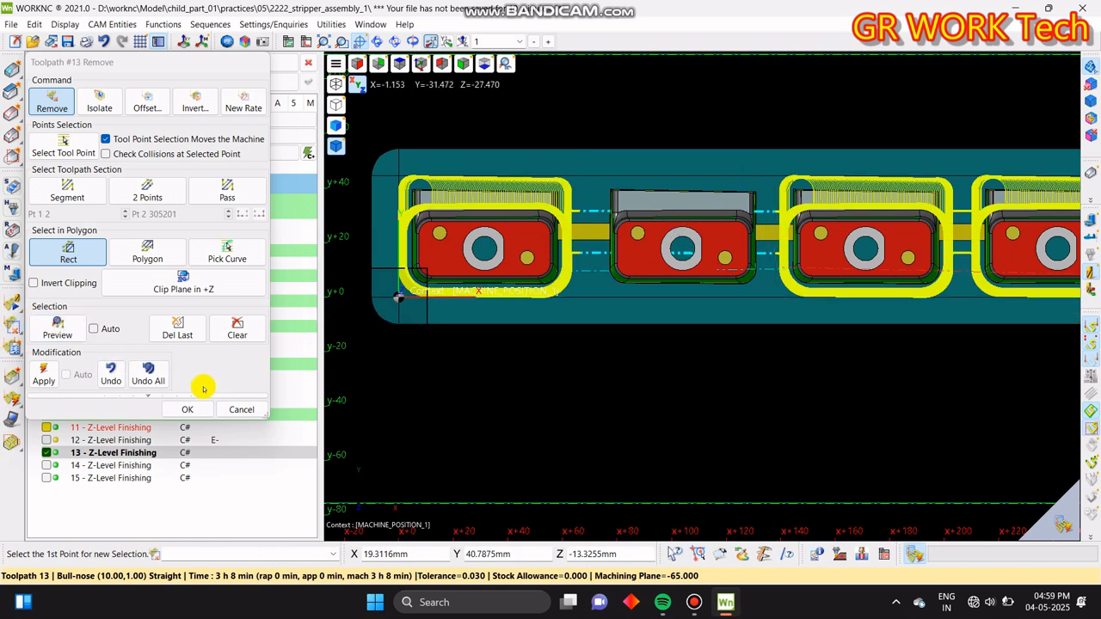
click(106, 375)
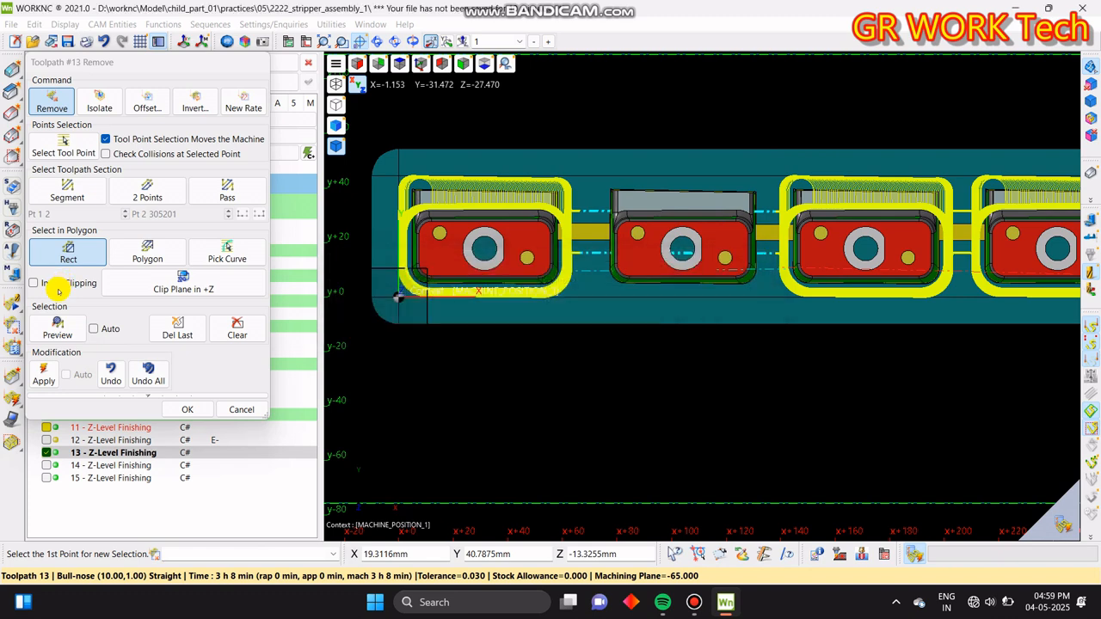
- Enable Invert Clipping and remove all toolpath 13 passes outside a rectangle around the second block
click(63, 283)
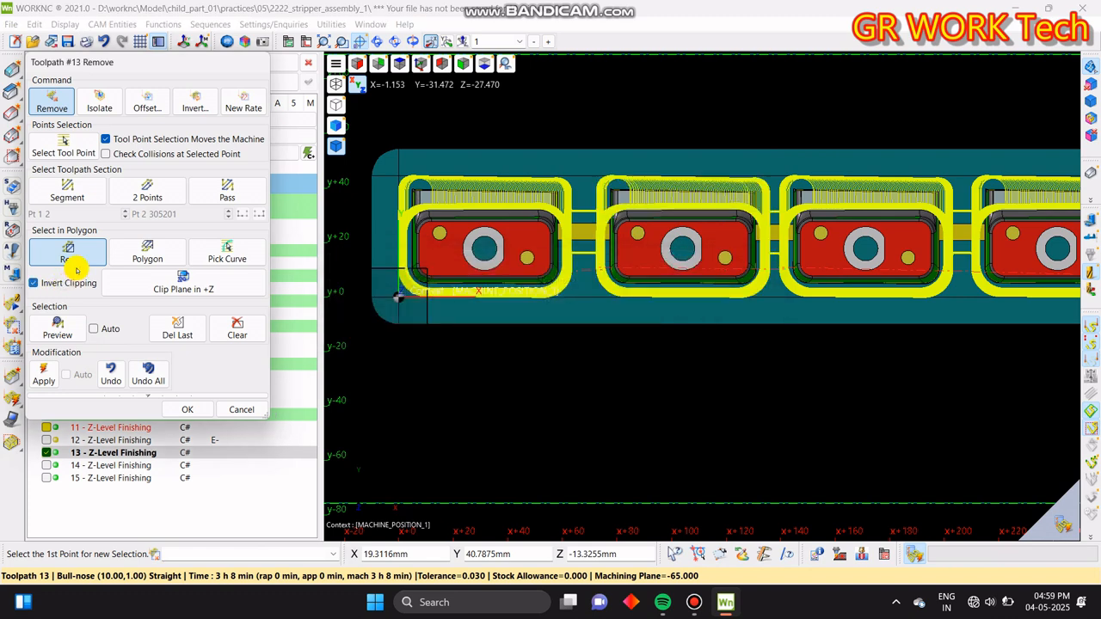
click(585, 133)
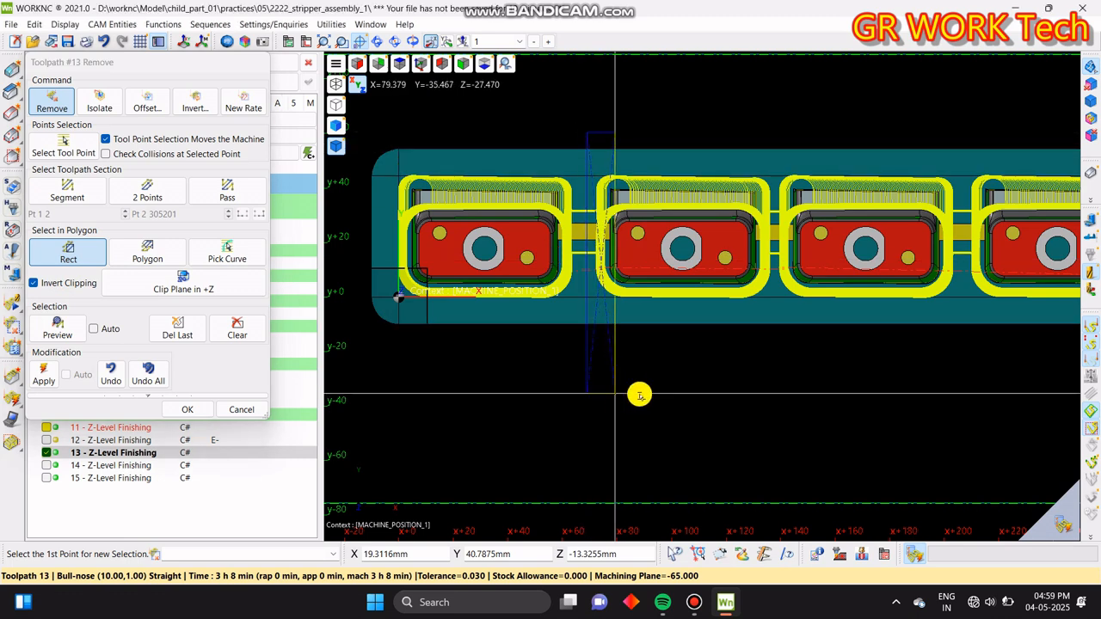
click(774, 325)
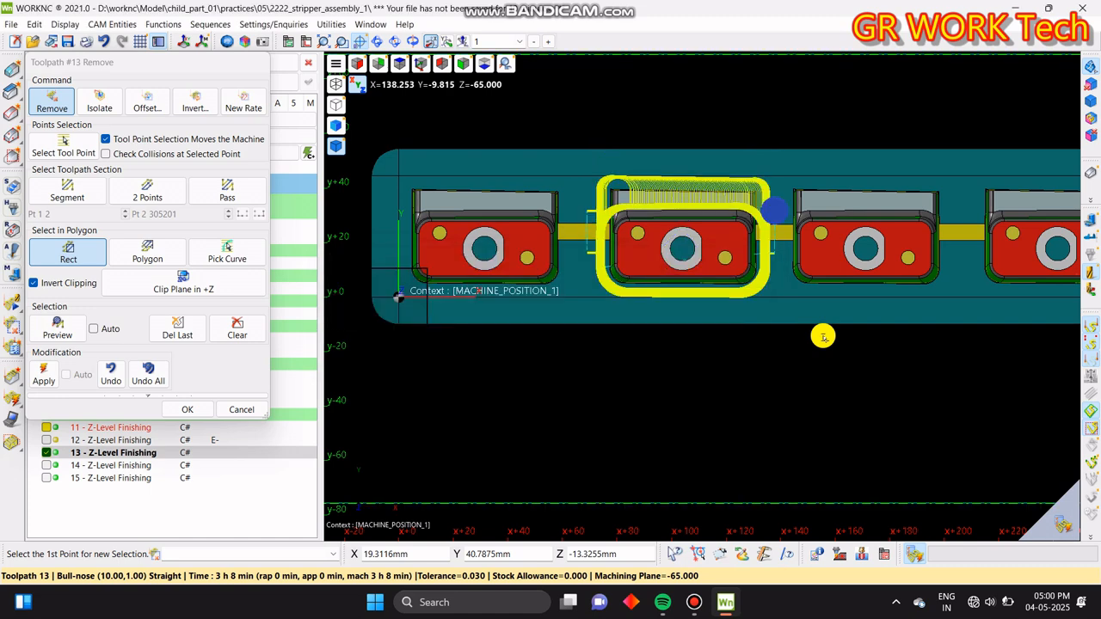
click(190, 410)
- Execute the pending modifications of toolpaths 12 and 13
click(112, 439)
click(1075, 528)
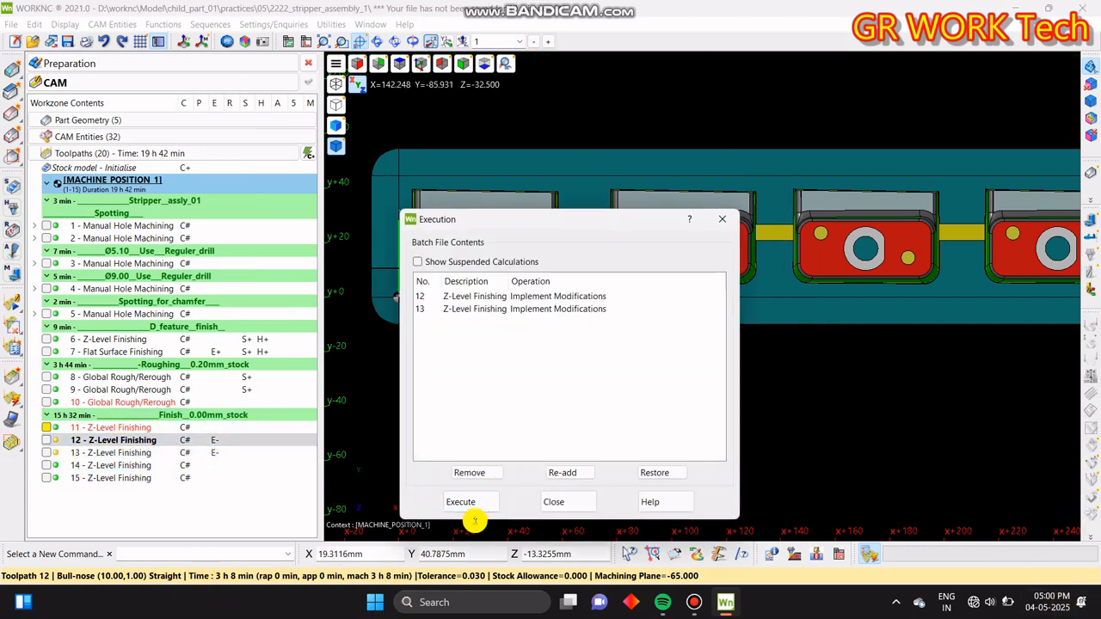
click(471, 502)
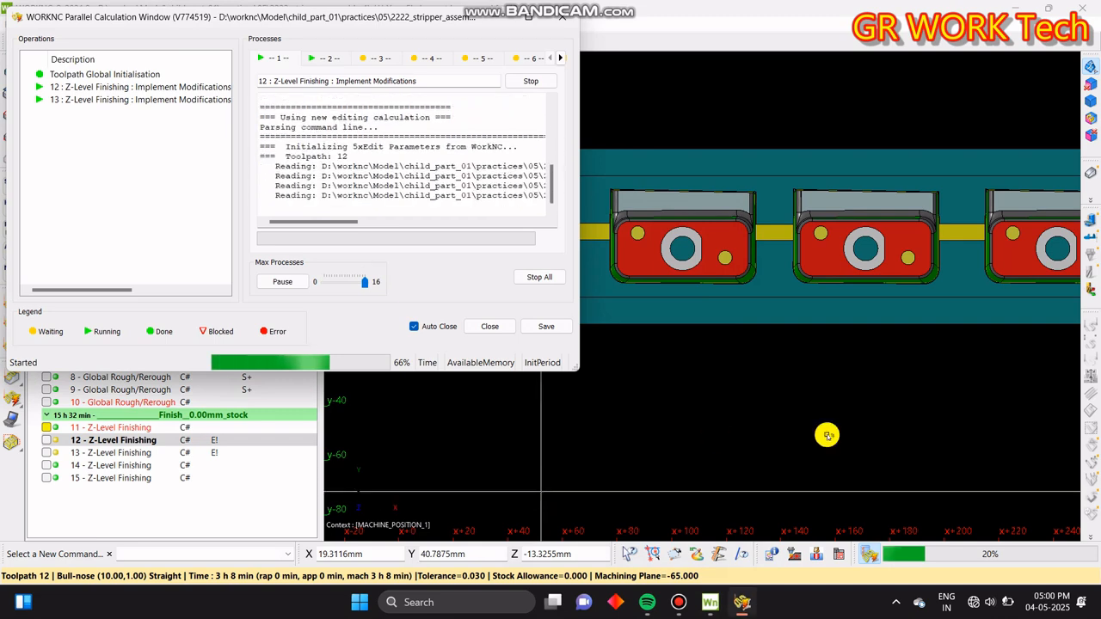
click(867, 410)
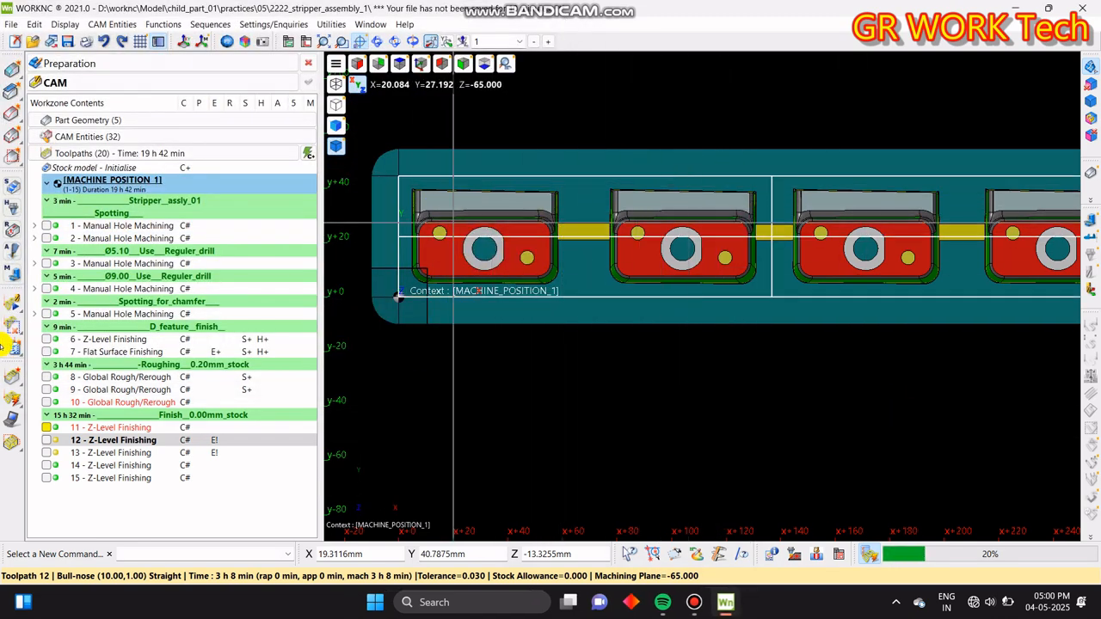
- Show the edited toolpaths 12 and 13 in turn to check which block's passes each one keeps
click(41, 442)
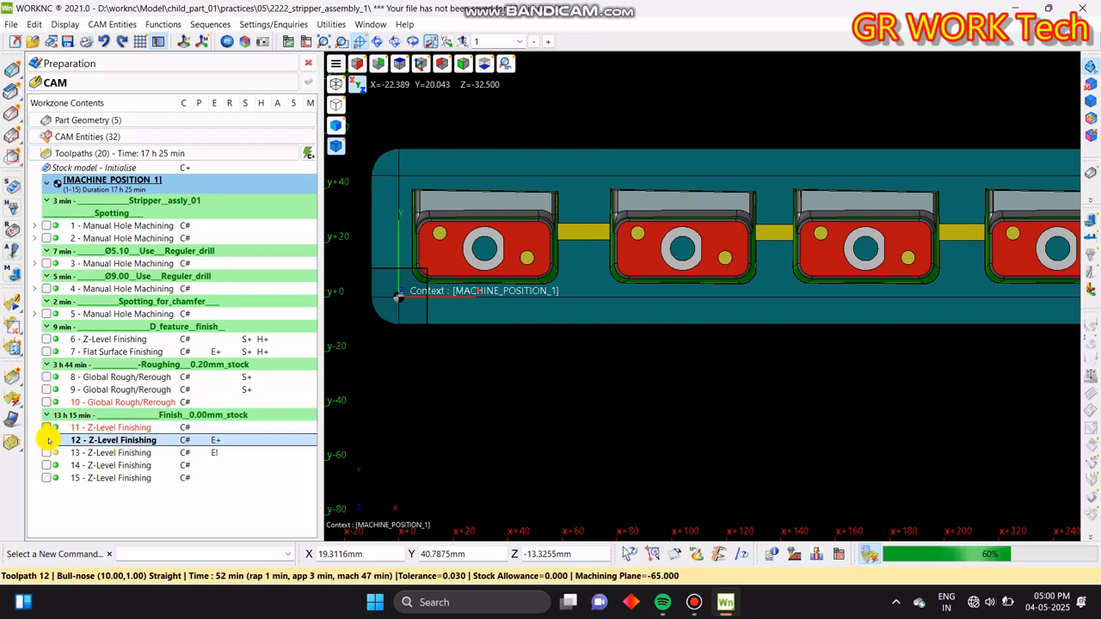
click(49, 440)
click(49, 452)
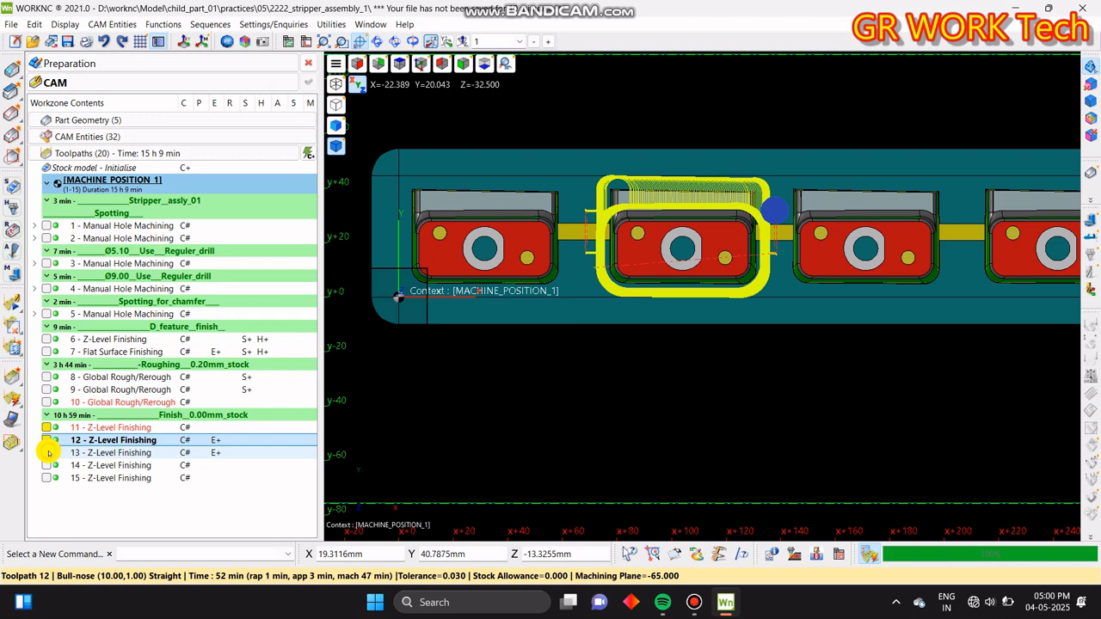
click(49, 452)
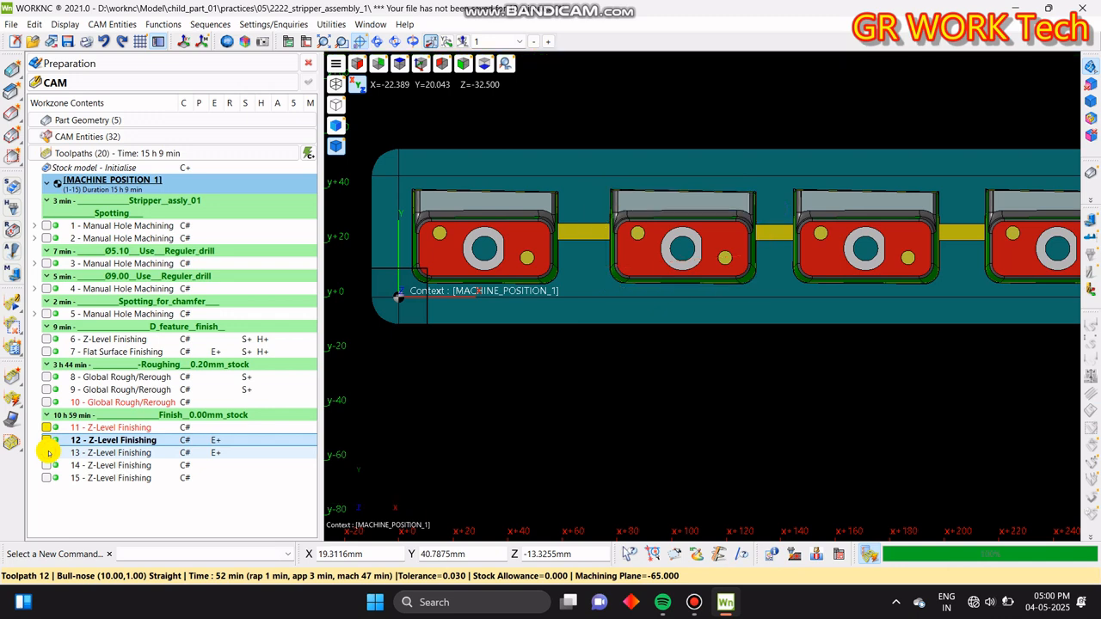
- Restore the initial toolpaths of 12 and 13, and briefly display toolpath 12 to check its passes
right_click(130, 453)
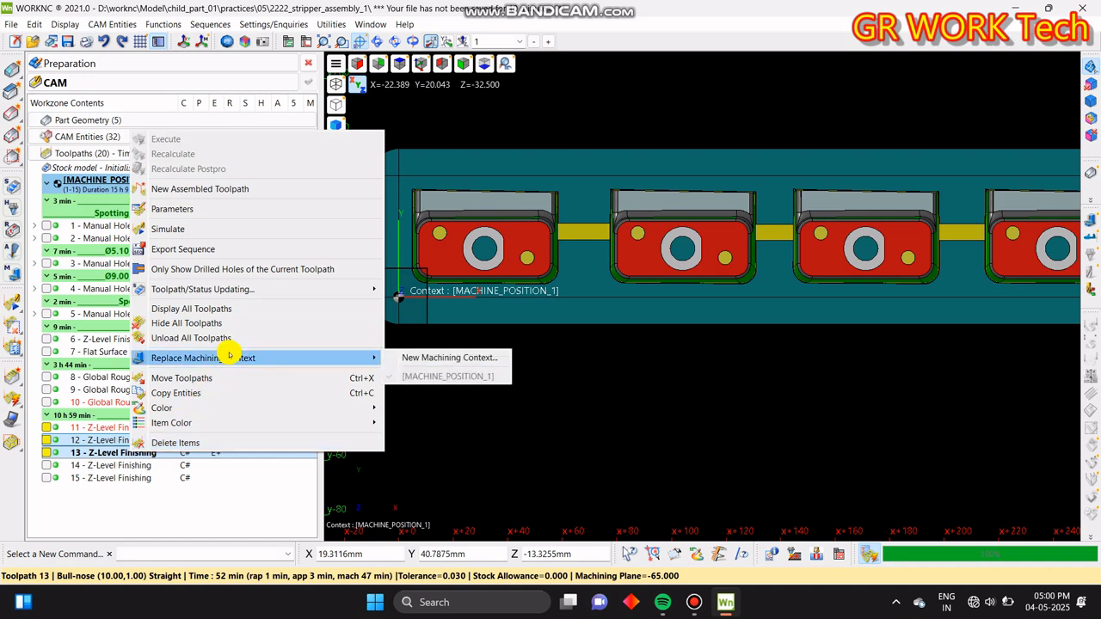
mouse_move(272, 294)
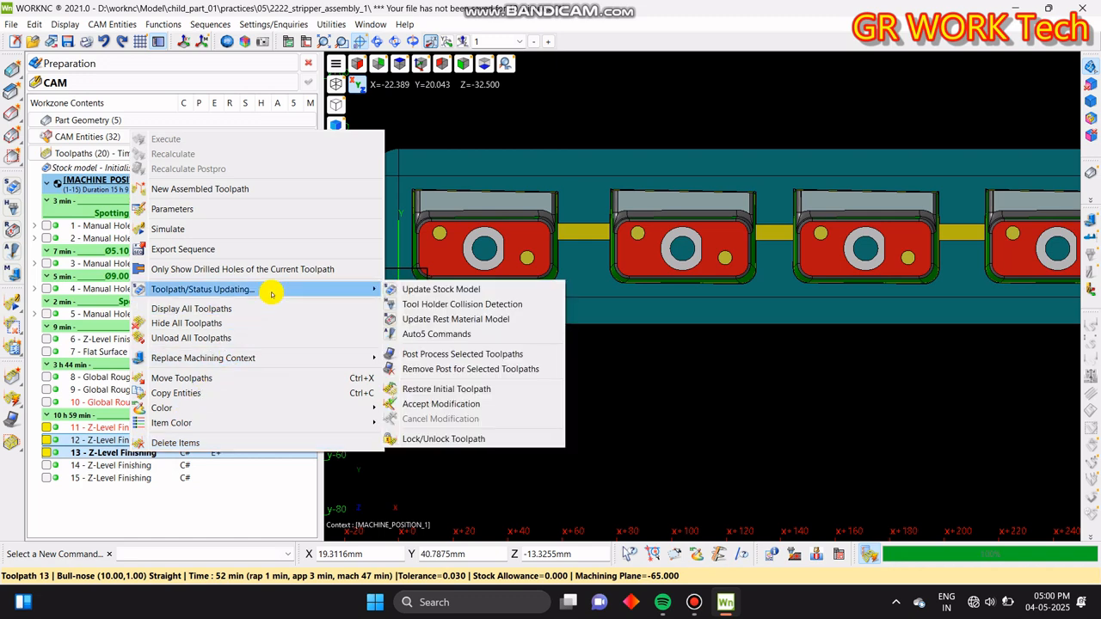
click(429, 392)
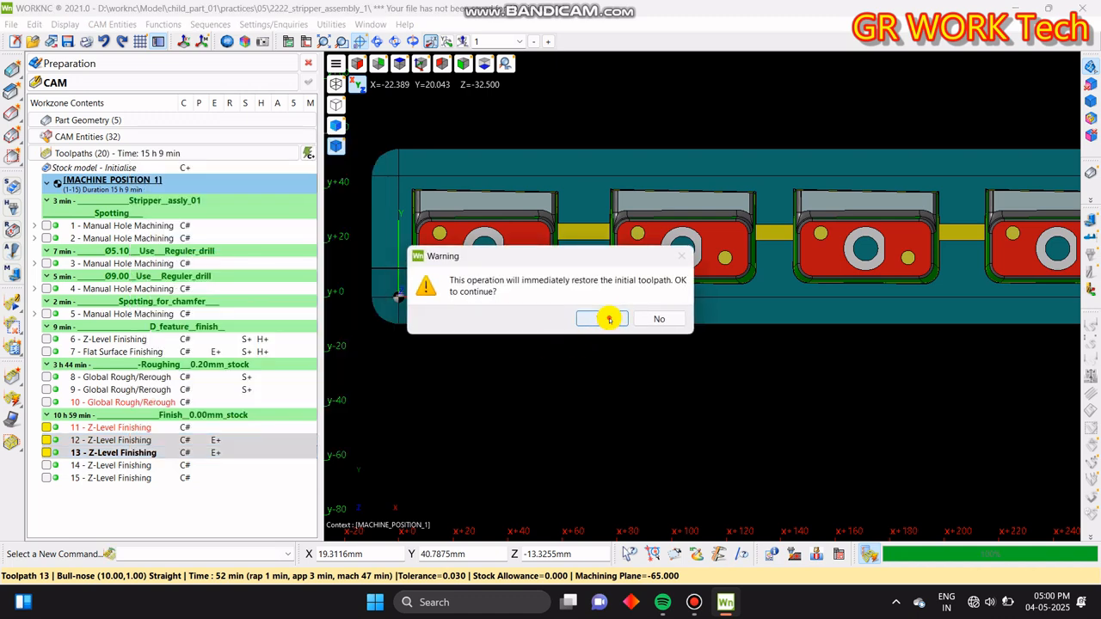
click(609, 319)
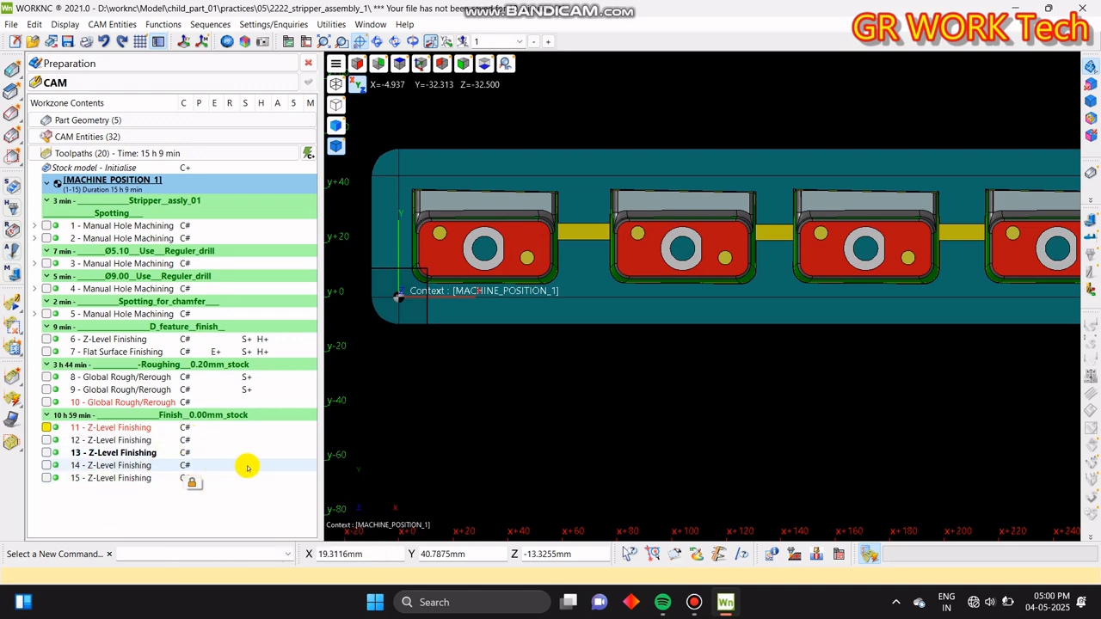
click(46, 440)
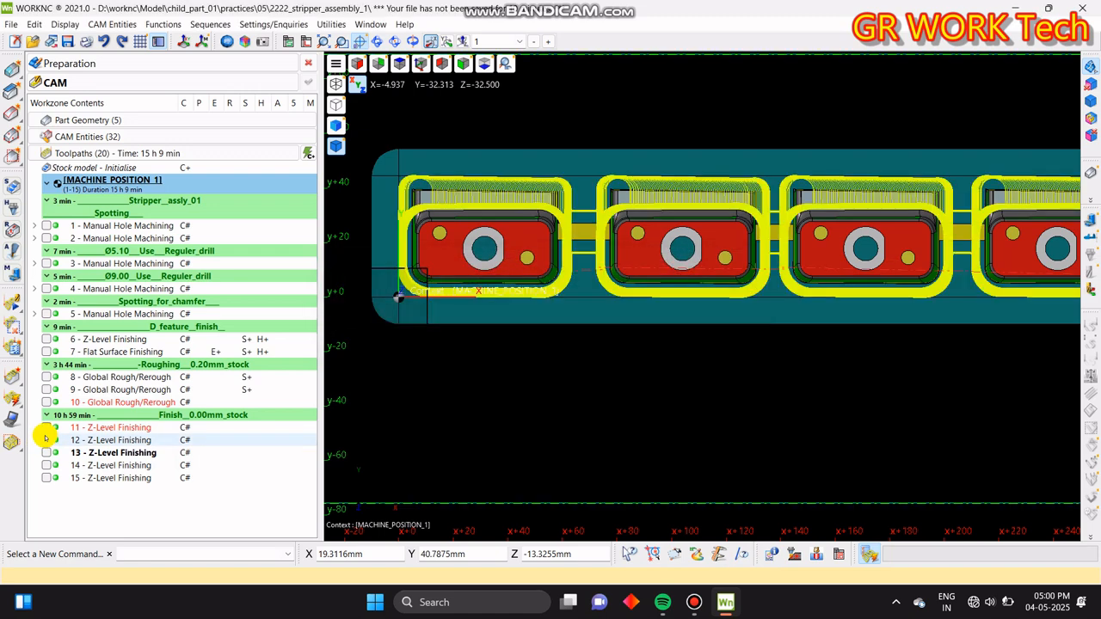
click(45, 438)
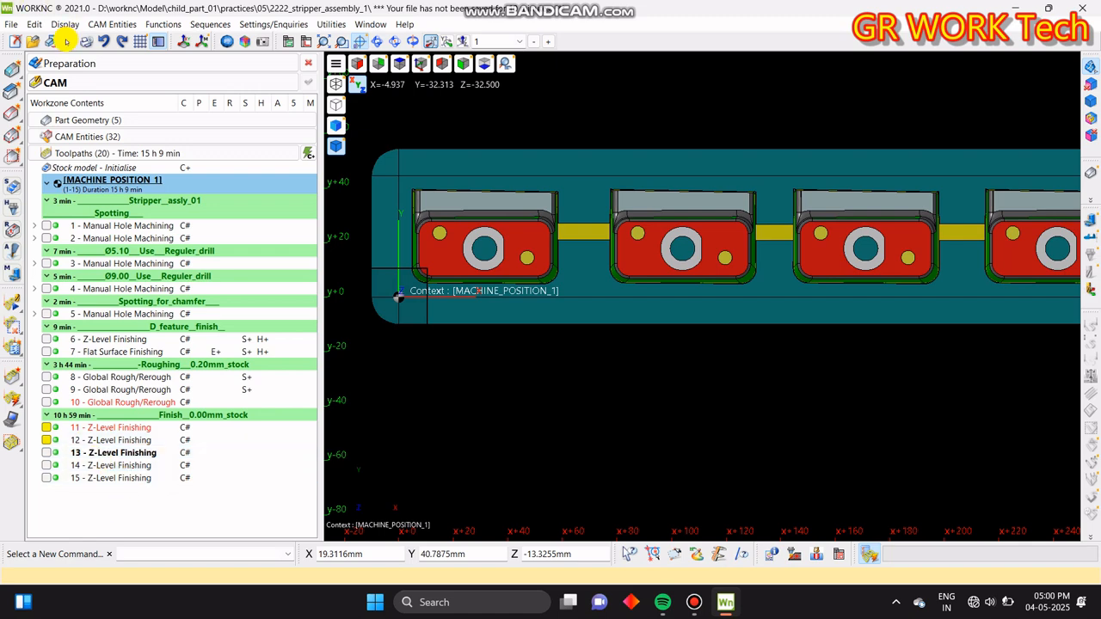
- Save the workzone and reload 2222_stripper_assembly_1 from the recent workzones
click(66, 42)
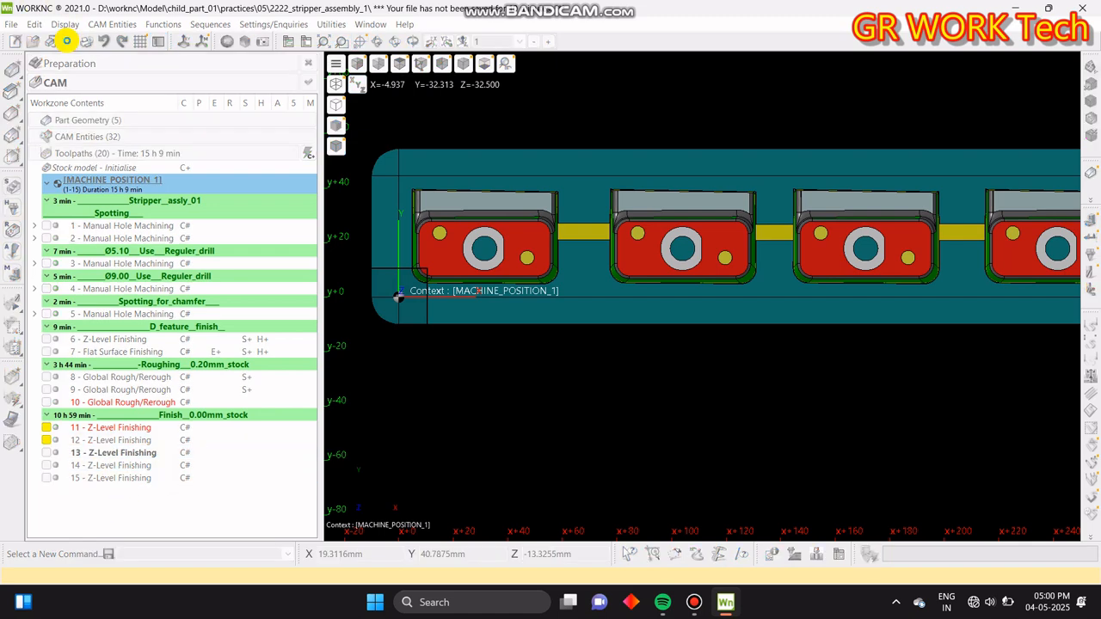
click(14, 41)
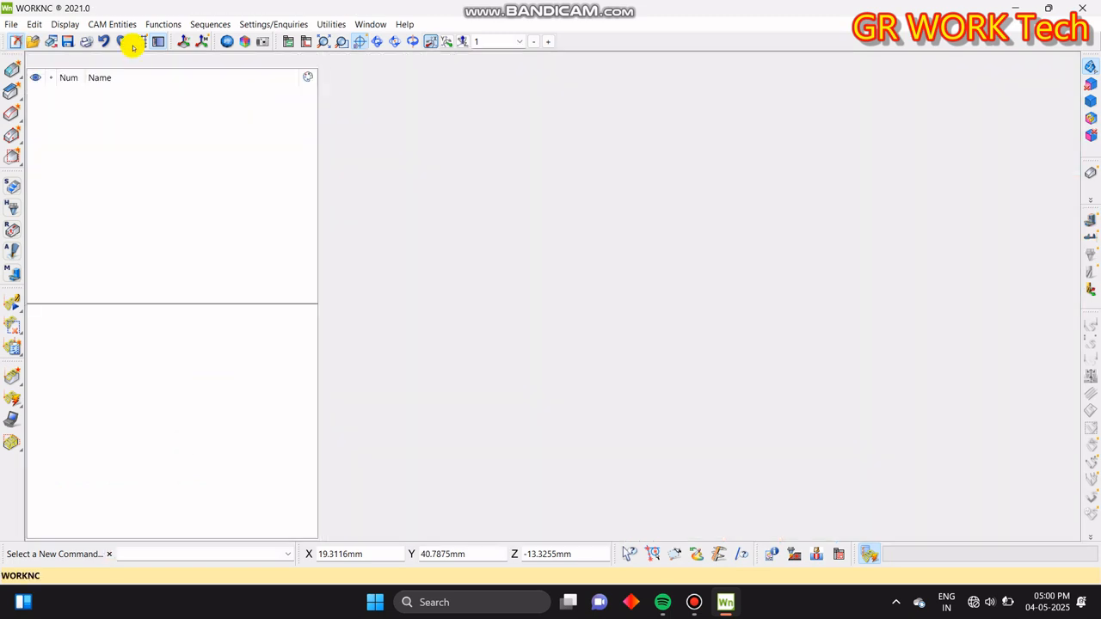
click(398, 188)
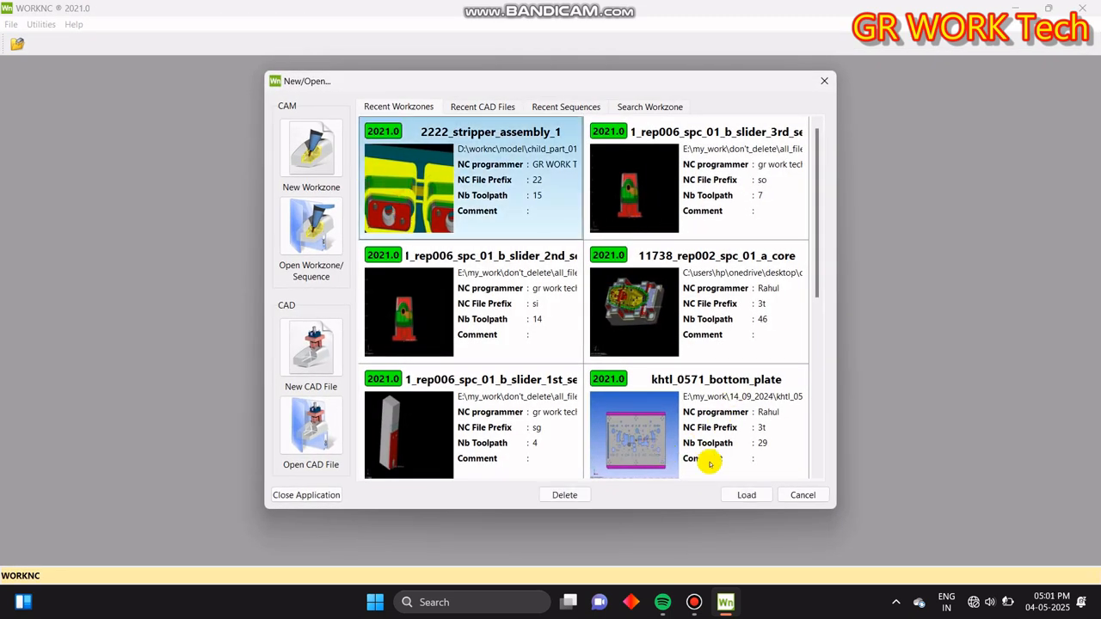
click(743, 495)
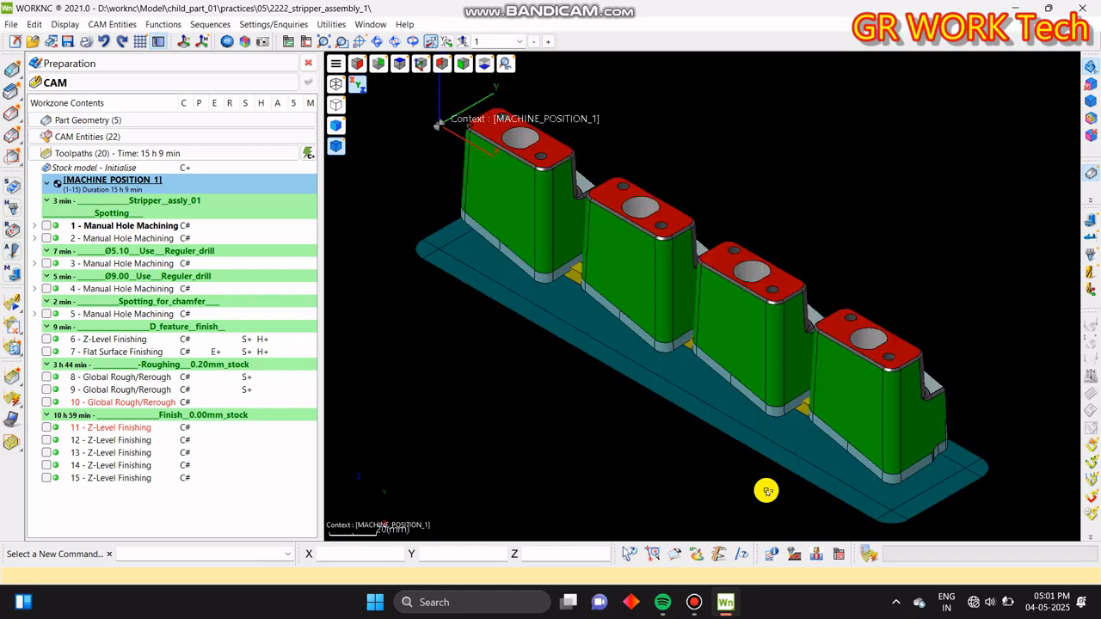
- Trim Z-Level Finishing toolpath 12 to the block nearest the origin by removing everything outside a rectangle around it, using inverted clipping
key(z)
middle_drag(654, 396, 689, 396)
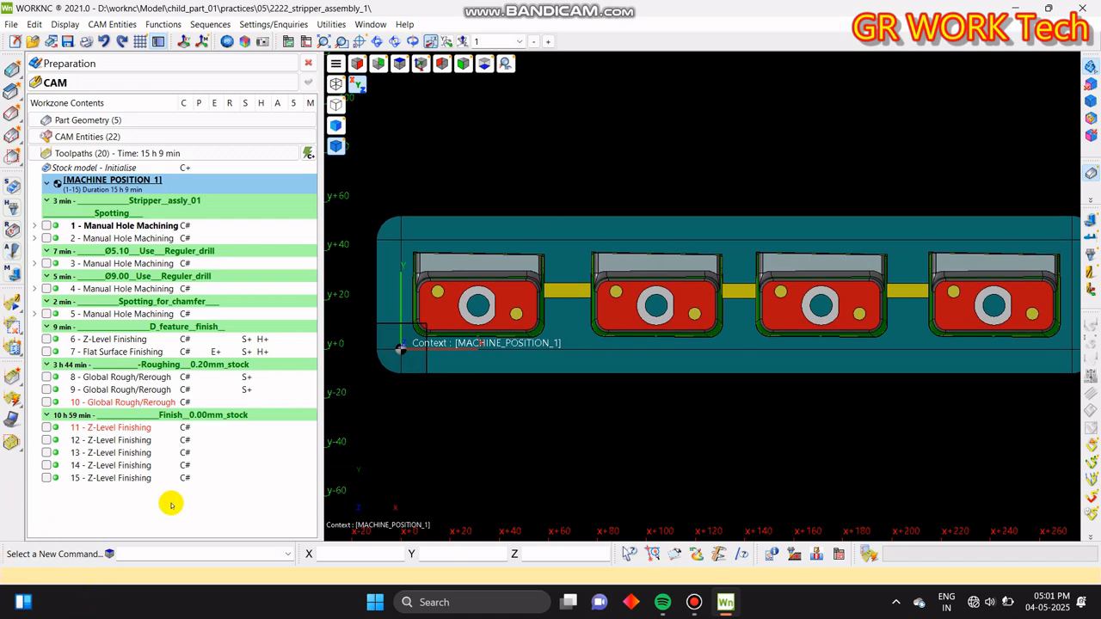
scroll(641, 340, down, 2)
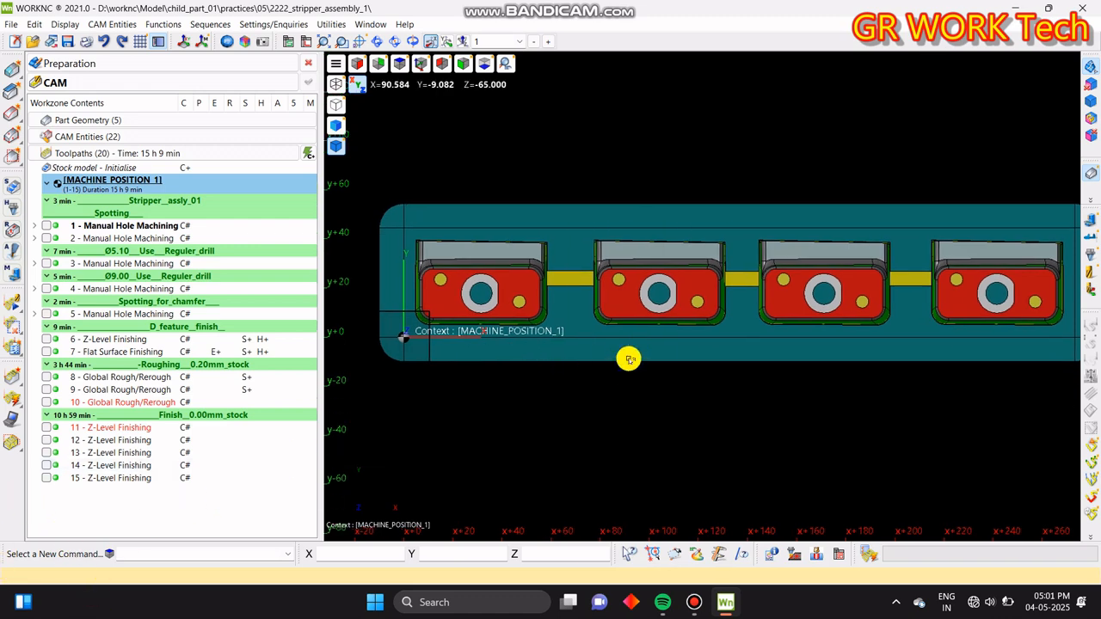
scroll(589, 339, up, 2)
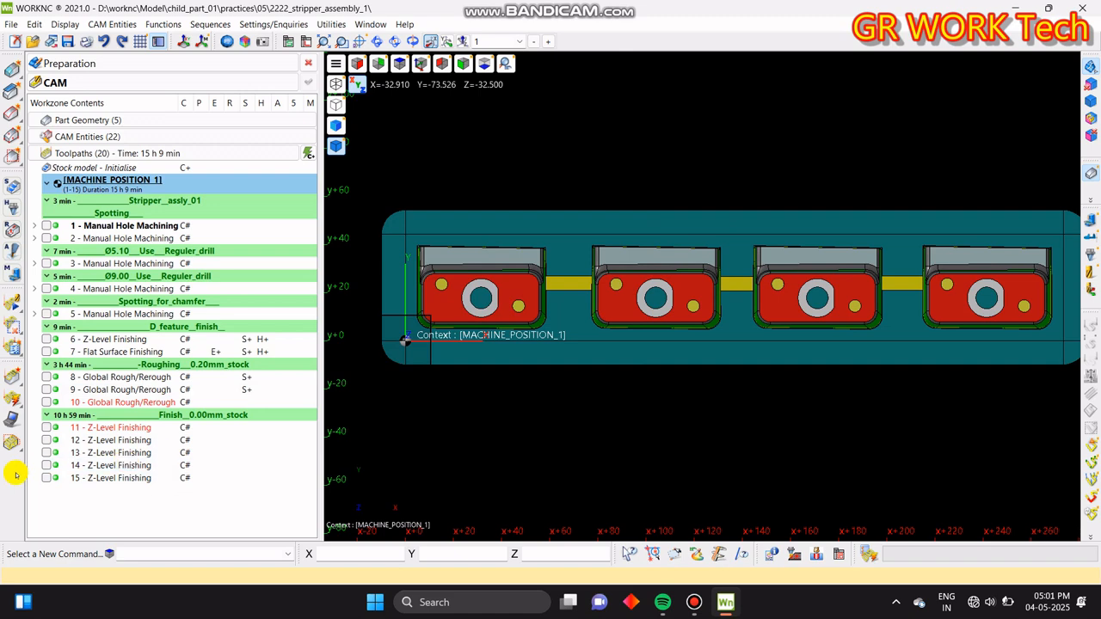
click(108, 440)
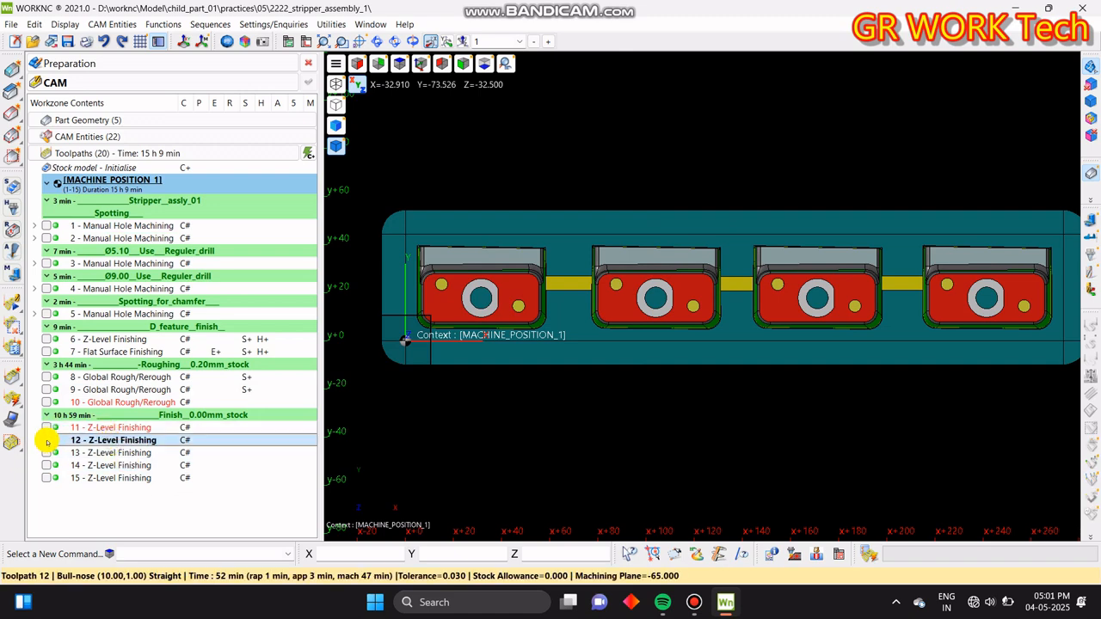
double_click(174, 441)
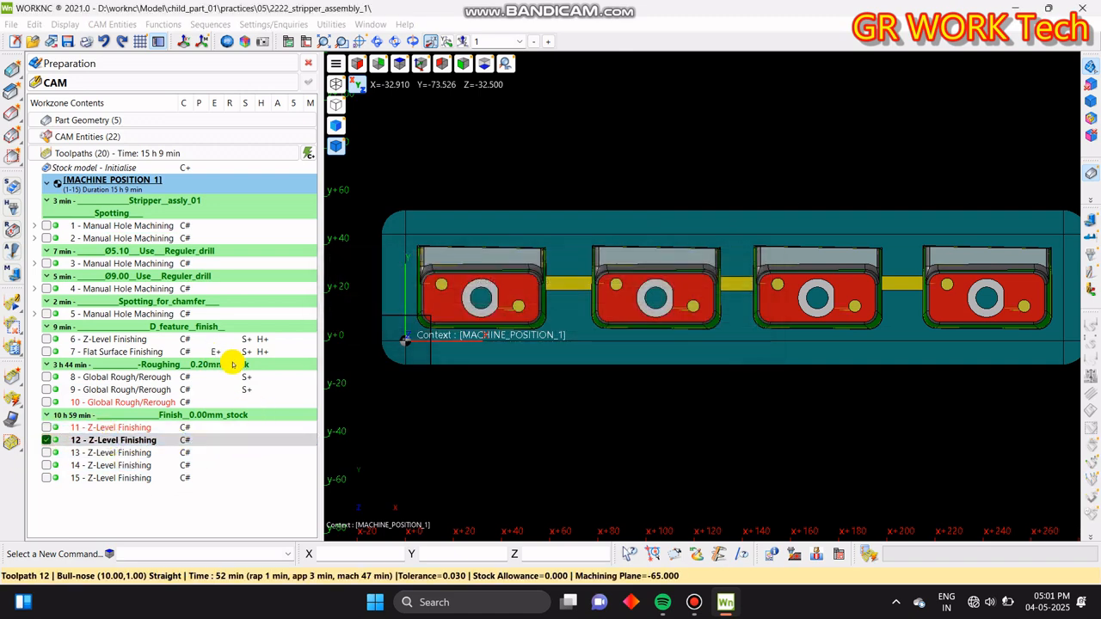
click(15, 328)
click(91, 257)
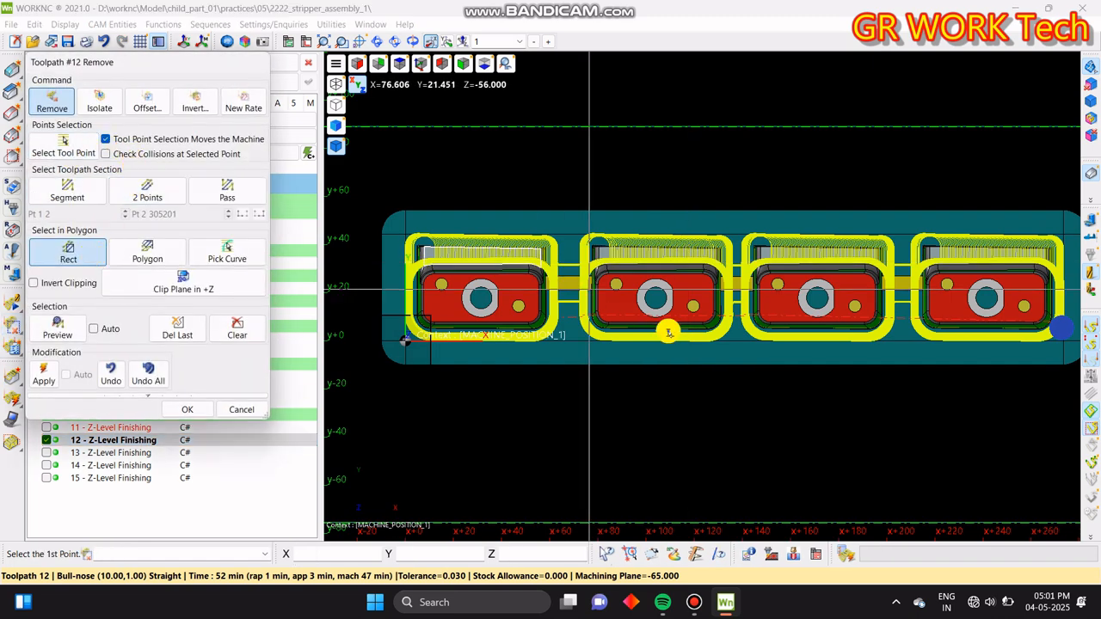
scroll(411, 202, down, 3)
click(64, 283)
scroll(521, 310, up, 3)
drag(465, 215, 666, 400)
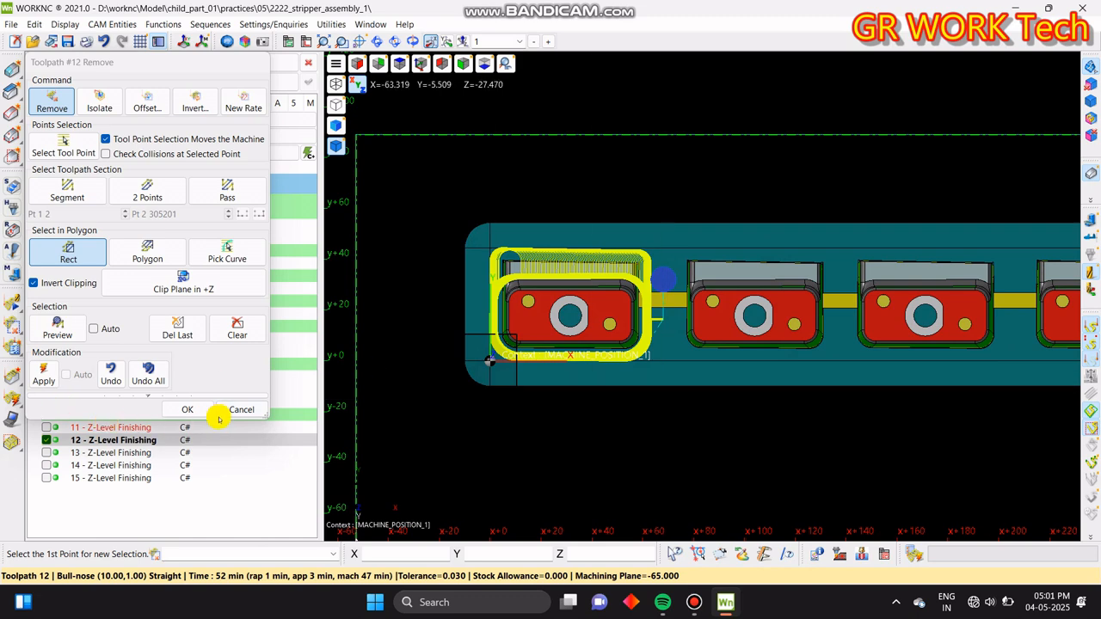
click(188, 409)
- Trim toolpath 13 to the second block from the origin by removing all passes outside a rectangle with inverted clipping
click(93, 453)
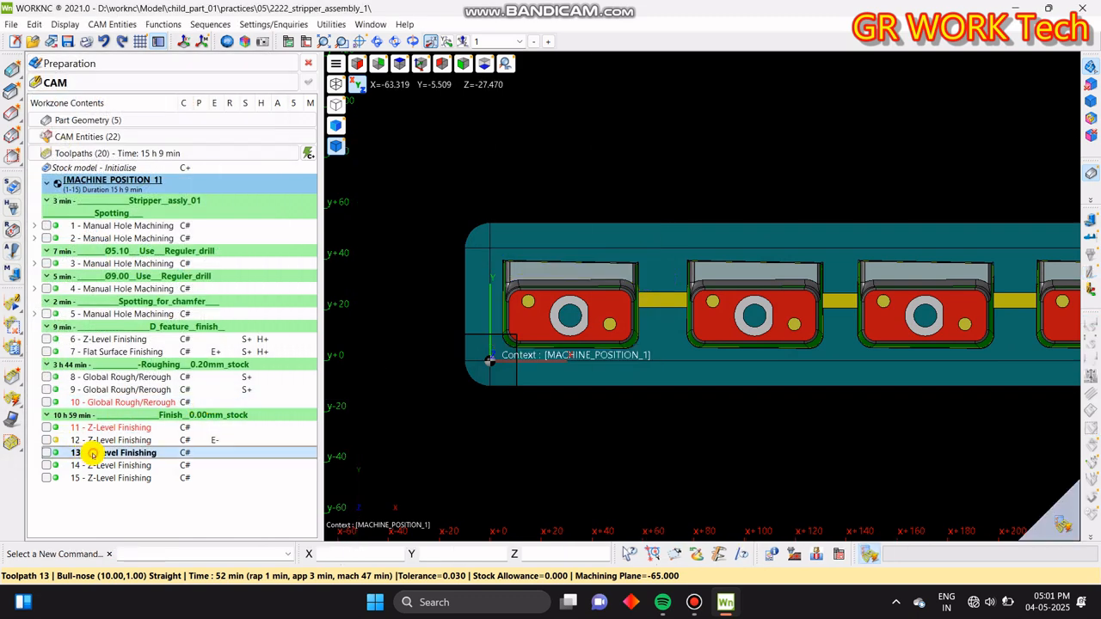
click(48, 452)
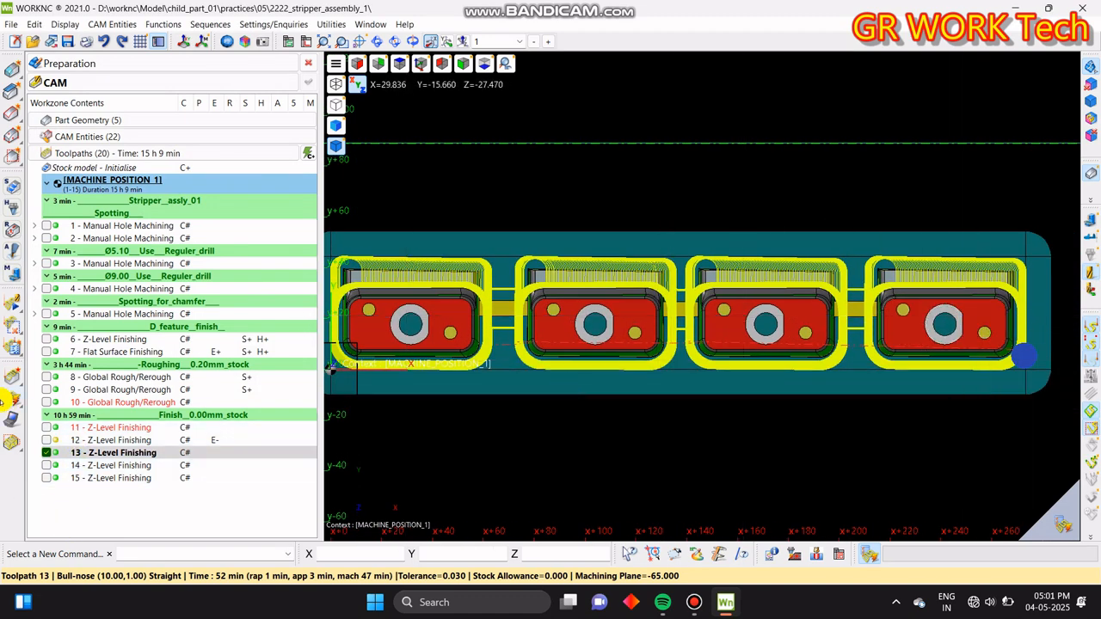
click(7, 328)
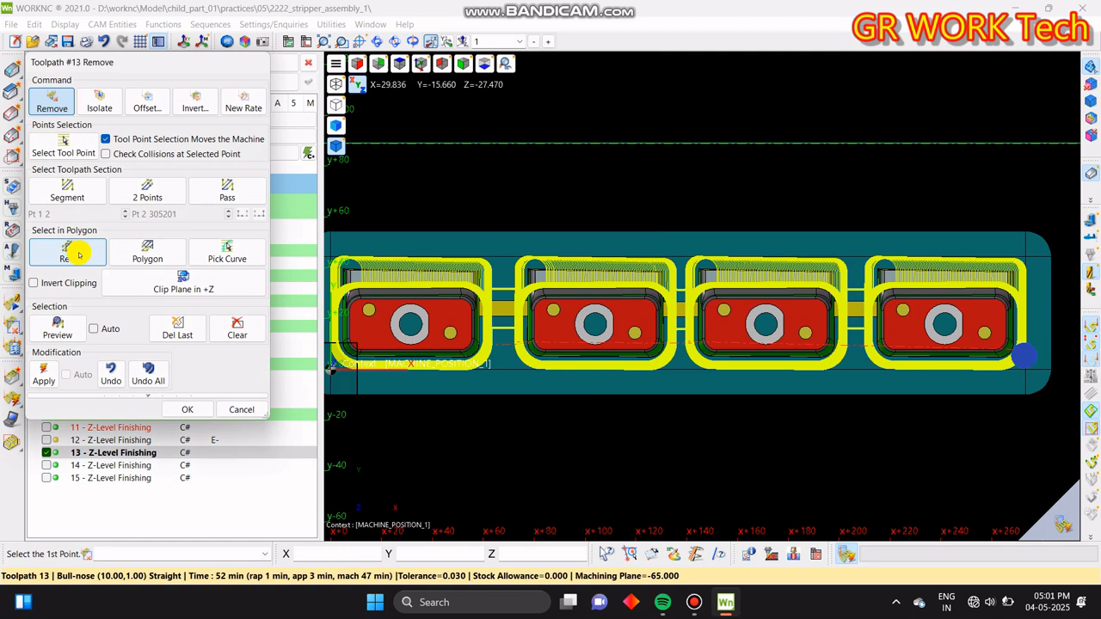
click(65, 282)
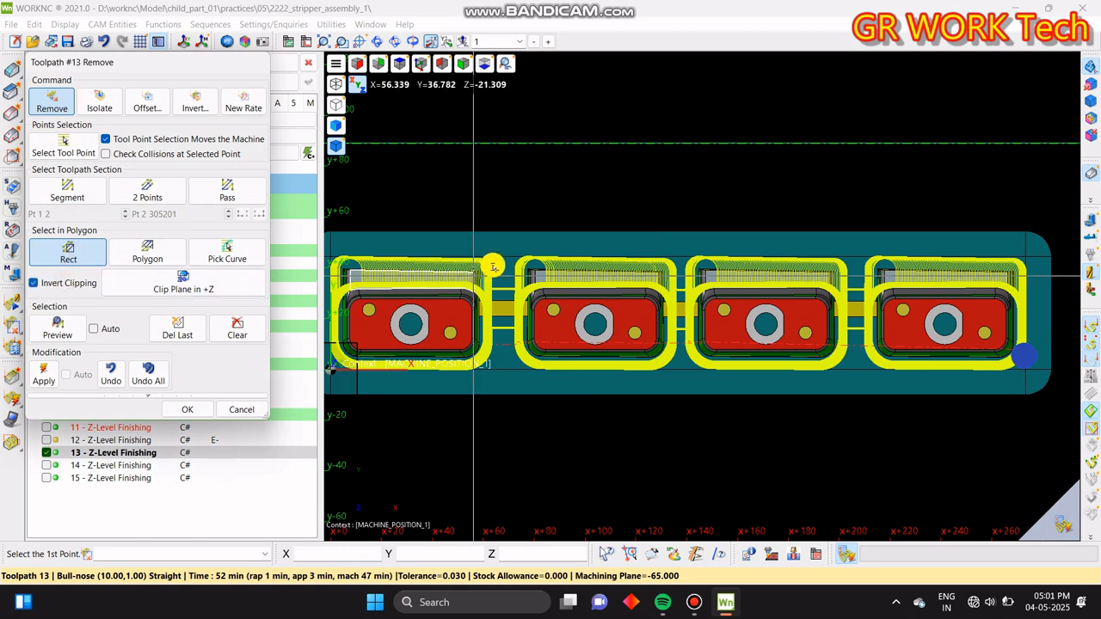
click(498, 244)
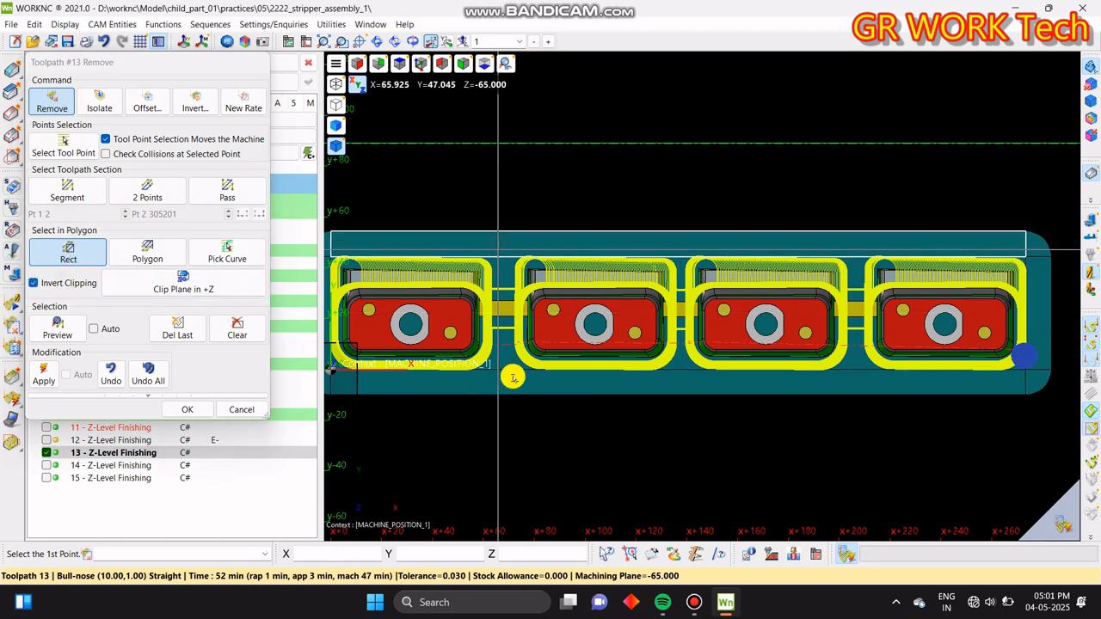
click(674, 392)
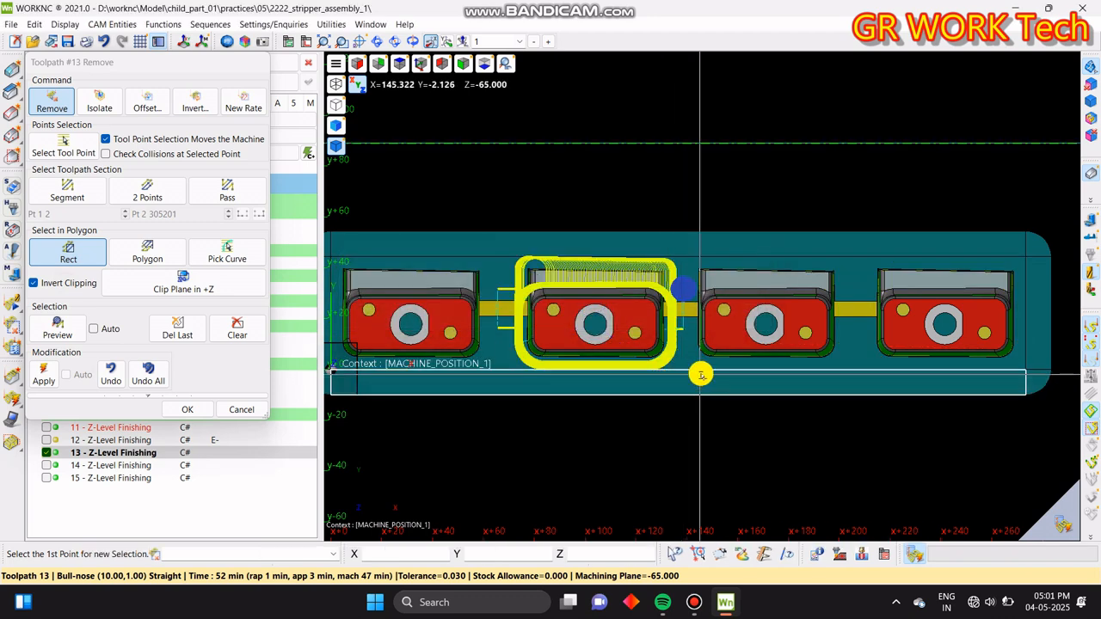
click(194, 410)
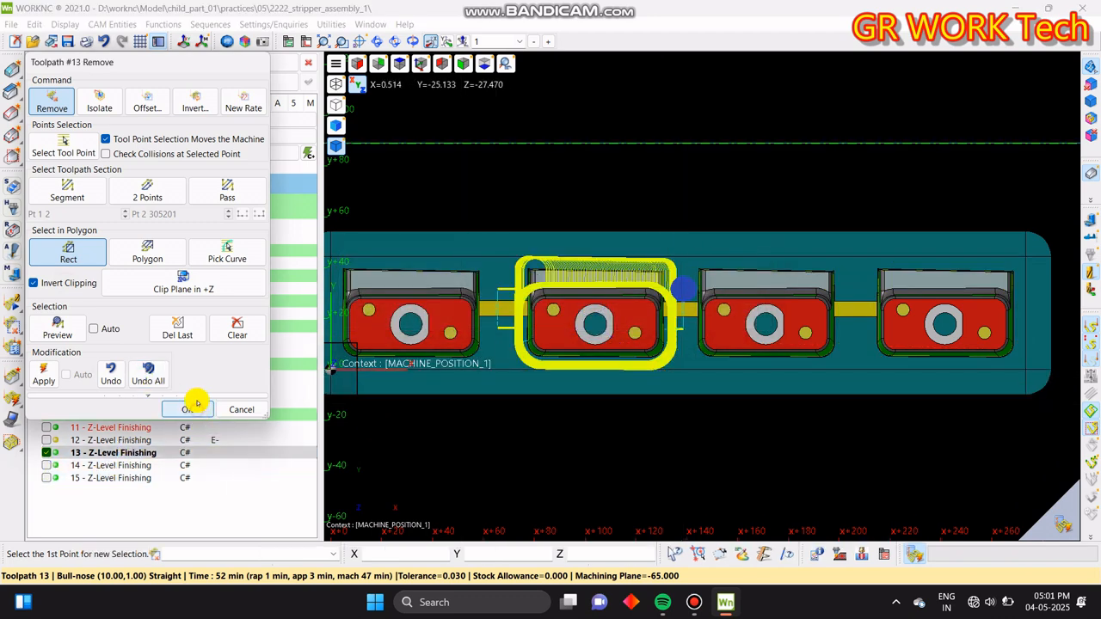
- Trim toolpath 14 to the third block from the origin by removing all passes outside a rectangle with inverted clipping
click(45, 465)
click(46, 466)
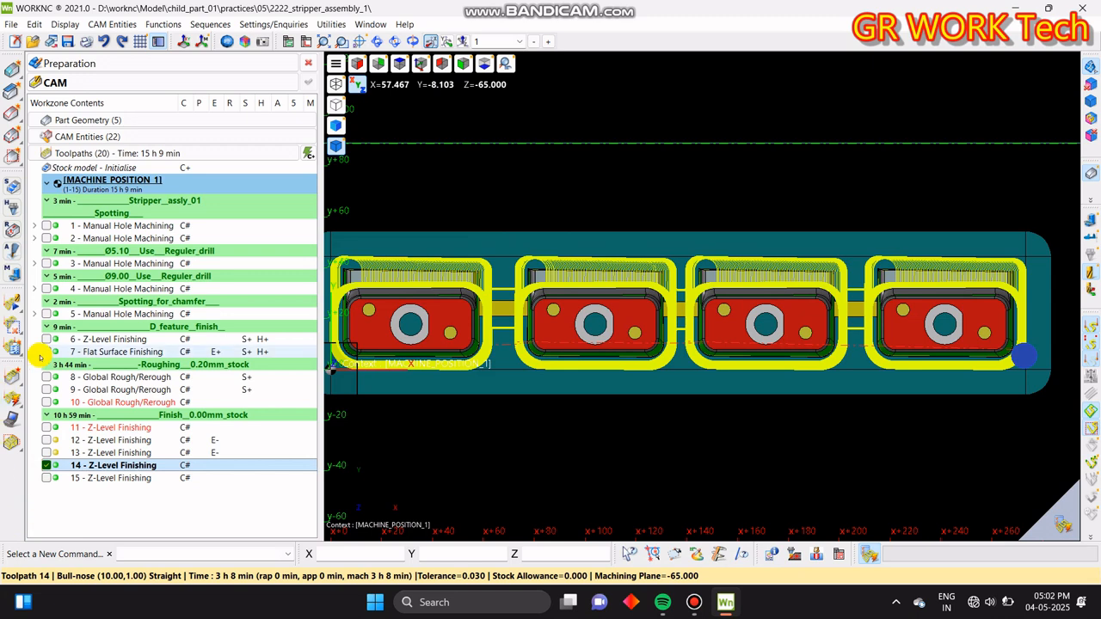
click(13, 325)
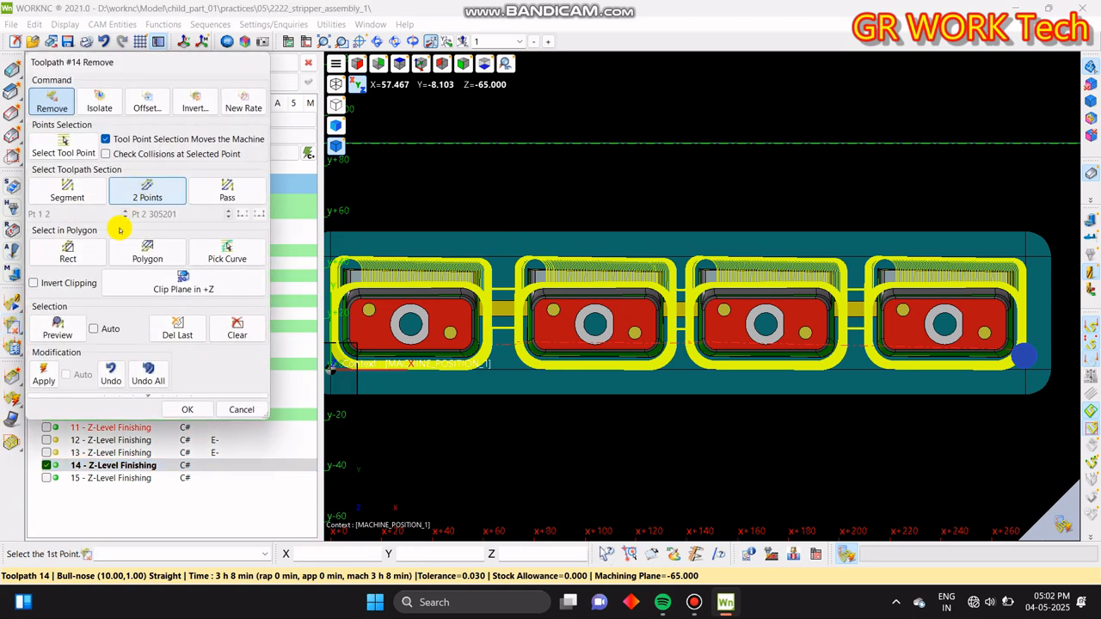
click(79, 282)
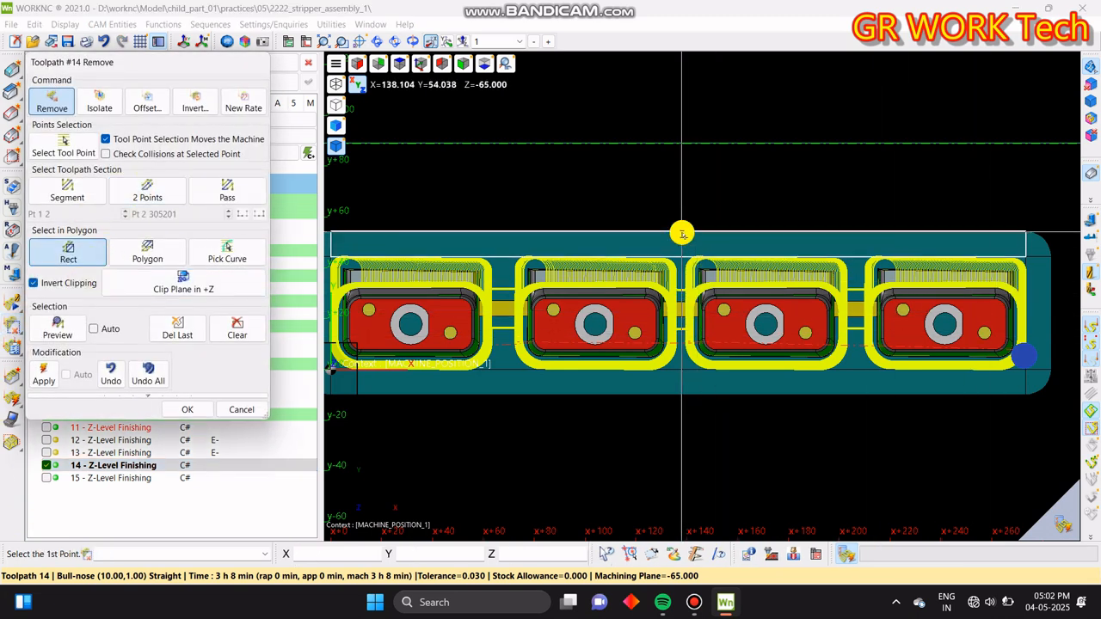
drag(680, 234, 860, 396)
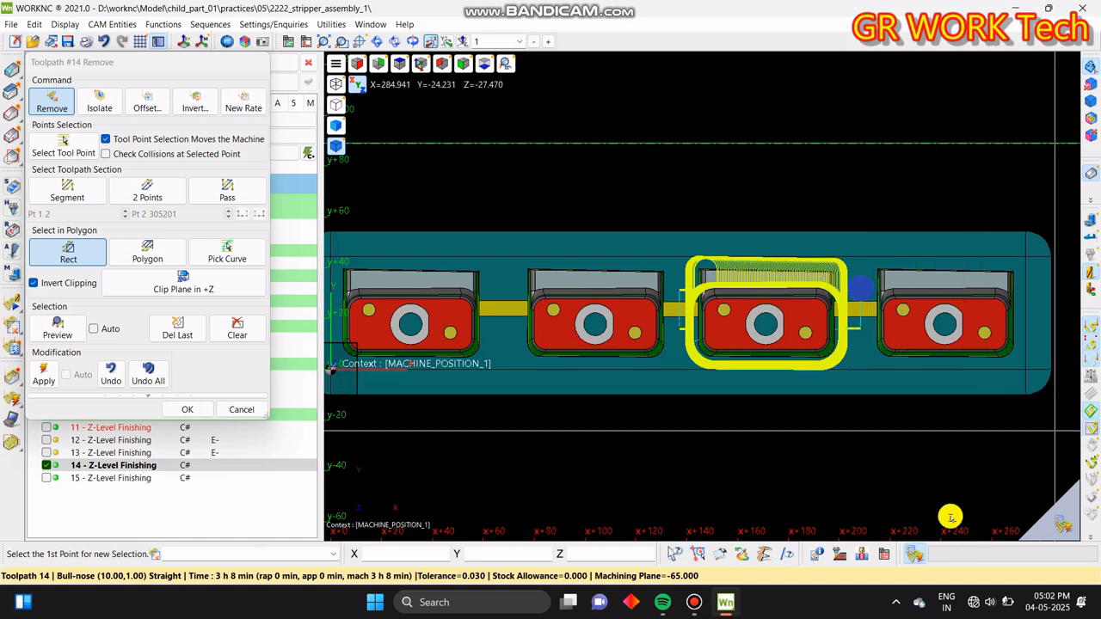
click(190, 412)
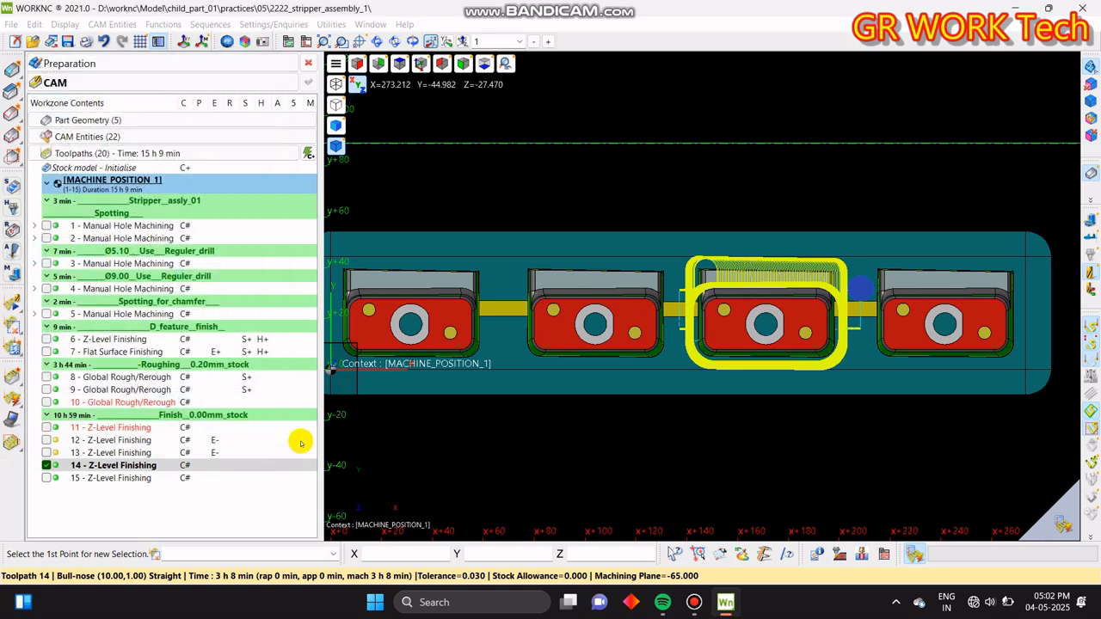
- Trim toolpath 15 to the fourth block from the origin with an inverted rectangular clipping, using automatic preview of the selection
click(138, 477)
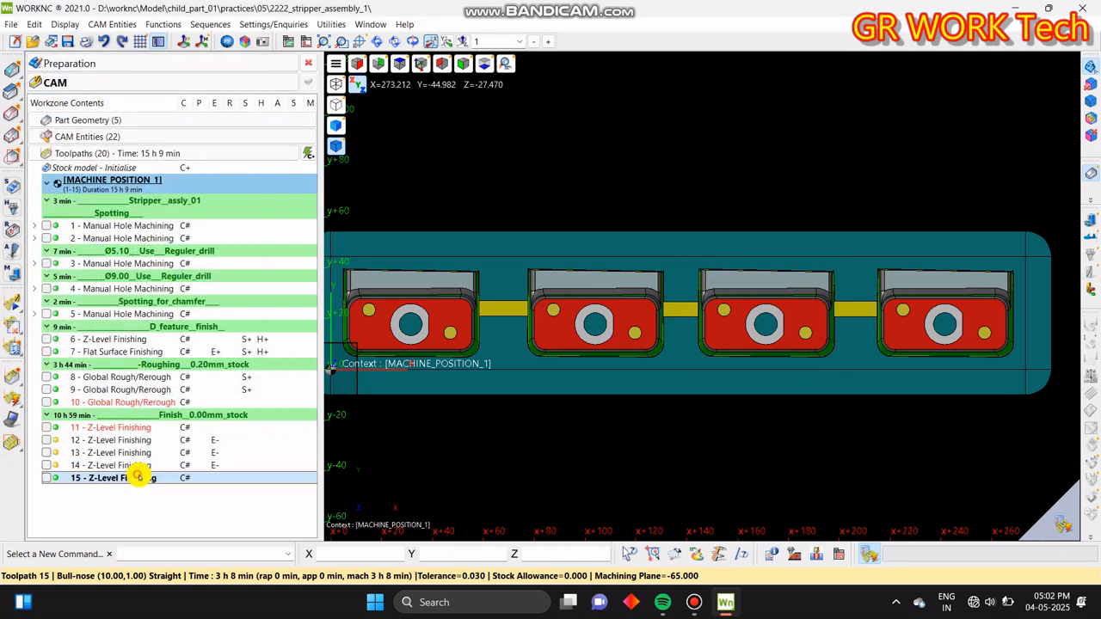
click(49, 479)
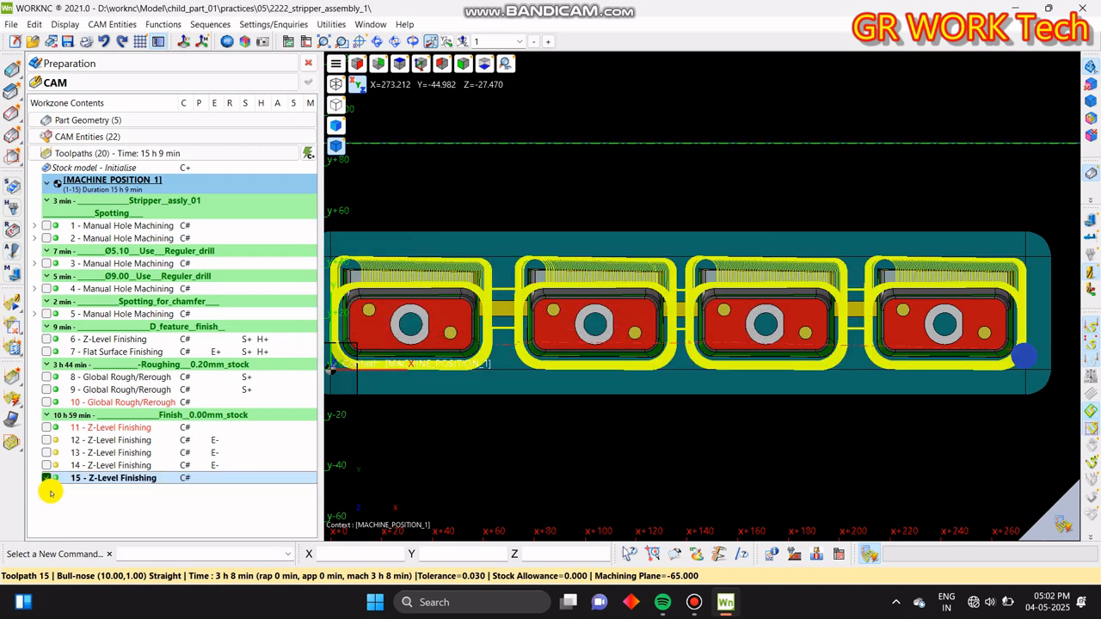
click(13, 327)
click(69, 251)
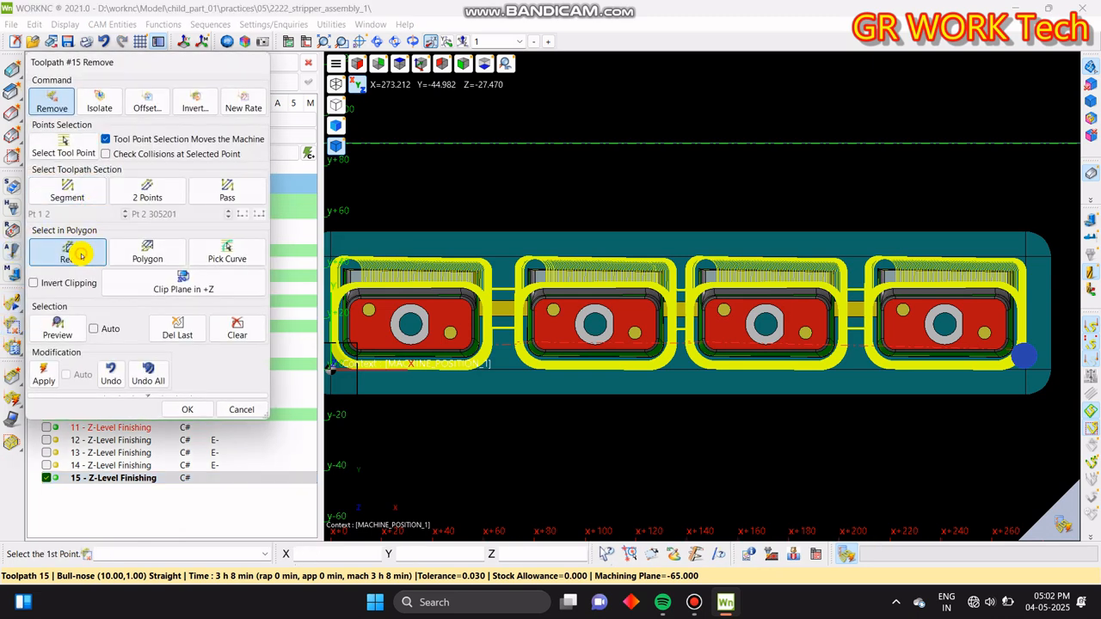
click(854, 243)
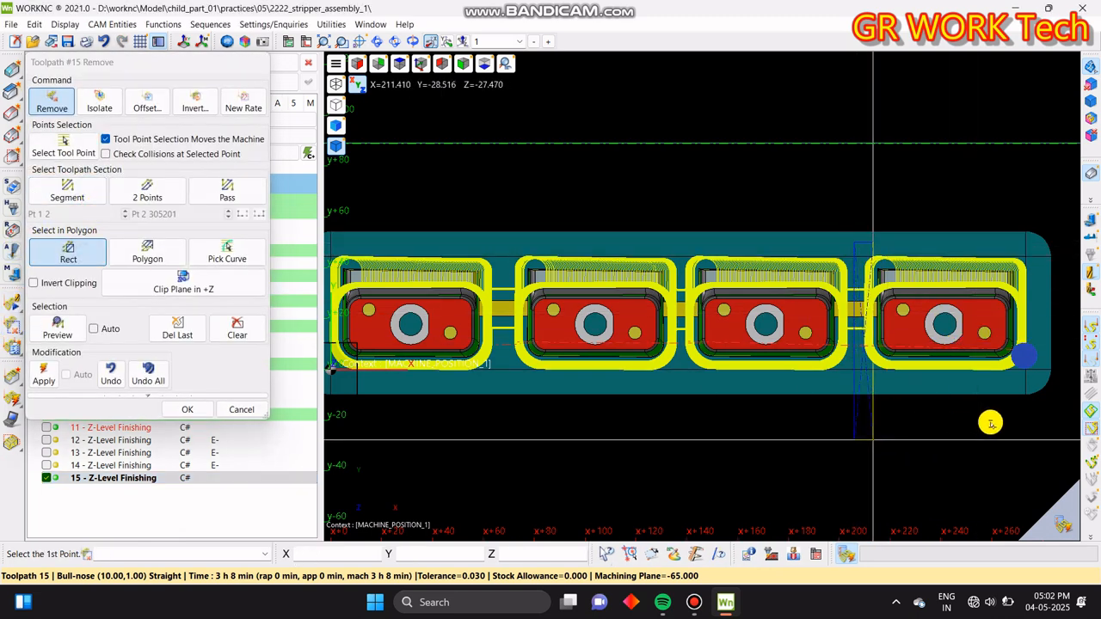
click(1059, 409)
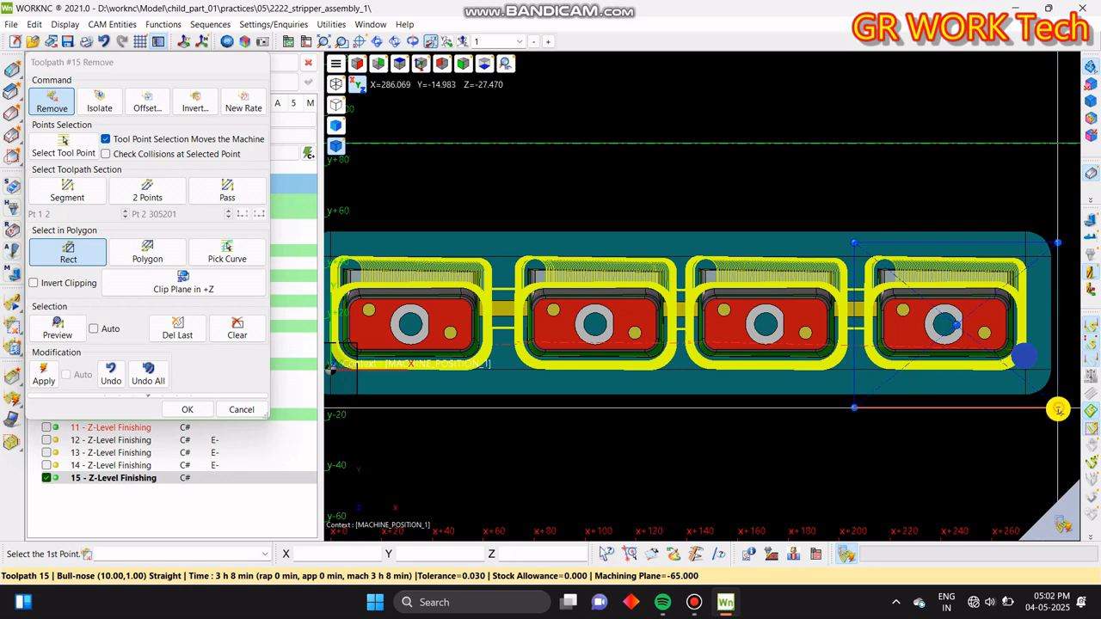
click(62, 282)
click(108, 329)
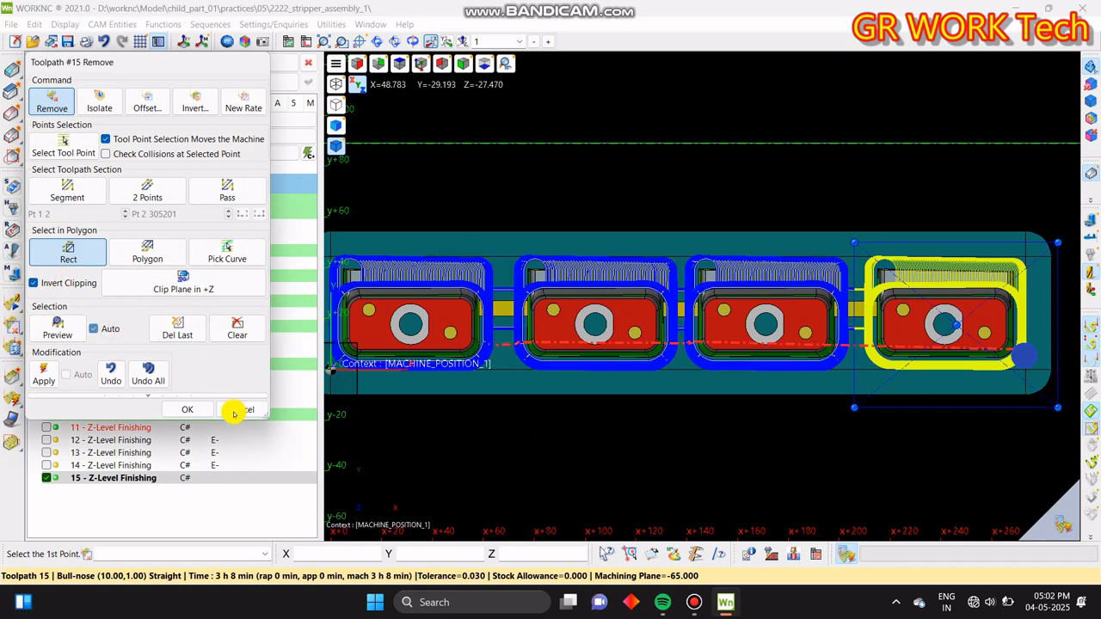
middle_click(784, 227)
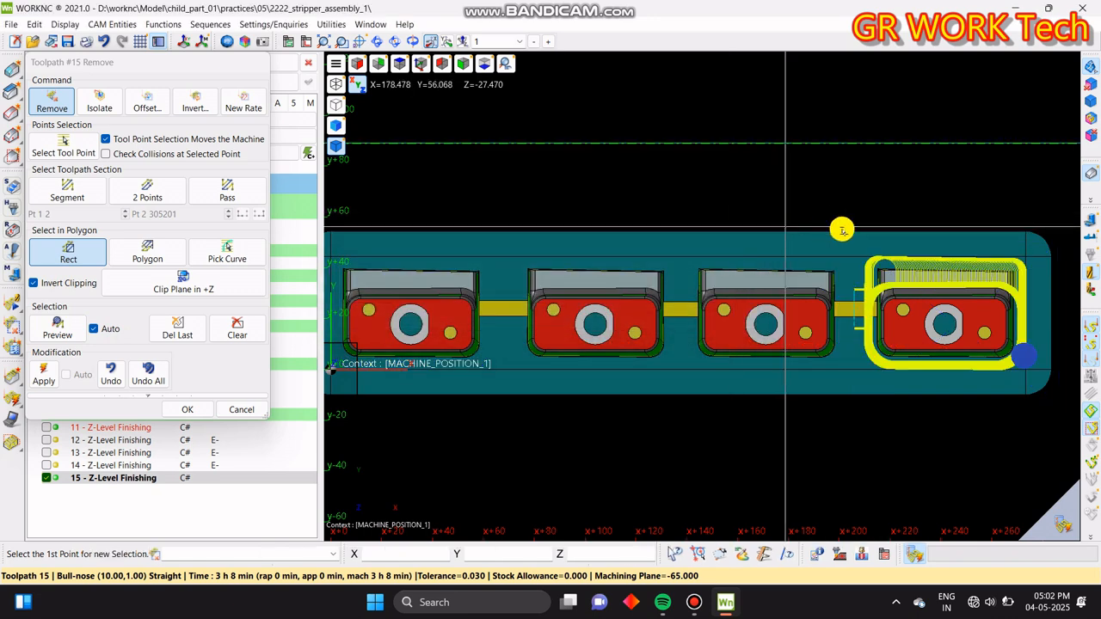
click(187, 409)
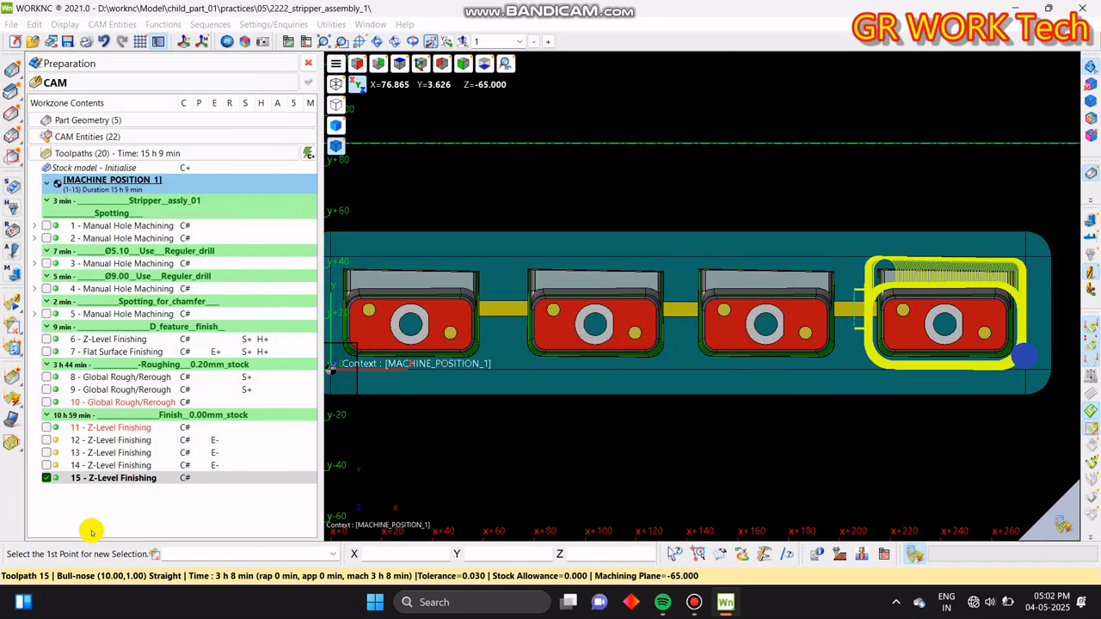
- Display the edited toolpaths 12 to 15 together and execute their pending modifications
click(46, 439)
click(46, 452)
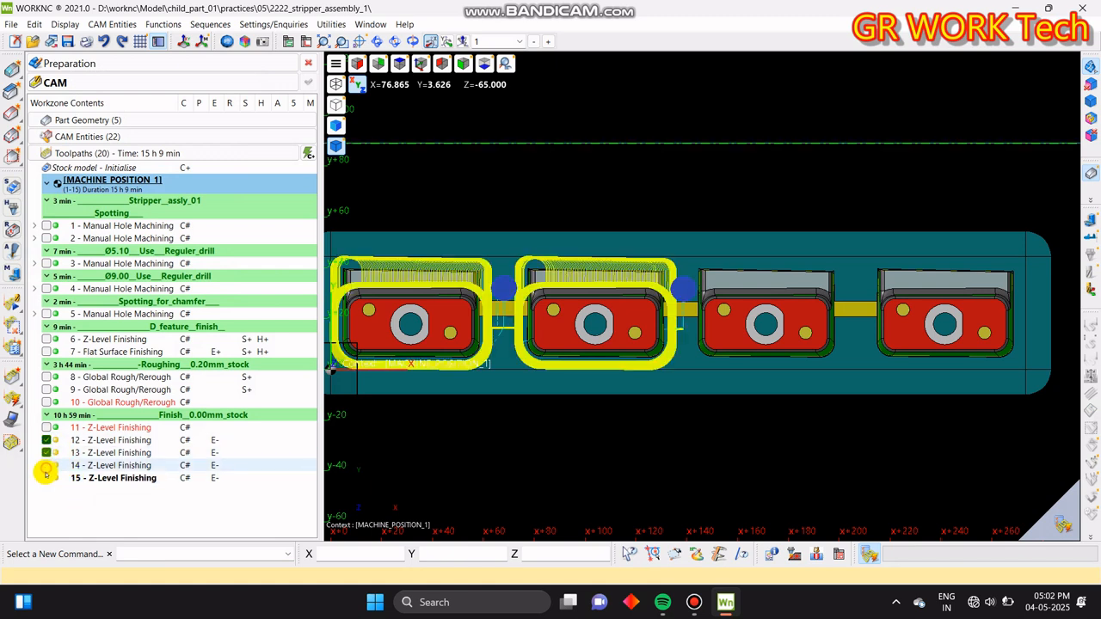
click(46, 479)
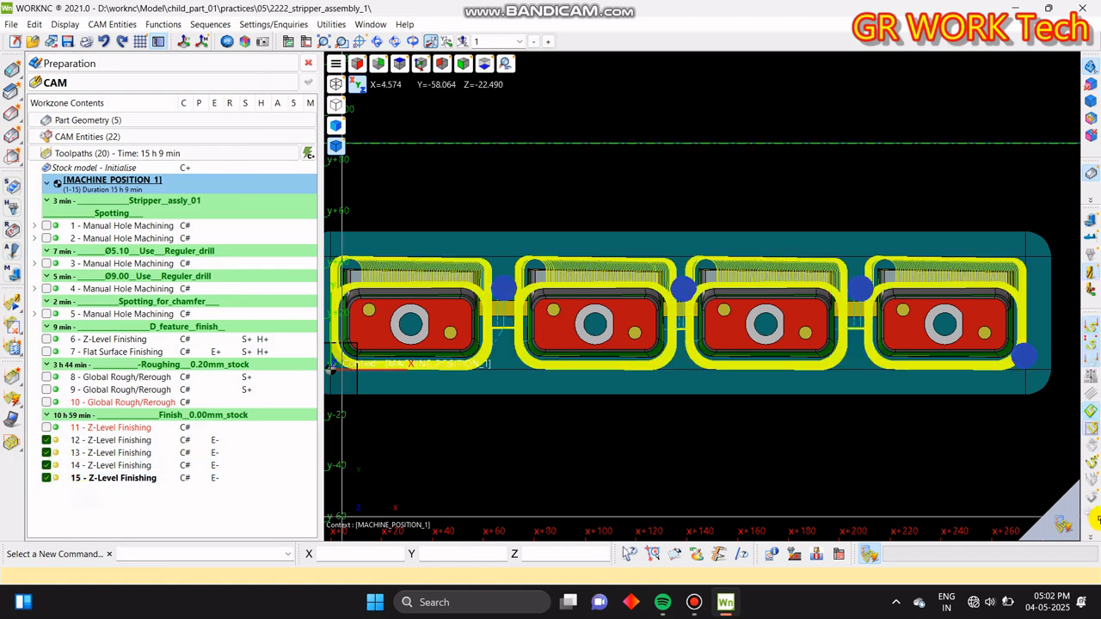
click(1030, 526)
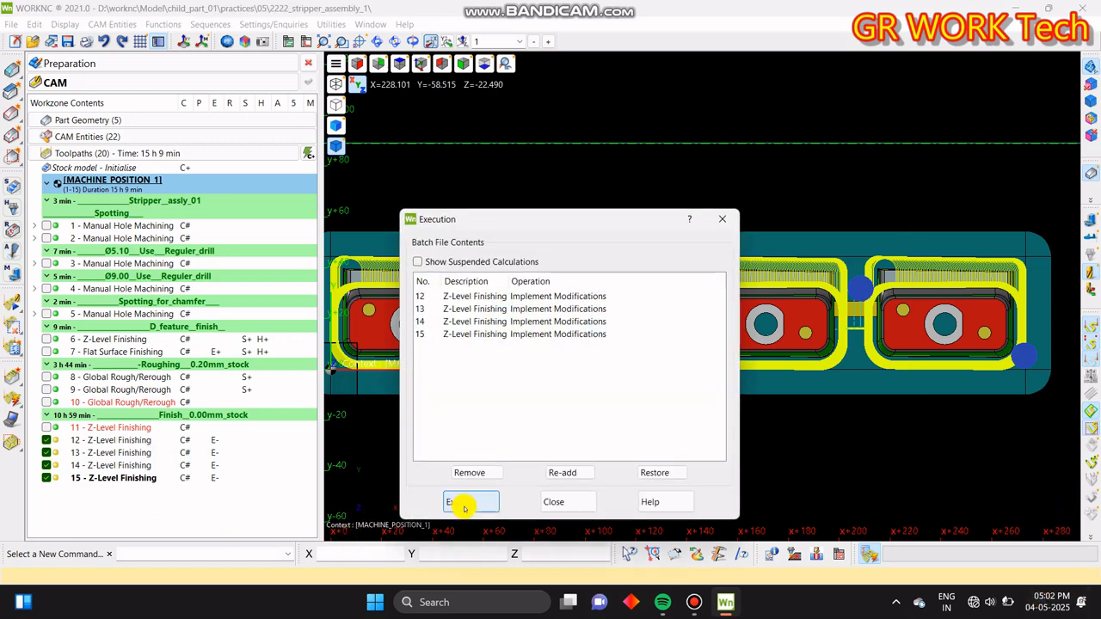
click(464, 507)
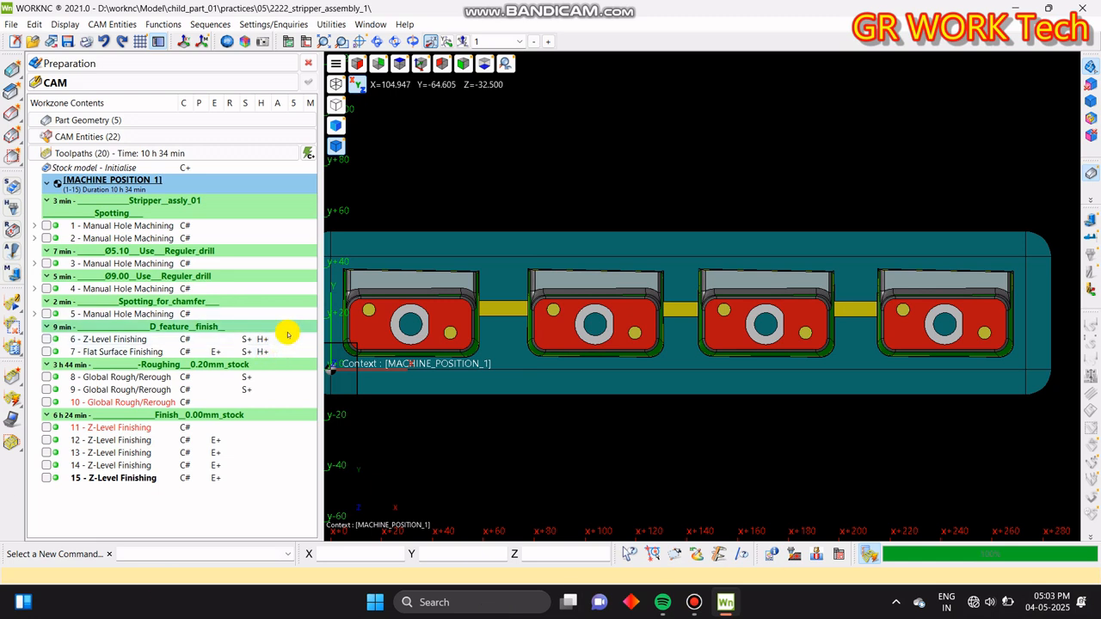
- Display the recalculated toolpaths 12 to 15 together over the part and view them at an angle
click(132, 437)
shift+click(120, 479)
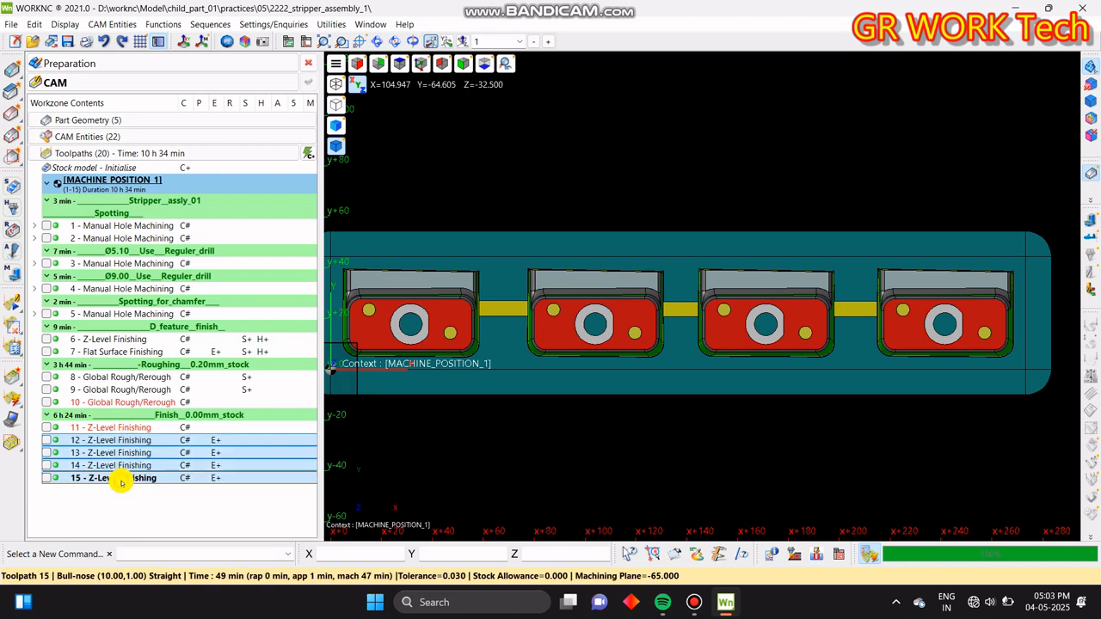
right_click(120, 479)
click(199, 338)
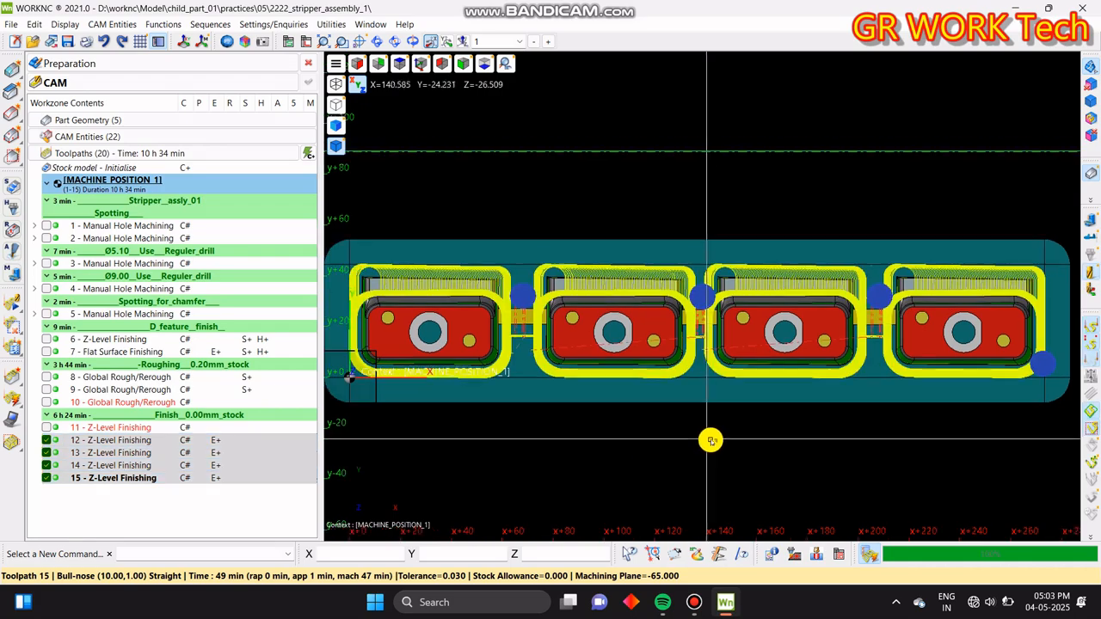
middle_drag(710, 440, 468, 328)
- Check toolpaths 12 to 15 individually by hiding and redisplaying each one over its block
click(107, 439)
click(46, 439)
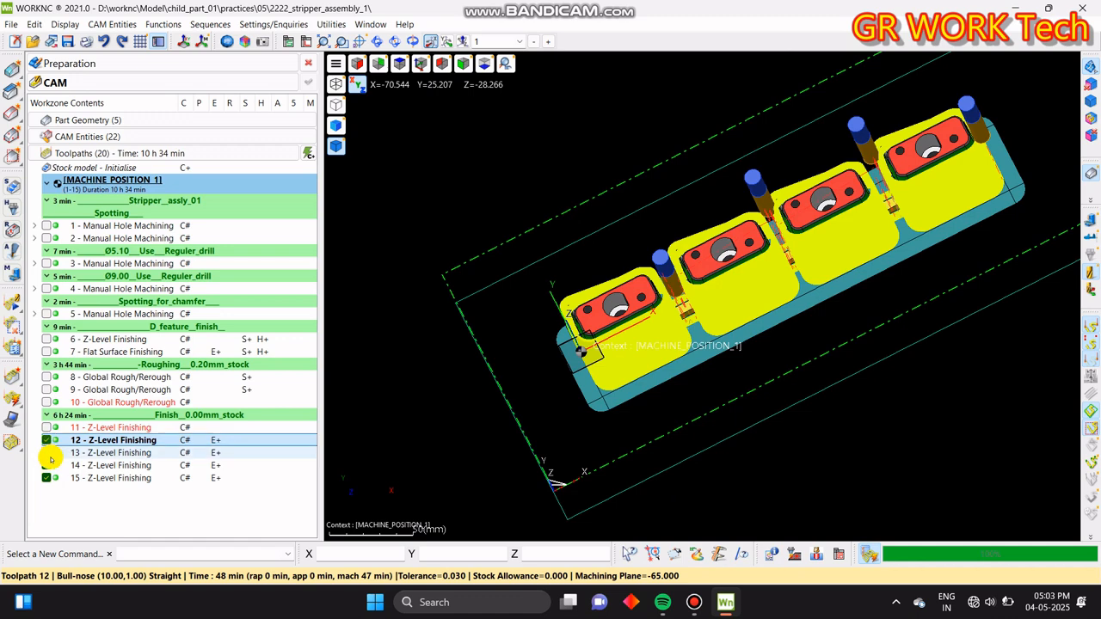
click(47, 454)
click(46, 454)
click(46, 467)
click(45, 467)
click(47, 479)
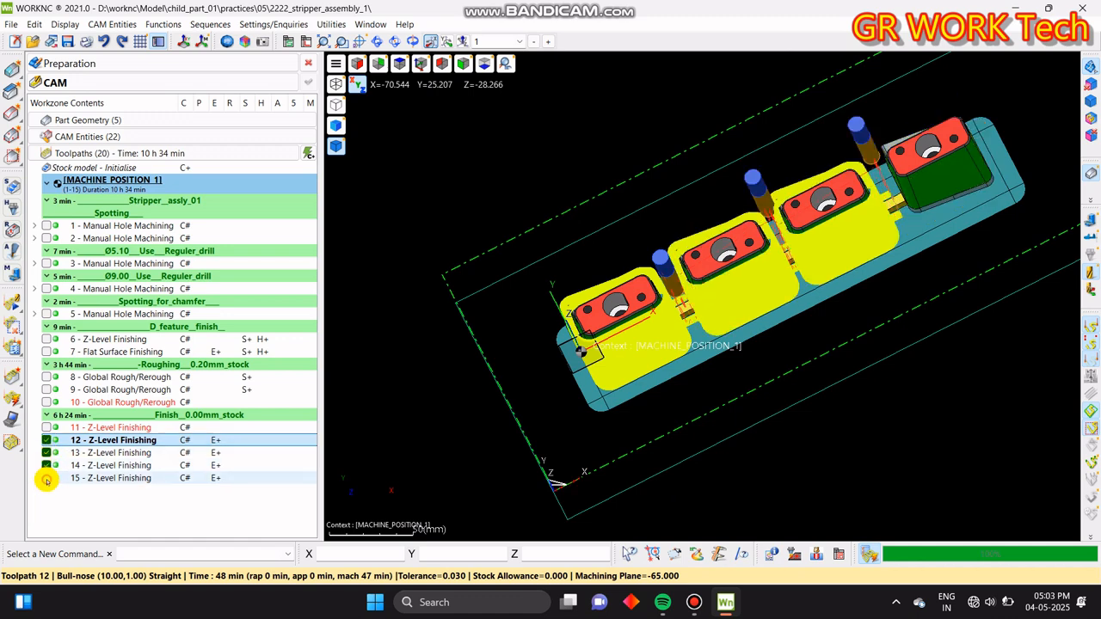
click(47, 479)
- Hide toolpaths 12 to 15 so only the part geometry is displayed
click(110, 516)
click(108, 482)
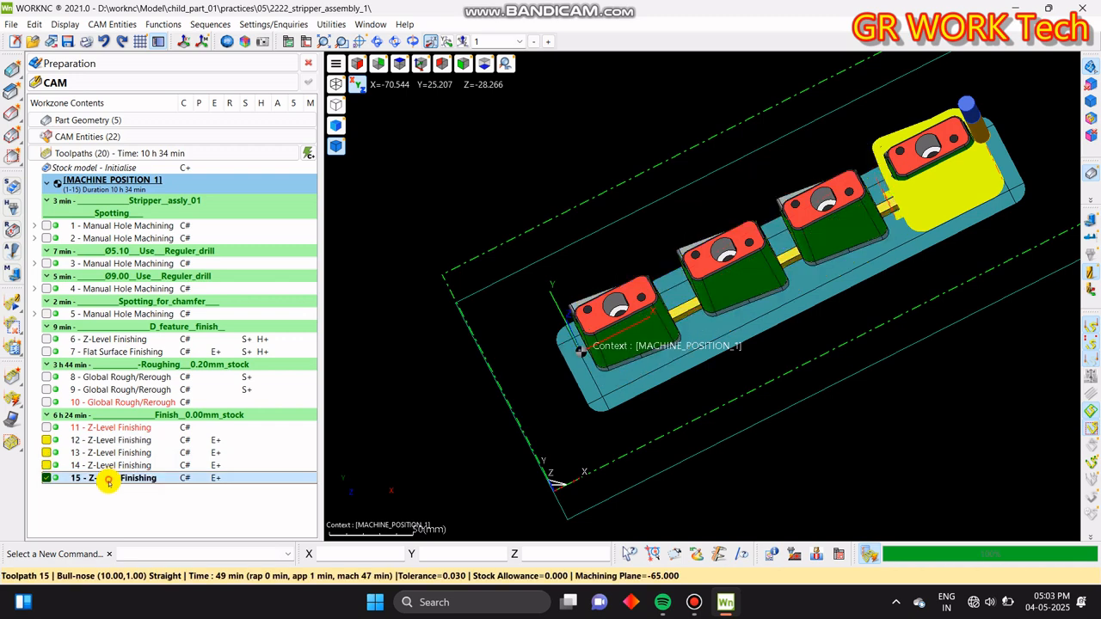
click(46, 479)
middle_drag(875, 165, 744, 264)
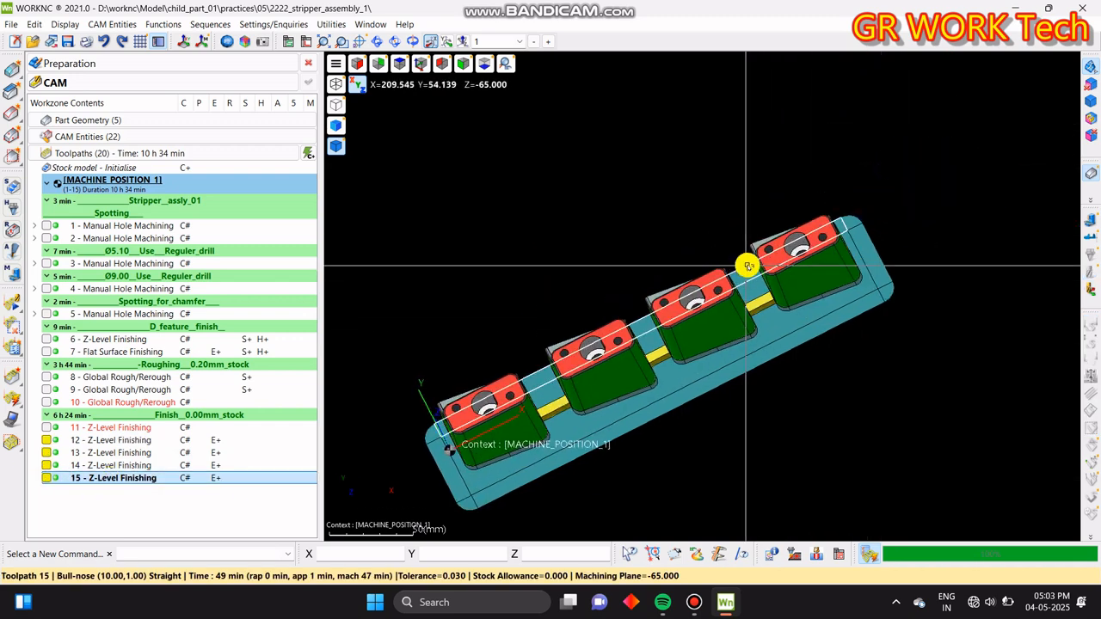
key(t)
click(249, 514)
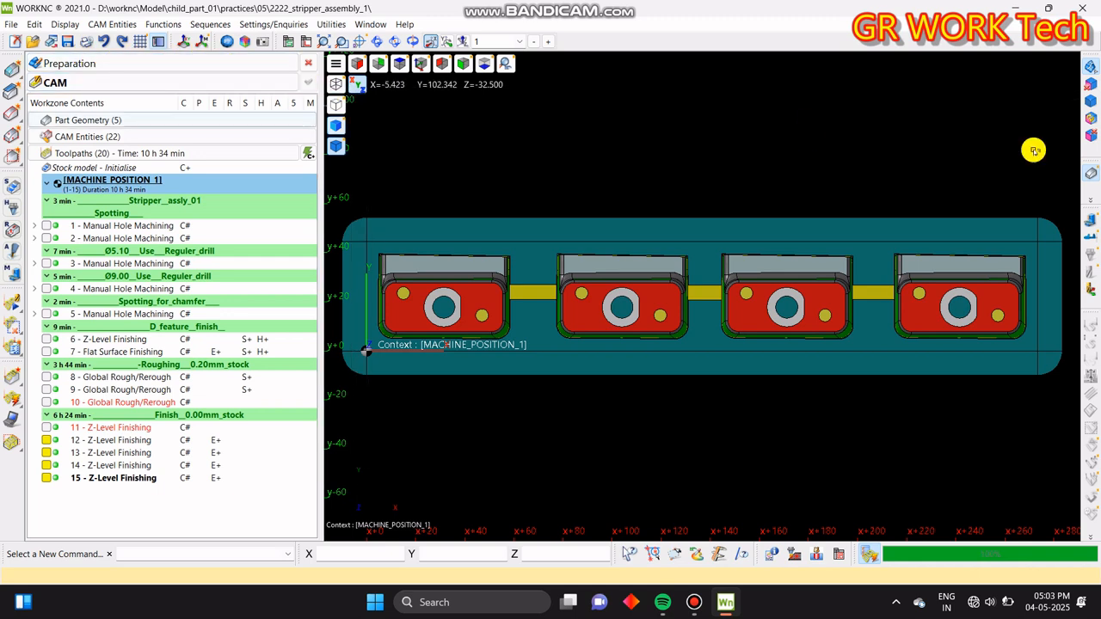
- Update the stock model for toolpaths 12 to 15 together, execute the batch and save the workzone
scroll(700, 364, up, 8)
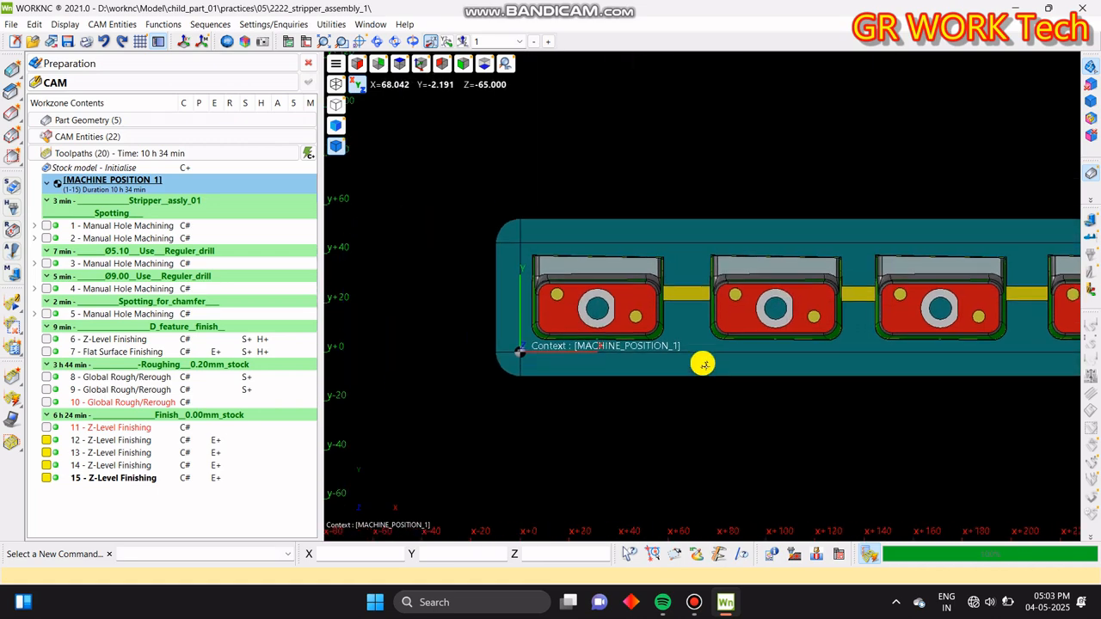
scroll(578, 301, down, 10)
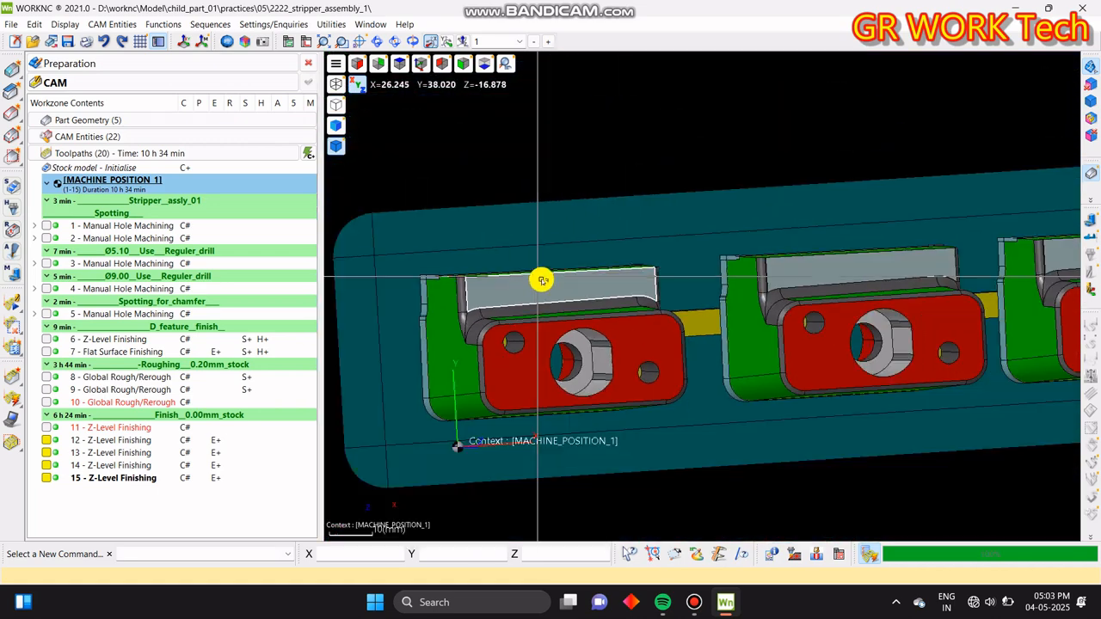
scroll(582, 275, down, 2)
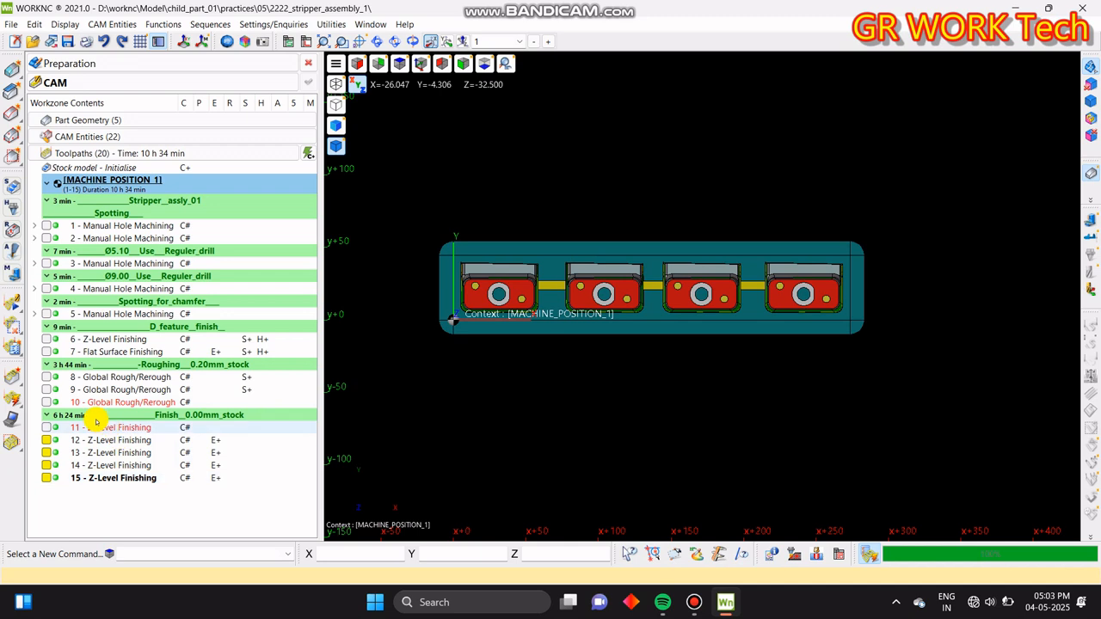
click(109, 441)
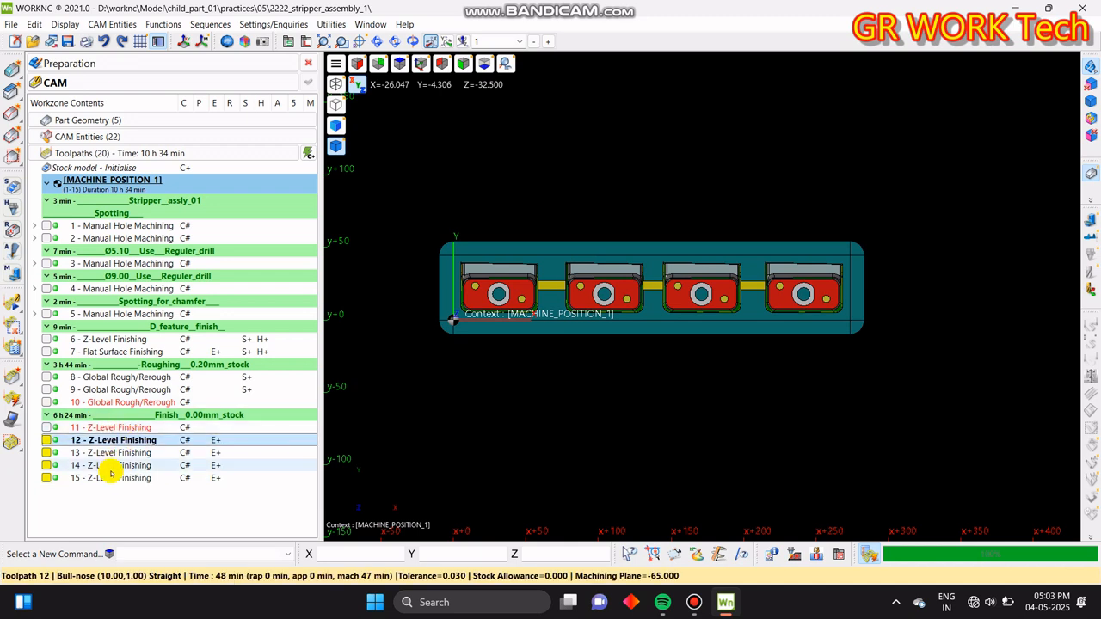
shift+click(111, 478)
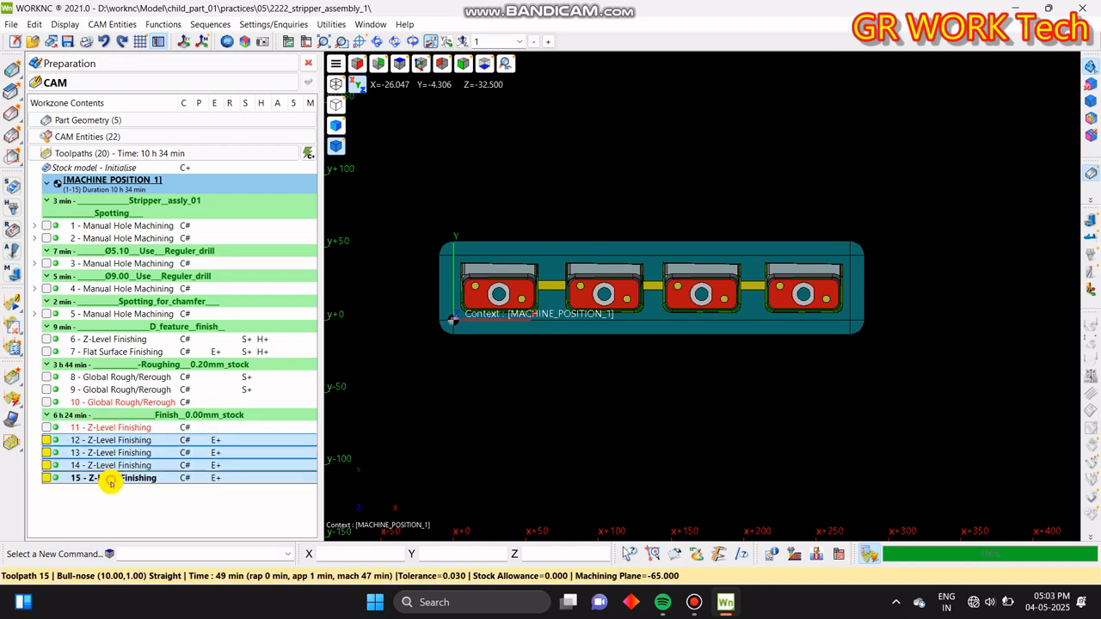
click(14, 184)
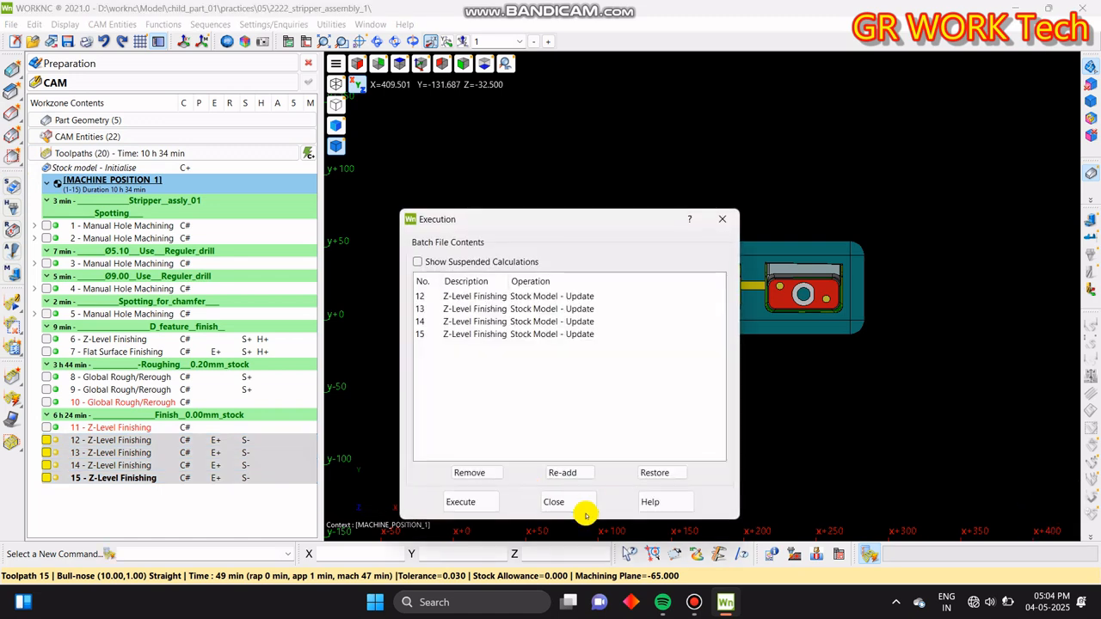
click(488, 502)
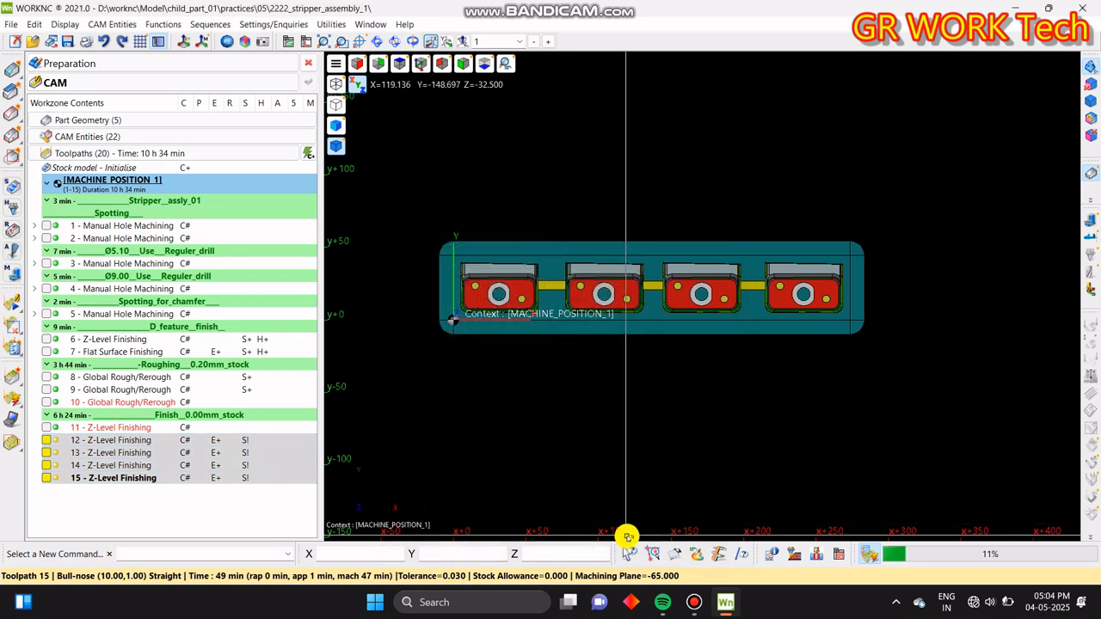
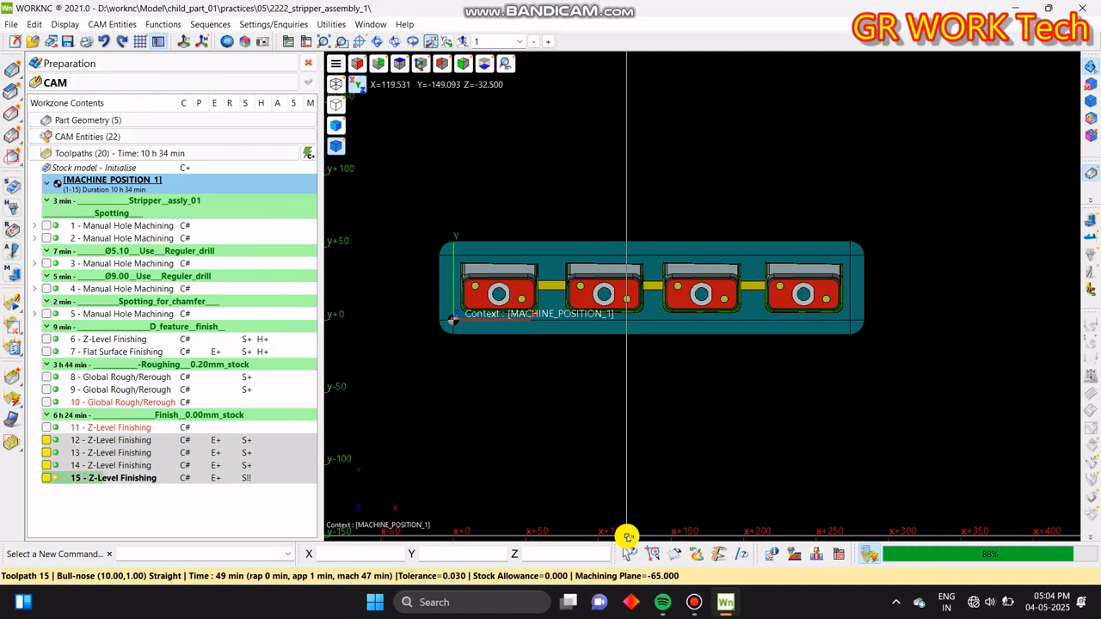
click(189, 513)
click(189, 514)
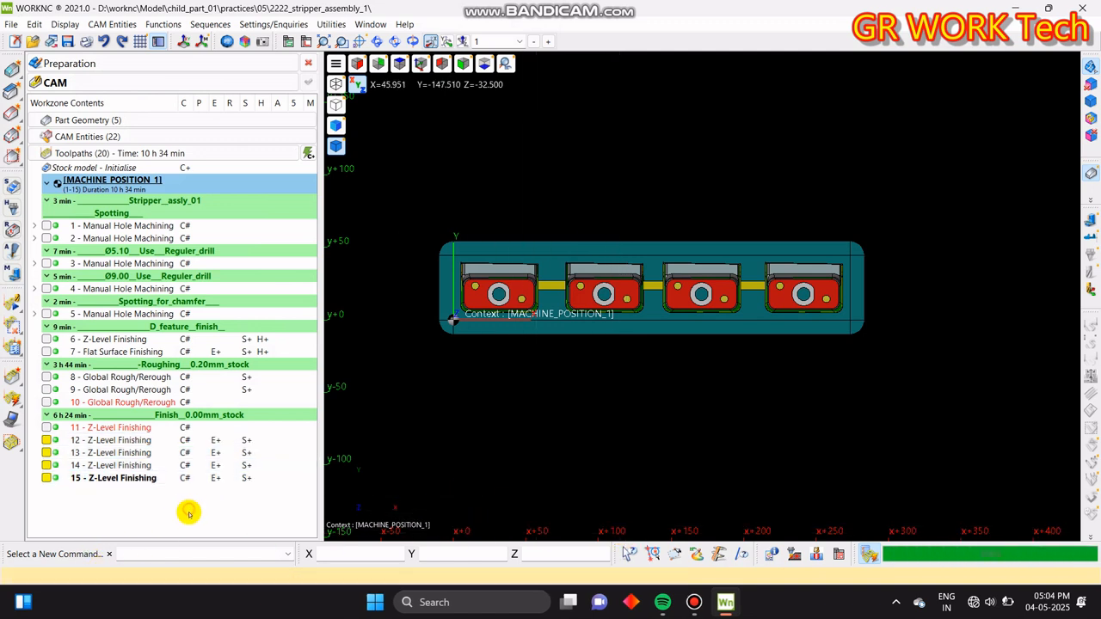
click(68, 41)
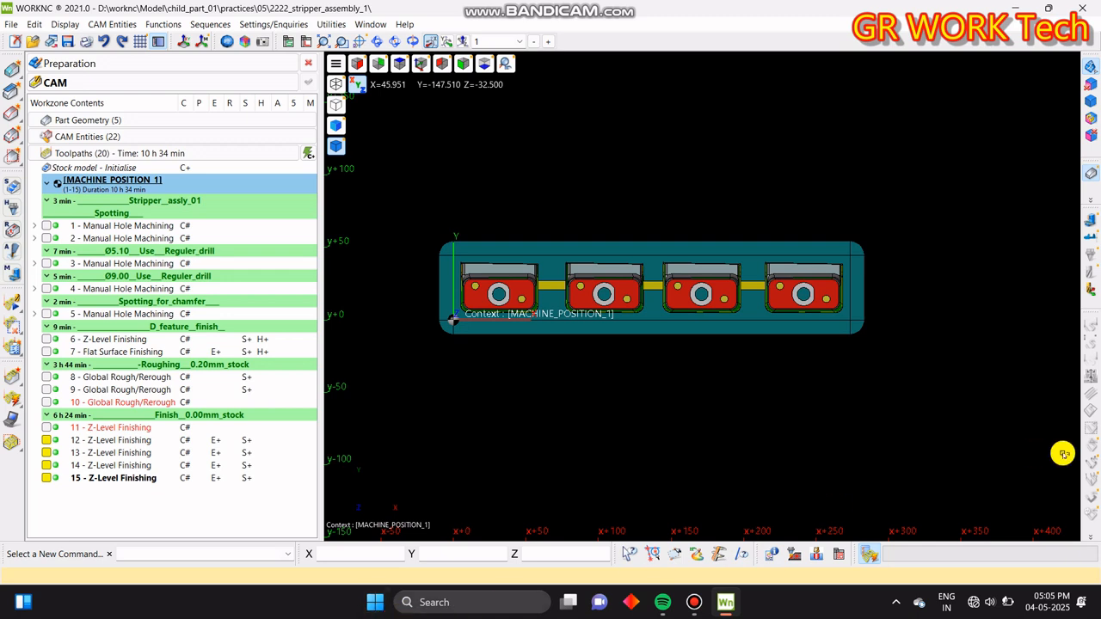
- Inspect the four blocks and the bridges between them from several angles and from above
middle_drag(648, 425, 710, 384)
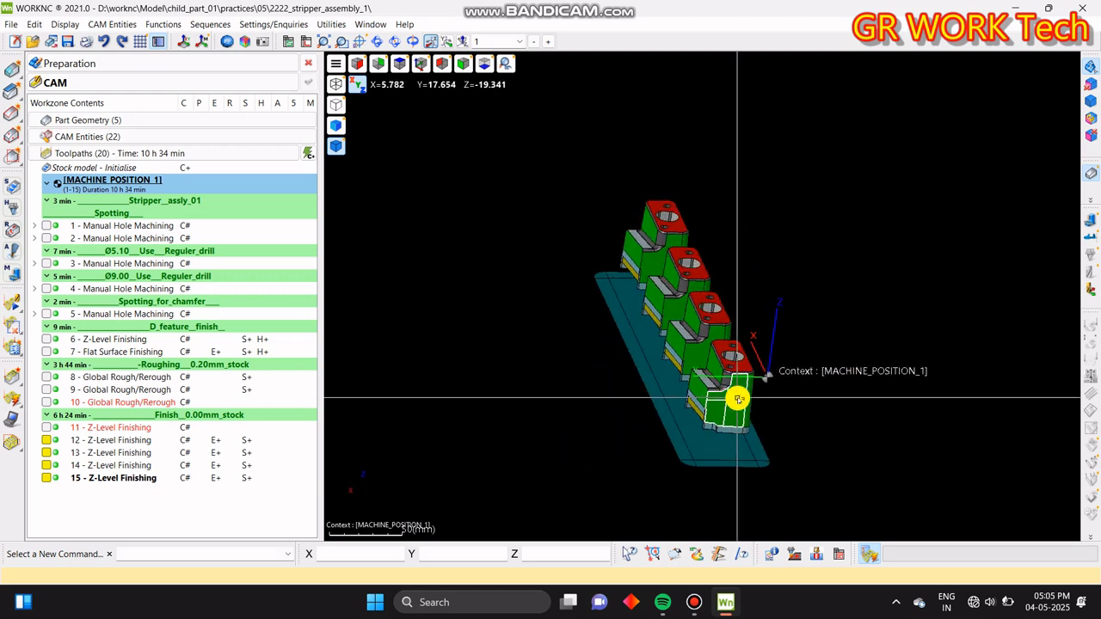
middle_drag(789, 382, 710, 341)
scroll(671, 383, up, 3)
scroll(759, 388, down, 4)
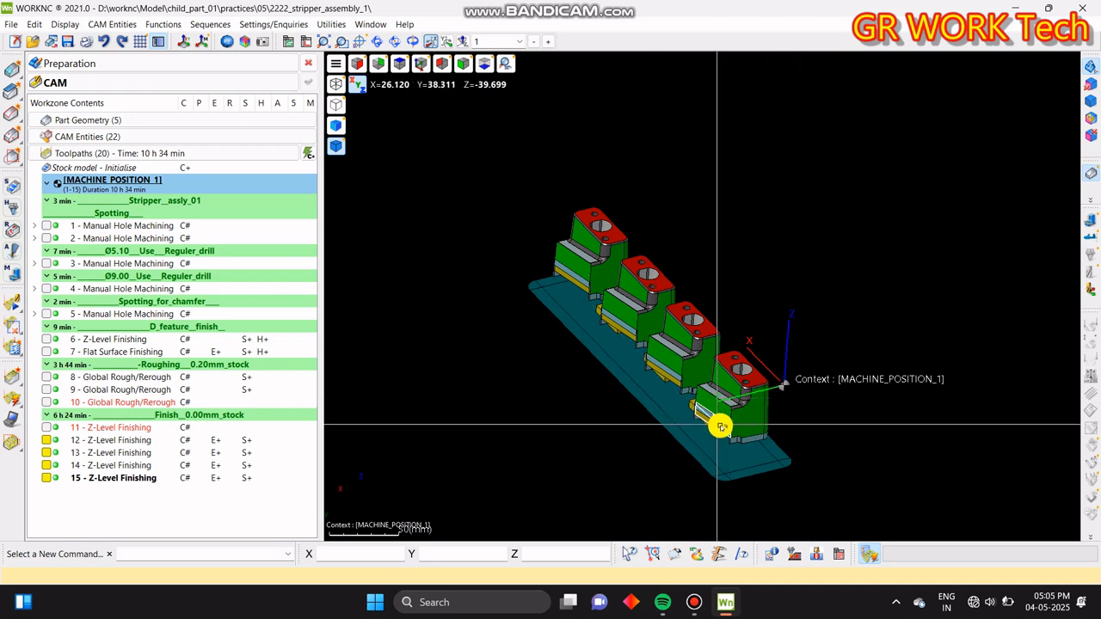
key(z)
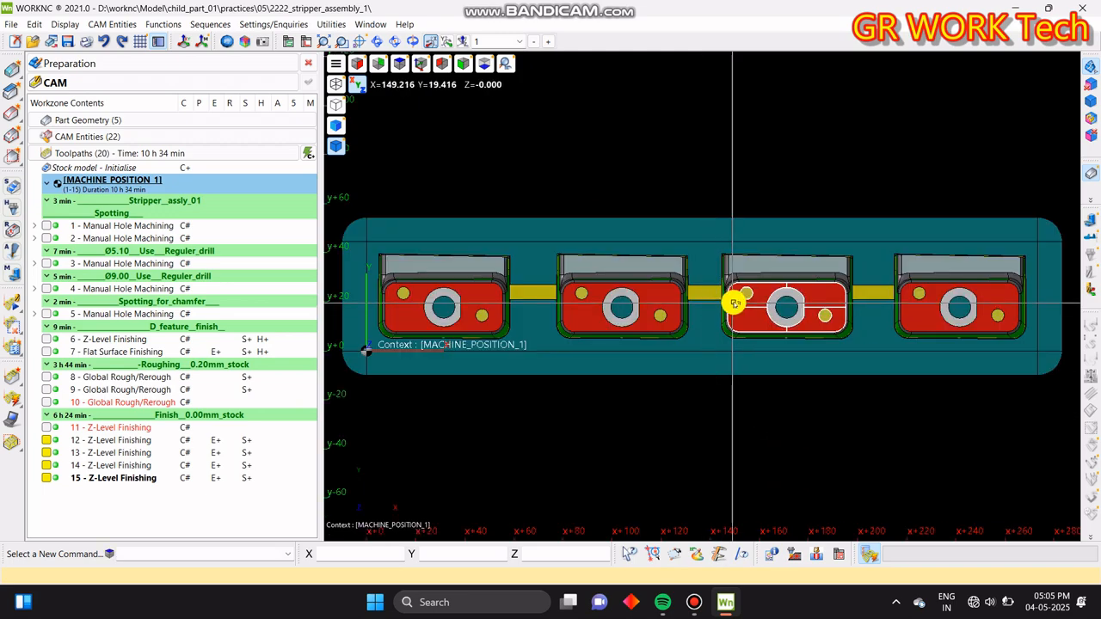
scroll(731, 305, down, 1)
middle_drag(651, 435, 729, 379)
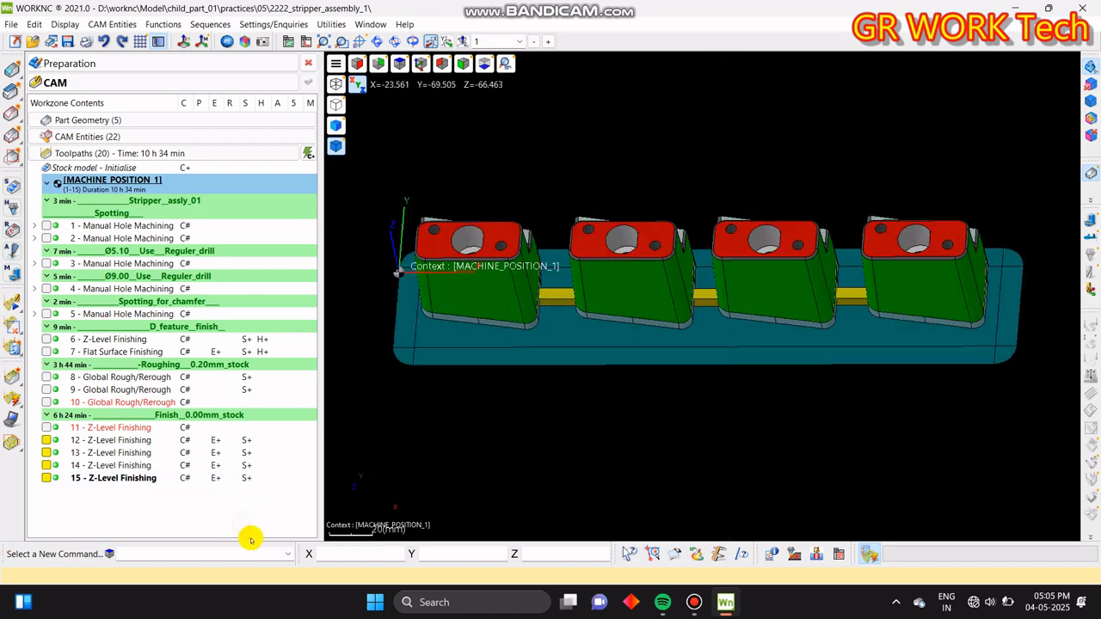
- Show the Stock State of the 3D stock model with shaded display over the part geometry
double_click(110, 136)
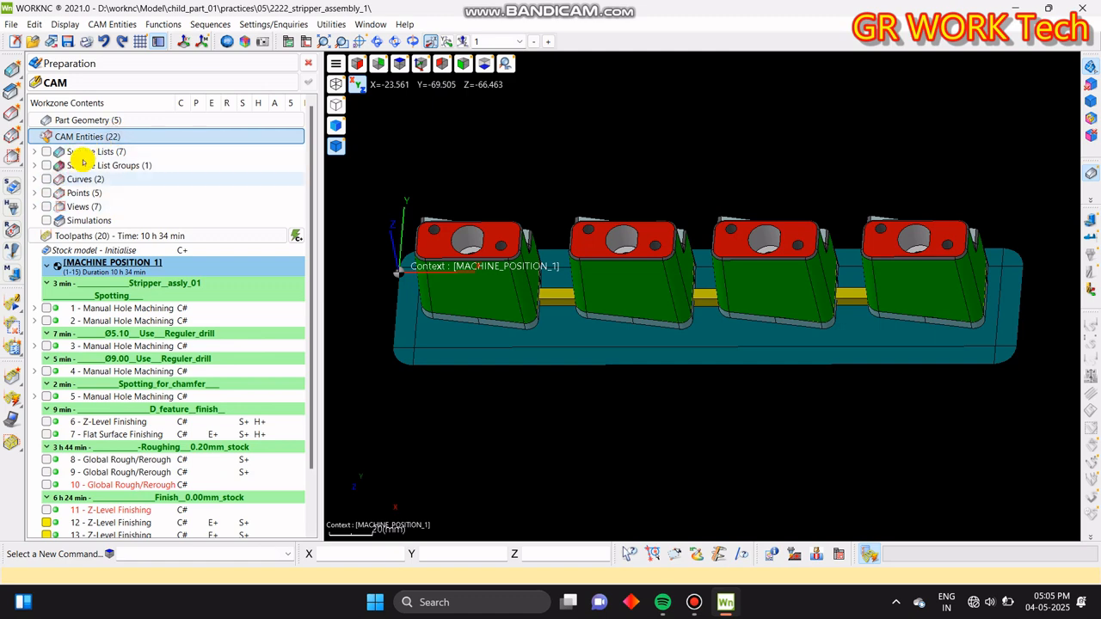
double_click(76, 135)
double_click(82, 119)
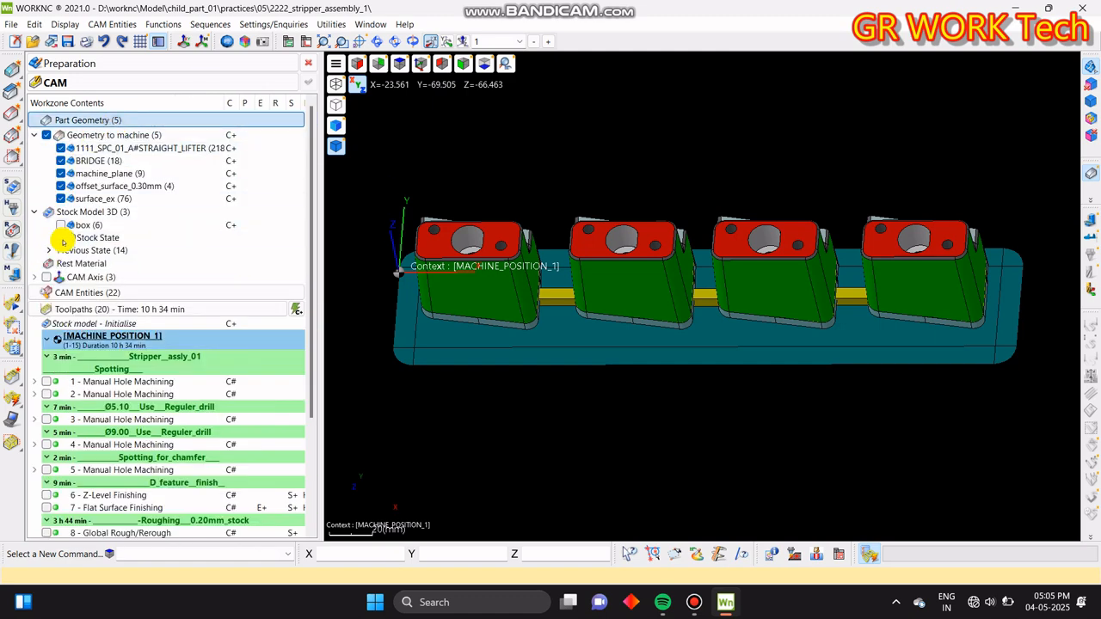
click(62, 237)
click(87, 237)
right_click(88, 238)
click(129, 243)
- Turn on precise shading for the displayed Stock State
right_click(86, 237)
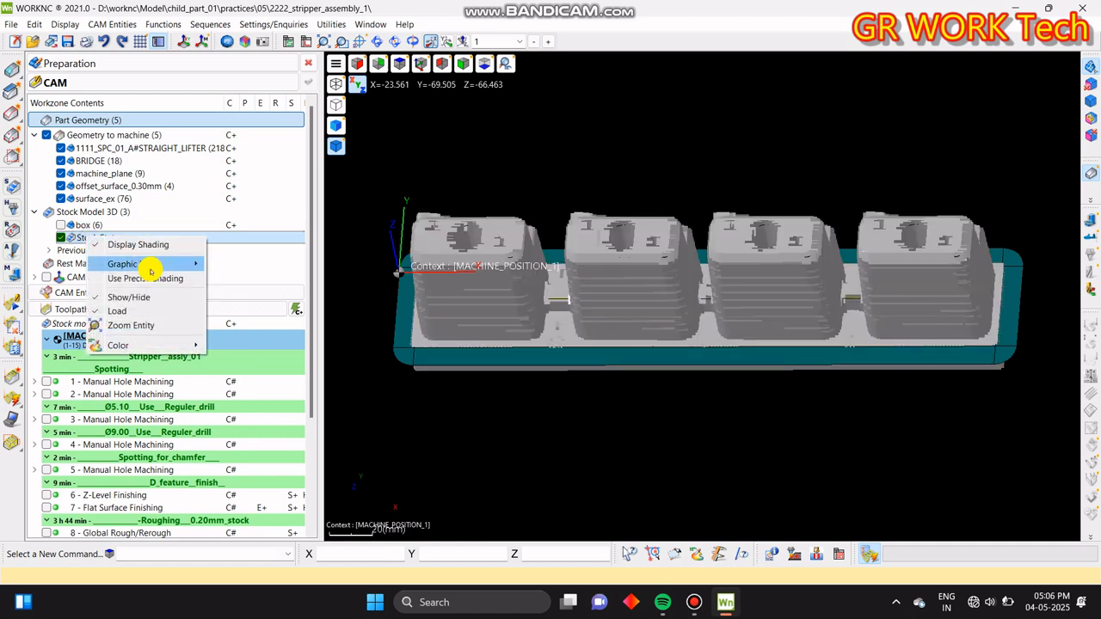
mouse_move(129, 264)
click(225, 264)
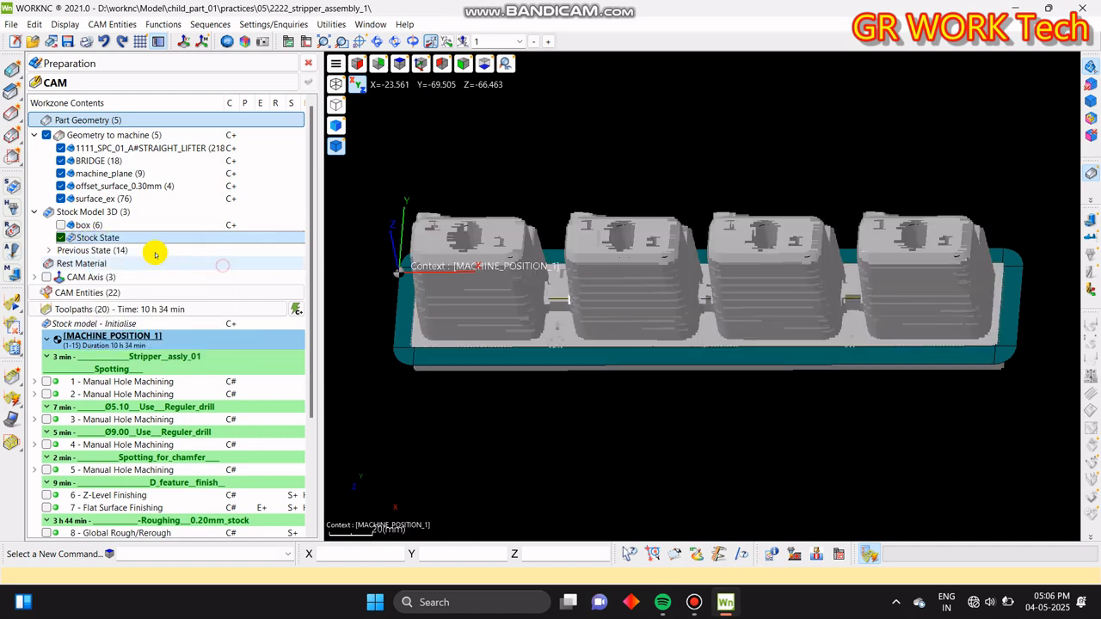
right_click(110, 238)
click(191, 283)
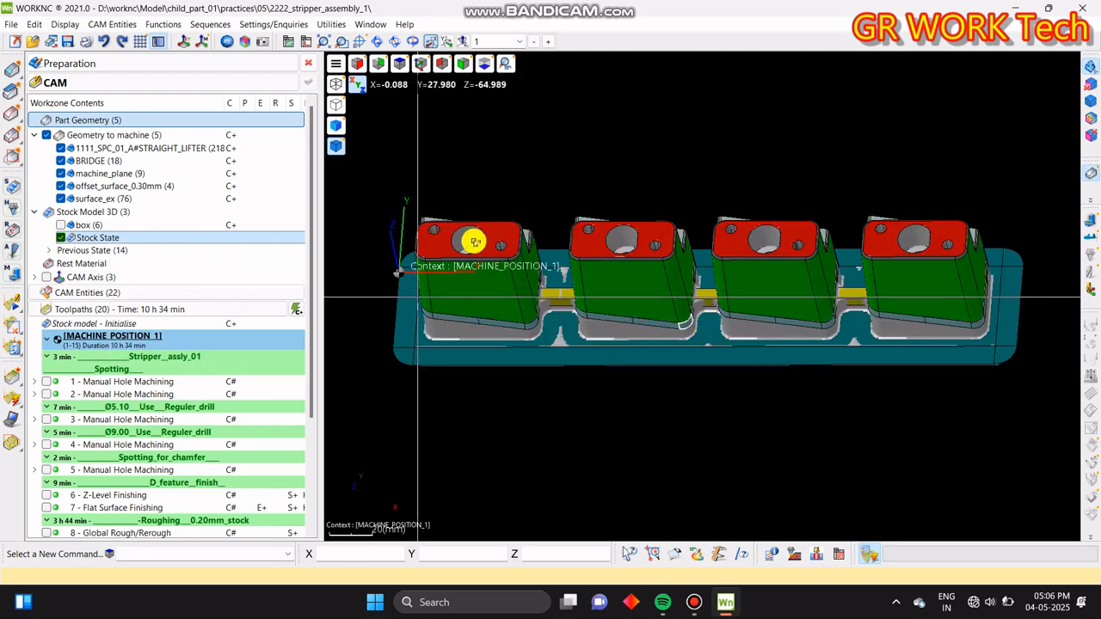
- Examine the remaining stock around the first block, its step and its base from close up
middle_drag(651, 315, 548, 356)
scroll(518, 334, up, 6)
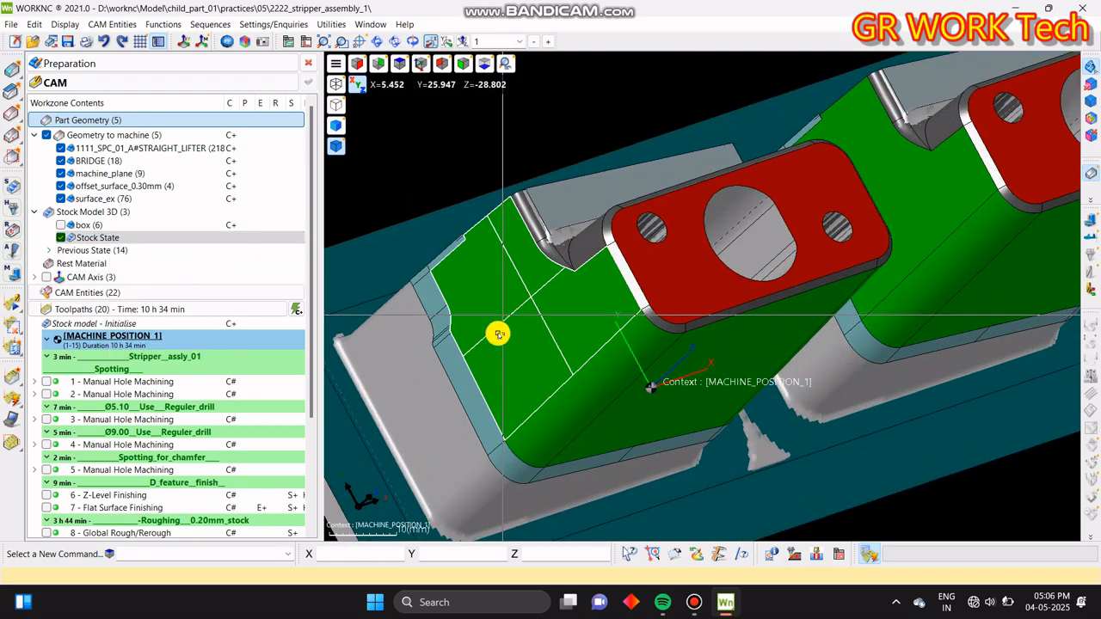
middle_drag(447, 438, 605, 314)
scroll(655, 256, down, 4)
middle_drag(797, 301, 606, 234)
scroll(606, 234, up, 3)
middle_drag(597, 315, 640, 340)
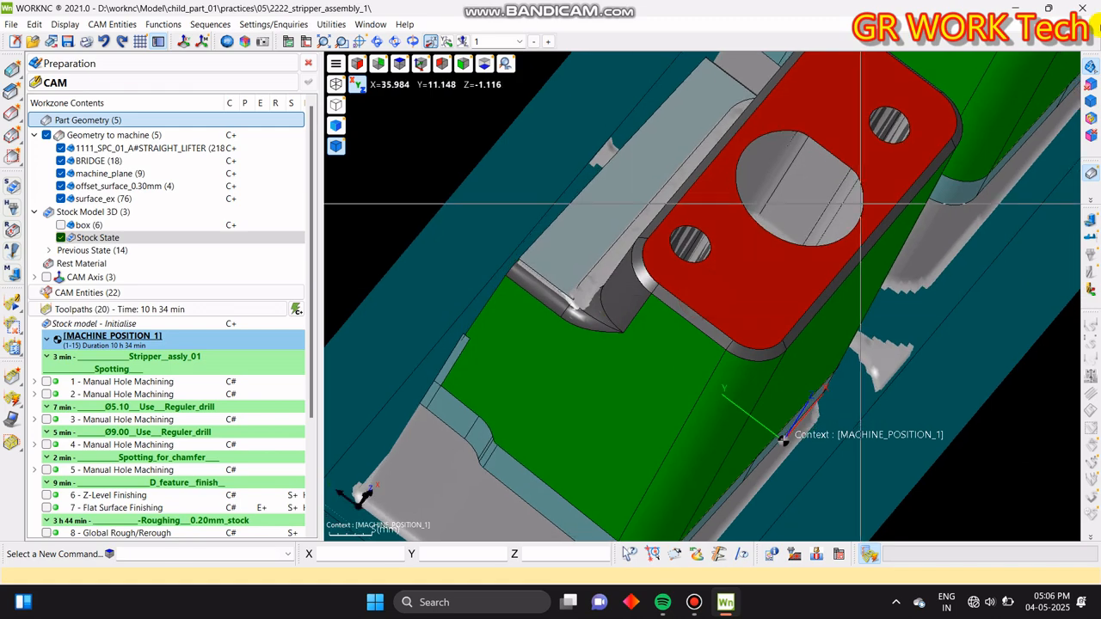
- Hide the grey surfaces on the stepped side of the blocks and collapse the part geometry tree
click(639, 165)
scroll(683, 236, down, 4)
middle_drag(683, 236, 551, 292)
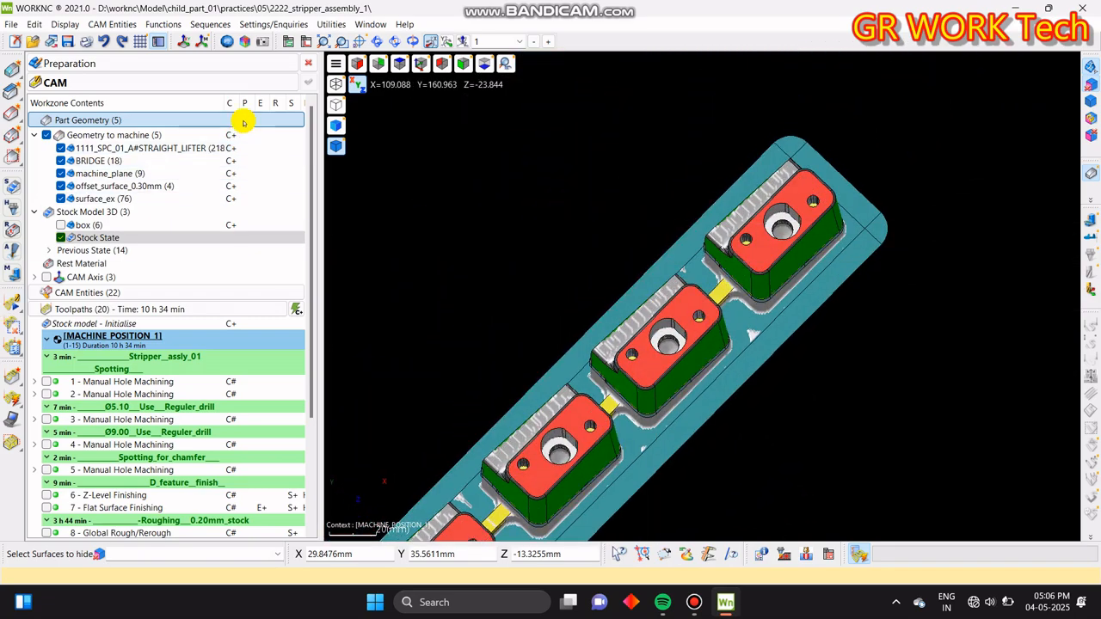
click(245, 121)
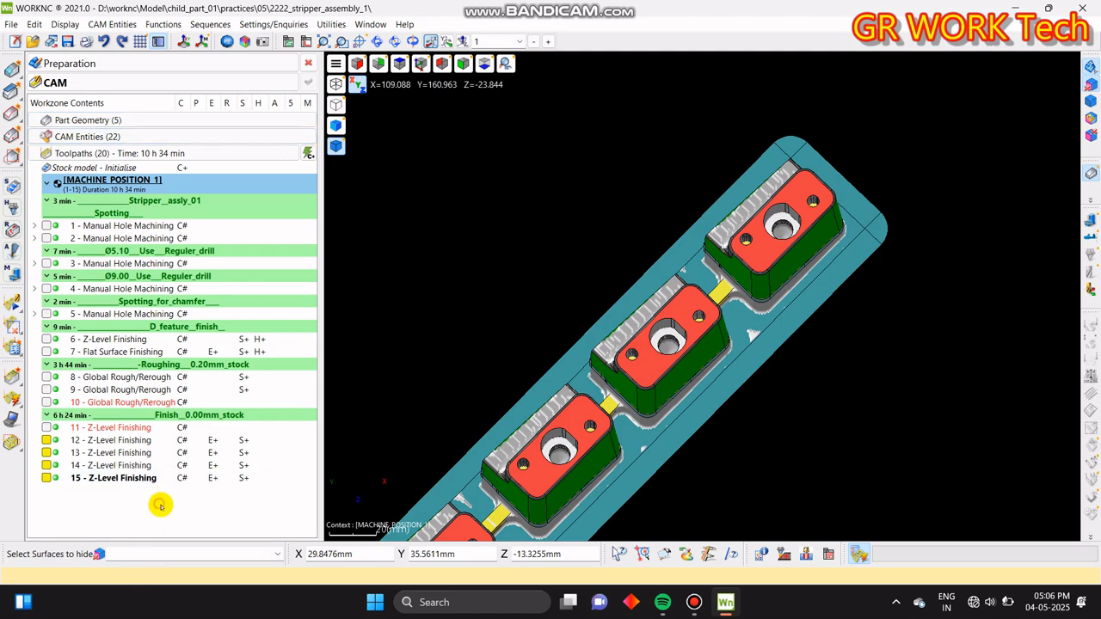
- Swap the hidden and displayed surfaces to isolate the machined stock, and briefly display the stock box for comparison
click(1090, 118)
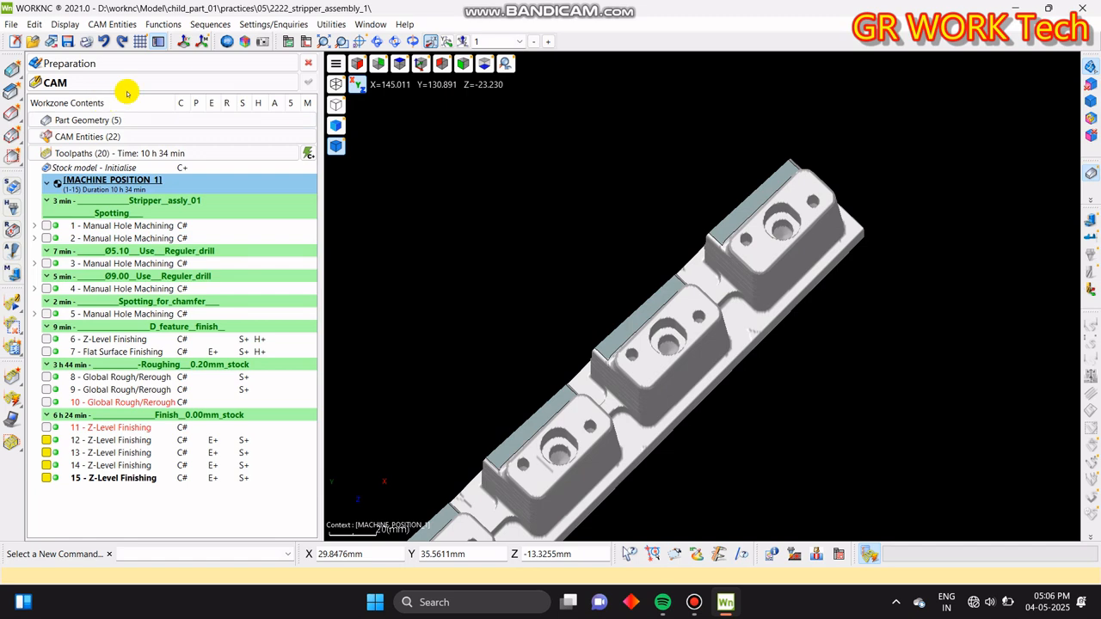
click(153, 119)
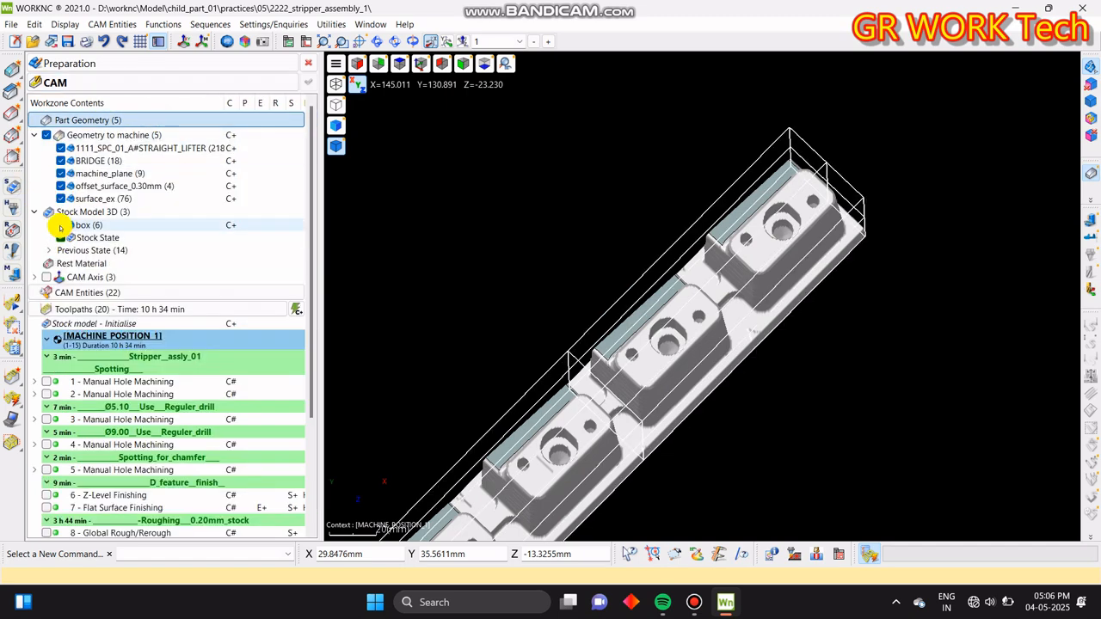
click(61, 225)
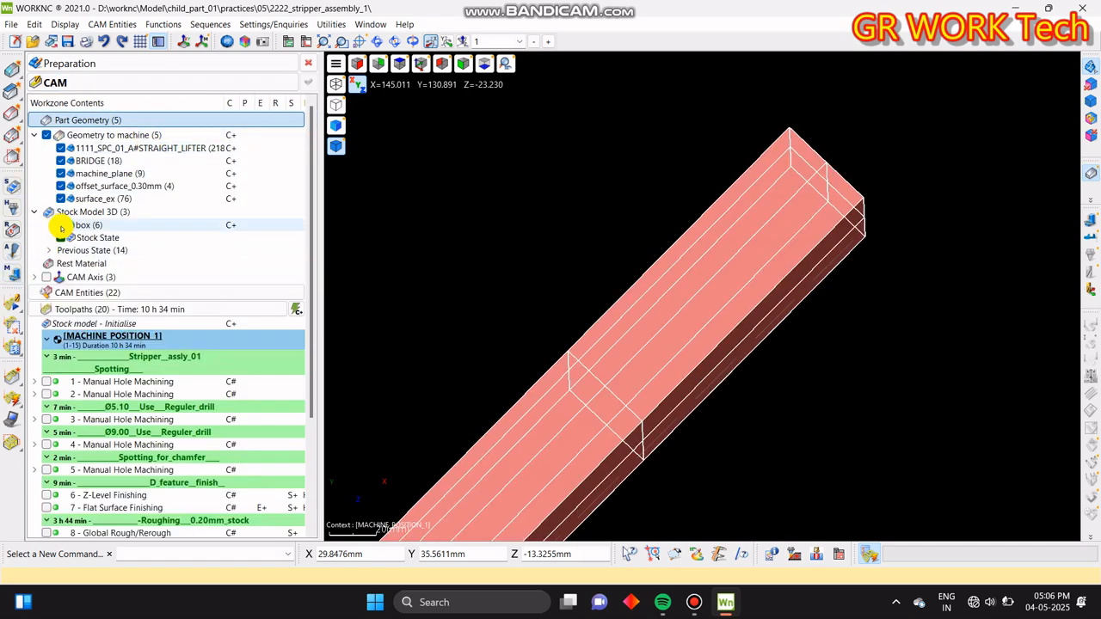
click(60, 226)
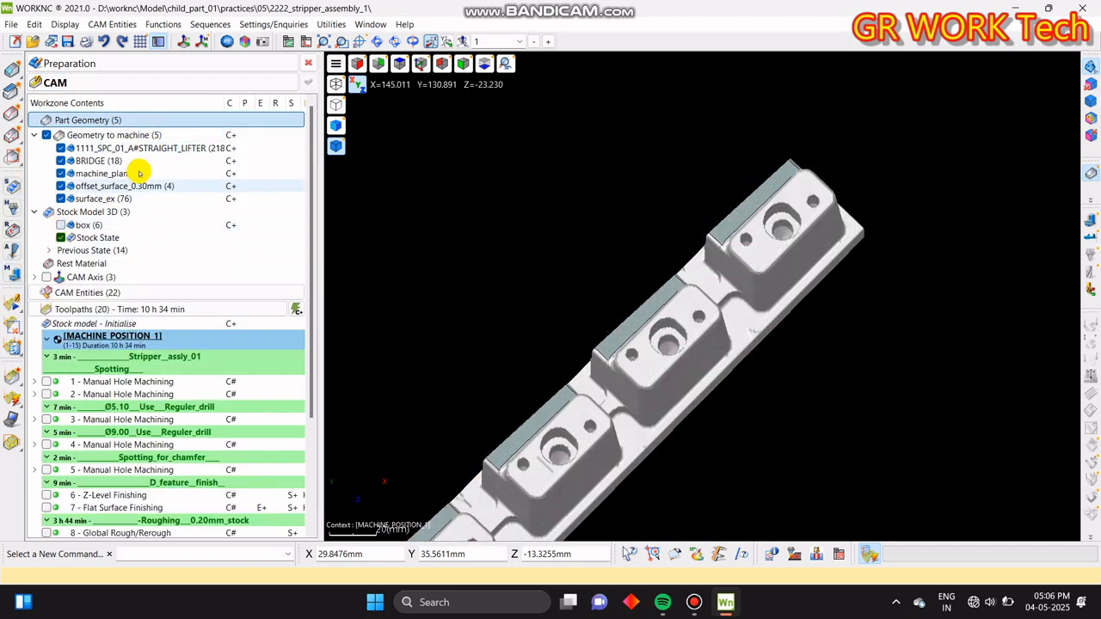
click(205, 120)
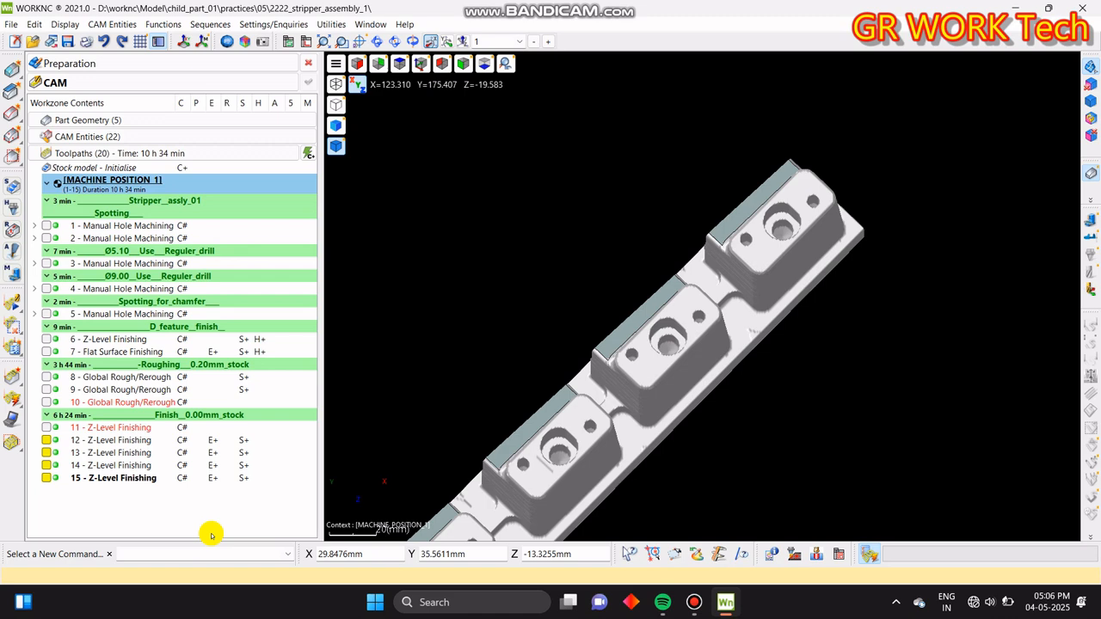
- Inspect the machined stock of all four blocks, restore the part surfaces over it and compare both from above
middle_drag(717, 433, 841, 346)
key(z)
scroll(742, 393, down, 3)
scroll(742, 395, up, 1)
middle_drag(691, 471, 766, 433)
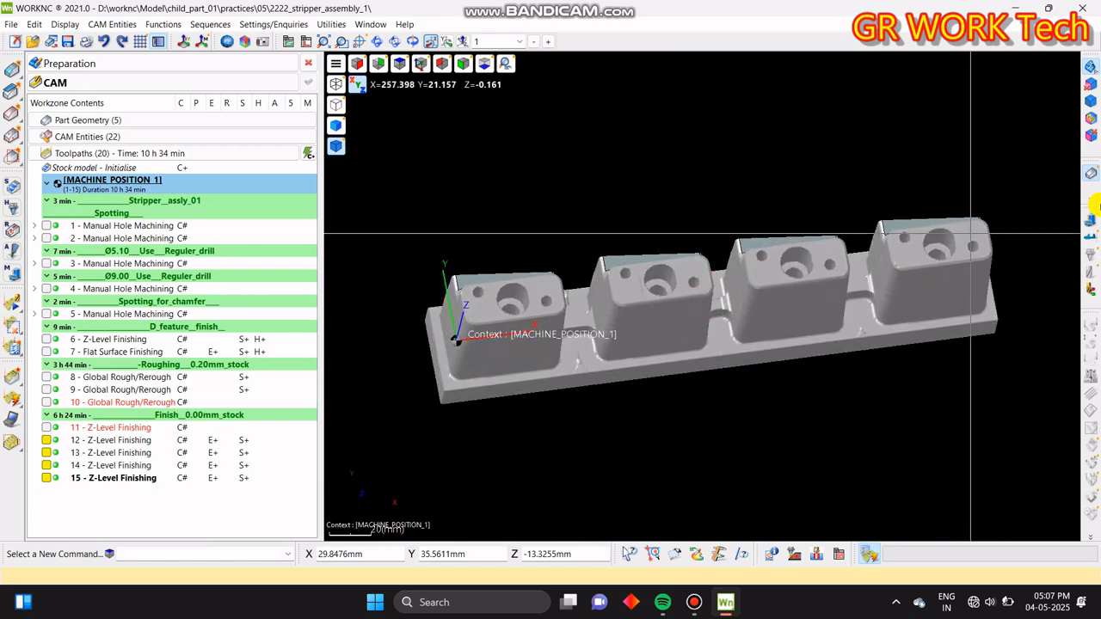
click(1090, 117)
middle_drag(594, 386, 743, 321)
key(z)
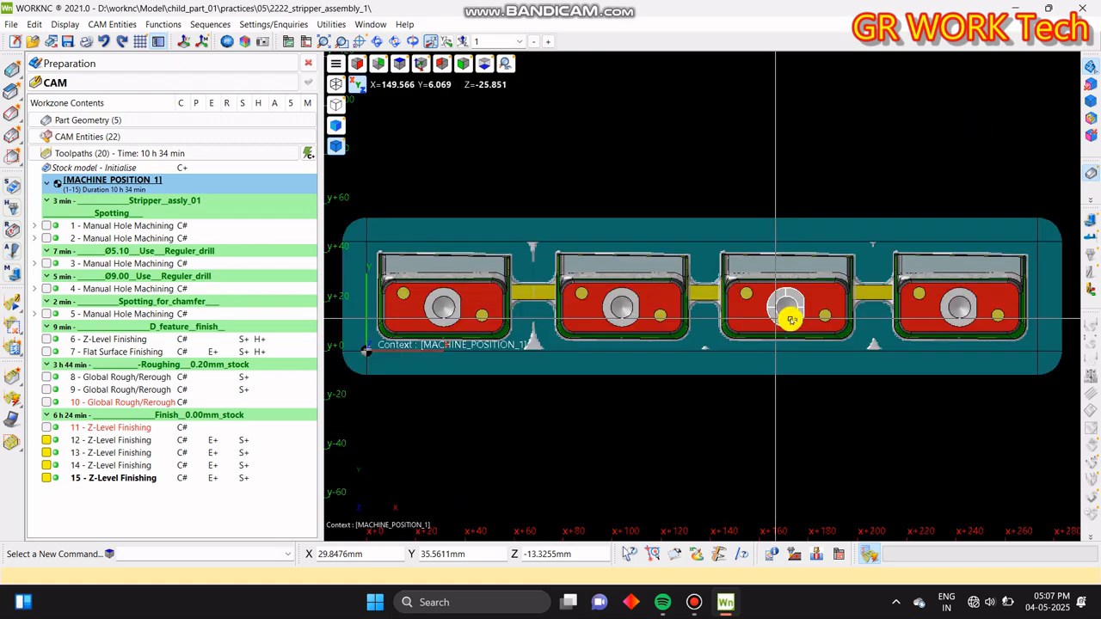
- Briefly display Z-Level Finishing toolpath 12 on the first block and examine the stepped side of the blocks with their remaining stock
scroll(780, 331, down, 3)
middle_drag(823, 381, 865, 297)
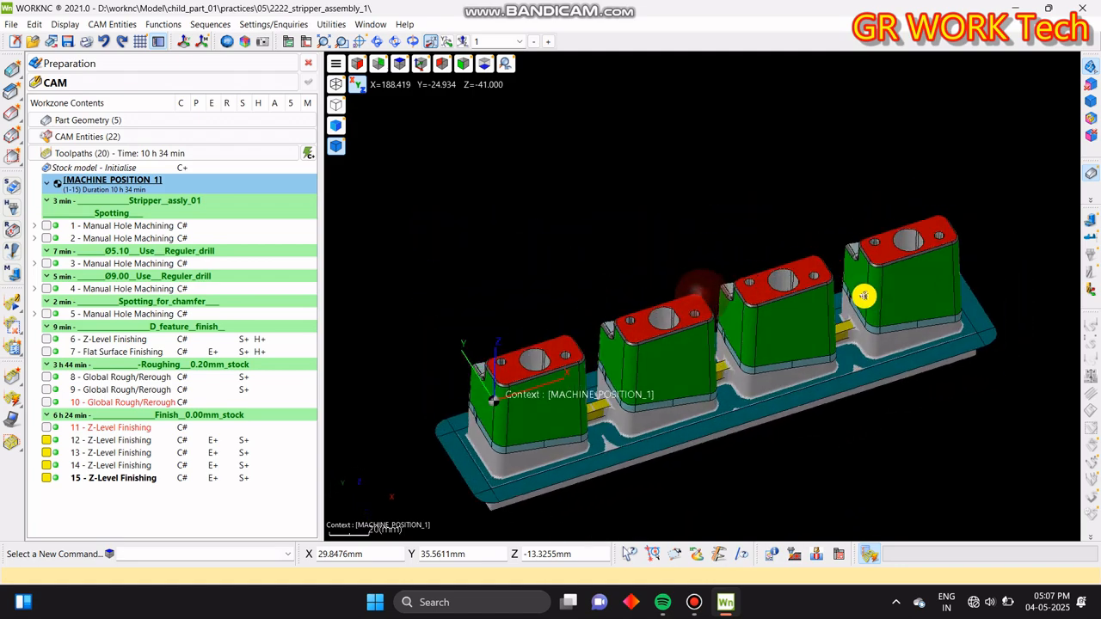
click(103, 441)
click(46, 441)
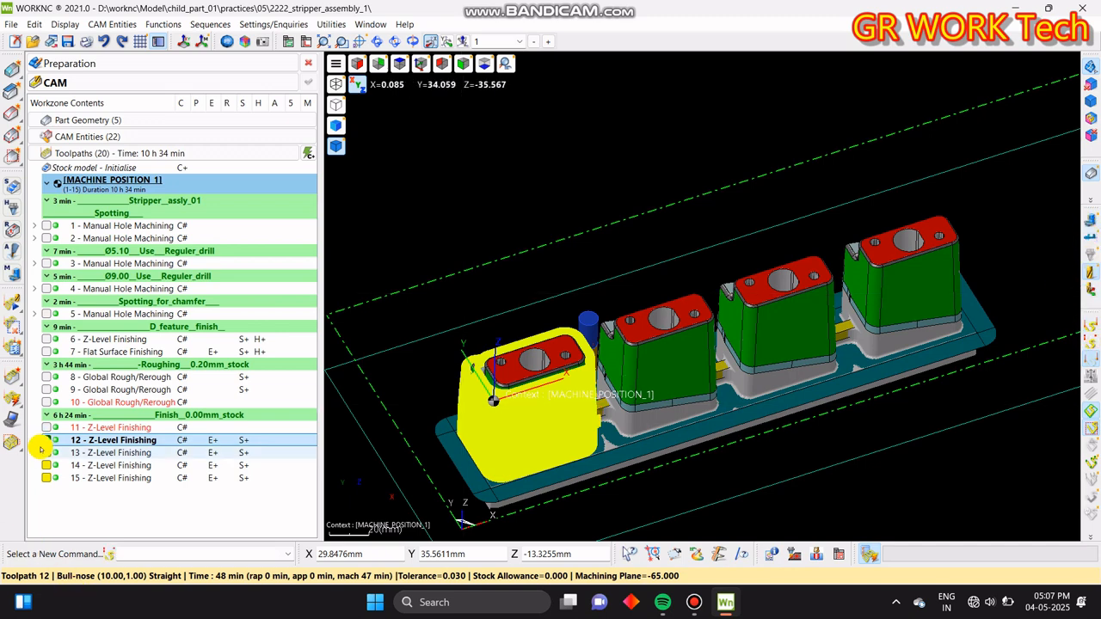
middle_drag(573, 346, 658, 370)
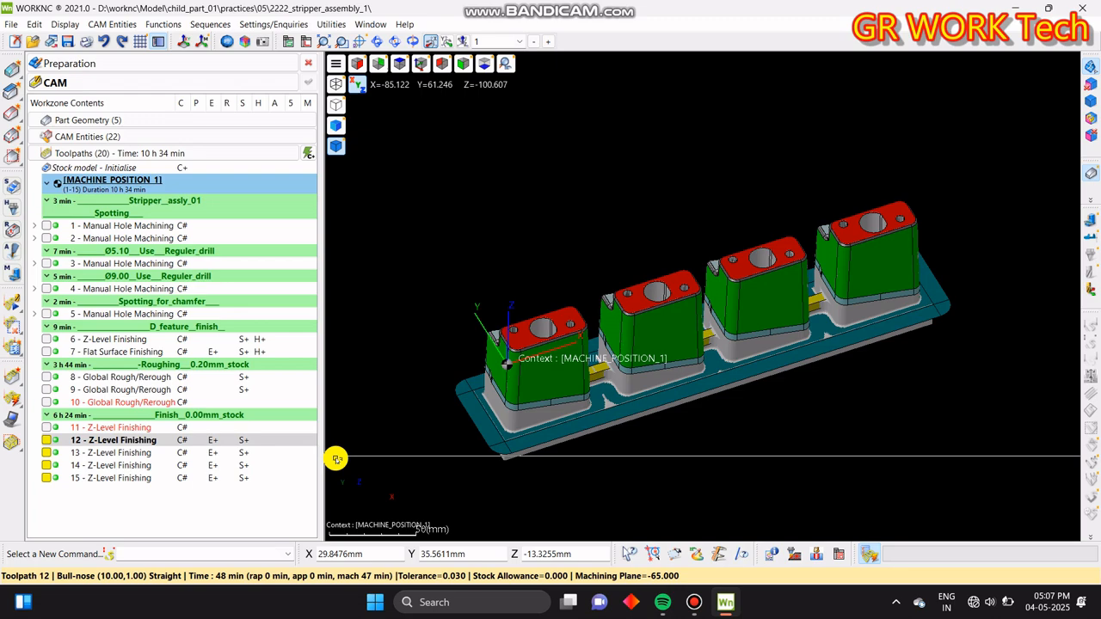
click(182, 511)
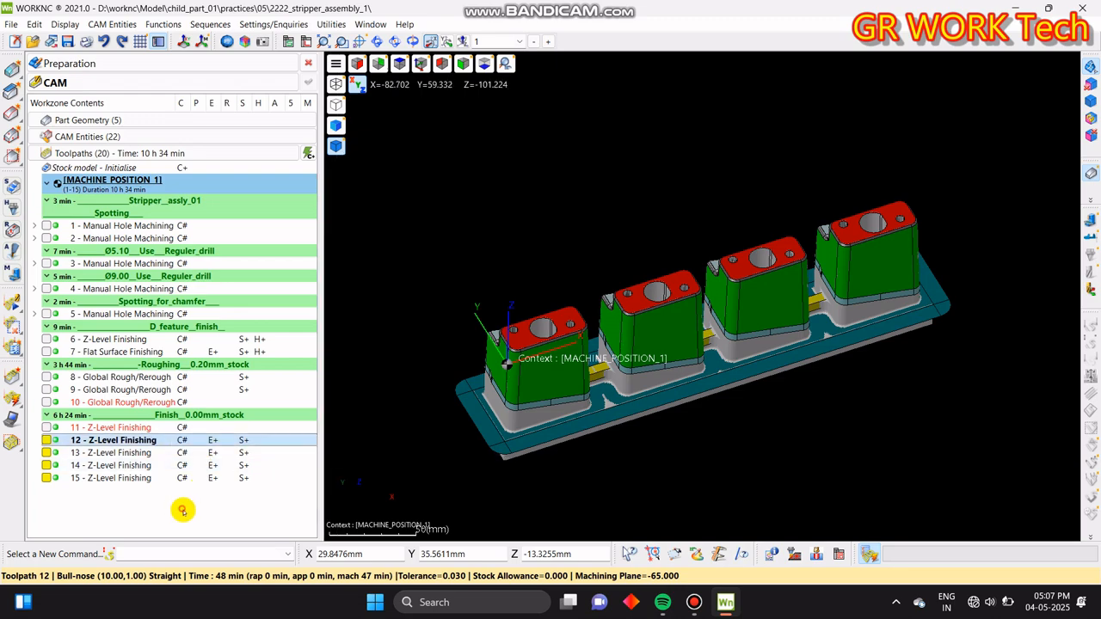
scroll(713, 400, up, 3)
middle_drag(703, 401, 817, 265)
scroll(593, 378, up, 4)
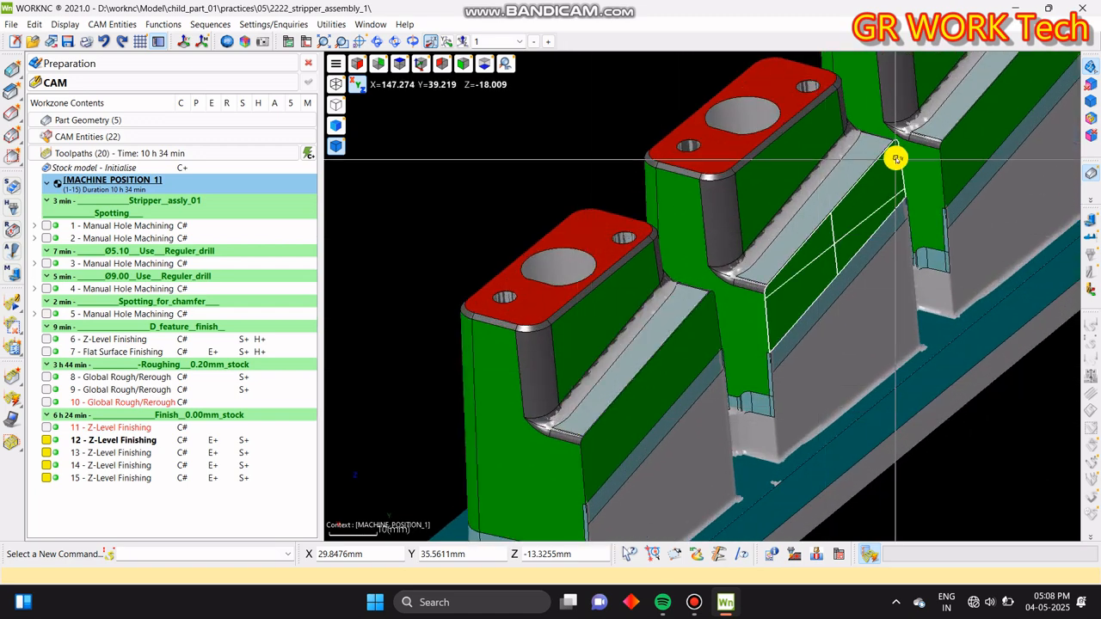
scroll(634, 314, down, 6)
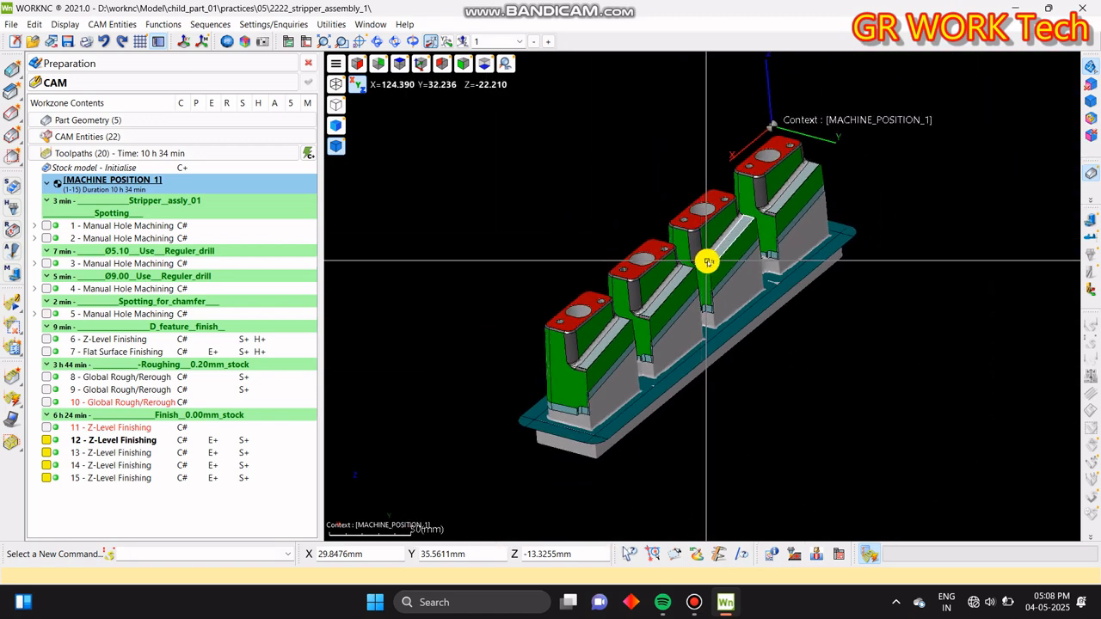
- Add the comment _______Draft_face__finish after toolpath 15 in the toolpath list
key(z)
click(132, 513)
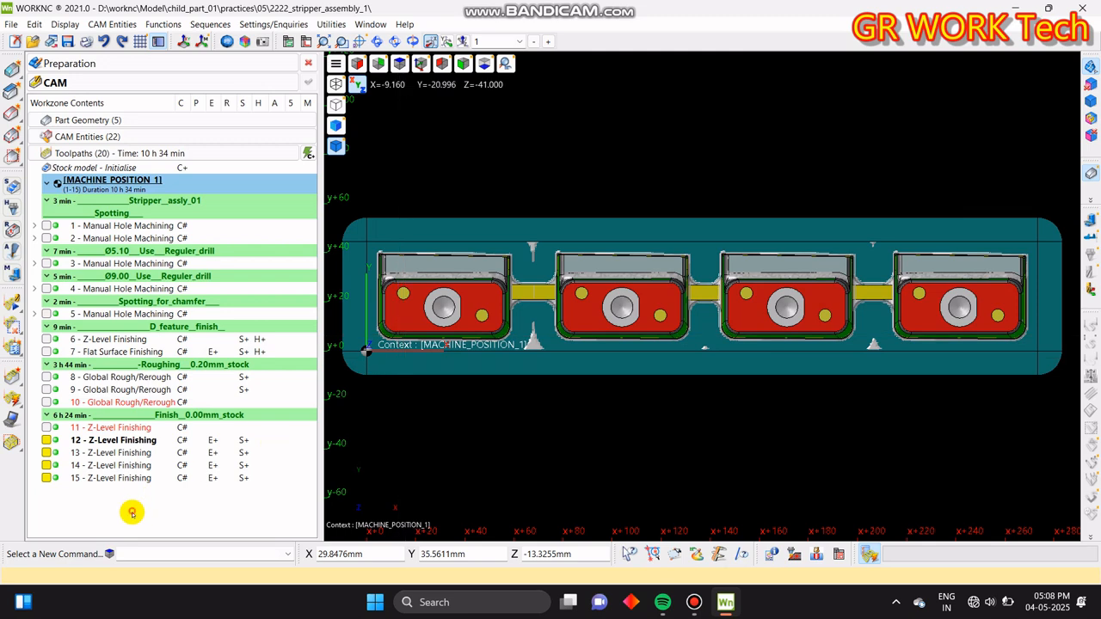
right_click(122, 505)
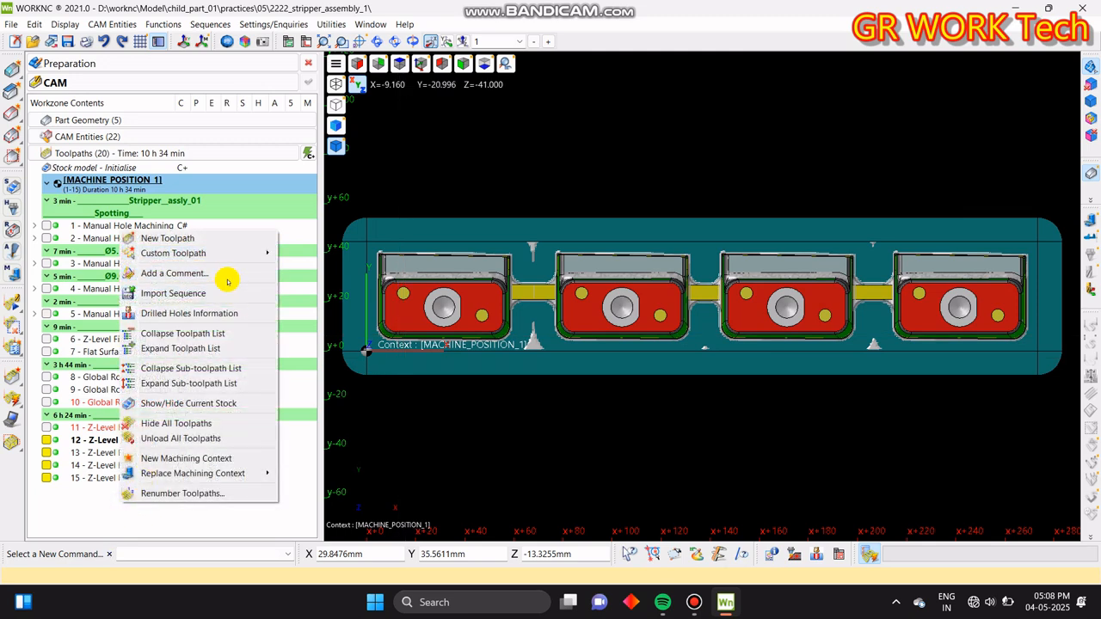
click(228, 274)
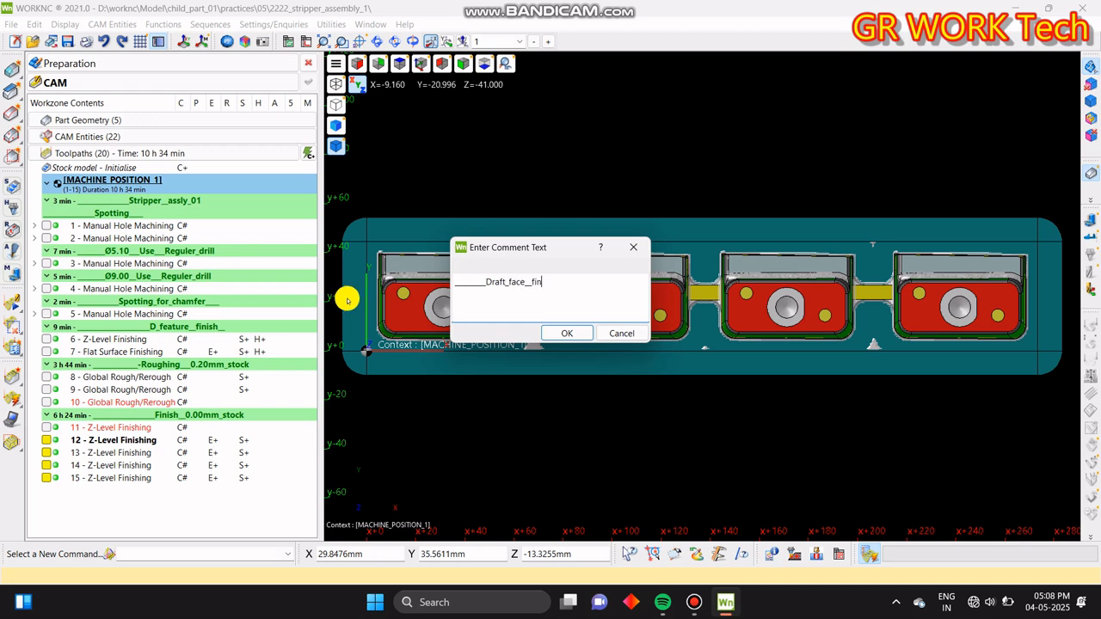
text(h)
key(Return)
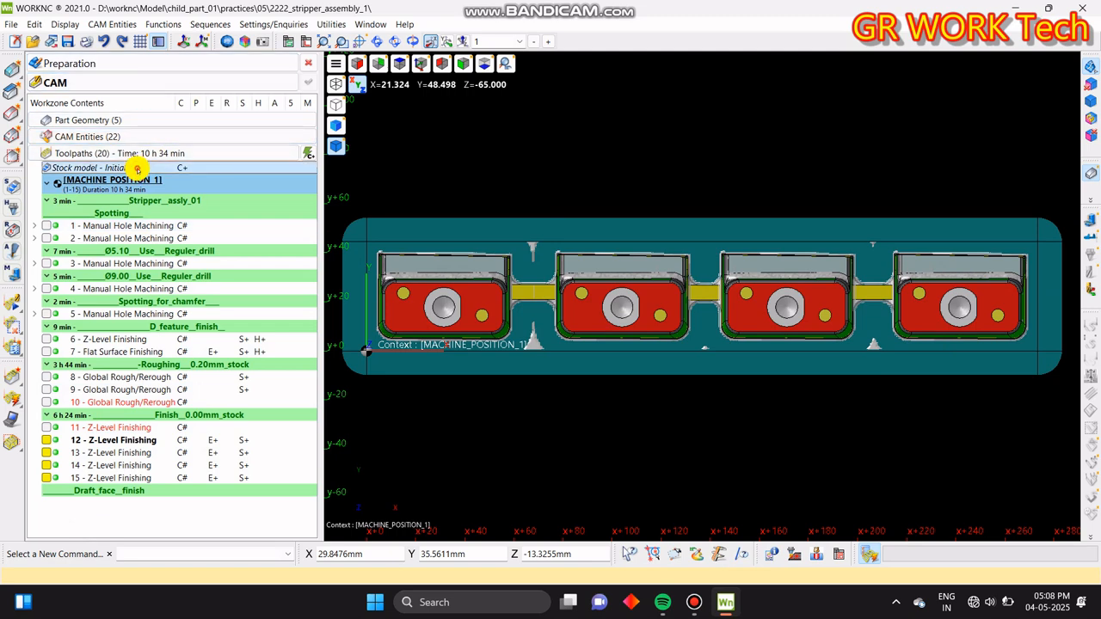
- Remove the offset surface file from the part geometry and validate the reactivation of the geometry
double_click(136, 169)
click(286, 128)
click(318, 182)
click(320, 195)
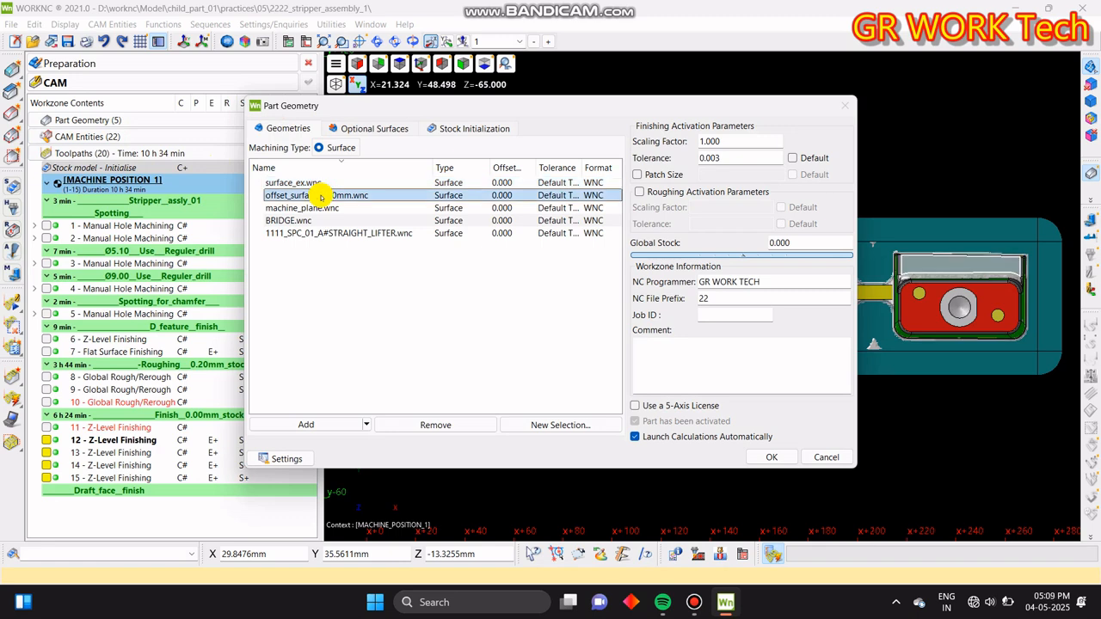
click(427, 424)
click(771, 456)
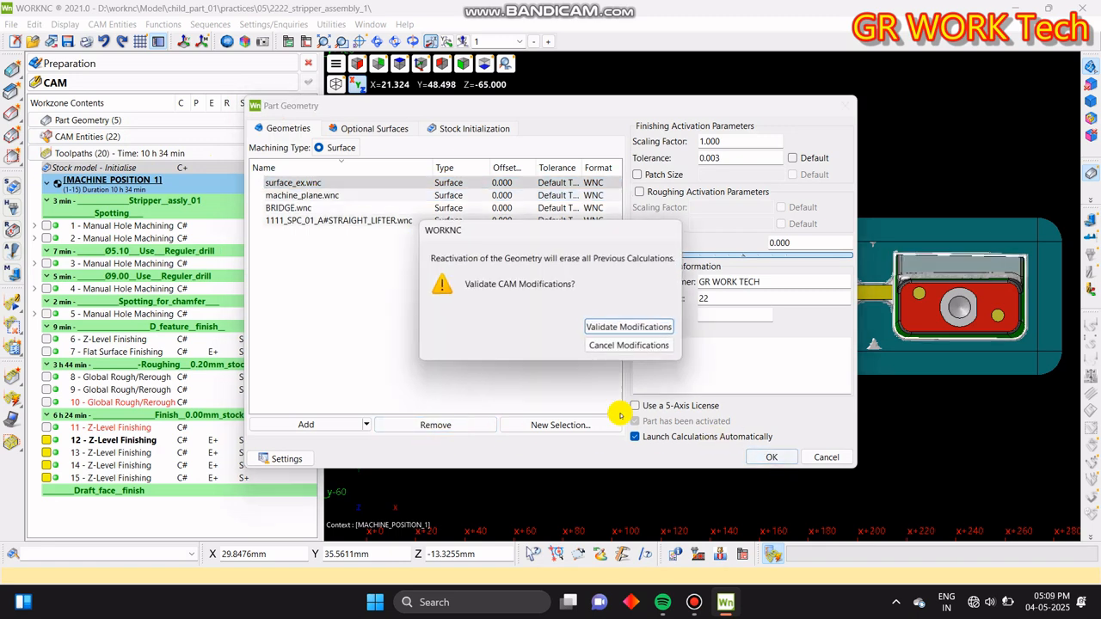
click(608, 328)
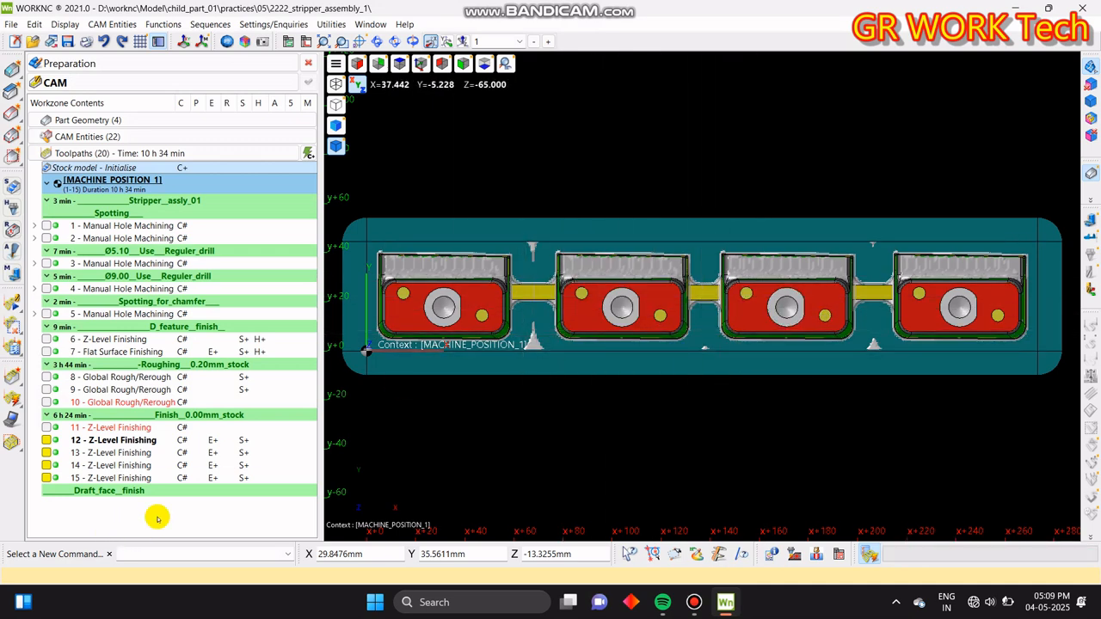
- Expand the part geometry tree, hide the machined stock and inspect the draft face of the first block from close up
click(157, 516)
middle_drag(595, 393, 651, 413)
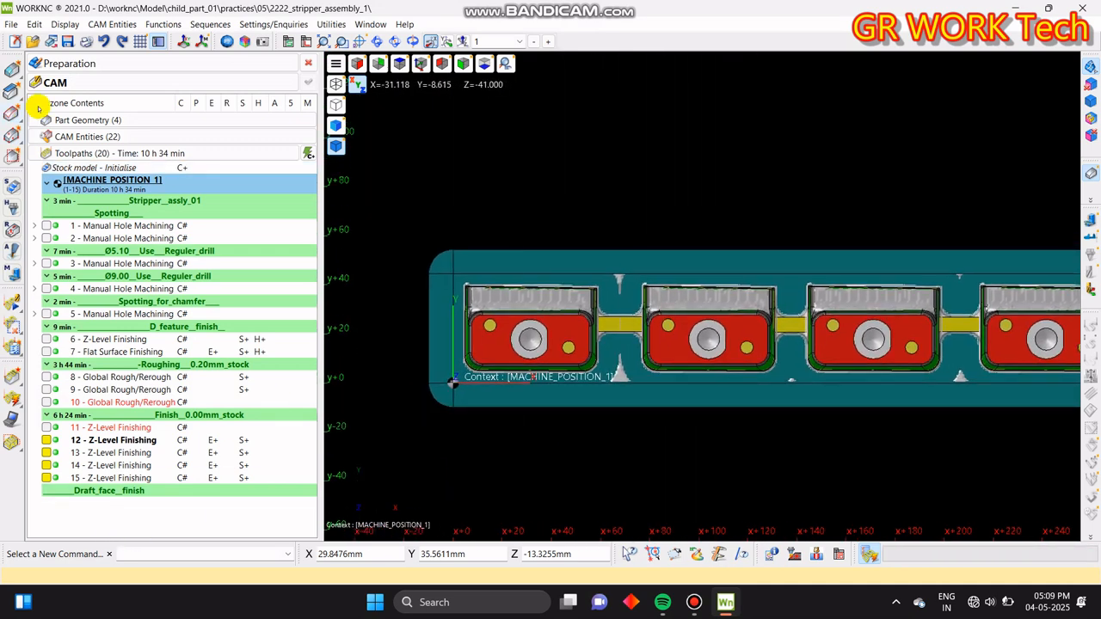
double_click(90, 136)
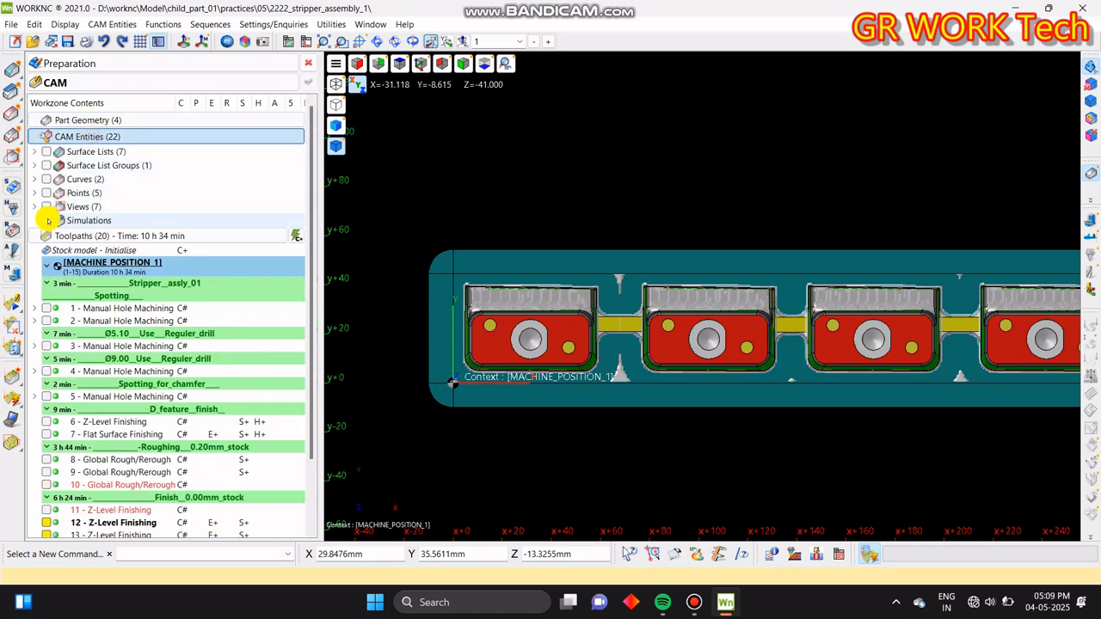
double_click(86, 136)
double_click(82, 119)
click(60, 212)
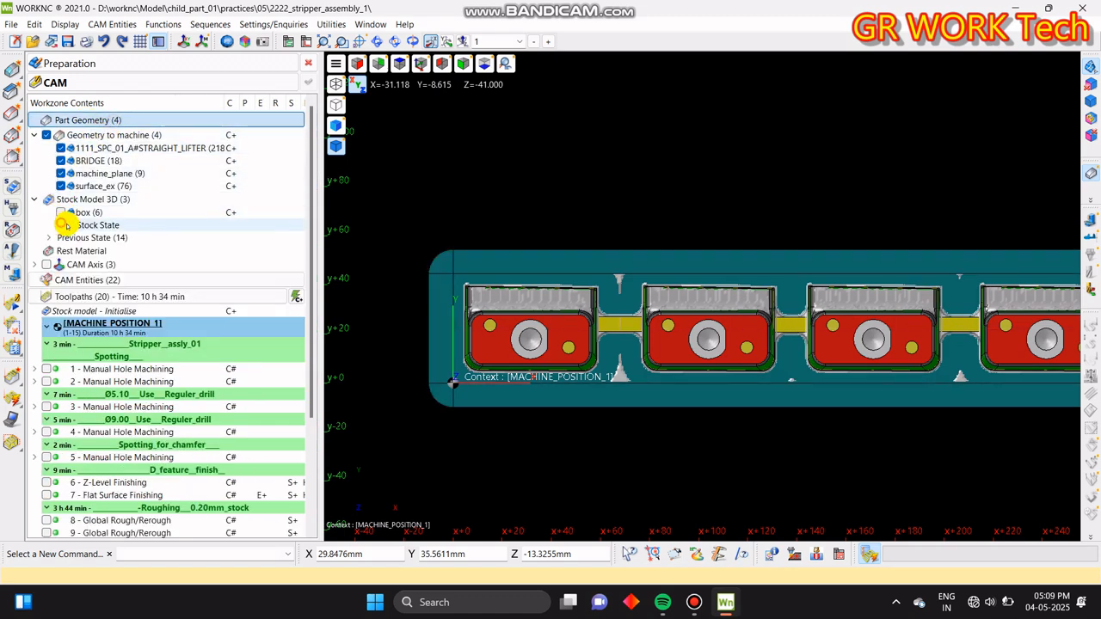
scroll(688, 413, up, 3)
scroll(584, 302, up, 3)
middle_drag(717, 388, 679, 334)
scroll(521, 341, up, 3)
middle_drag(663, 290, 516, 258)
- Try to create a Surface Extension in Preparation mode from the draft face on the first block's step
click(75, 64)
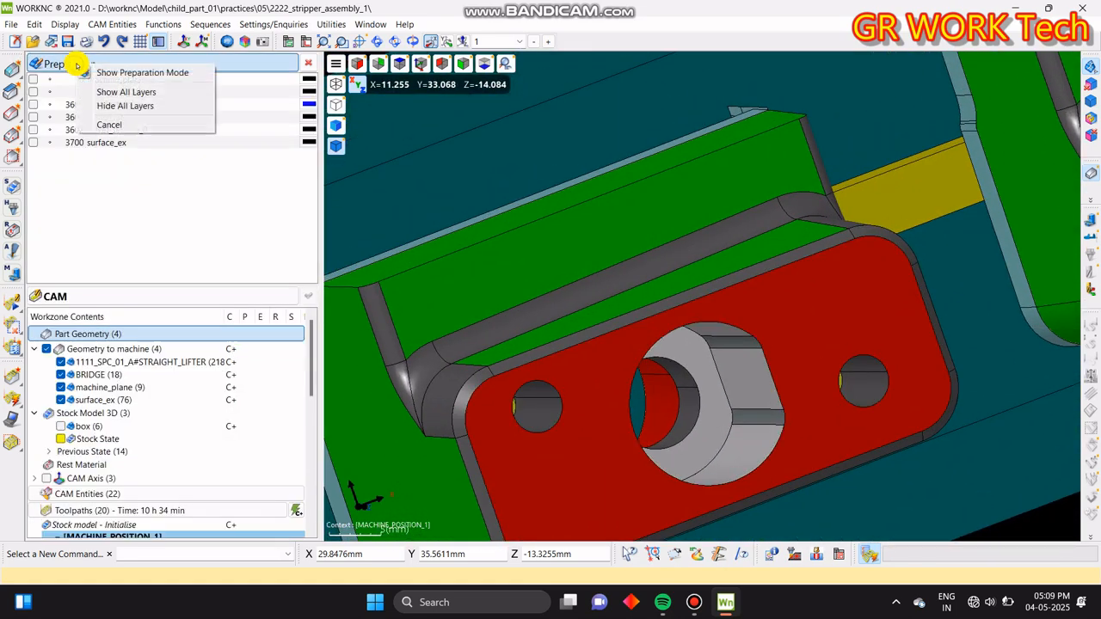
click(108, 67)
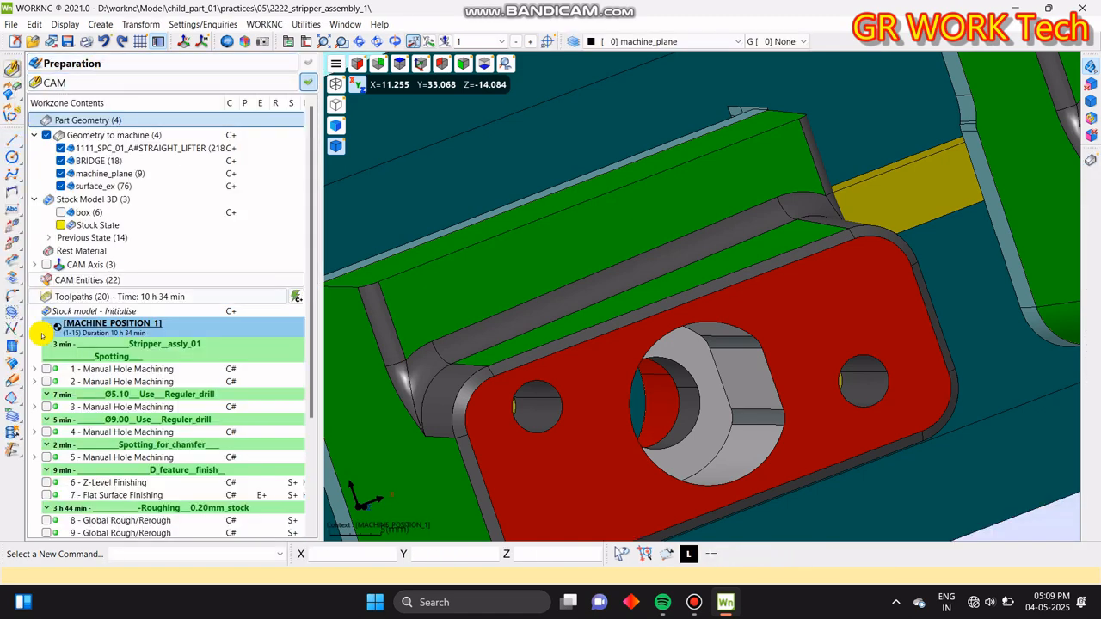
click(9, 363)
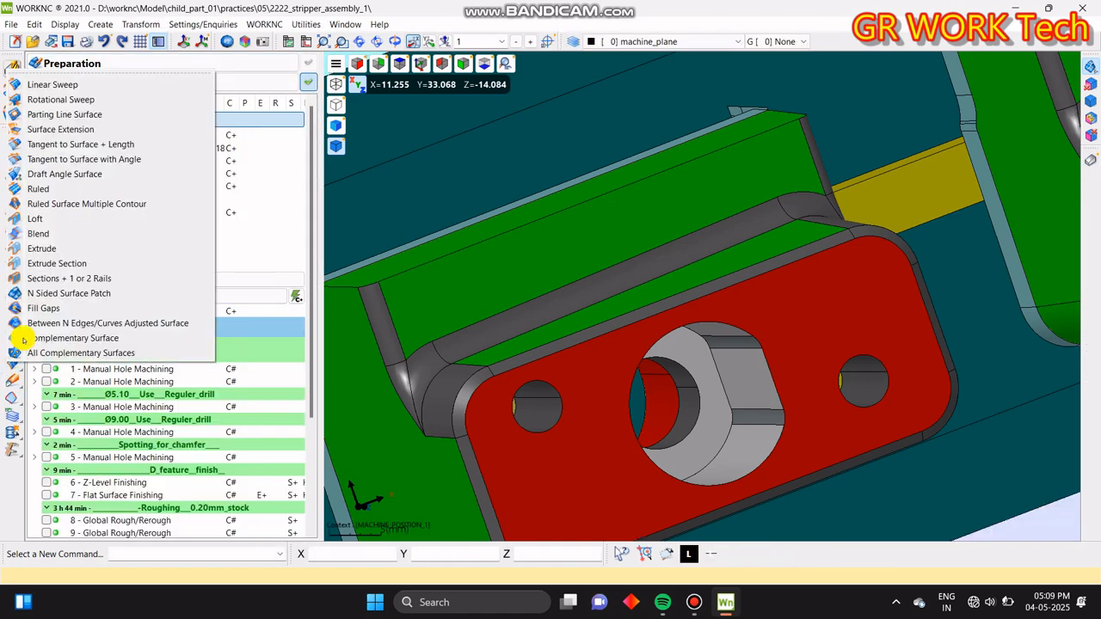
click(73, 134)
middle_drag(693, 297, 593, 312)
middle_drag(466, 294, 797, 225)
click(512, 293)
click(566, 283)
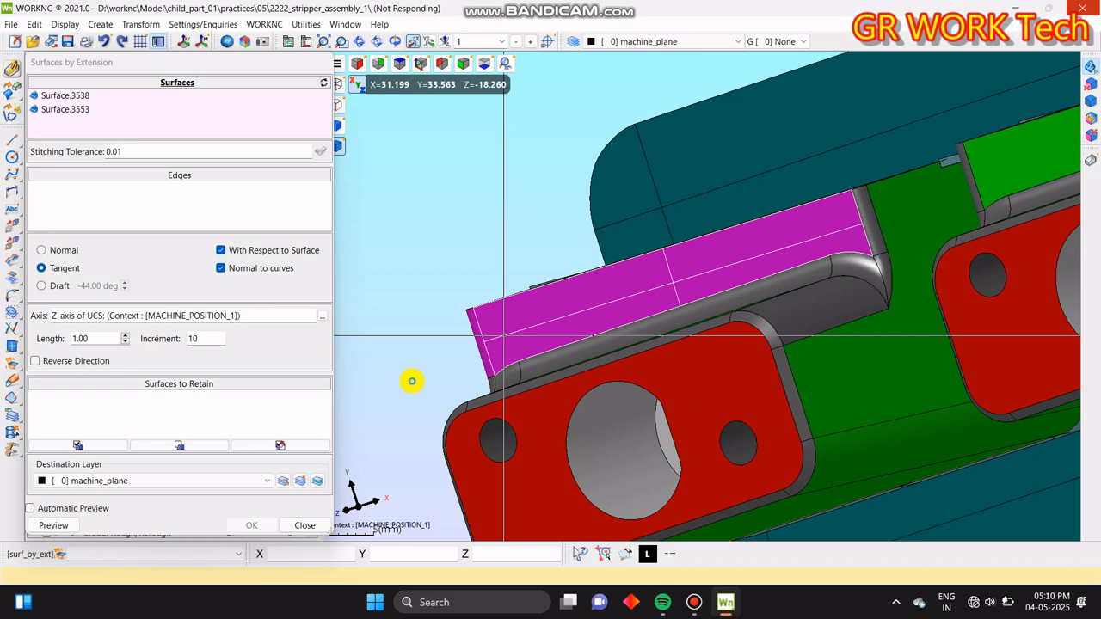
- Try to leave the Surfaces by Extension dialog and force the unresponsive program to close
click(317, 526)
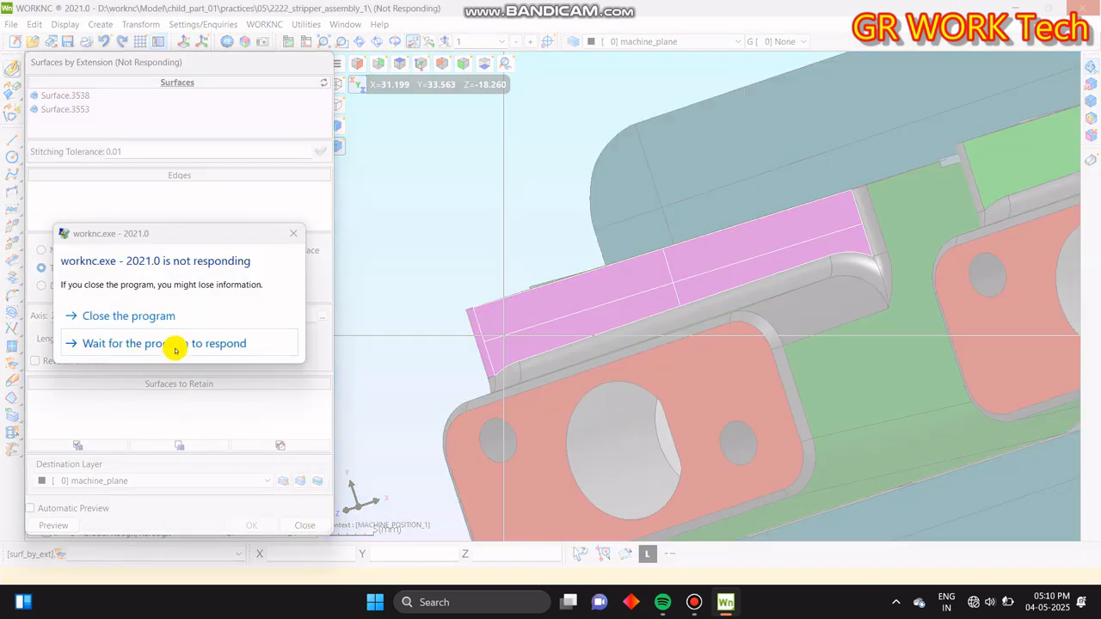
click(180, 344)
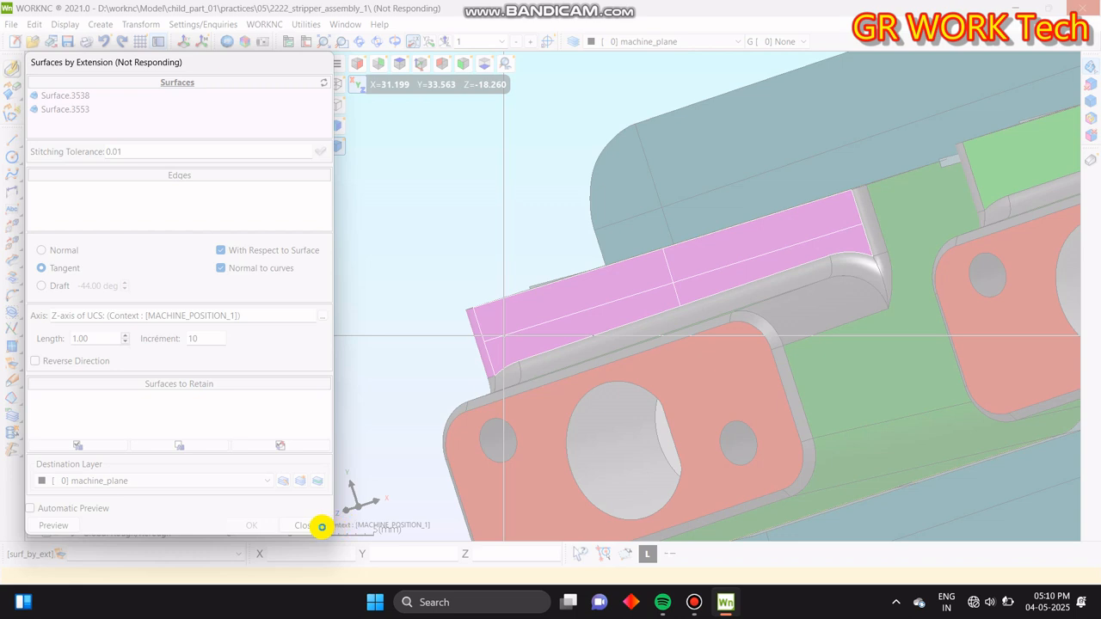
click(320, 526)
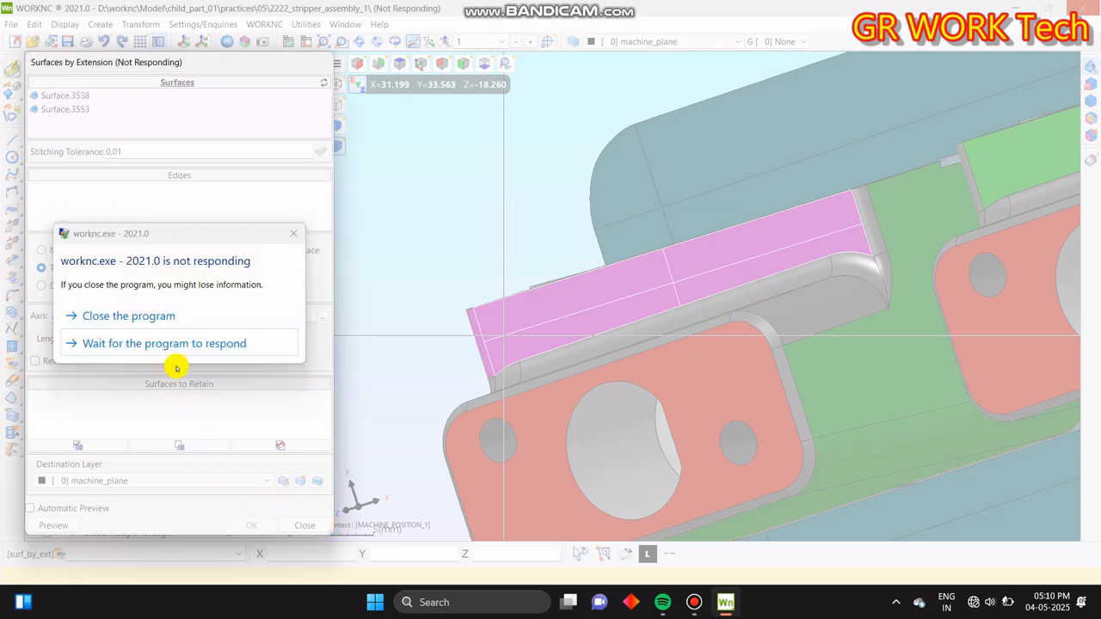
click(204, 308)
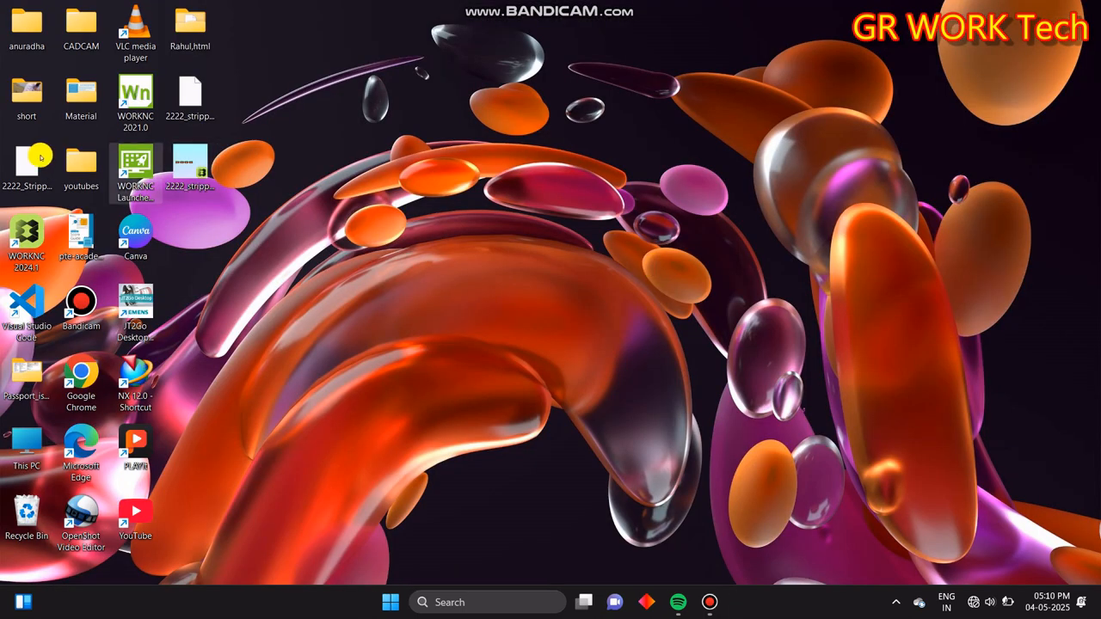
- Restart WORKNC 2021.0 and reopen the recent workzone 2222_stripper_assembly_1 despite its lock
double_click(137, 93)
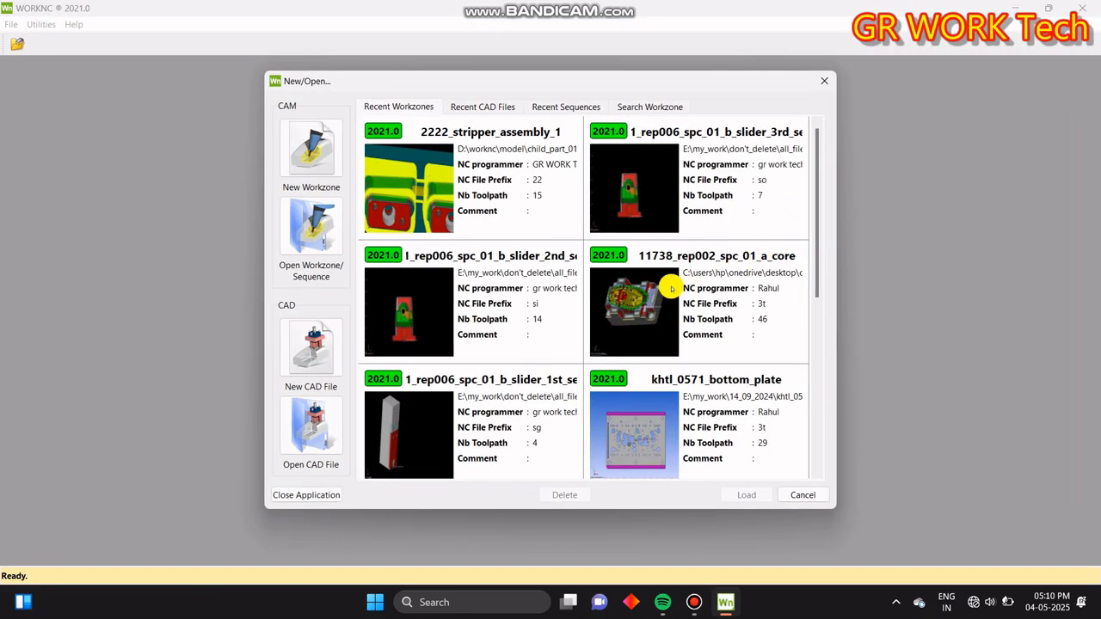
click(409, 196)
click(738, 495)
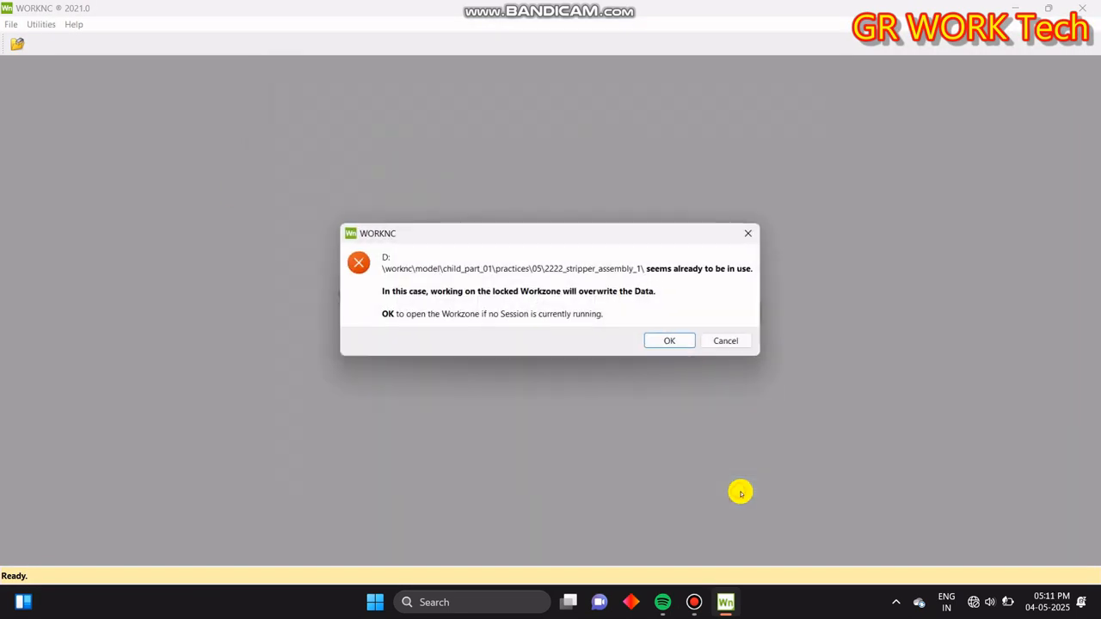
click(670, 340)
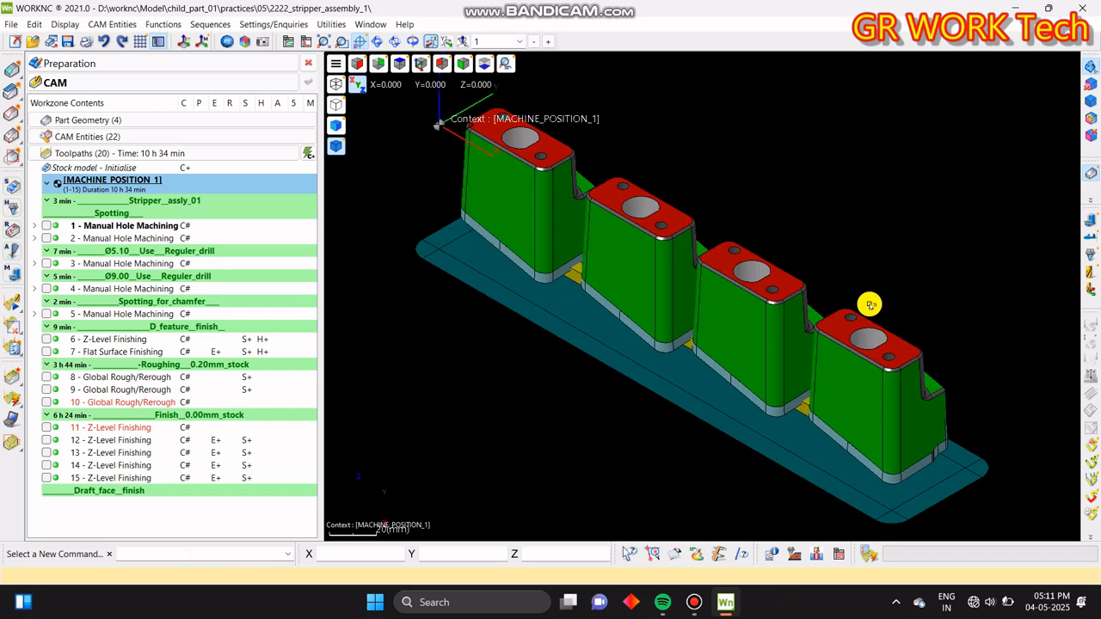
- Examine the draft faces on the stepped side of all four blocks from above and at an angle
scroll(617, 405, up, 3)
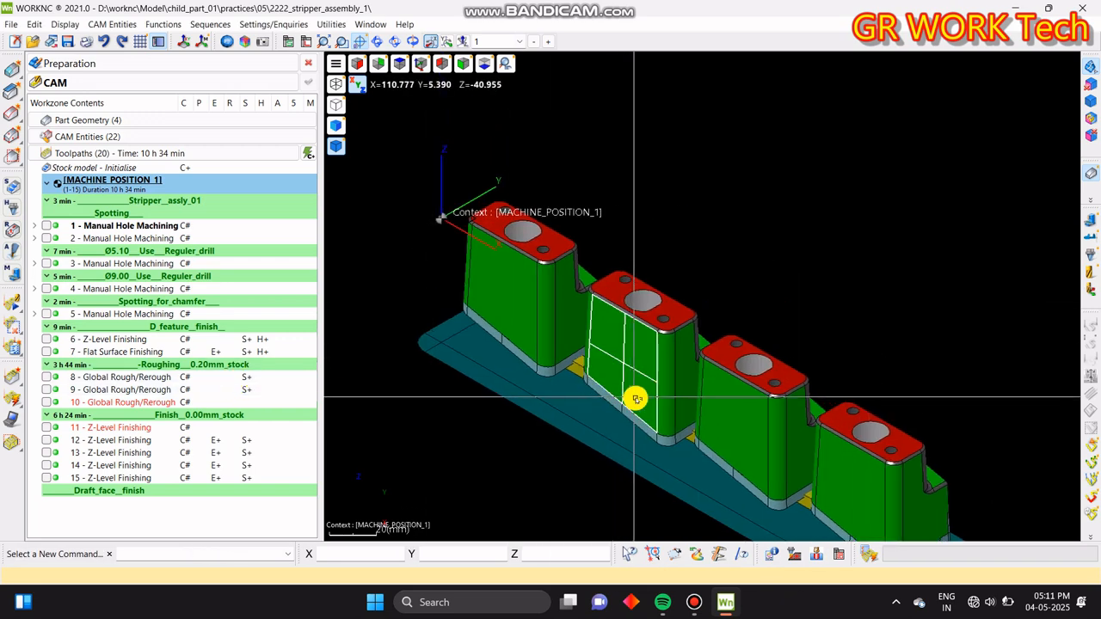
key(z)
scroll(652, 413, down, 2)
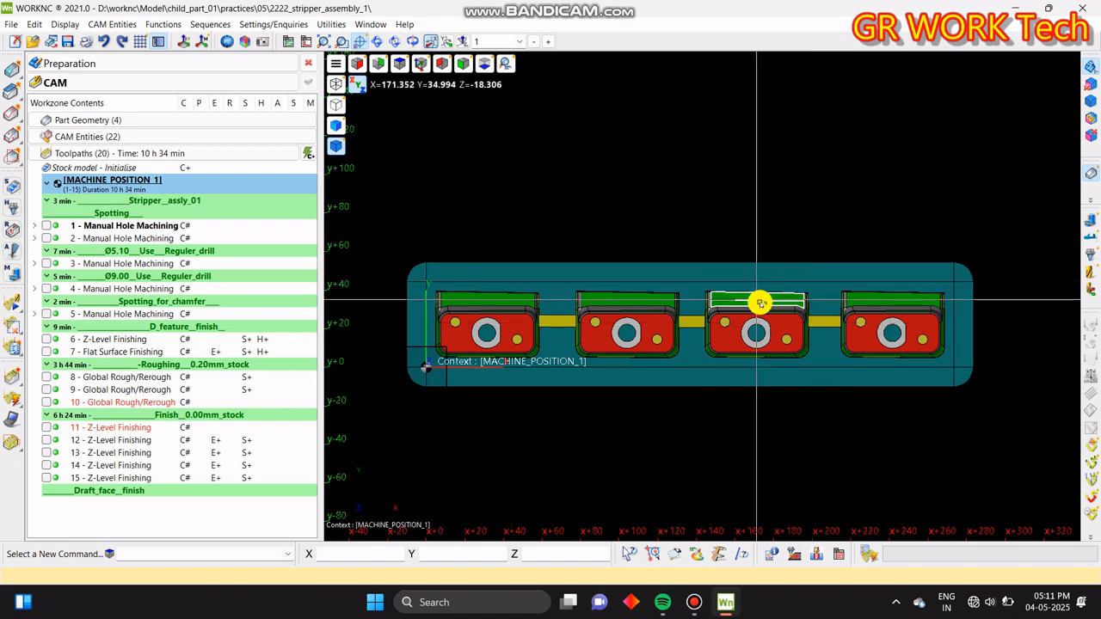
middle_drag(720, 376, 899, 450)
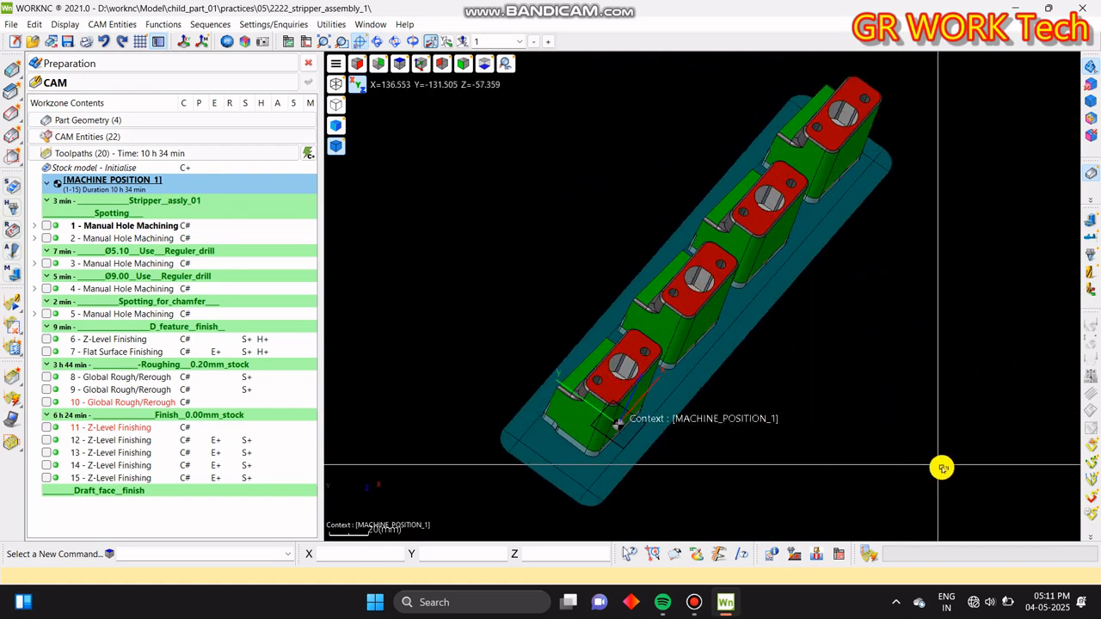
key(z)
middle_drag(763, 316, 763, 344)
scroll(786, 286, down, 3)
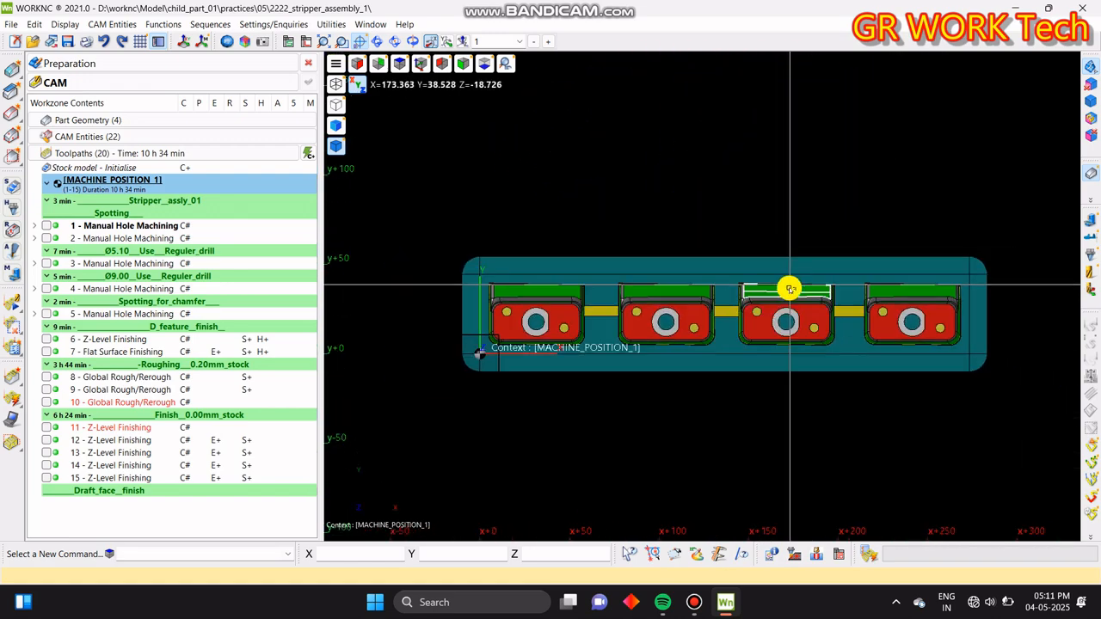
middle_drag(685, 404, 730, 411)
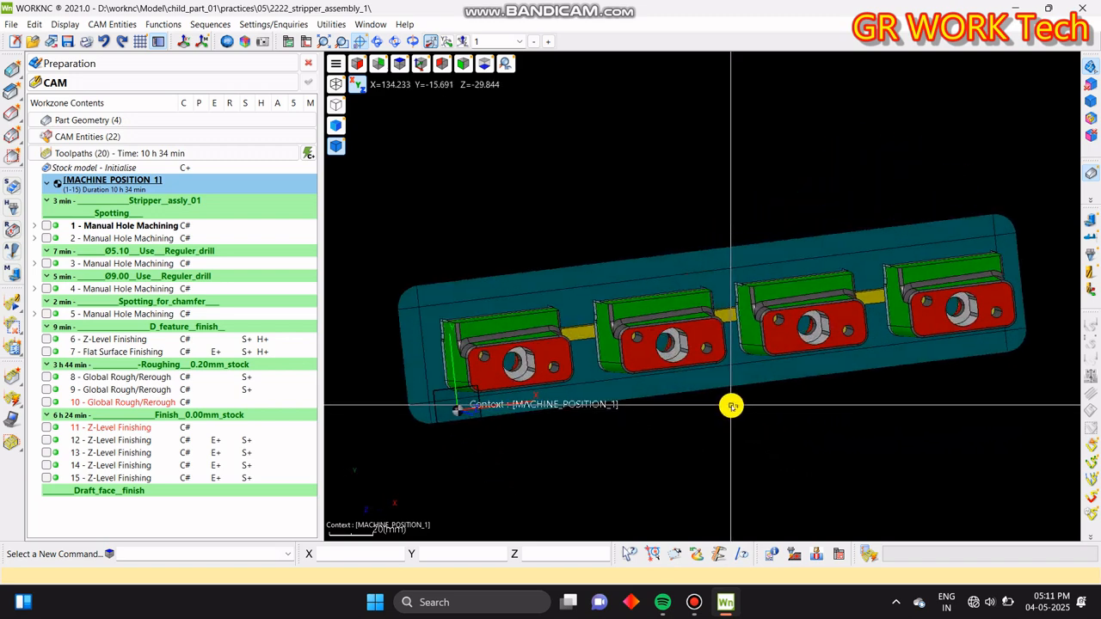
key(z)
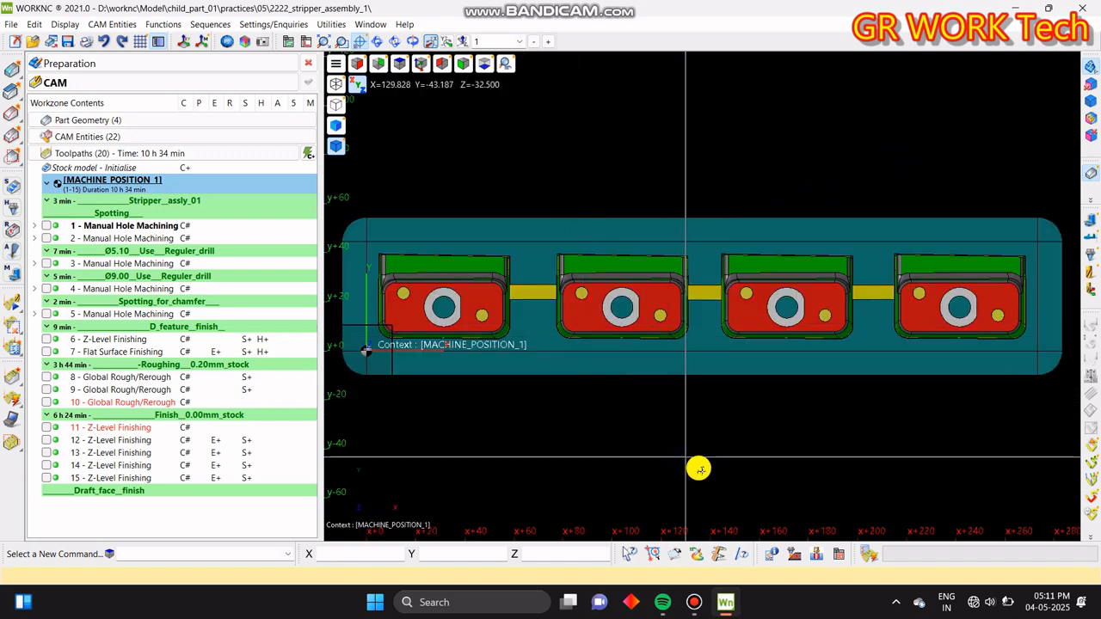
middle_drag(644, 418, 603, 395)
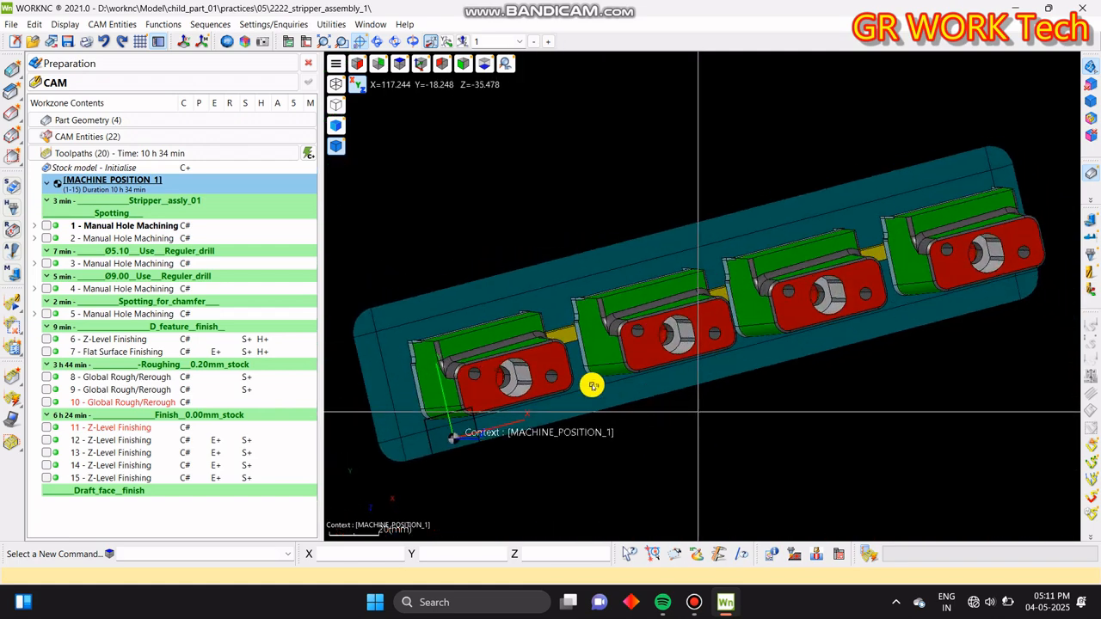
- Switch from the CAM workspace to Preparation and make its geometry available for editing
scroll(602, 395, up, 5)
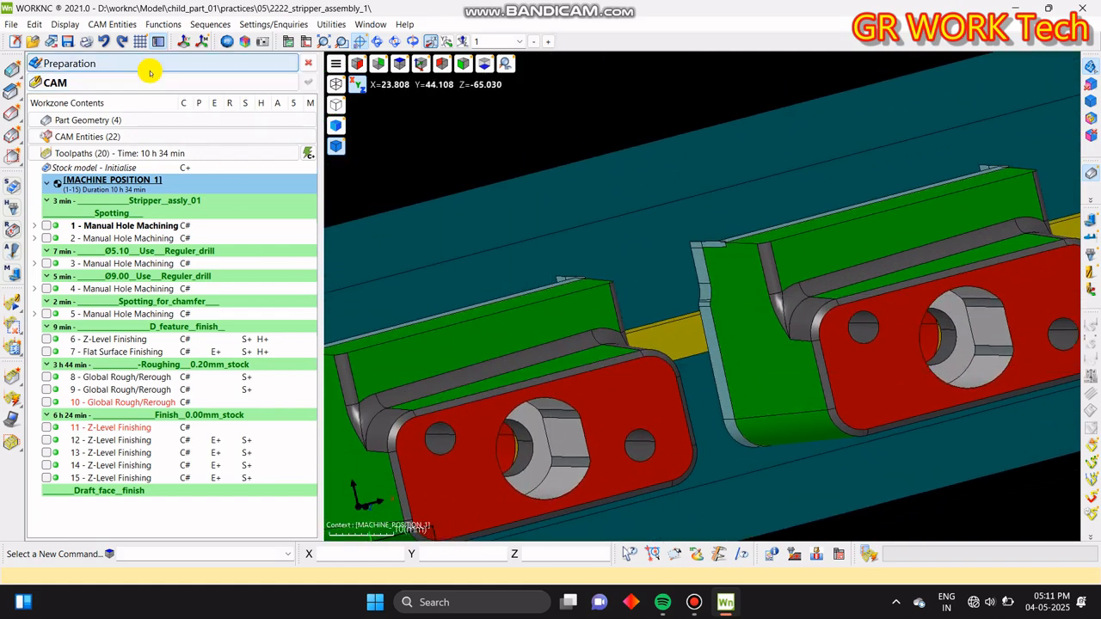
click(148, 71)
right_click(149, 70)
click(193, 75)
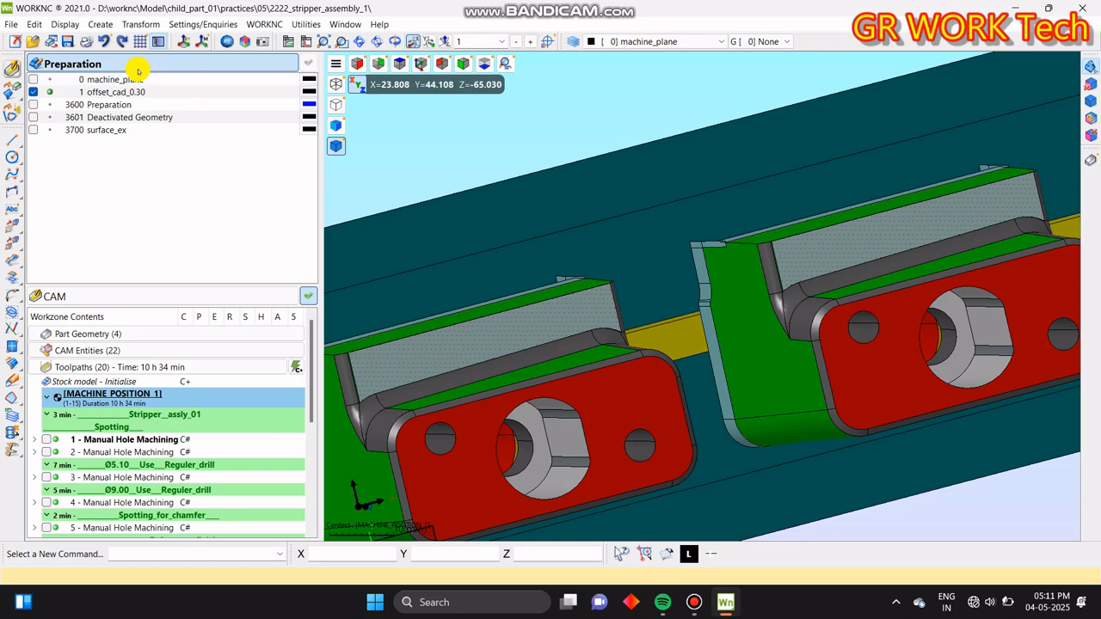
click(138, 71)
click(10, 361)
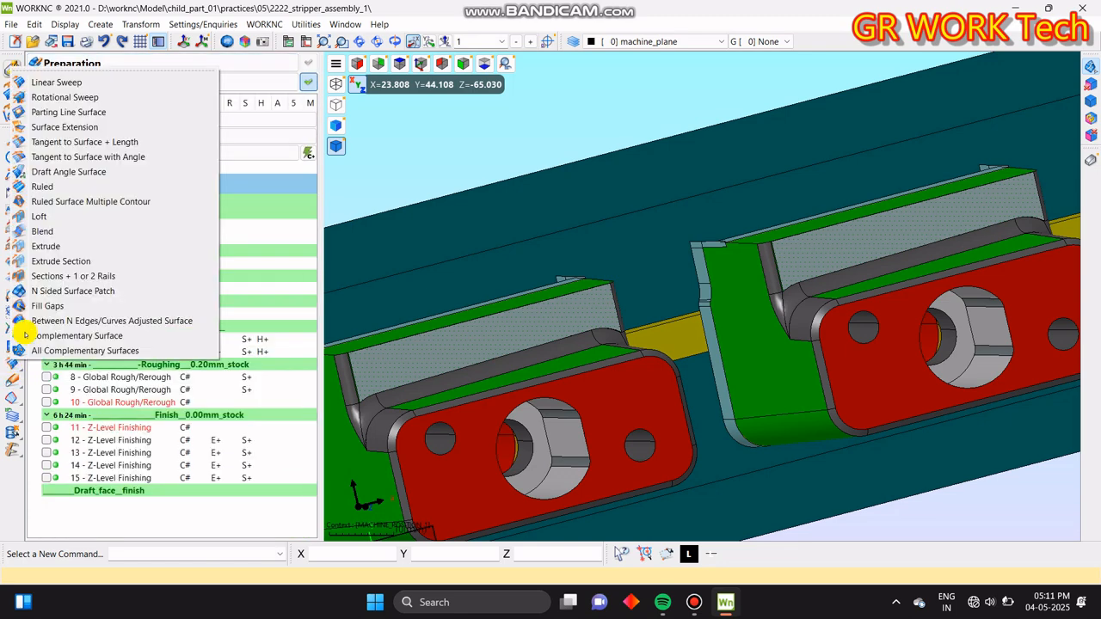
click(74, 125)
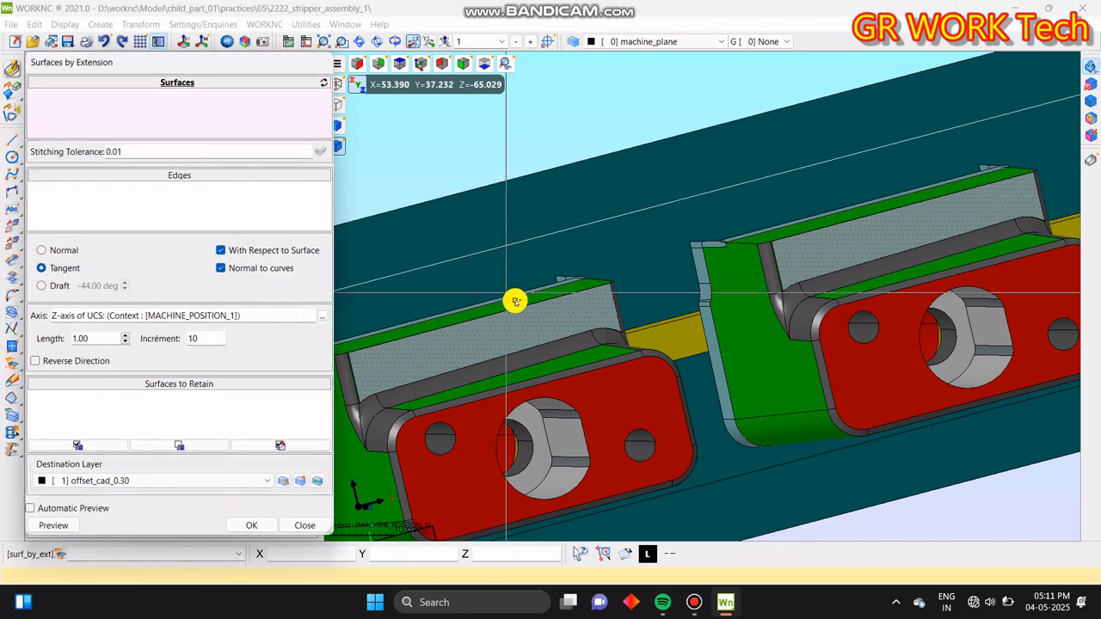
click(297, 525)
- Delete the grey surfaces lying over the long green walls of the blocks
key(Delete)
click(575, 327)
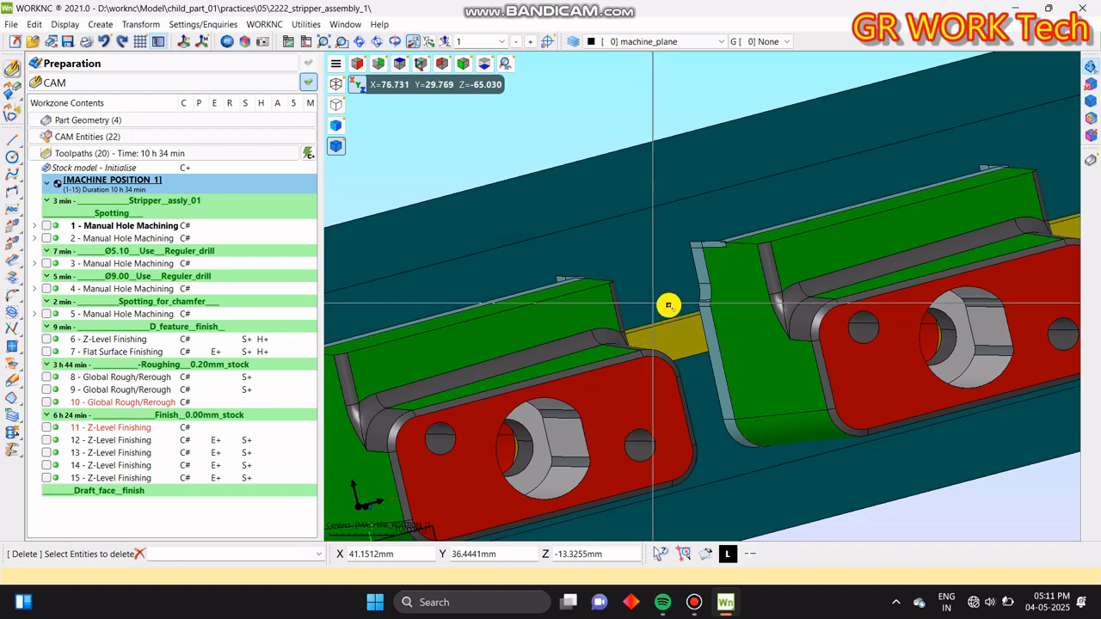
- Start a Surface Extension and select the first block's long green wall and the narrow fillets at both of its ends
click(16, 361)
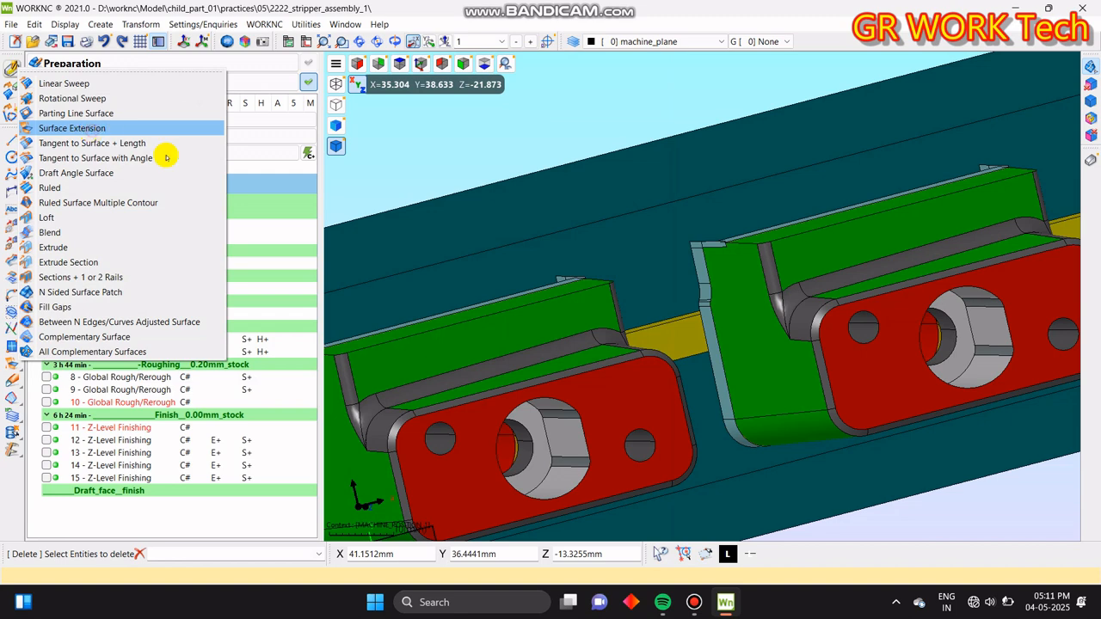
click(107, 134)
scroll(507, 339, up, 5)
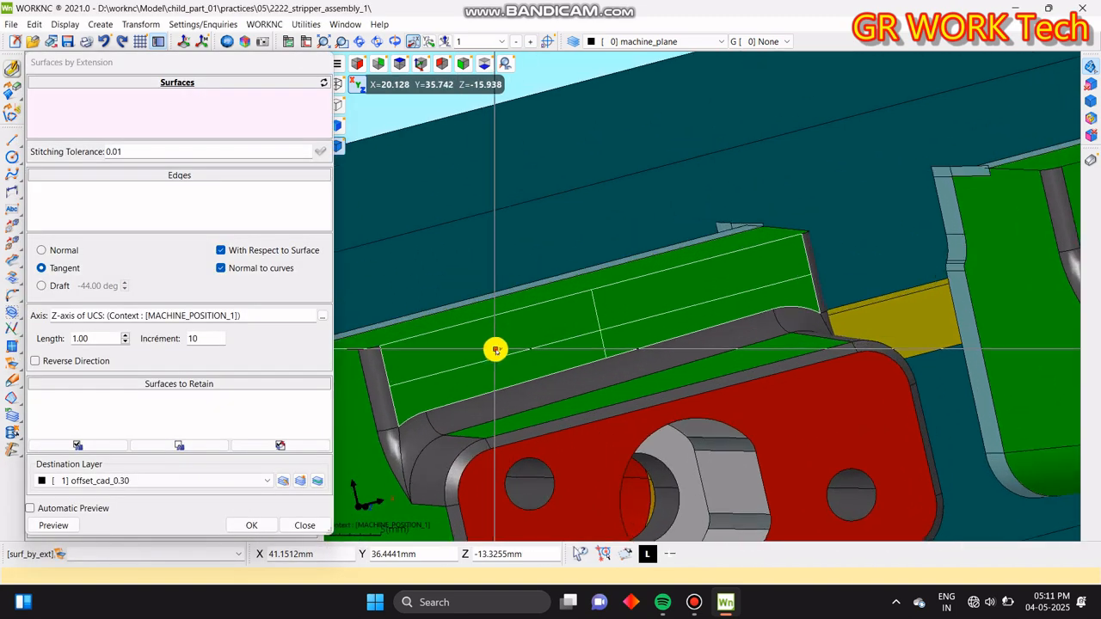
click(496, 350)
scroll(507, 352, up, 5)
click(497, 348)
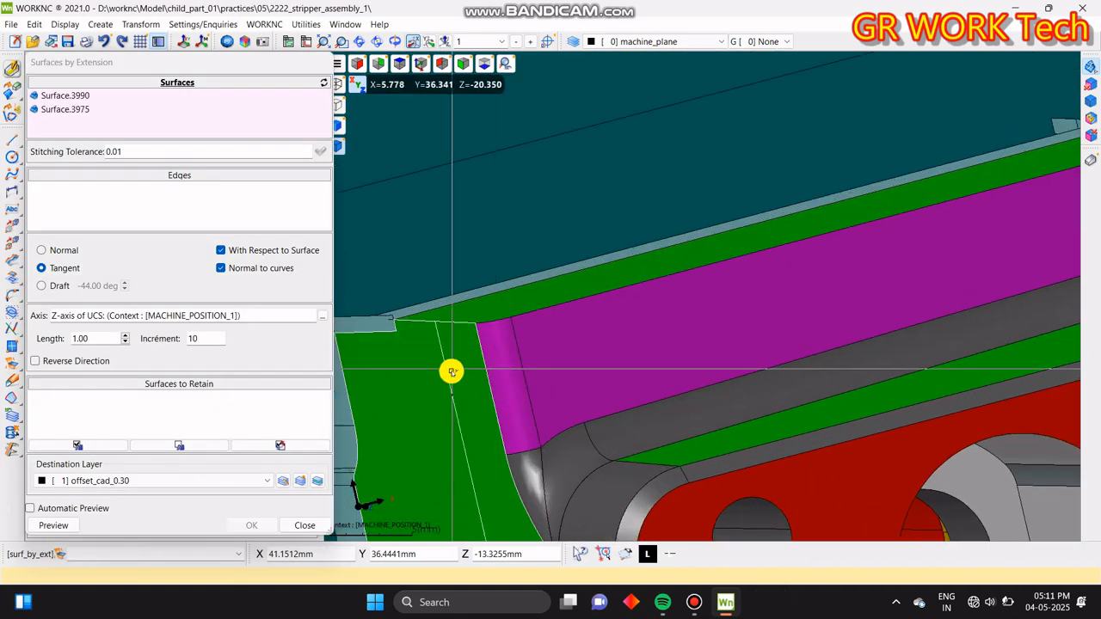
scroll(454, 369, down, 4)
middle_drag(660, 364, 574, 349)
scroll(698, 307, up, 2)
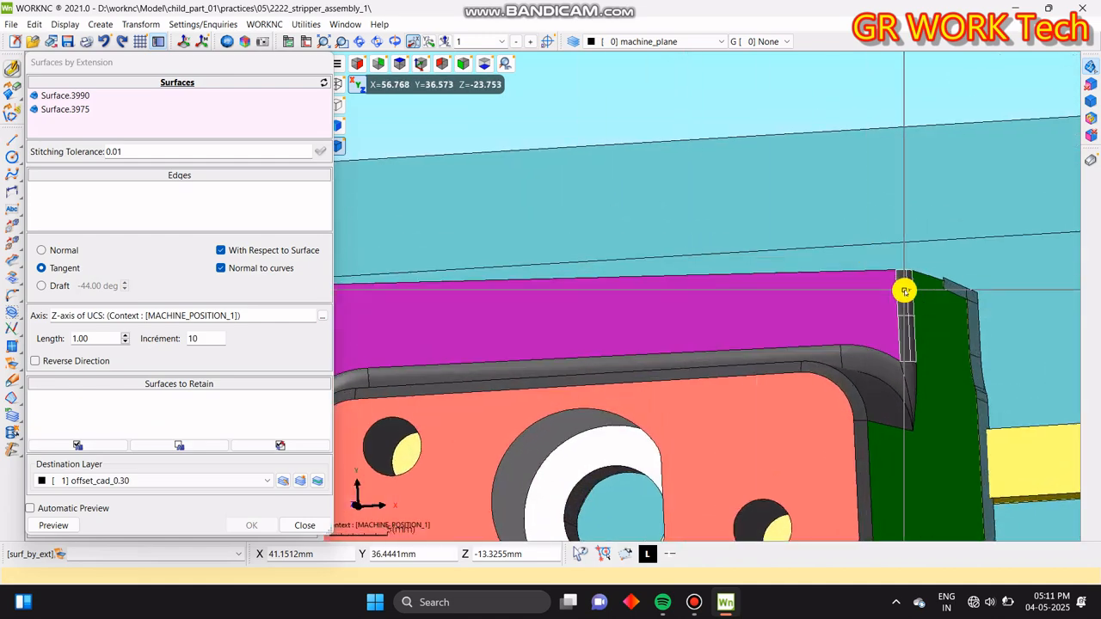
scroll(442, 319, down, 3)
middle_drag(442, 319, 587, 335)
scroll(606, 334, up, 3)
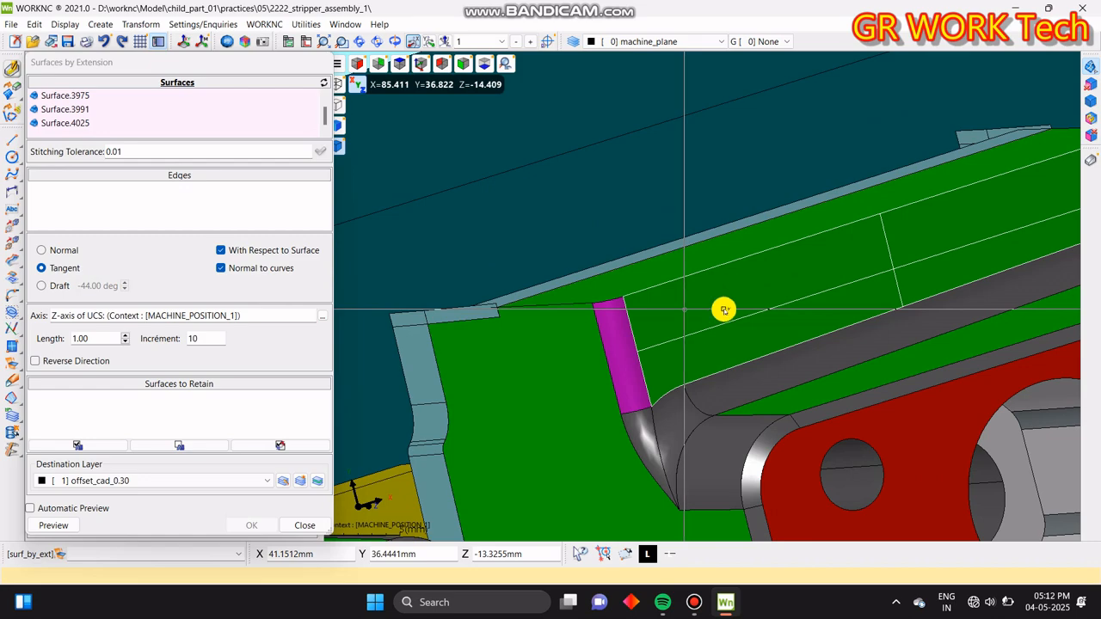
scroll(730, 316, down, 2)
scroll(761, 286, down, 3)
middle_drag(697, 288, 652, 331)
- Confirm the surface selection and choose the outer edge of the wall and of both end fillets as the extension edges
middle_click(680, 288)
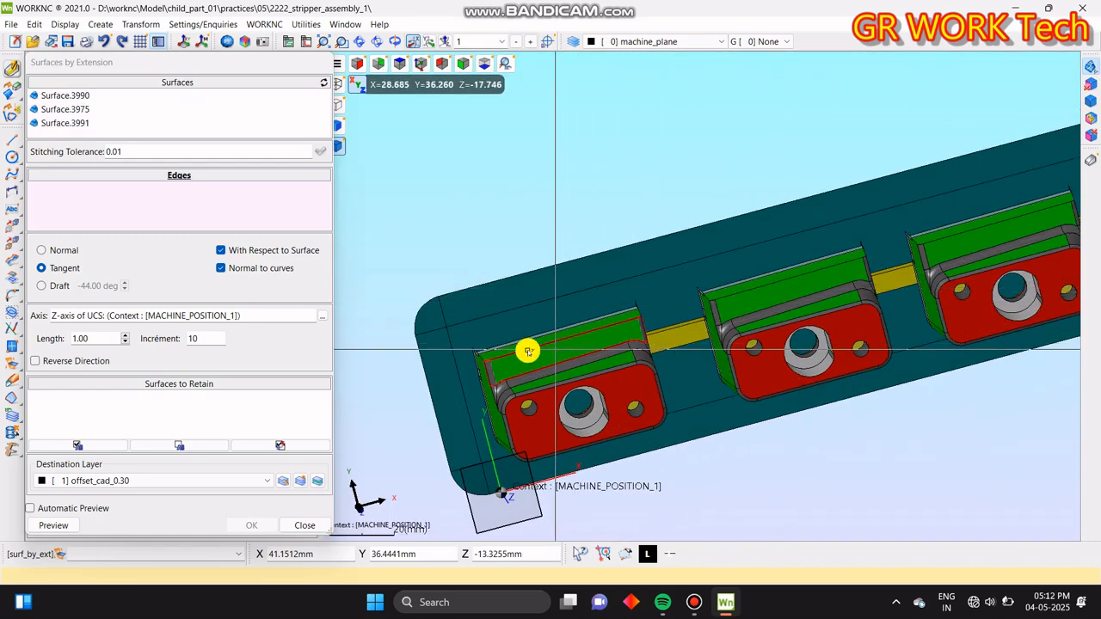
scroll(530, 351, up, 5)
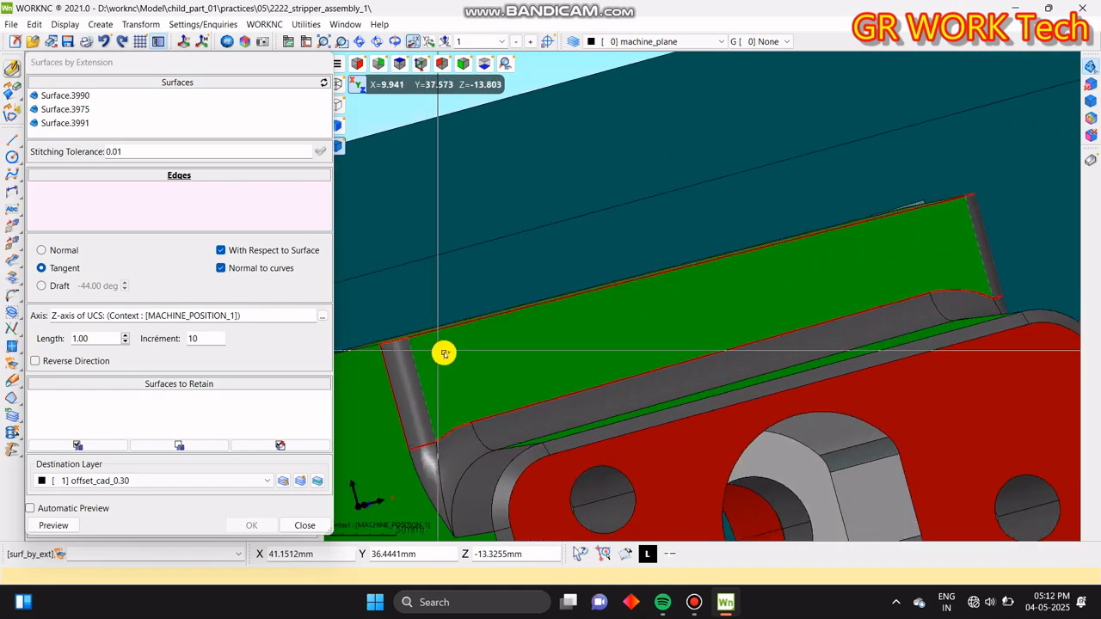
scroll(599, 332, up, 5)
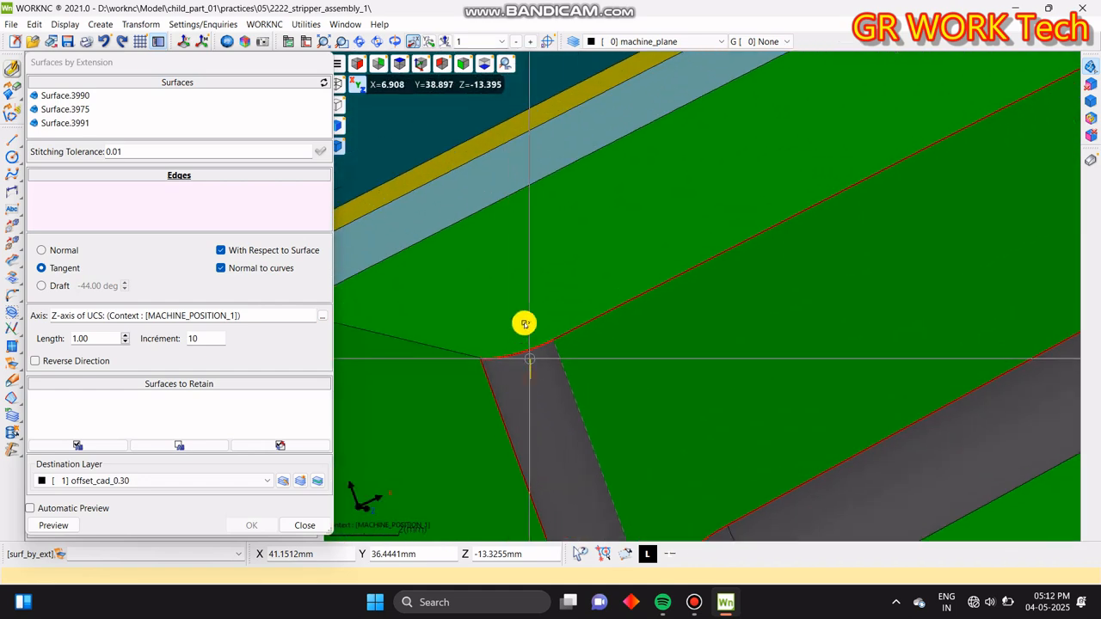
scroll(572, 298, down, 6)
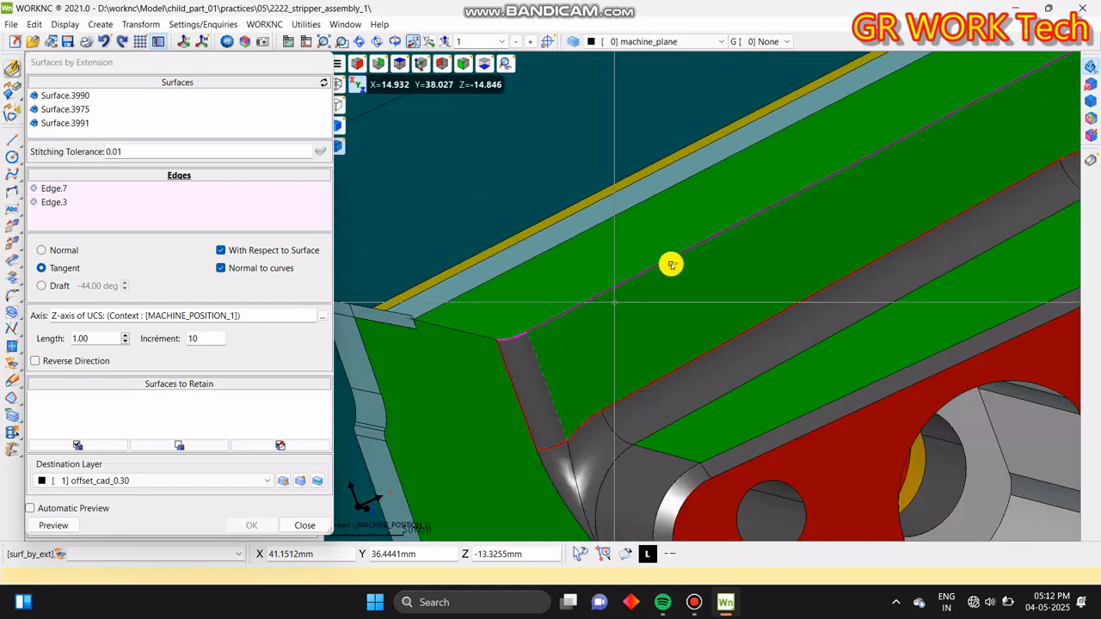
scroll(513, 291, up, 5)
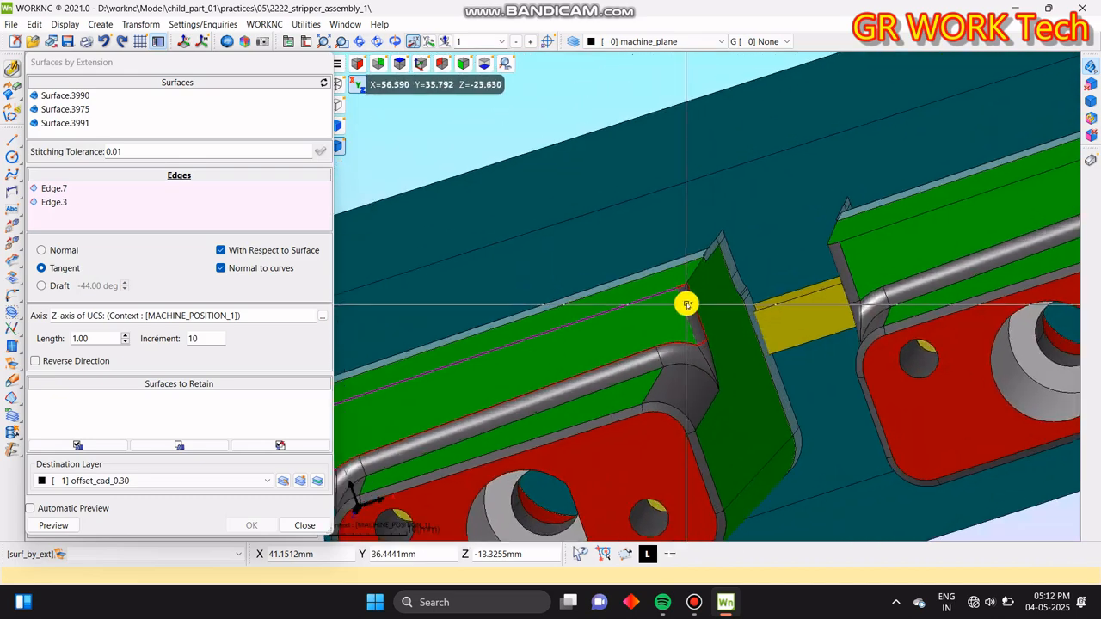
click(652, 274)
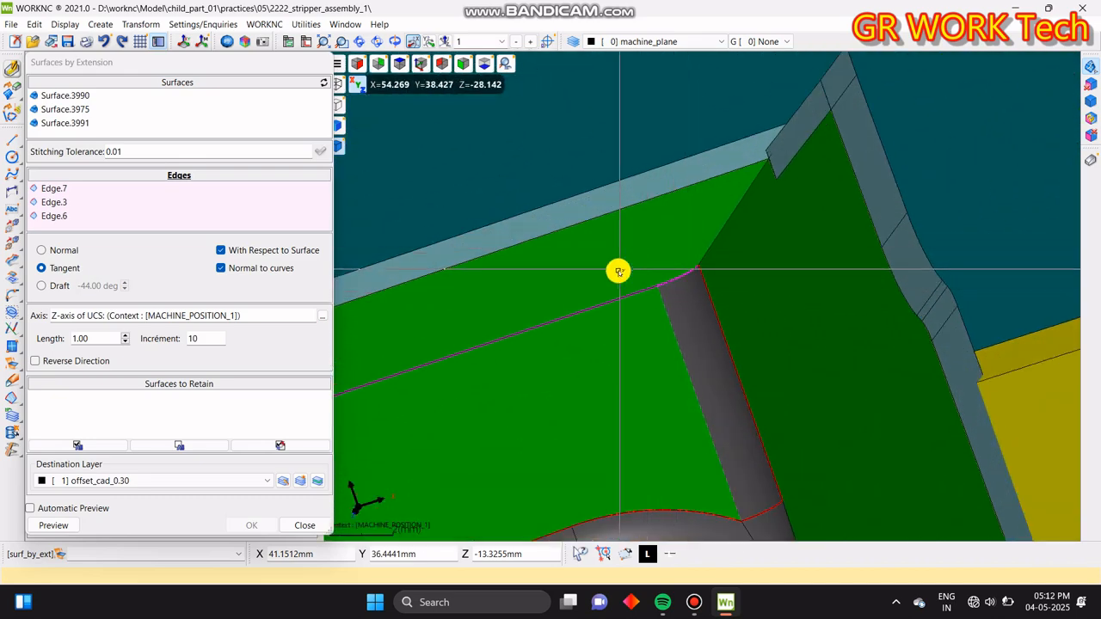
scroll(679, 275, down, 6)
- Preview the tangent extension and create a new layer named surface__ex_ as its destination
middle_drag(677, 298, 683, 299)
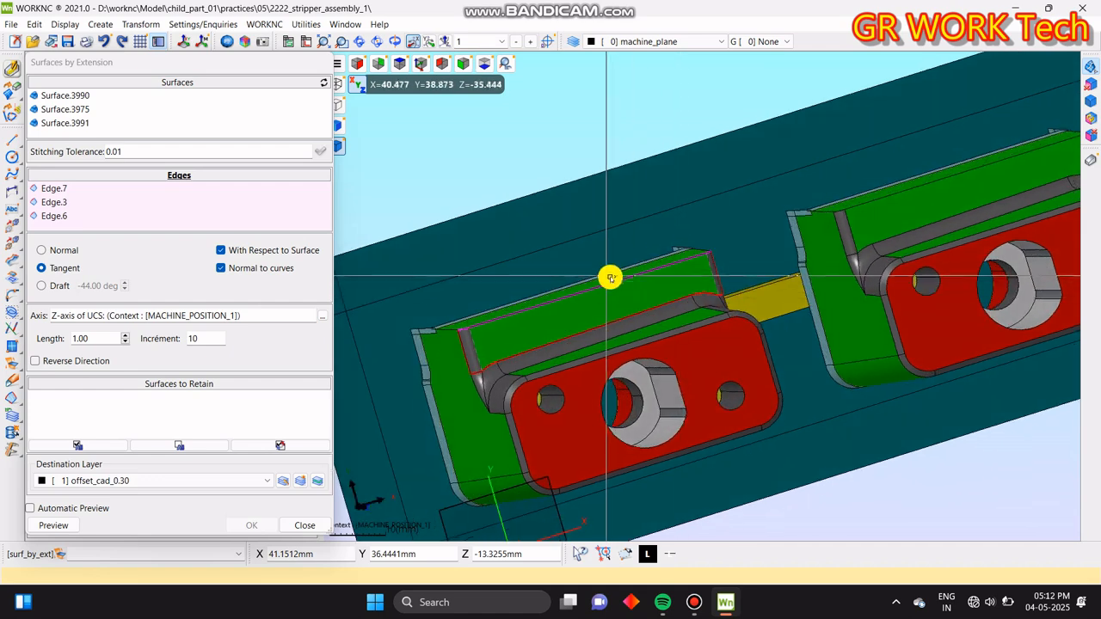
scroll(609, 278, up, 2)
middle_click(717, 276)
middle_drag(578, 314, 677, 286)
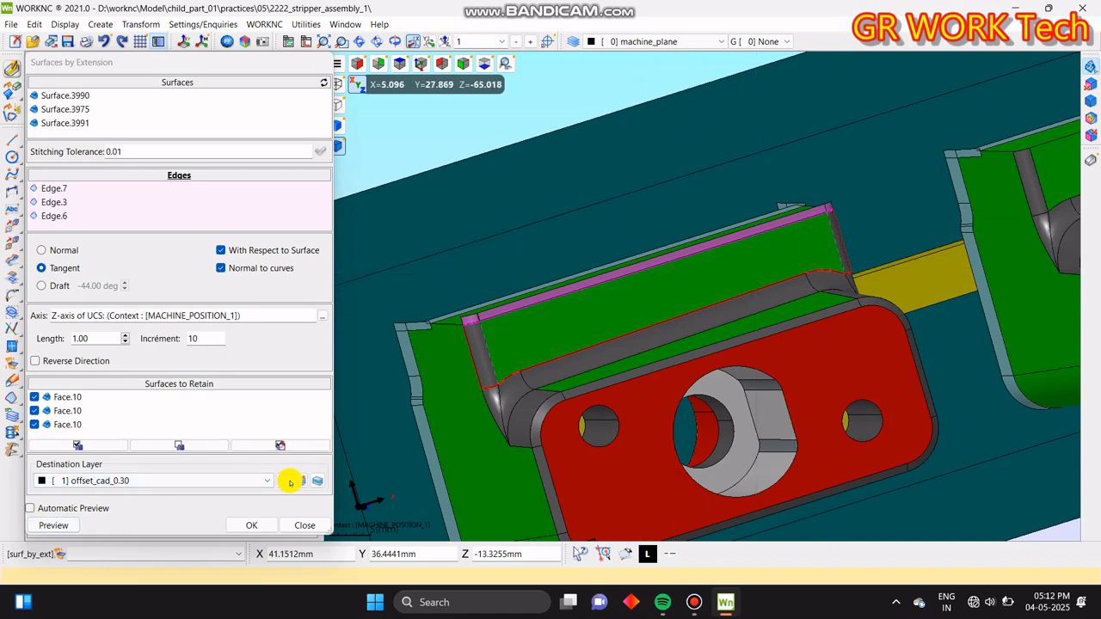
click(301, 481)
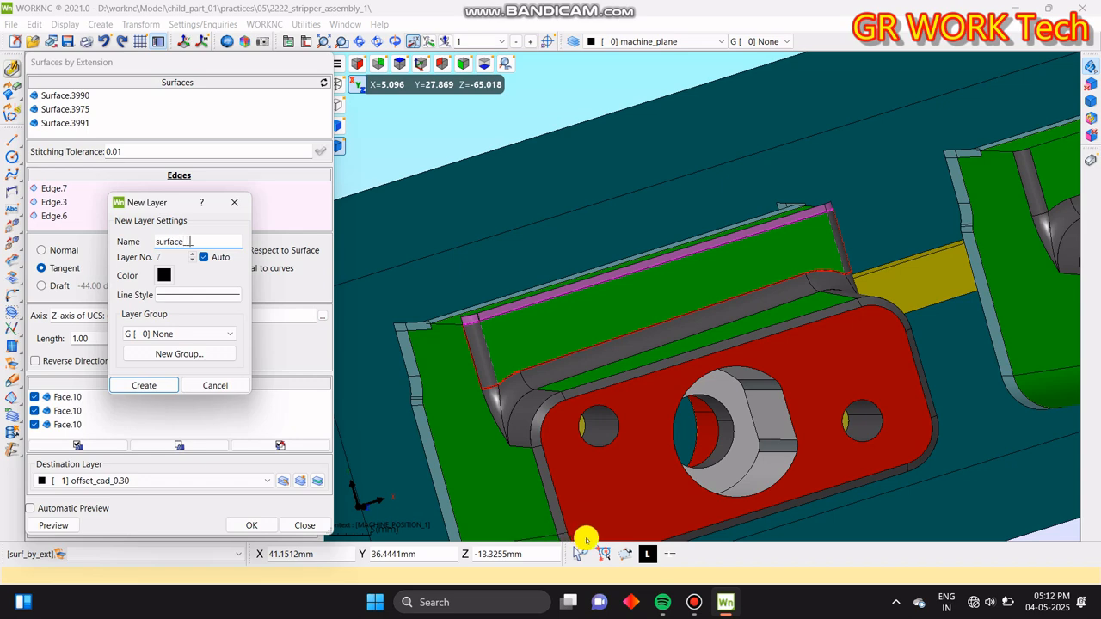
key(Return)
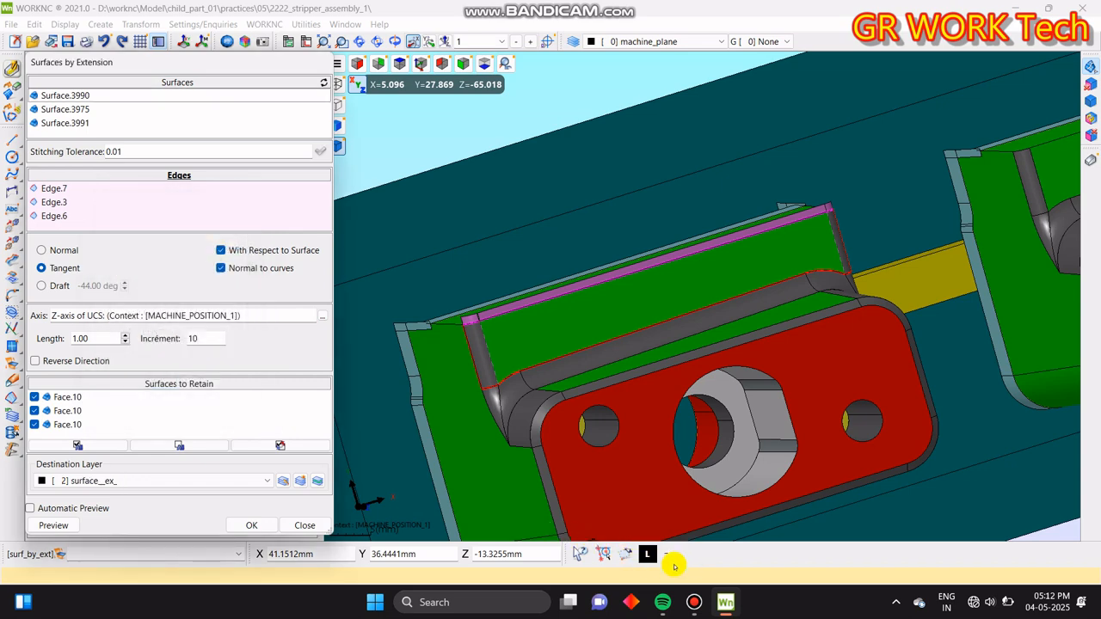
- Set the extension length to 4.00, create the extended surfaces on the first block and end the Surface Extension command
double_click(102, 335)
click(284, 398)
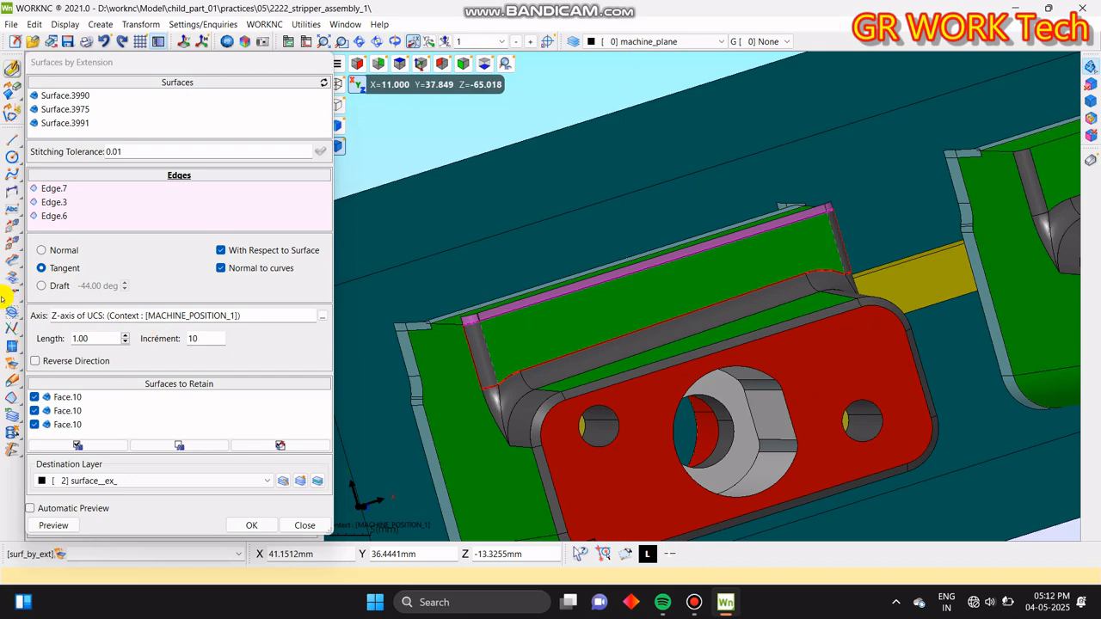
double_click(90, 337)
text(4)
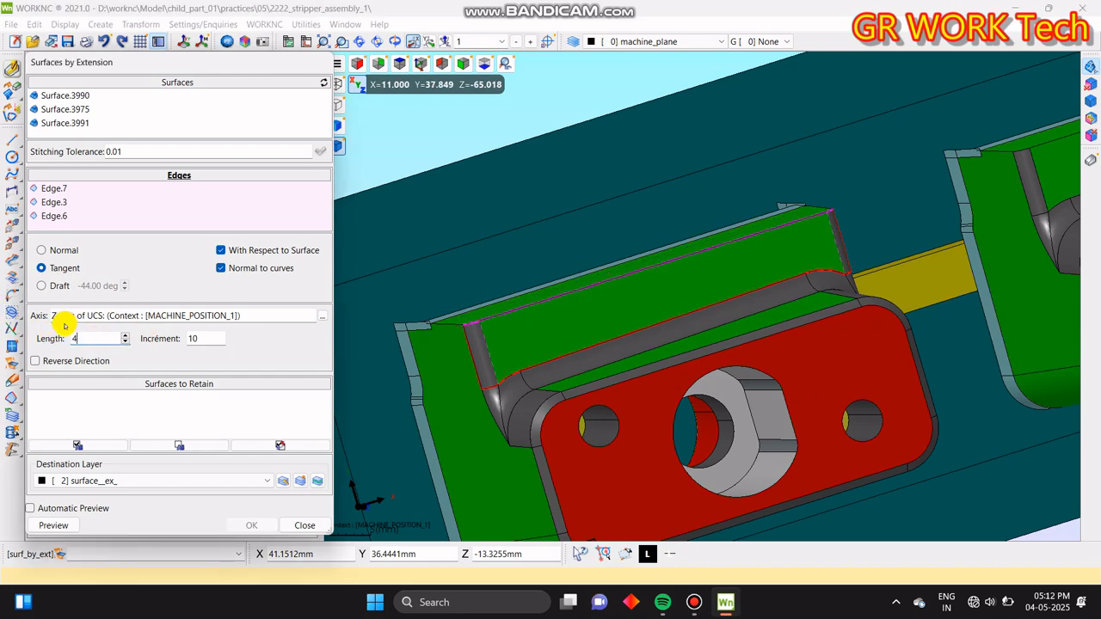
middle_click(655, 290)
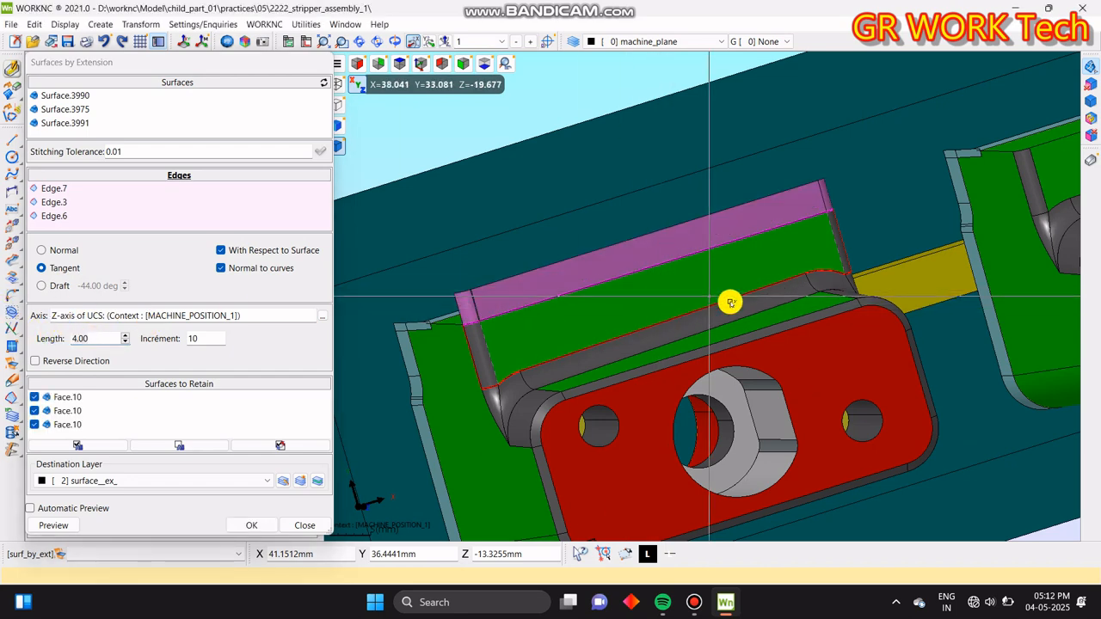
middle_drag(696, 322, 540, 339)
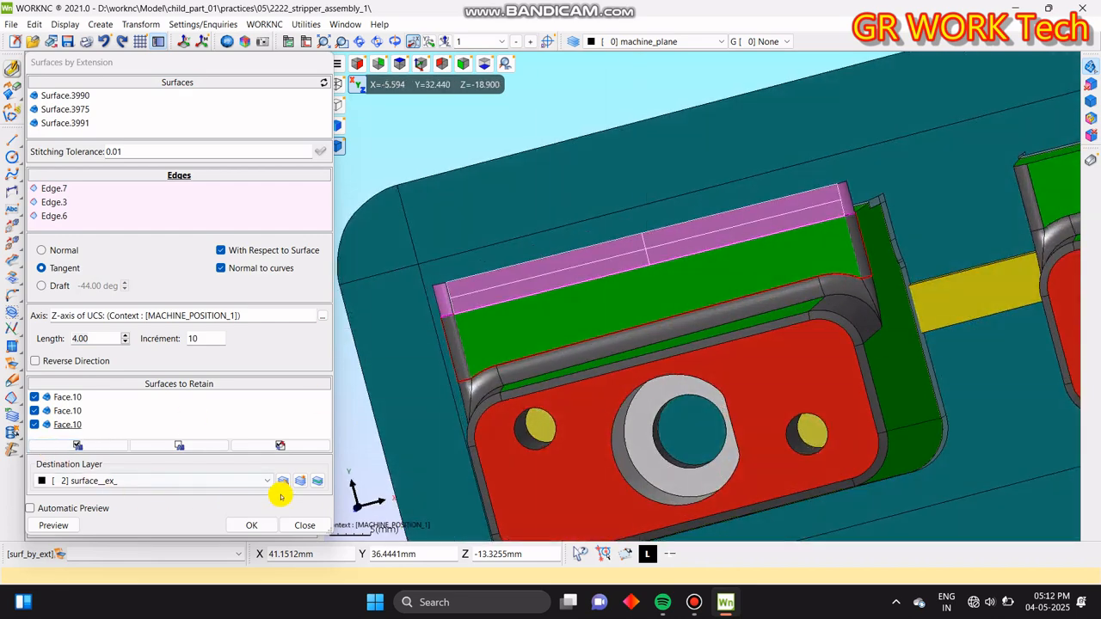
click(247, 528)
middle_drag(885, 335, 516, 400)
scroll(756, 241, up, 3)
scroll(715, 287, down, 5)
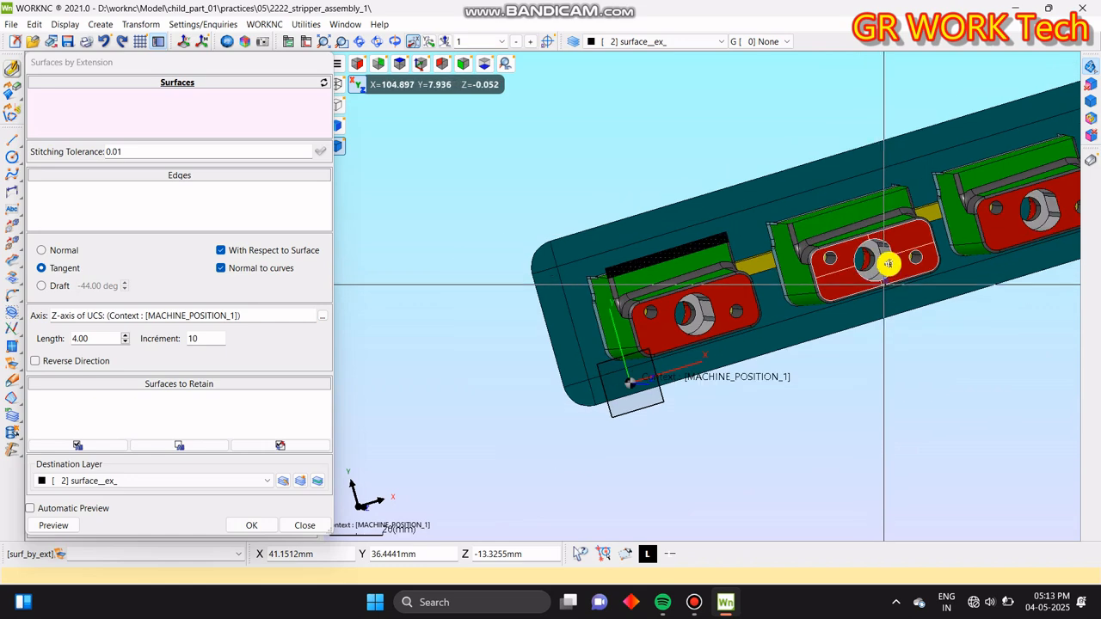
click(303, 524)
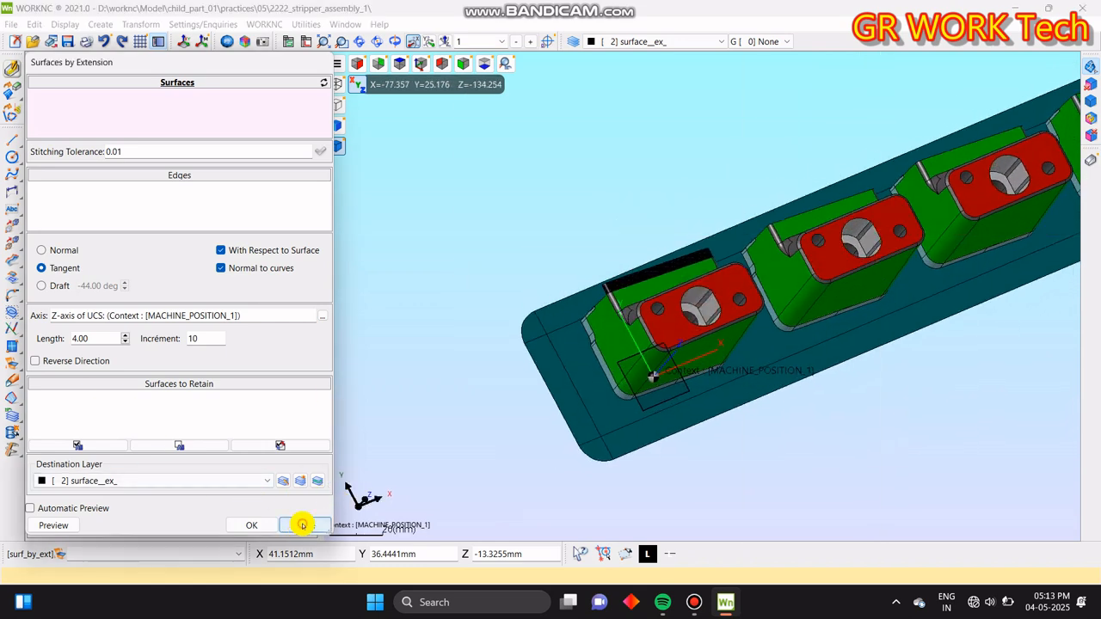
- Start a Multiple copy and select the black extension surfaces on the first block
scroll(814, 309, up, 5)
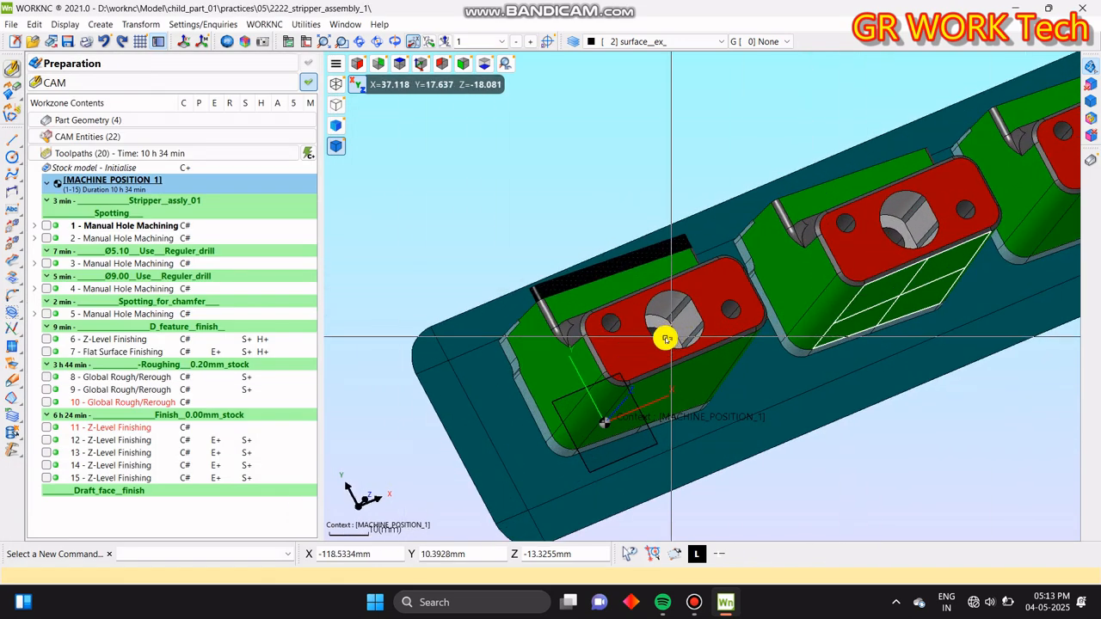
middle_drag(668, 290, 633, 353)
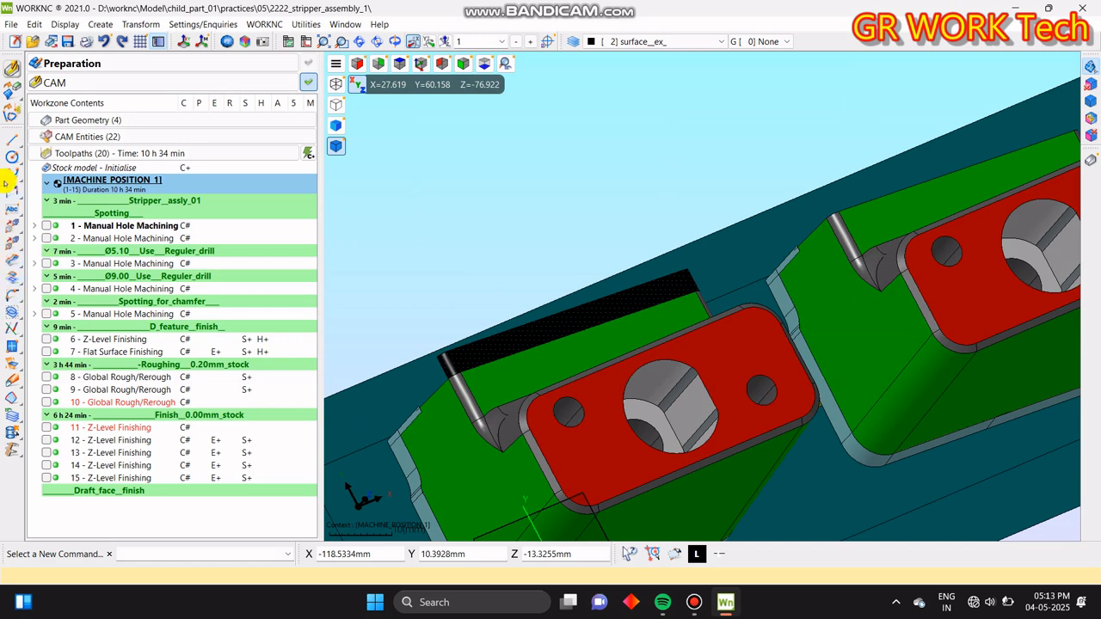
click(14, 242)
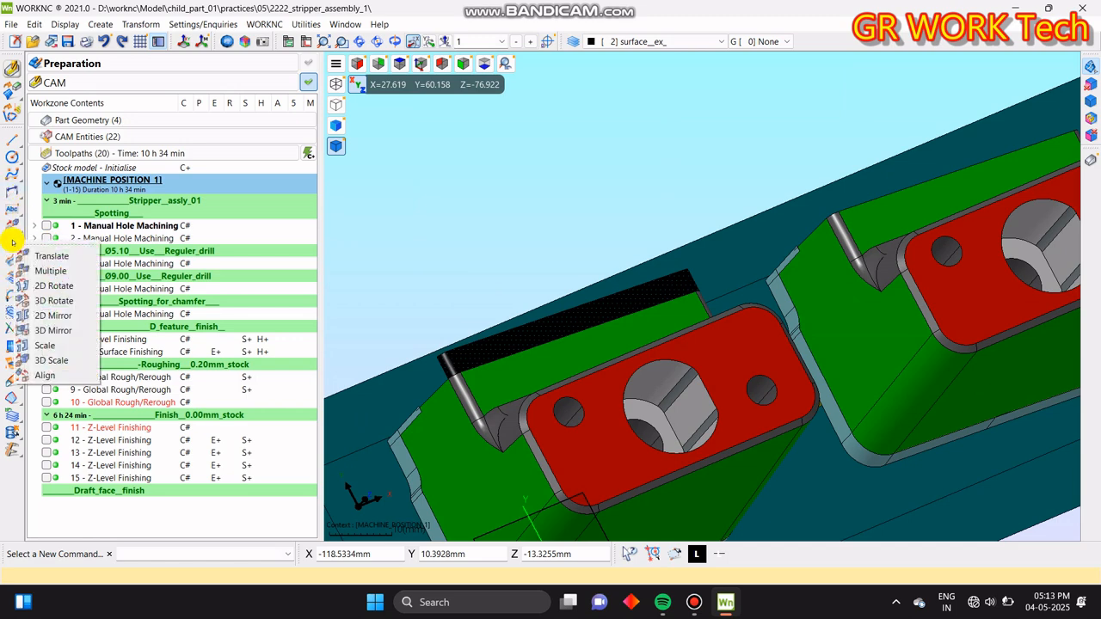
click(56, 272)
scroll(511, 385, up, 4)
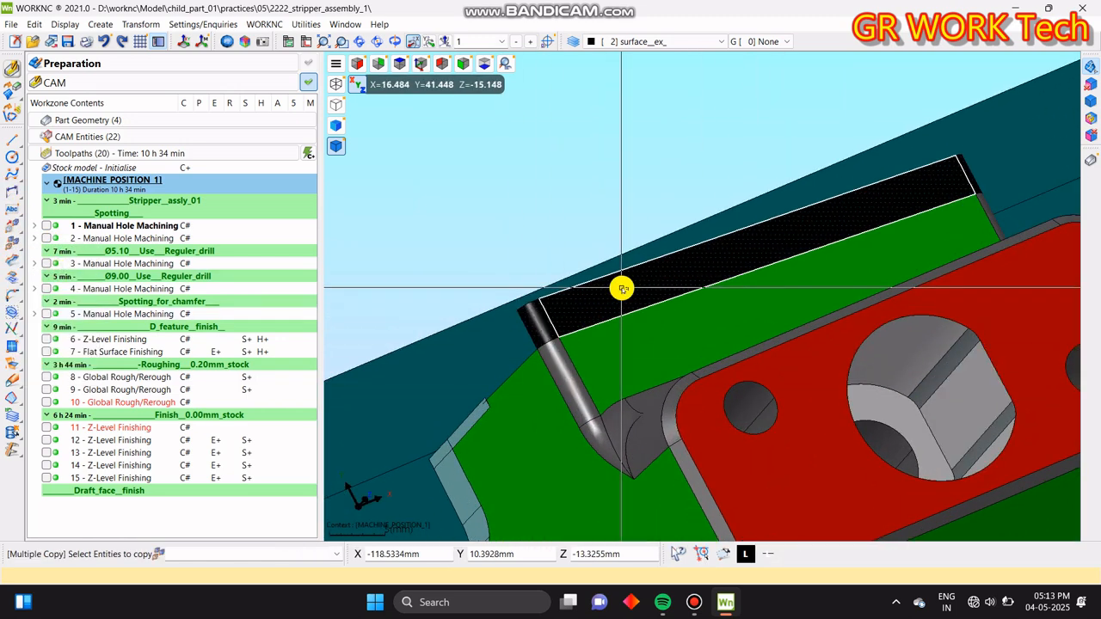
double_click(621, 289)
right_click(620, 289)
scroll(564, 334, up, 4)
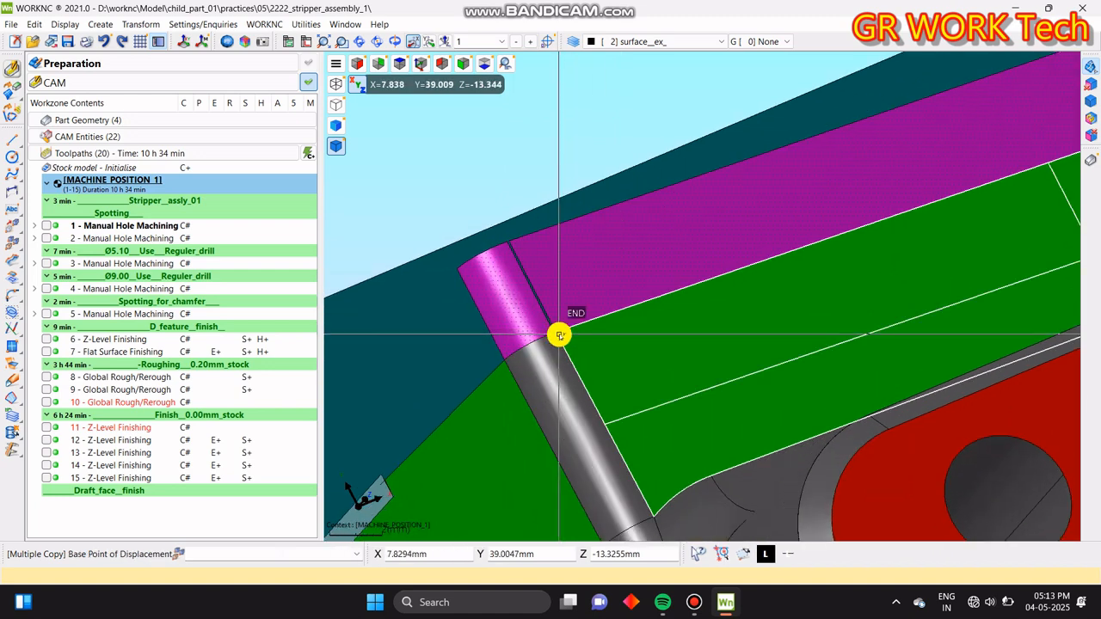
- Set the copy's base point at the outer endpoint where the extension meets the first block's end fillet
scroll(559, 335, up, 5)
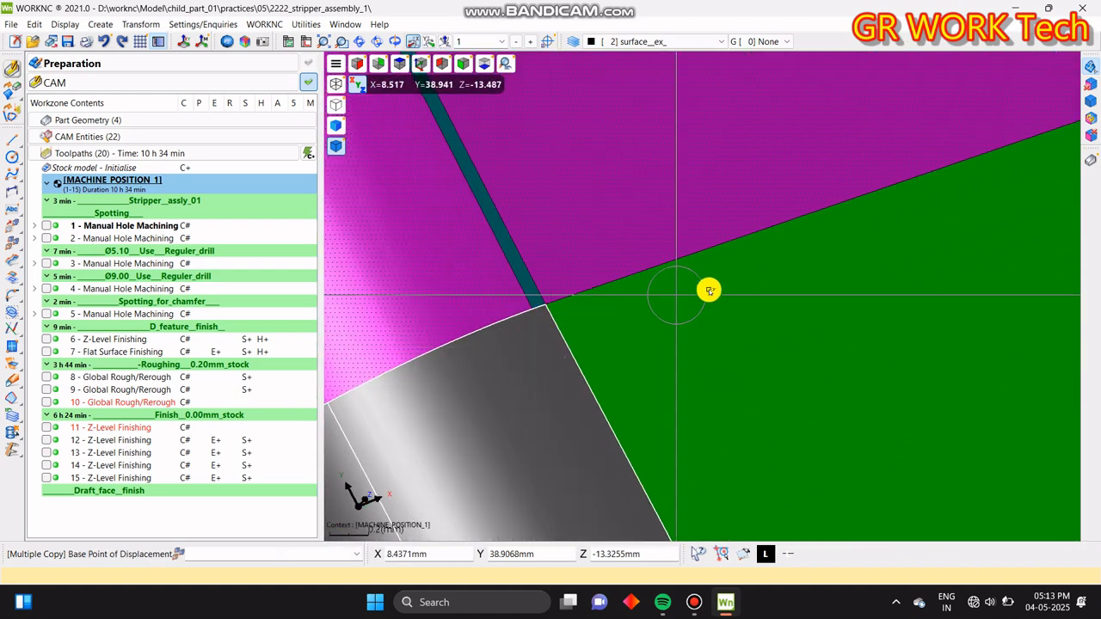
scroll(709, 291, down, 4)
middle_drag(500, 390, 575, 351)
scroll(551, 355, up, 5)
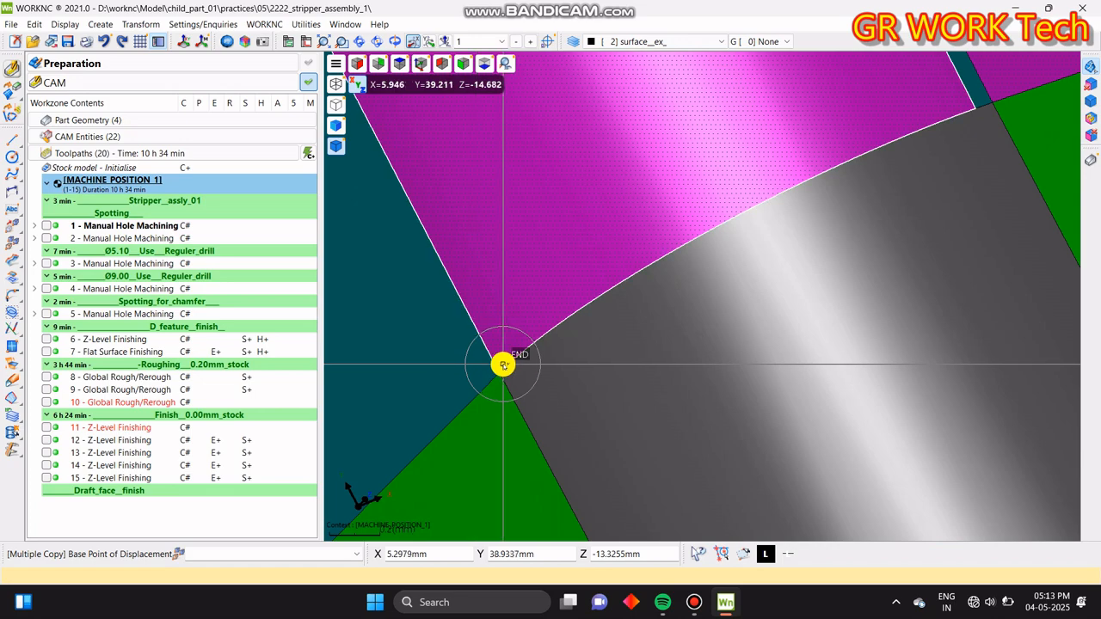
click(504, 364)
- Place a copy of the extension surfaces at the outer endpoint of the second block's end fillet
scroll(465, 386, down, 7)
middle_drag(769, 282, 425, 414)
scroll(705, 326, down, 3)
scroll(713, 287, up, 7)
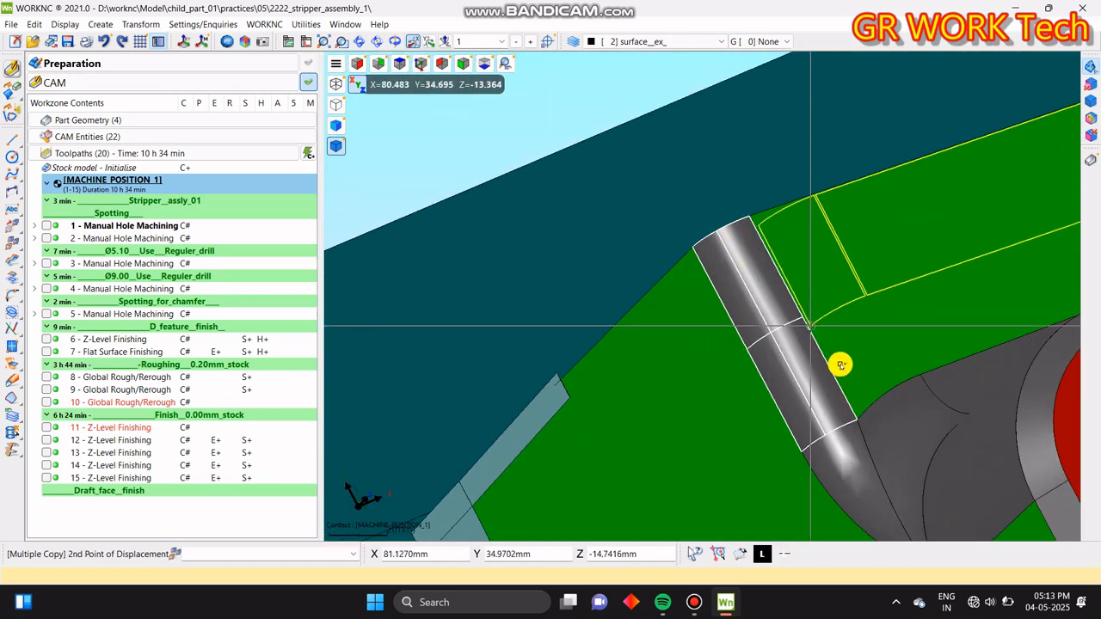
scroll(656, 274, up, 3)
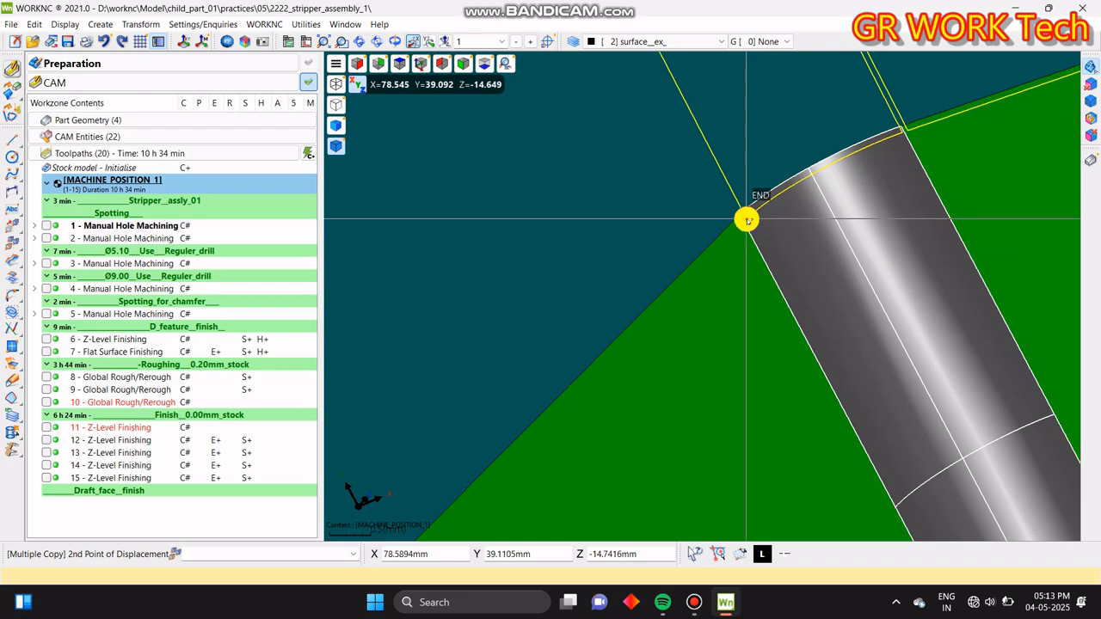
- Place another copy of the extension surfaces at the outer endpoint of the third block's end fillet
scroll(747, 220, down, 6)
scroll(680, 285, up, 5)
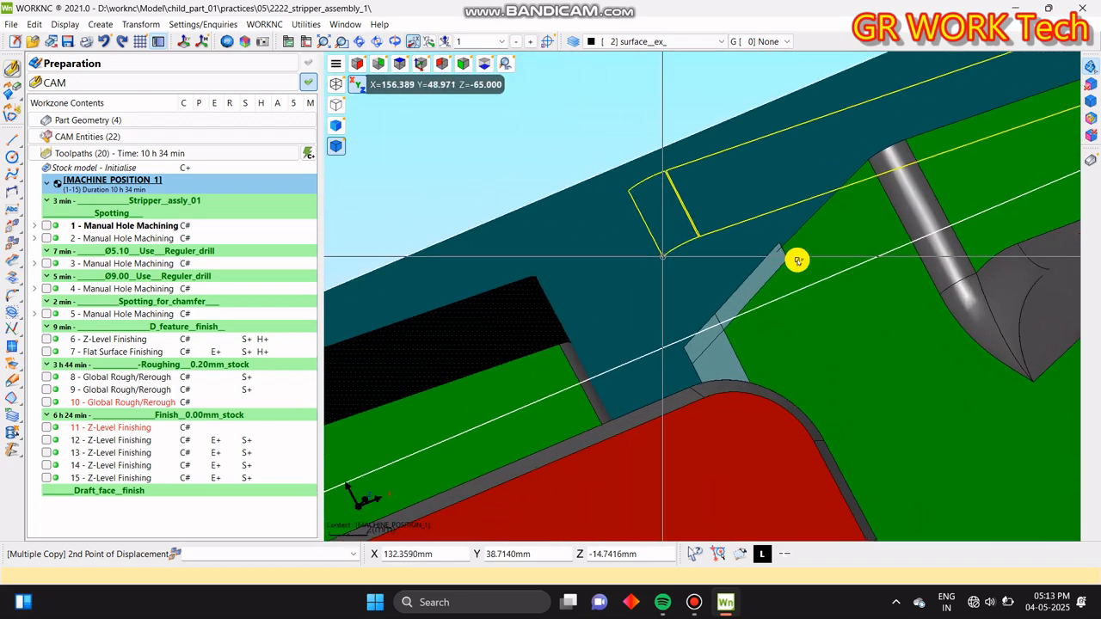
scroll(602, 283, up, 2)
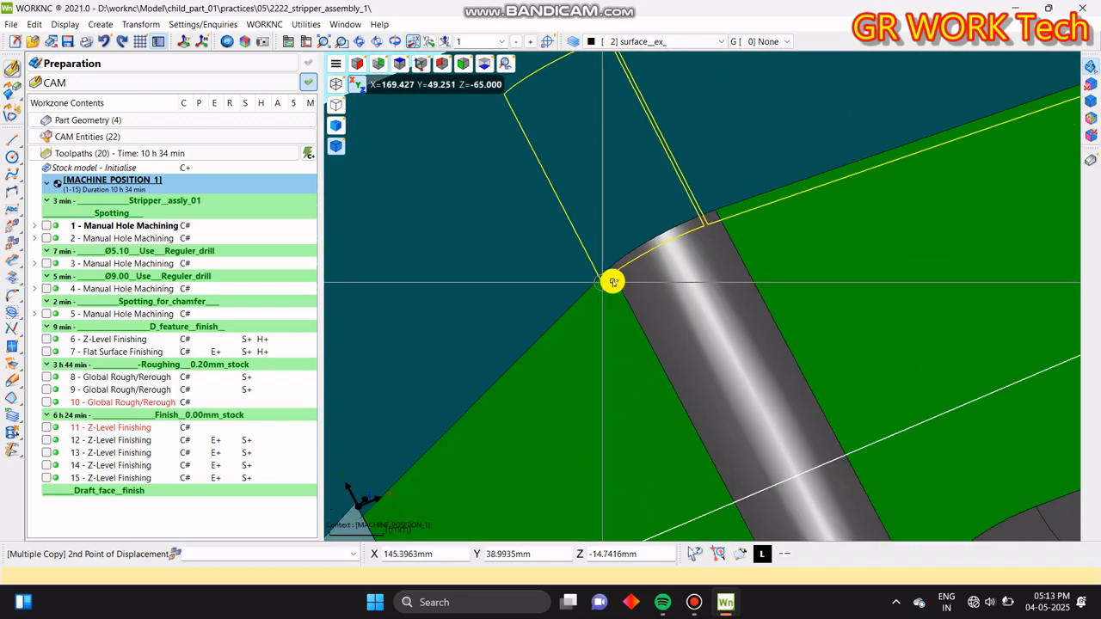
scroll(523, 359, down, 4)
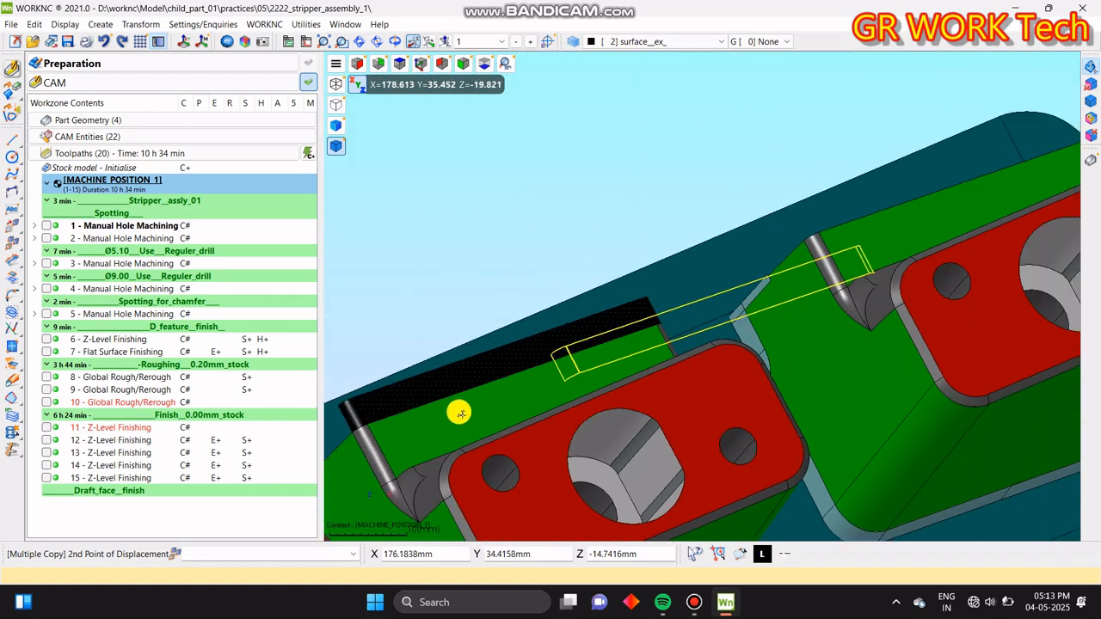
- Place the last copy at the outer endpoint of the fourth block's end fillet and end the Multiple copy
scroll(682, 283, up, 5)
scroll(659, 270, up, 2)
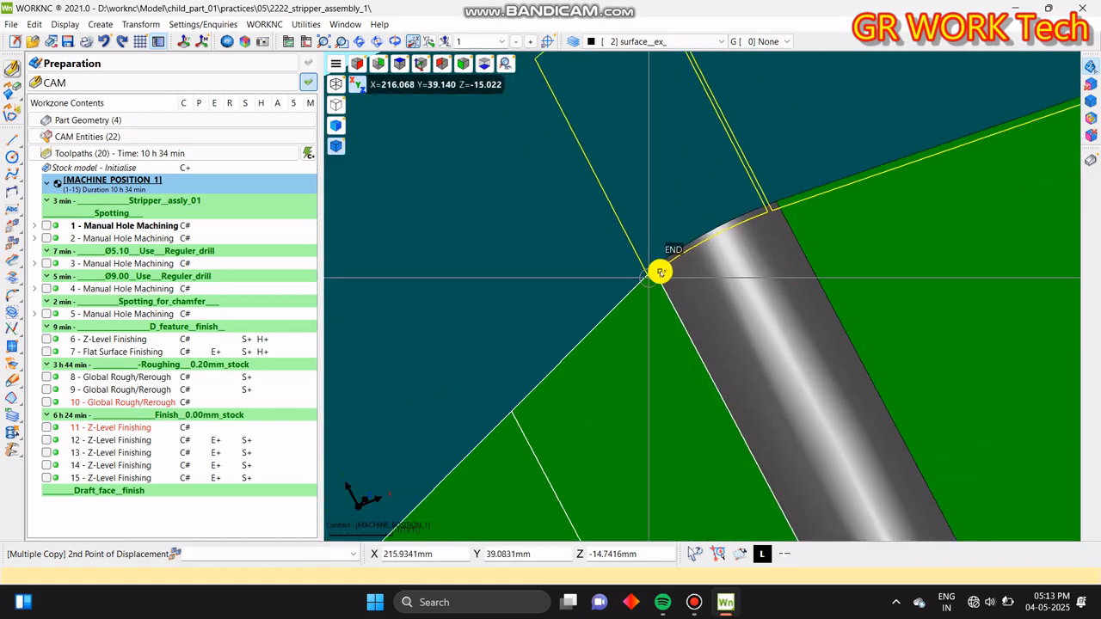
scroll(599, 309, down, 3)
scroll(577, 353, down, 5)
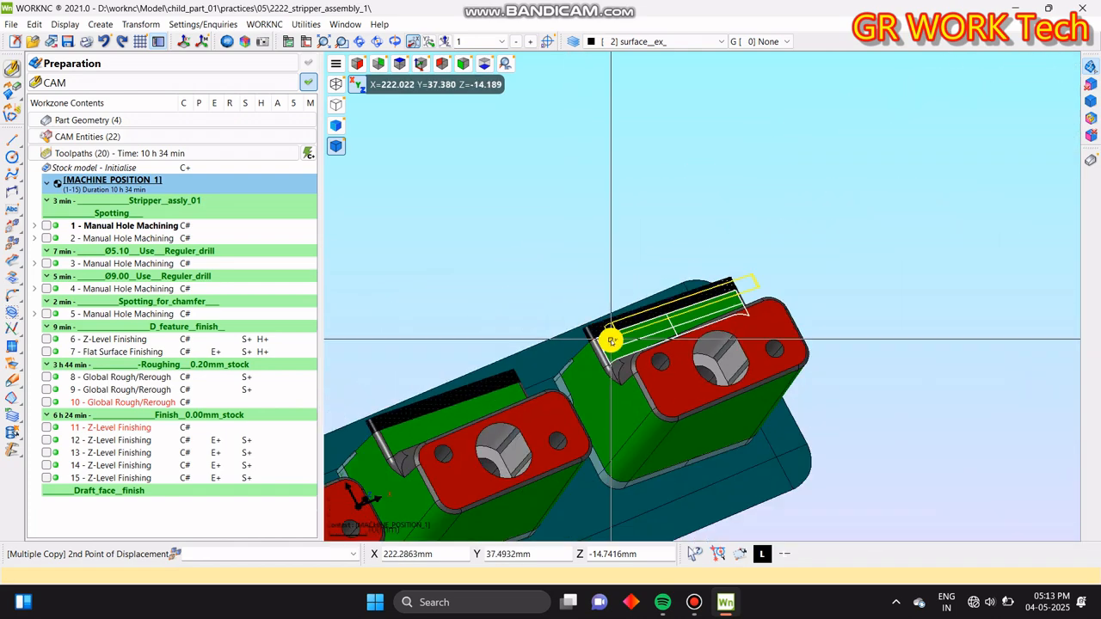
key(Escape)
- Select the black extension surfaces on the blocks and add them as a new entry in the Part Geometry list
middle_drag(712, 327, 814, 349)
scroll(872, 240, down, 4)
key(ctrl+t)
scroll(835, 300, down, 2)
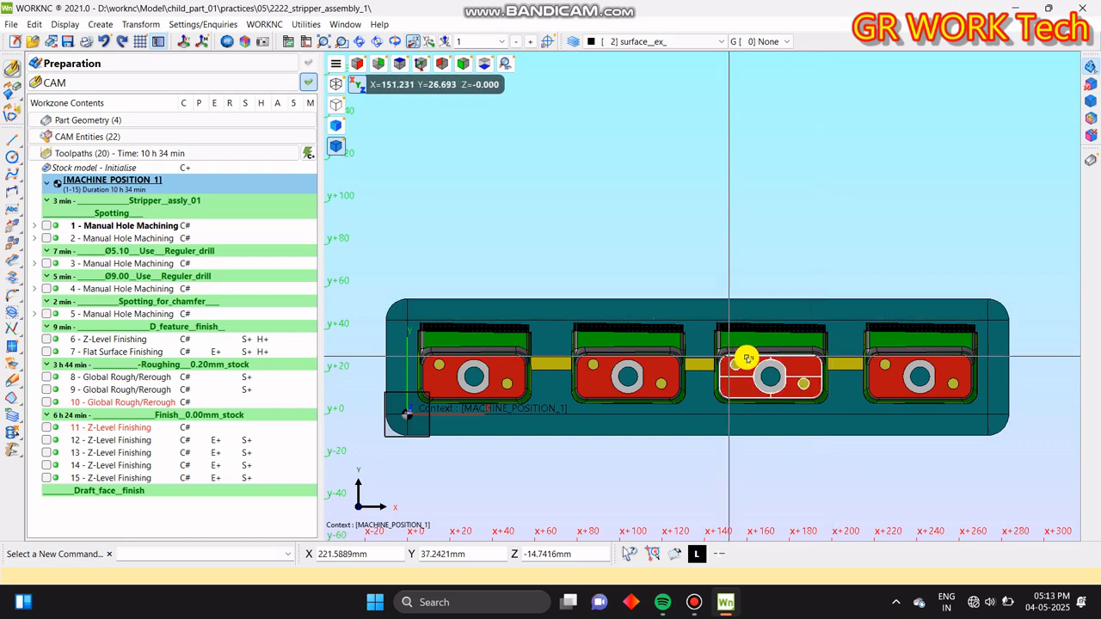
middle_drag(786, 418, 696, 373)
scroll(577, 341, up, 6)
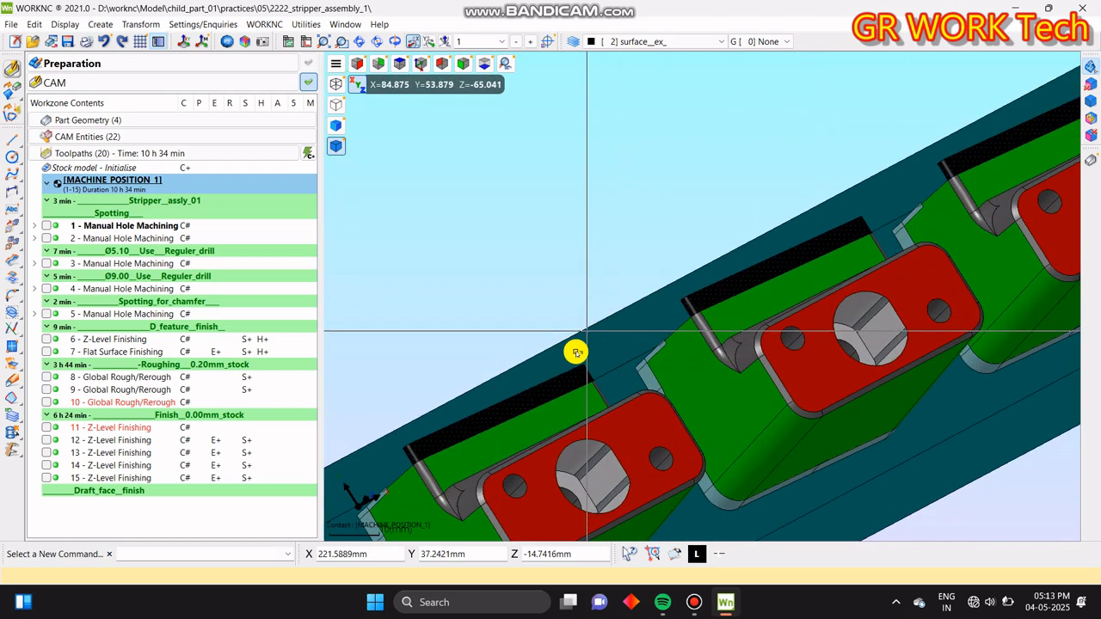
right_click(562, 405)
click(607, 415)
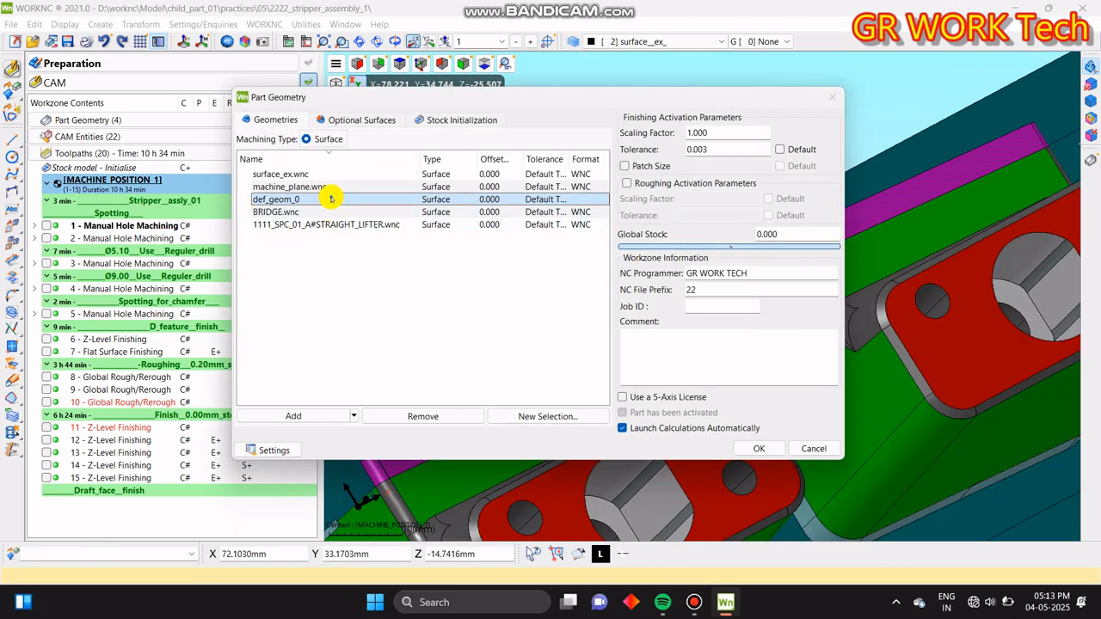
- Try to name the new part geometry surface_ex
click(369, 199)
text(surface_ex)
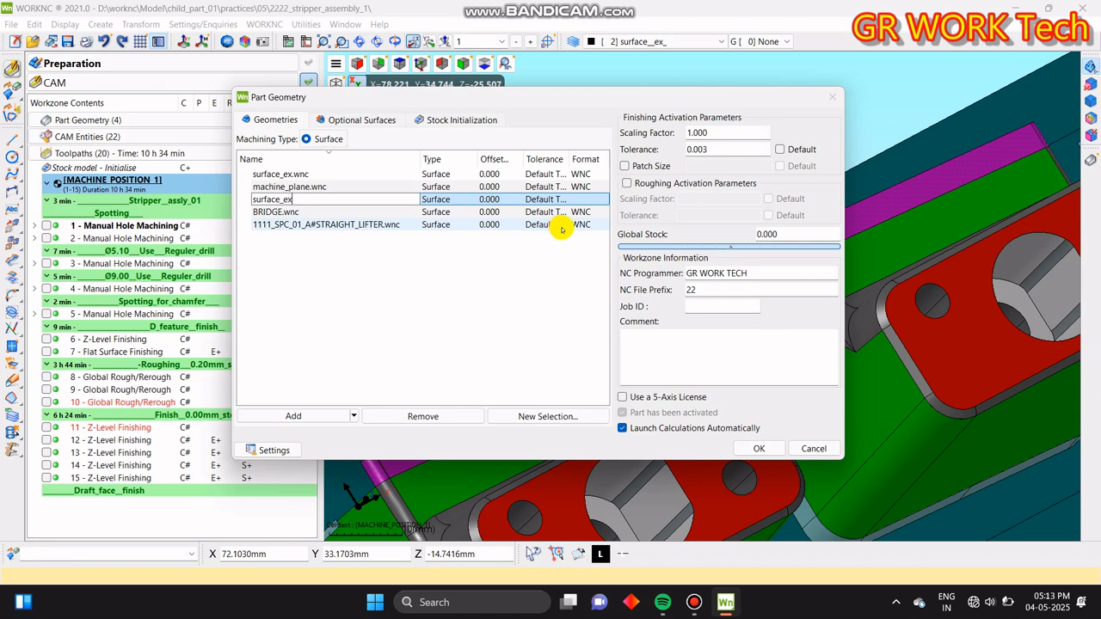
key(Return)
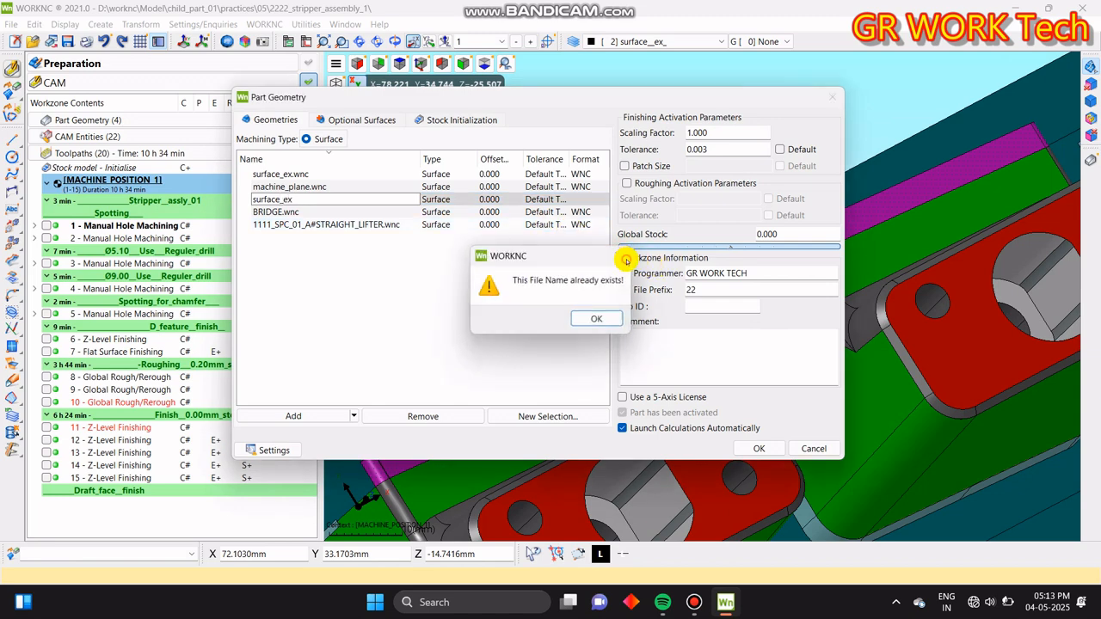
key(Return)
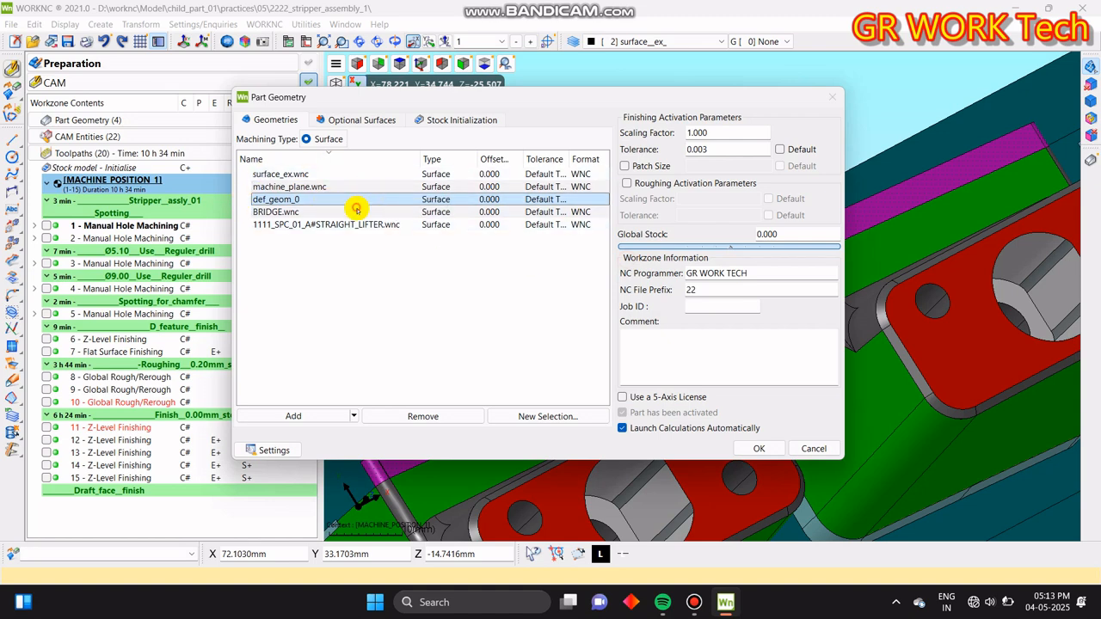
- Name the new part geometry surface_ex_02
click(356, 208)
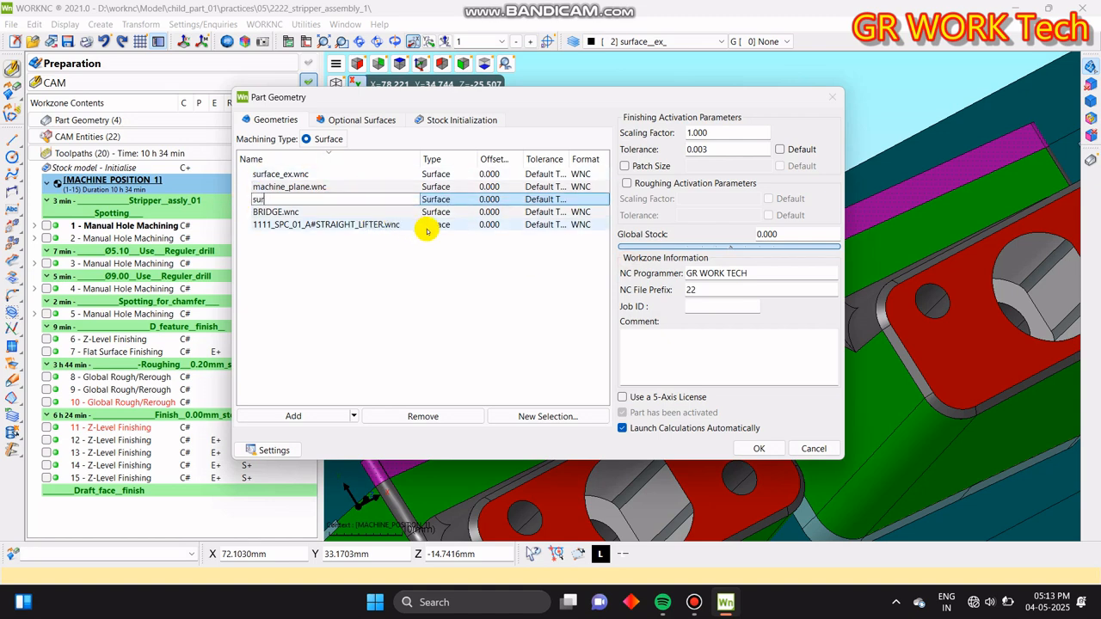
text(surface_ex_02)
key(Return)
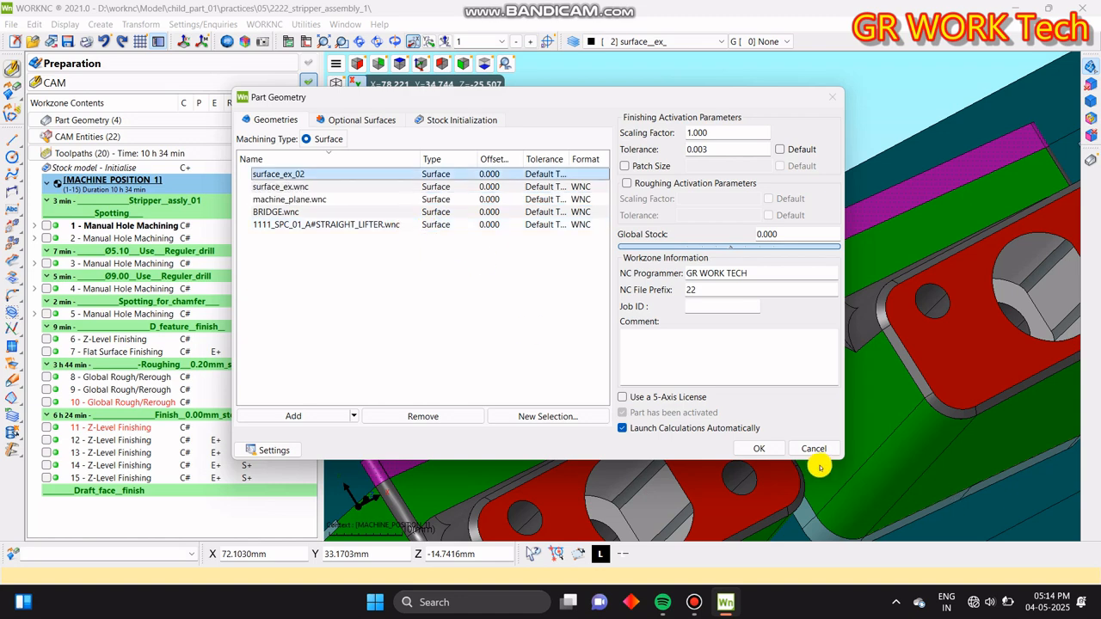
- Validate the CAM modifications for the new geometry and accept the existing surface orientation
click(753, 449)
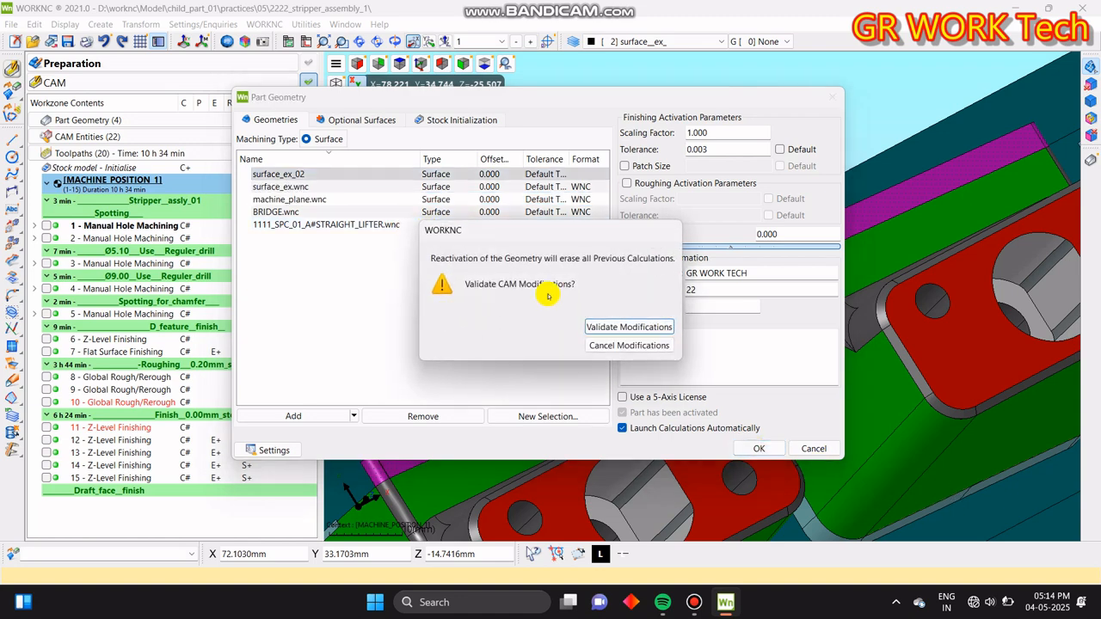
click(628, 328)
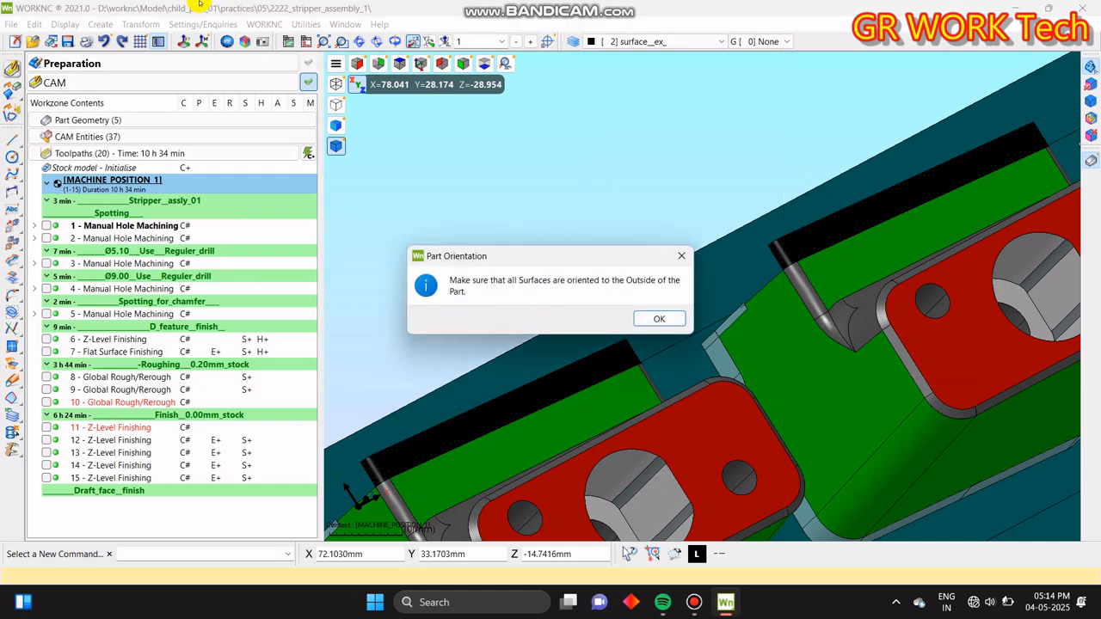
click(672, 323)
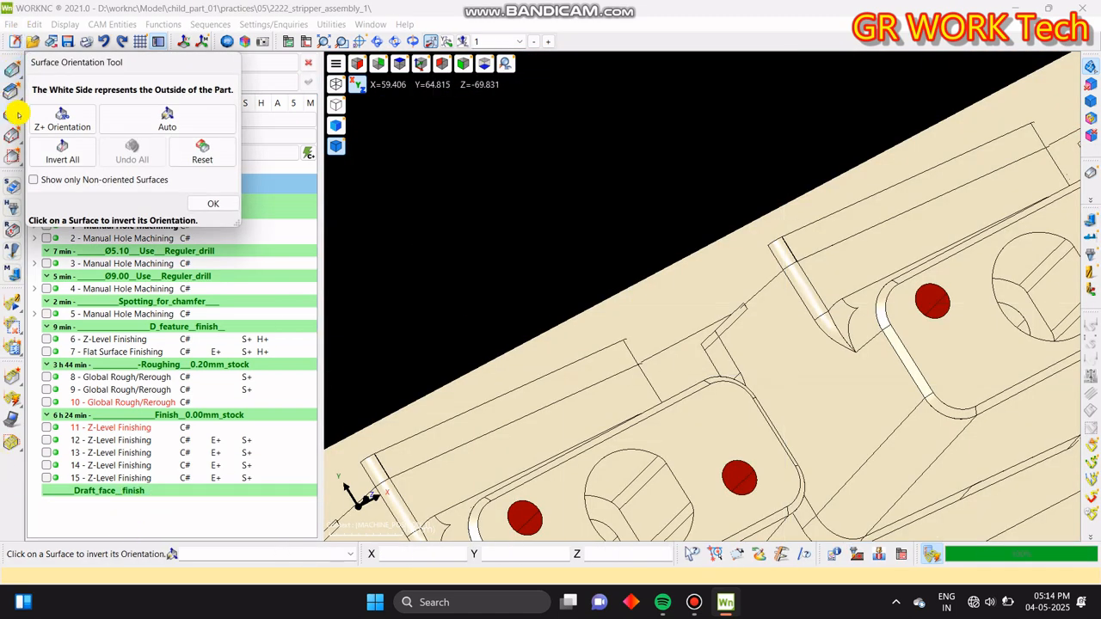
click(214, 204)
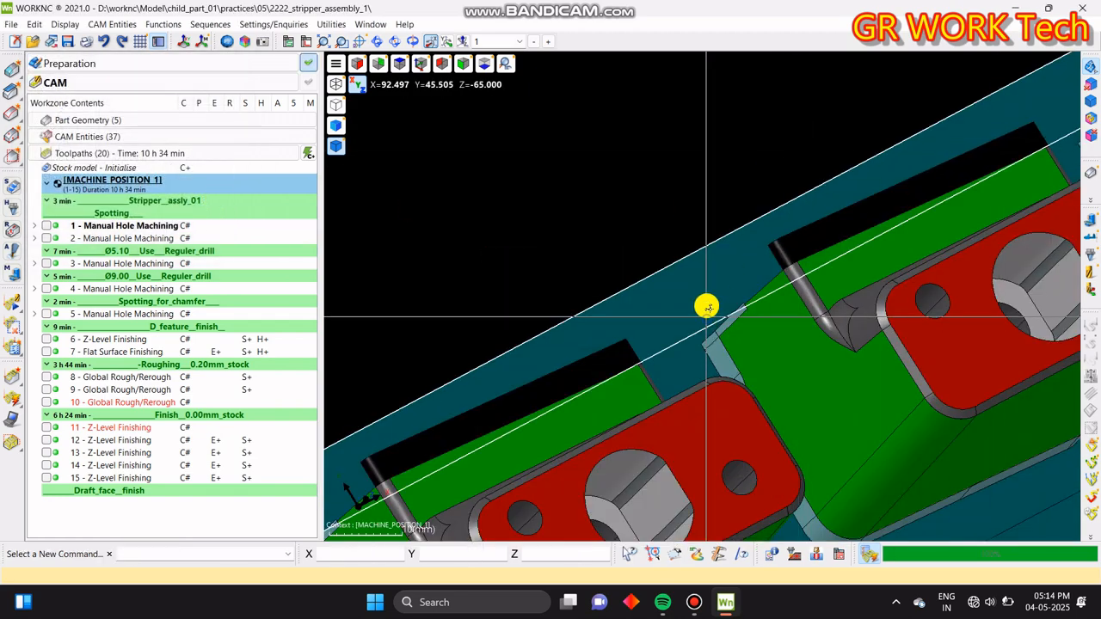
- Change the colour of the black extension surfaces on all four blocks to a pale yellow entity colour
scroll(701, 294, down, 4)
middle_drag(699, 290, 766, 318)
scroll(705, 398, down, 3)
middle_drag(711, 387, 826, 307)
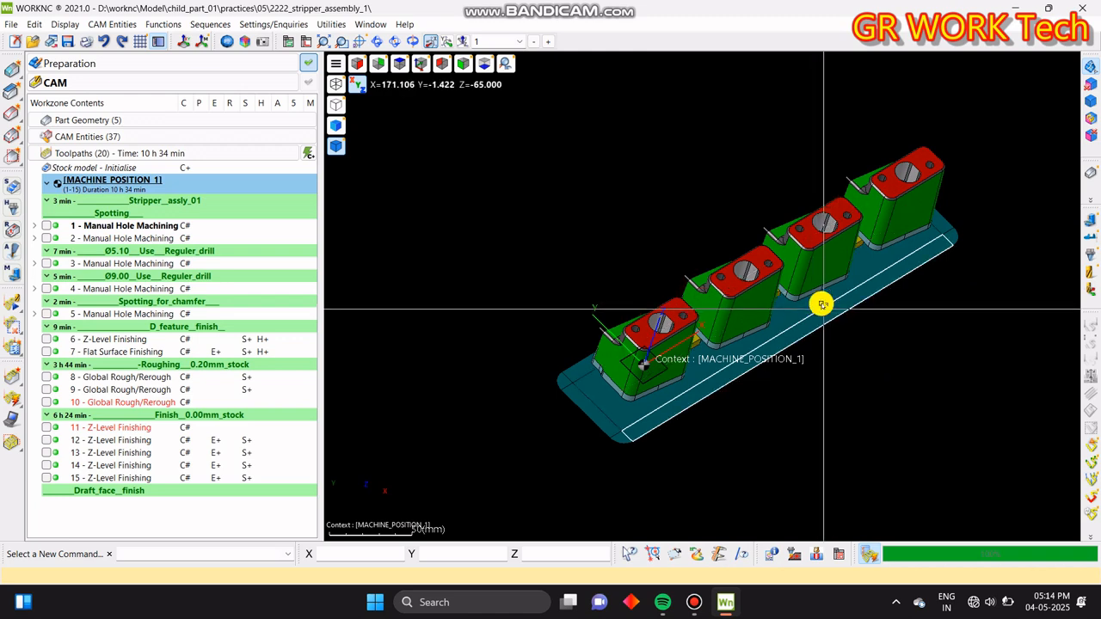
key(z)
middle_drag(739, 464, 783, 442)
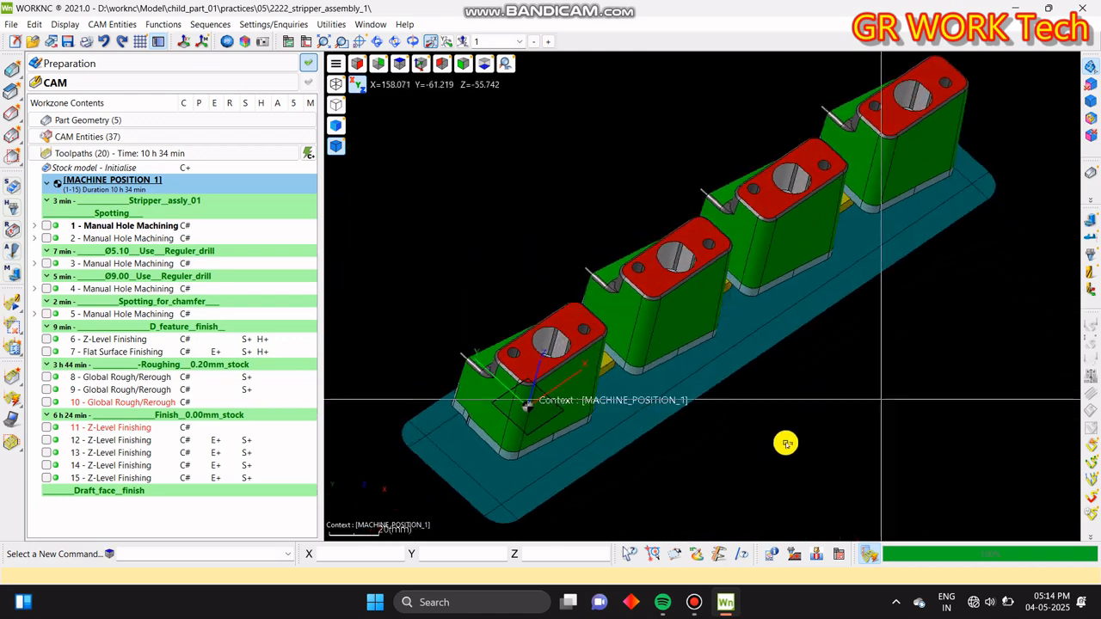
click(705, 555)
scroll(524, 364, up, 6)
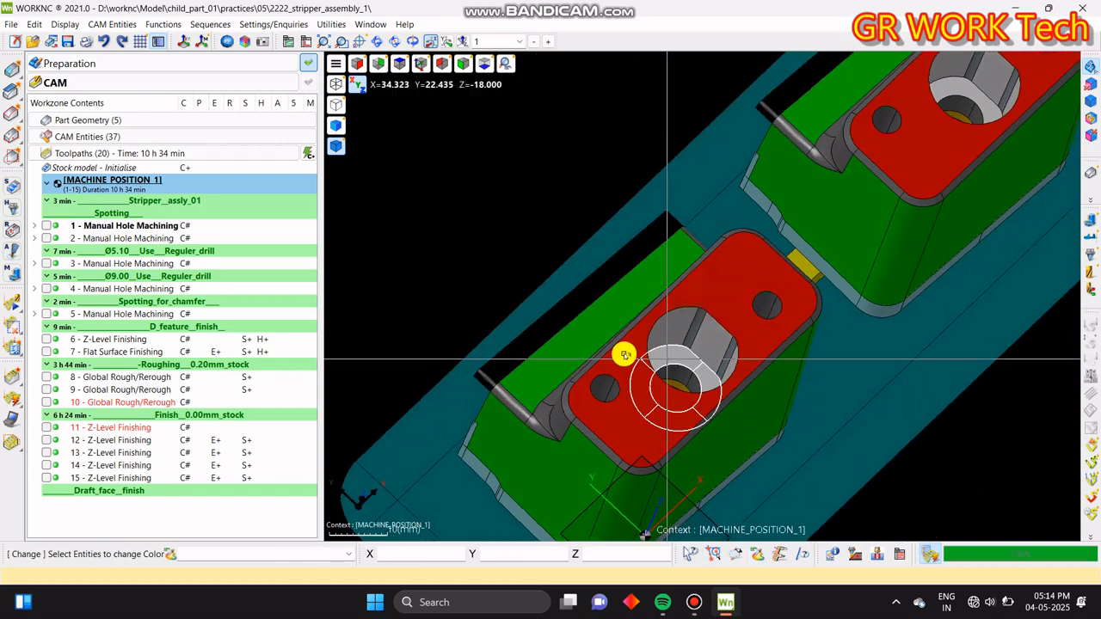
scroll(516, 356, up, 4)
scroll(516, 356, down, 10)
middle_drag(725, 306, 702, 290)
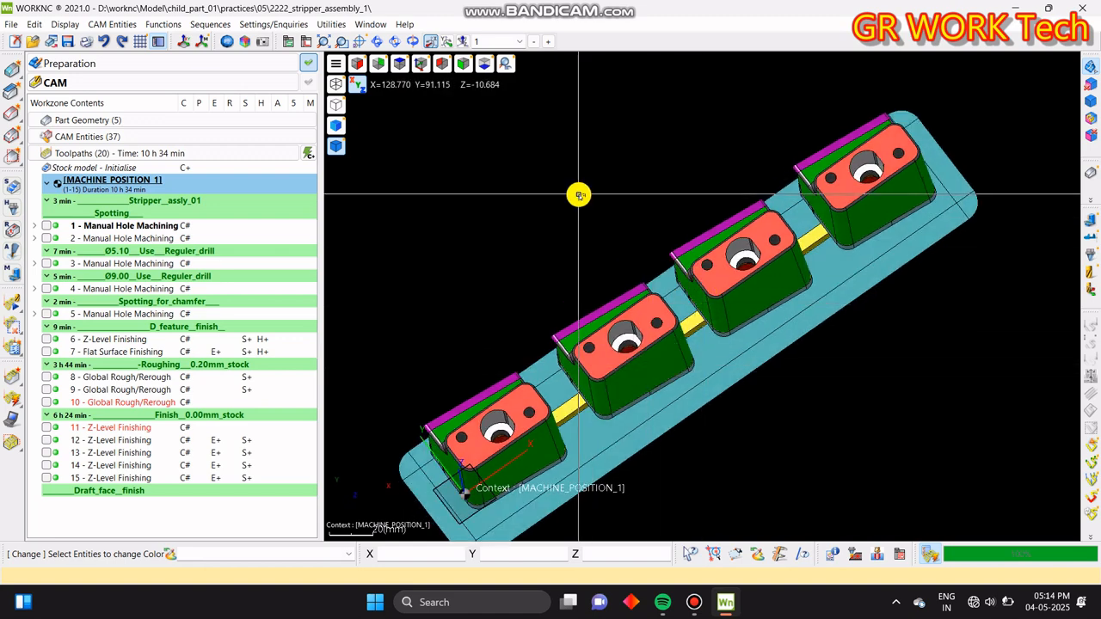
right_click(579, 196)
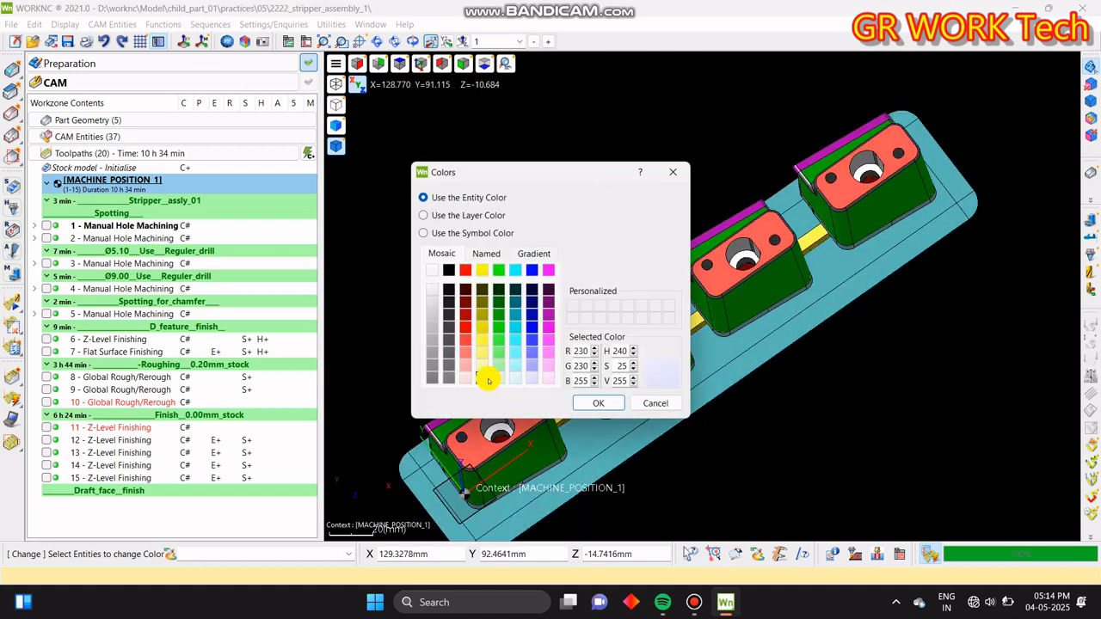
click(601, 402)
- Inspect the recoloured extension surfaces and adjoining fillets on the four blocks from above and at oblique angles
middle_drag(769, 292, 801, 322)
key(z)
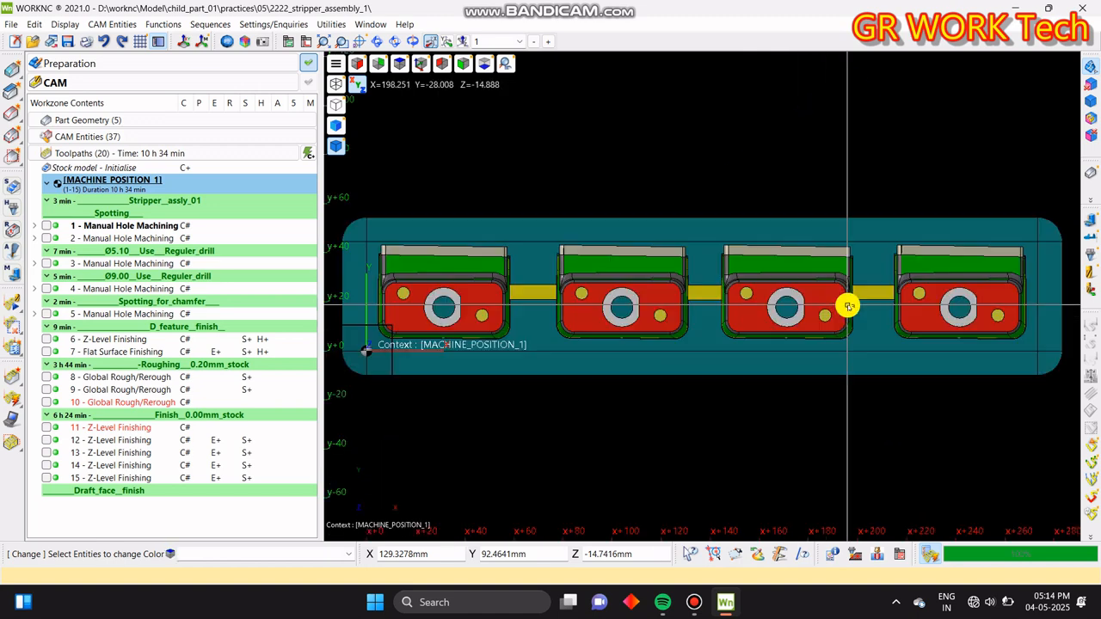
middle_drag(665, 372, 850, 356)
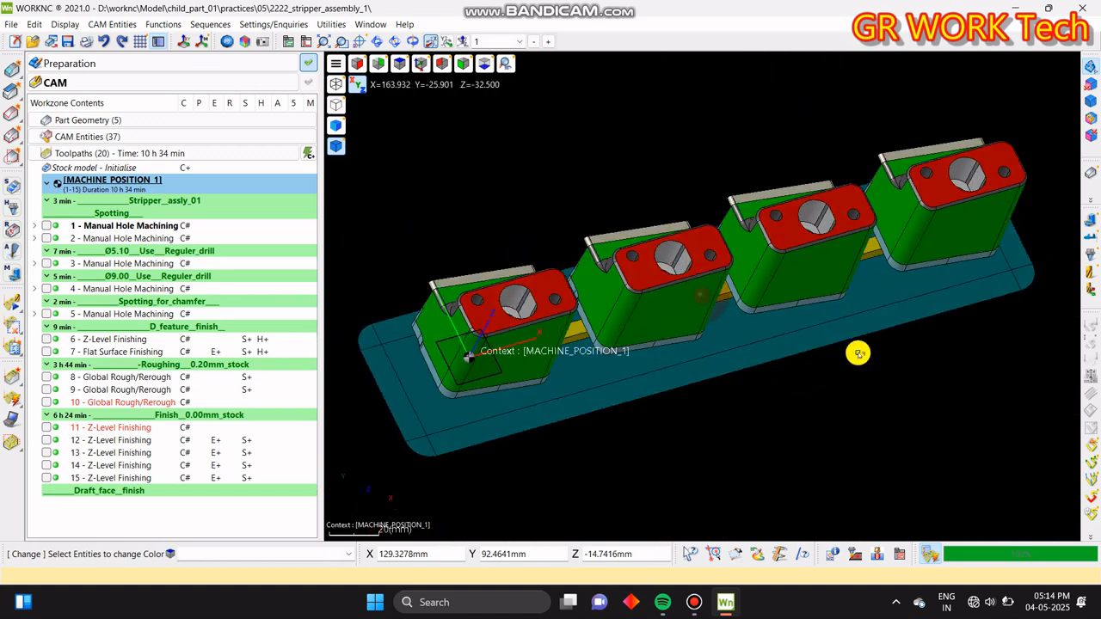
key(z)
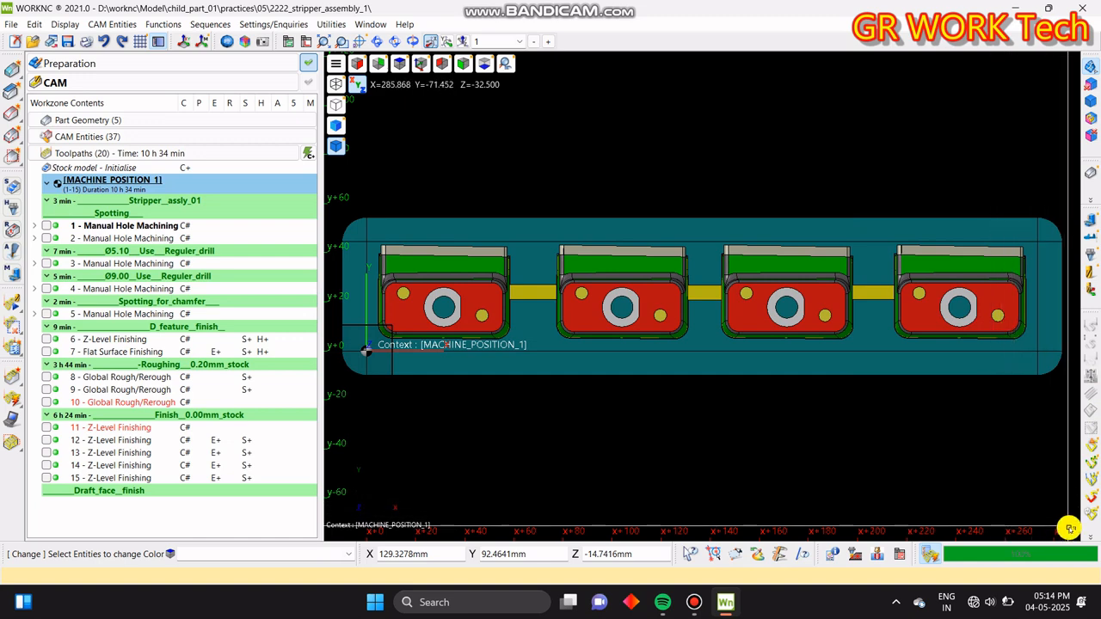
middle_drag(742, 464, 835, 439)
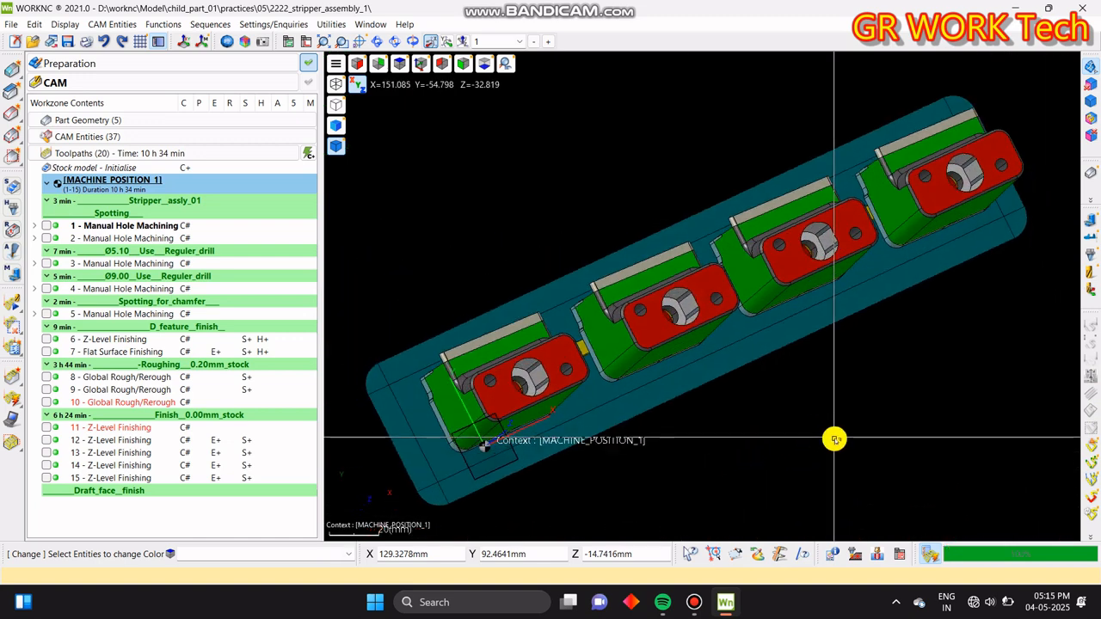
key(z)
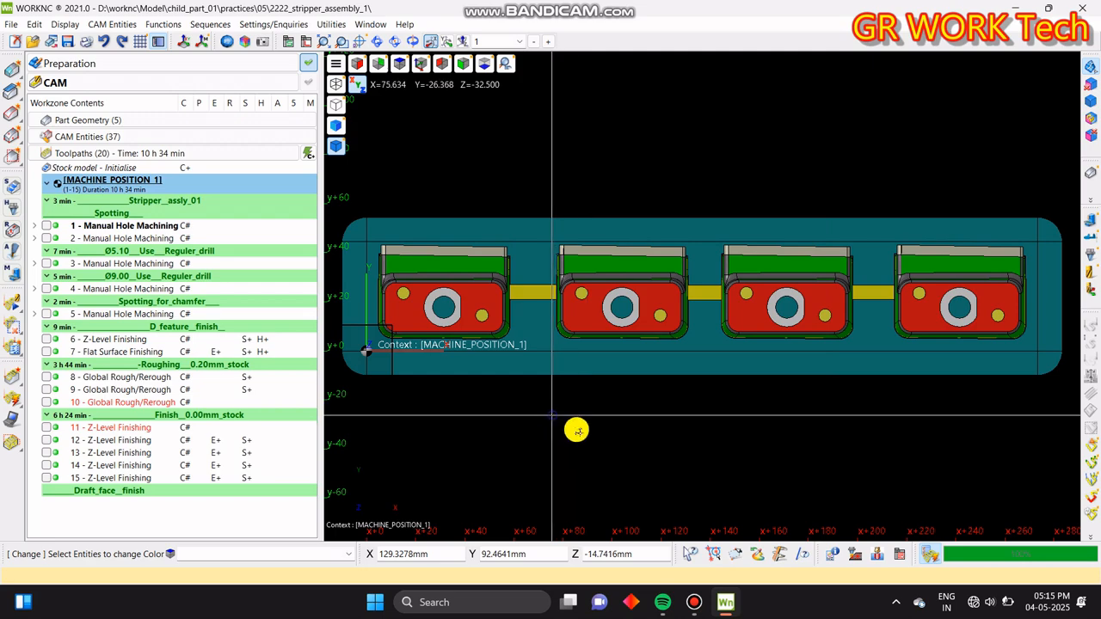
middle_drag(571, 429, 614, 449)
scroll(563, 372, up, 3)
scroll(613, 362, down, 2)
scroll(613, 363, up, 2)
middle_drag(673, 420, 700, 391)
key(z)
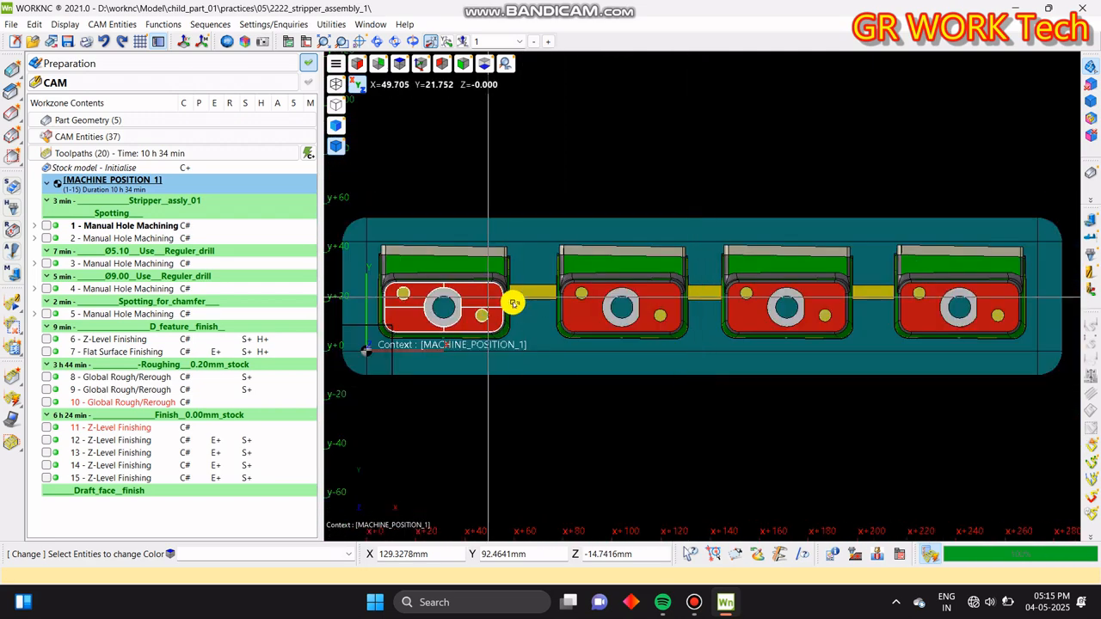
middle_drag(503, 299, 538, 316)
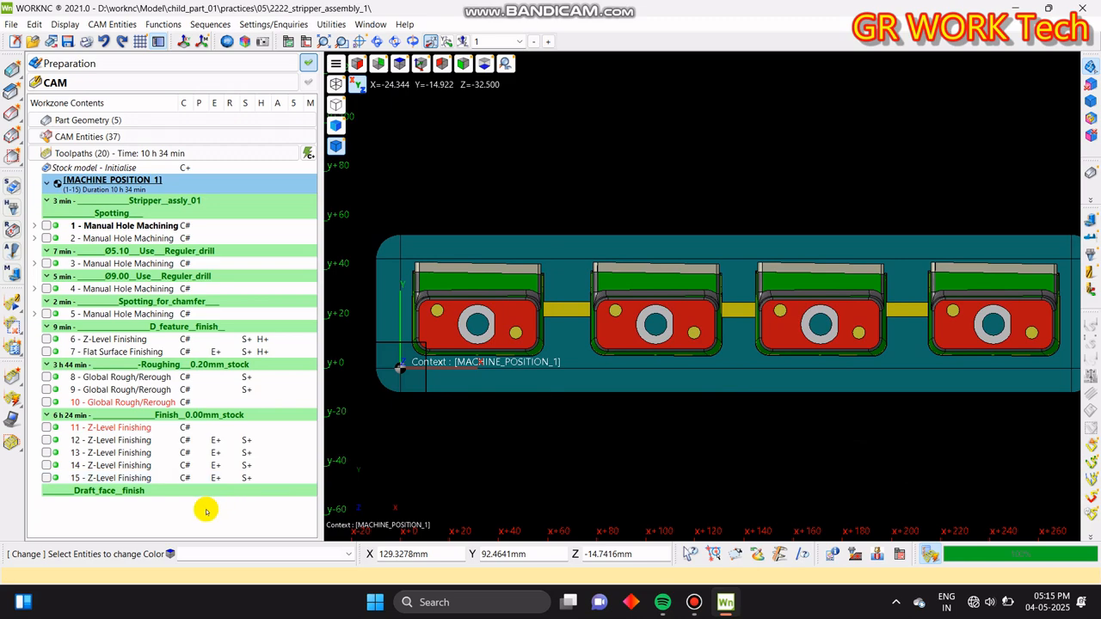
scroll(444, 393, up, 6)
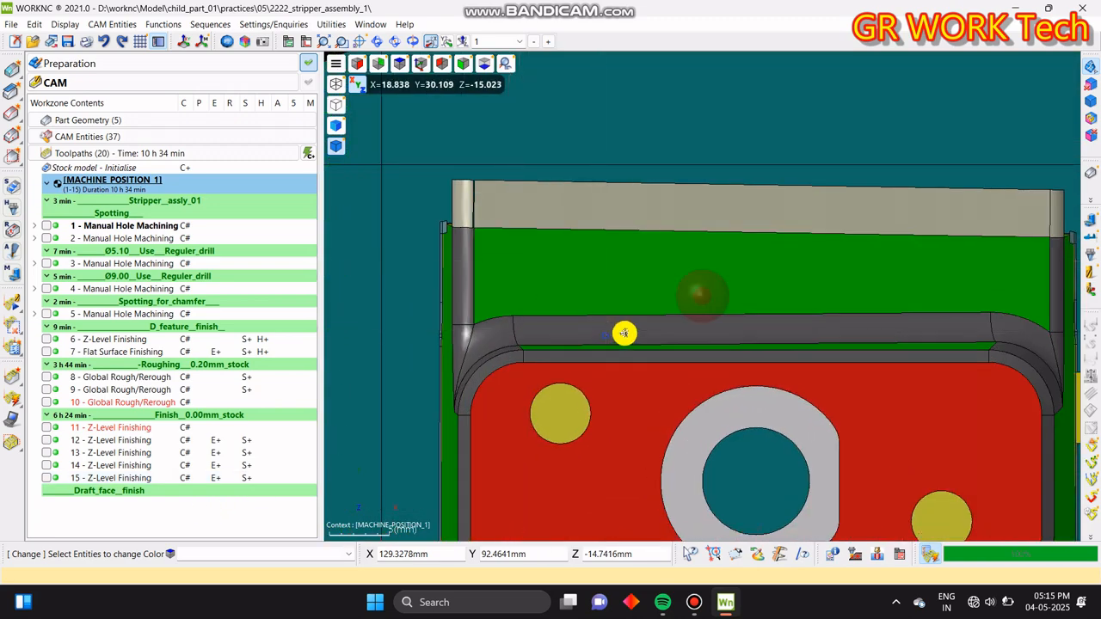
middle_drag(624, 333, 597, 322)
scroll(610, 316, down, 3)
key(z)
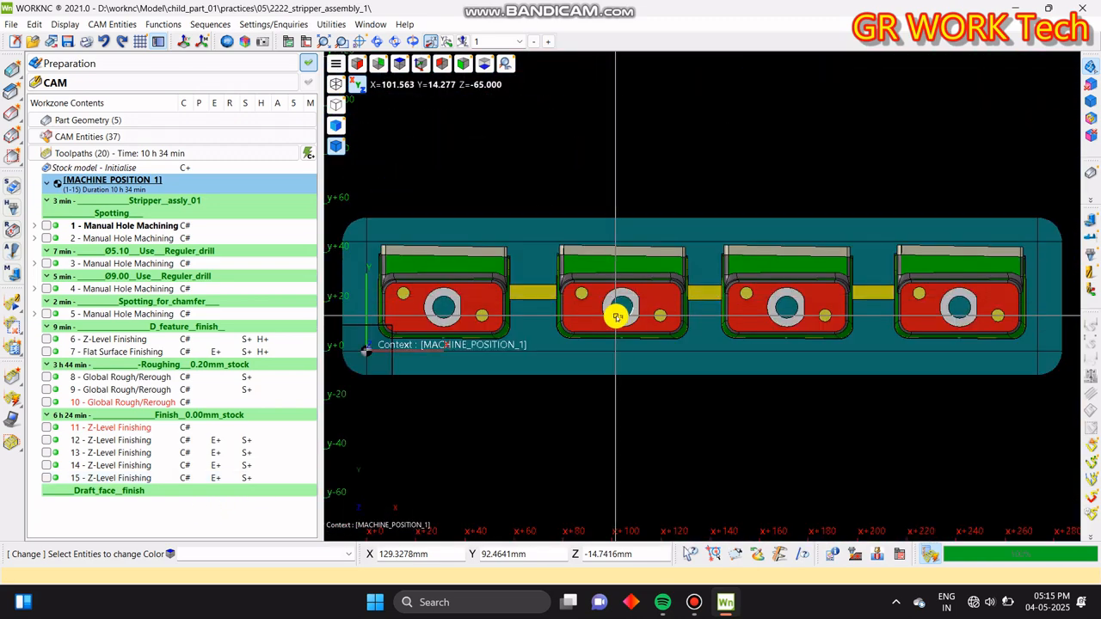
right_click(143, 514)
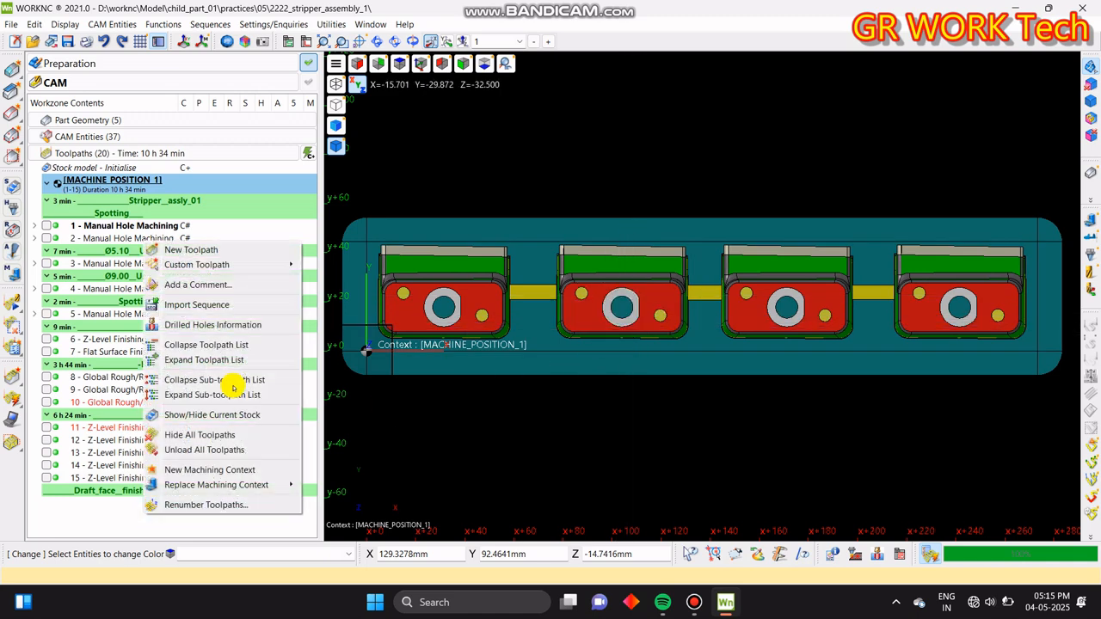
middle_drag(727, 301, 818, 355)
scroll(693, 357, up, 3)
middle_drag(679, 378, 355, 499)
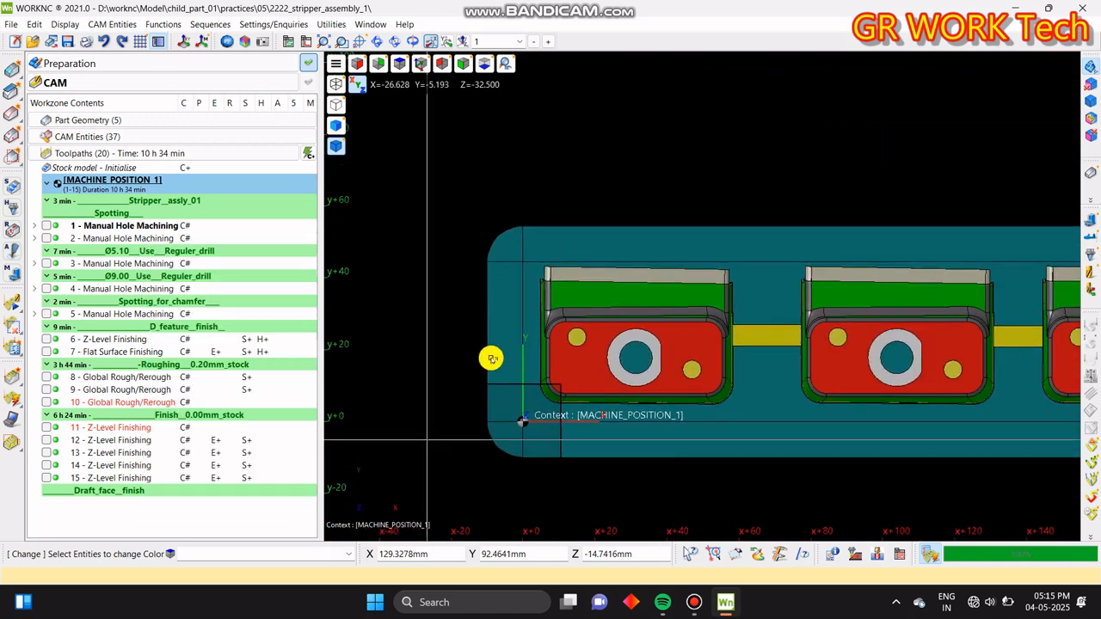
- Turn on a circle-and-cross cursor guide and compare its tool diameter with the corner fillet of the first block
scroll(550, 314, up, 6)
middle_drag(619, 231, 541, 333)
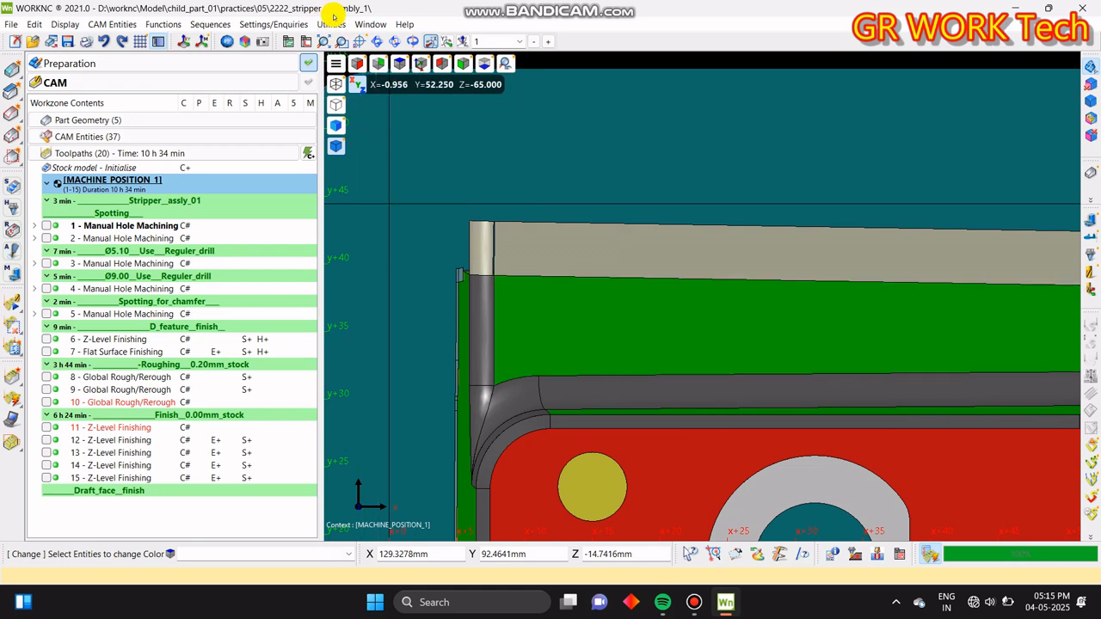
click(357, 41)
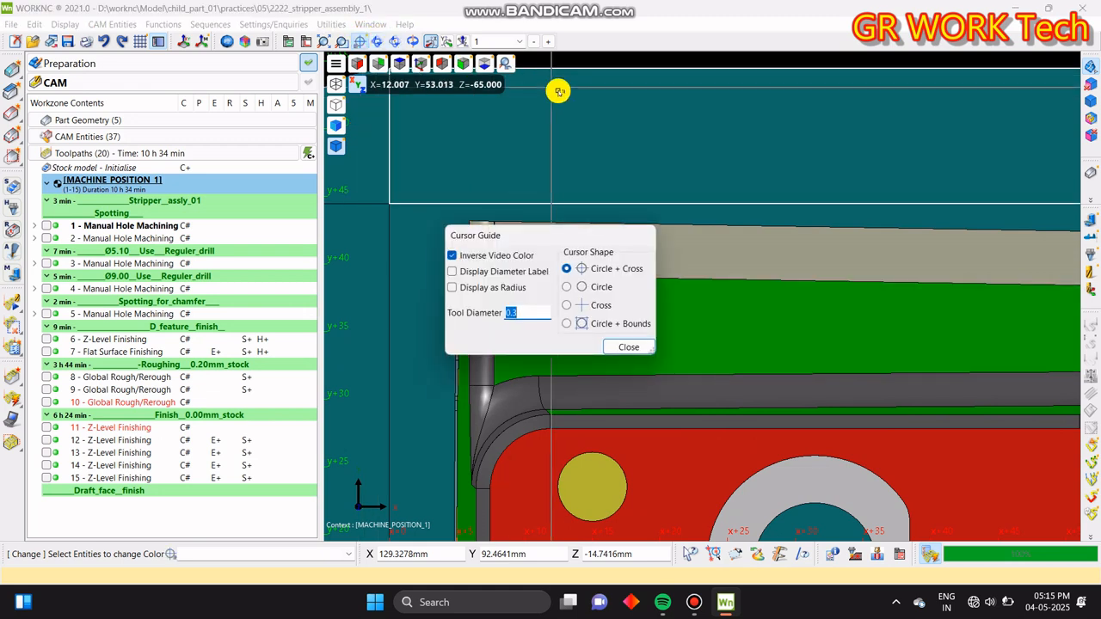
key(Return)
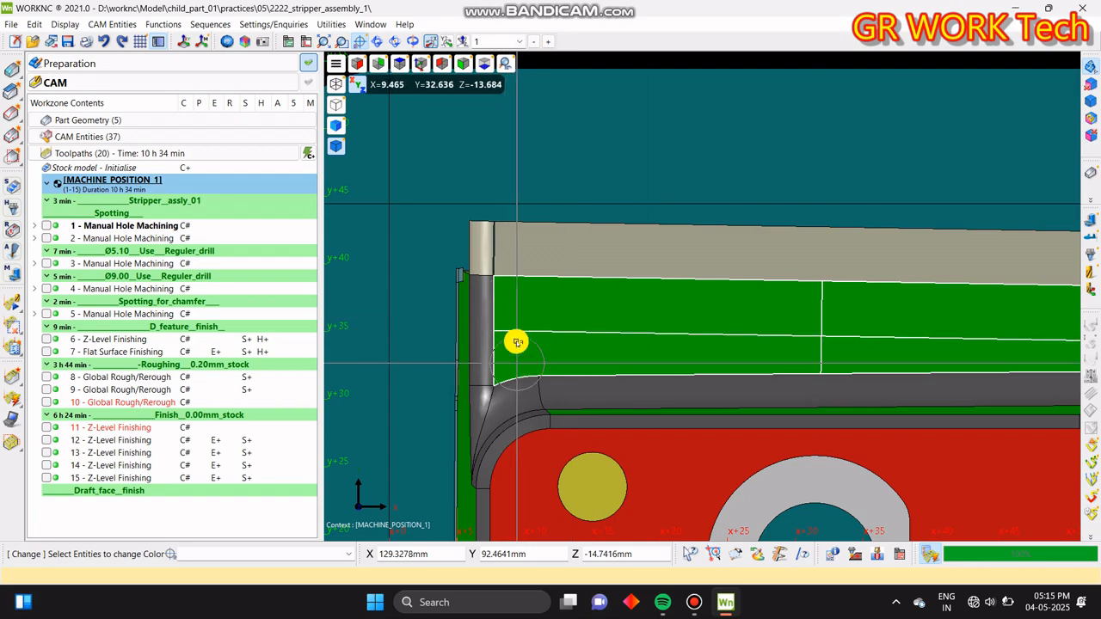
middle_drag(723, 219, 688, 386)
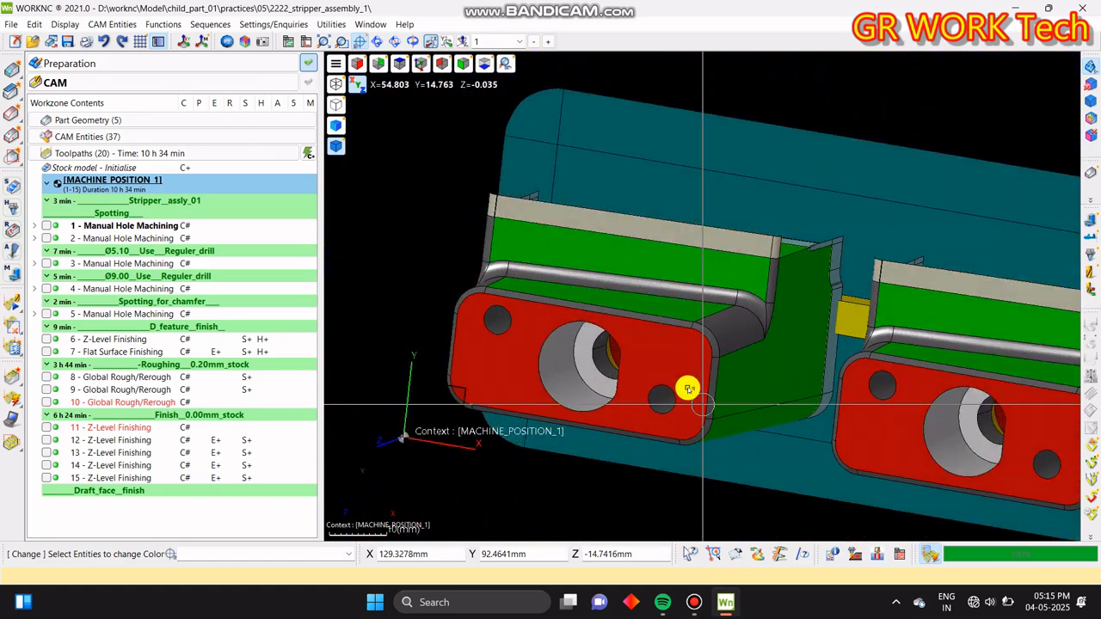
- Check the radius of the fillet along the first block's step with the curvature analysis
click(242, 43)
middle_drag(593, 172, 671, 424)
scroll(679, 405, up, 3)
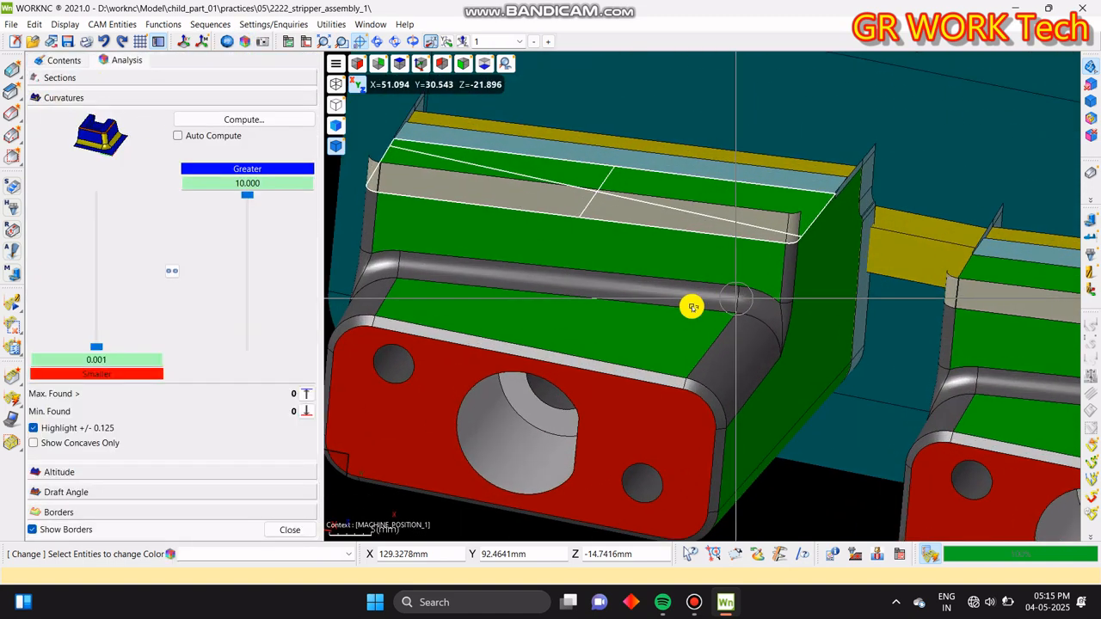
mouse_move(692, 296)
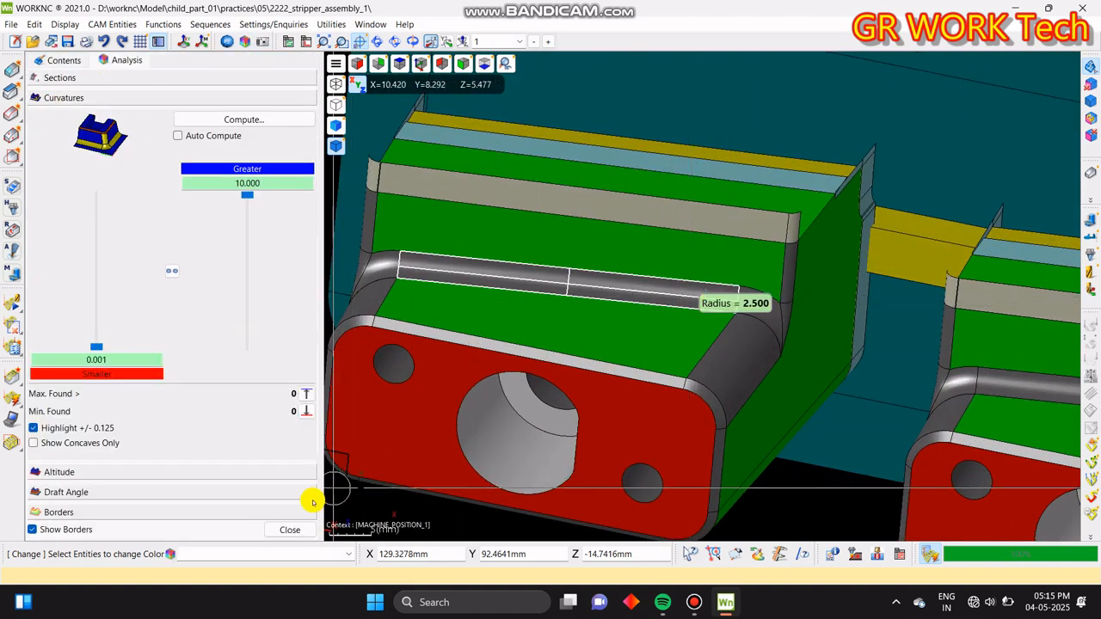
click(289, 529)
middle_drag(694, 319, 726, 352)
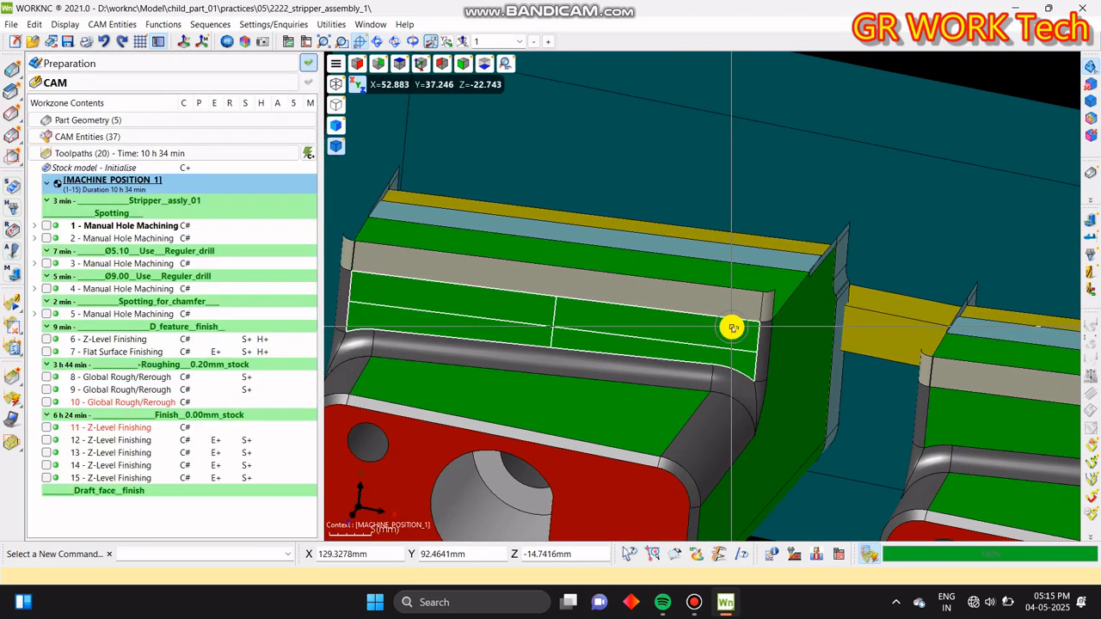
- Add an Optimized Z-Level Finishing toolpath under Draft_face_finish and clear its machining plane
key(z)
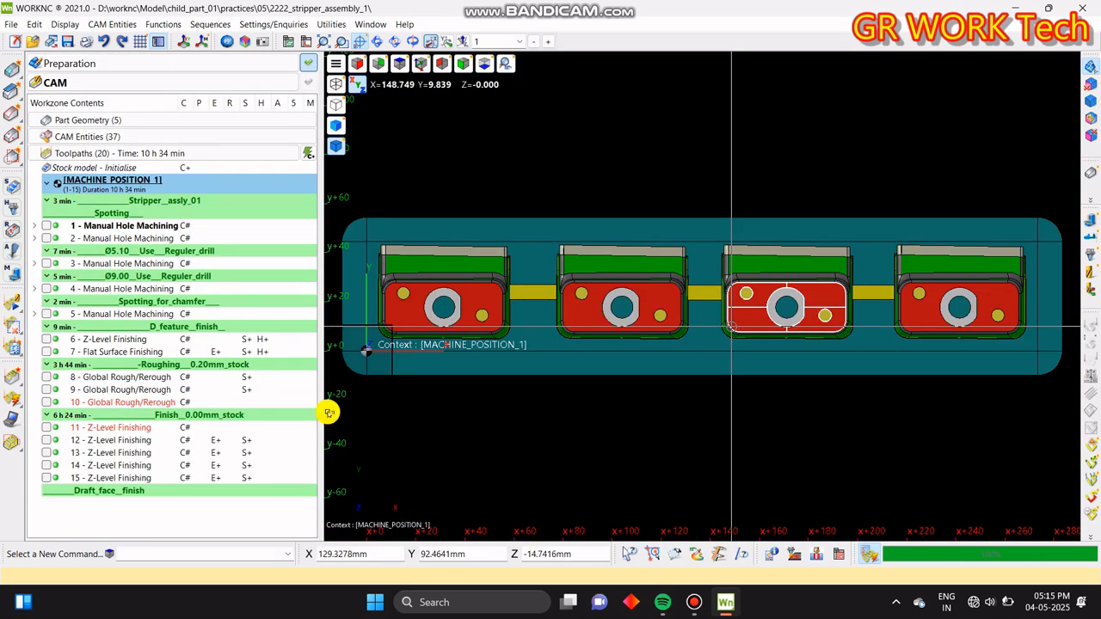
right_click(133, 517)
click(207, 255)
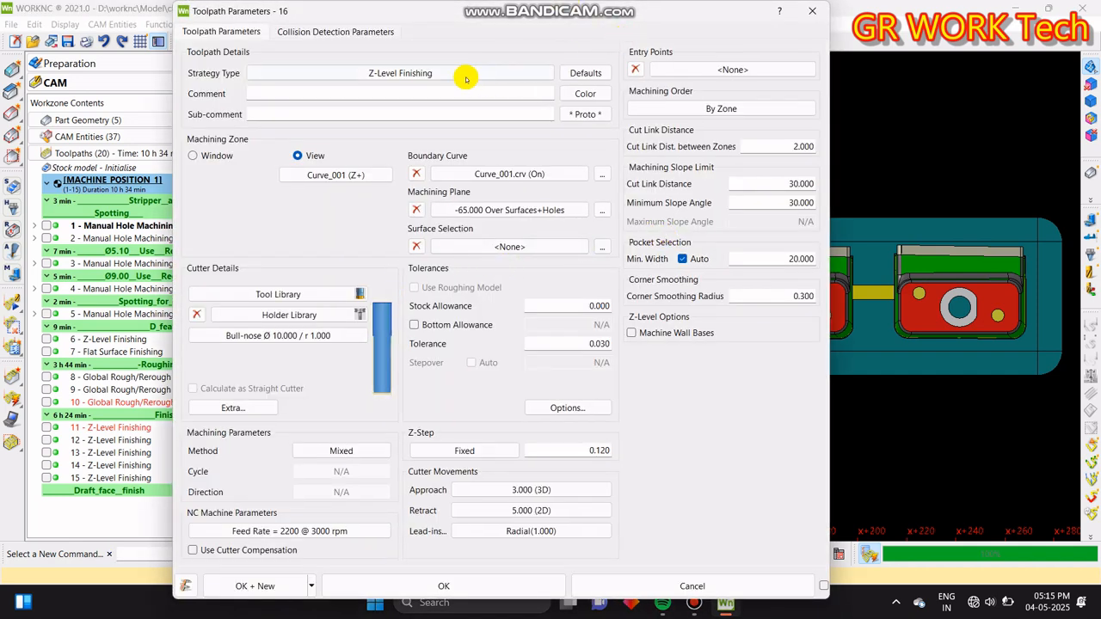
click(465, 80)
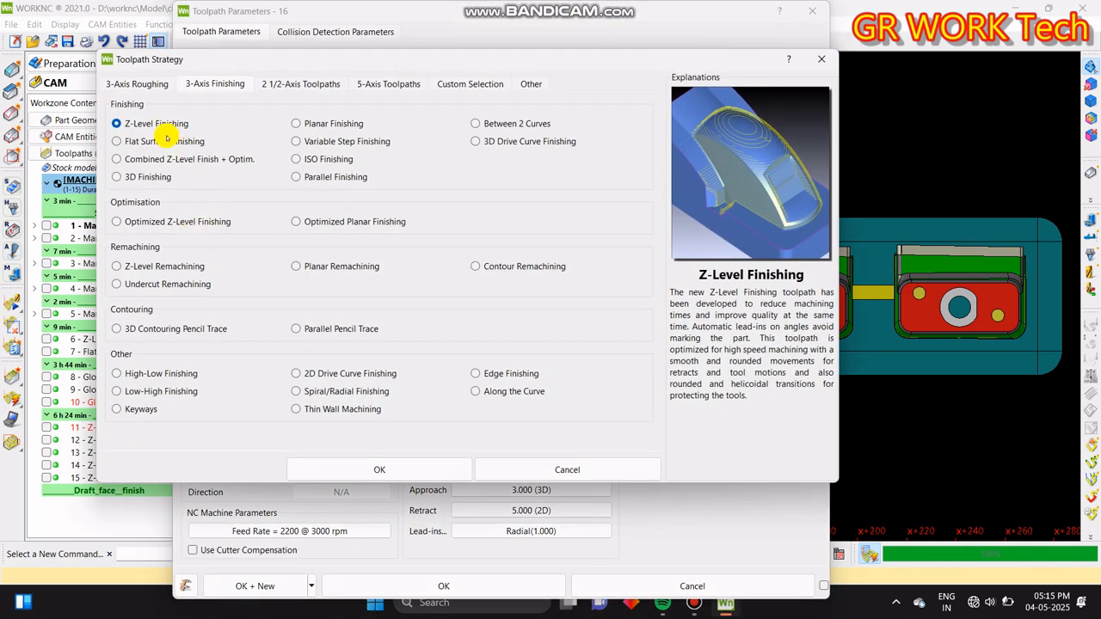
click(163, 223)
click(376, 468)
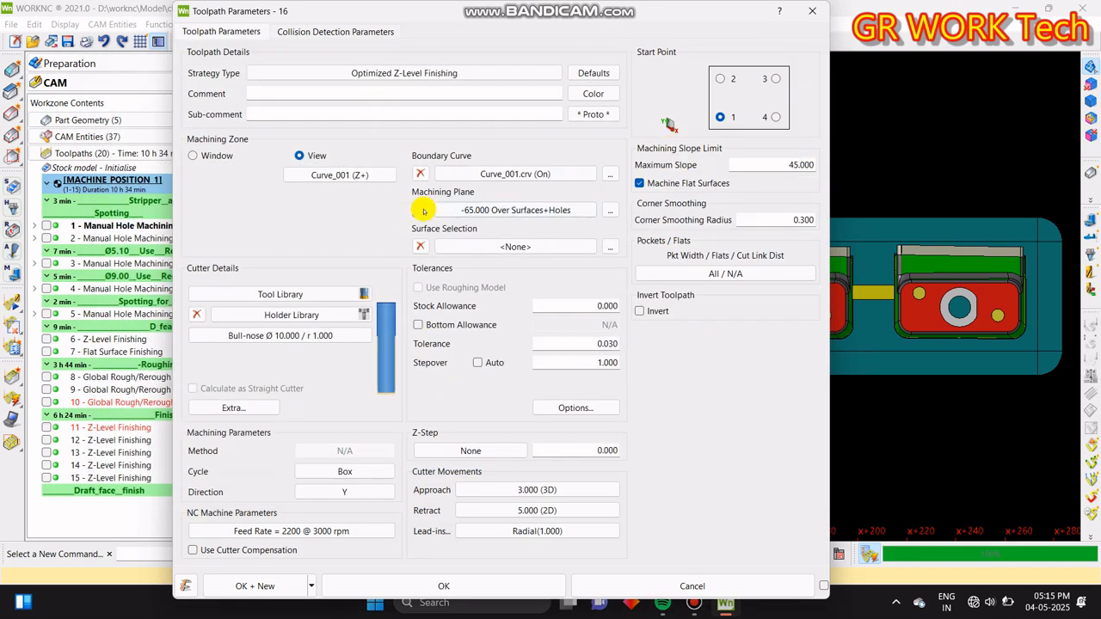
click(422, 210)
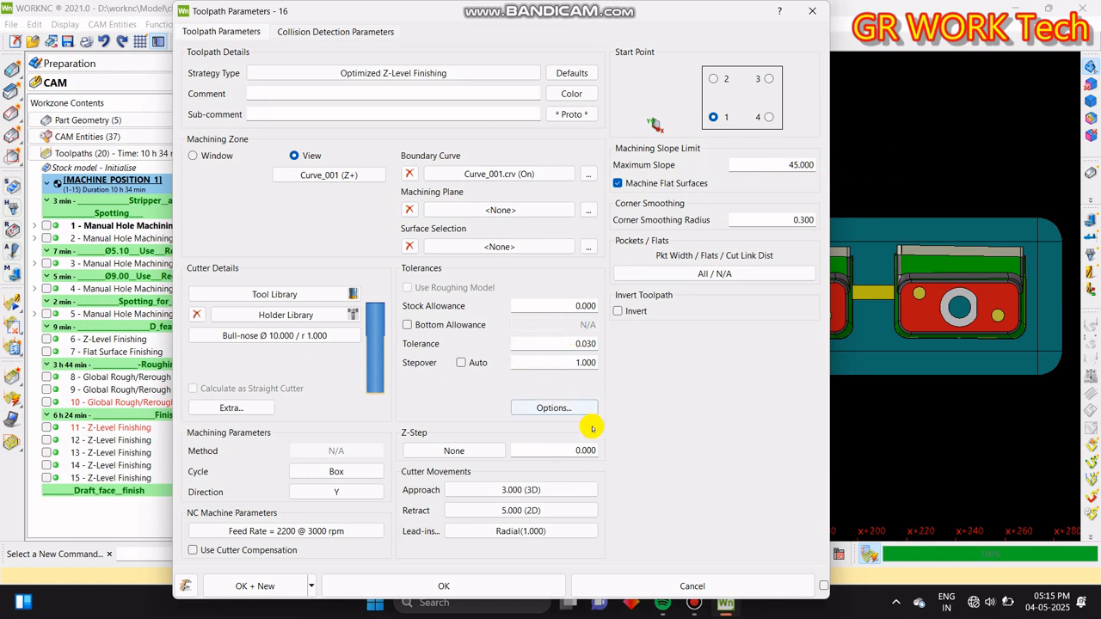
- Assign the 4Ball_20 cutter from Finishing_Ball_Cutters_P20_Material to the toolpath and set the stepover to 0.080
click(273, 295)
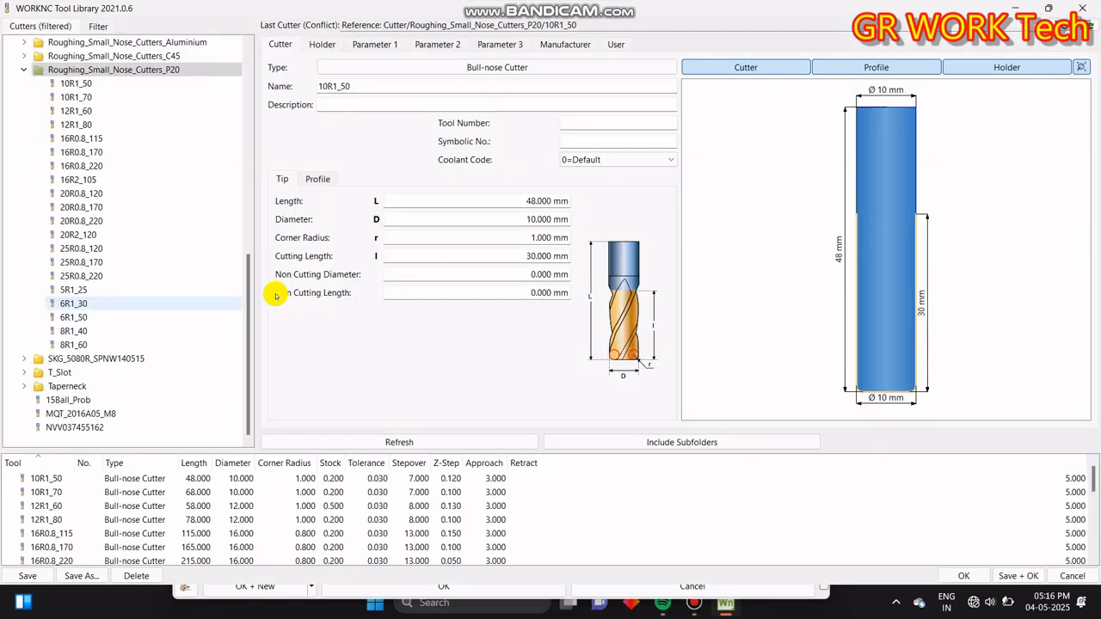
scroll(129, 159, up, 10)
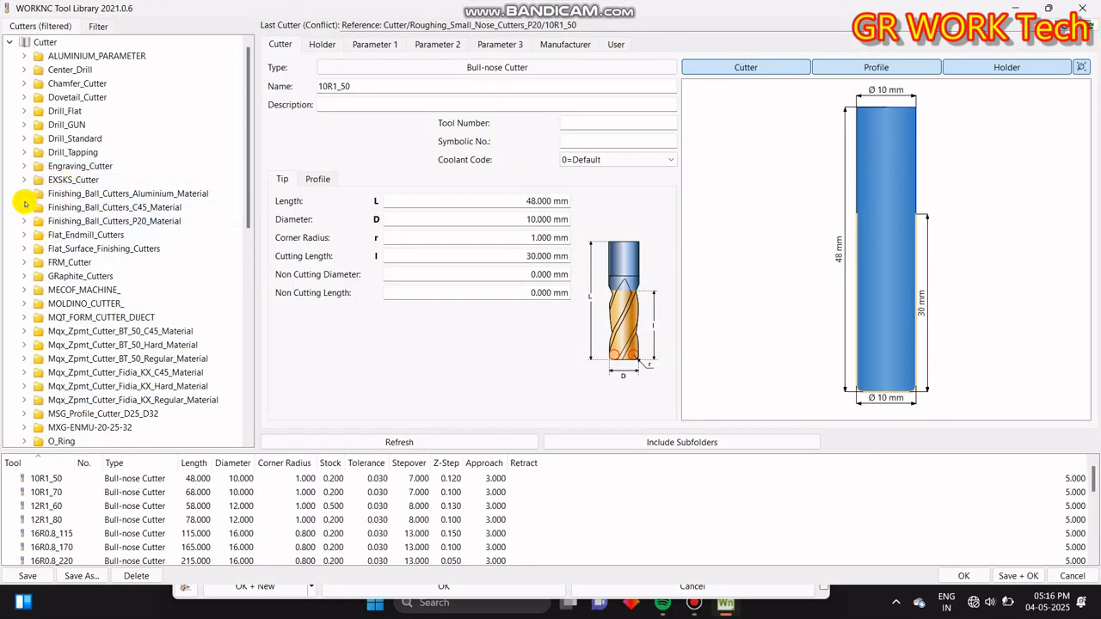
click(23, 208)
click(23, 208)
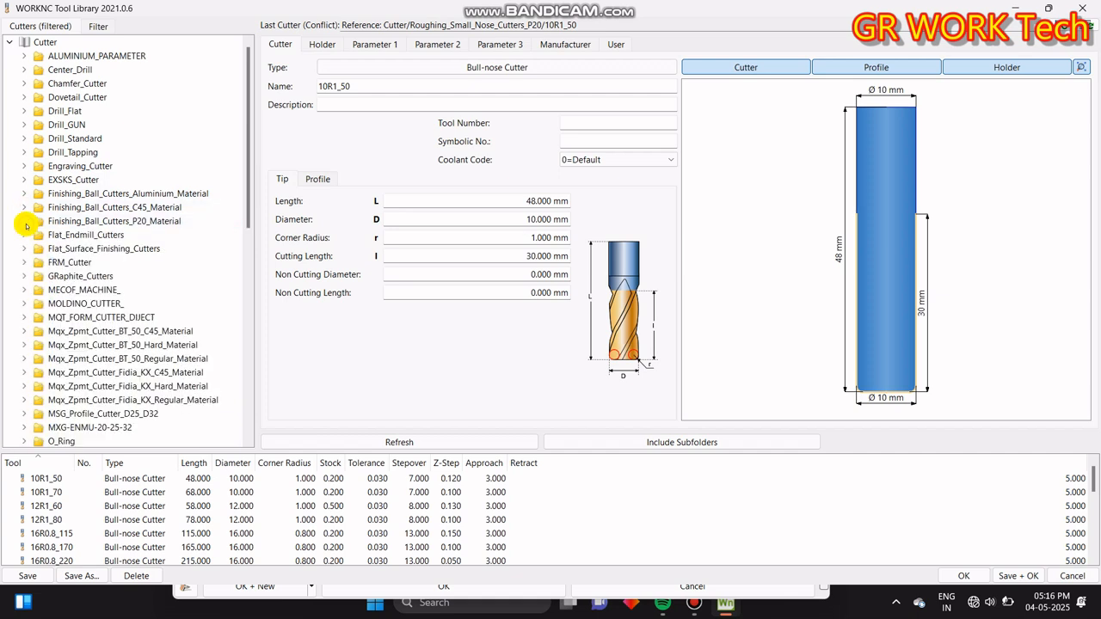
click(24, 222)
scroll(115, 344, down, 9)
click(64, 237)
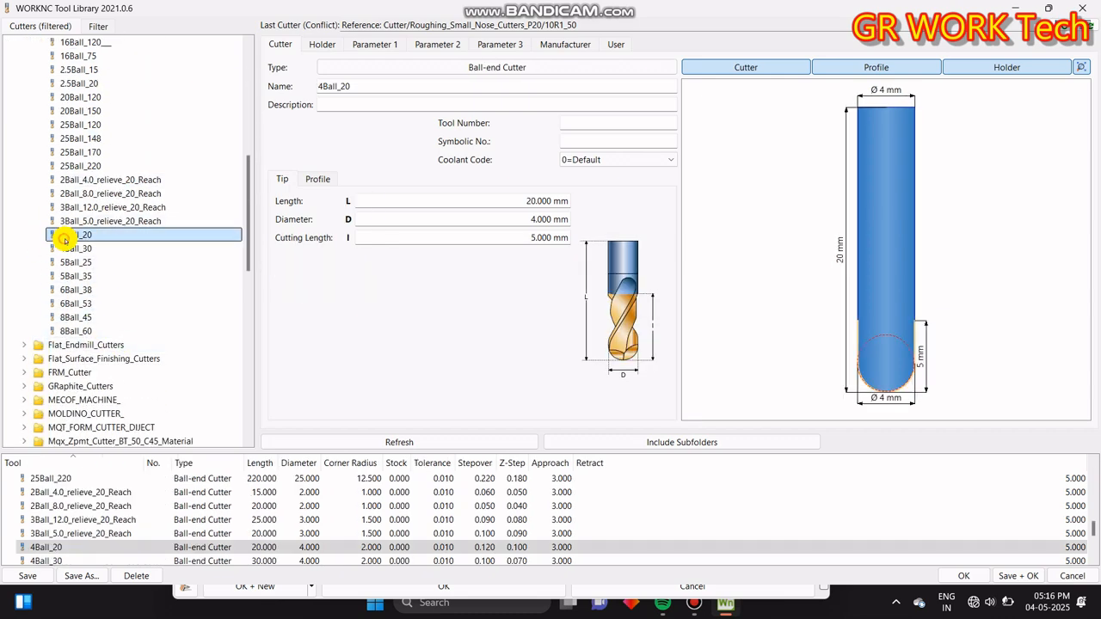
click(963, 575)
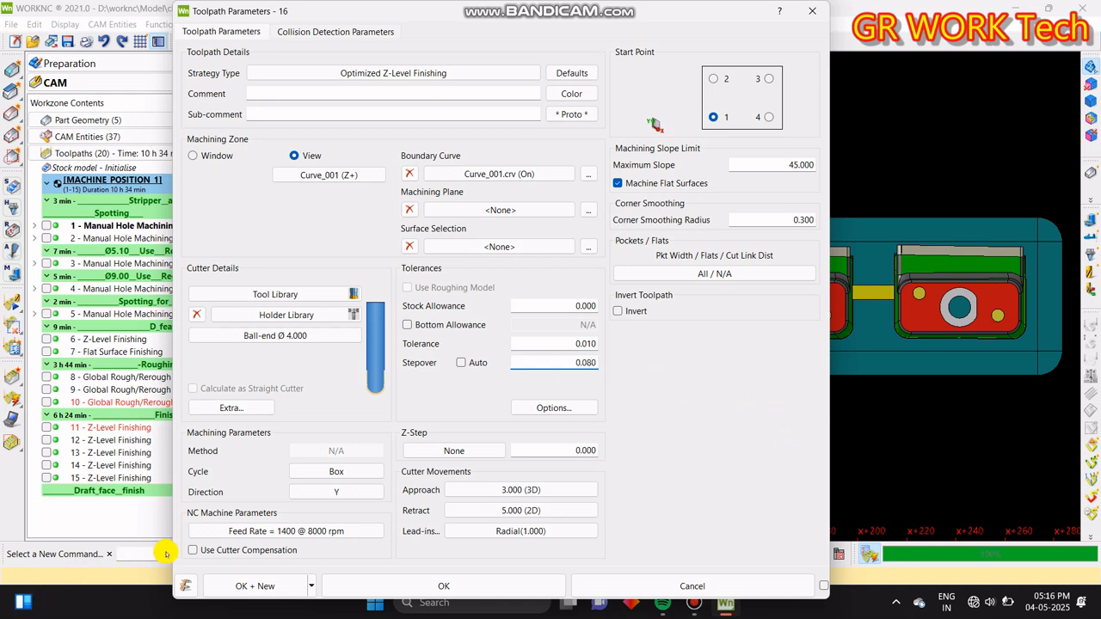
- Set the machining cycle to Lace parallel to X and accept the new toolpath's parameters
click(304, 470)
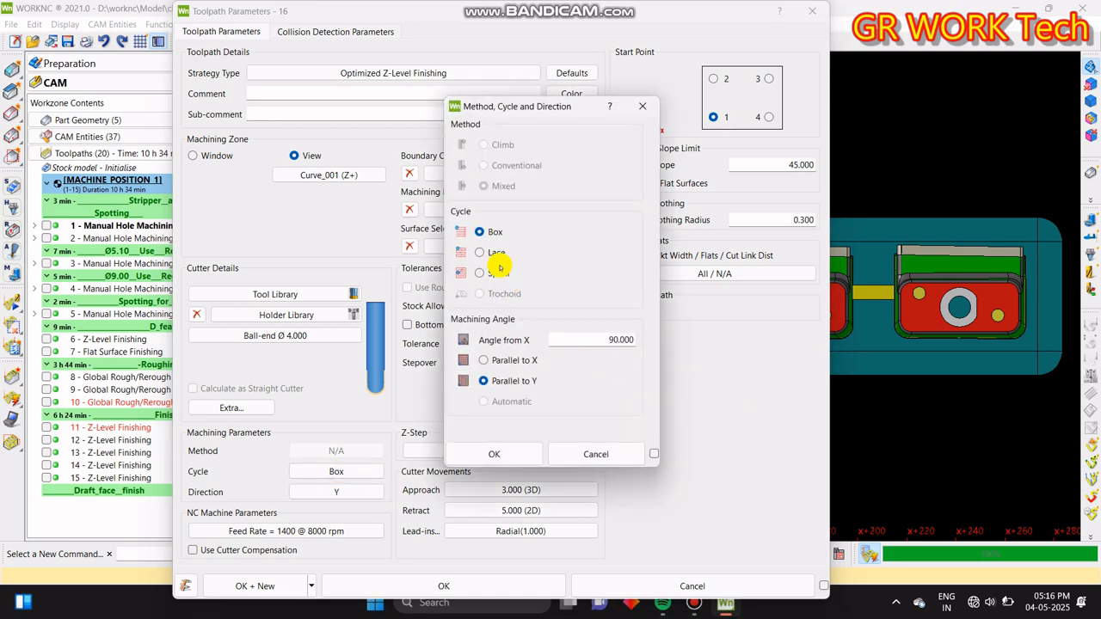
click(507, 454)
click(464, 585)
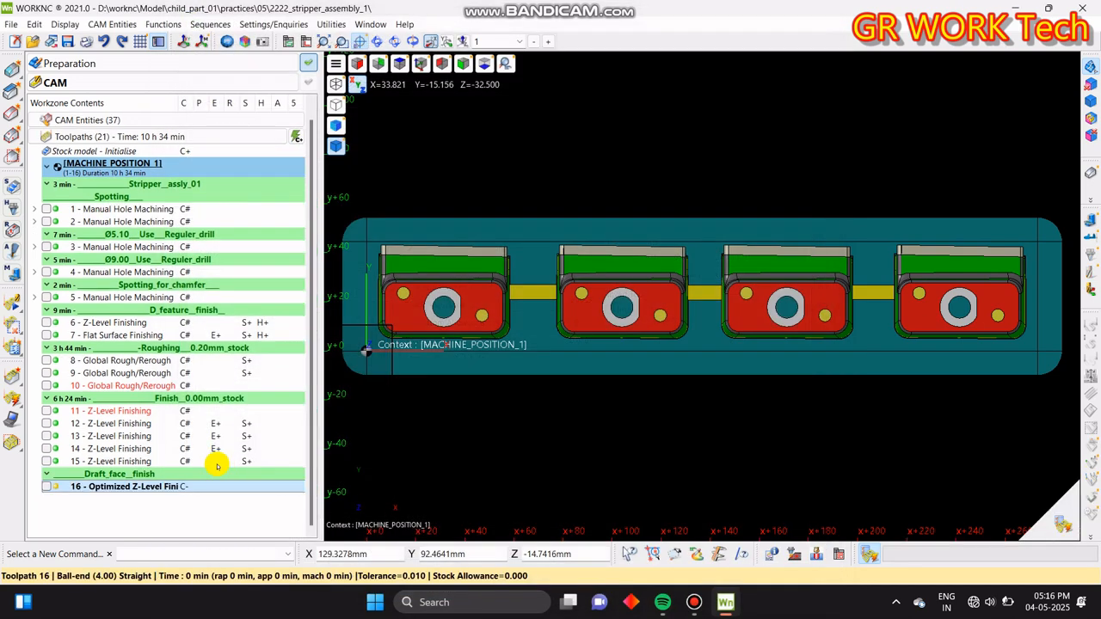
- Review toolpath 16's cutter movements, turn off Machine Flat Surfaces and execute the toolpath calculation
click(228, 516)
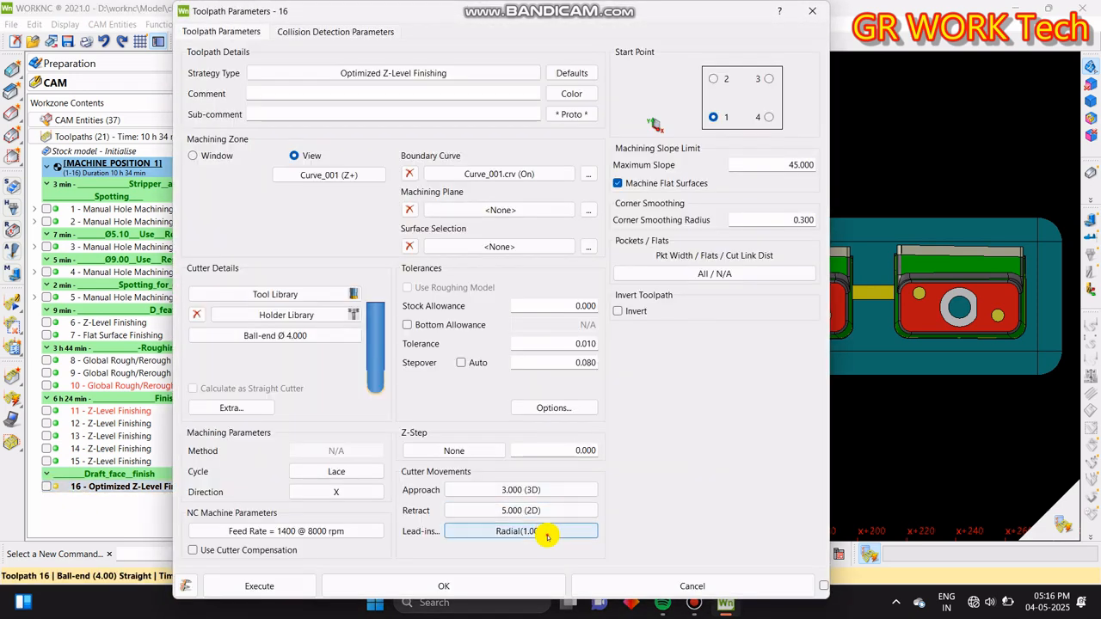
click(547, 534)
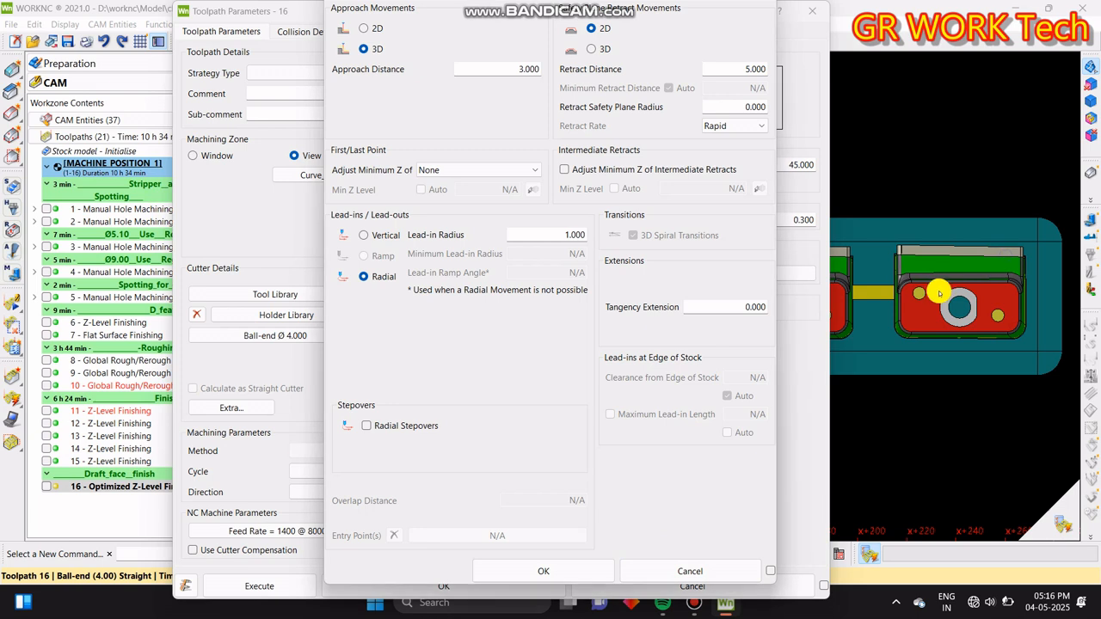
click(568, 571)
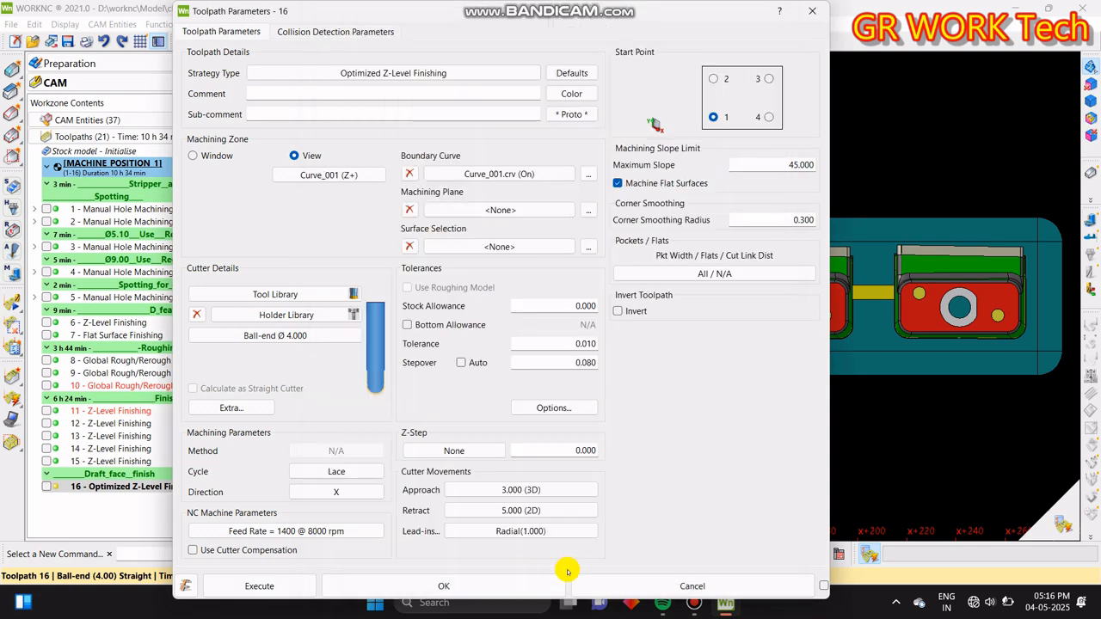
click(445, 585)
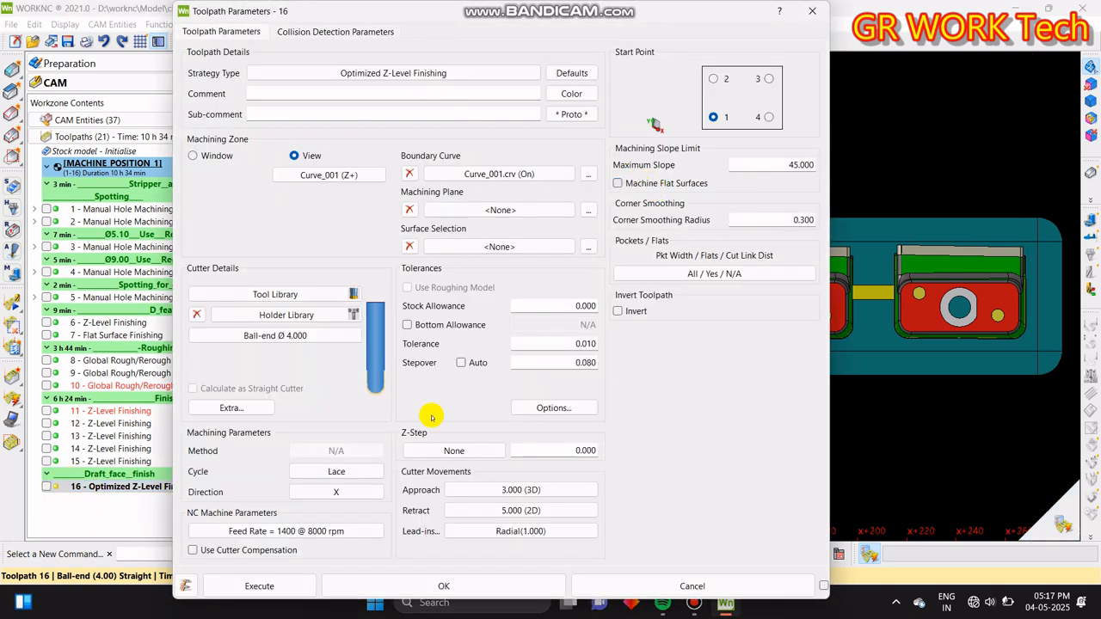
click(446, 580)
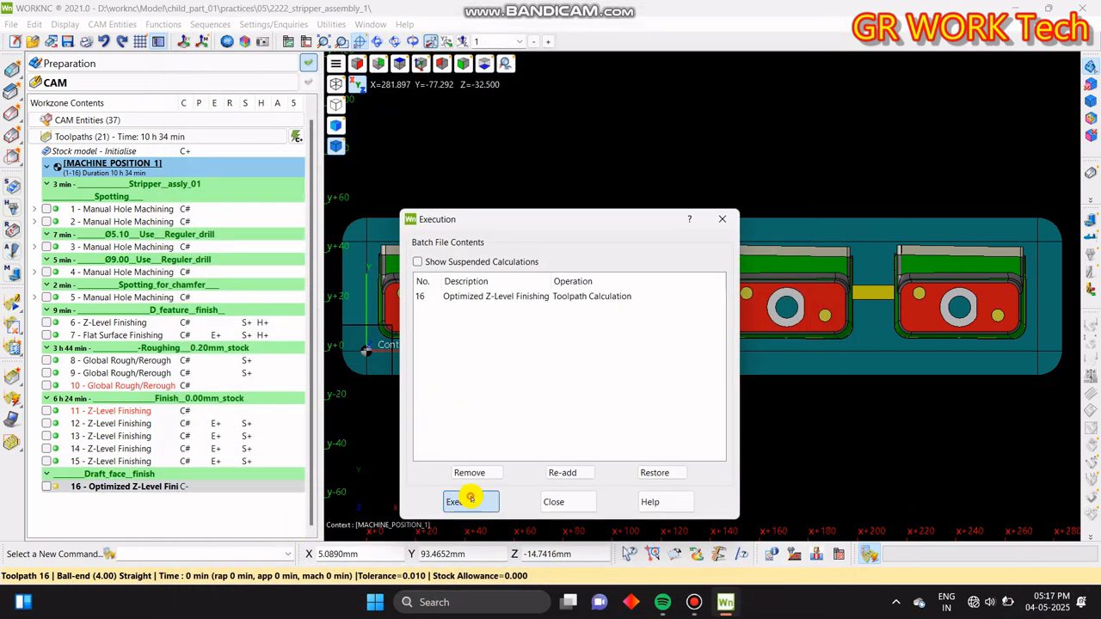
click(471, 499)
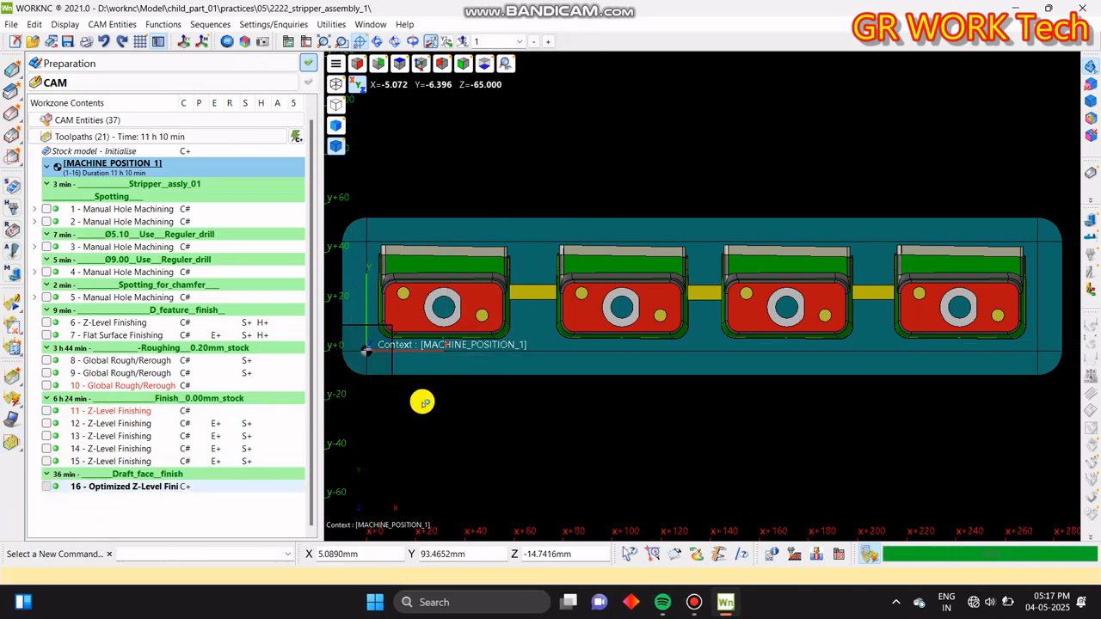
- Display toolpath 16 and inspect its passes on the draft faces of all four blocks
middle_drag(622, 369, 650, 315)
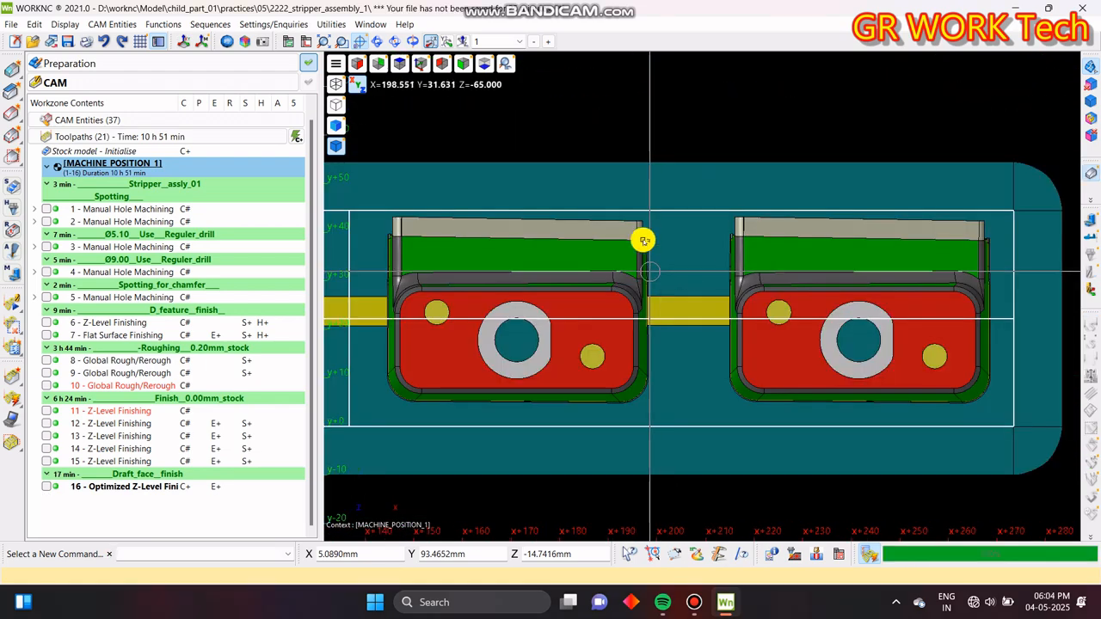
middle_drag(616, 361, 675, 351)
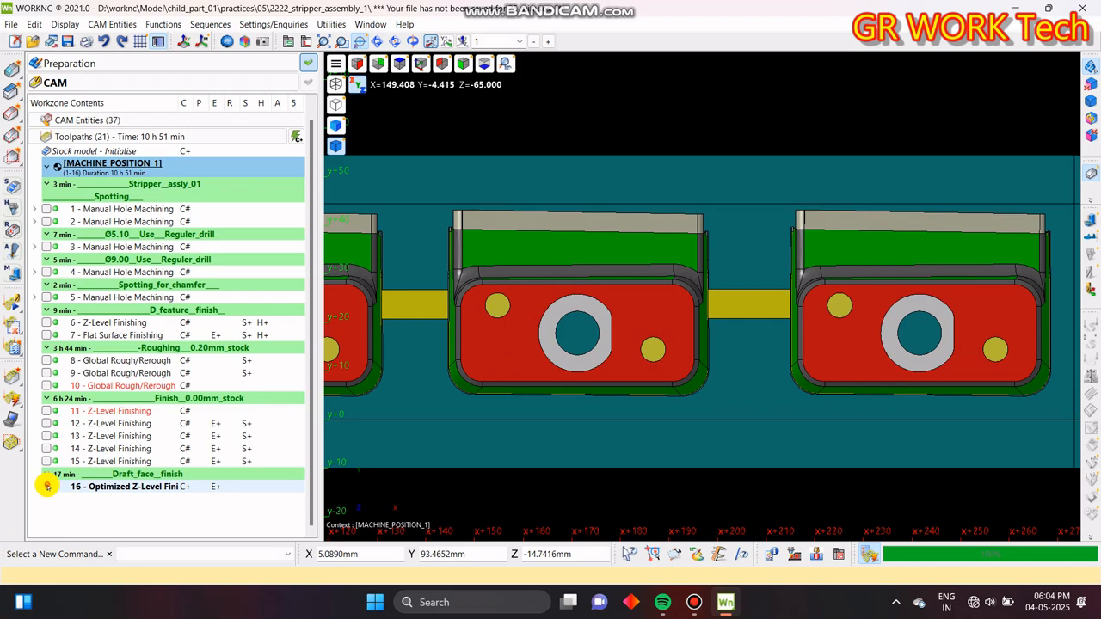
click(48, 486)
middle_drag(649, 376, 791, 287)
scroll(810, 287, down, 5)
middle_drag(887, 301, 887, 255)
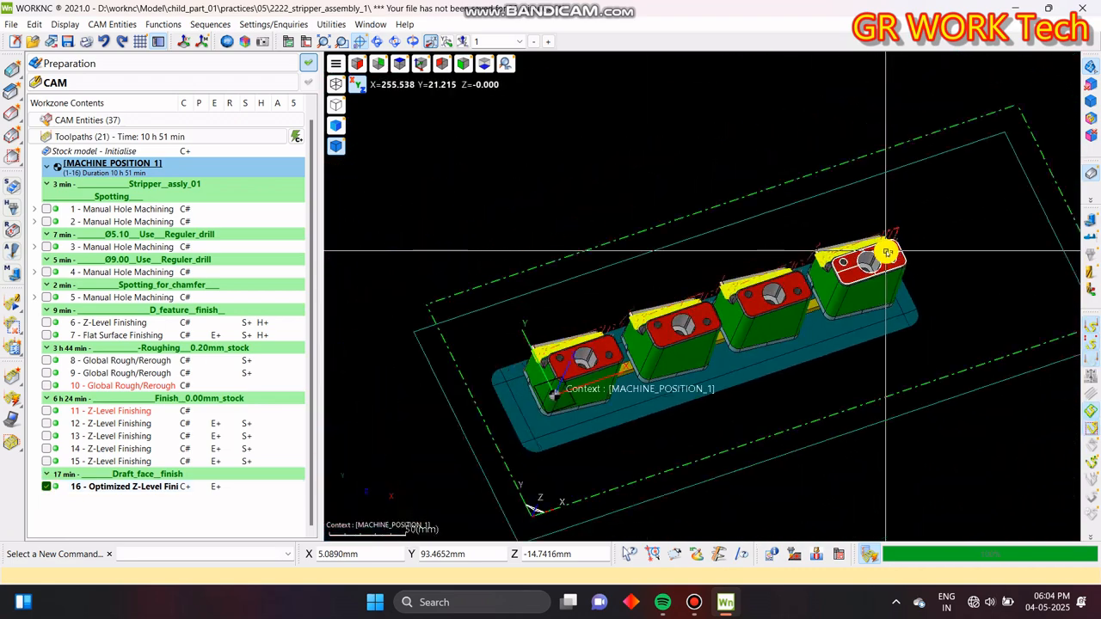
- Restore toolpath 16 to its initial, unmodified state
right_click(171, 487)
mouse_move(246, 339)
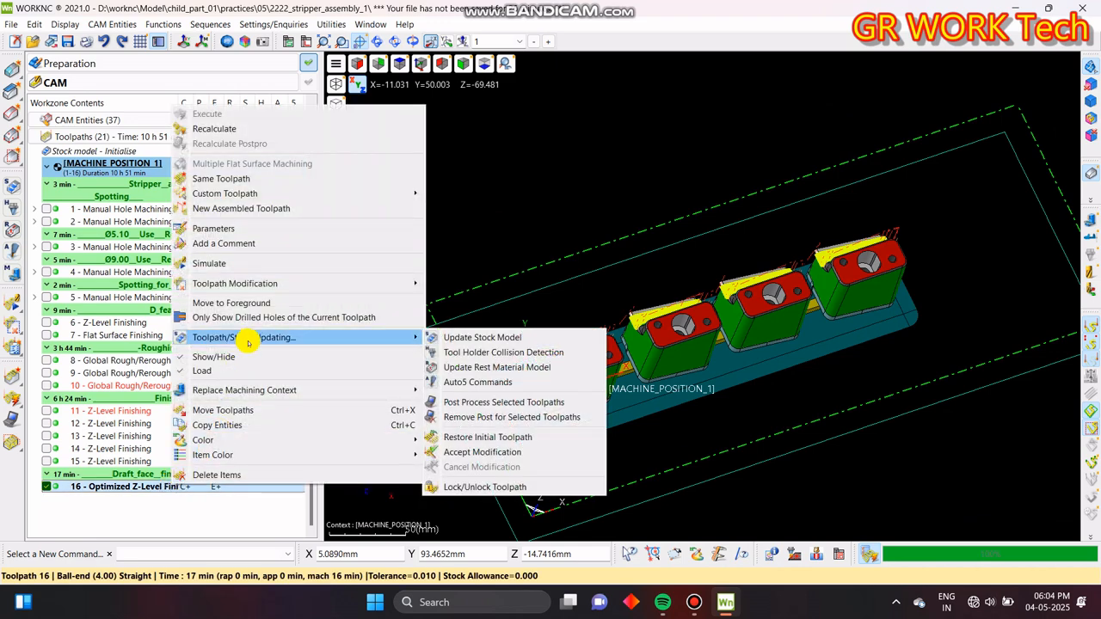
click(475, 436)
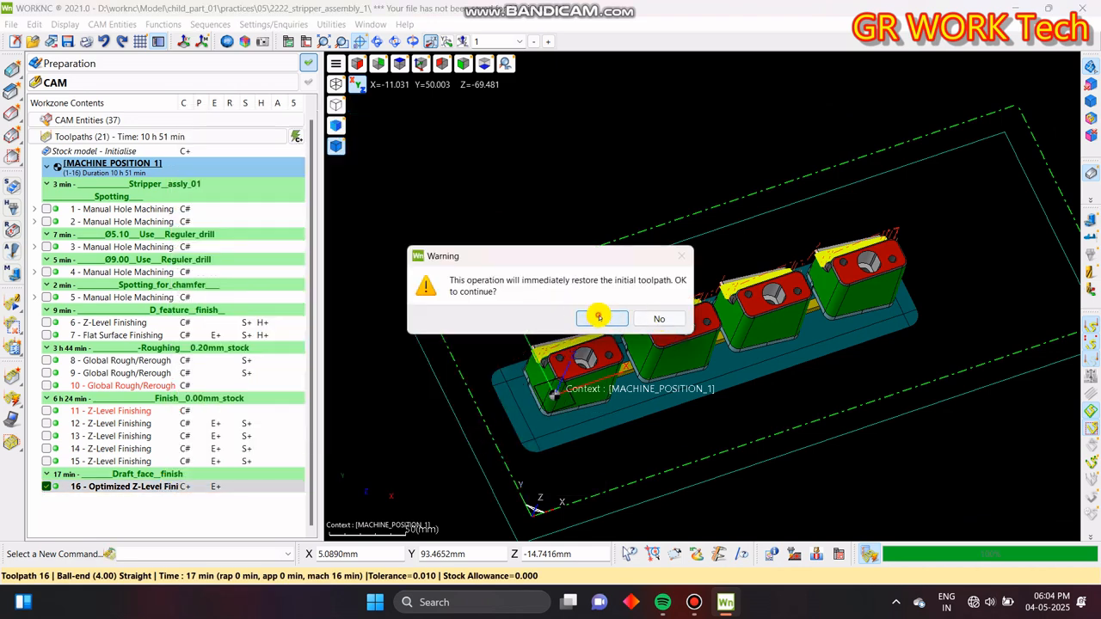
click(598, 317)
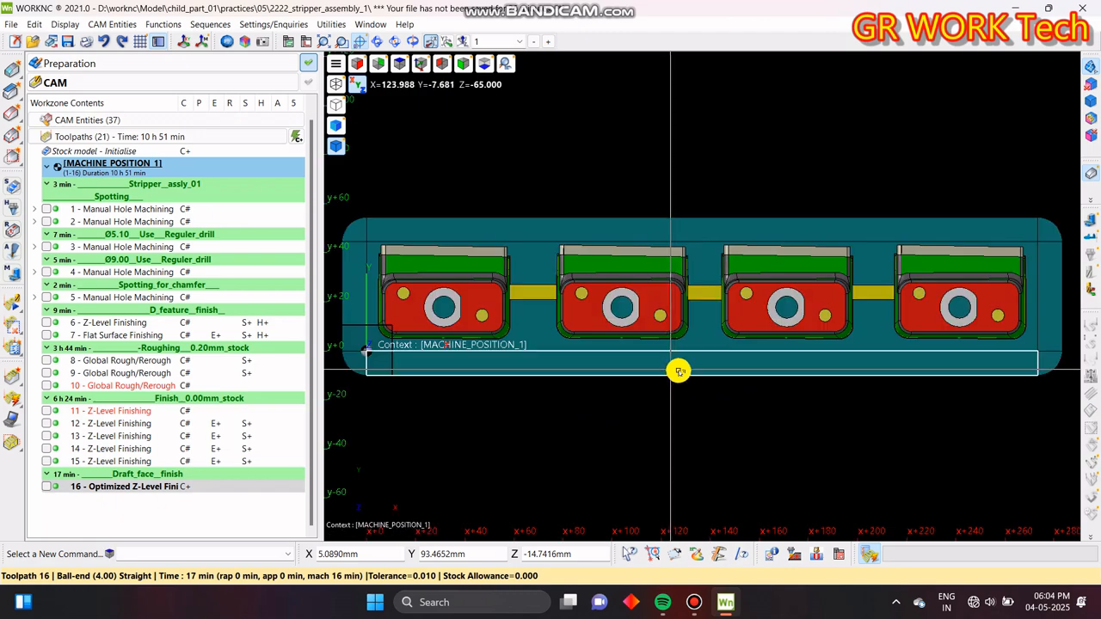
- Display toolpath 16 in the side view along X with the part surfaces and red dashed rapid moves hidden
middle_drag(679, 377, 676, 419)
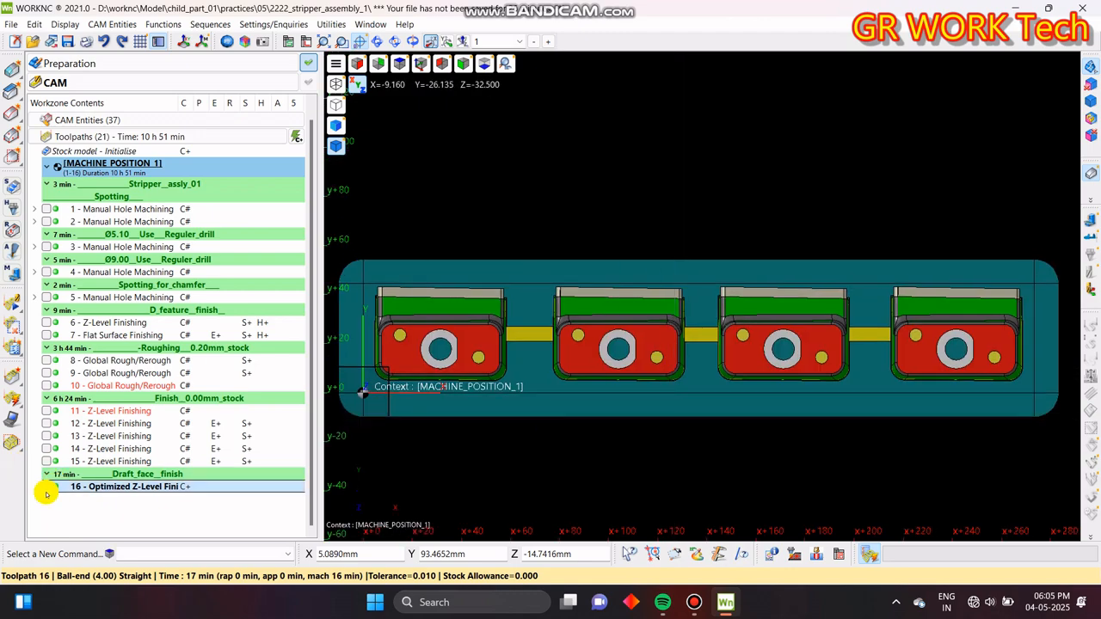
middle_drag(728, 425, 550, 327)
key(x)
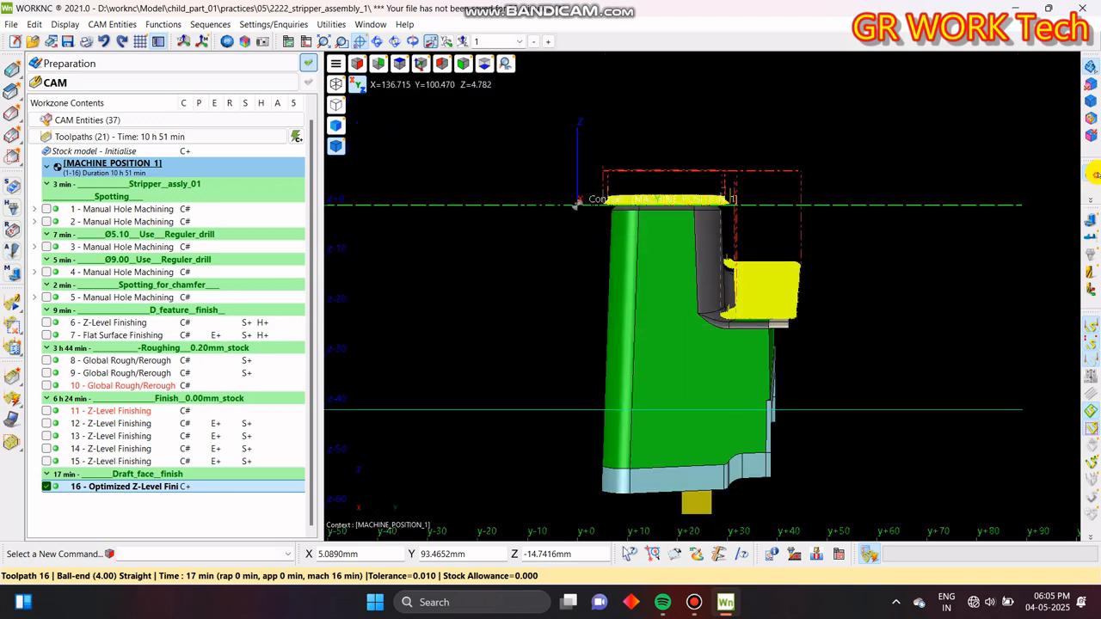
click(1095, 177)
middle_drag(948, 244, 878, 300)
click(1091, 342)
middle_drag(661, 377, 669, 415)
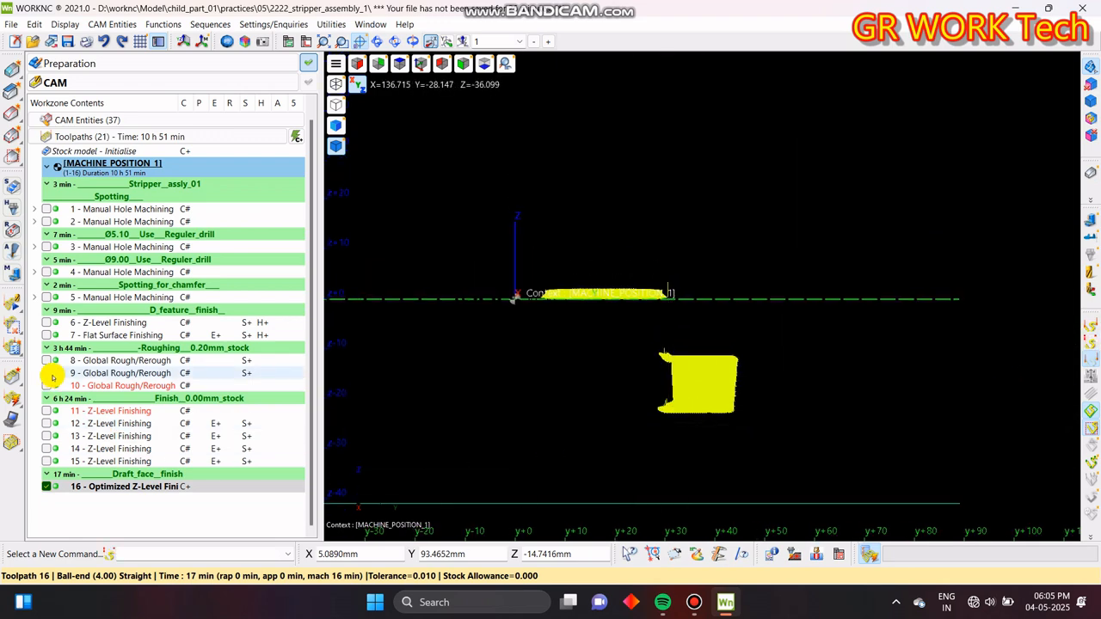
- Start a multiple edition of toolpath 16 and remove the upper group of passes near Z0 with a rectangle selection
click(17, 329)
click(76, 257)
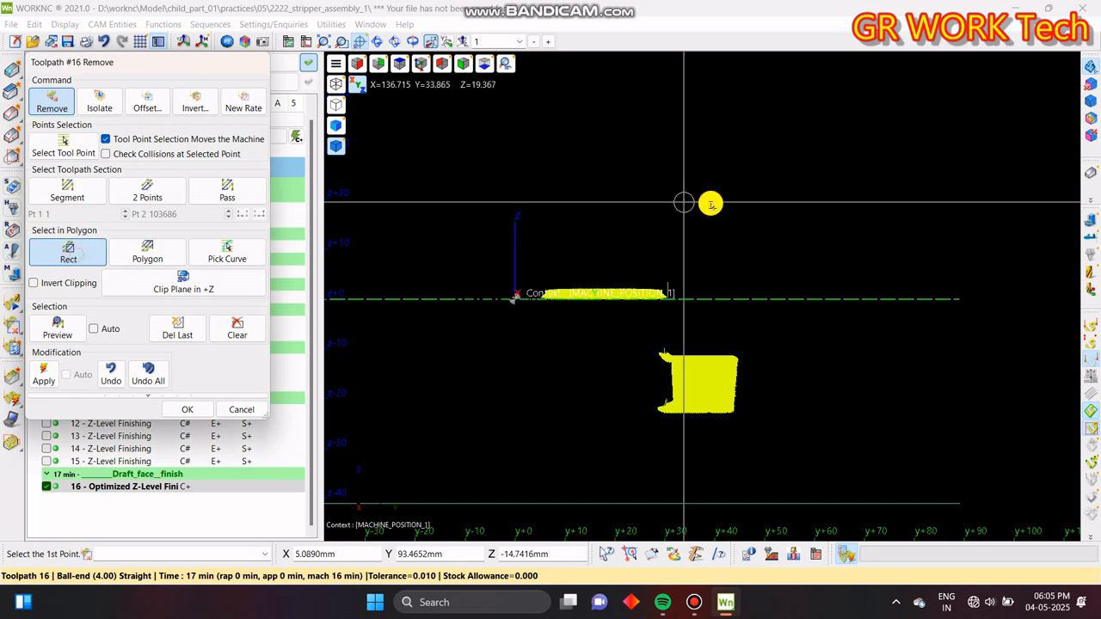
click(460, 221)
click(783, 332)
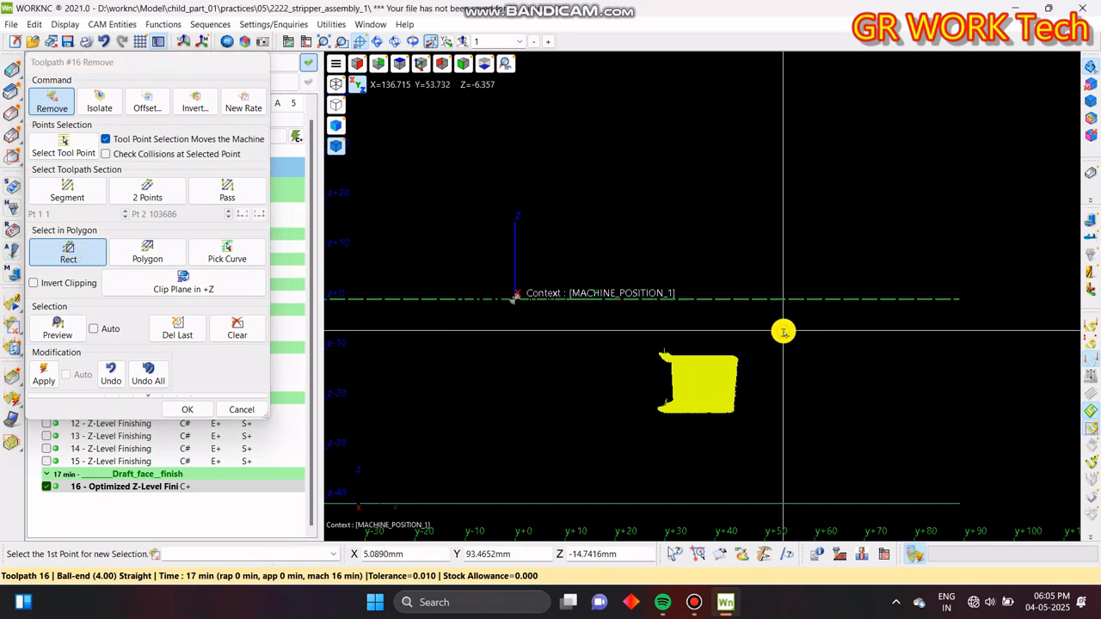
- Show toolpath 16 in the top view along Z together with the part surfaces
key(z)
middle_drag(731, 340, 722, 376)
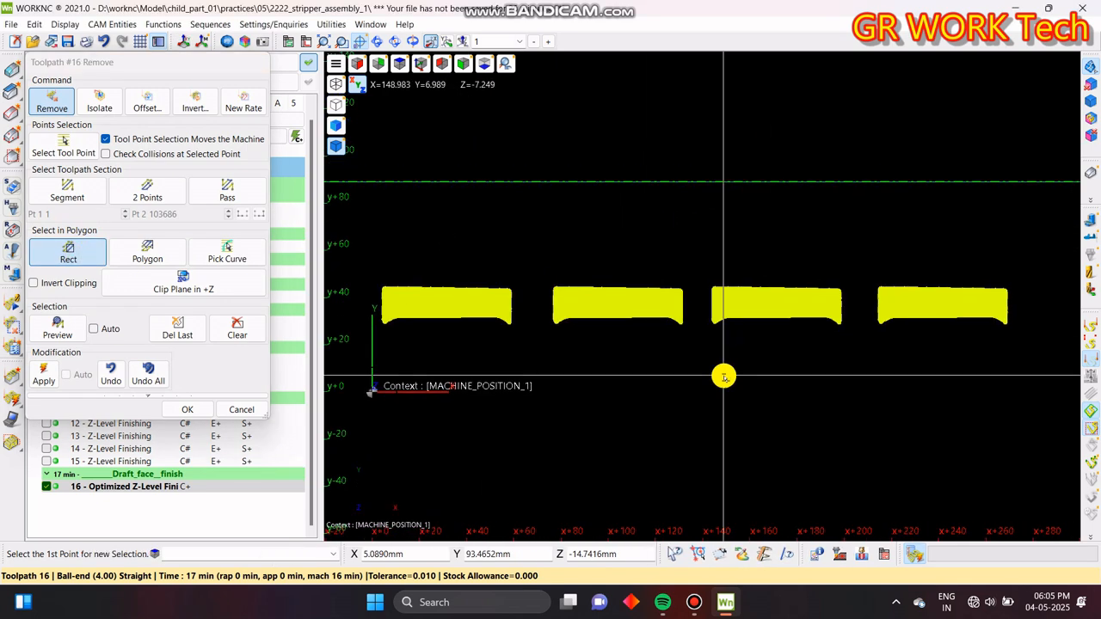
click(1088, 172)
middle_drag(791, 309, 810, 336)
- Remove the toolpath 16 passes below the draft face's lower edge on the first block with a polygon following that edge
click(151, 251)
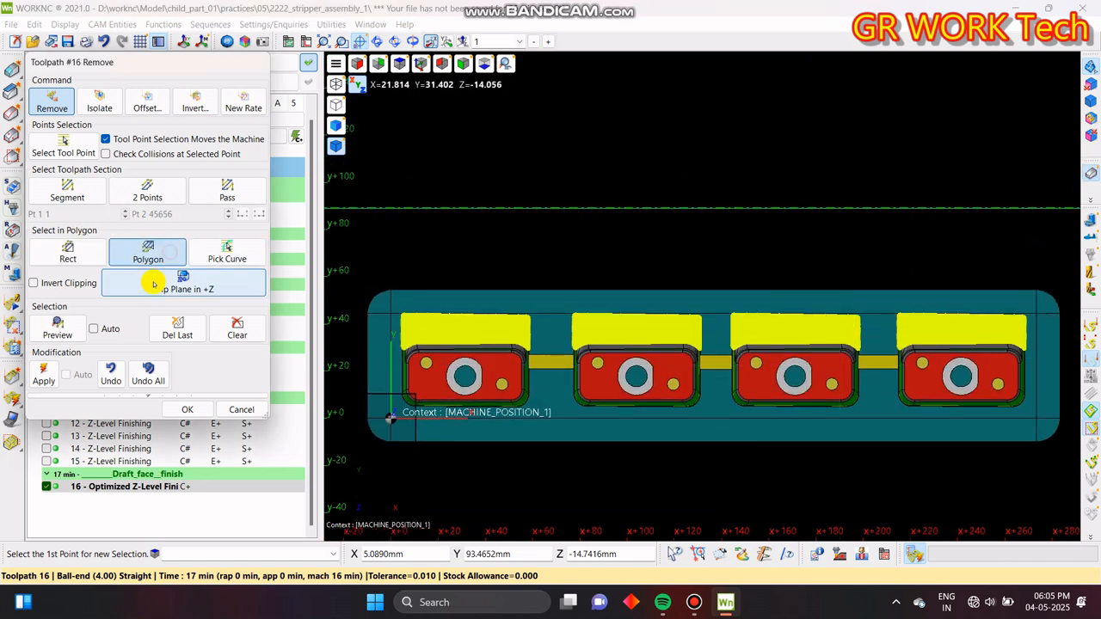
middle_drag(634, 380, 689, 406)
scroll(521, 361, up, 10)
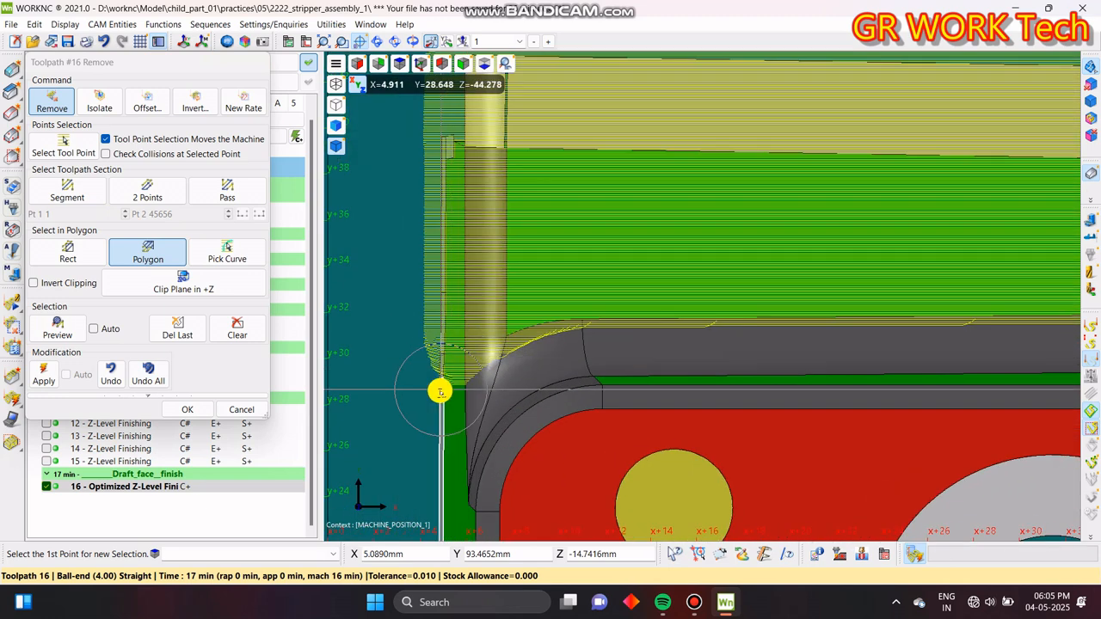
click(439, 392)
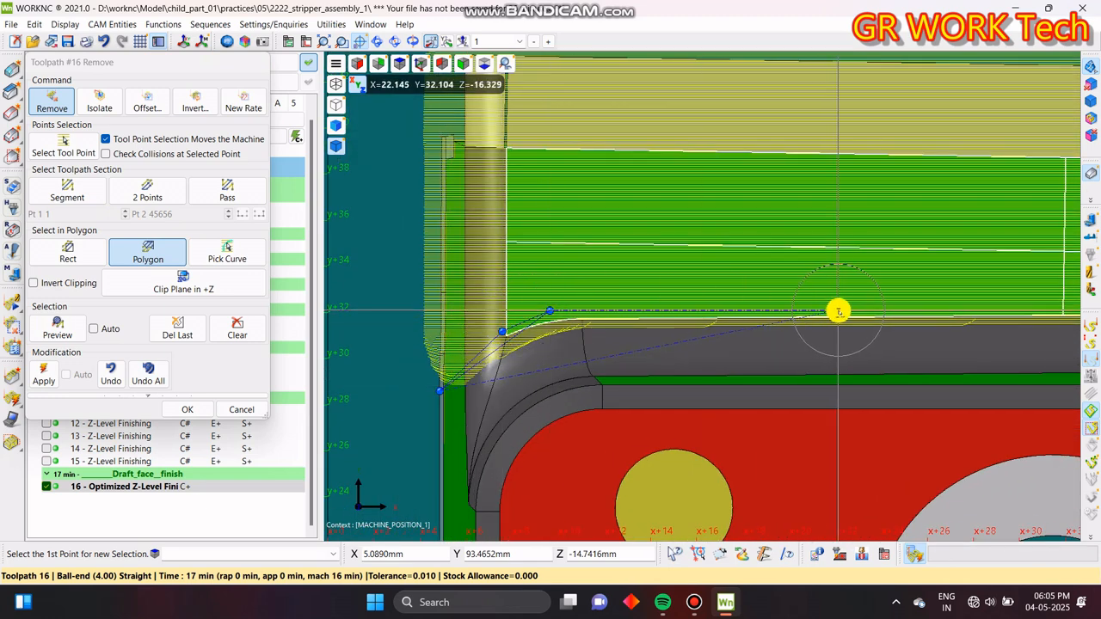
click(838, 311)
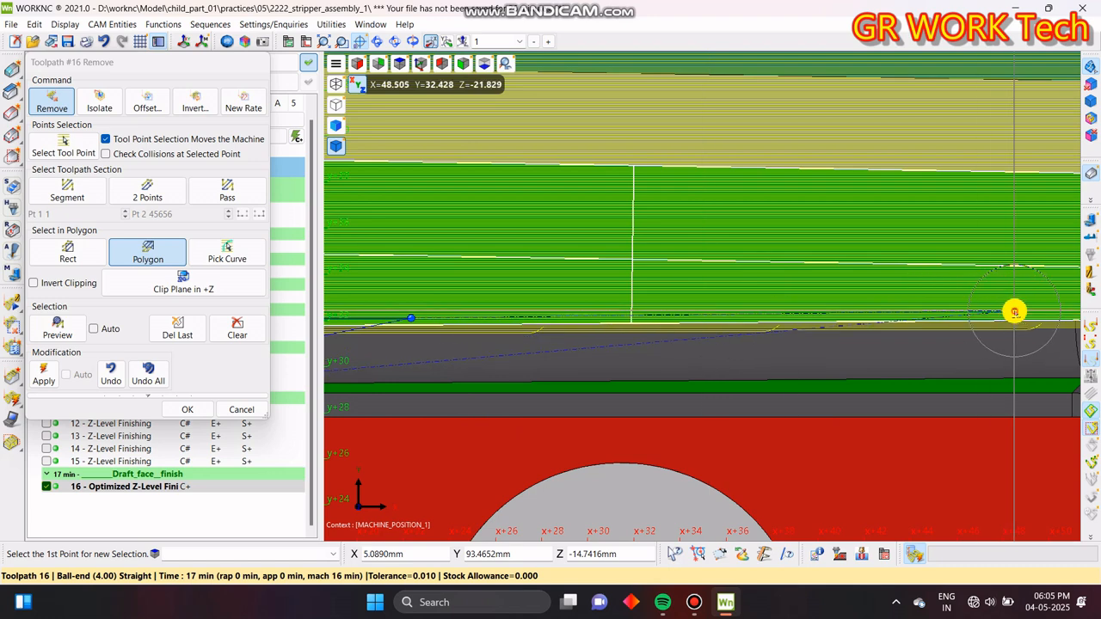
click(1015, 311)
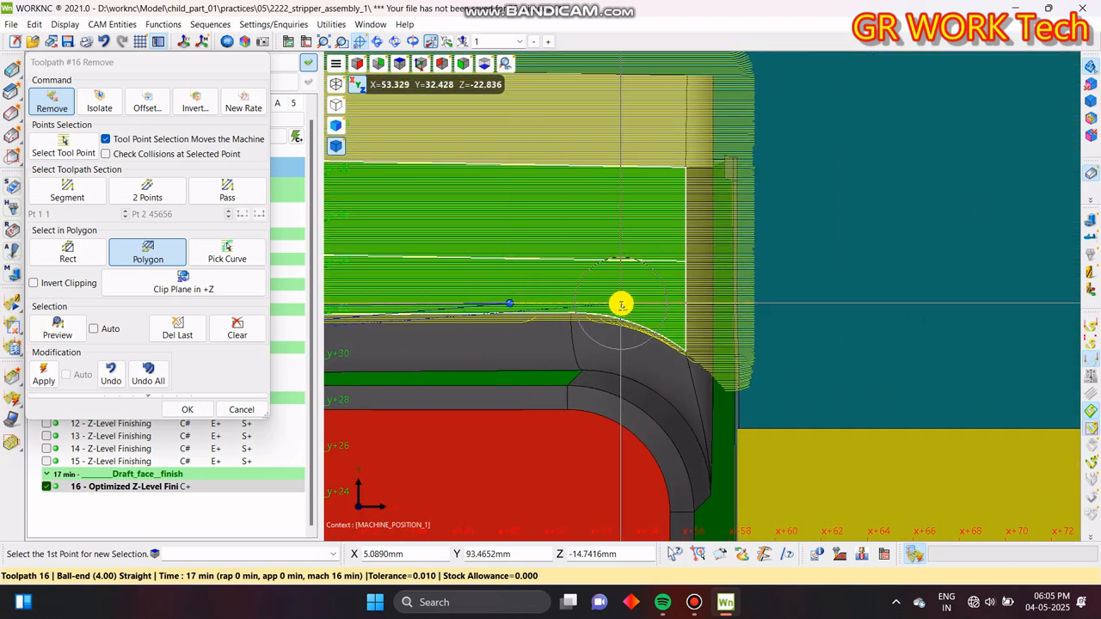
scroll(740, 393, down, 5)
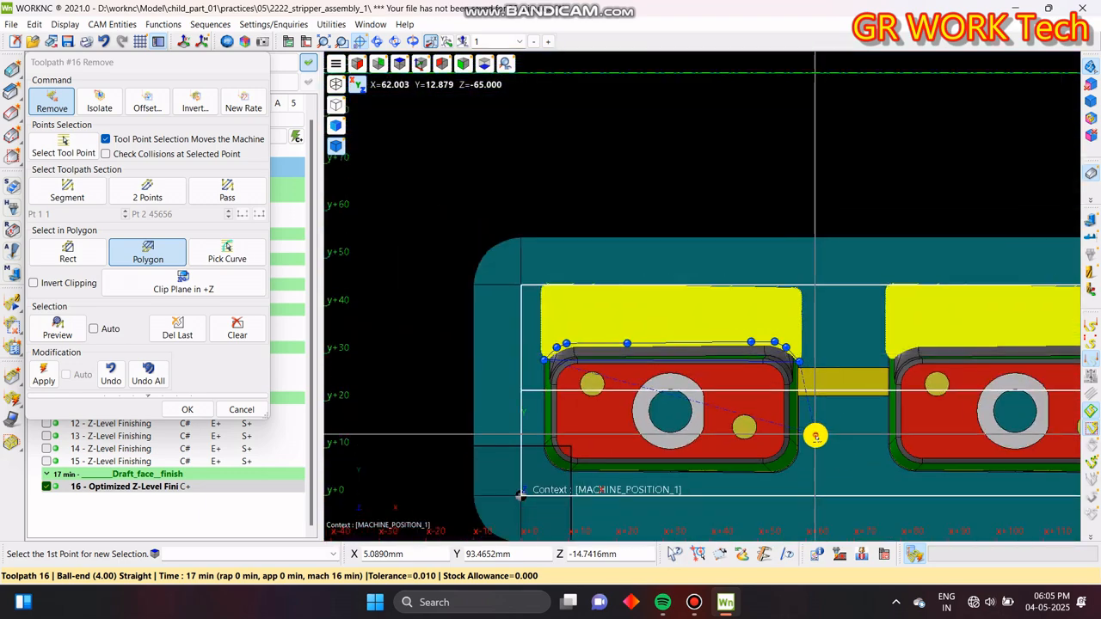
click(815, 435)
click(676, 442)
click(520, 430)
right_click(494, 401)
- Remove the passes below the draft face's lower edge on the second block with a polygon following its rounded corners
middle_drag(700, 375, 653, 367)
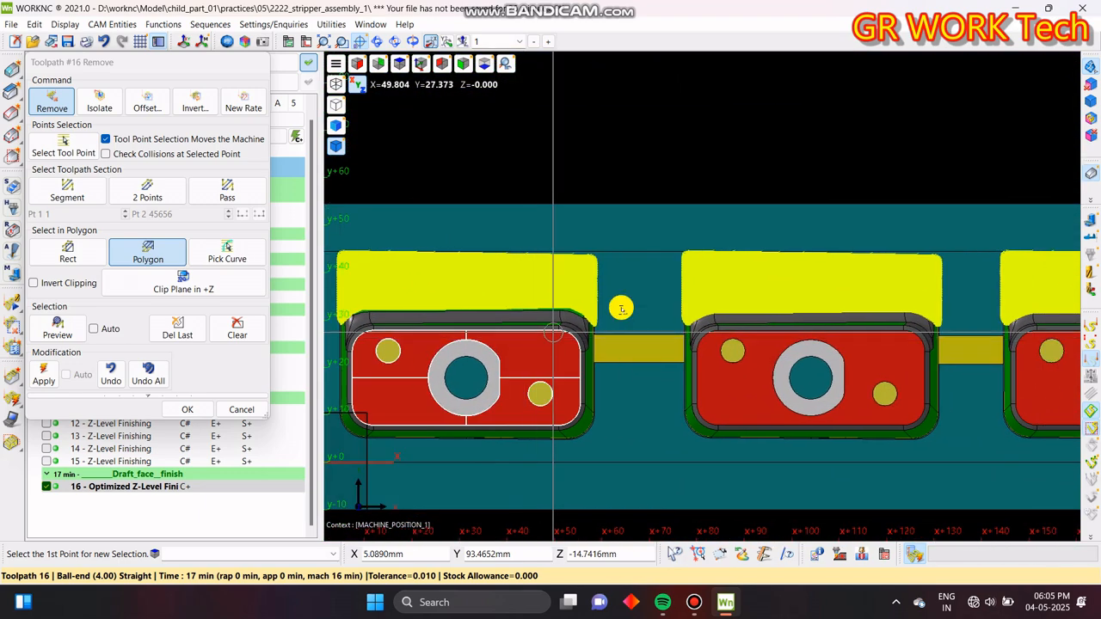
scroll(656, 336, up, 3)
click(635, 340)
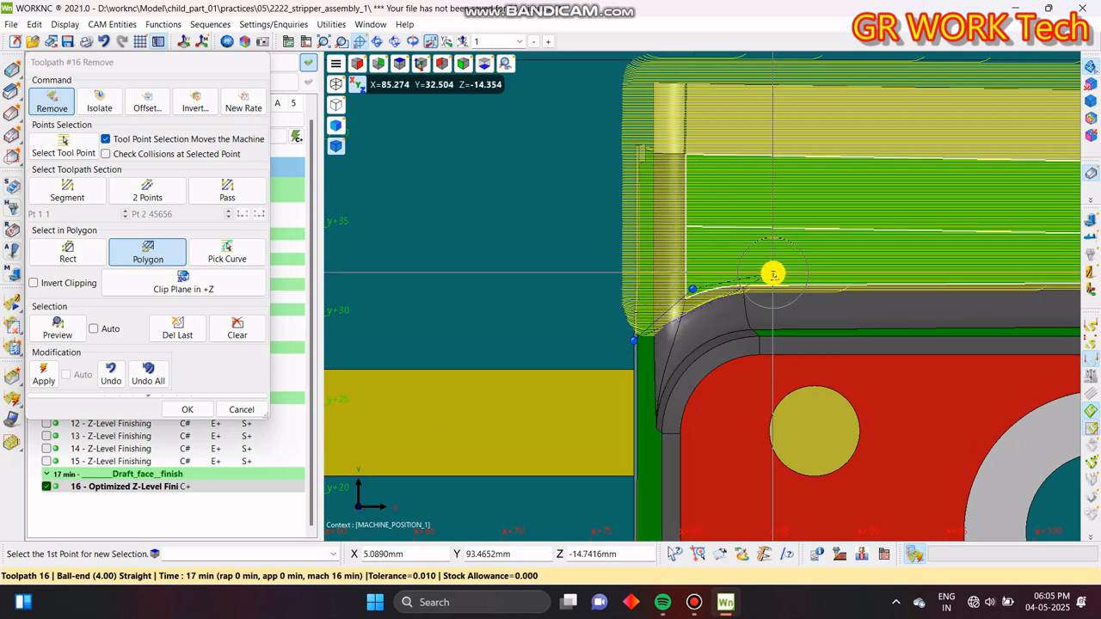
click(770, 278)
middle_drag(907, 280, 561, 278)
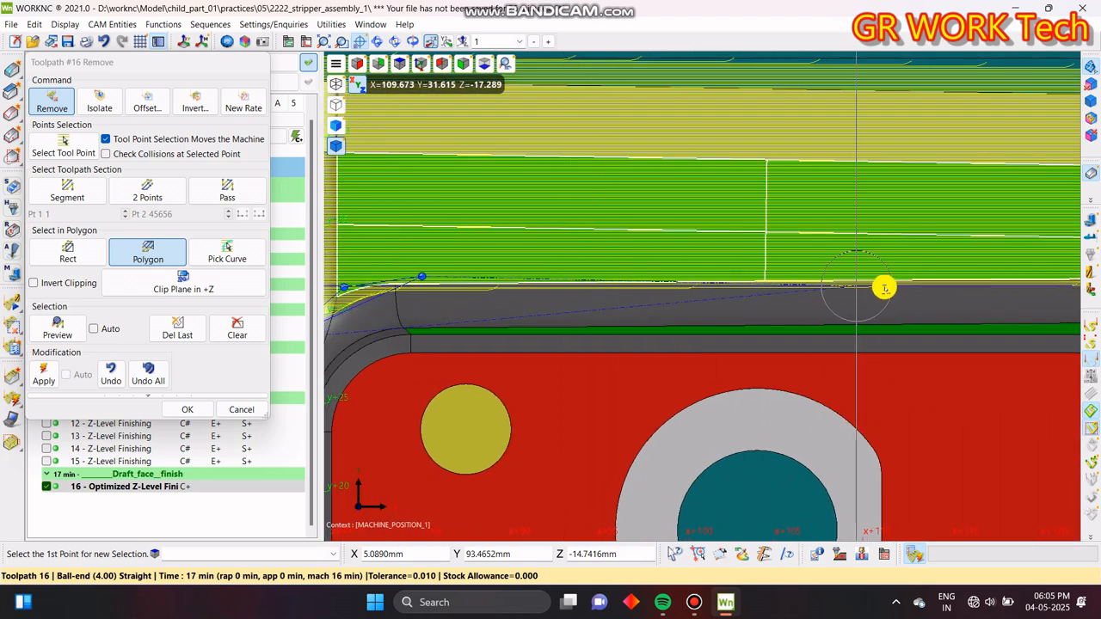
click(929, 277)
middle_drag(1046, 285, 580, 287)
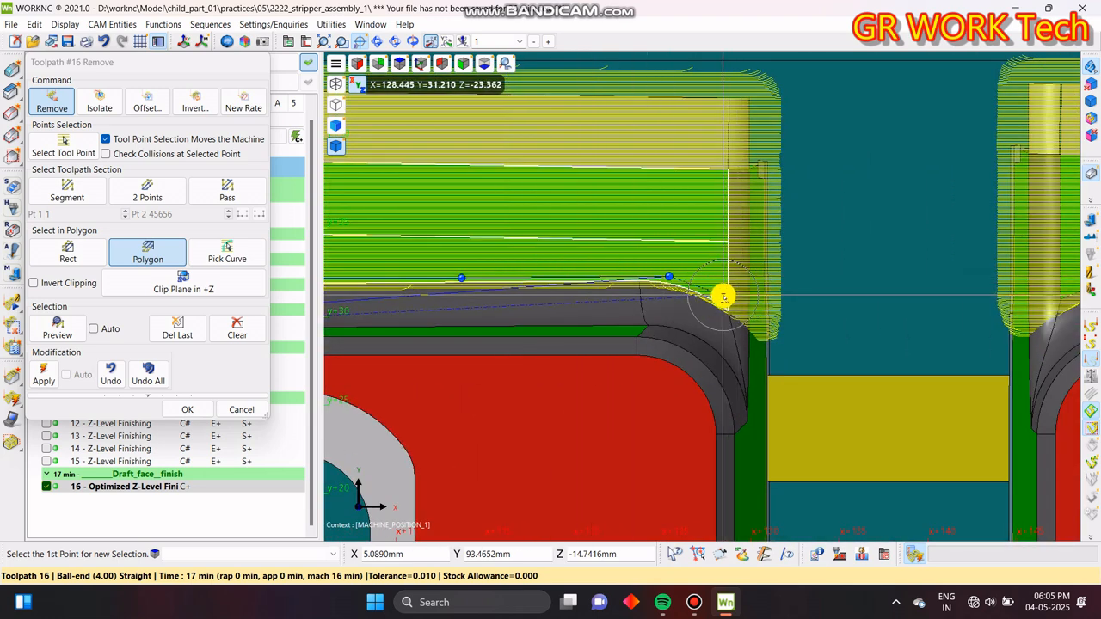
scroll(815, 379, down, 5)
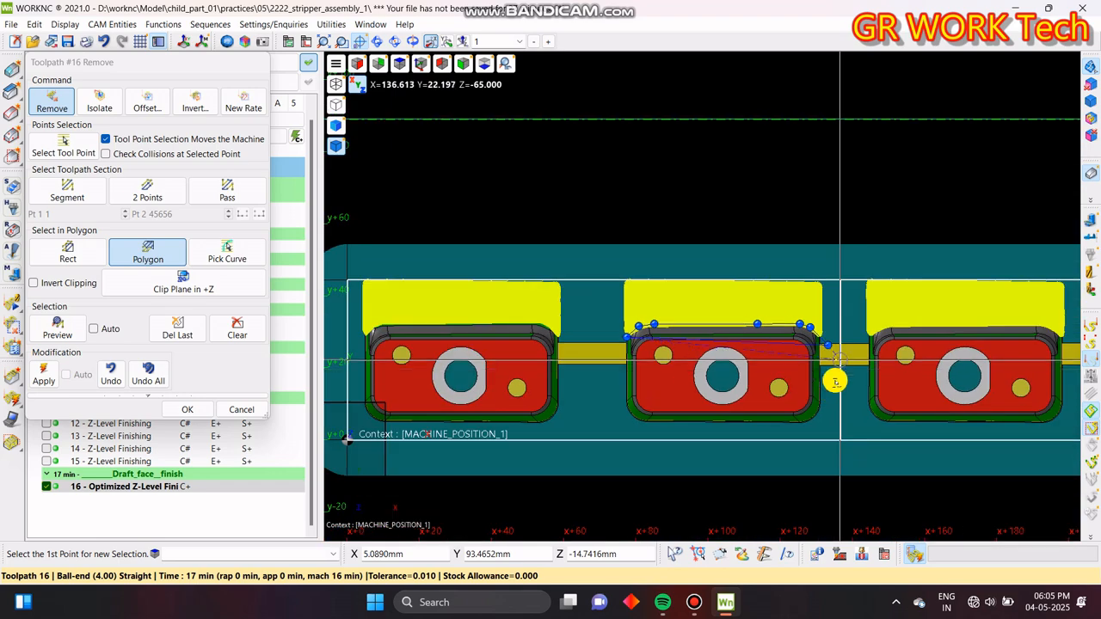
scroll(589, 335, up, 4)
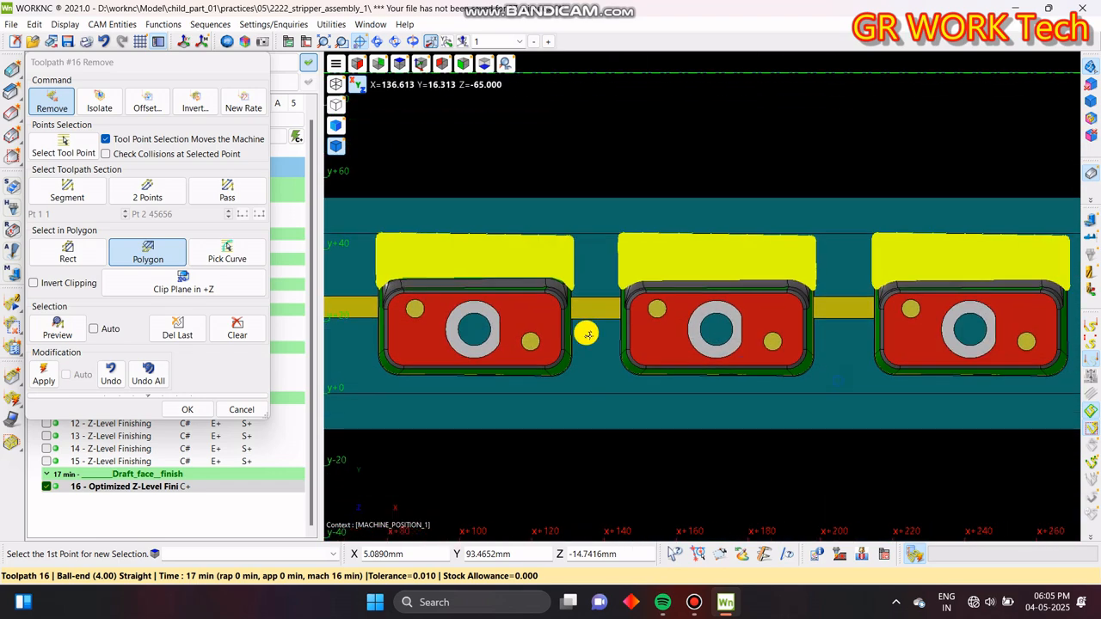
- Remove the passes below the draft face's lower edge on the third block with a polygon around that area
scroll(596, 264, up, 4)
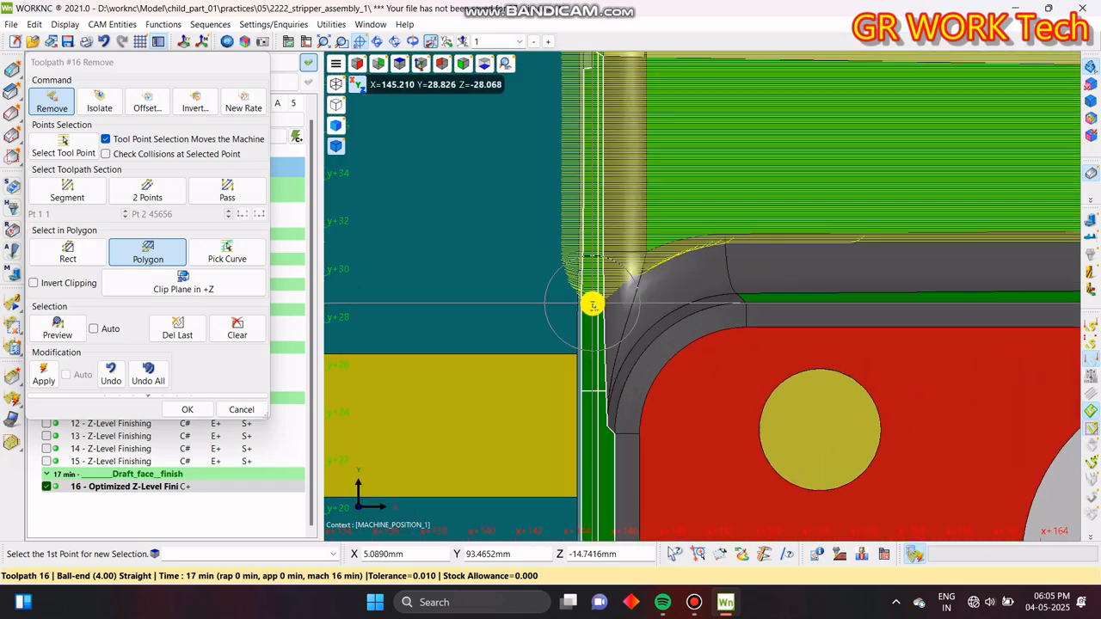
click(636, 260)
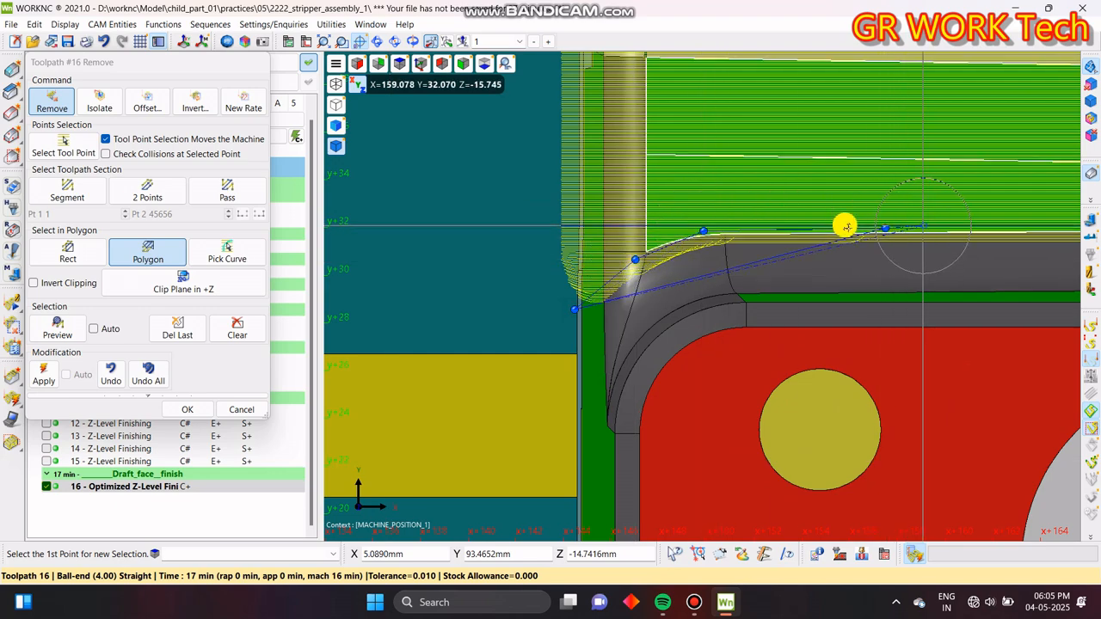
middle_drag(933, 229, 516, 241)
scroll(516, 240, down, 3)
middle_drag(850, 229, 653, 214)
scroll(701, 215, up, 3)
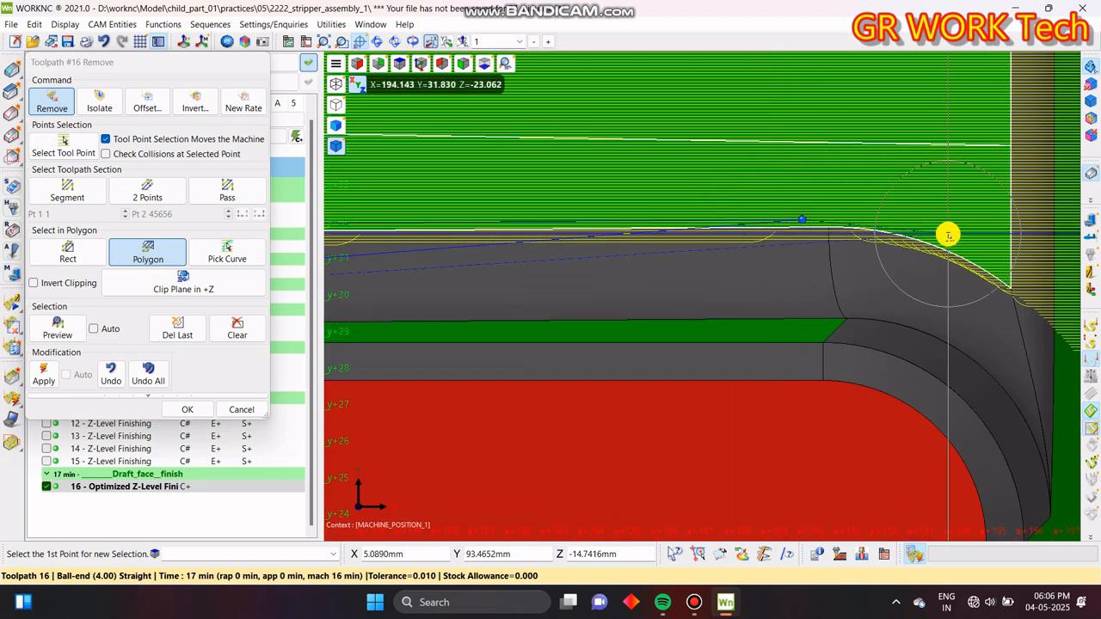
middle_drag(947, 235, 677, 233)
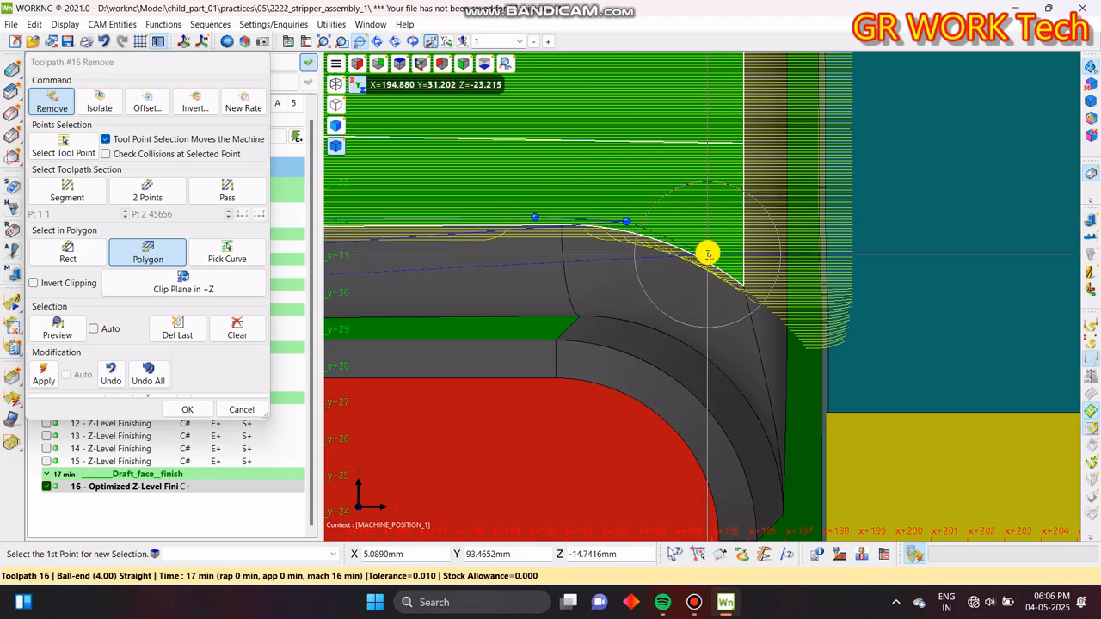
click(800, 336)
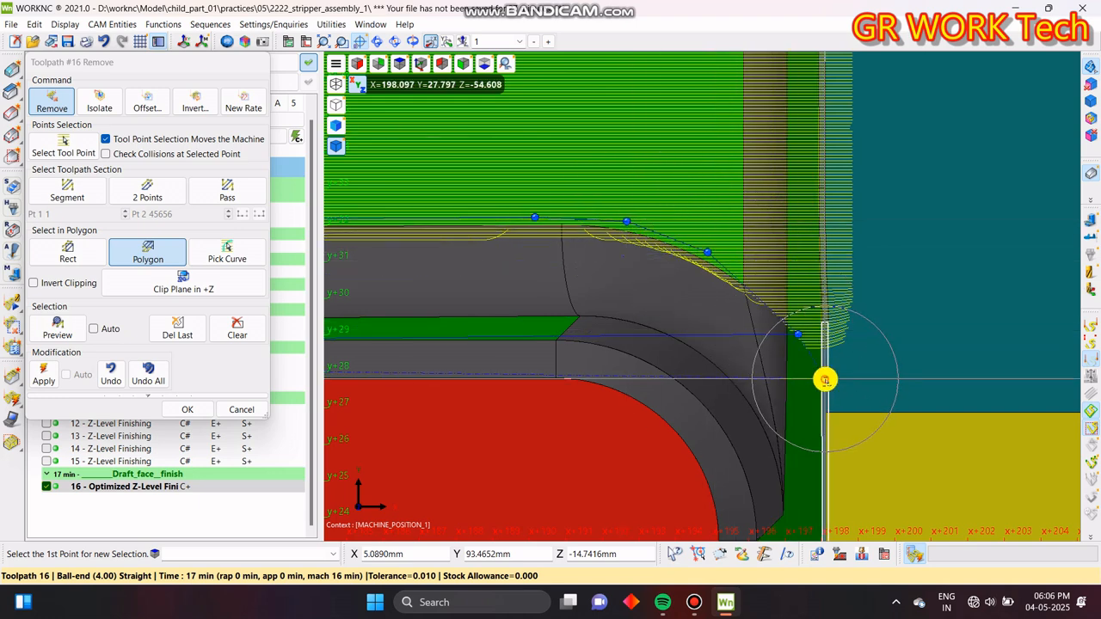
click(823, 378)
scroll(832, 346, down, 3)
scroll(839, 338, down, 3)
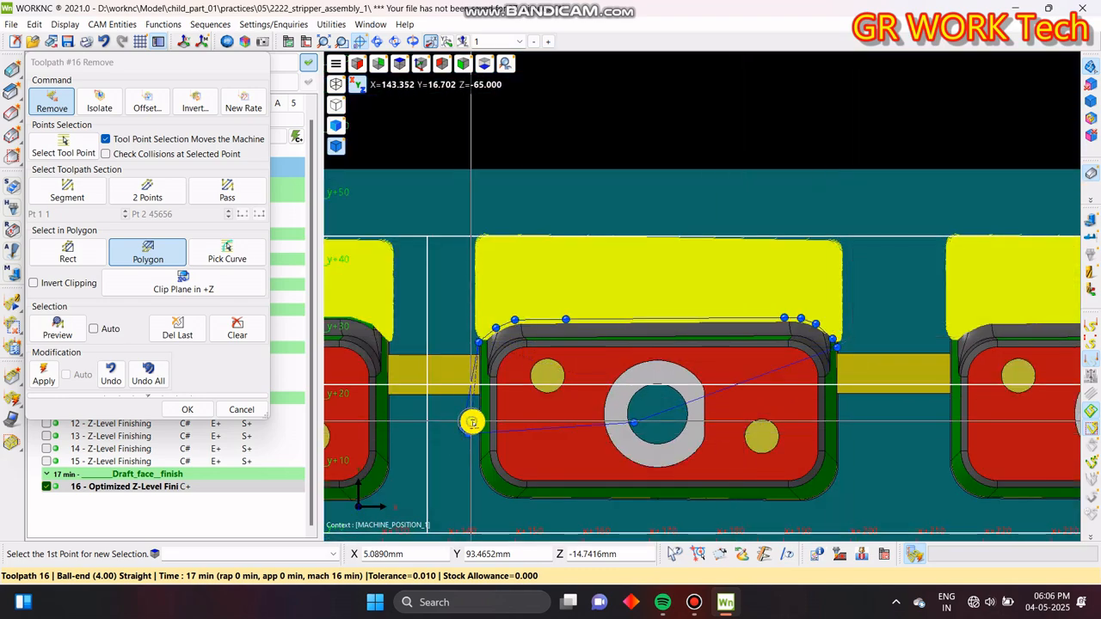
- Remove the passes below the draft face's lower edge on the fourth block with a polygon, turning on automatic preview, and accept the edits
scroll(501, 322, up, 5)
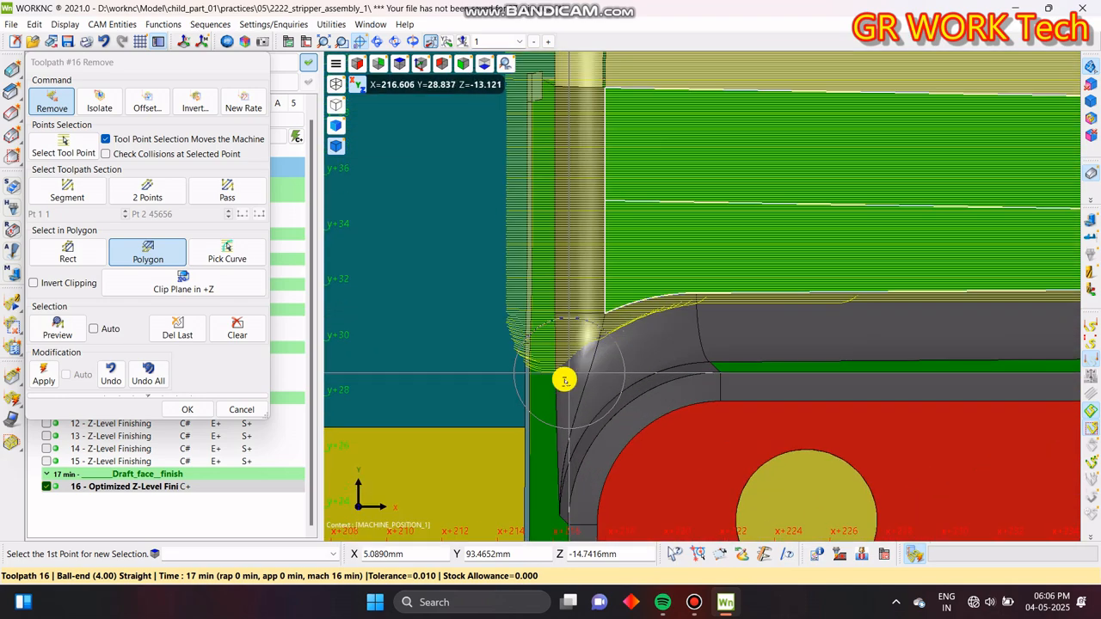
click(535, 380)
click(634, 289)
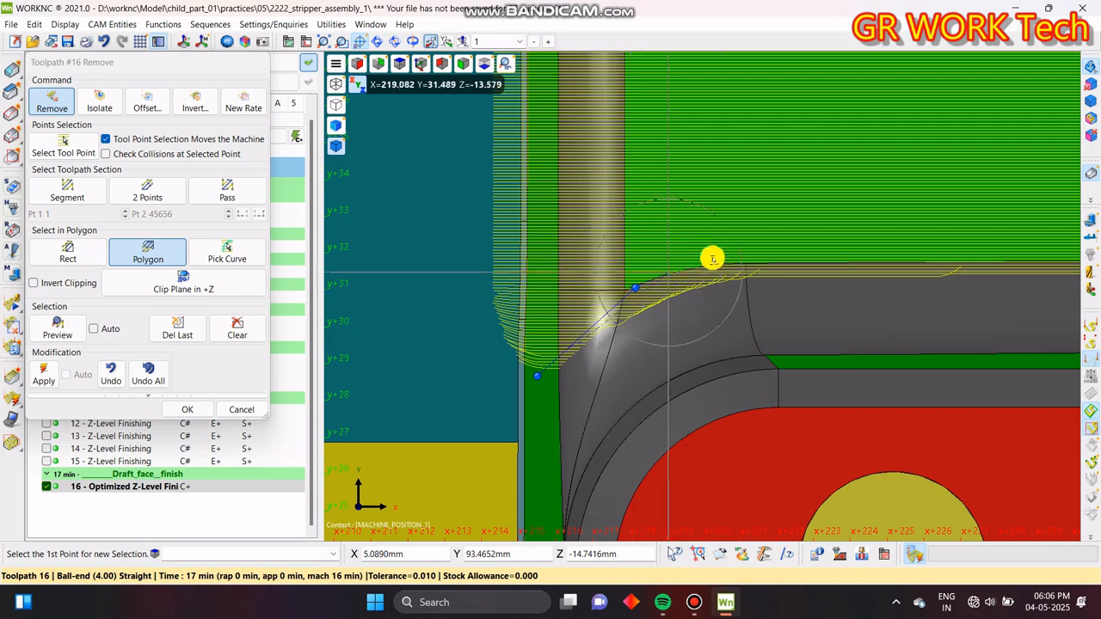
click(729, 259)
scroll(862, 271, down, 4)
middle_drag(861, 271, 485, 241)
click(813, 230)
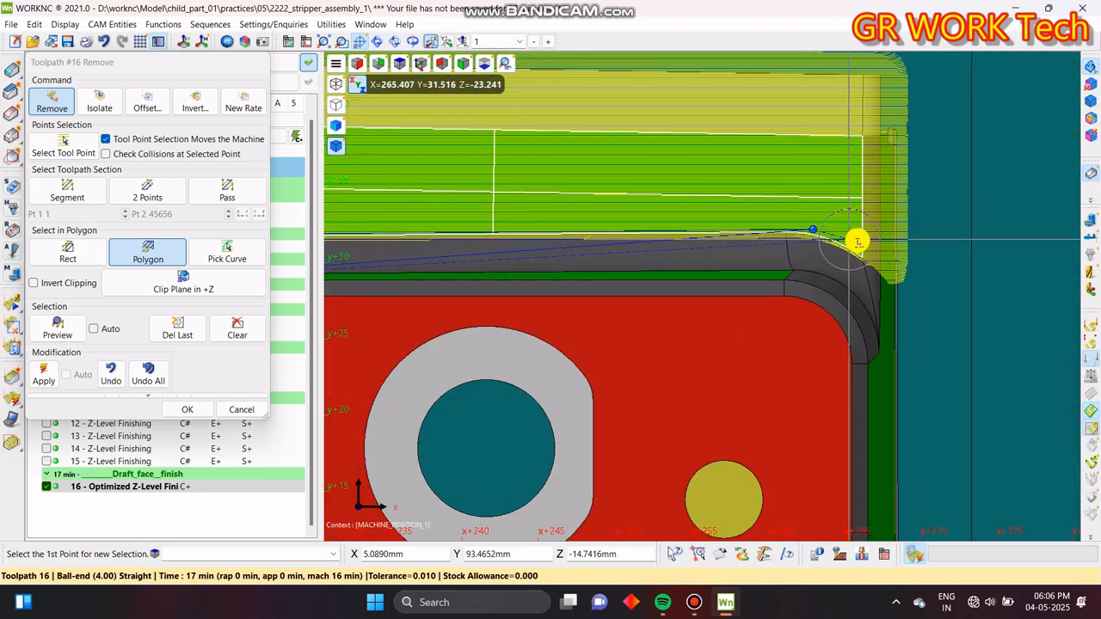
click(858, 246)
click(895, 289)
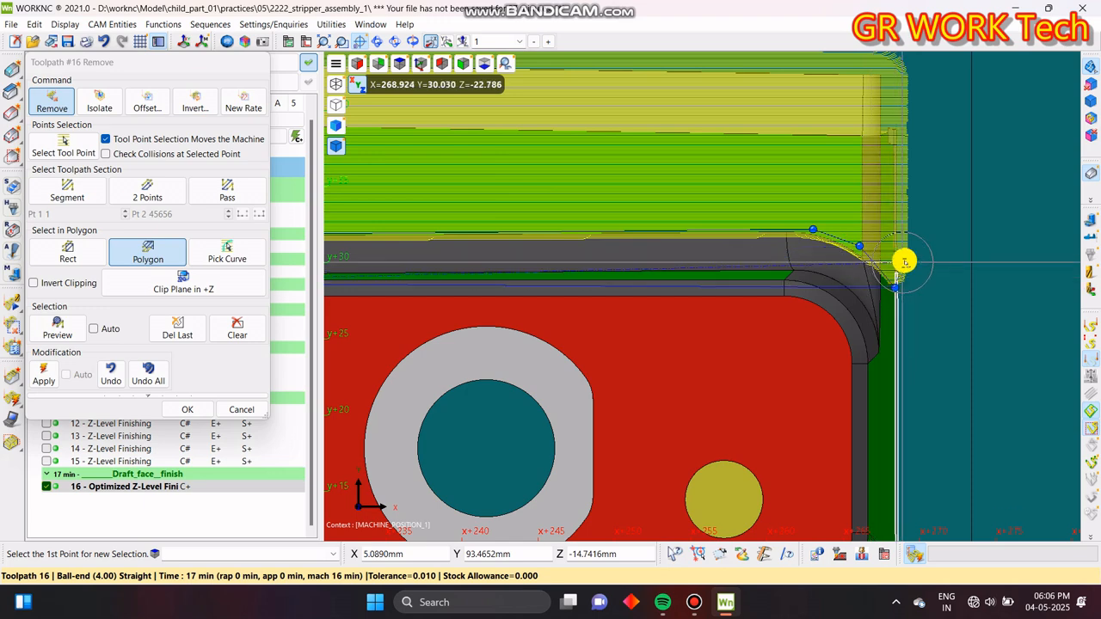
scroll(899, 273, down, 3)
click(583, 331)
click(112, 328)
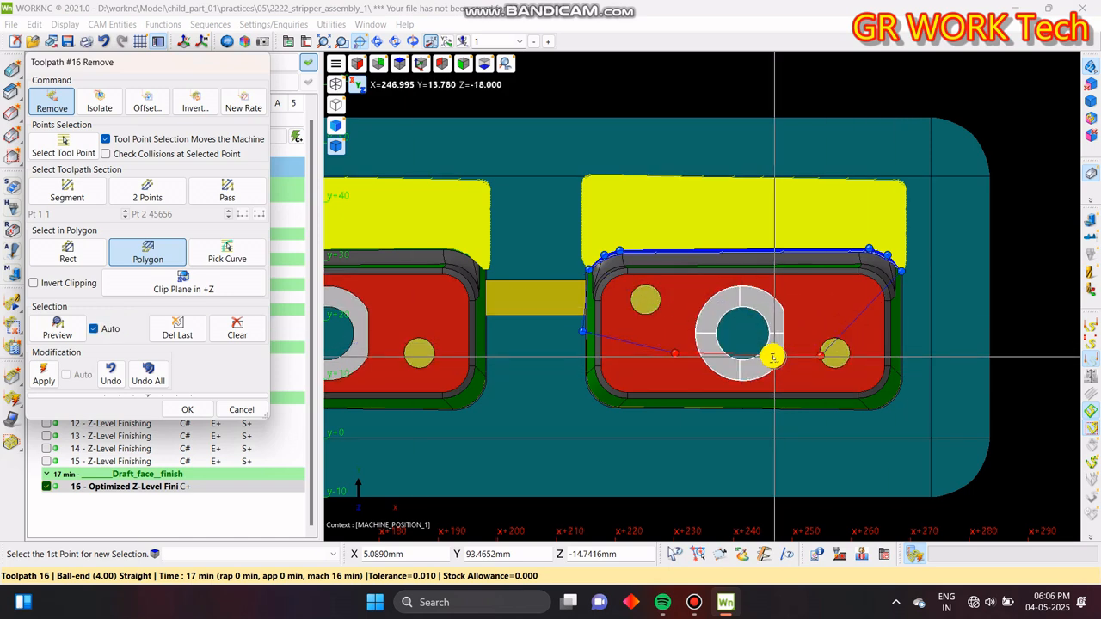
scroll(663, 332, up, 5)
scroll(545, 307, down, 3)
scroll(544, 307, down, 3)
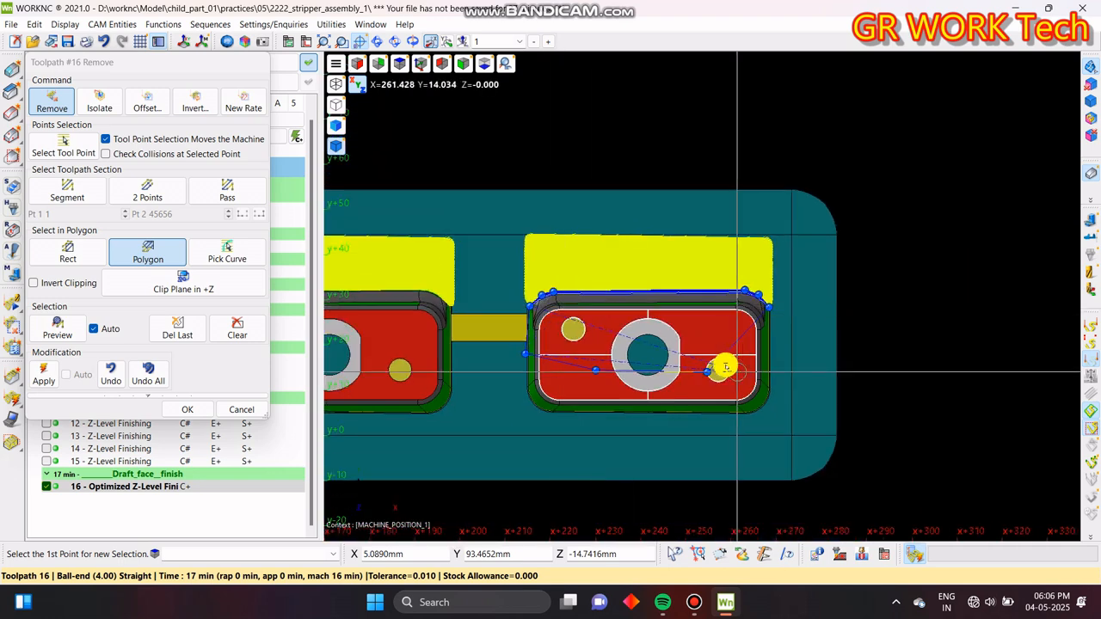
click(189, 409)
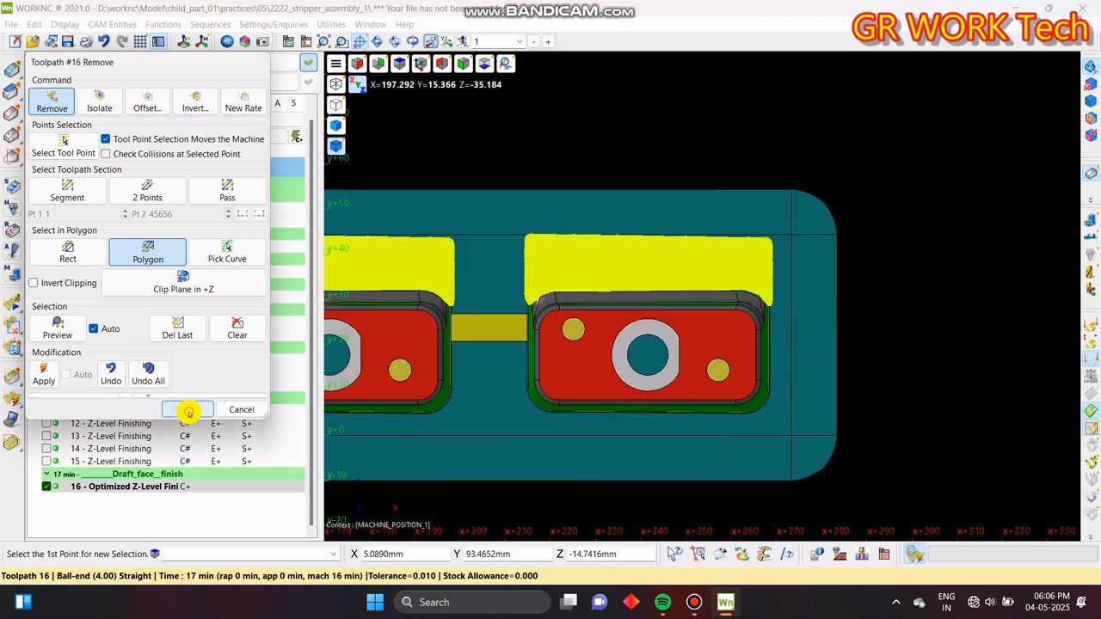
- Redisplay toolpath 16, remove its passes beyond the draft faces' upper Y edge on all four blocks with a rectangle selection, and accept
click(49, 487)
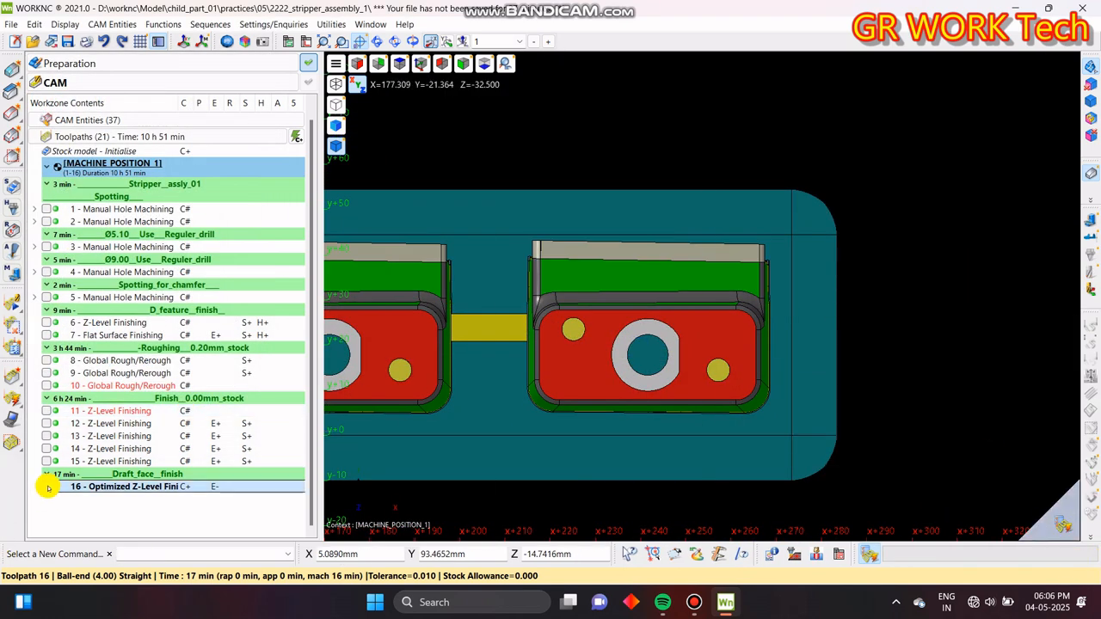
scroll(831, 344, down, 5)
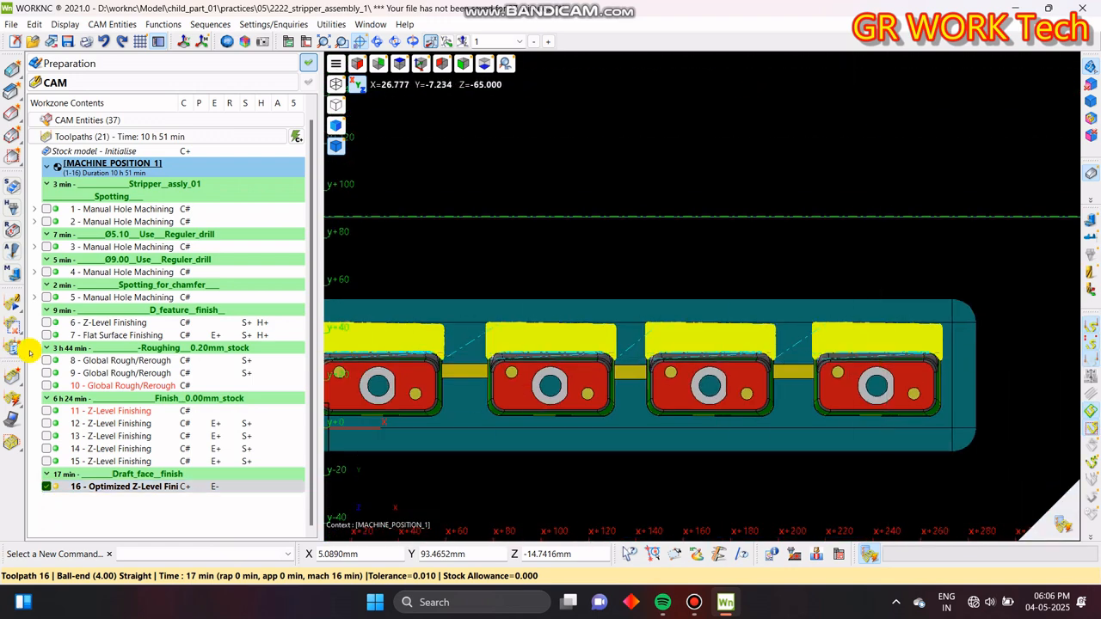
click(11, 324)
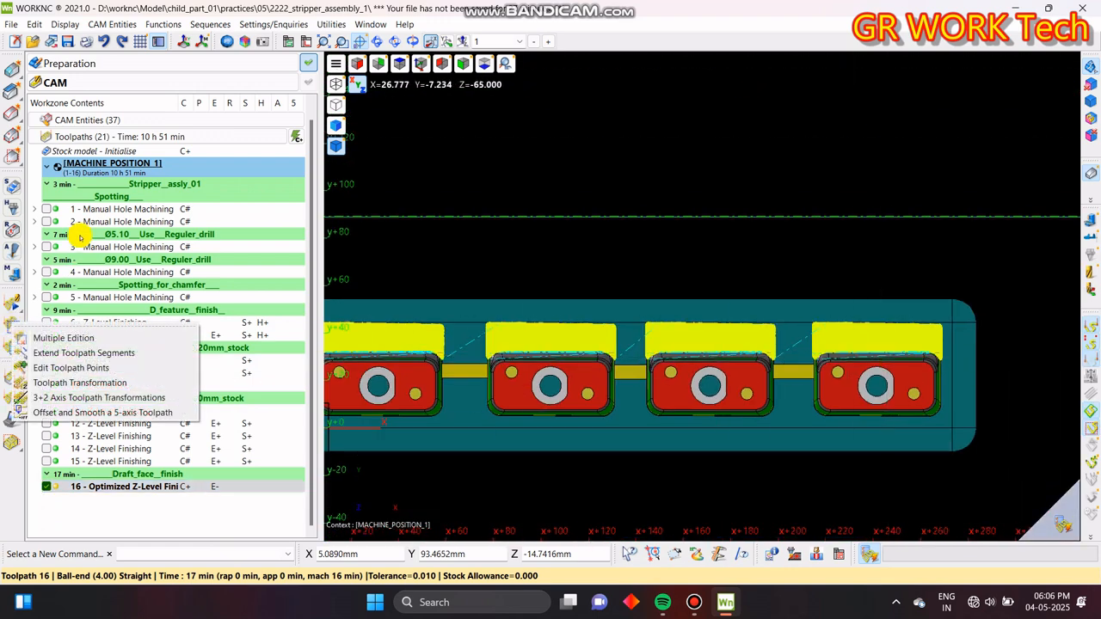
click(63, 339)
middle_drag(616, 366, 847, 301)
scroll(851, 335, down, 2)
click(503, 199)
middle_drag(899, 277, 586, 272)
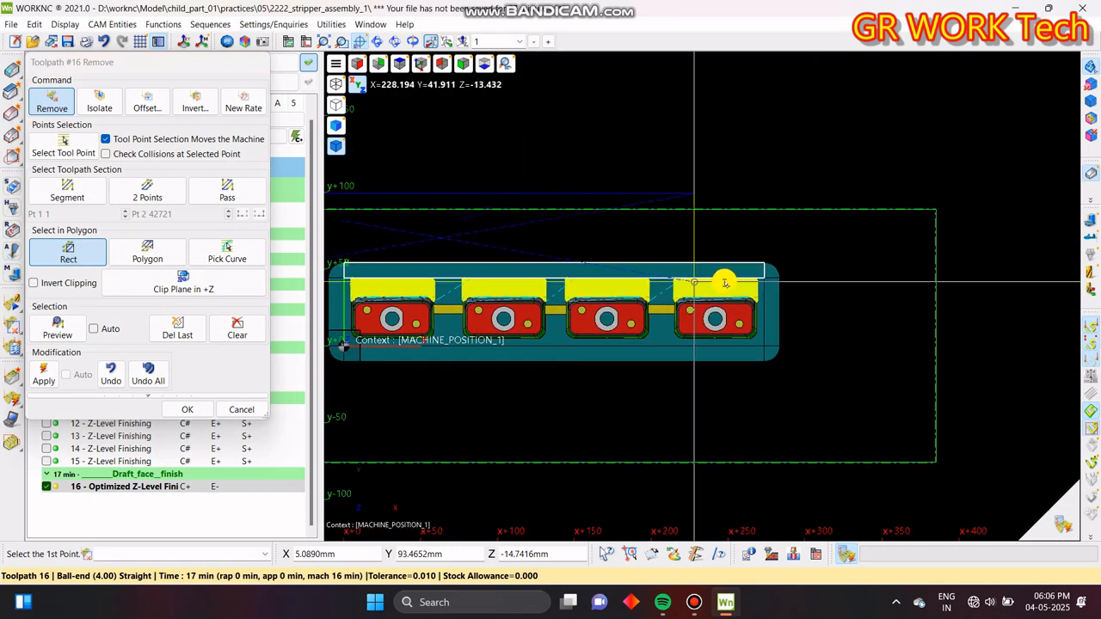
scroll(723, 282, up, 5)
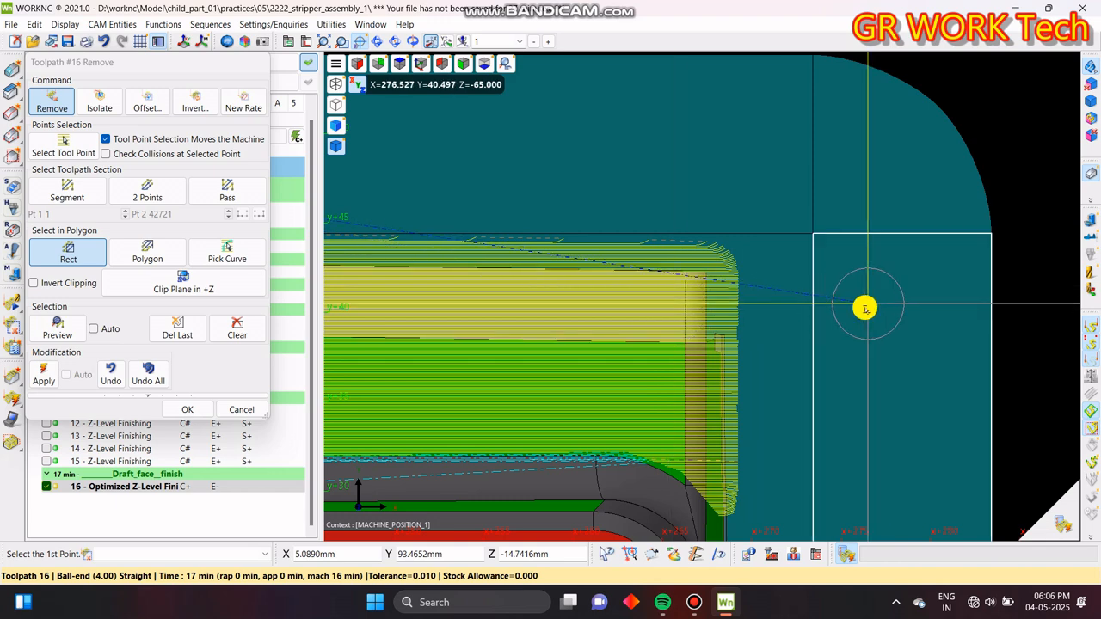
scroll(867, 308, down, 5)
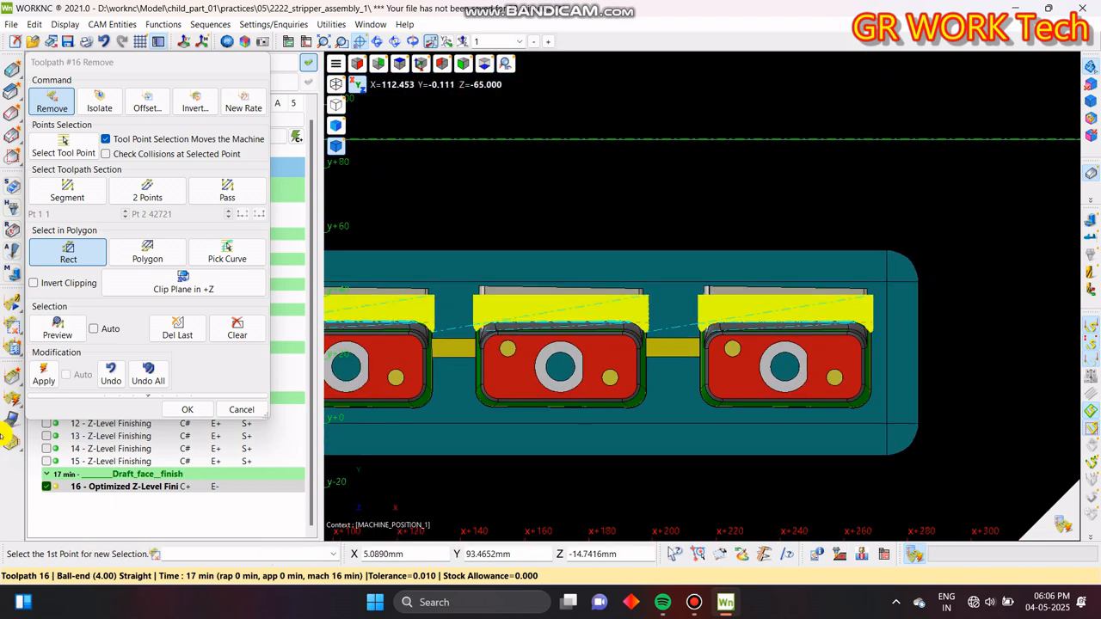
click(204, 411)
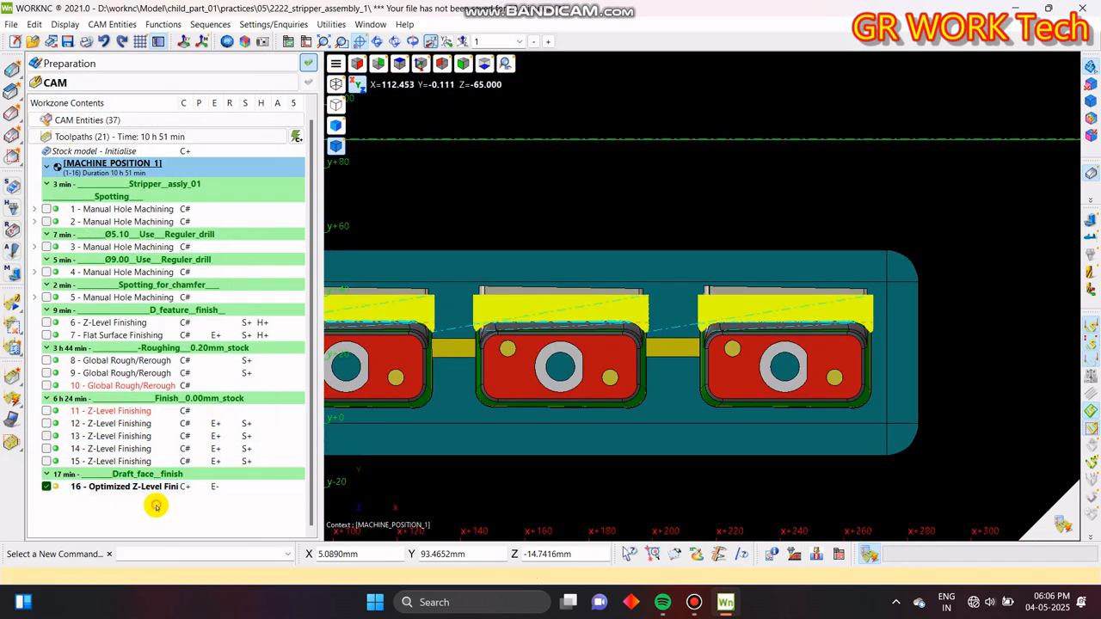
- Execute the pending pass edits of toolpath 16 and redisplay its trimmed passes on the four draft faces
middle_drag(608, 358, 732, 359)
scroll(734, 358, down, 3)
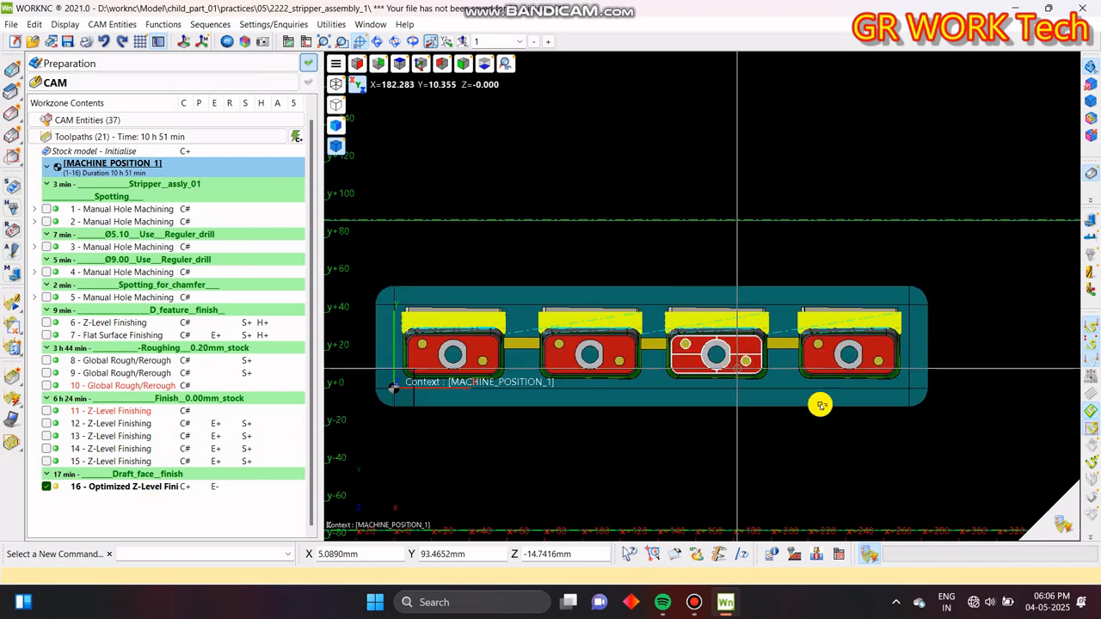
click(1066, 527)
click(462, 502)
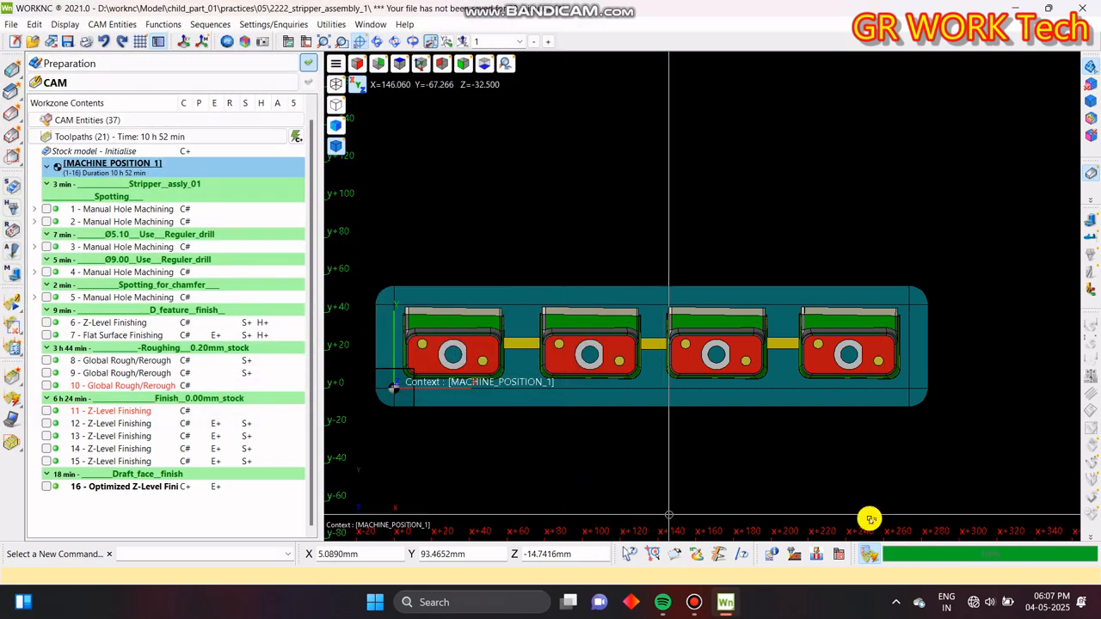
click(47, 488)
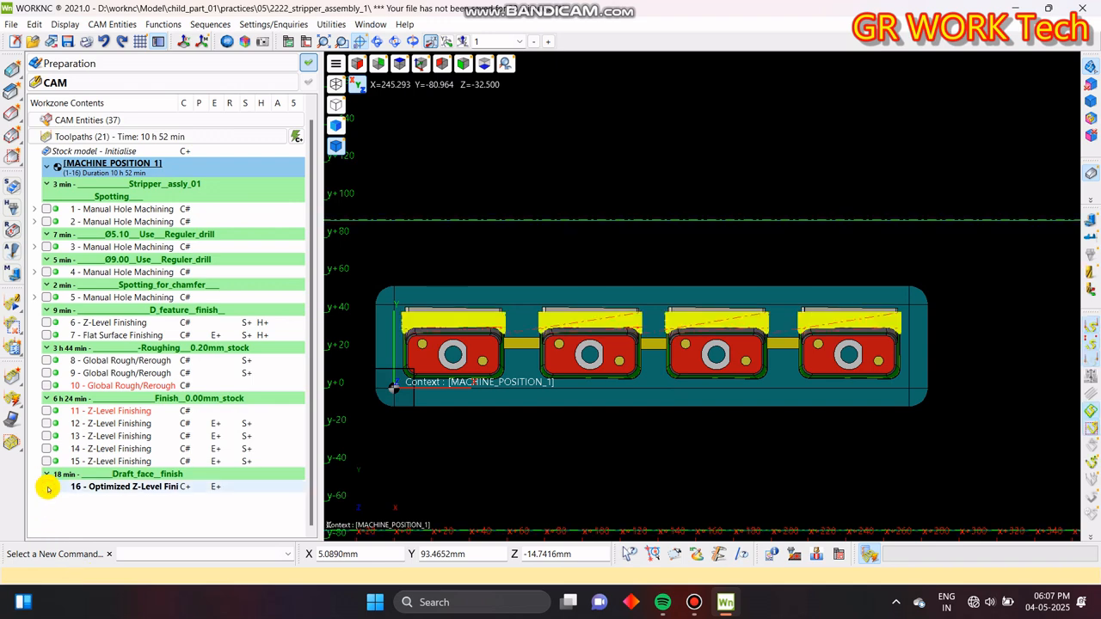
- Lock toolpath 16, the Optimized Z-Level Finishing of the draft faces
click(181, 486)
right_click(184, 486)
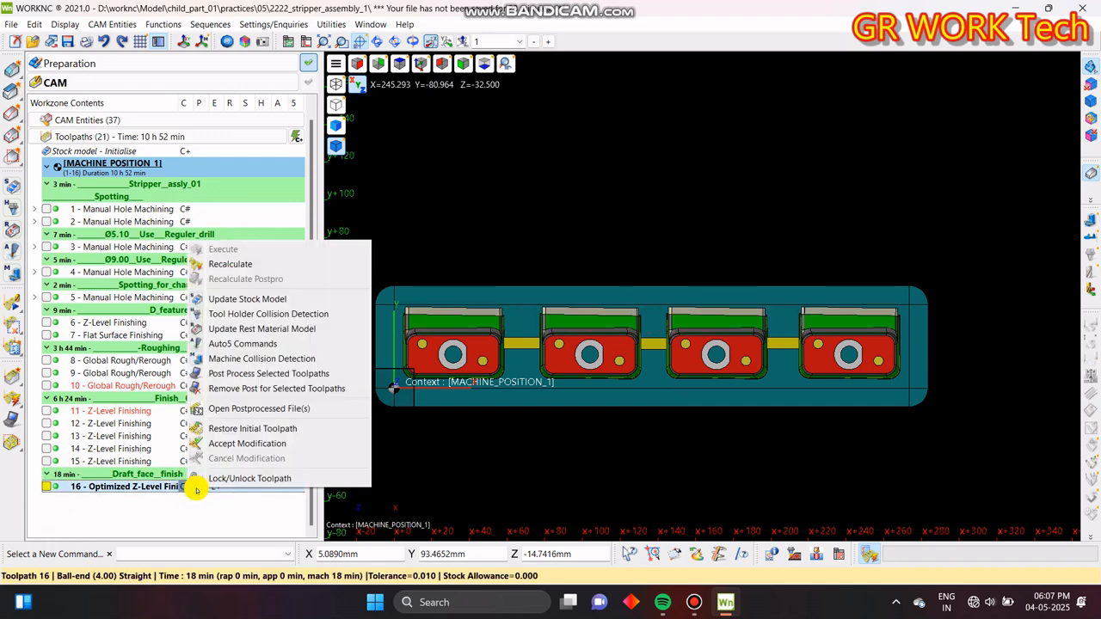
click(228, 479)
click(595, 324)
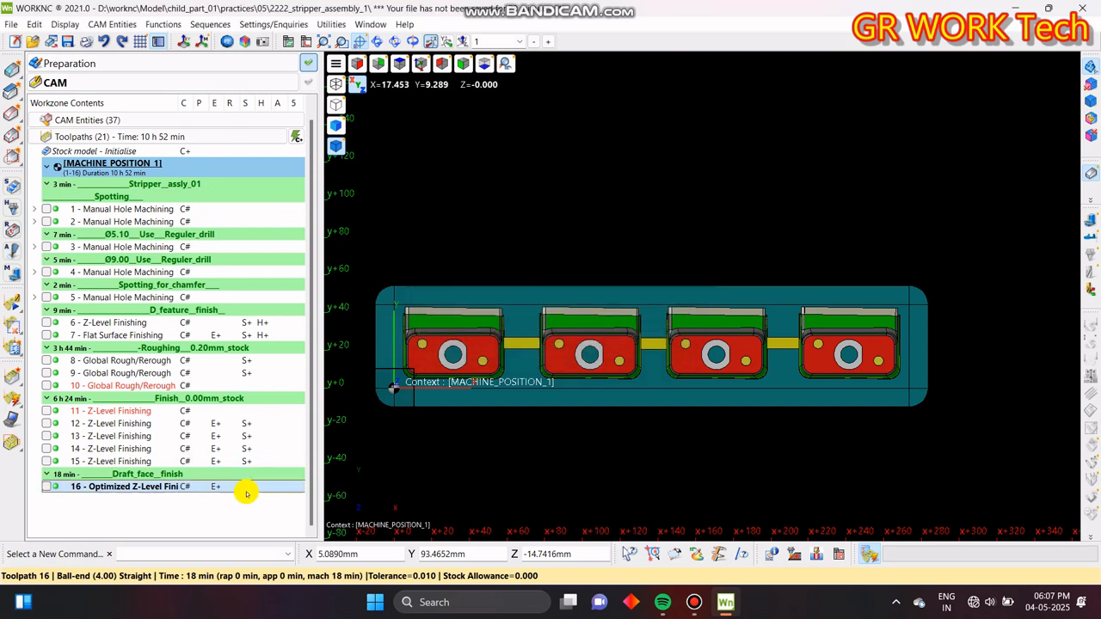
- Request a stock model update for toolpath 16 and execute that calculation
click(162, 488)
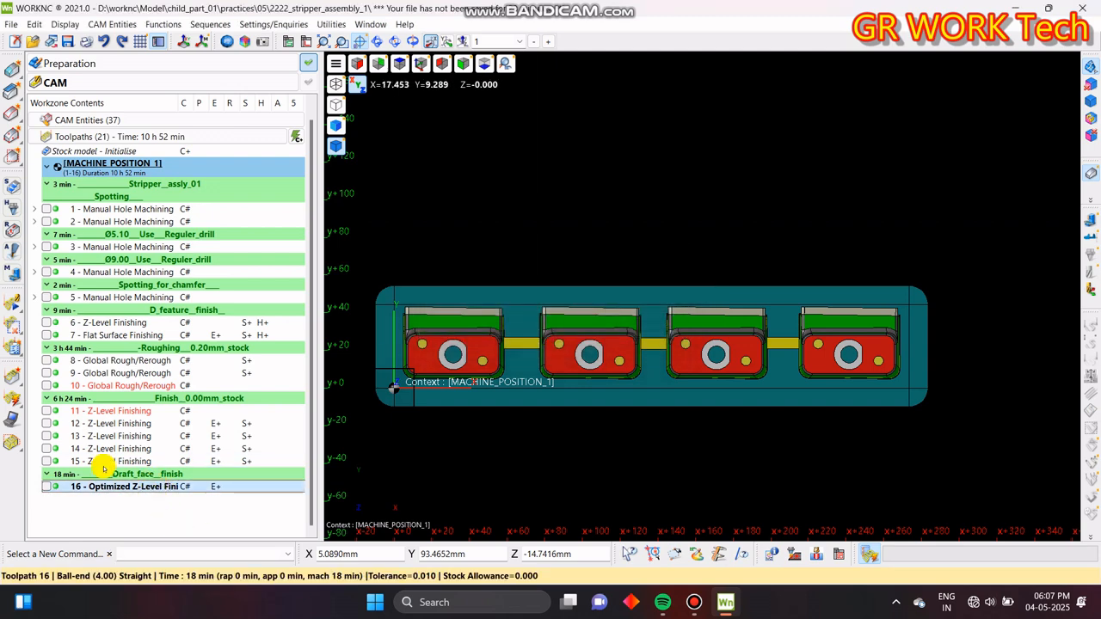
click(11, 190)
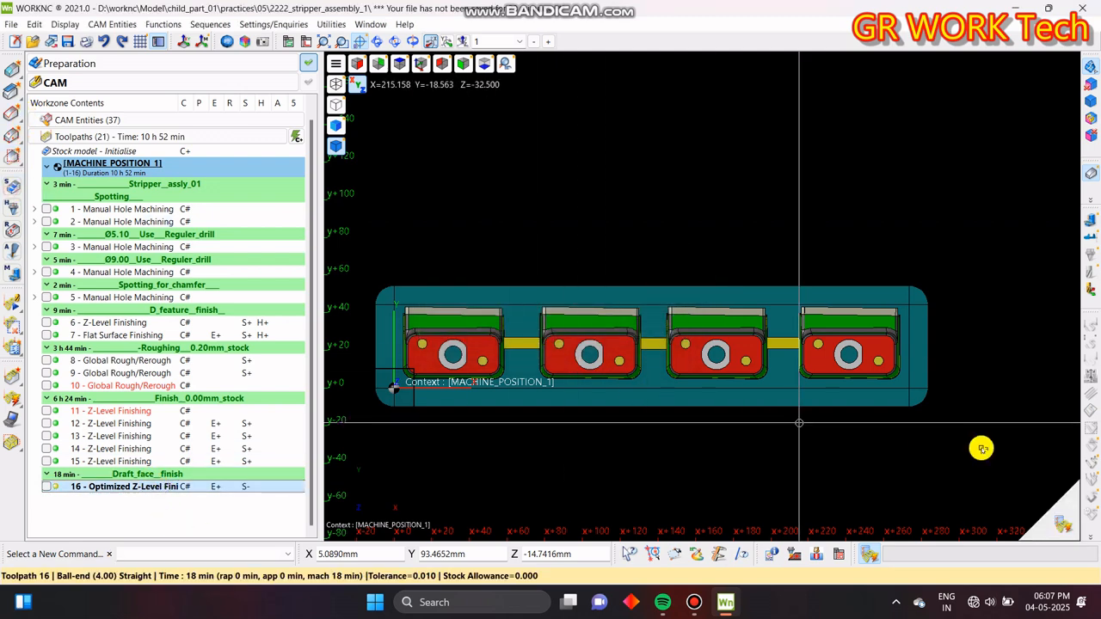
click(1071, 531)
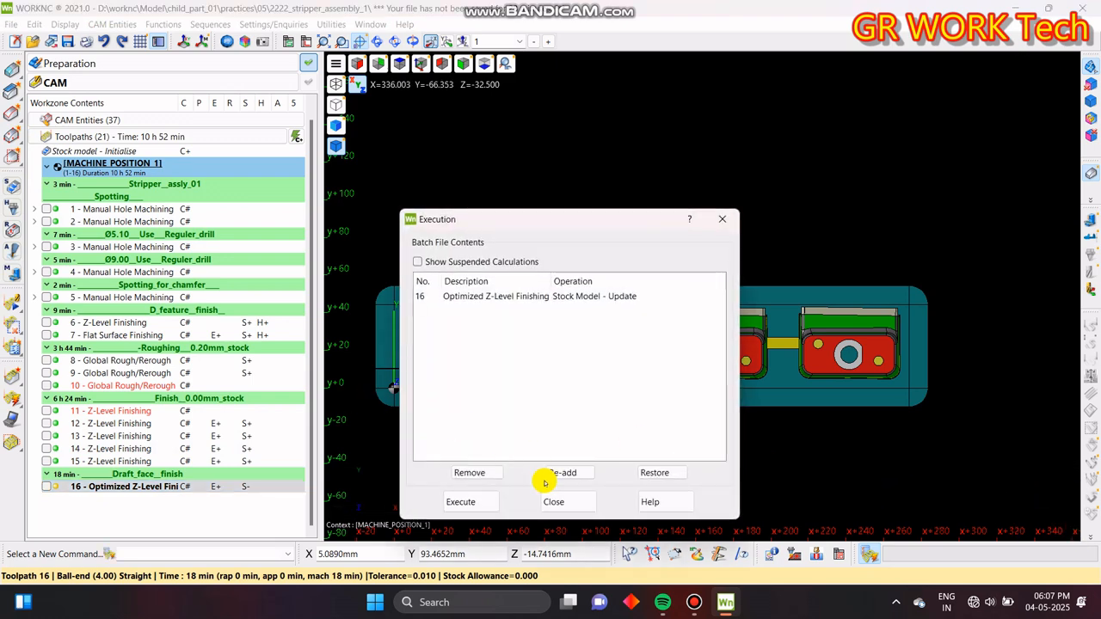
click(482, 501)
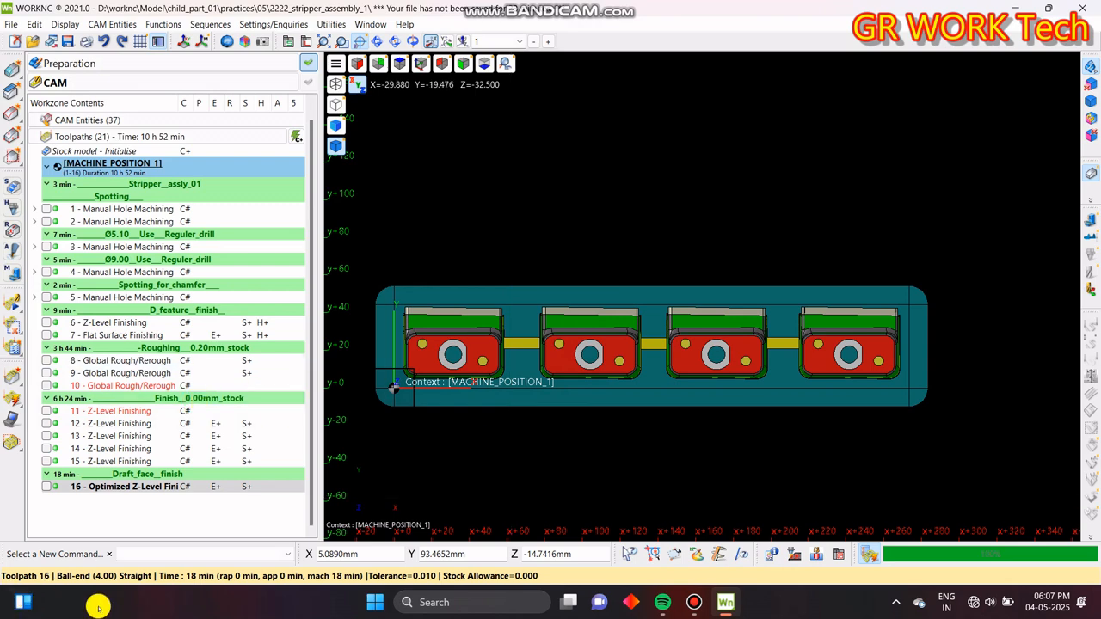
- Show toolpath 16 briefly, hide it again, and save the workzone
click(45, 486)
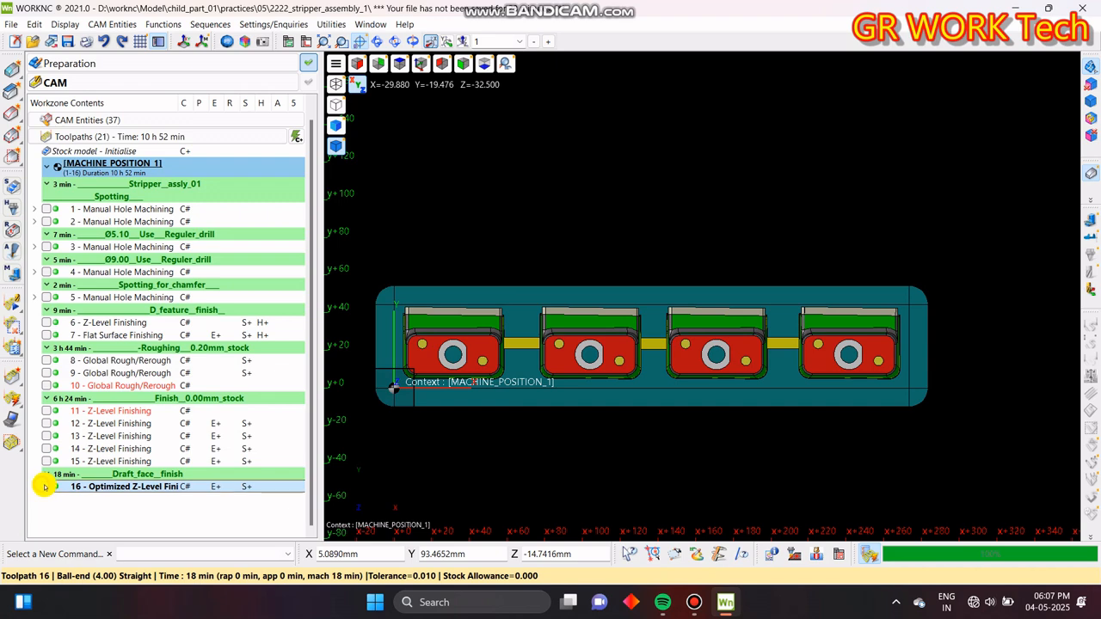
click(46, 486)
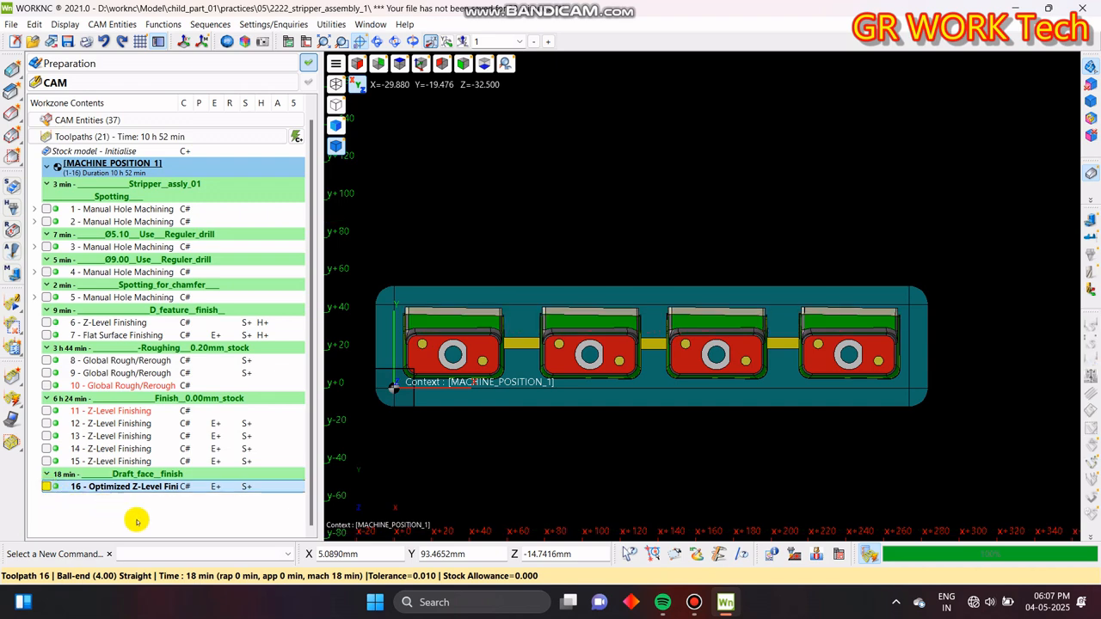
click(135, 520)
click(69, 41)
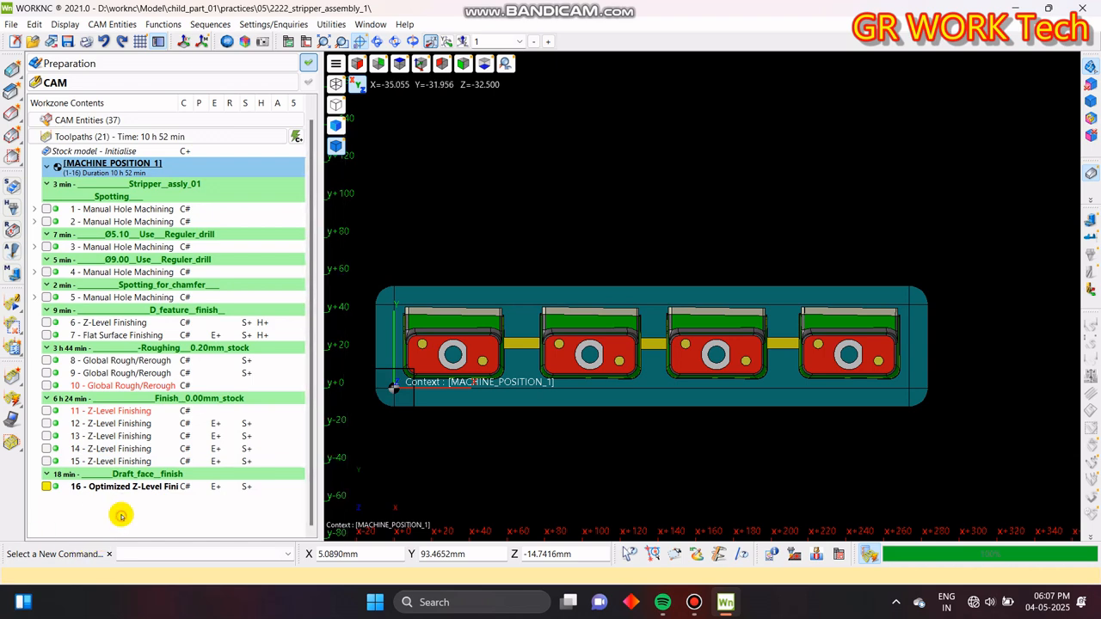
- Add a comment line consisting only of underscores below toolpath 16
right_click(121, 517)
click(230, 287)
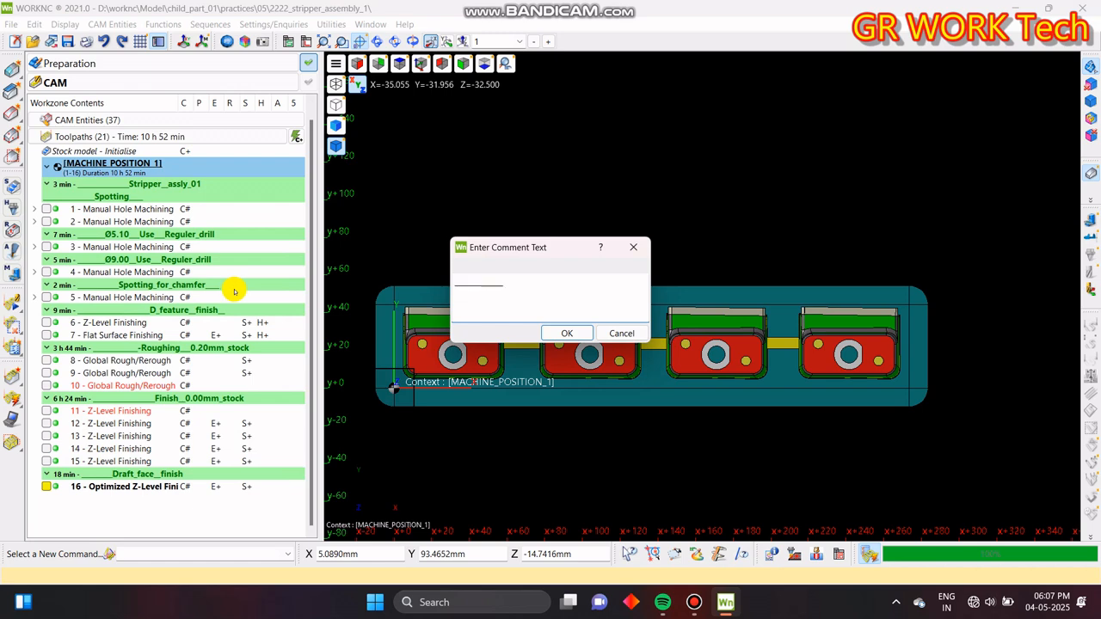
key(Return)
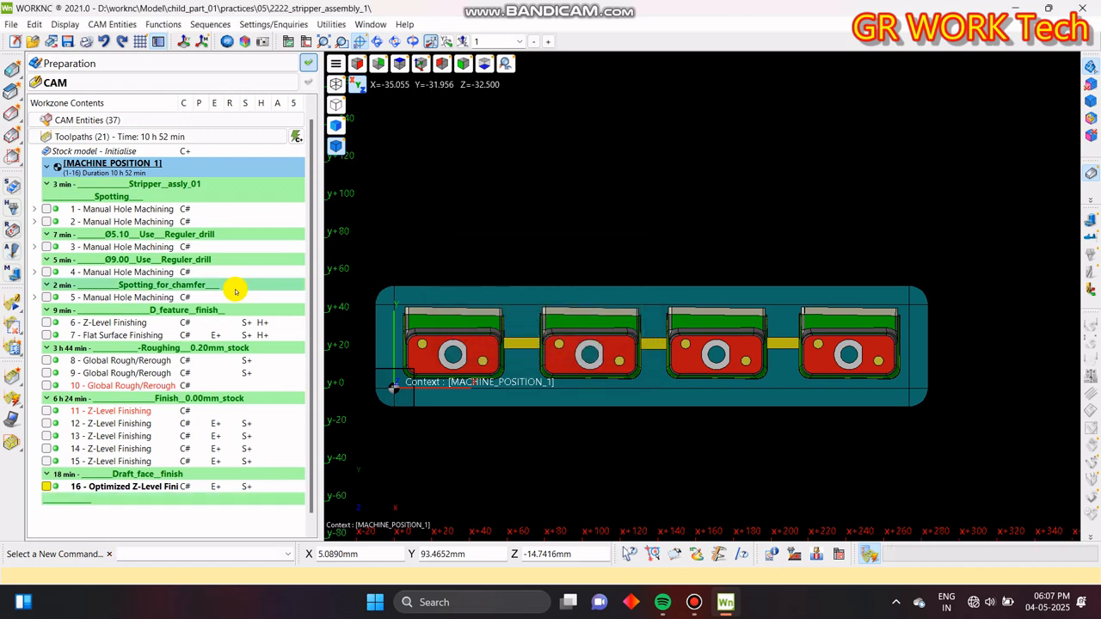
- Start a new toolpath from toolpath 16's parameters and change its strategy to Contour Remachining (V15)
click(124, 489)
right_click(133, 490)
click(228, 181)
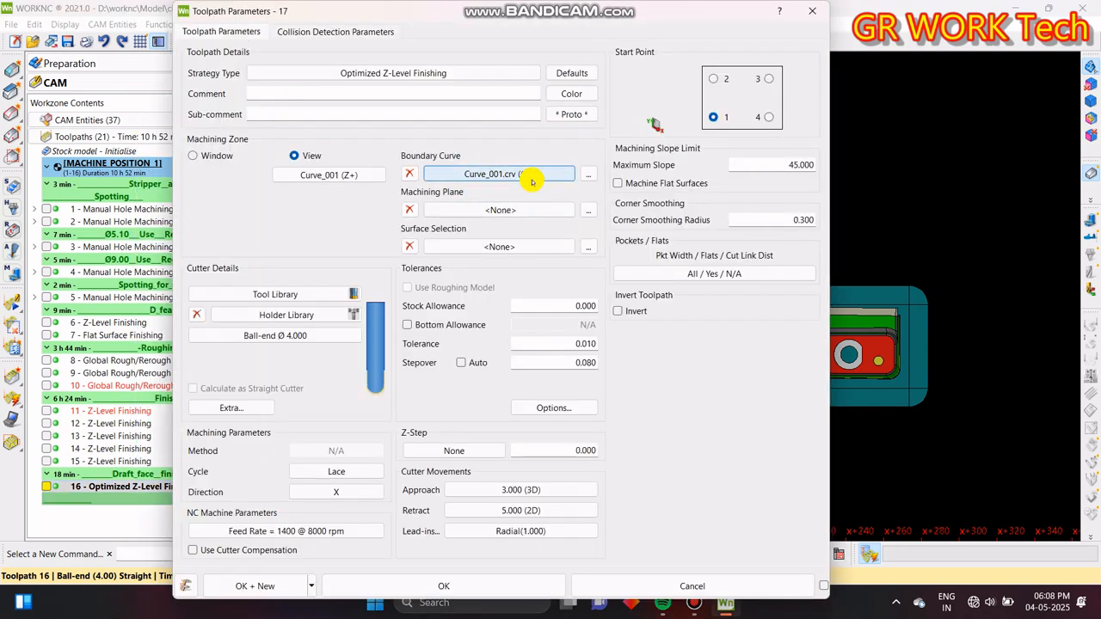
click(473, 72)
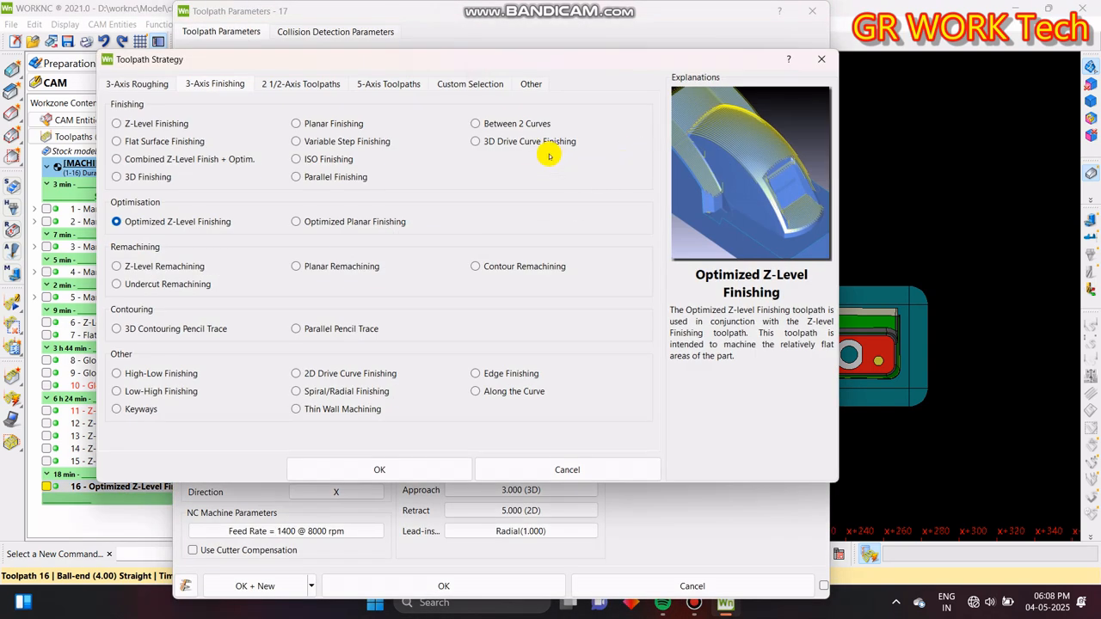
click(533, 85)
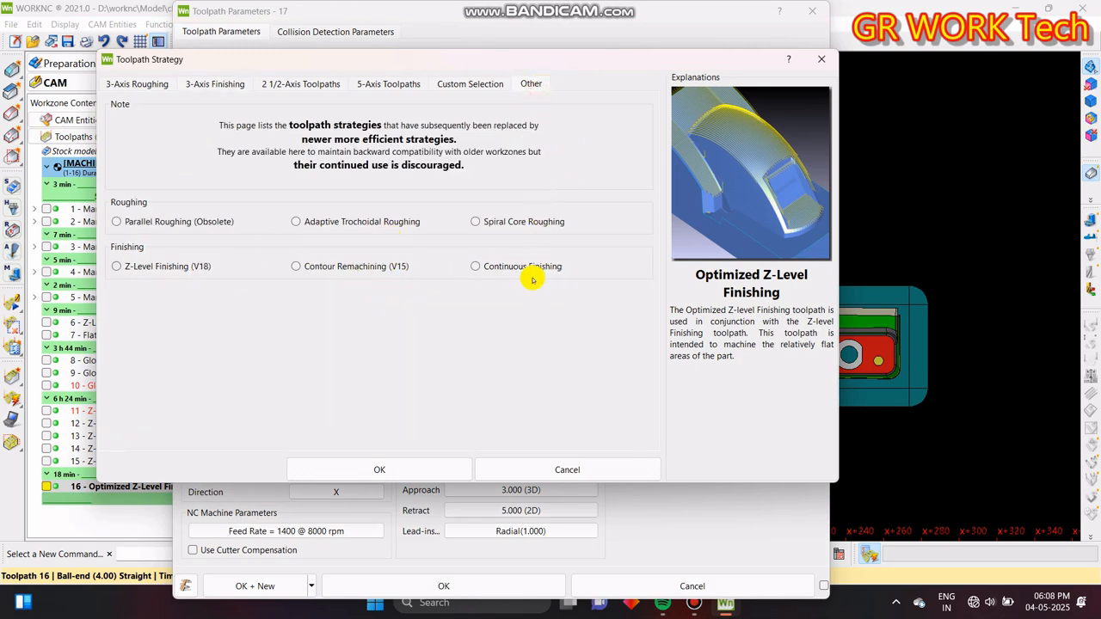
click(379, 266)
click(411, 472)
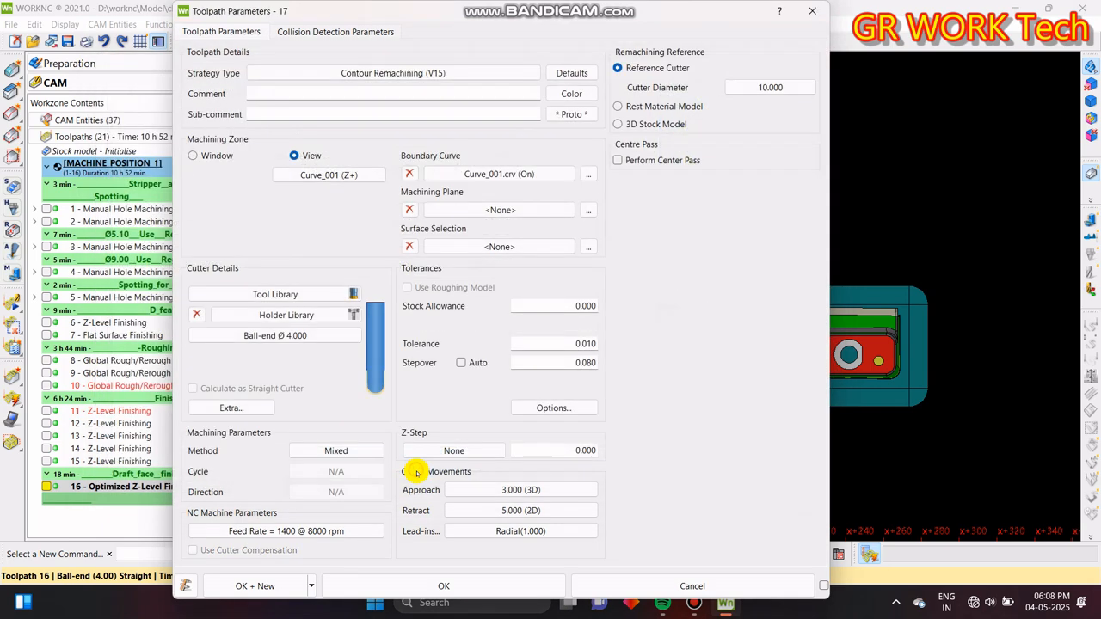
- Set the remachining reference cutter to a ball-end with a diameter of 12.000
click(772, 87)
double_click(885, 145)
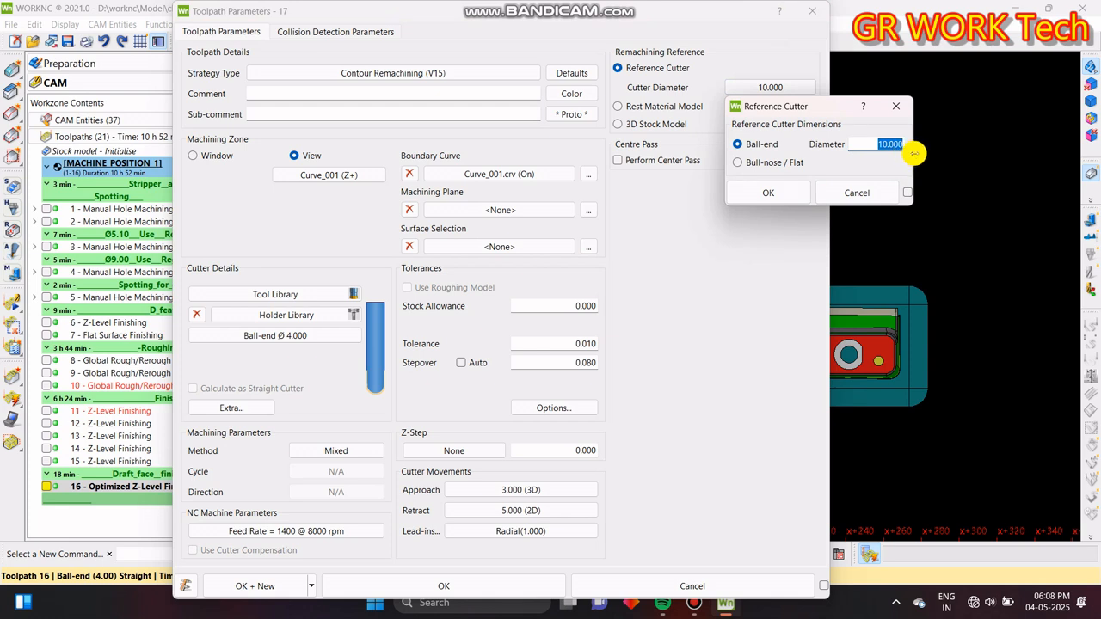
text(12.000)
click(769, 189)
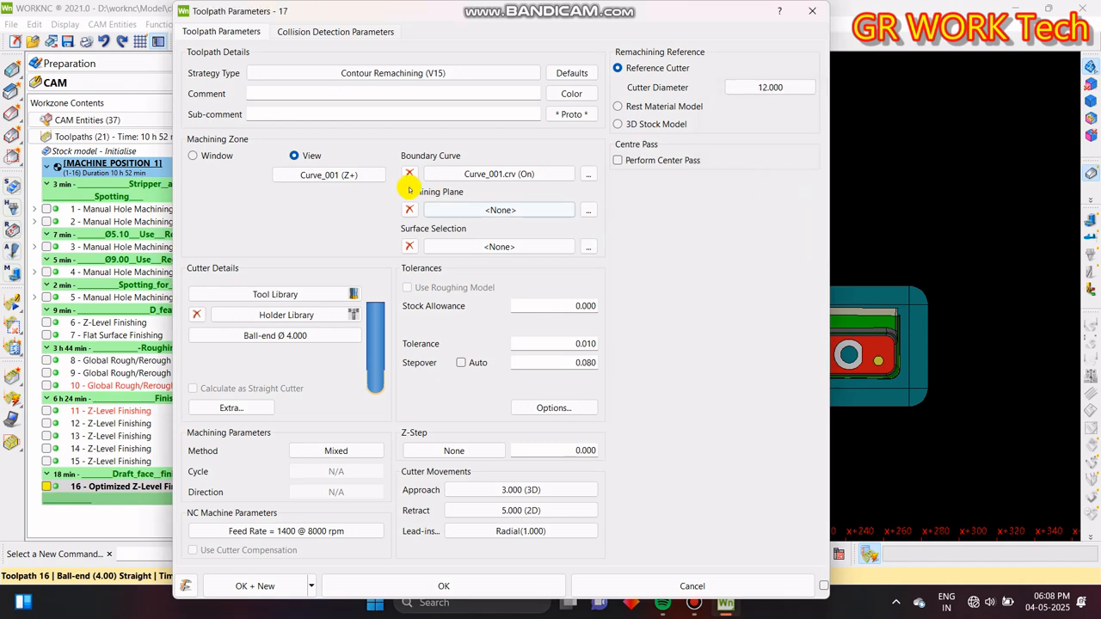
- Try to create a closed rectangular boundary curve near the first block for the new remachining toolpath
click(485, 173)
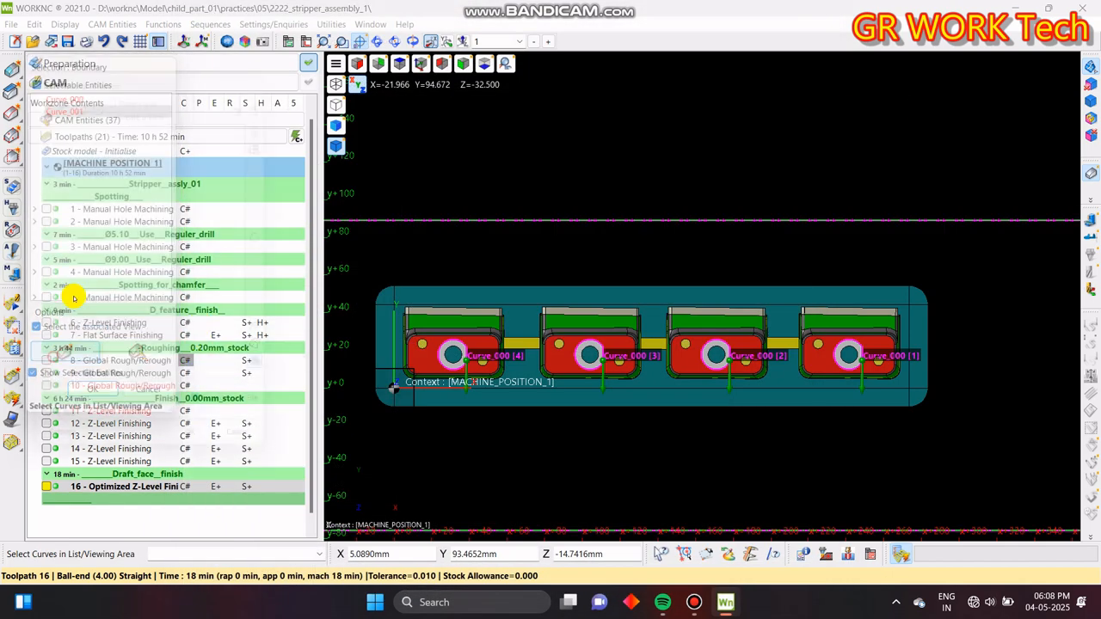
click(77, 90)
middle_drag(687, 356, 792, 382)
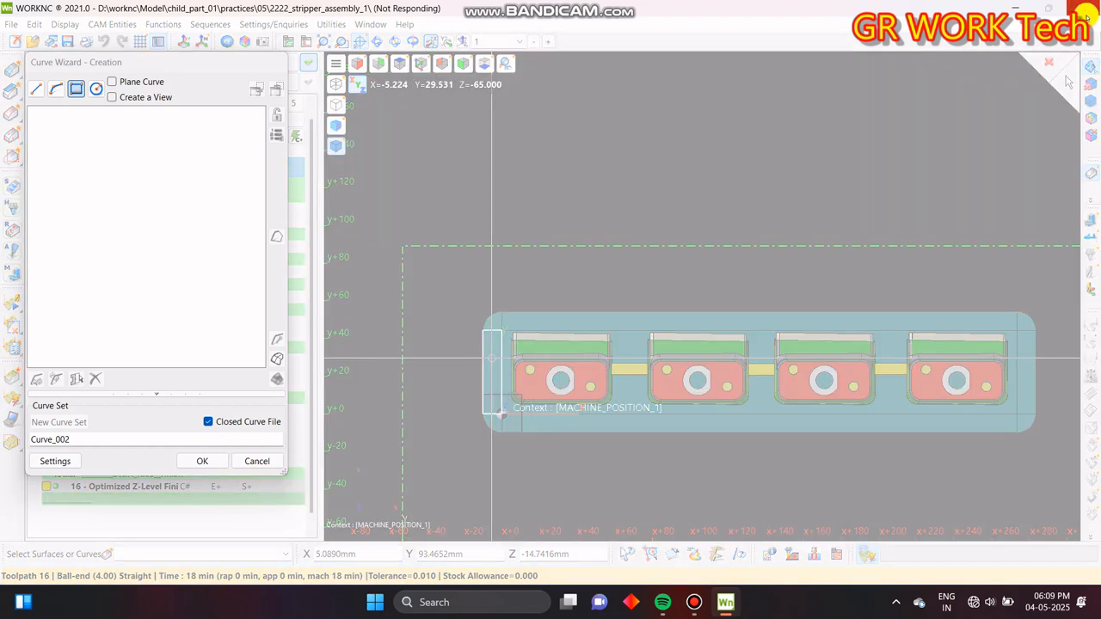
- Force-close the unresponsive program, restart WORKNC 2021.0, and load the recent workzone 2222_stripper_assembly_1
click(1080, 10)
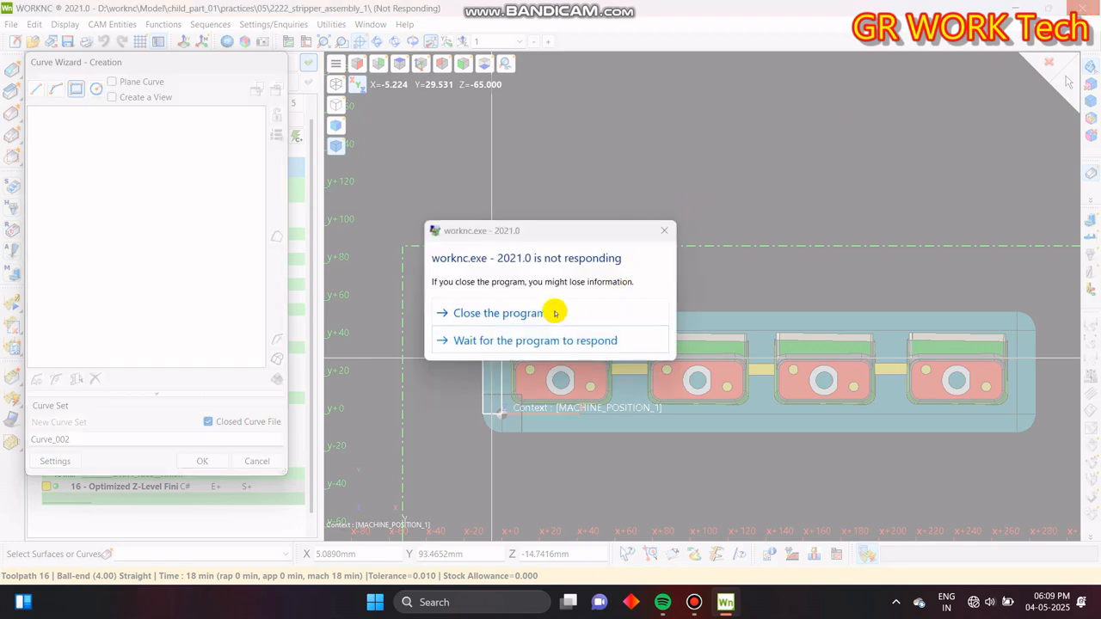
click(538, 311)
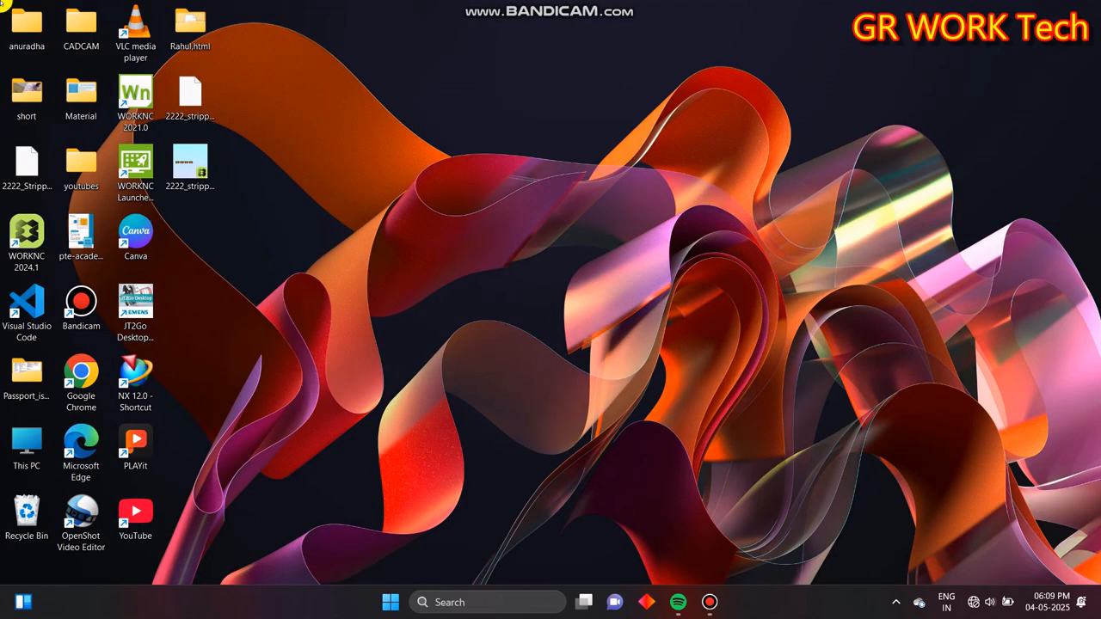
double_click(131, 96)
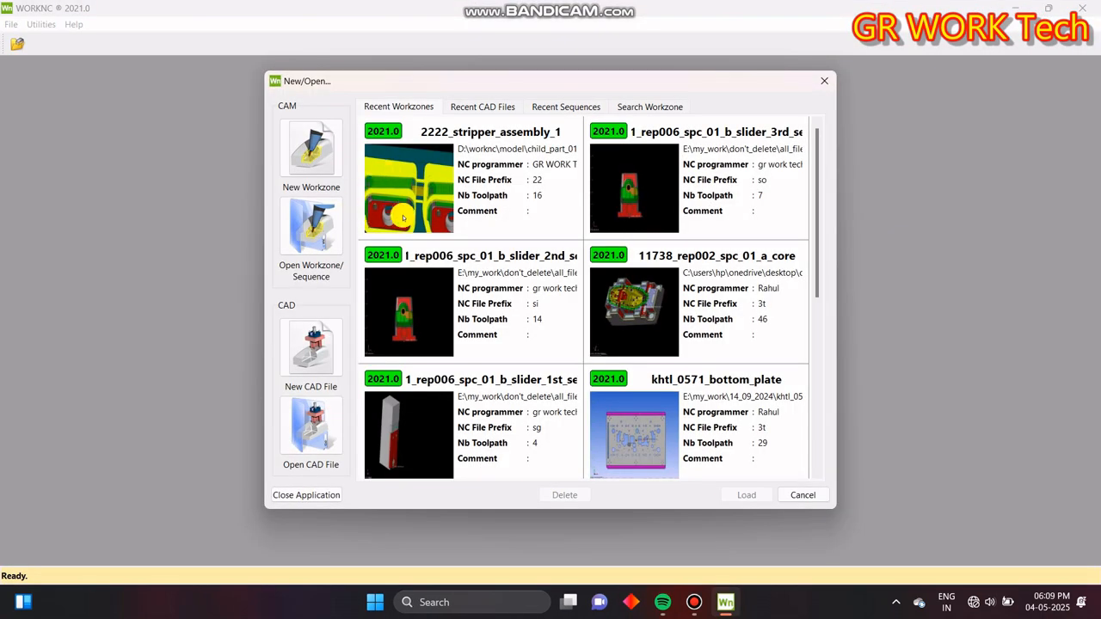
click(398, 207)
click(748, 494)
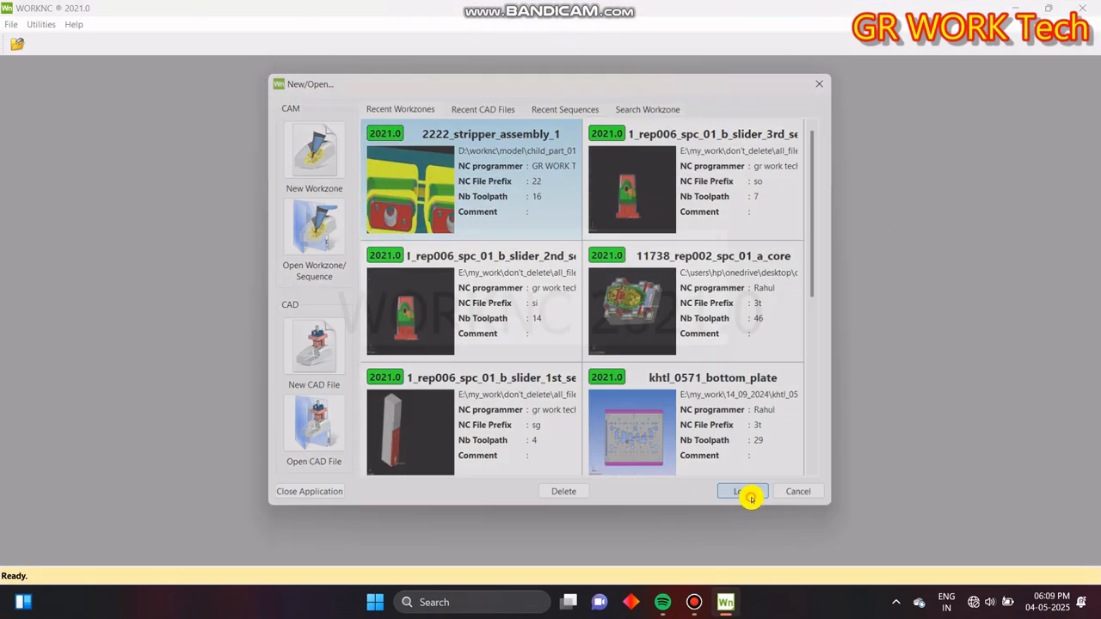
click(677, 344)
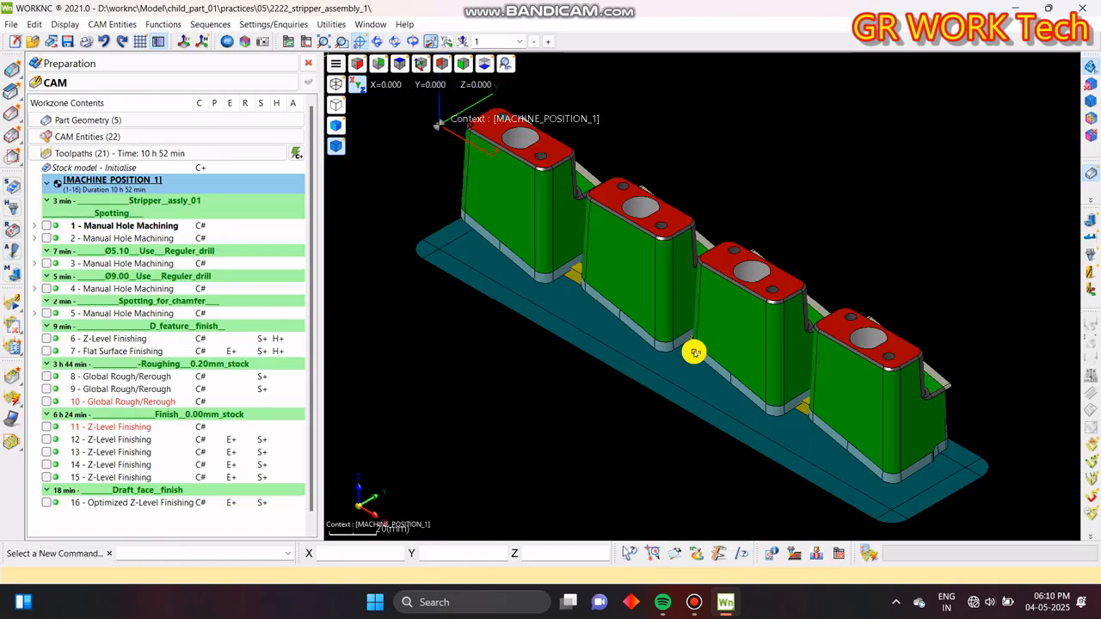
- Add the comment line "Coutour___Remachining", padded with underscores on both sides, after toolpath 16
key(z)
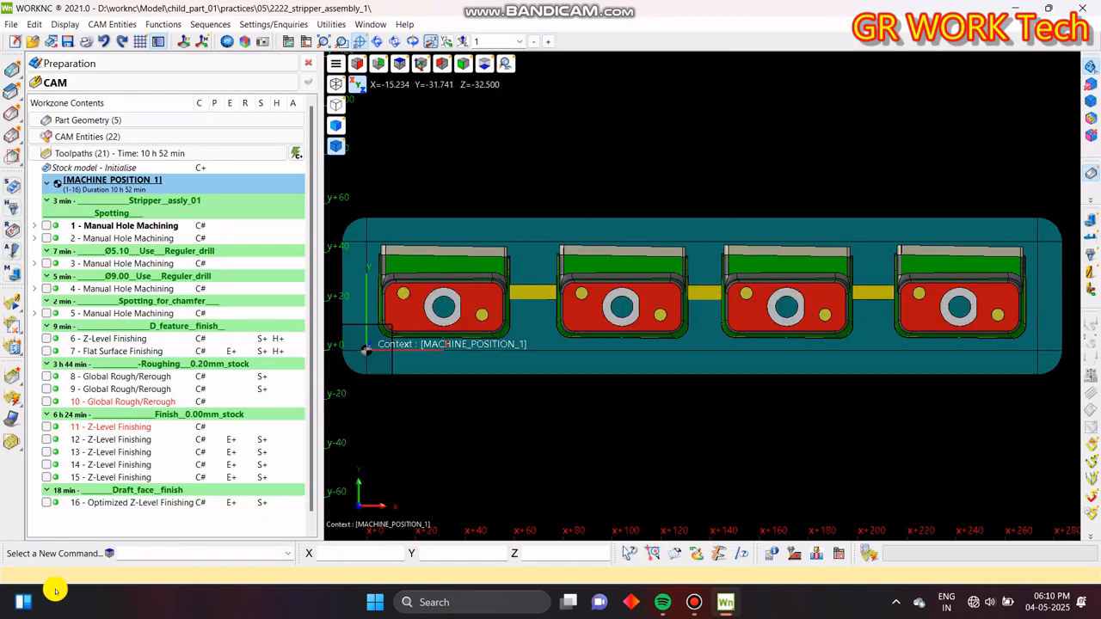
right_click(118, 519)
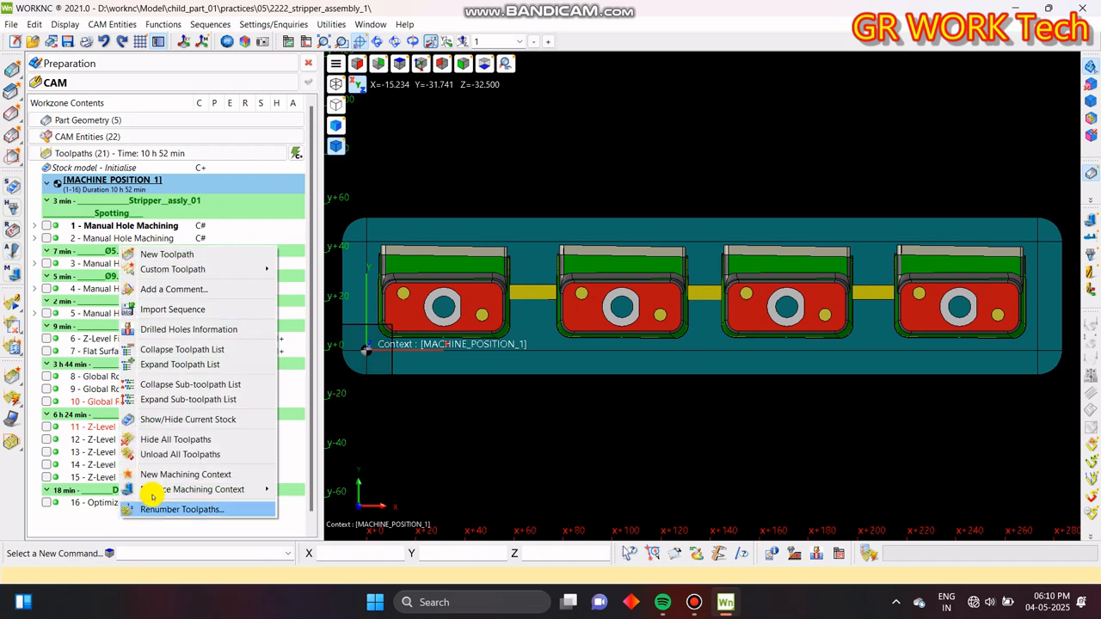
click(215, 289)
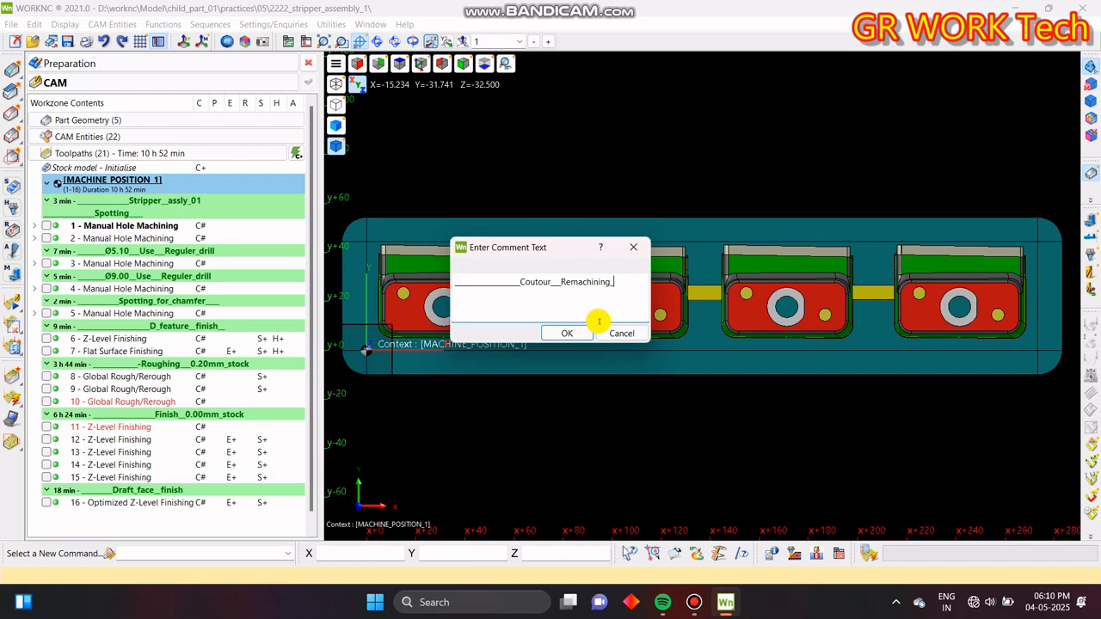
key(Return)
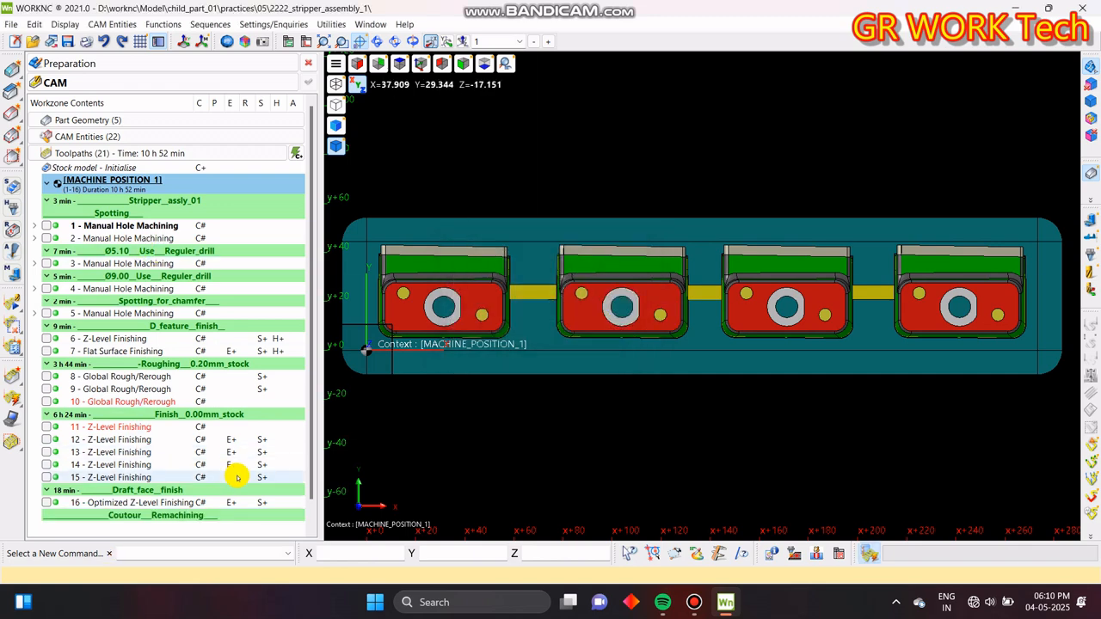
- Start a new toolpath from toolpath 16's parameters and set its strategy to 3-axis Contour Remachining
scroll(134, 533, down, 1)
right_click(154, 507)
click(122, 473)
right_click(122, 473)
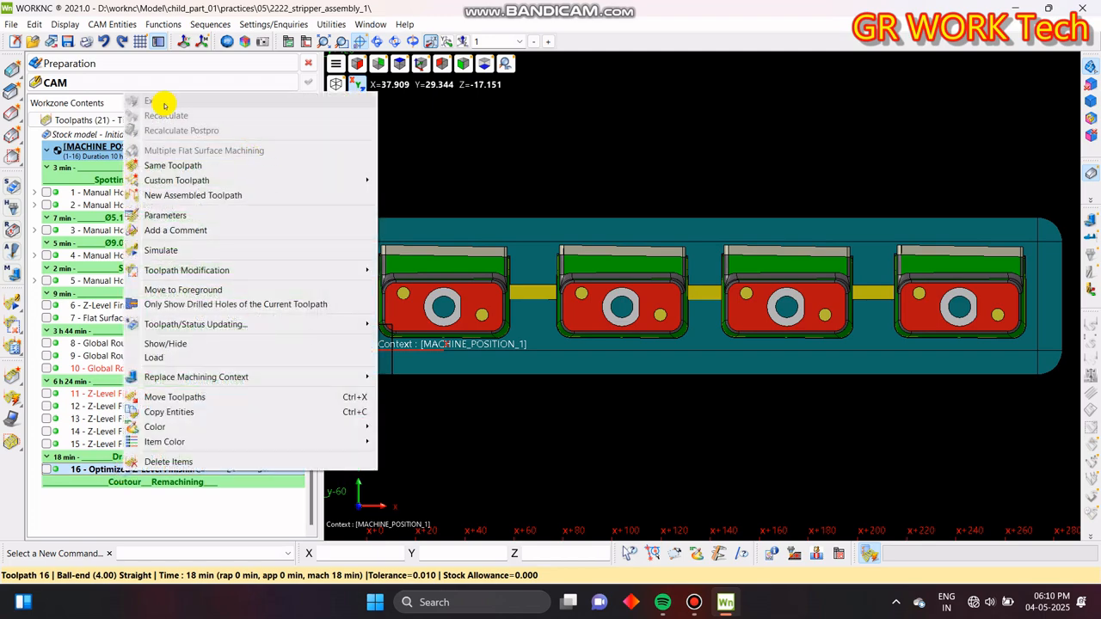
click(376, 176)
click(420, 76)
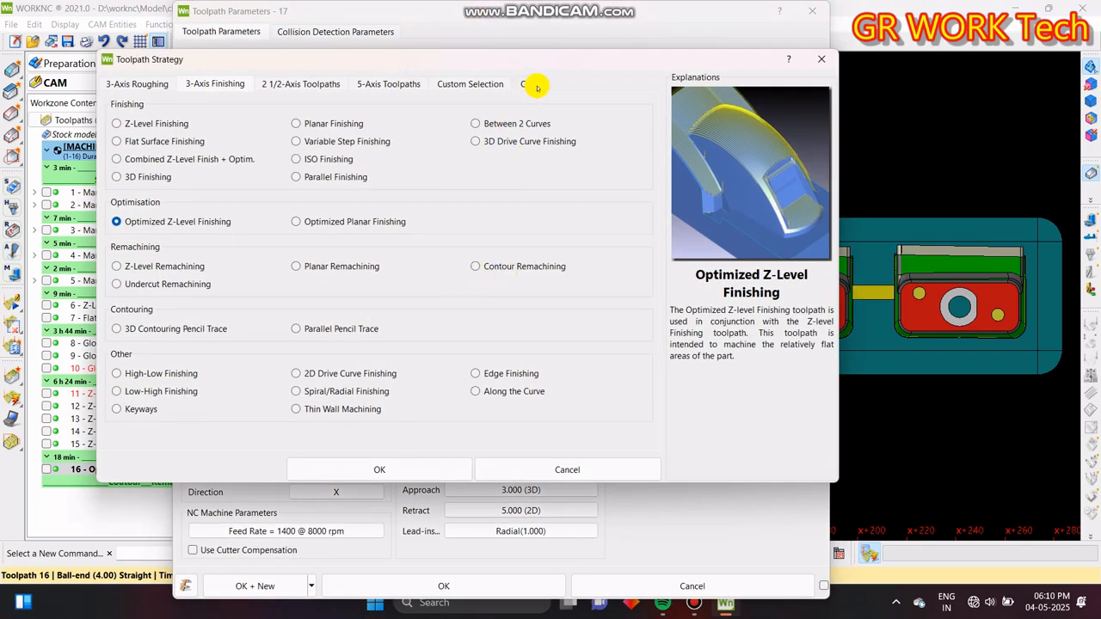
click(530, 85)
click(211, 85)
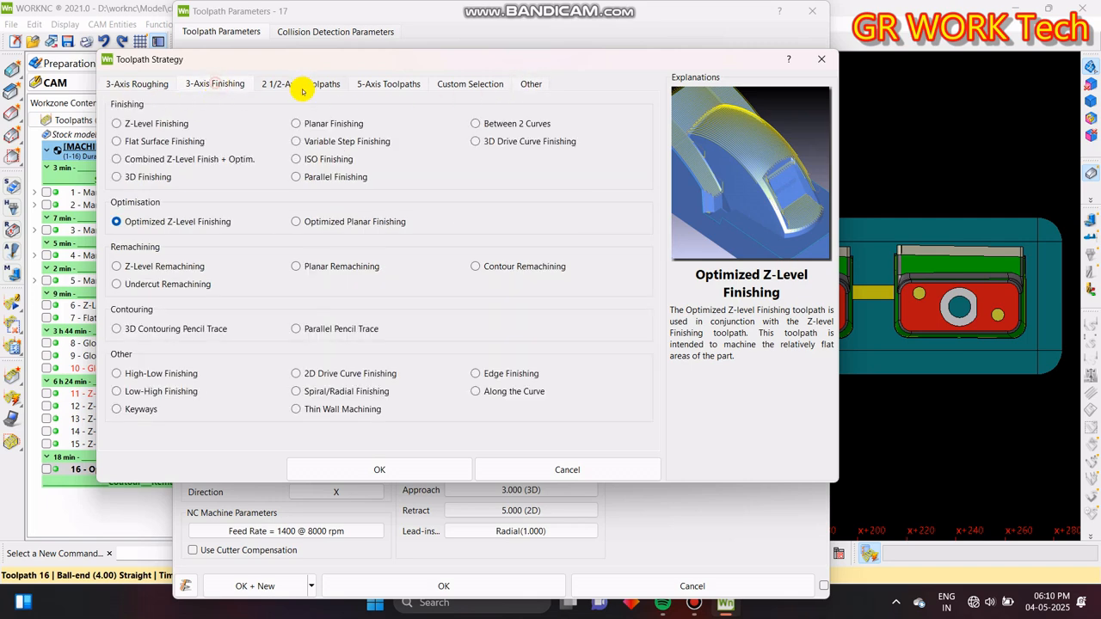
click(306, 87)
click(224, 88)
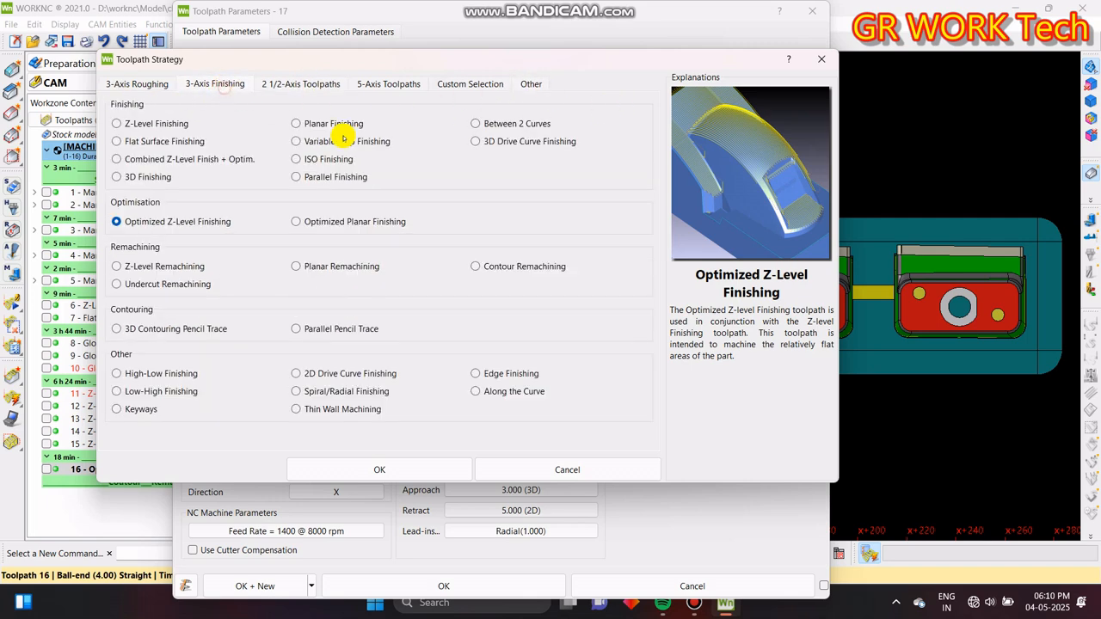
click(509, 267)
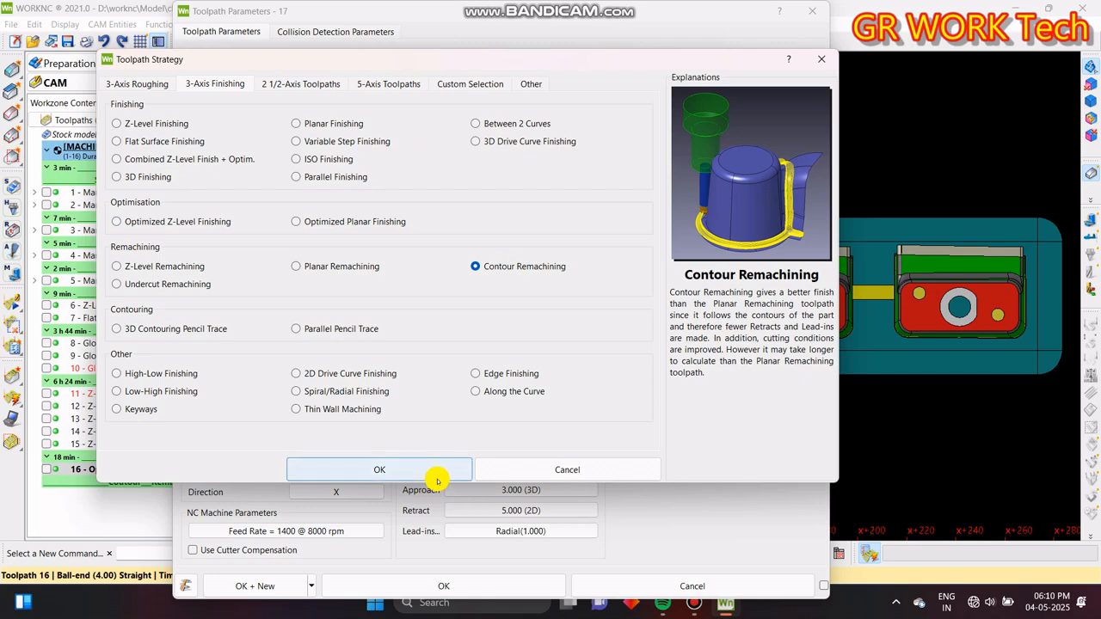
click(435, 473)
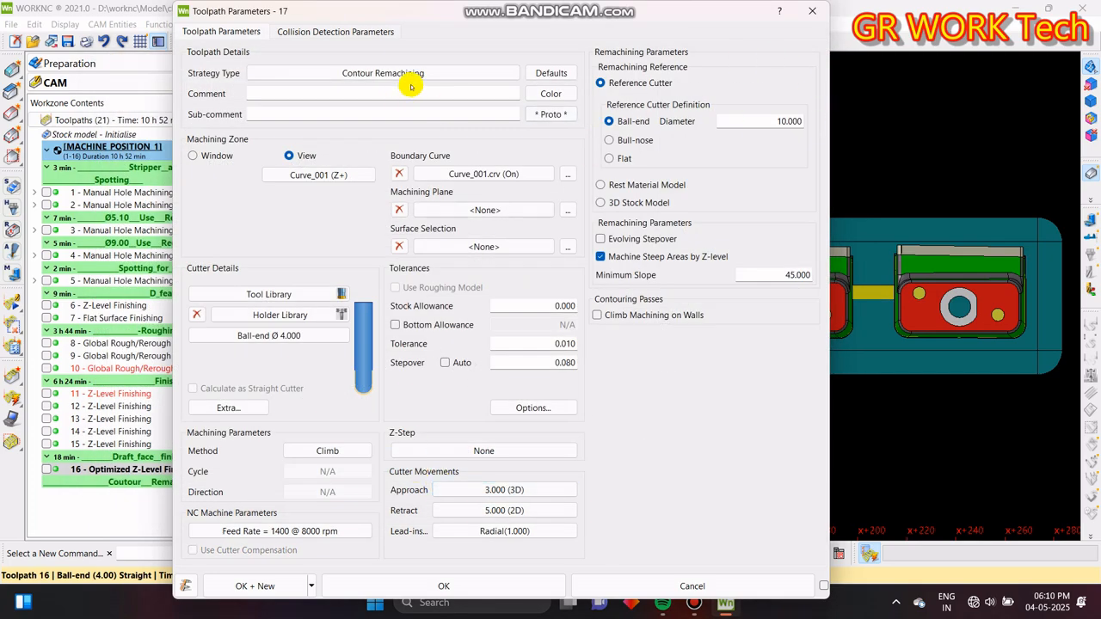
- Draw a closed rectangular boundary curve by three points across the upper half of the first block
click(483, 175)
click(69, 353)
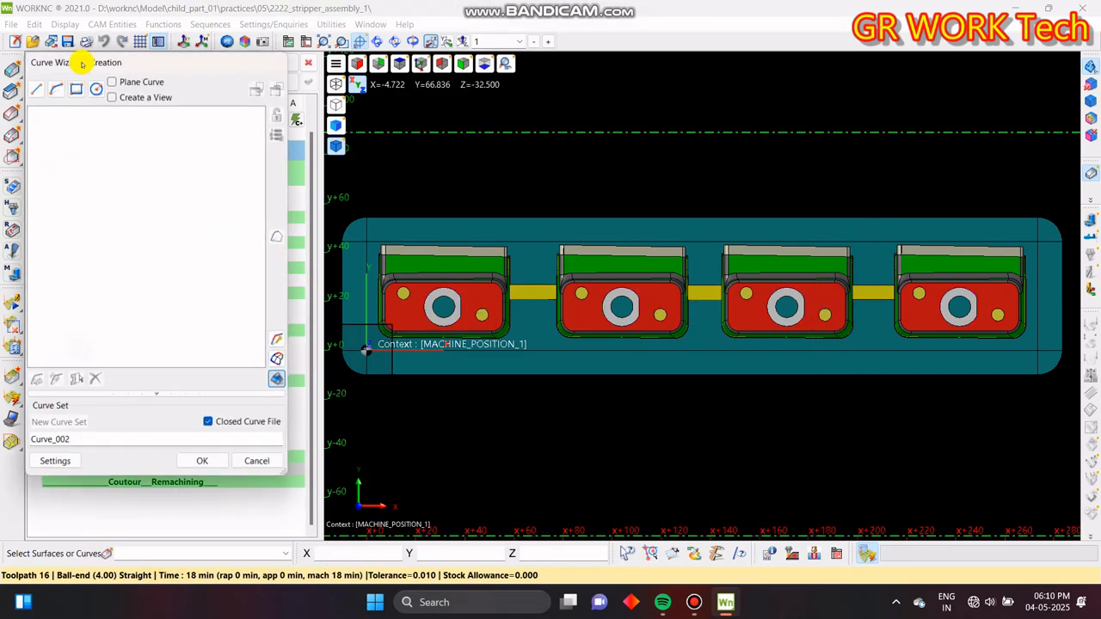
click(79, 89)
scroll(539, 319, up, 10)
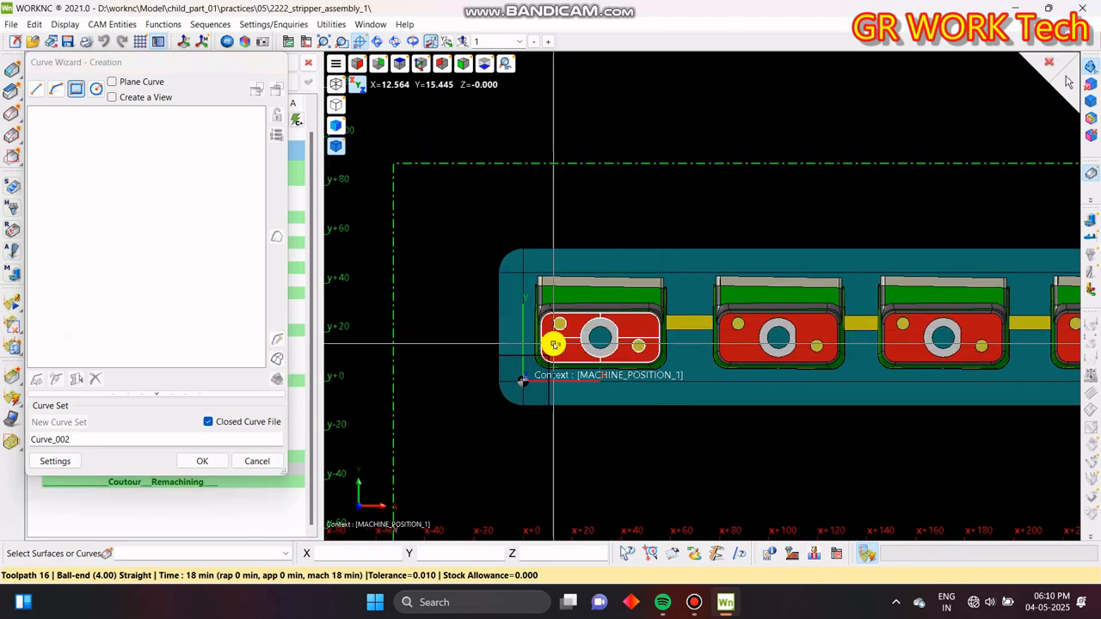
scroll(532, 256, up, 2)
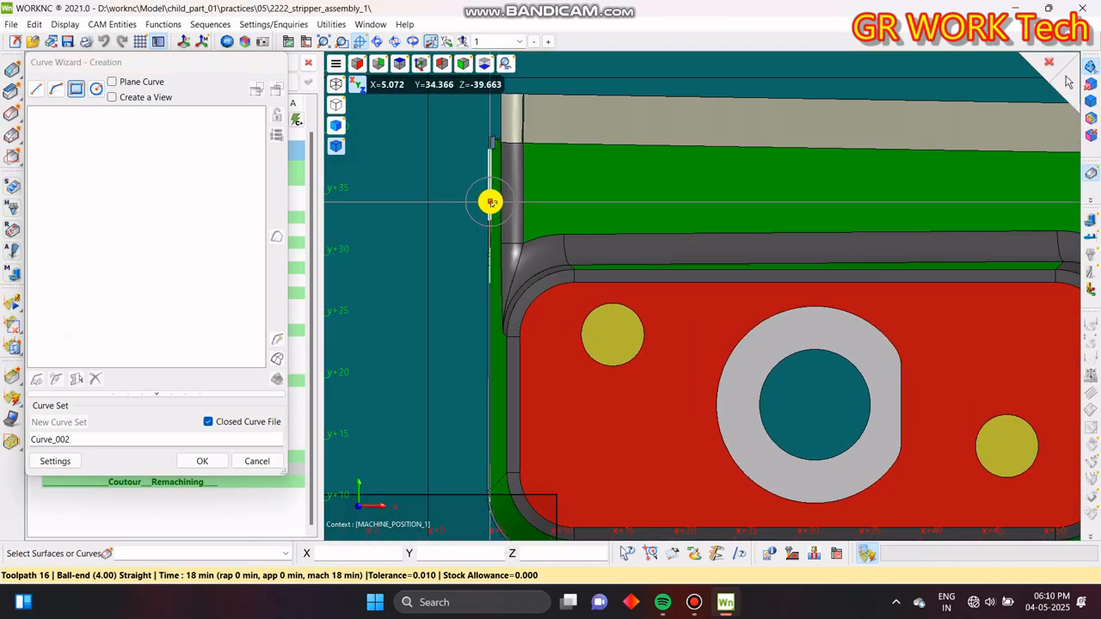
click(489, 201)
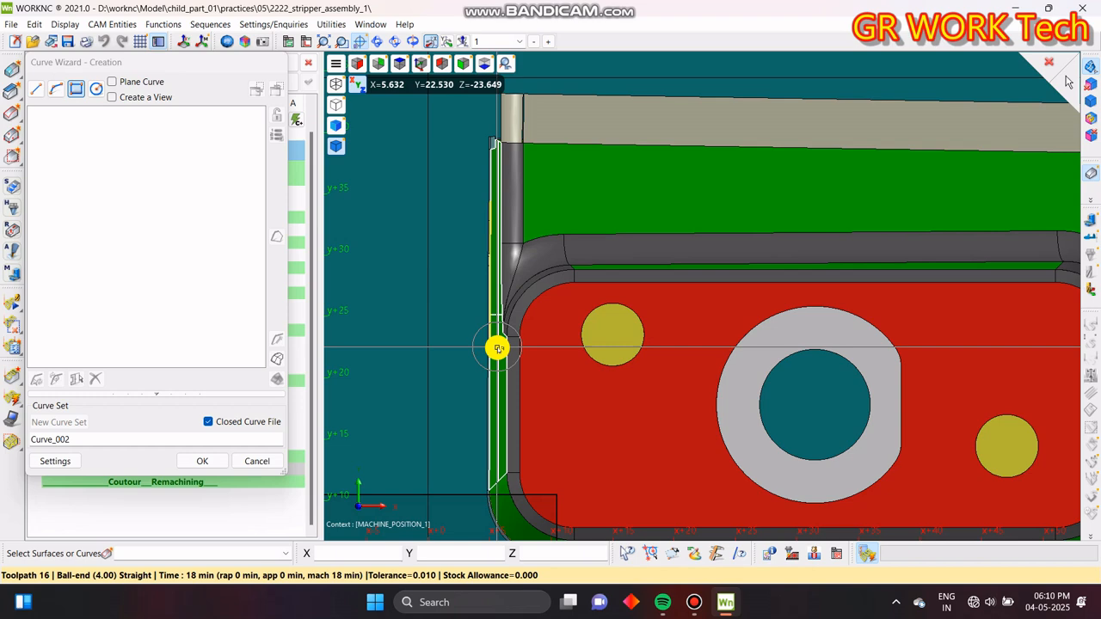
click(497, 354)
middle_drag(828, 341, 842, 366)
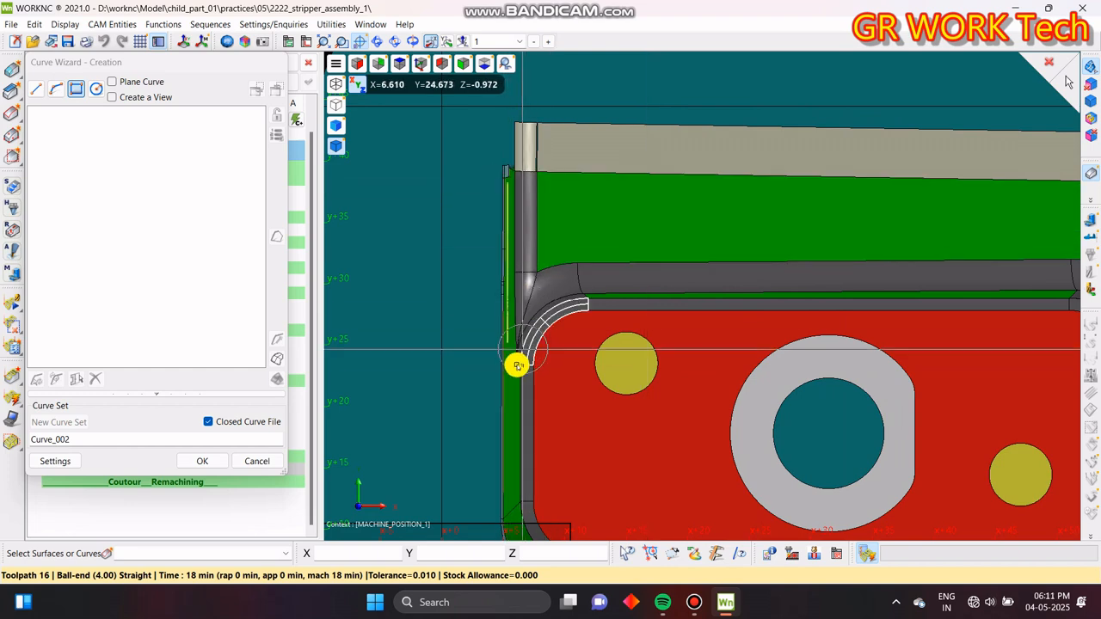
scroll(512, 380, down, 4)
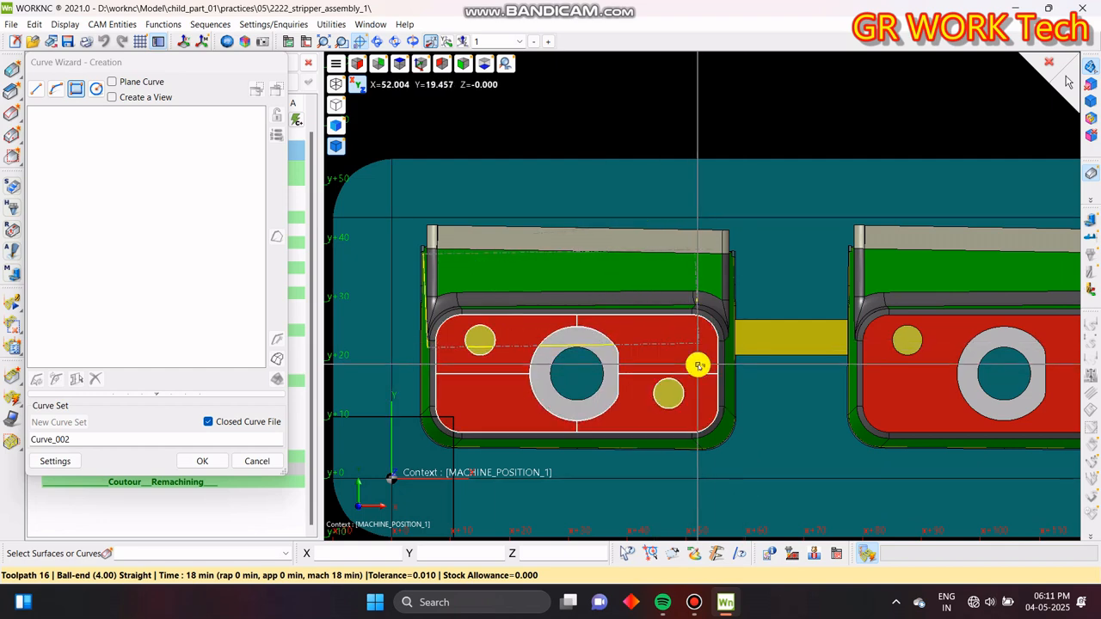
click(740, 348)
scroll(740, 347, down, 3)
- Make the first block's boundary a plane curve with an associated view, and create the contour remachining toolpath with it
click(160, 110)
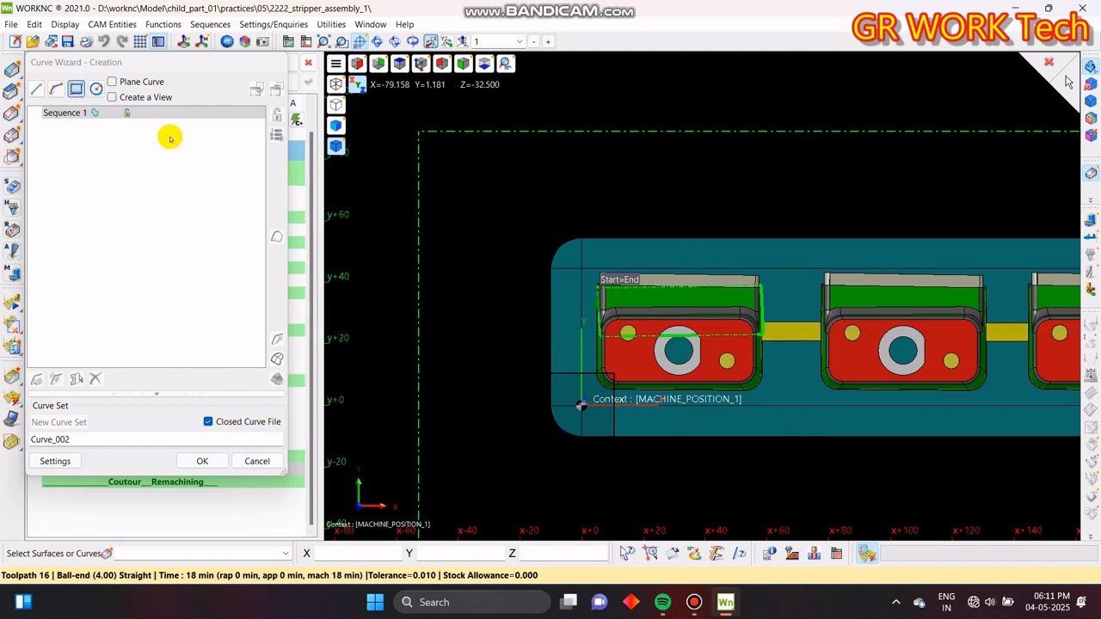
click(158, 94)
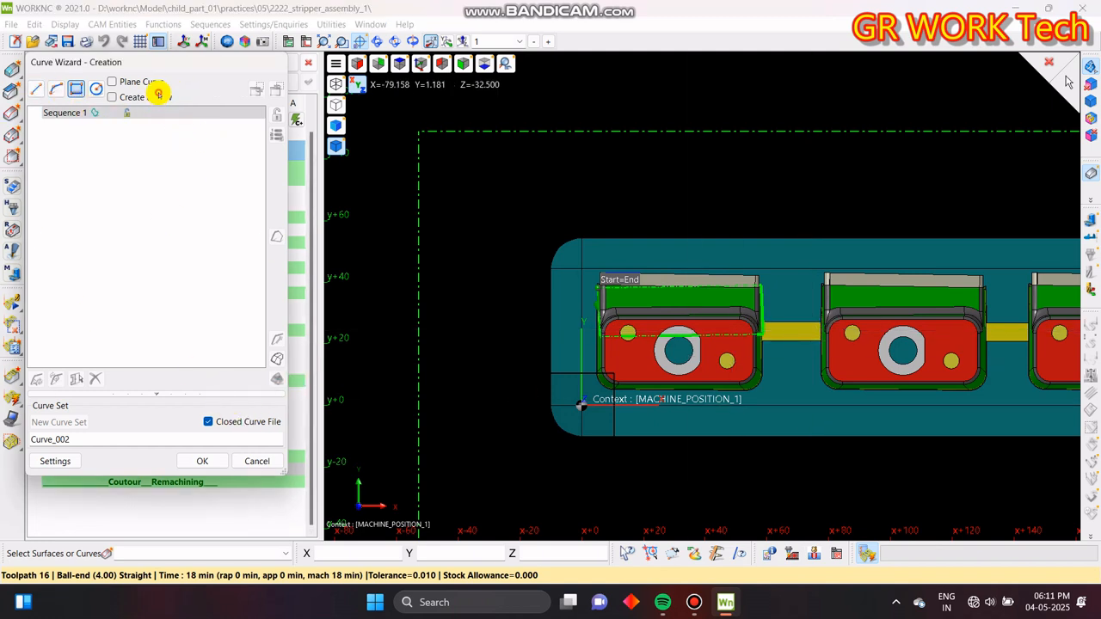
click(209, 462)
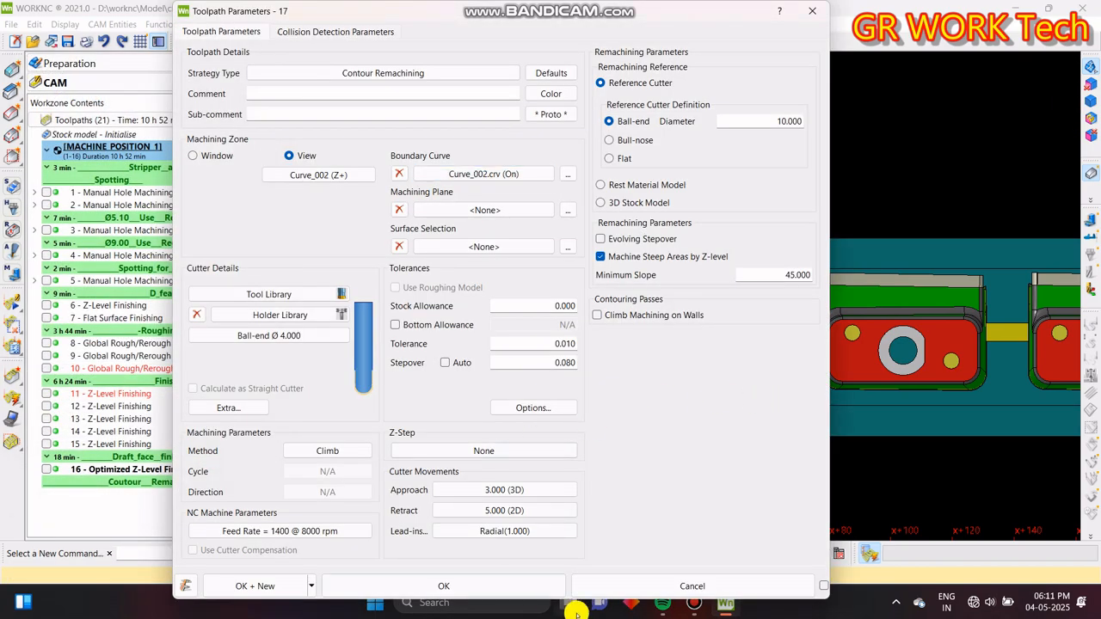
click(443, 585)
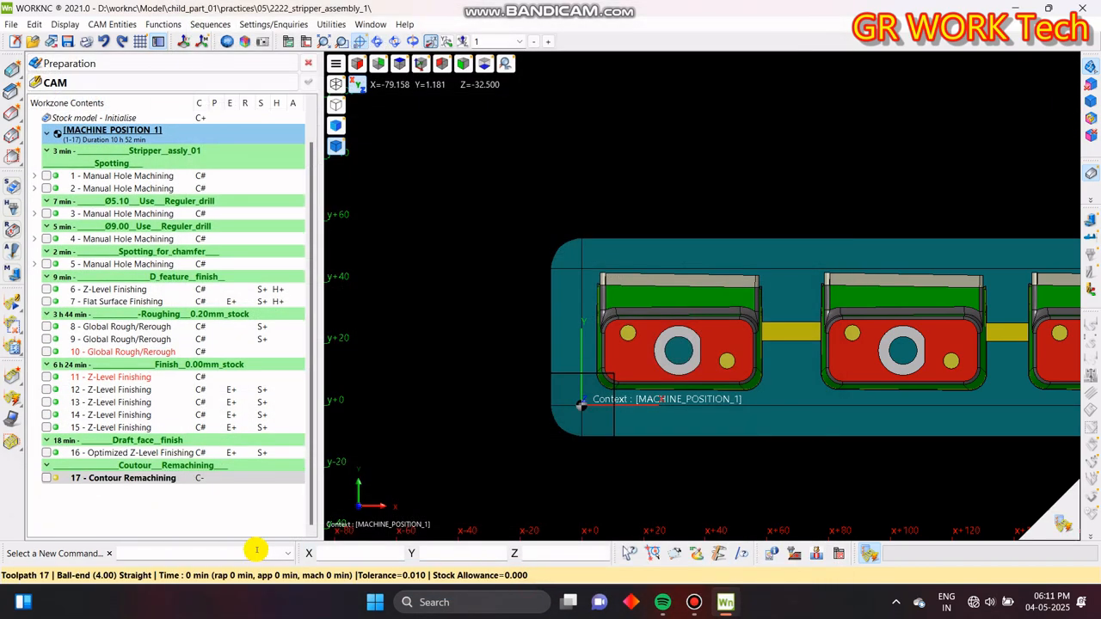
- Start a same-type toolpath from toolpath 17 and draw a closed rectangular boundary curve across the second block's upper half
right_click(126, 485)
click(239, 184)
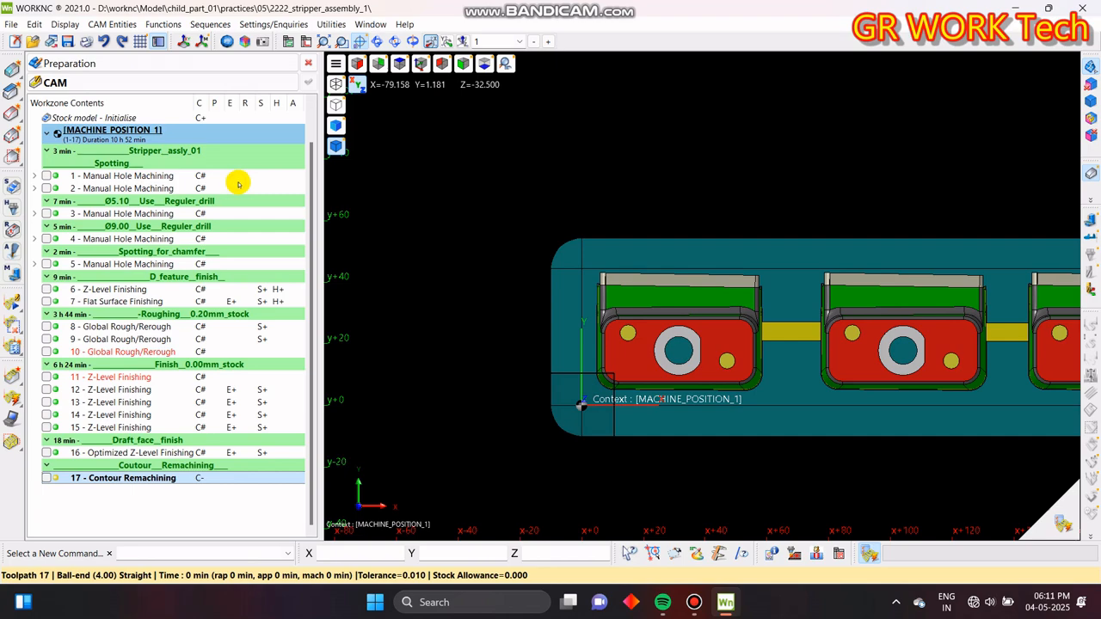
click(484, 174)
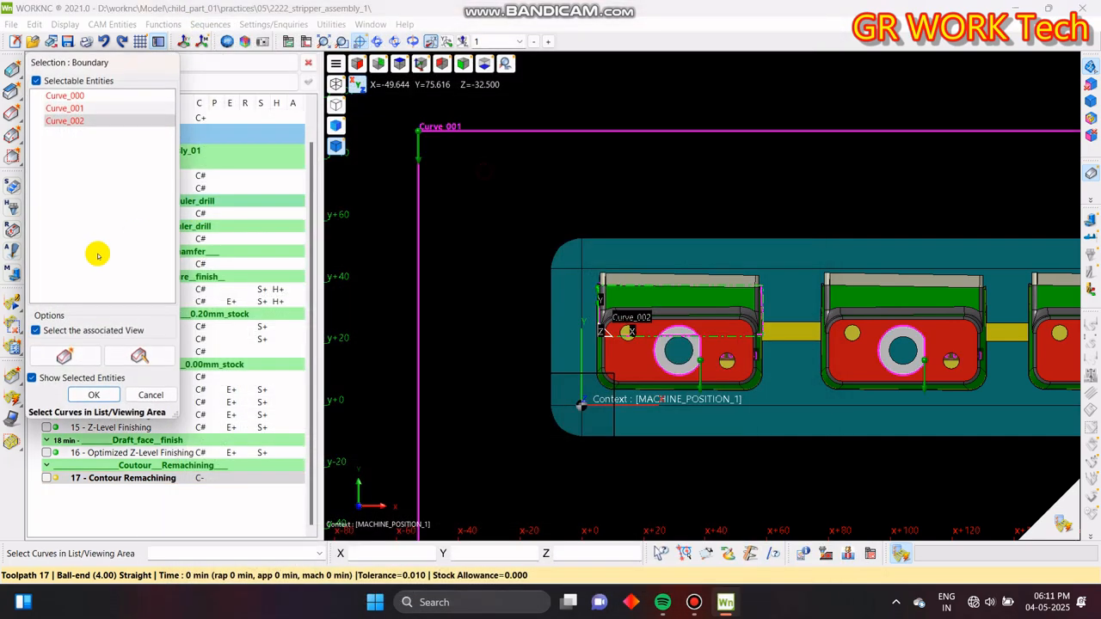
click(67, 354)
click(75, 90)
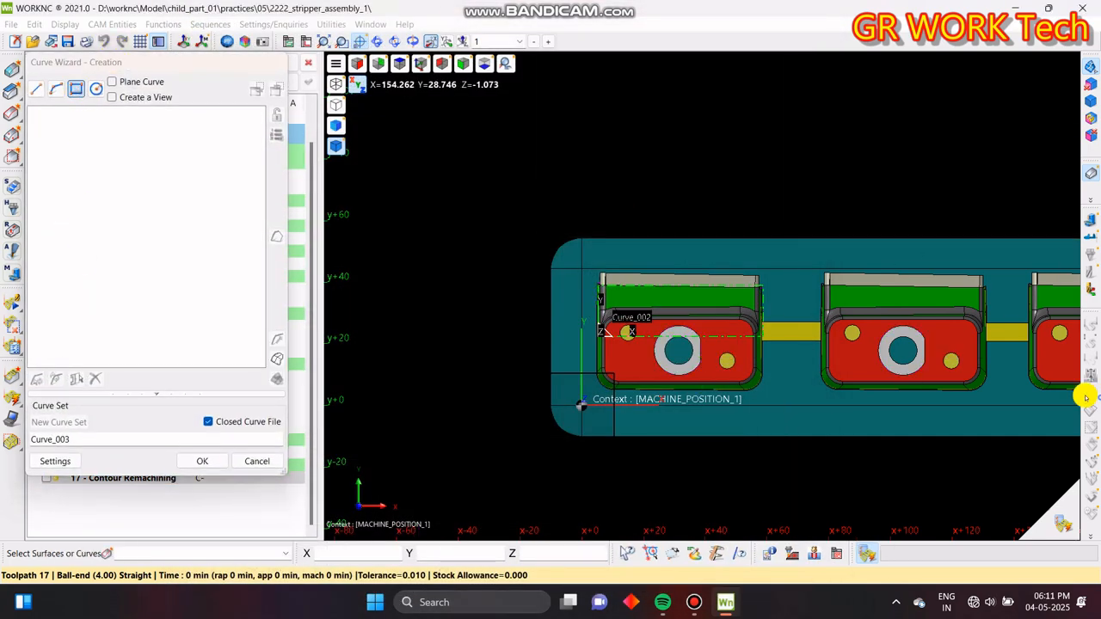
scroll(712, 356, up, 3)
scroll(550, 248, up, 2)
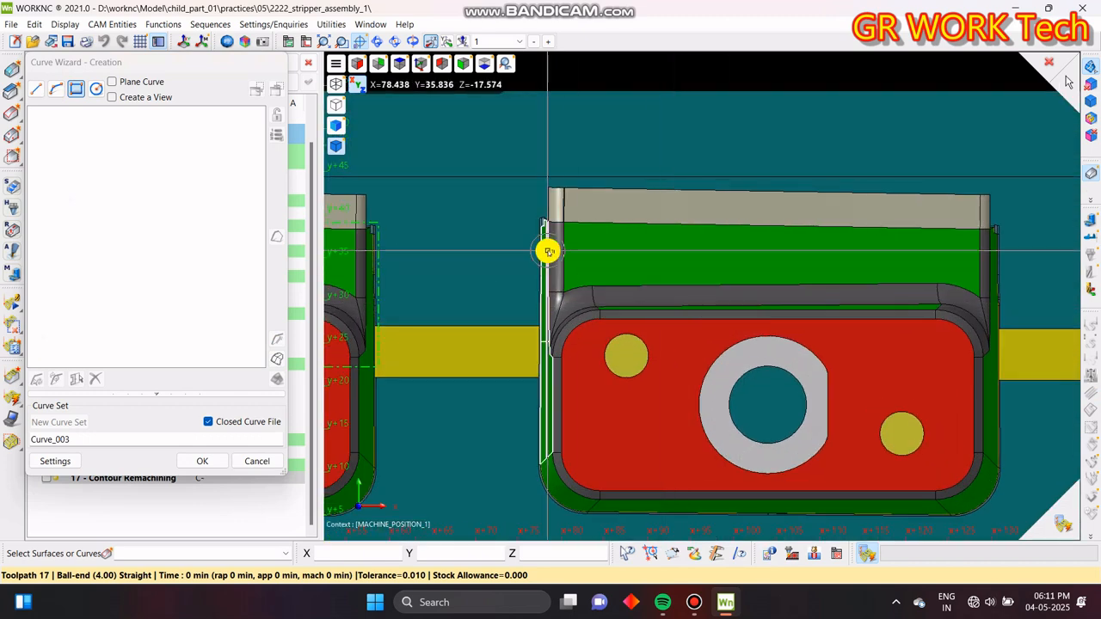
click(556, 372)
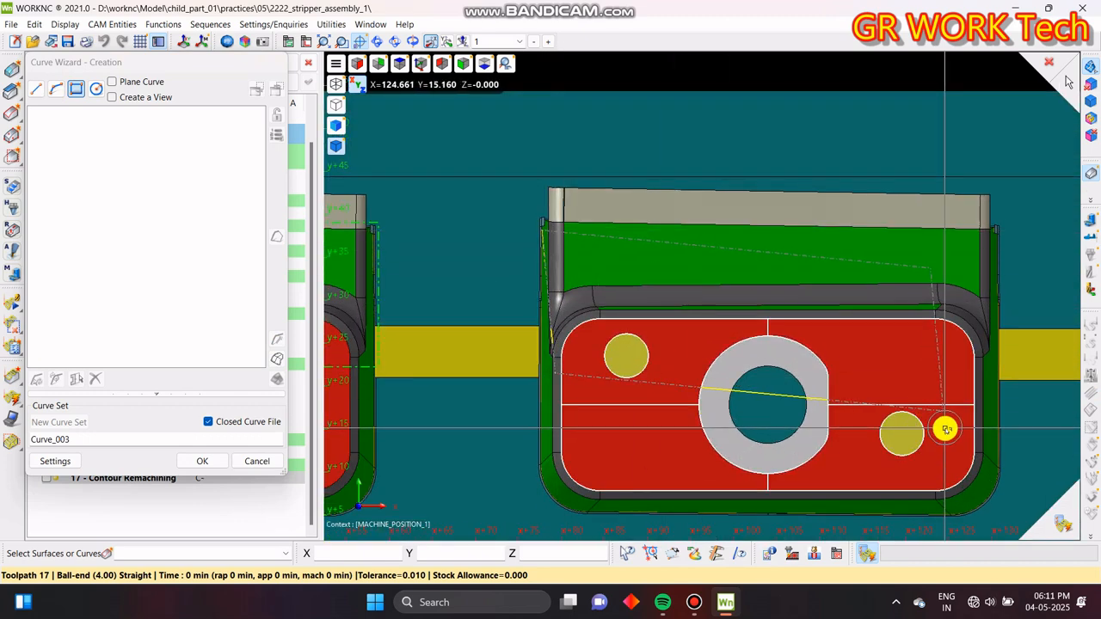
click(1007, 401)
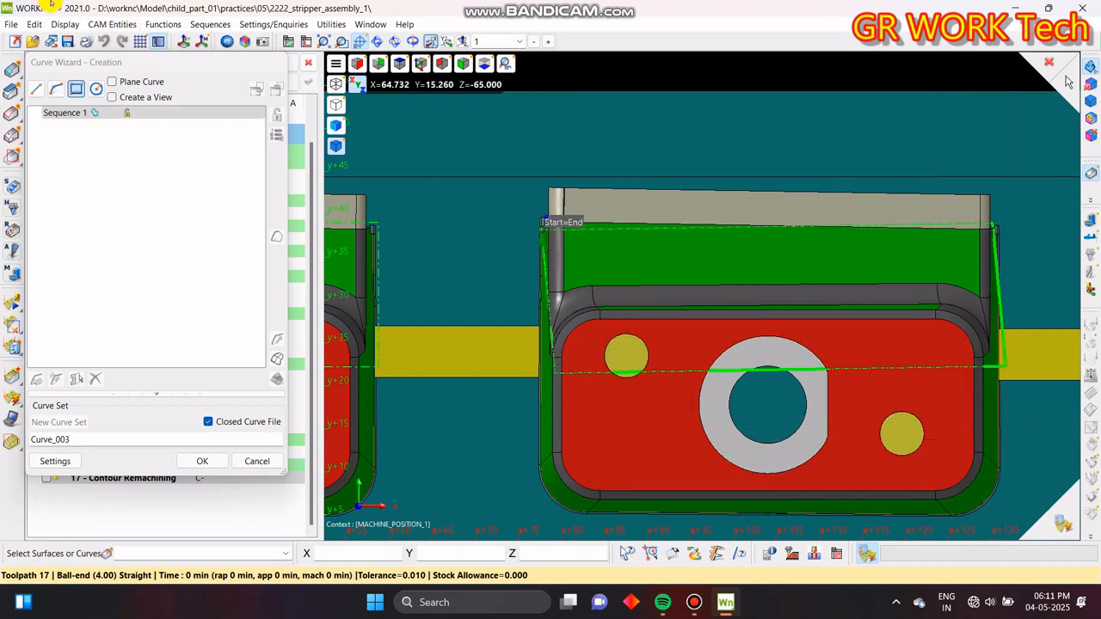
- Make the second block's boundary a plane curve with an associated view, and create its contour remachining toolpath
click(125, 97)
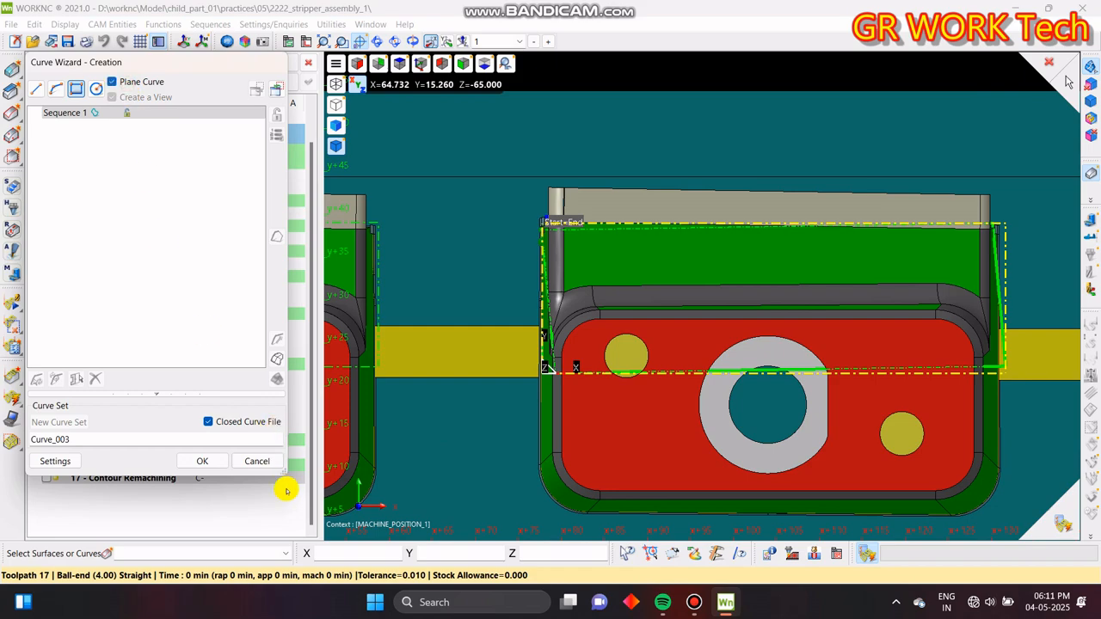
click(210, 464)
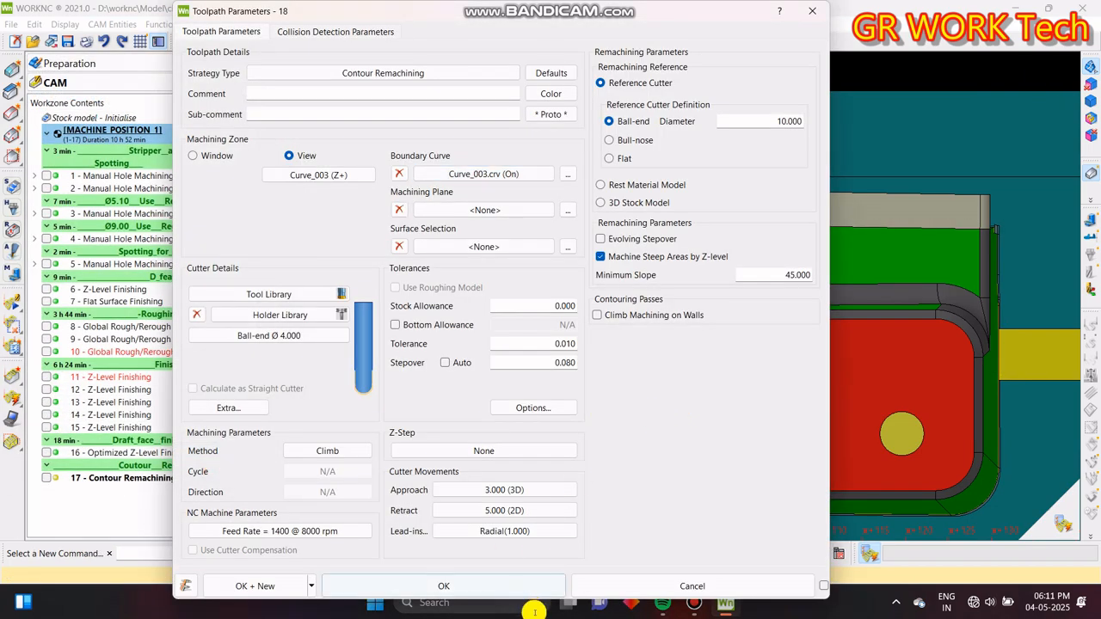
click(503, 585)
- Start a same-type toolpath from toolpath 18 and draw a closed rectangular boundary curve across the third block's upper half
right_click(128, 490)
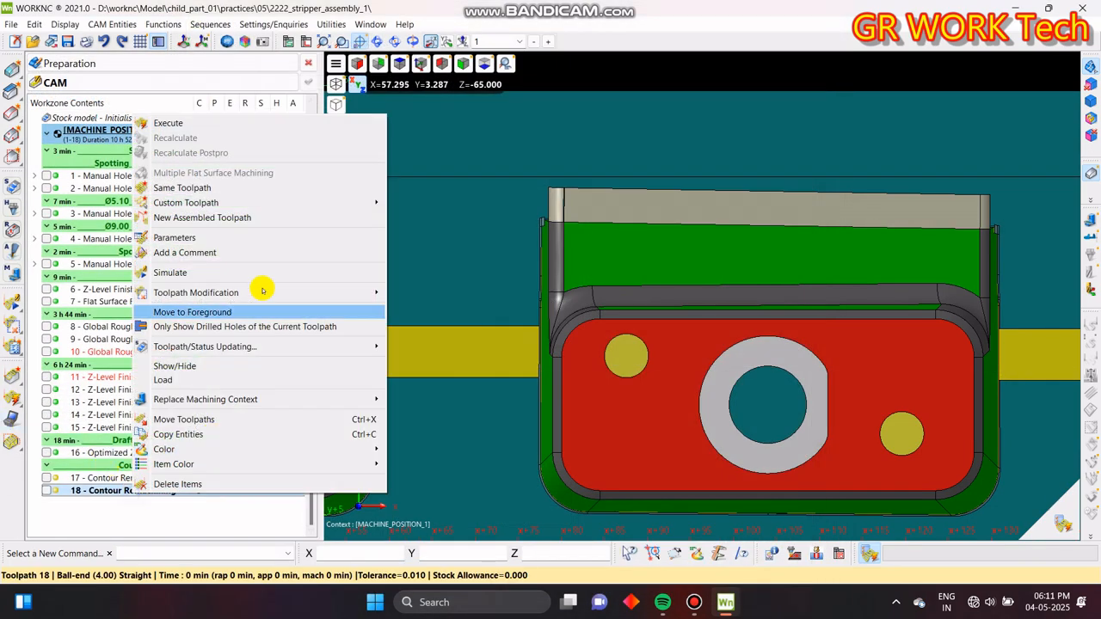
click(263, 187)
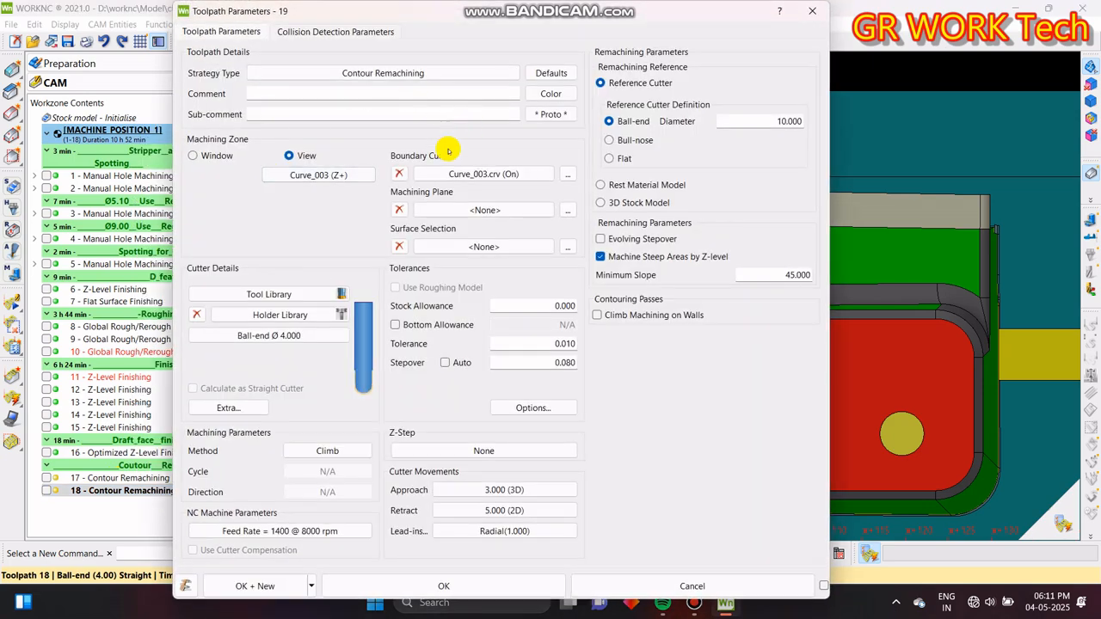
click(486, 174)
click(60, 357)
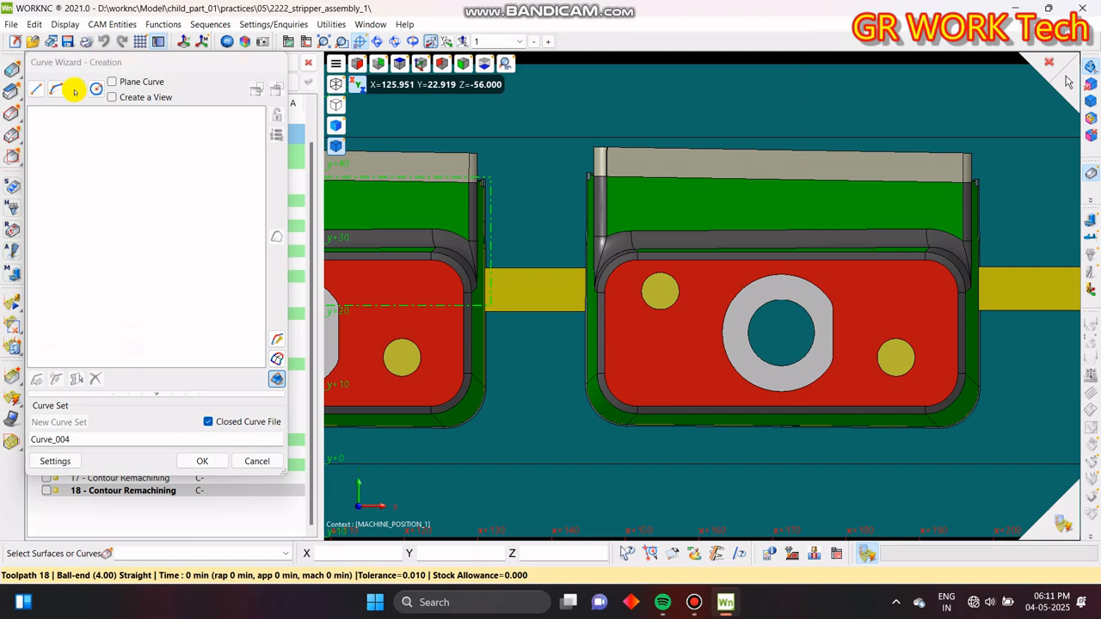
click(75, 90)
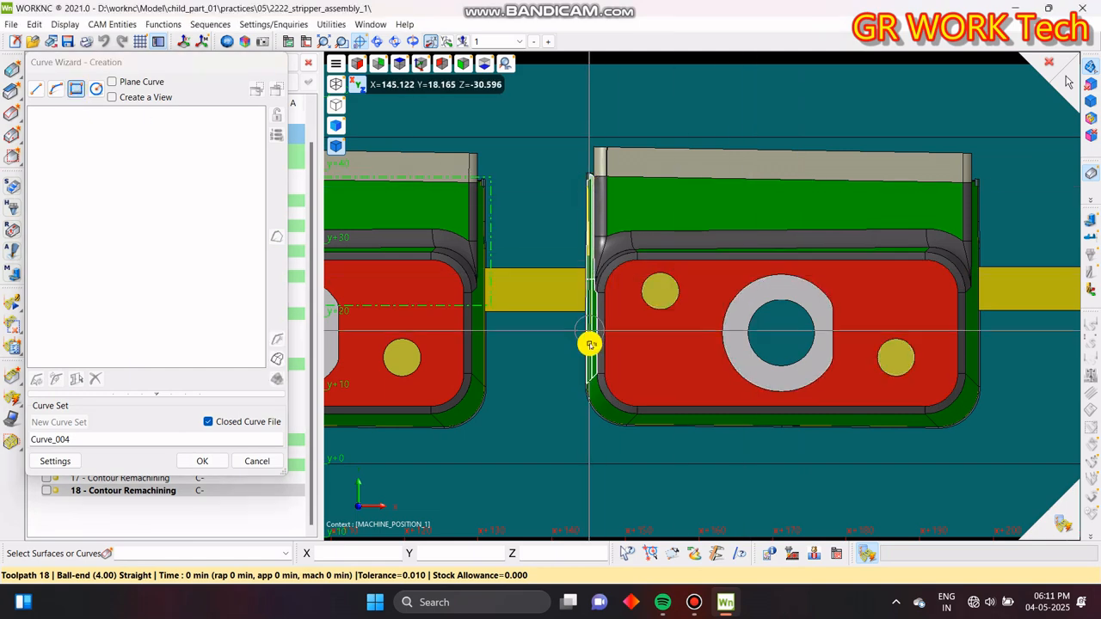
click(601, 310)
click(985, 322)
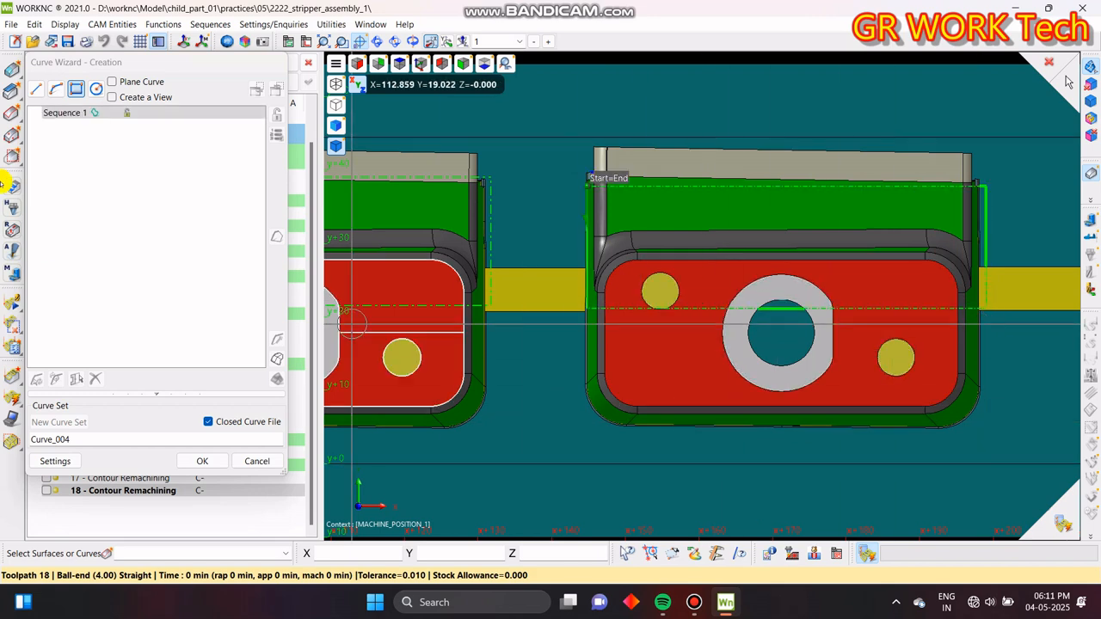
- Make the third block's boundary a plane curve with an associated view, and create its contour remachining toolpath
click(136, 84)
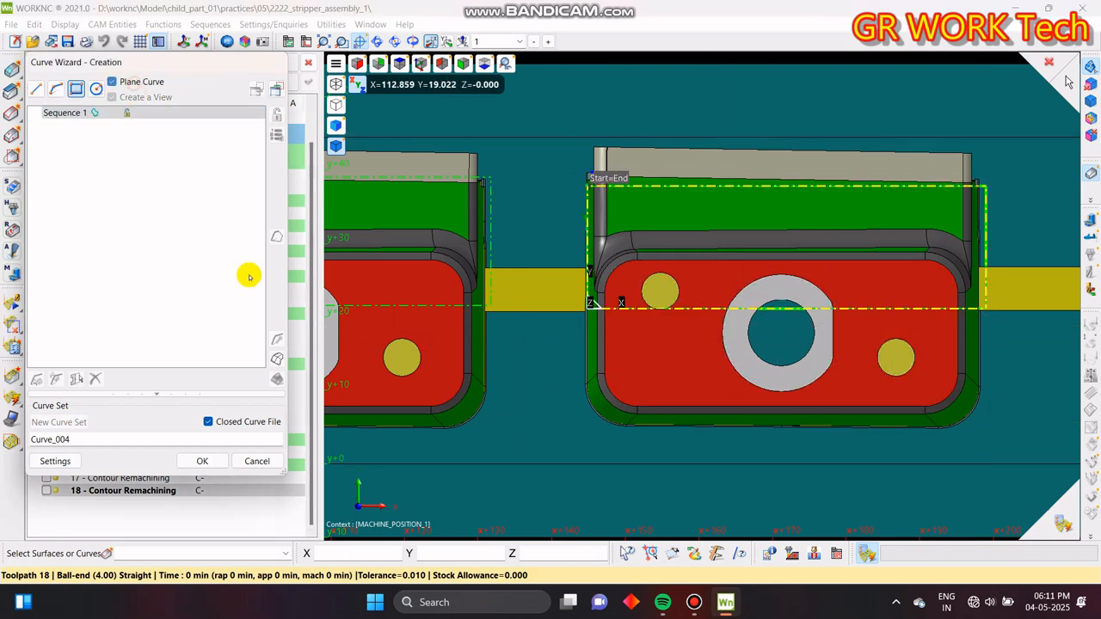
click(197, 468)
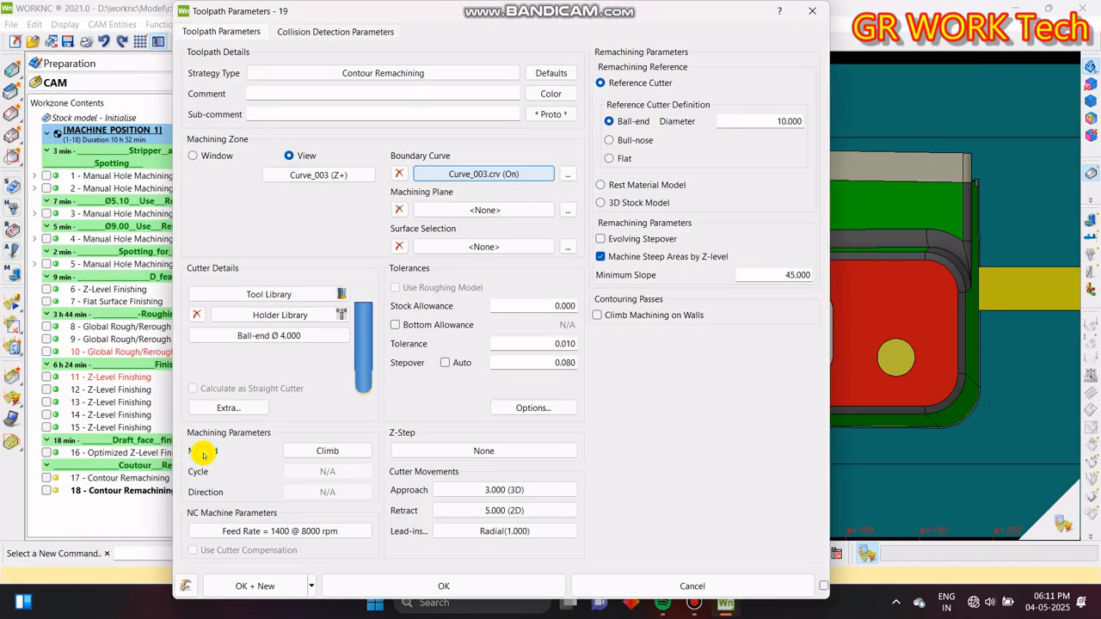
click(442, 584)
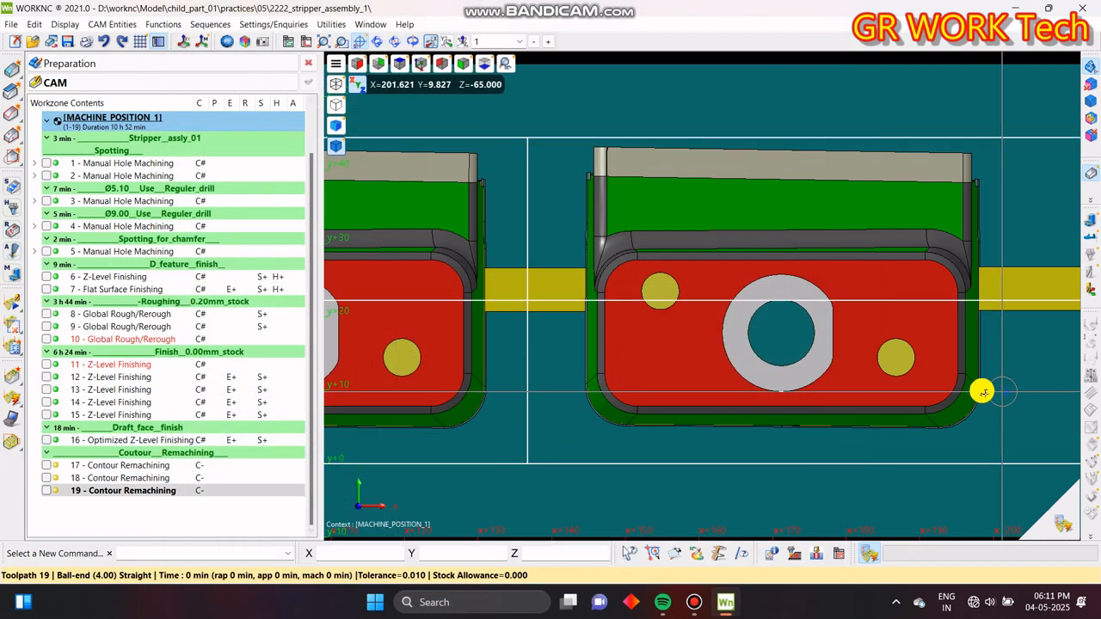
- Start a same-type toolpath from toolpath 19 and draw a closed rectangular boundary curve across the fourth block's upper half
scroll(1023, 391, down, 4)
middle_drag(1023, 391, 680, 399)
scroll(891, 389, up, 3)
middle_drag(891, 389, 785, 386)
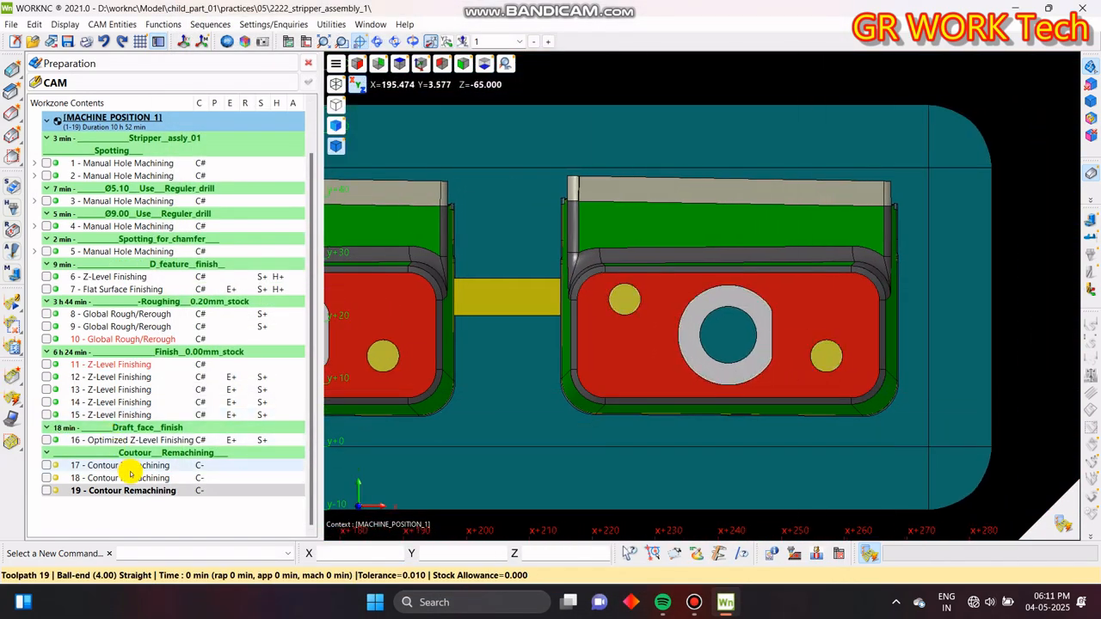
right_click(128, 490)
click(204, 188)
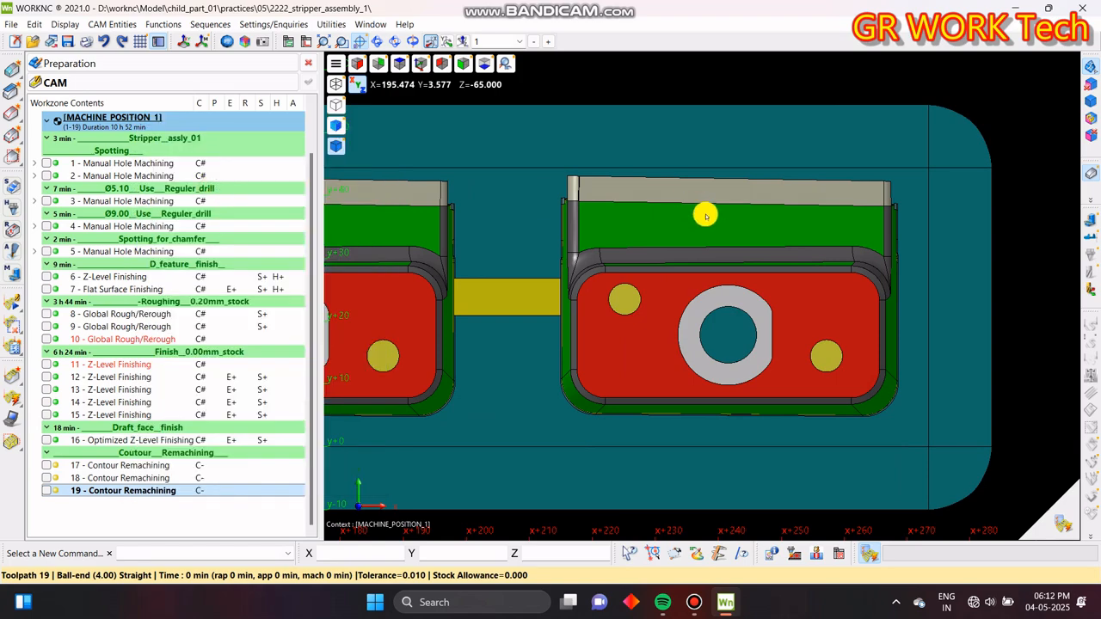
click(494, 178)
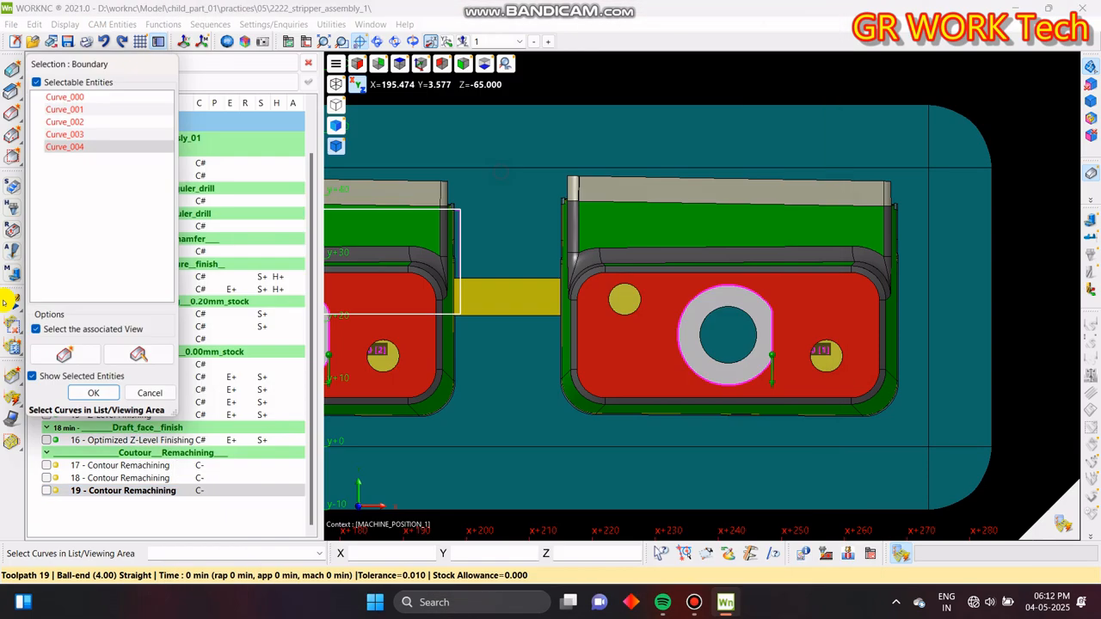
click(69, 358)
click(76, 90)
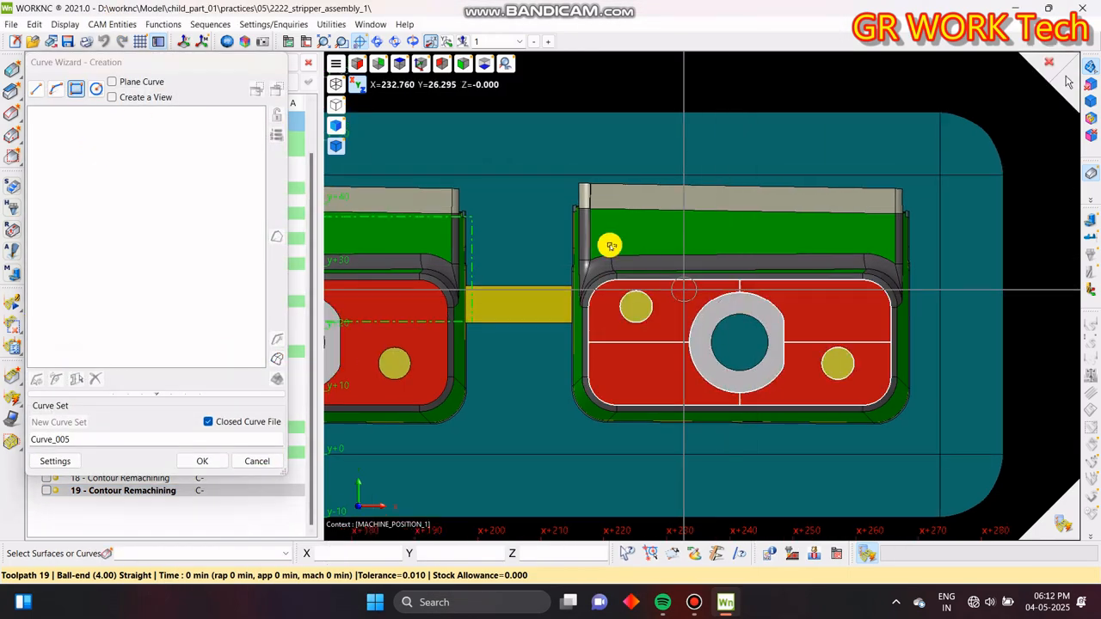
scroll(636, 263, up, 3)
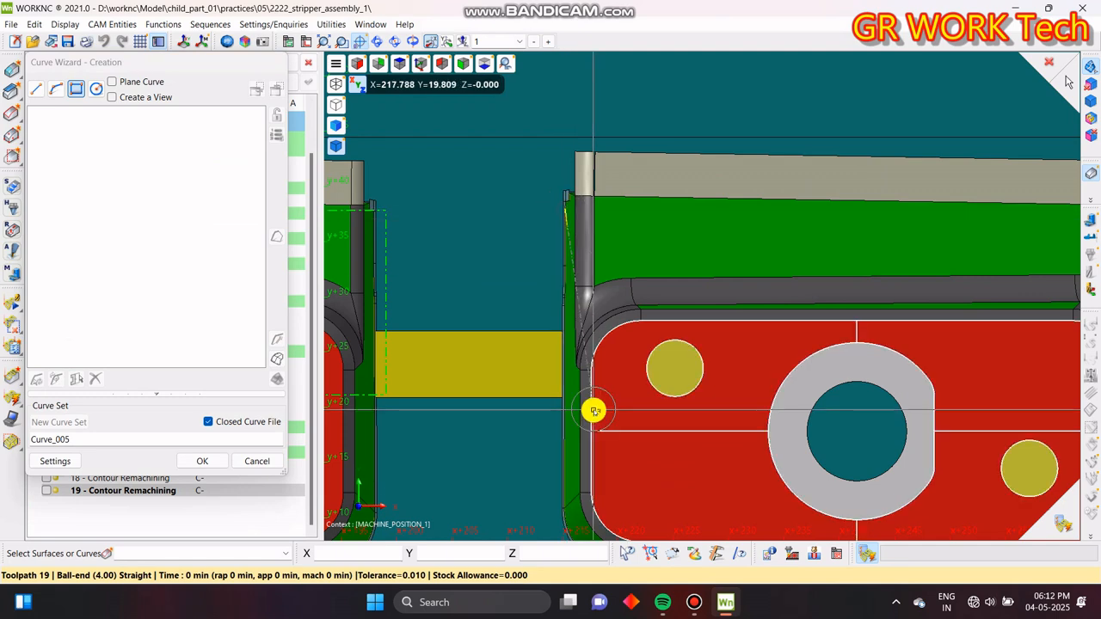
click(575, 402)
middle_drag(748, 400, 656, 376)
key(Escape)
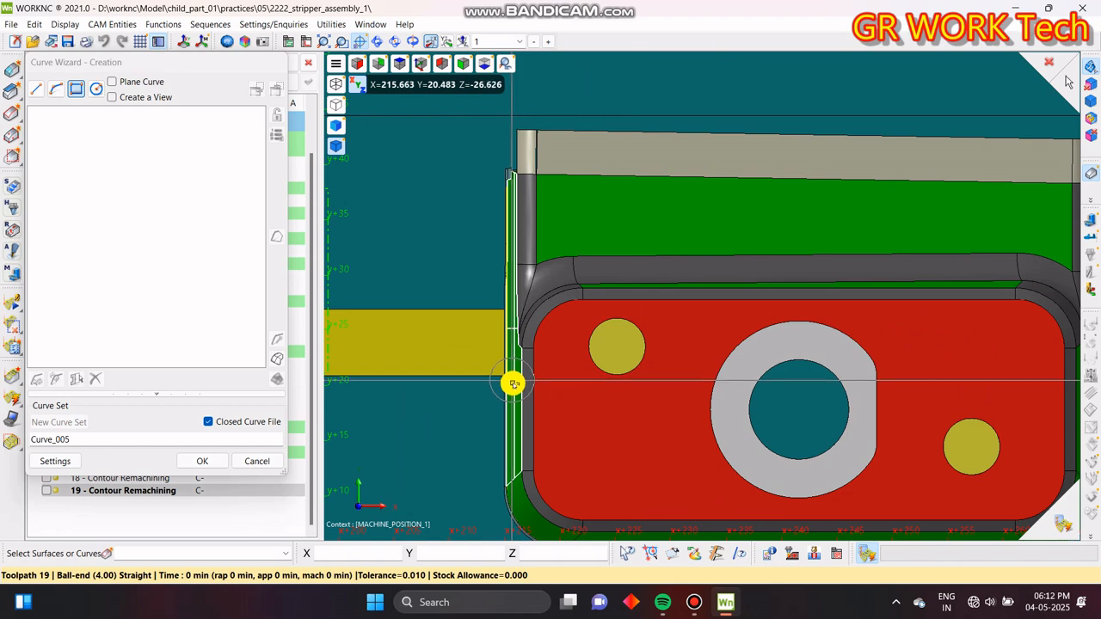
scroll(714, 395, down, 3)
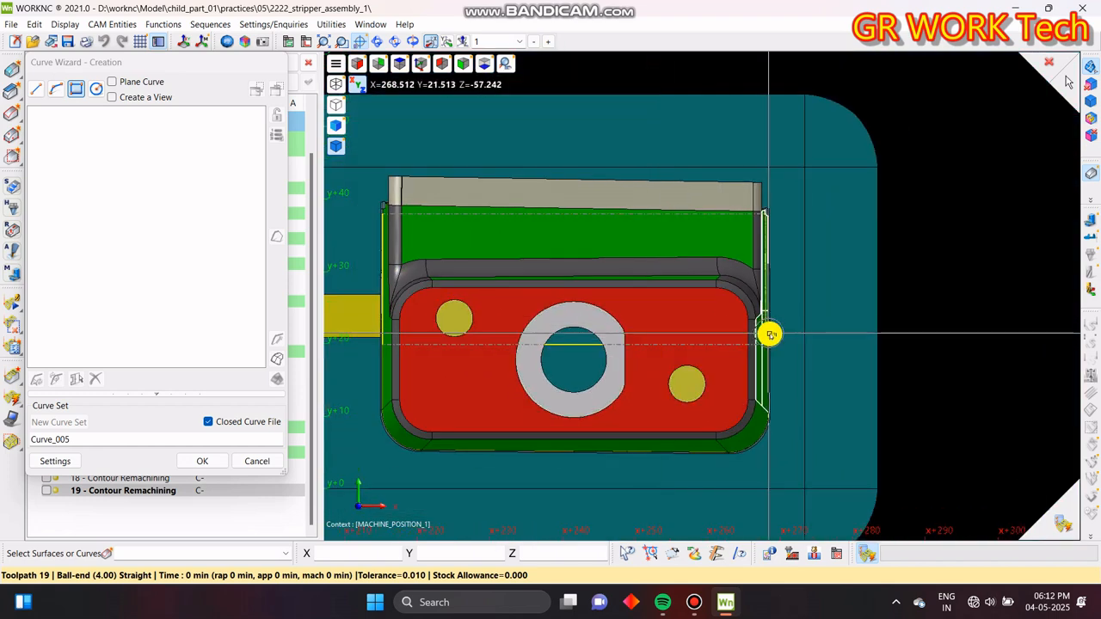
click(779, 337)
scroll(779, 337, down, 3)
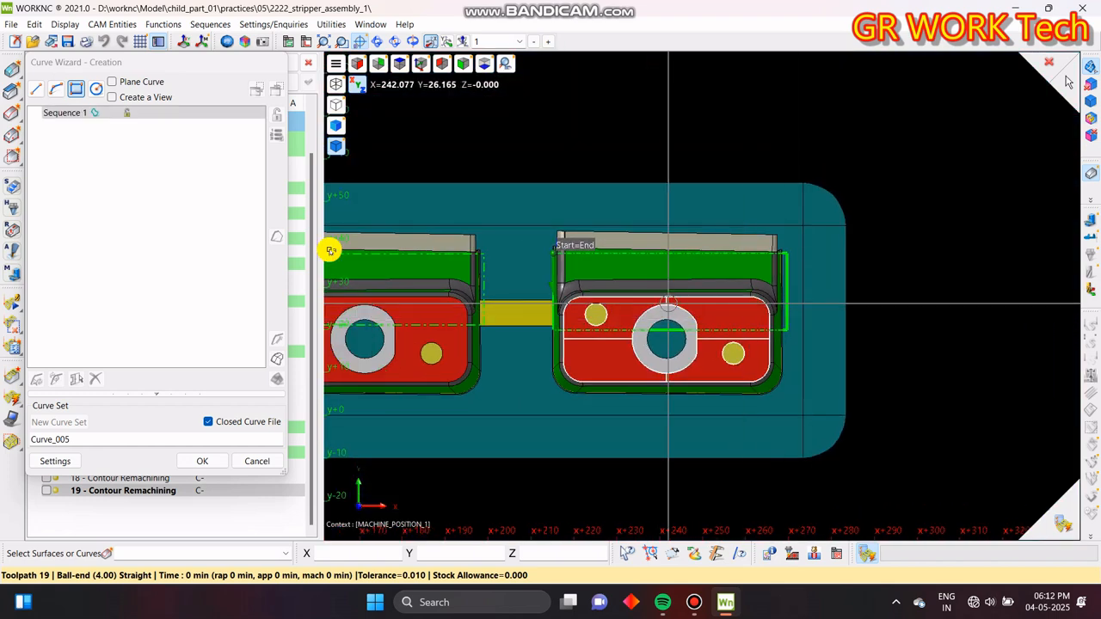
- Make the fourth block's boundary a plane curve and create its contour remachining toolpath
click(143, 82)
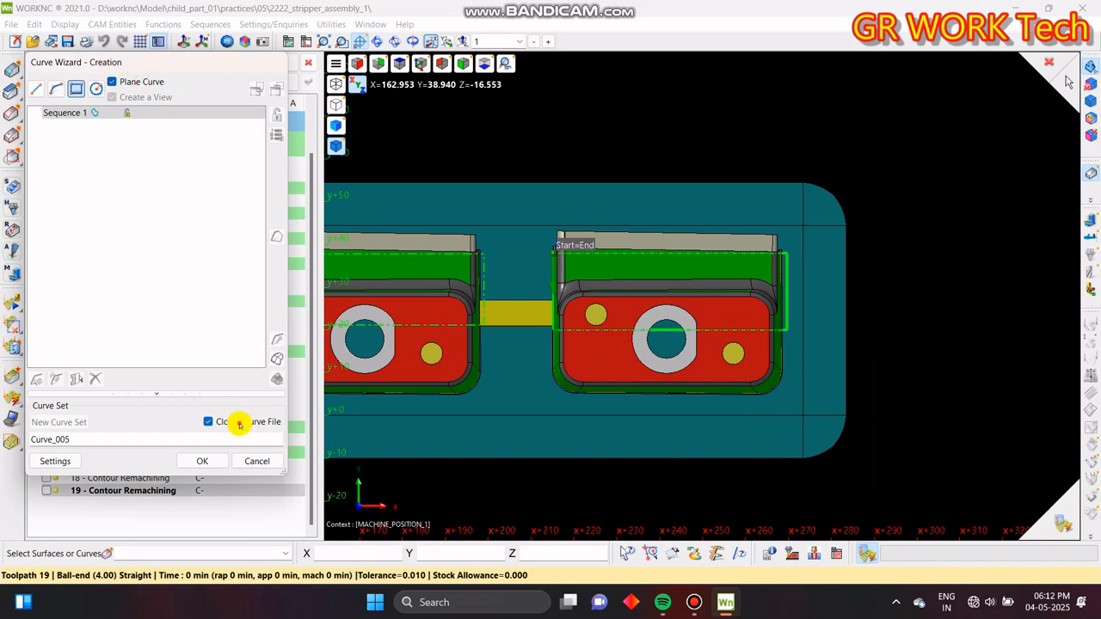
click(200, 460)
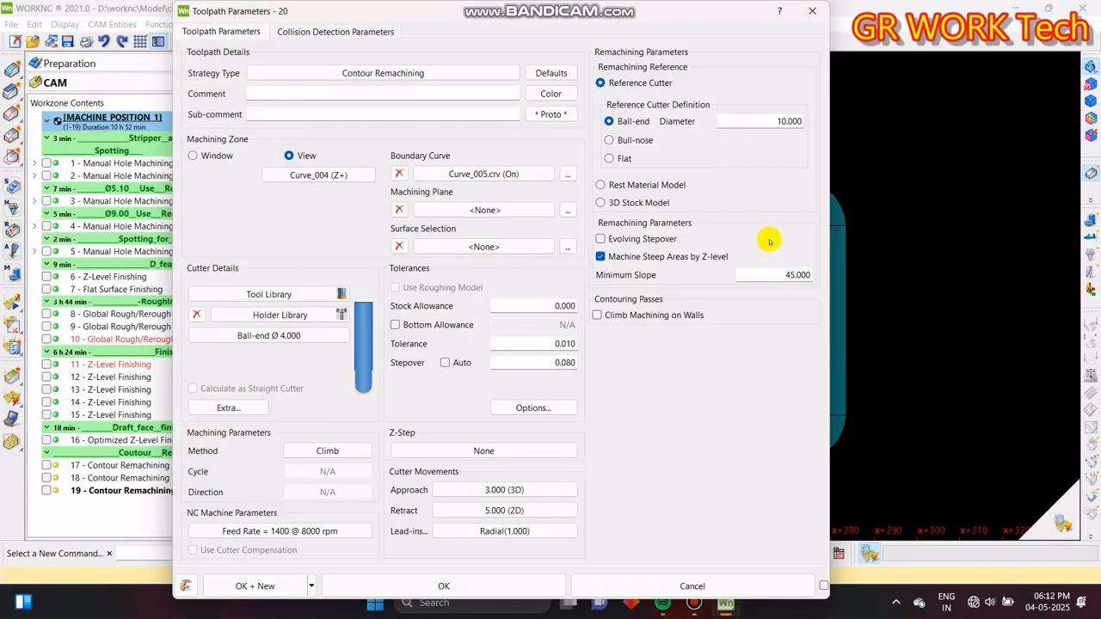
click(482, 593)
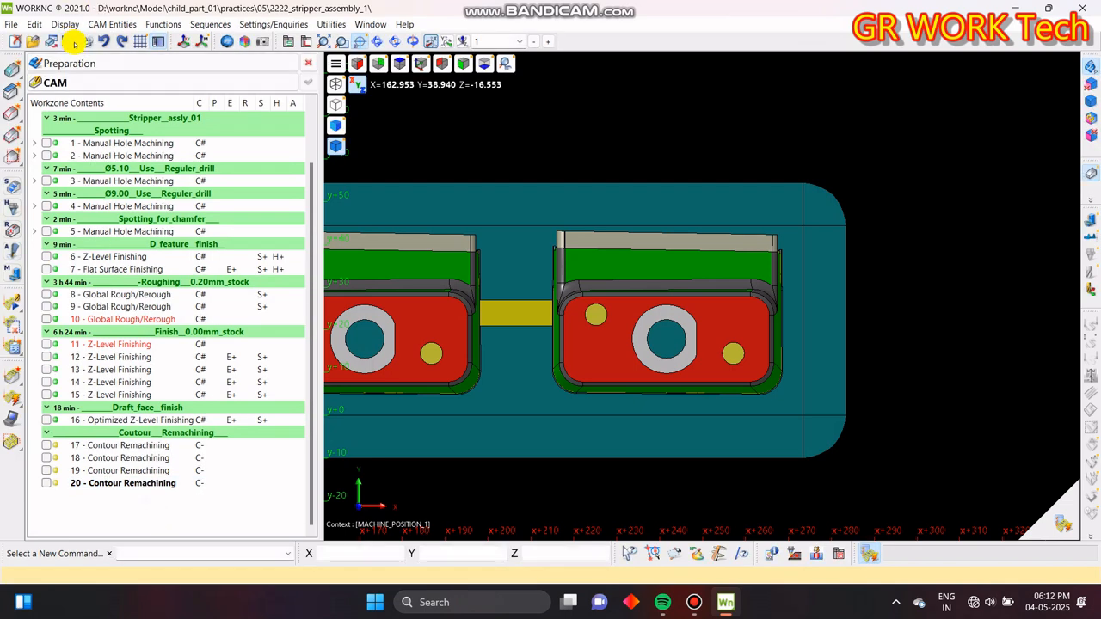
scroll(776, 324, down, 4)
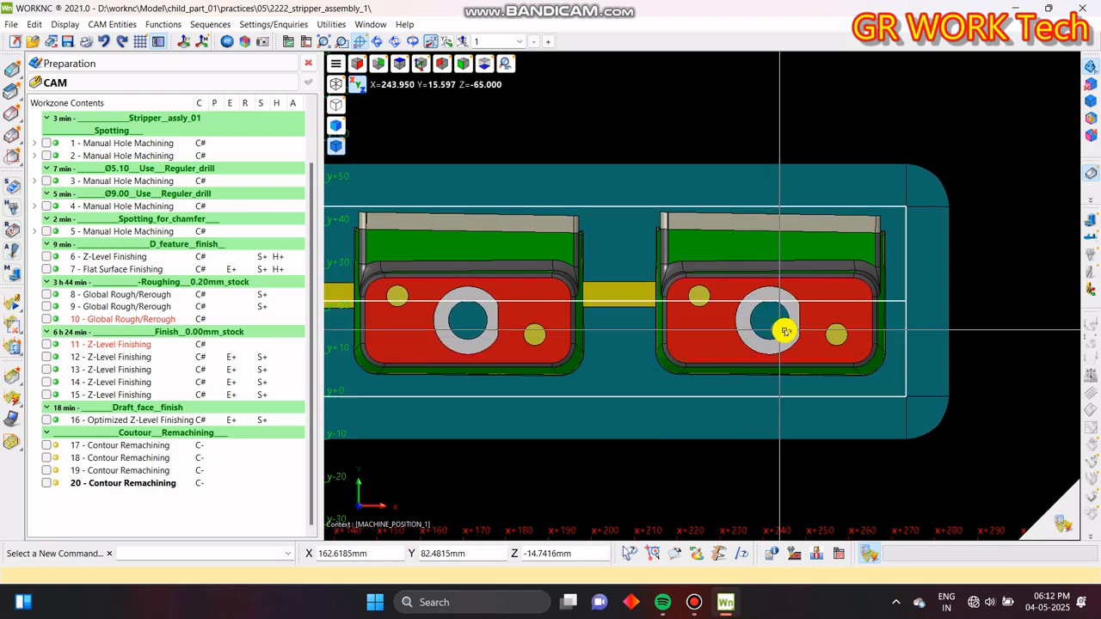
middle_drag(702, 381, 803, 386)
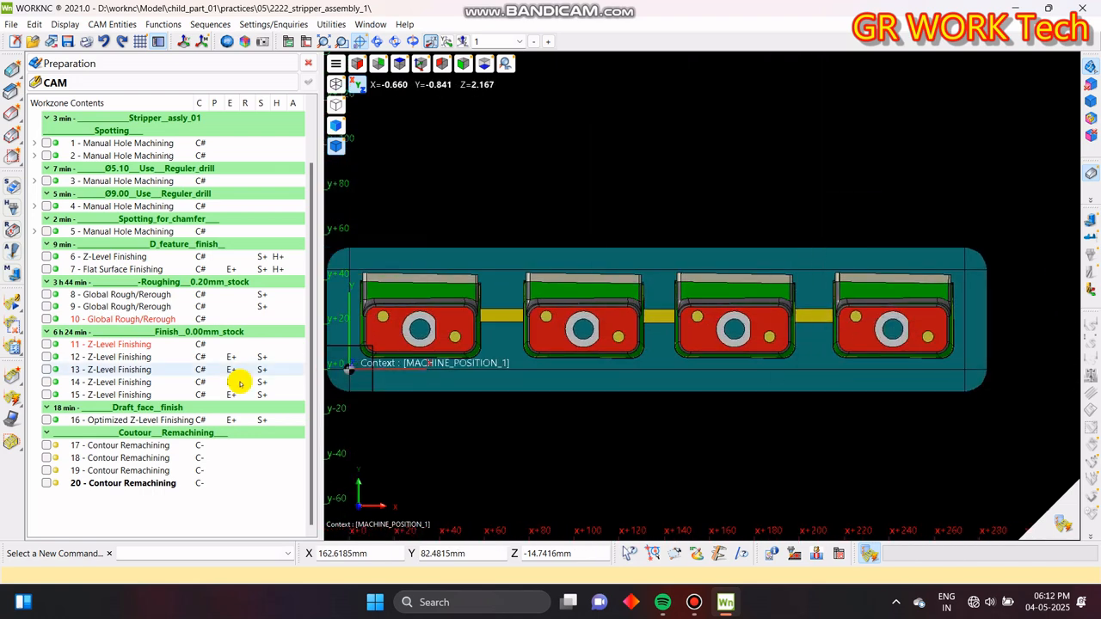
click(125, 445)
shift+click(147, 483)
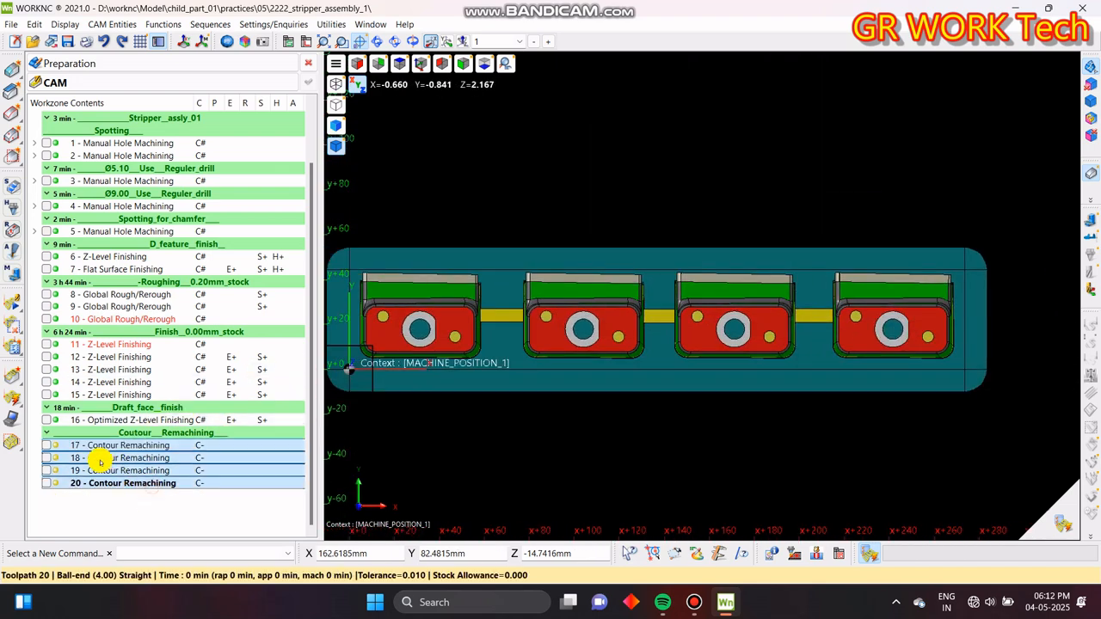
double_click(57, 448)
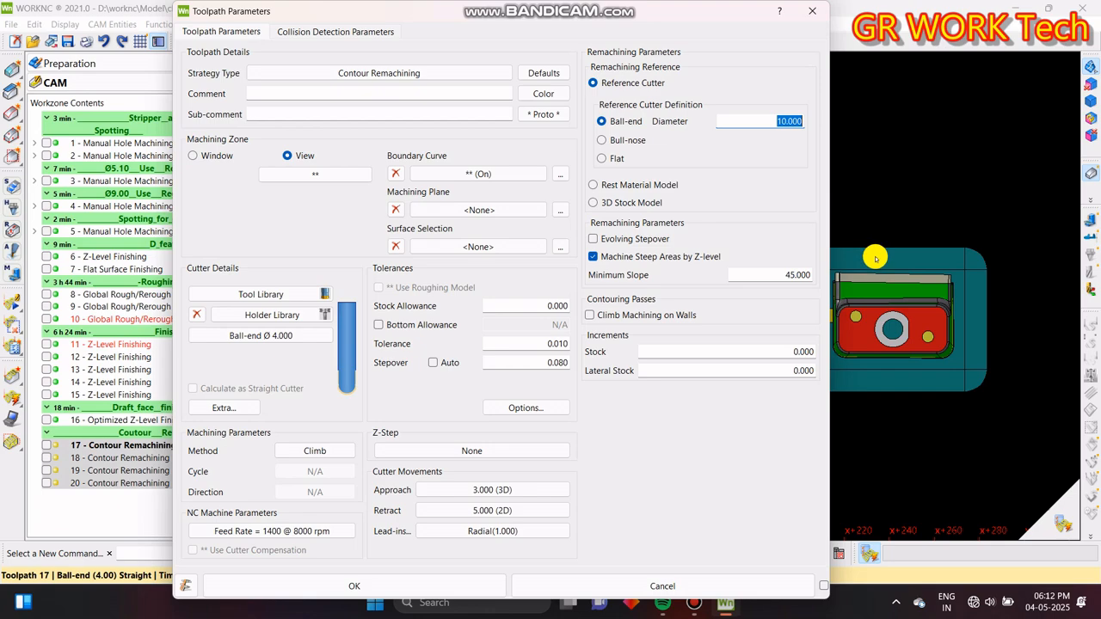
click(813, 13)
- Toggle the display of Z-level finishing toolpaths 12 and 15 and examine the upper fillet of the last block
middle_drag(920, 393, 742, 278)
scroll(742, 278, up, 2)
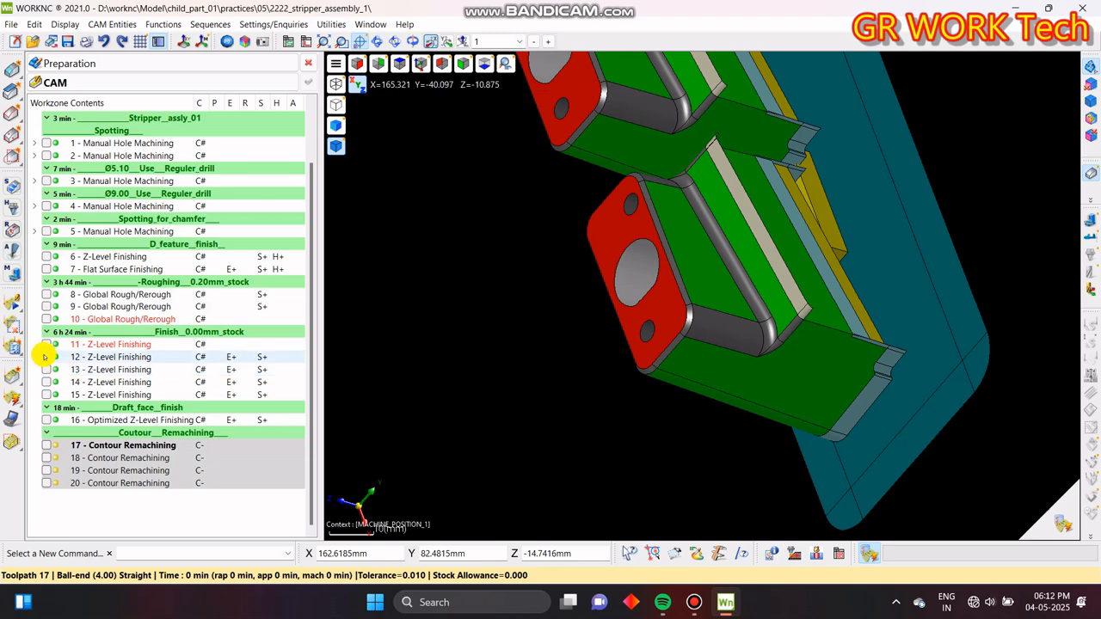
click(46, 357)
click(46, 358)
click(47, 395)
click(47, 395)
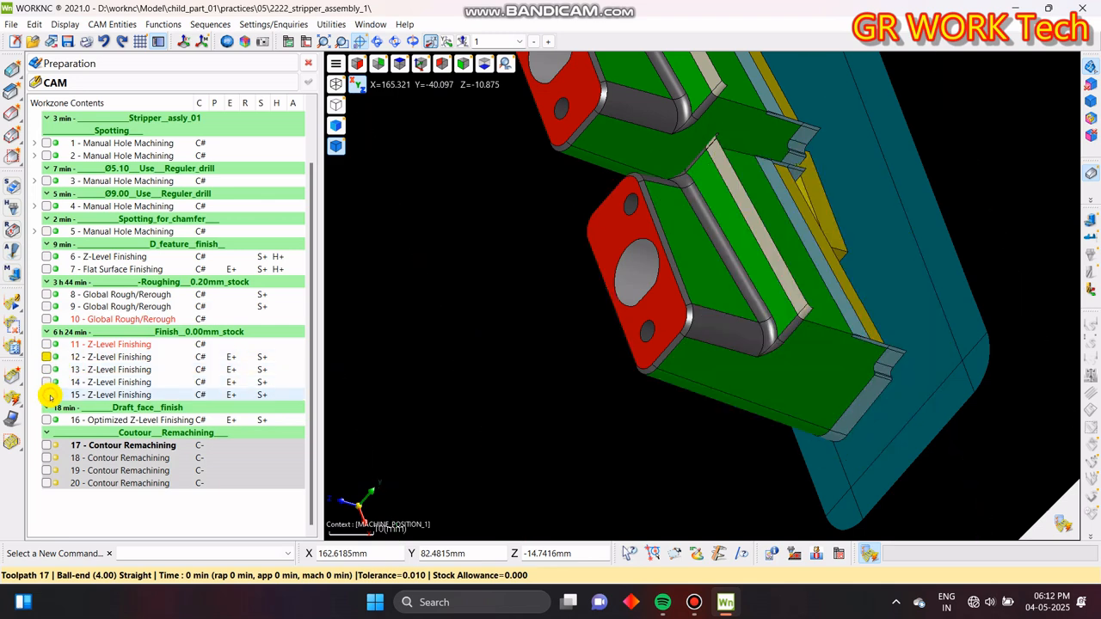
scroll(804, 381, up, 3)
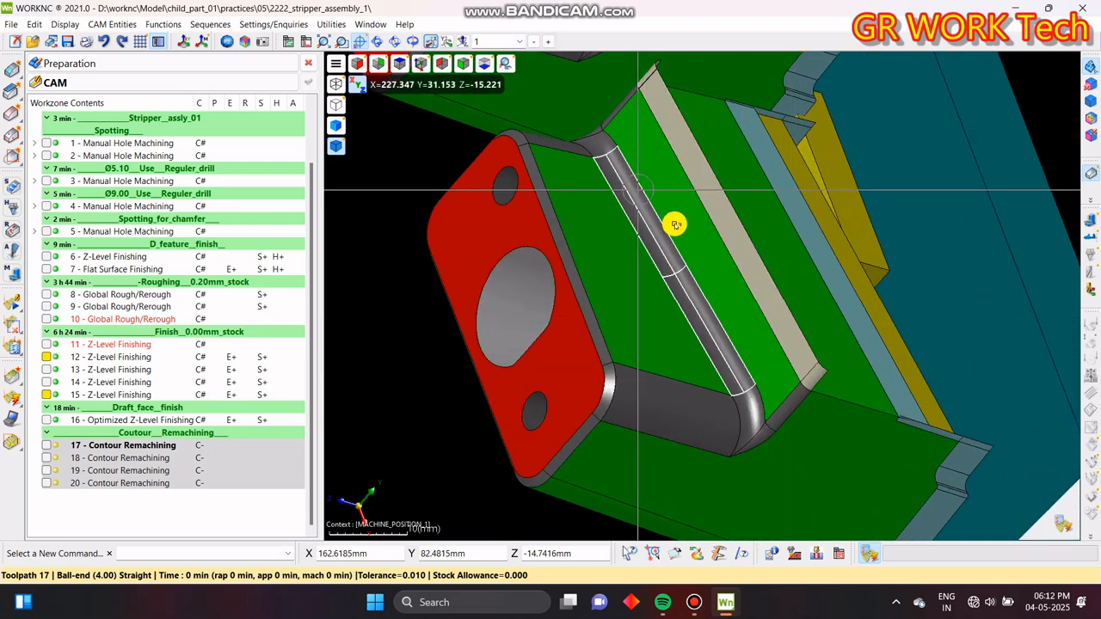
scroll(785, 352, up, 1)
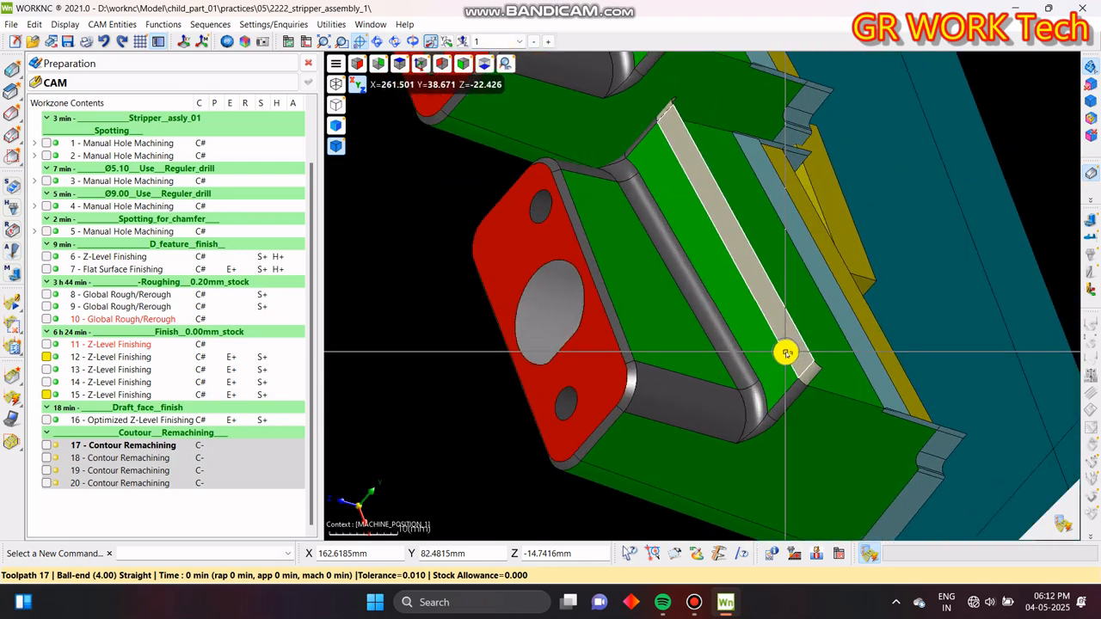
middle_drag(727, 298, 727, 336)
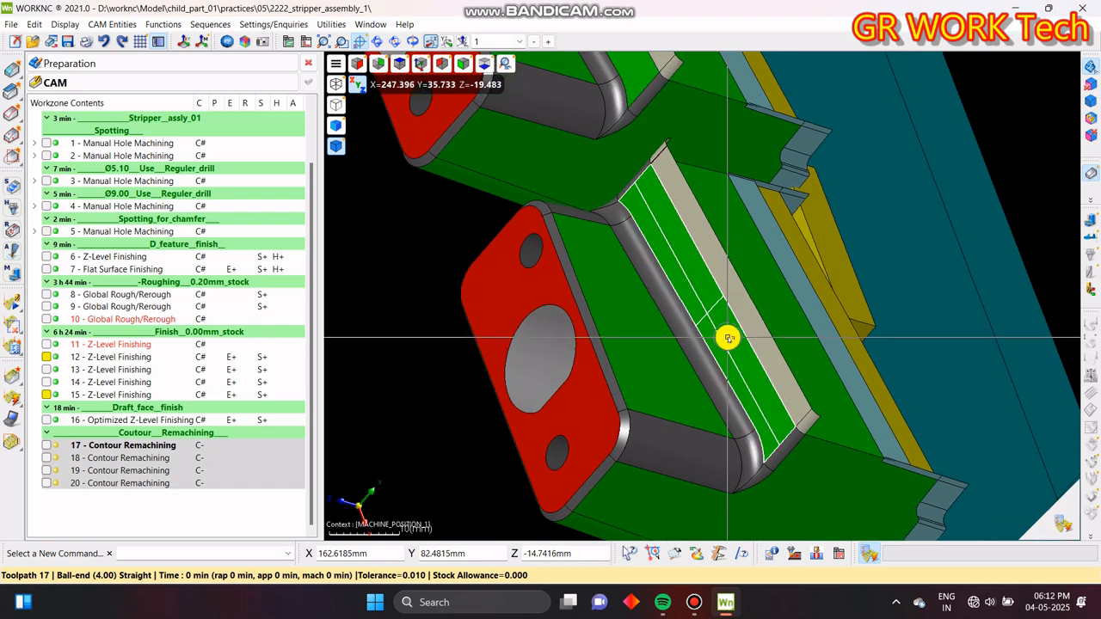
- Edit toolpaths 17 to 20 together, using a 13 mm ball-end reference cutter, evolving stepover without Z-level steep areas, and the Mixed method
key(F5)
scroll(825, 273, down, 2)
click(144, 522)
click(99, 447)
shift+click(96, 486)
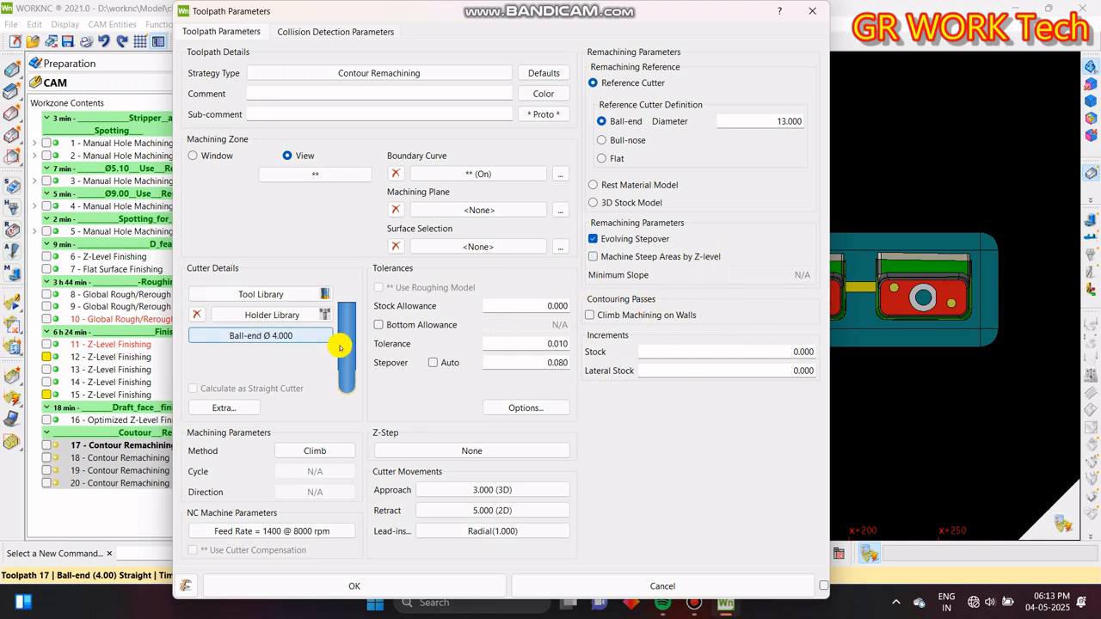
click(315, 447)
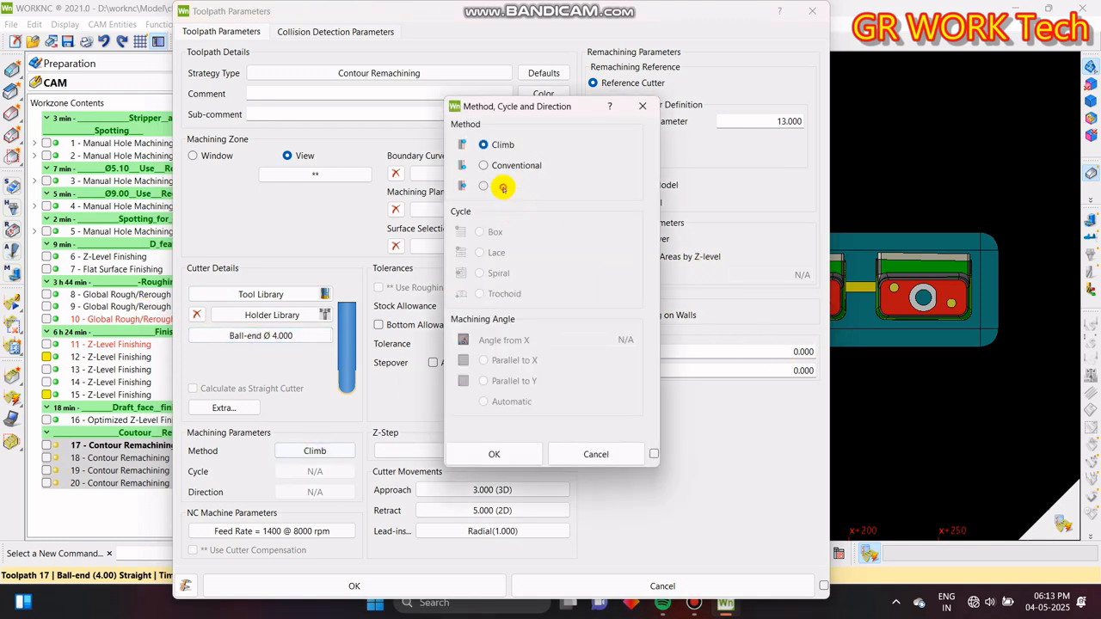
click(497, 454)
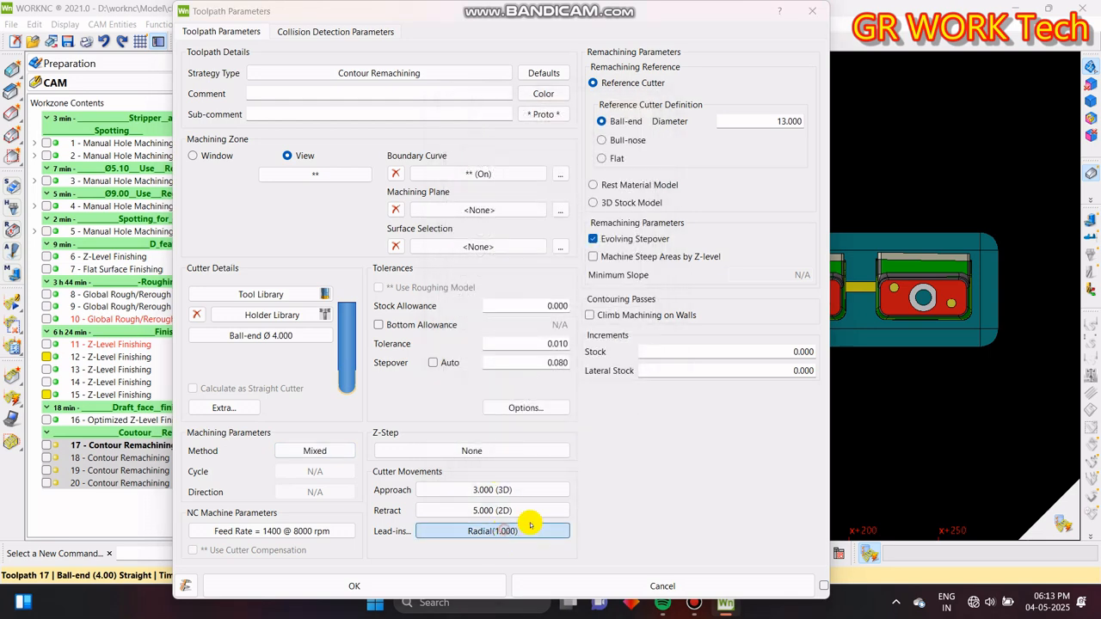
- Set the lead-ins to Vertical, apply the shared parameters and start calculating toolpaths 17 to 20
click(506, 528)
click(377, 236)
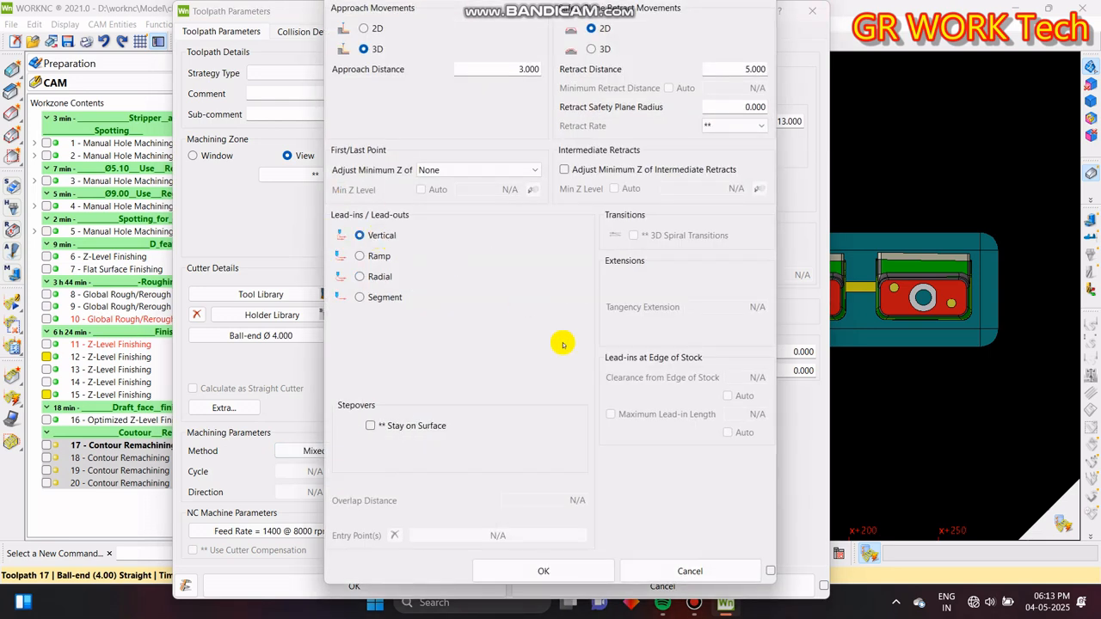
click(532, 566)
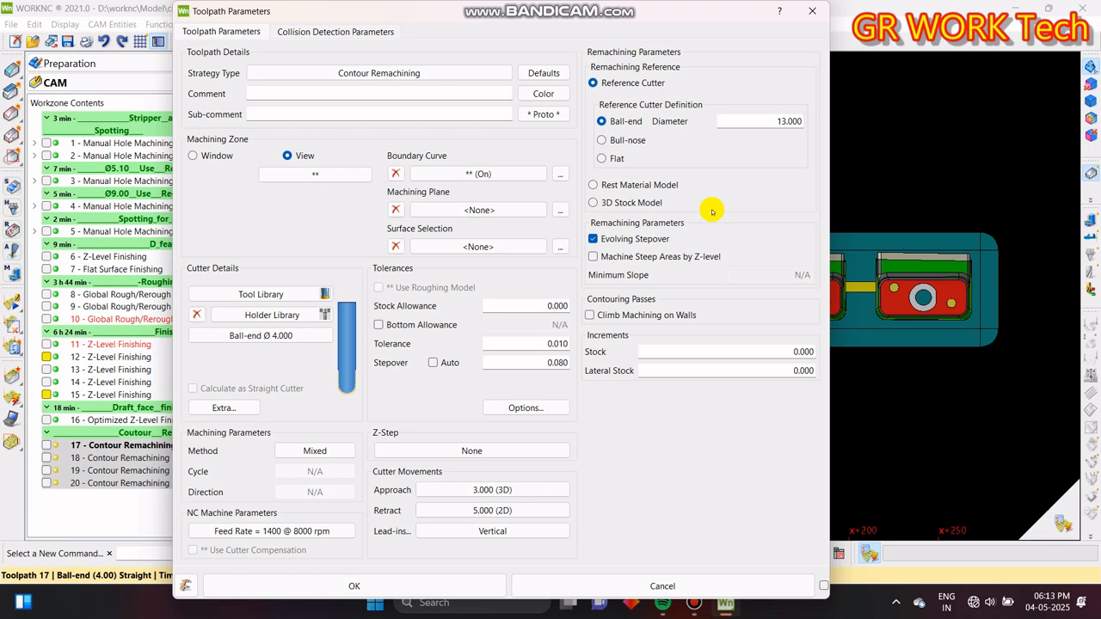
click(430, 590)
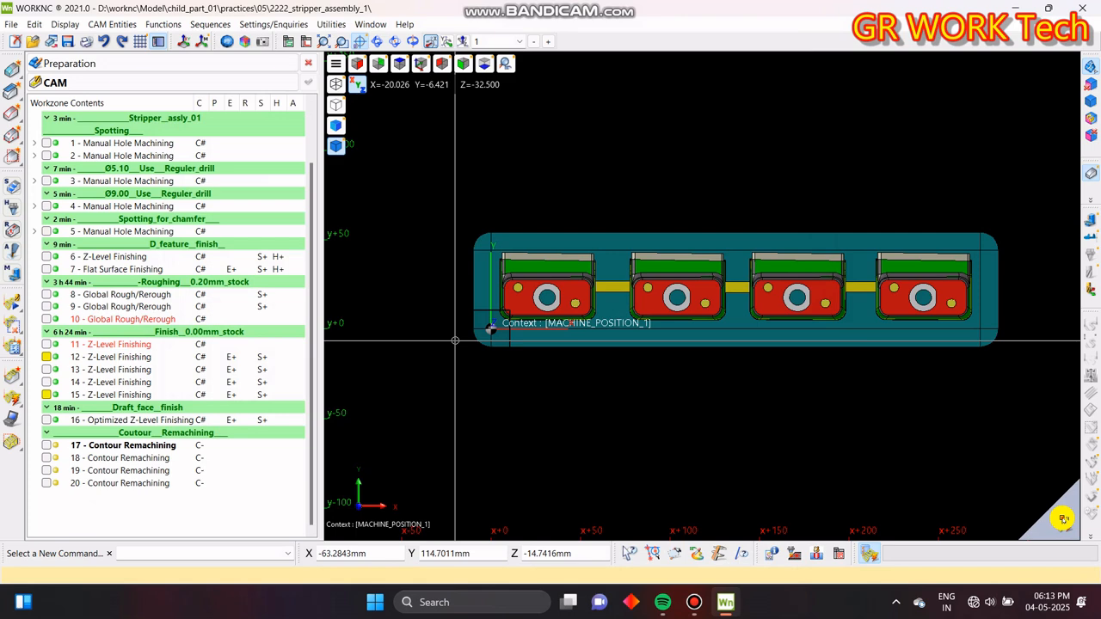
click(465, 502)
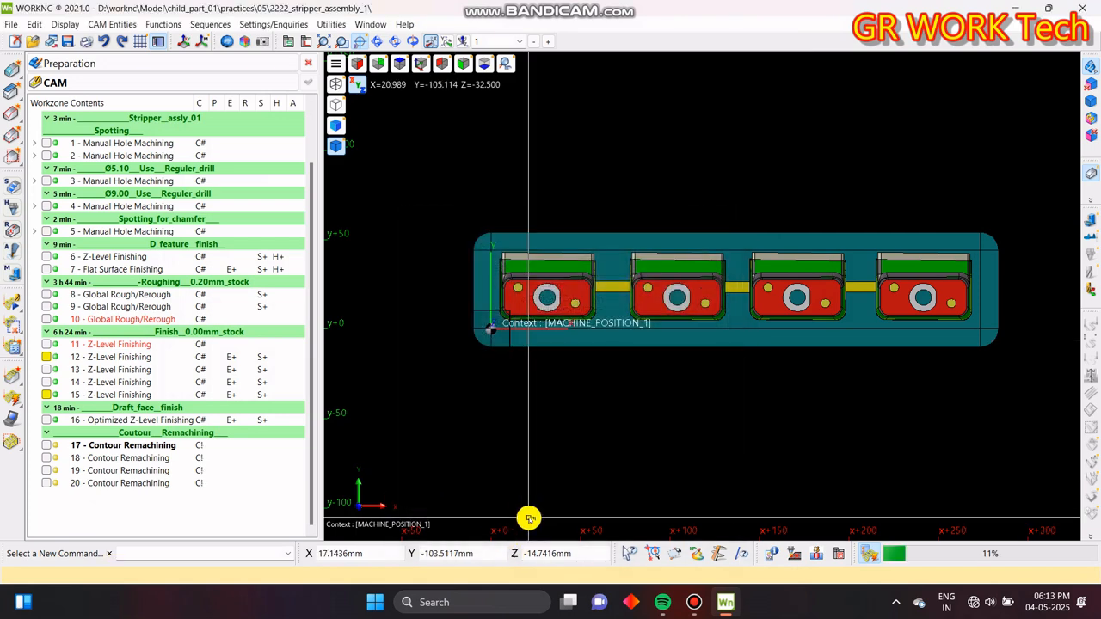
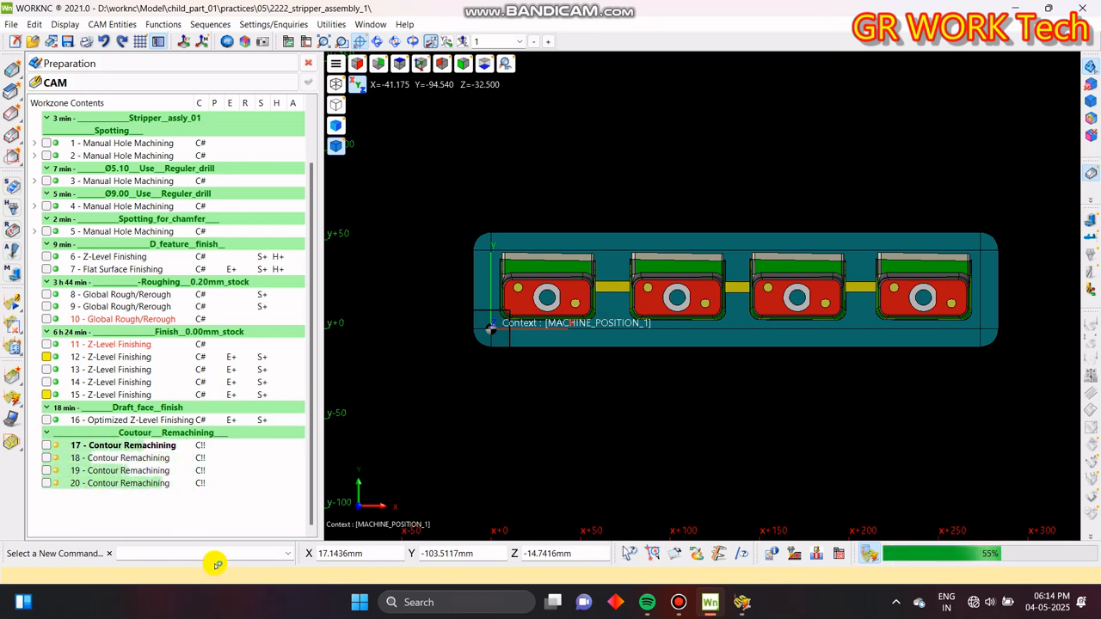
click(740, 601)
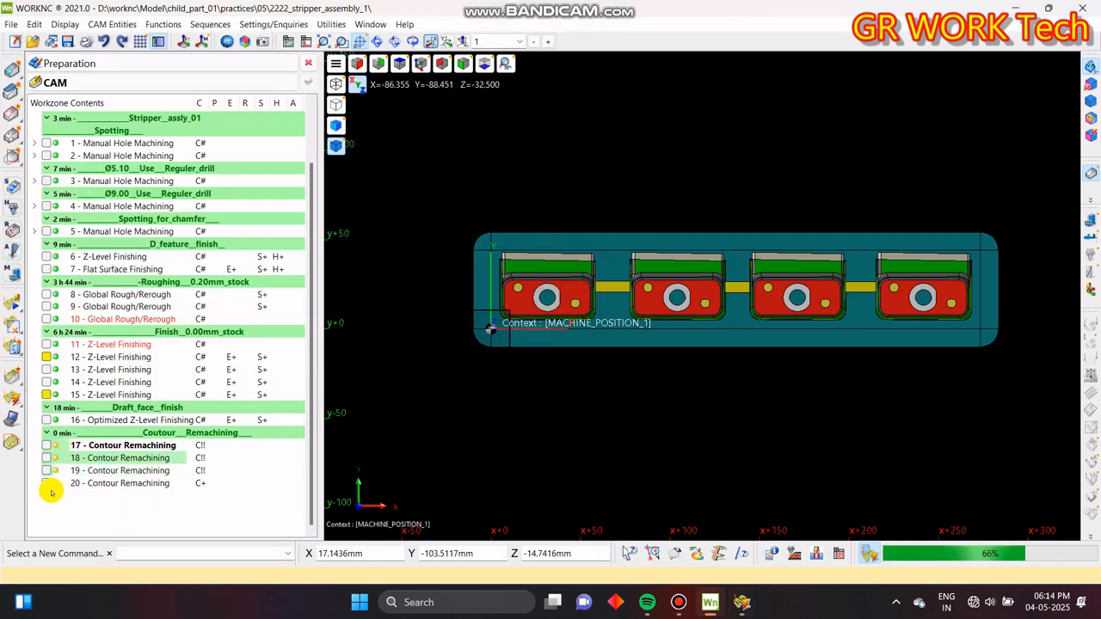
- Display toolpath 20 on the model and examine where its passes run relative to the blocks
click(121, 484)
scroll(796, 319, up, 6)
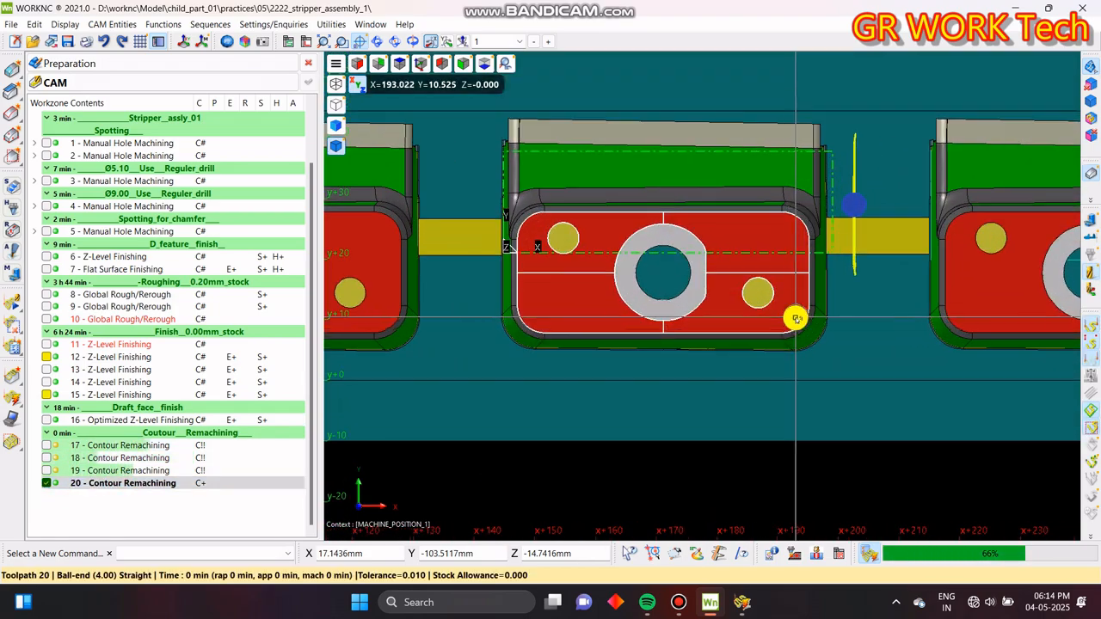
middle_drag(810, 347, 763, 337)
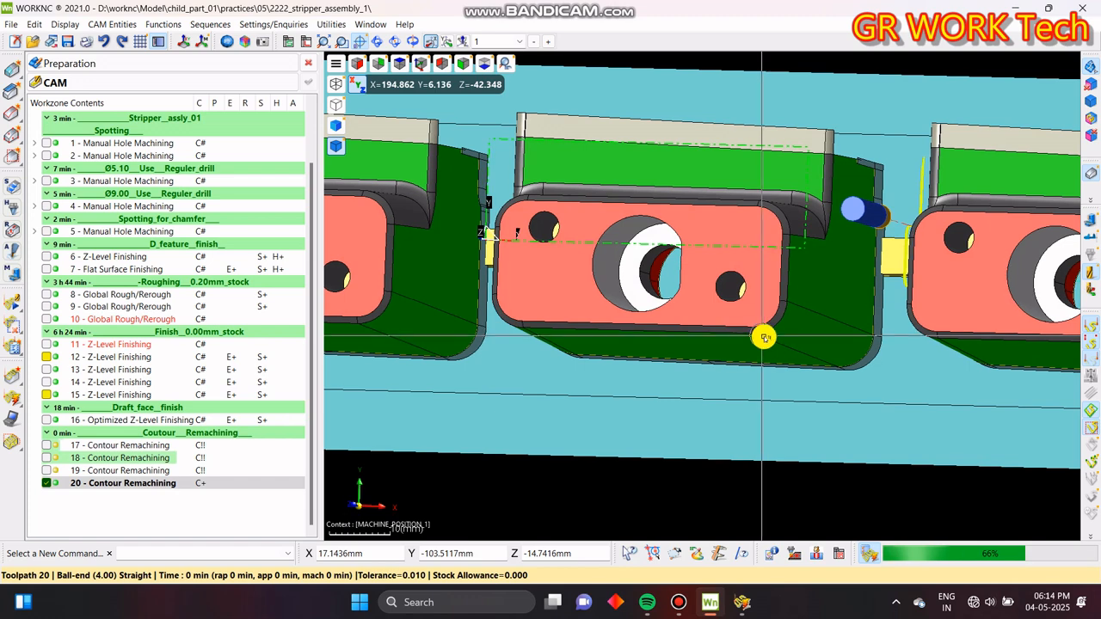
key(F5)
scroll(770, 339, up, 4)
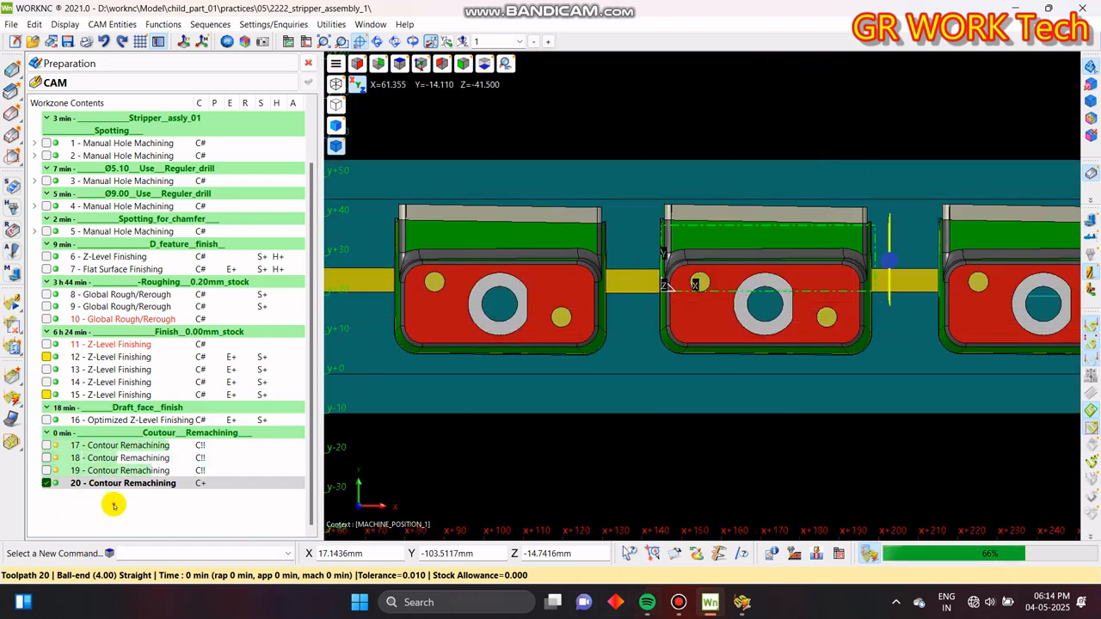
- Display toolpath 17 and examine its passes along the first block's upper fillet and corners
click(740, 605)
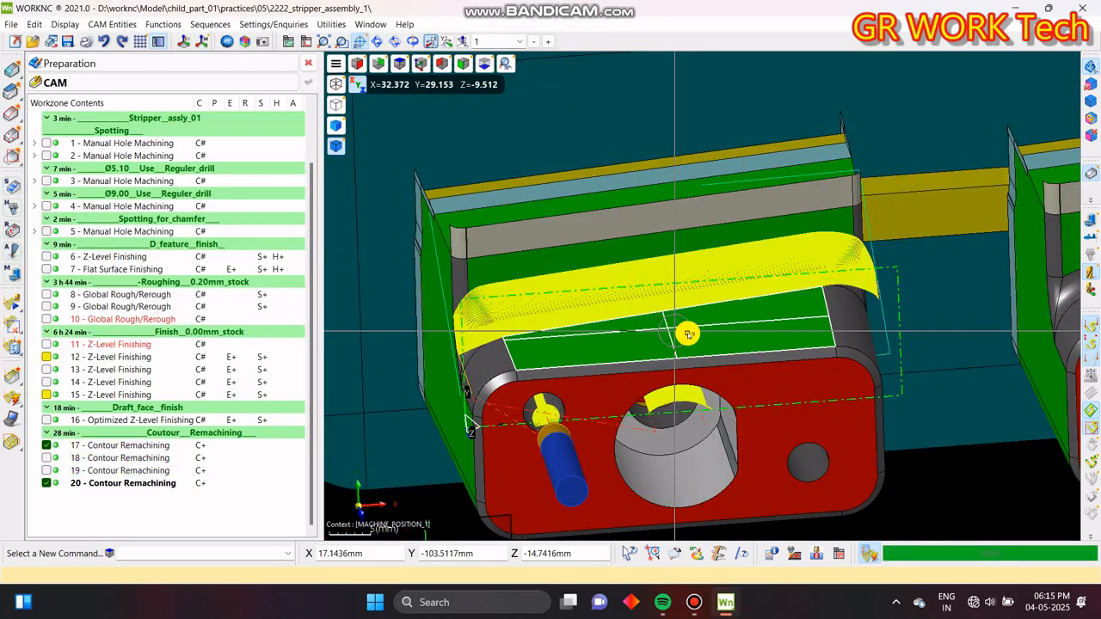
middle_drag(724, 356, 721, 310)
scroll(479, 276, up, 5)
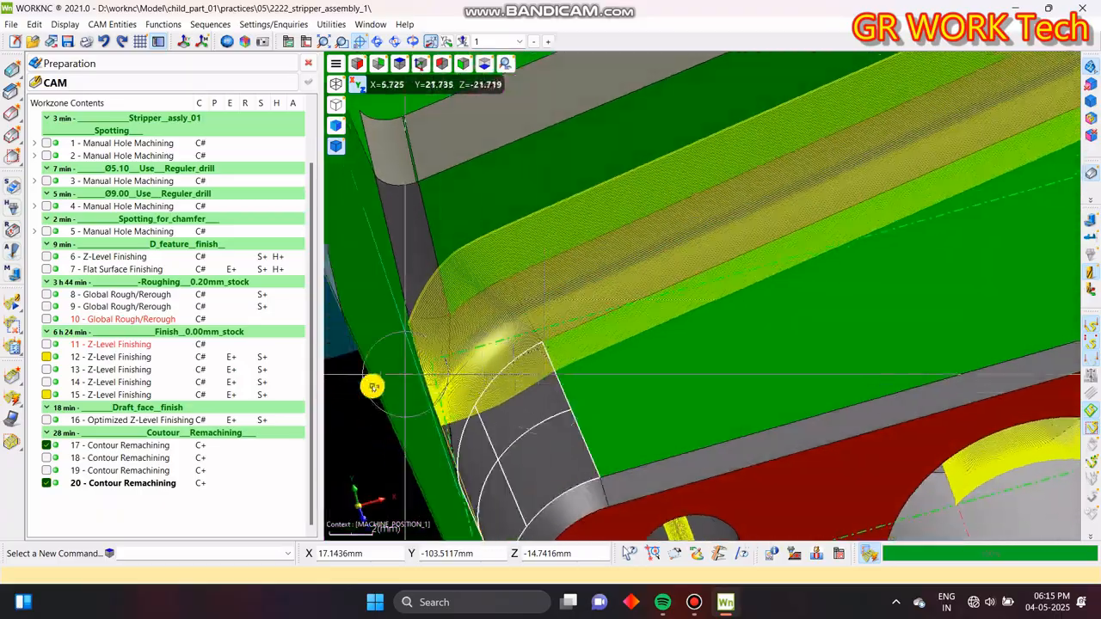
scroll(373, 387, down, 5)
middle_drag(525, 351, 435, 330)
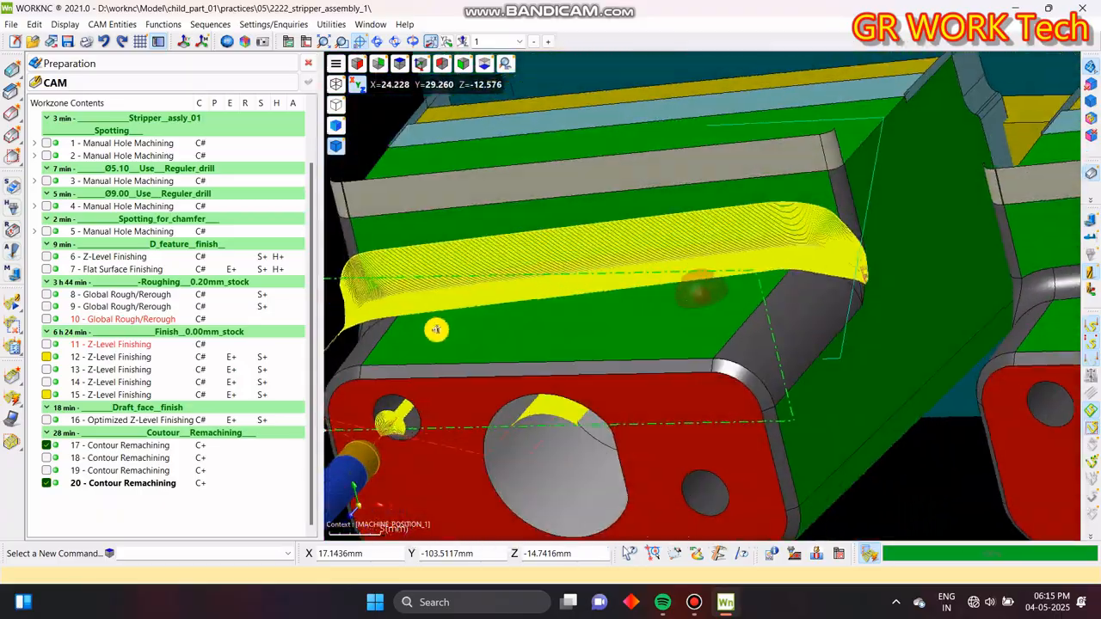
- Examine toolpath 17's passes along the first block's upper fillet and over its holes, with the part both shown and hidden
scroll(699, 245, up, 5)
mouse_move(872, 298)
middle_down()
mouse_move(768, 358)
mouse_move(865, 304)
mouse_move(659, 344)
mouse_move(829, 301)
mouse_move(916, 321)
mouse_move(764, 312)
middle_up()
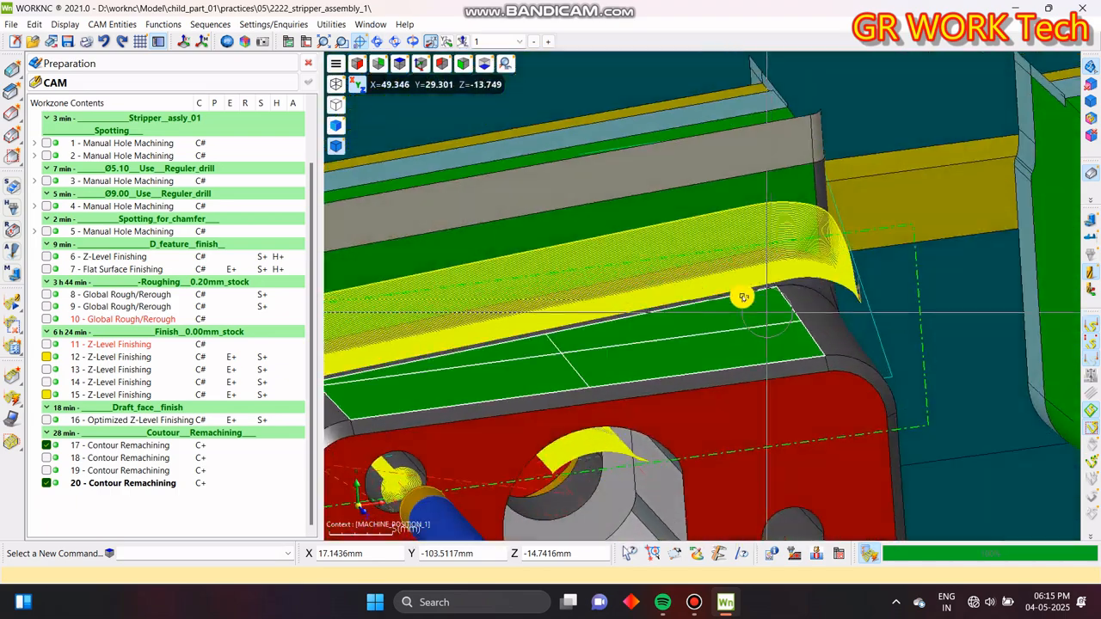
scroll(821, 240, down, 5)
key(z)
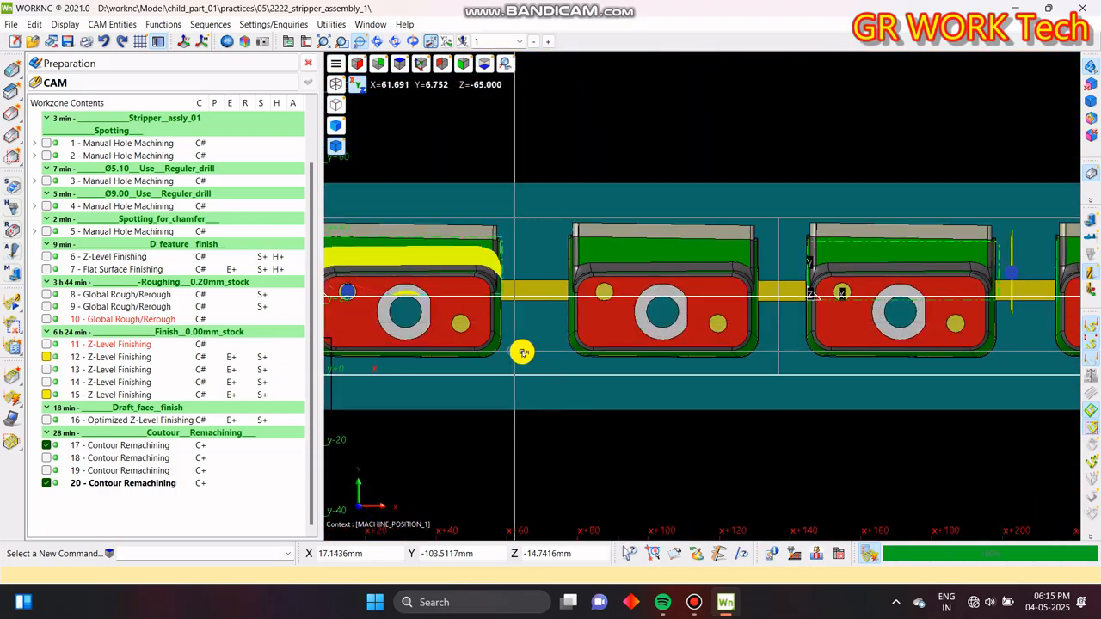
scroll(709, 345, up, 3)
click(1090, 173)
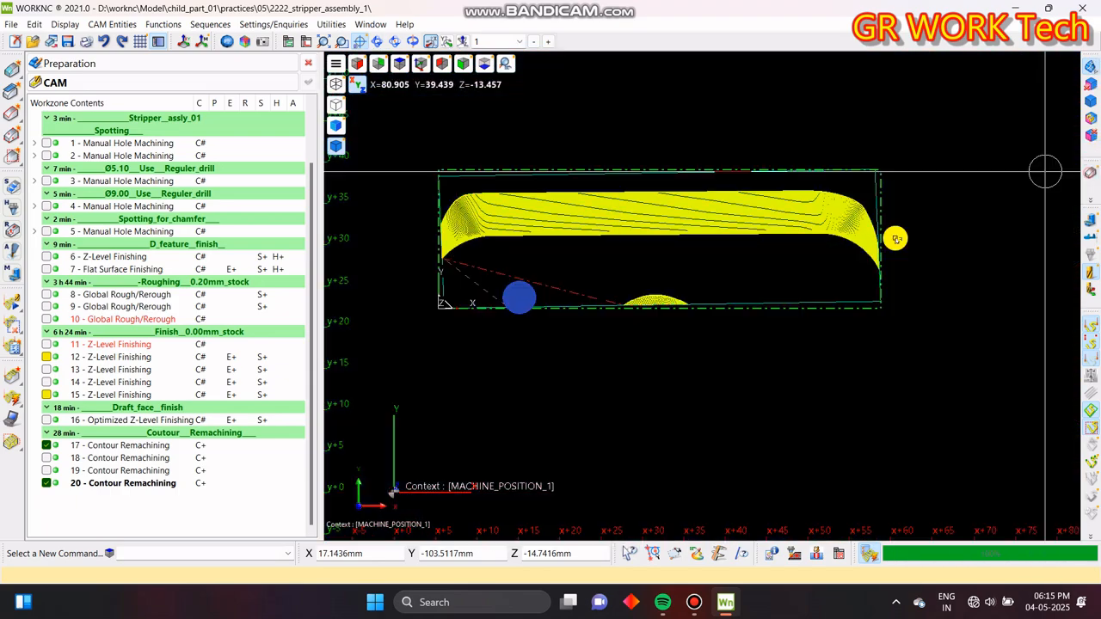
click(1093, 174)
scroll(554, 311, up, 3)
mouse_move(581, 330)
middle_down()
mouse_move(644, 362)
mouse_move(589, 325)
middle_up()
scroll(588, 325, down, 3)
middle_drag(662, 375, 702, 388)
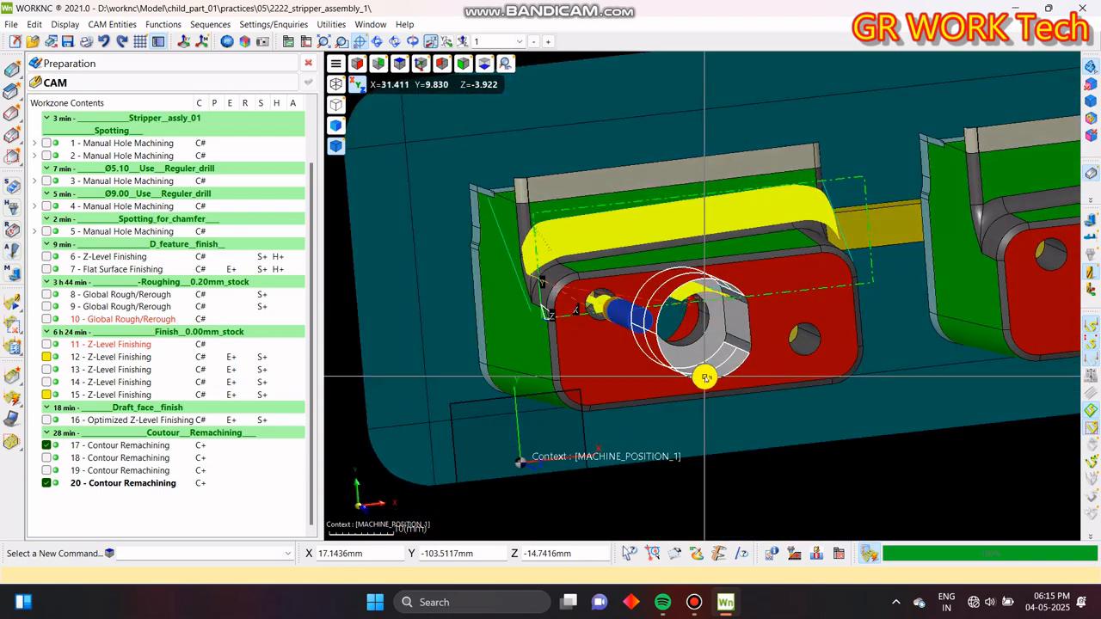
key(t)
middle_drag(707, 327, 710, 378)
scroll(547, 345, up, 8)
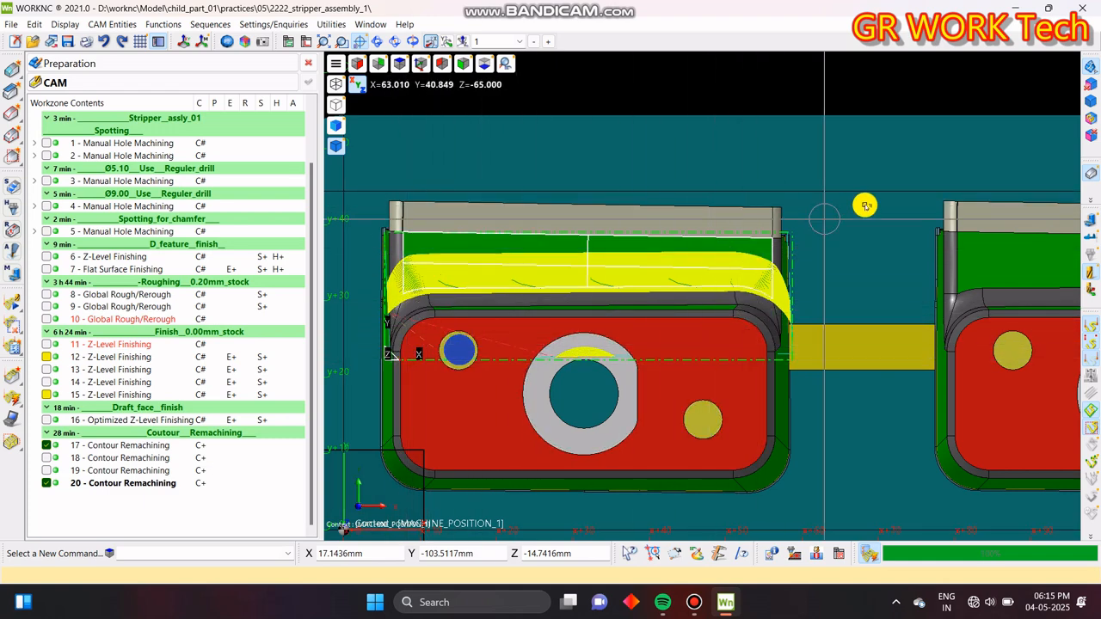
- Hide the part and toolpath 20, and remove the passes over the first block's holes from toolpath 17 using a polygon selection
click(1091, 172)
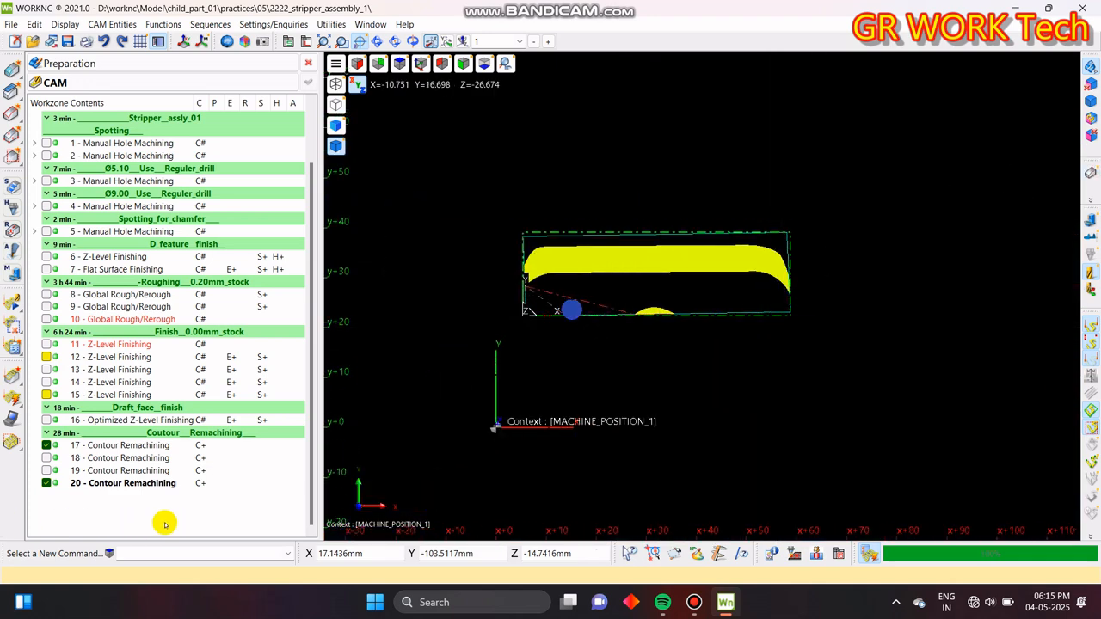
click(47, 484)
click(106, 444)
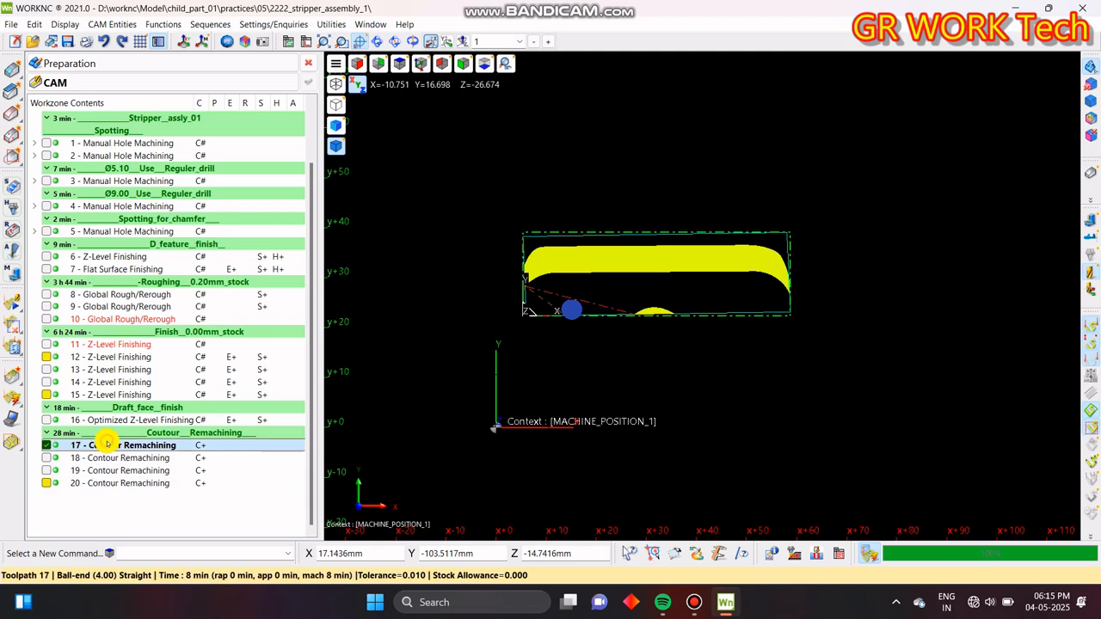
click(13, 330)
click(168, 262)
scroll(570, 311, up, 3)
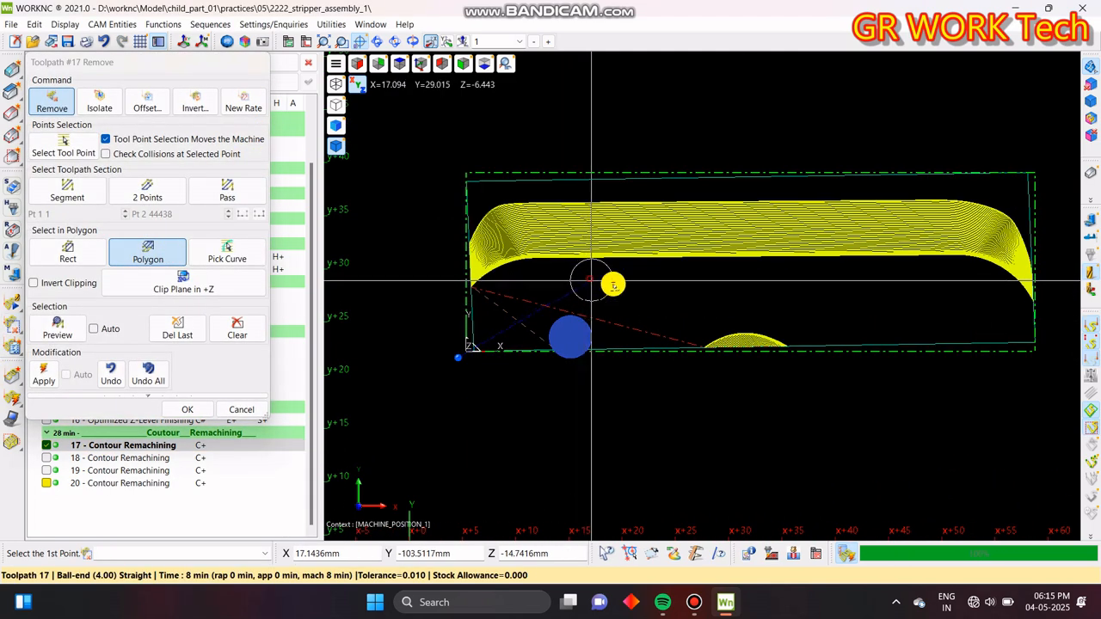
scroll(632, 325, down, 3)
middle_drag(654, 341, 619, 356)
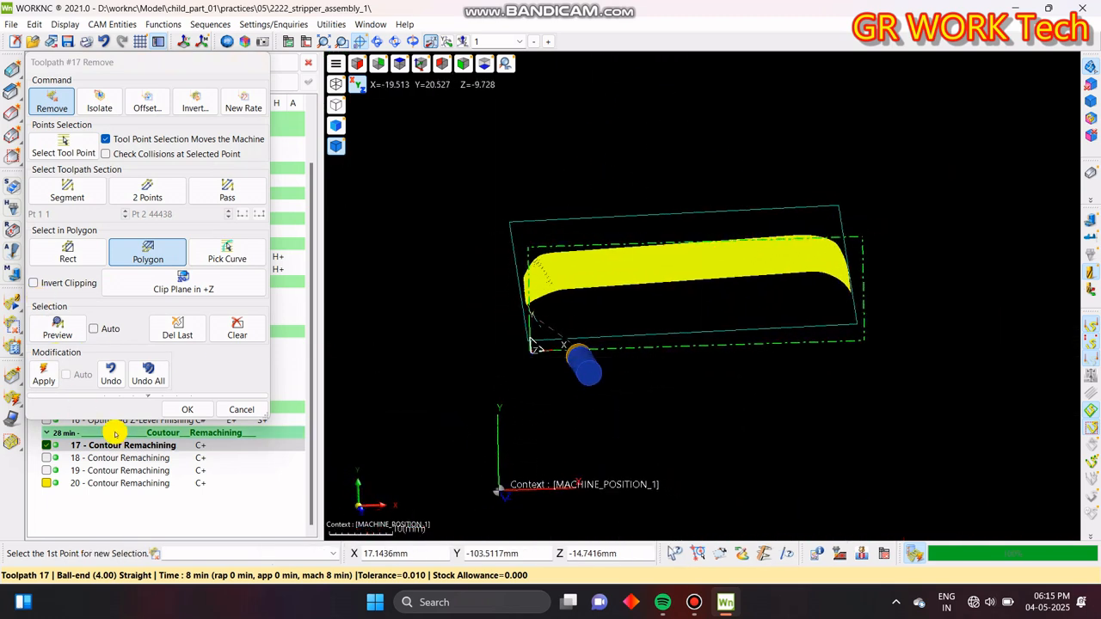
click(139, 396)
click(137, 396)
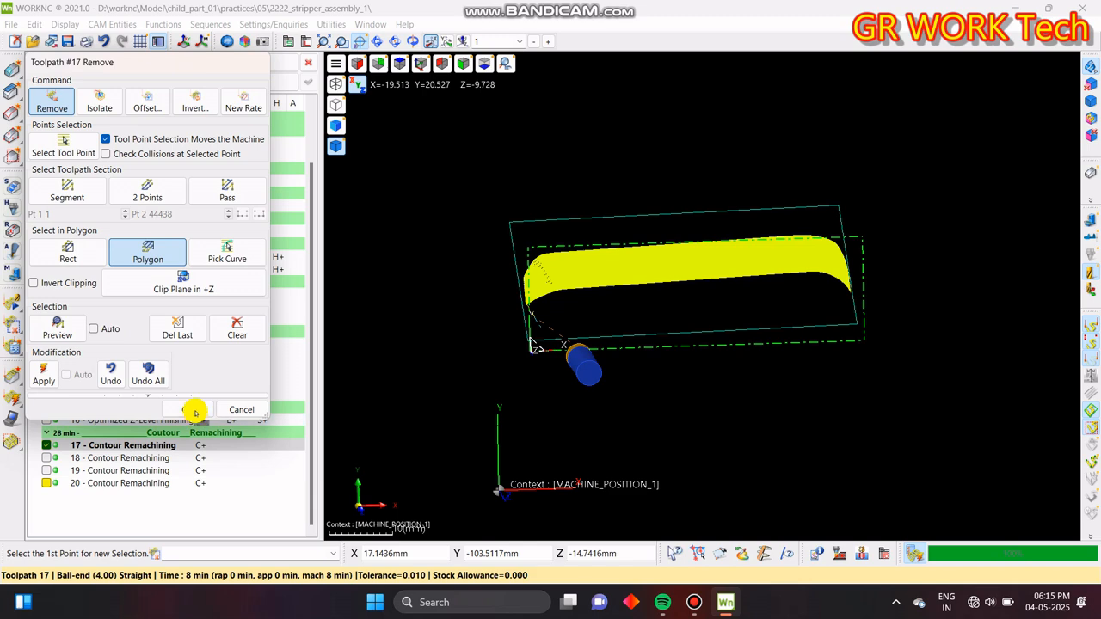
click(213, 409)
- Display toolpath 18 with the part and examine its passes on the second block's fillet and holes
click(111, 458)
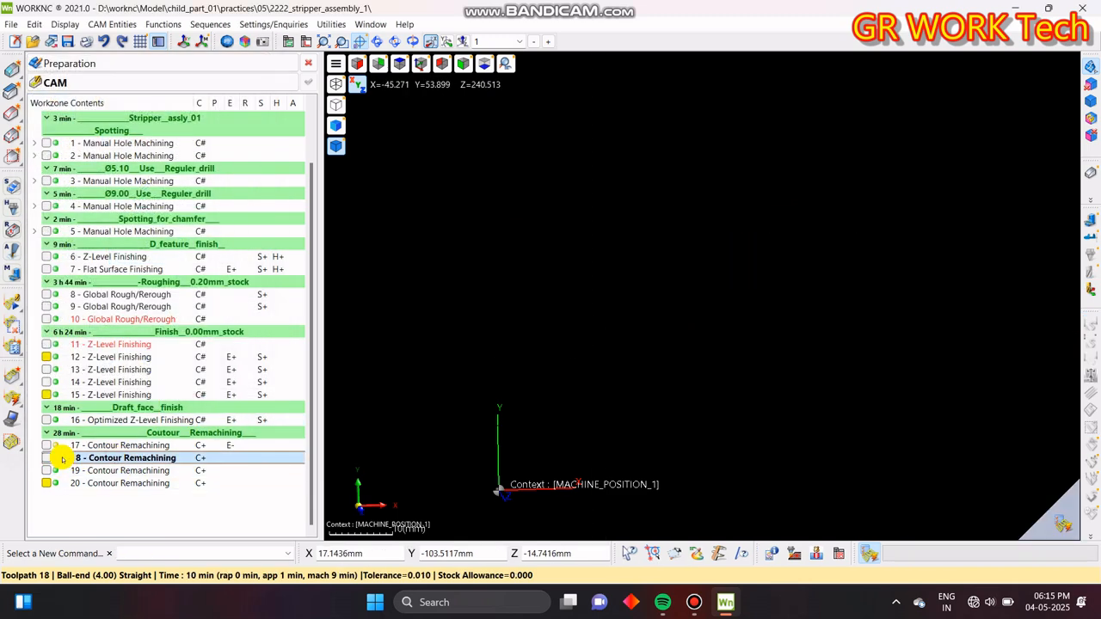
middle_drag(804, 365, 698, 389)
key(z)
middle_drag(786, 323, 1073, 230)
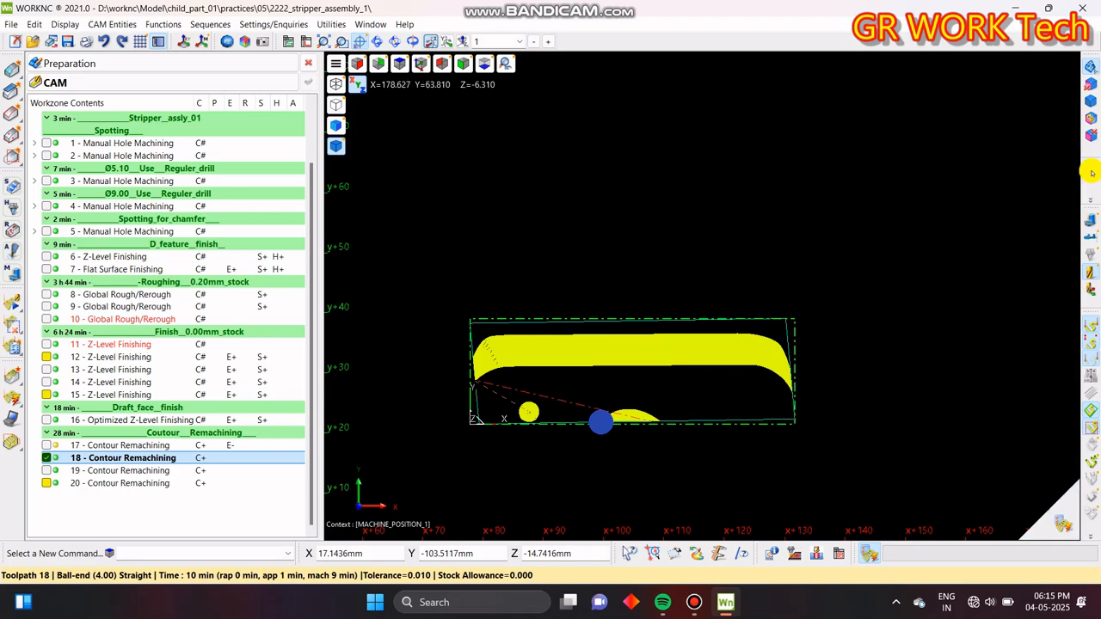
click(1091, 172)
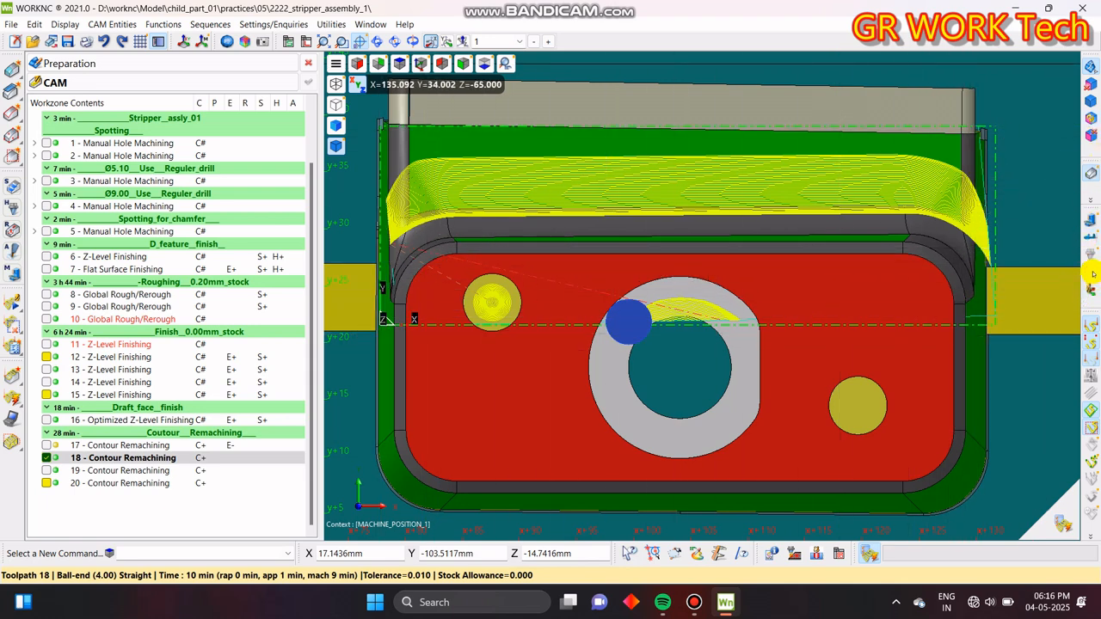
- Hide the part and remove the passes over the second block's holes from toolpath 18 with a rectangular selection
click(1079, 168)
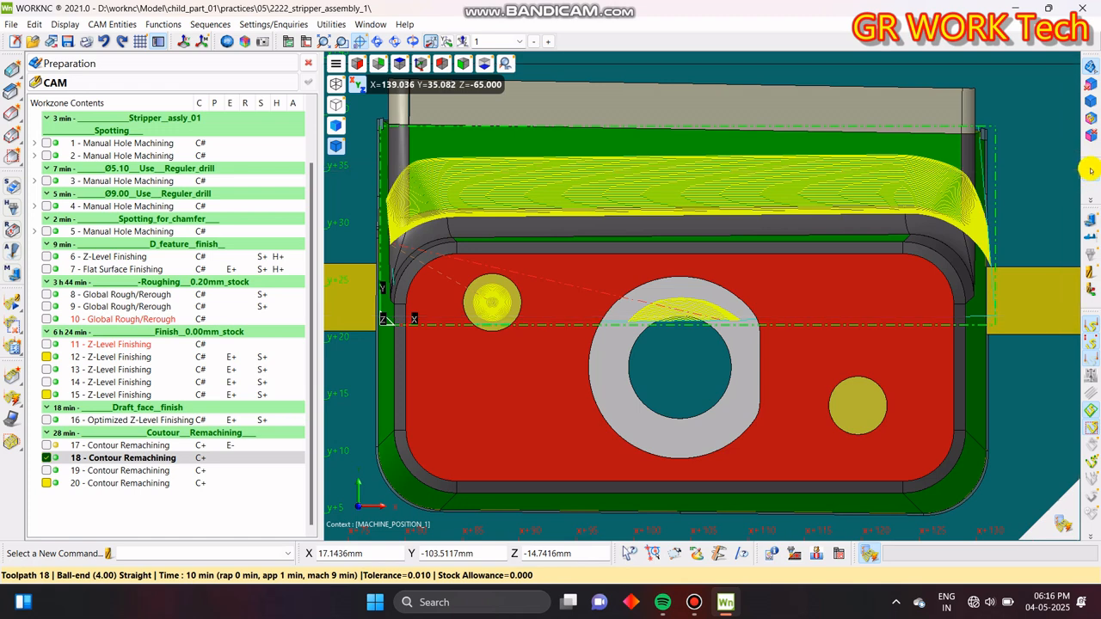
click(8, 323)
click(68, 251)
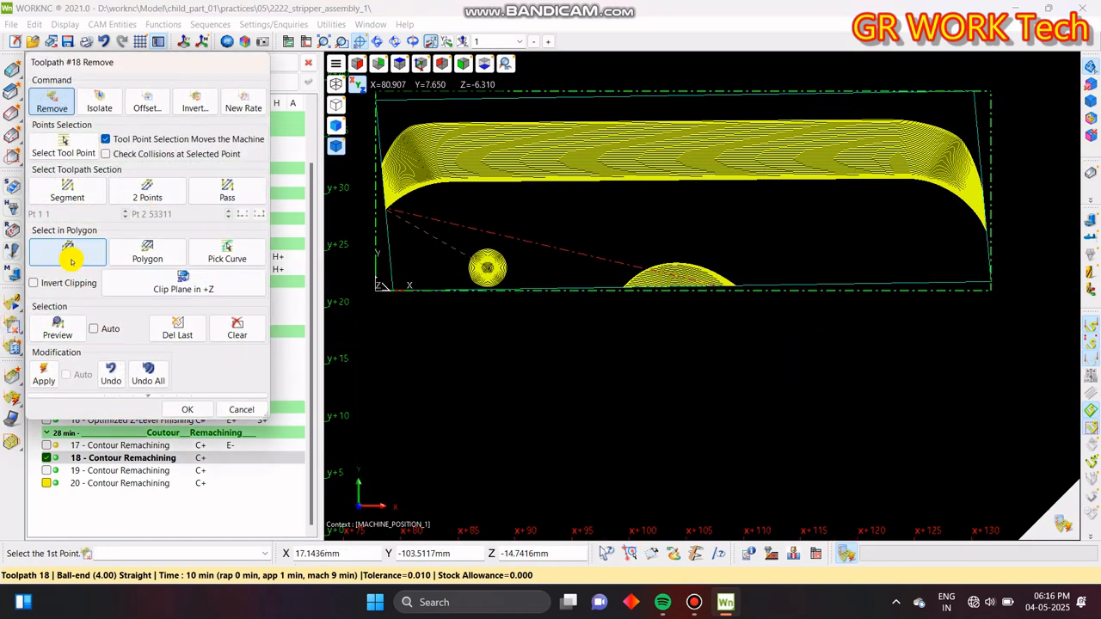
click(855, 355)
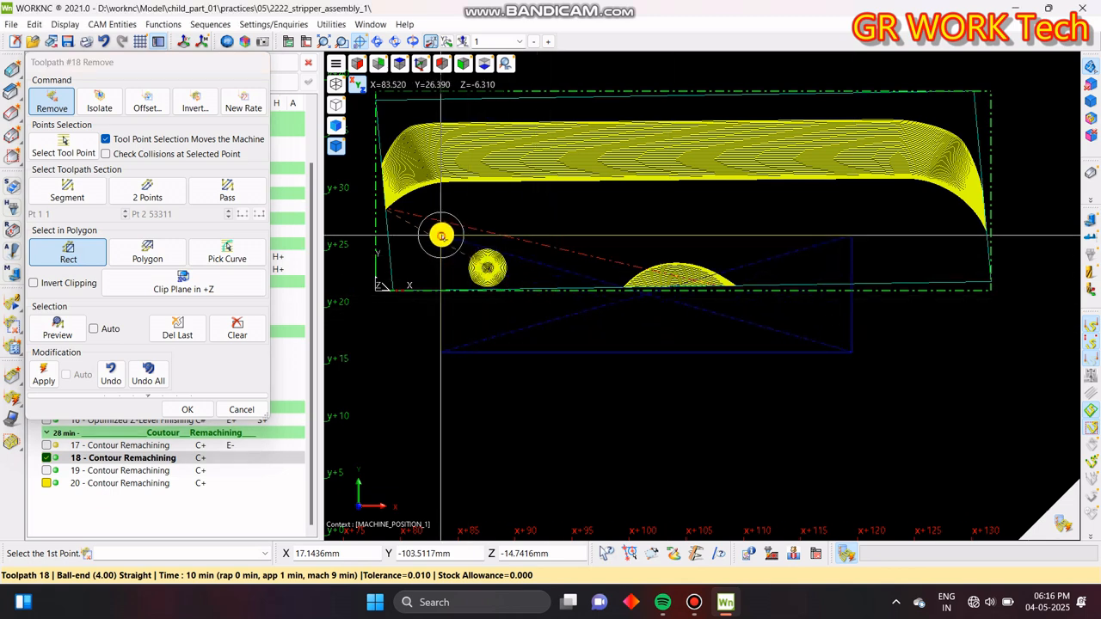
click(441, 236)
middle_drag(487, 308, 574, 332)
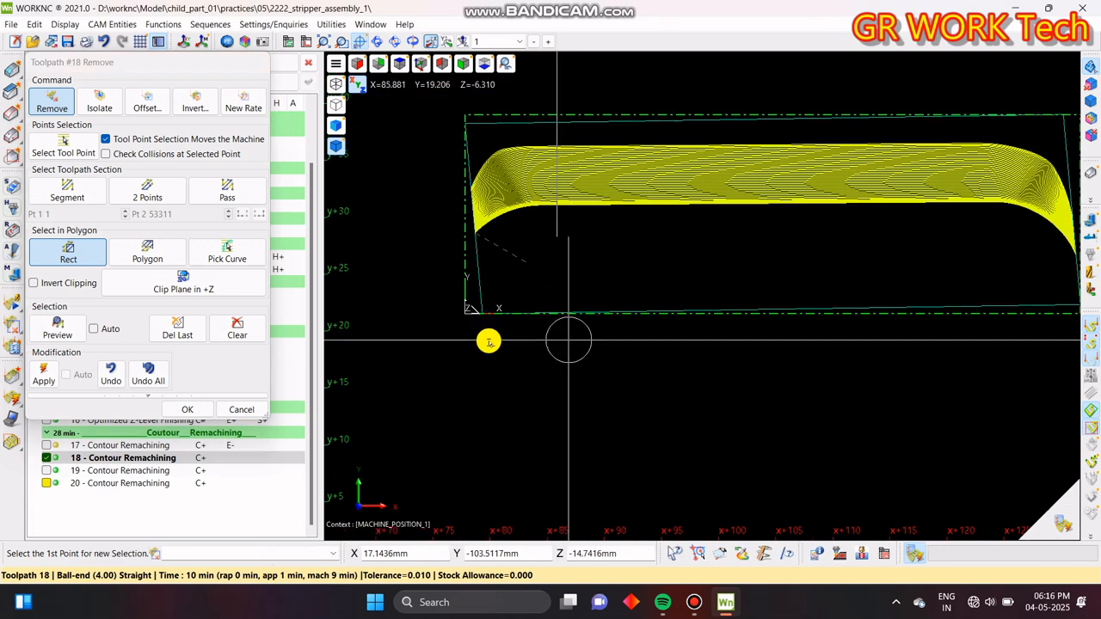
click(193, 408)
- Display toolpath 19 and remove its passes over the third block's holes with a rectangular selection
click(45, 471)
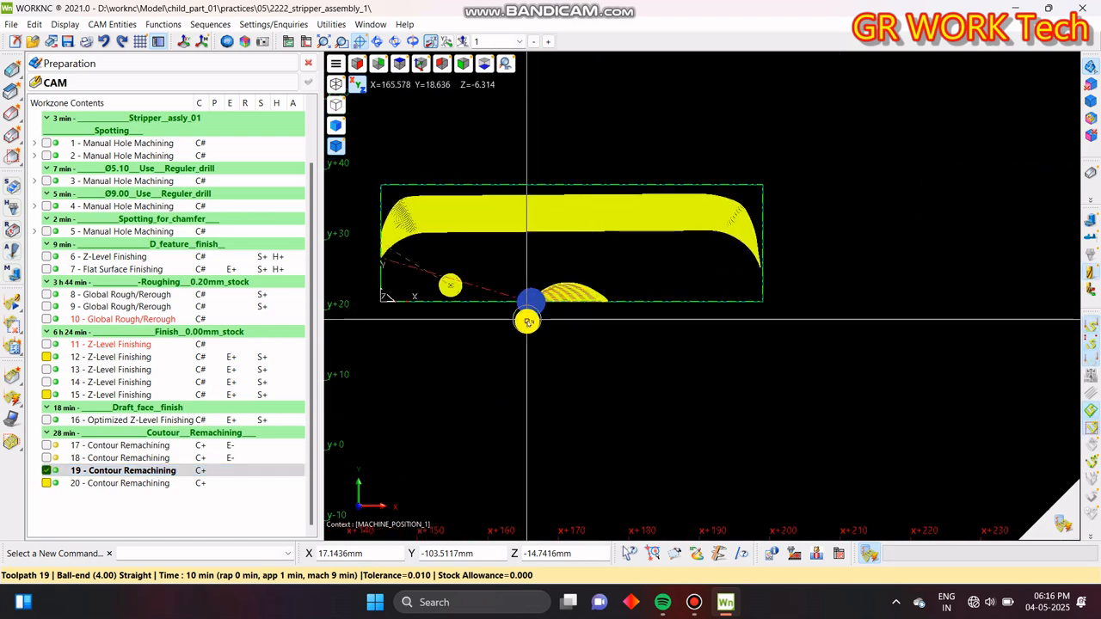
click(12, 325)
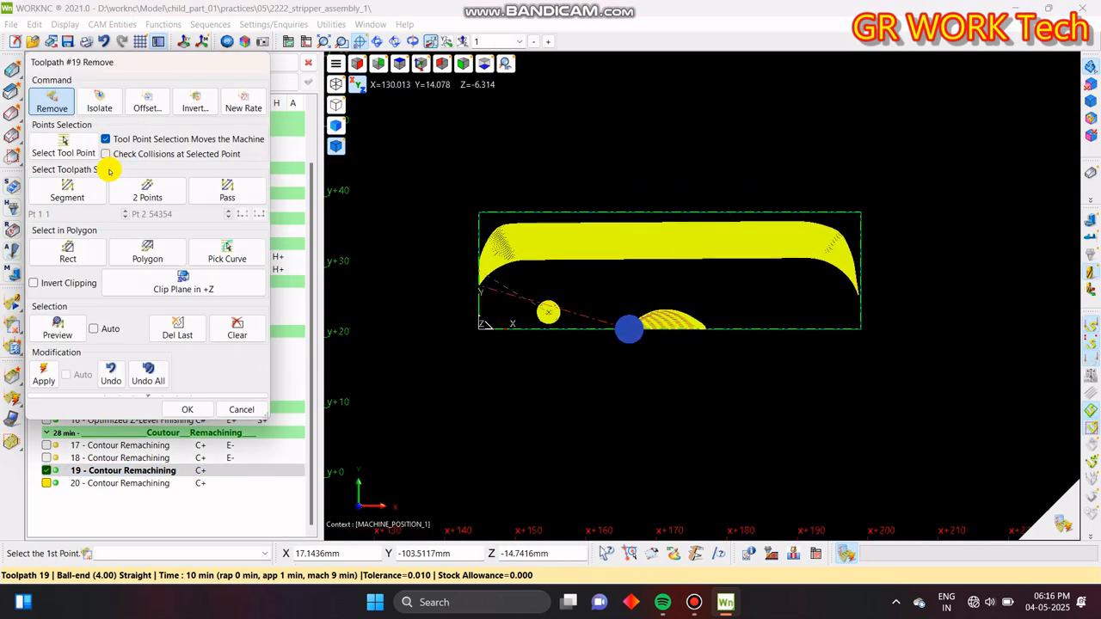
click(62, 251)
scroll(504, 293, up, 2)
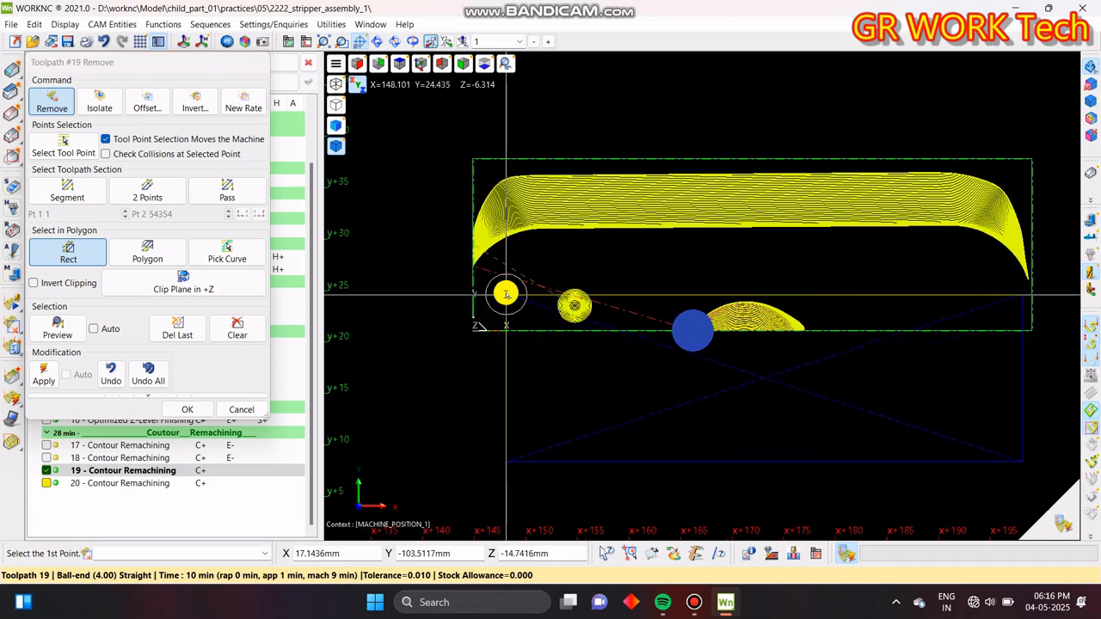
click(505, 288)
scroll(480, 331, up, 3)
middle_drag(618, 380, 646, 350)
key(z)
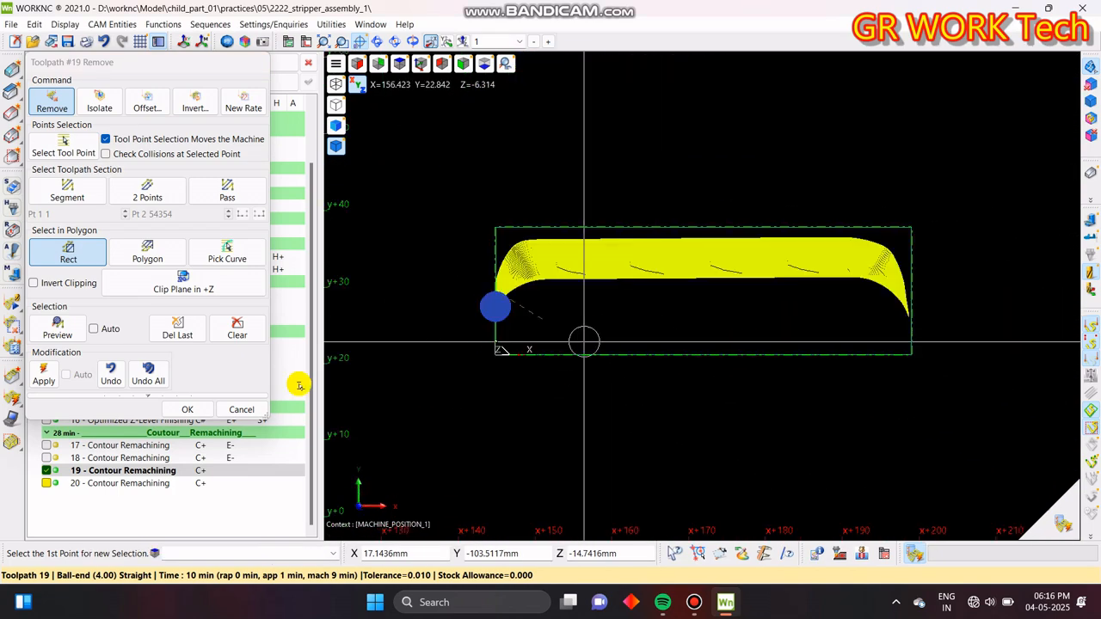
click(191, 410)
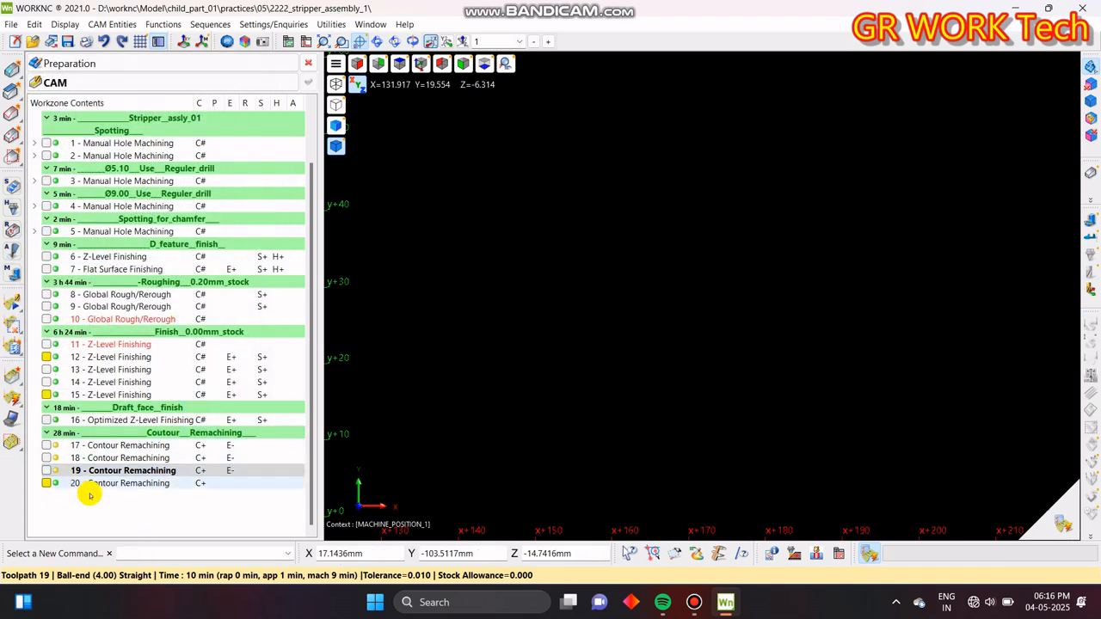
- Show the part and set toolpath 20's boundary curve to Curve_005 around the fourth block, with its associated view, validating the curve for recalculation
click(128, 484)
click(1089, 170)
middle_drag(869, 290, 614, 349)
key(z)
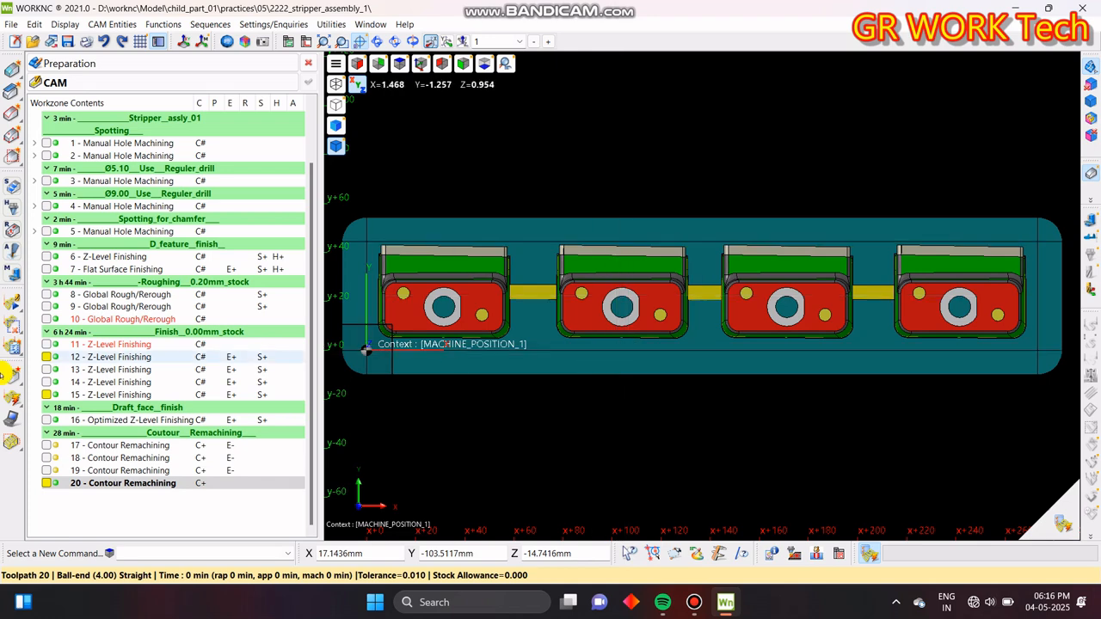
click(47, 483)
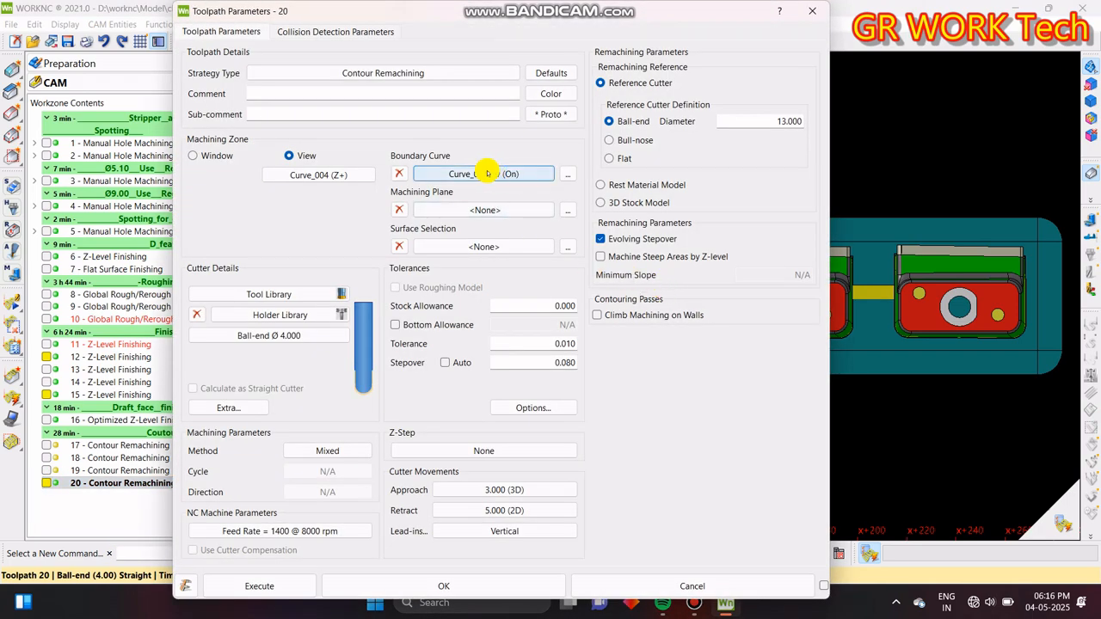
click(566, 172)
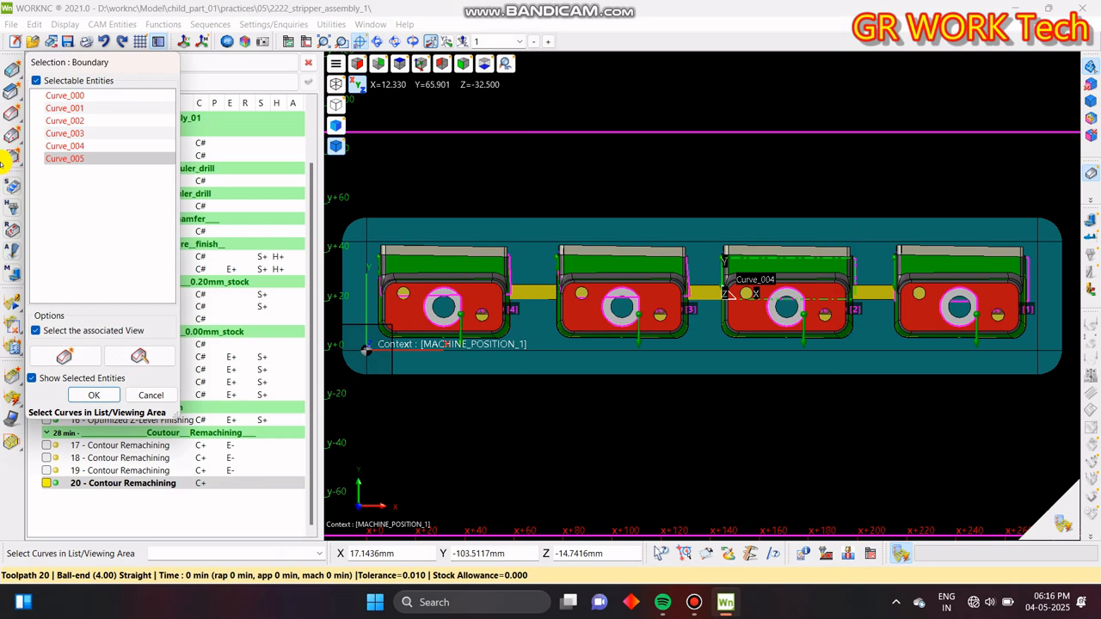
click(144, 360)
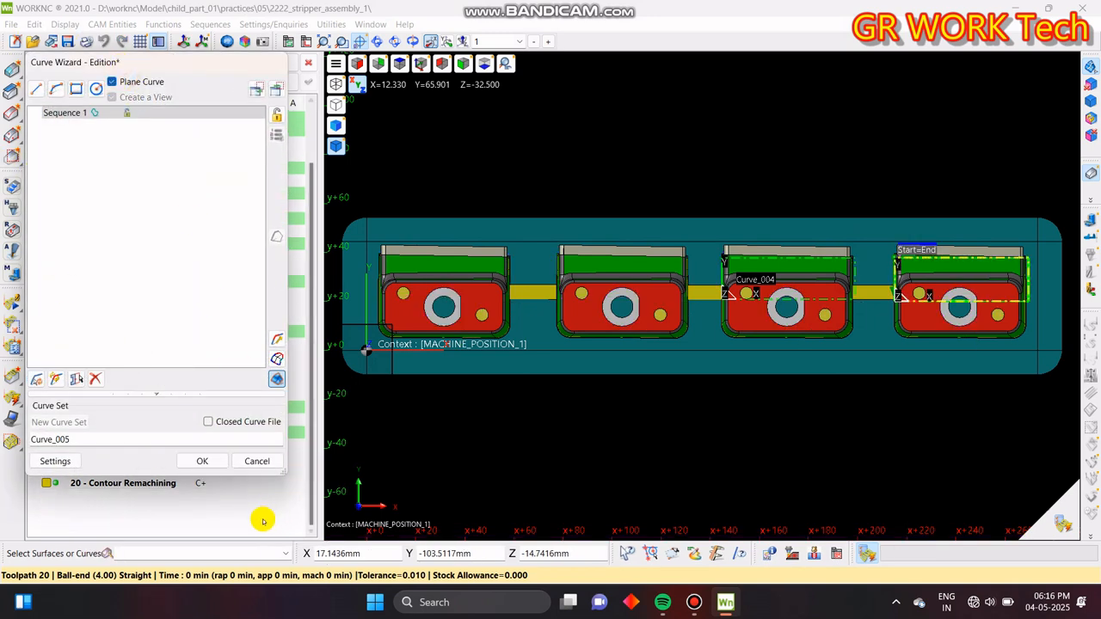
click(207, 462)
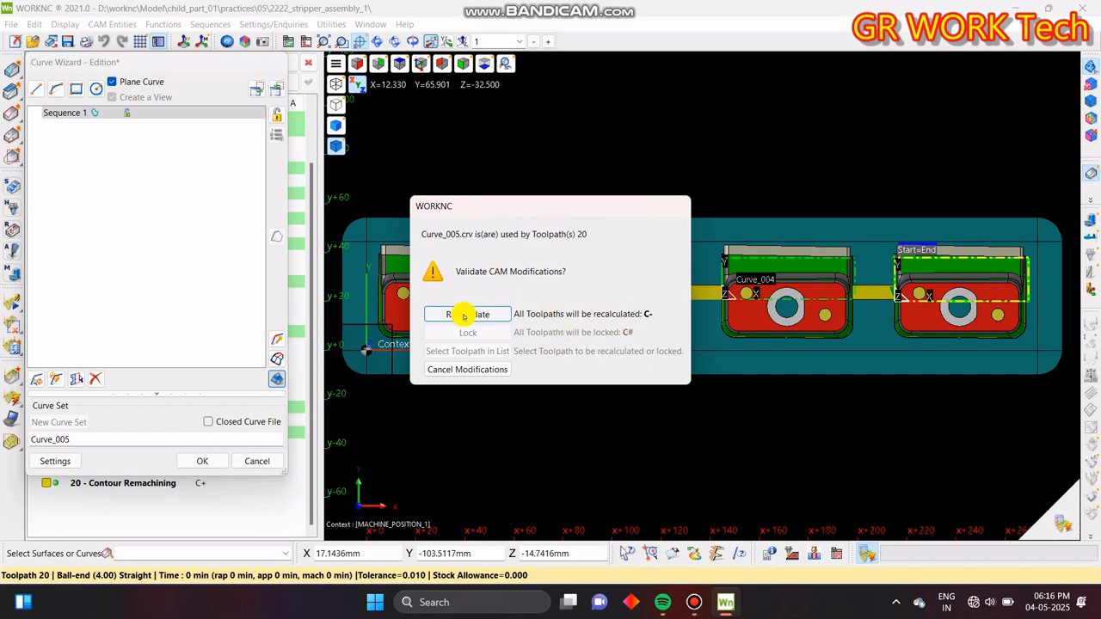
click(465, 315)
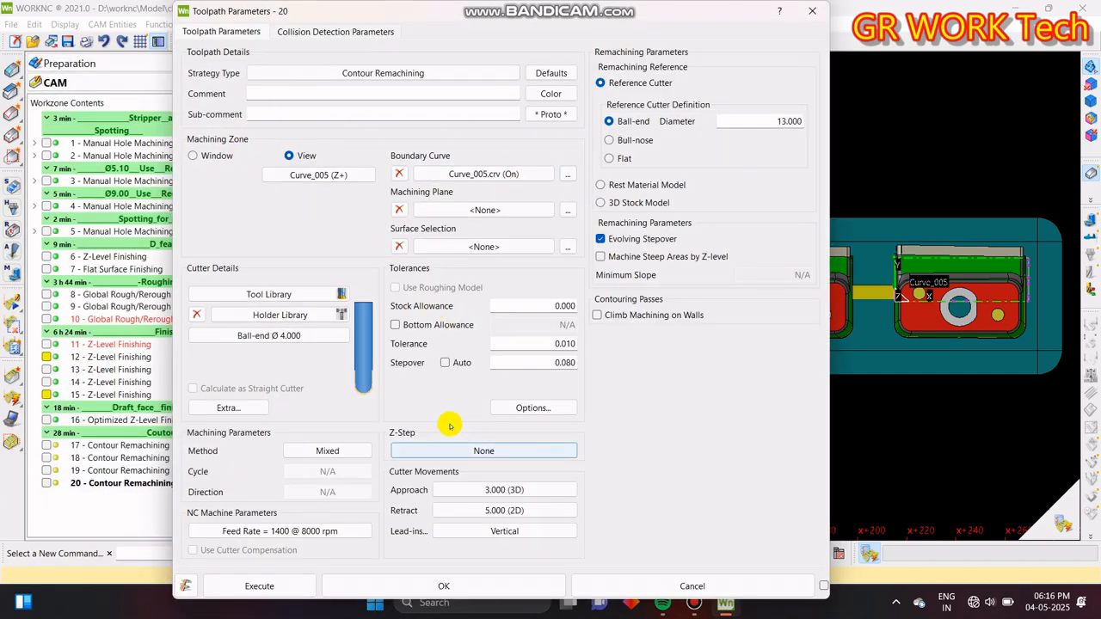
- Apply toolpath 20's parameters and execute the pending modifications of toolpaths 17 to 19 together with the calculation of toolpath 20
click(484, 583)
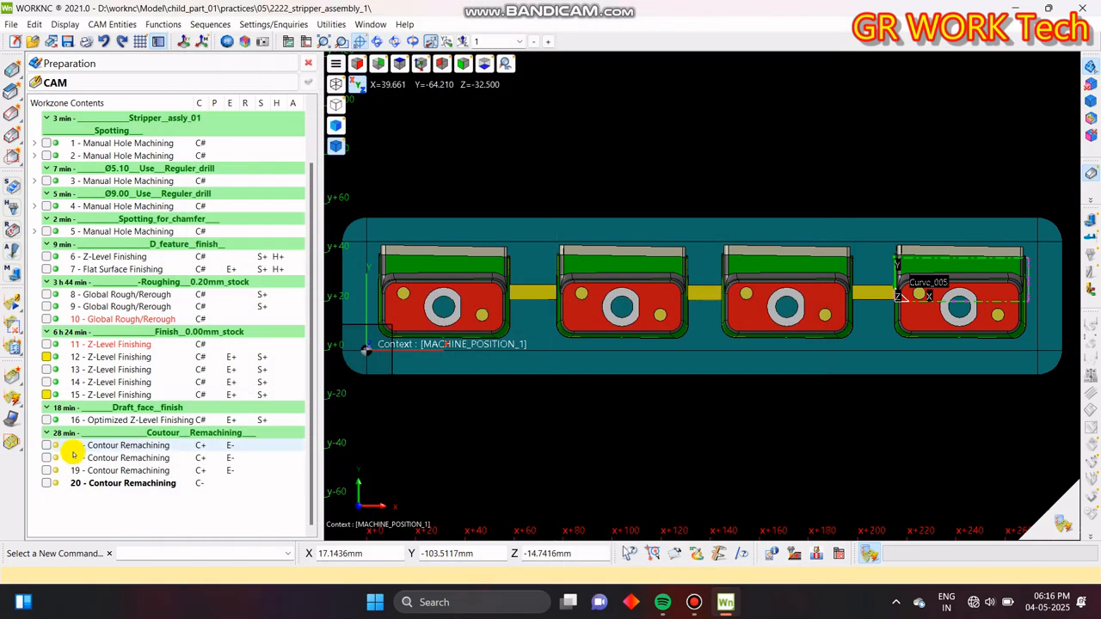
click(1060, 527)
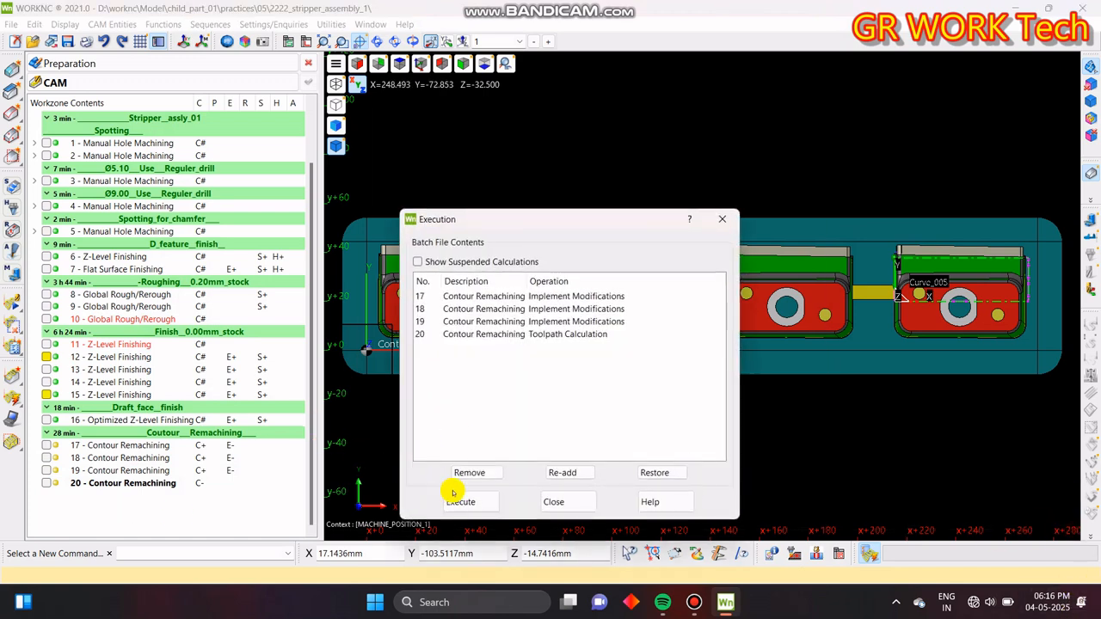
click(471, 502)
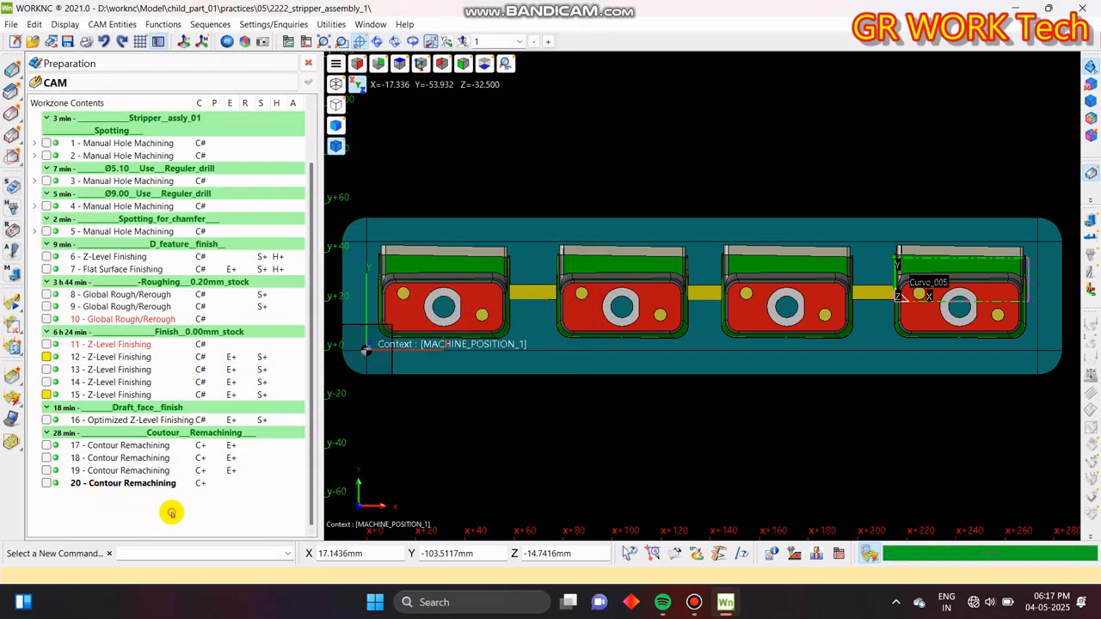
- Display the recalculated toolpath 20 and examine its passes on the fourth block's fillet and holes
click(50, 484)
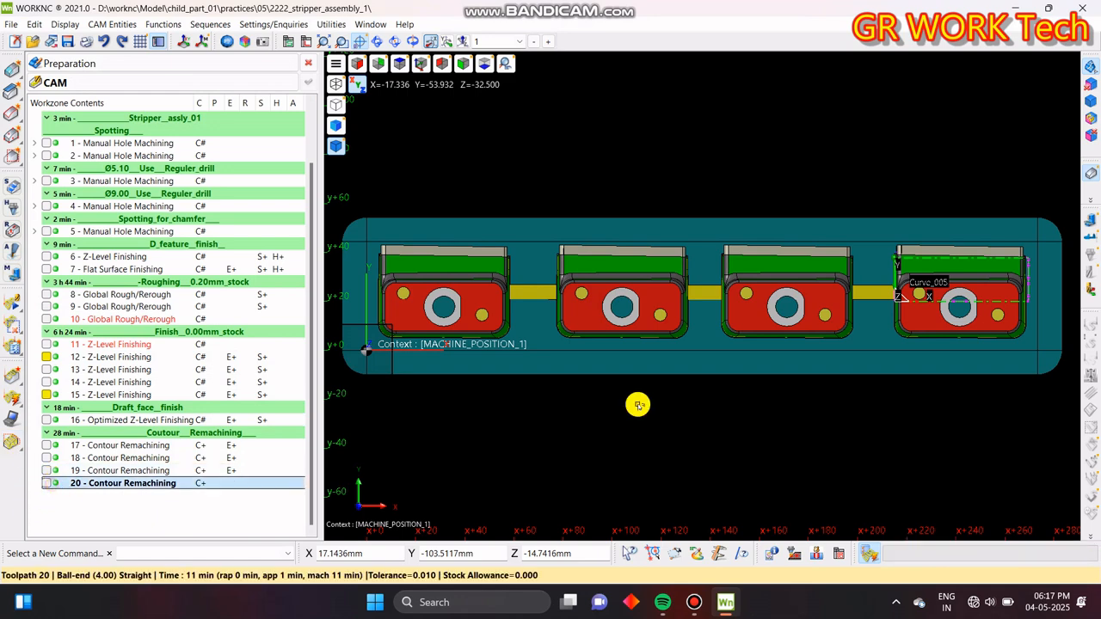
middle_drag(780, 386, 662, 401)
scroll(894, 243, up, 3)
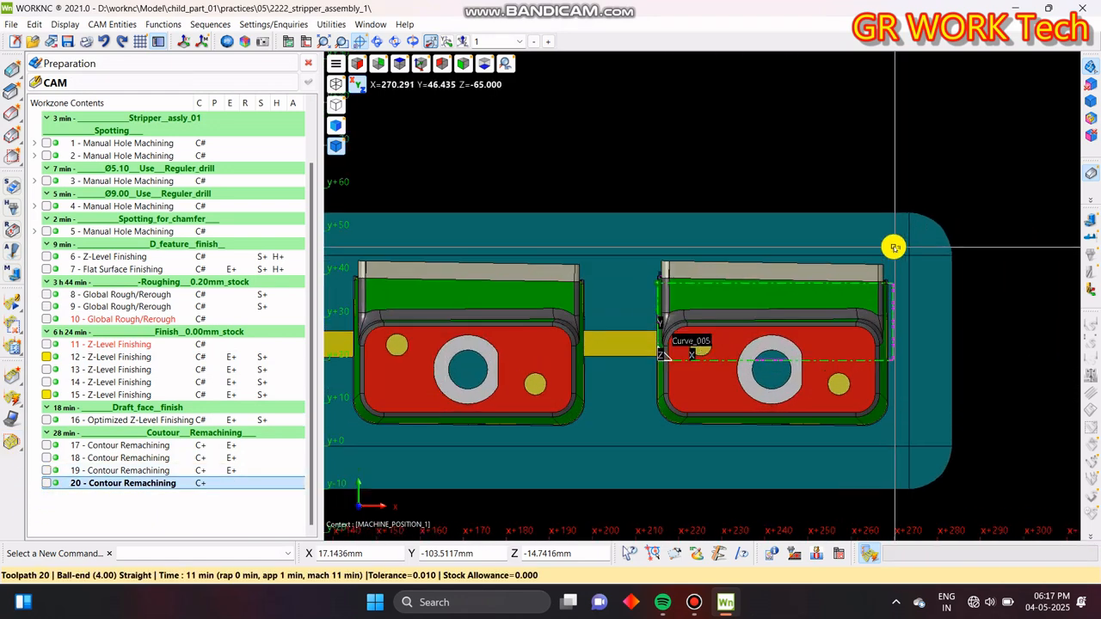
click(47, 483)
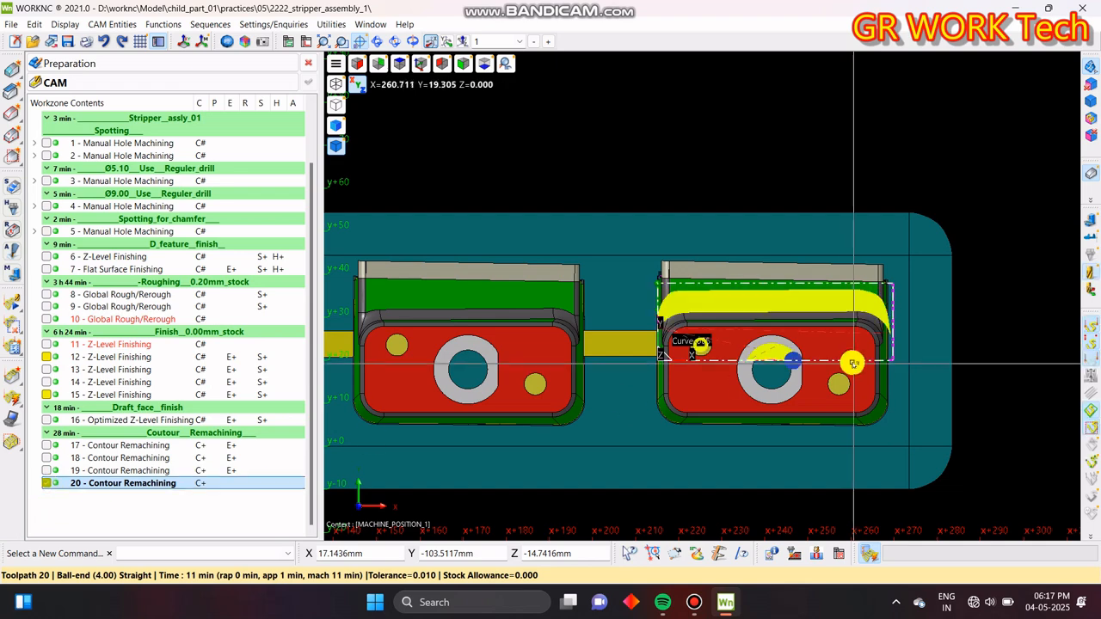
scroll(1024, 263, up, 3)
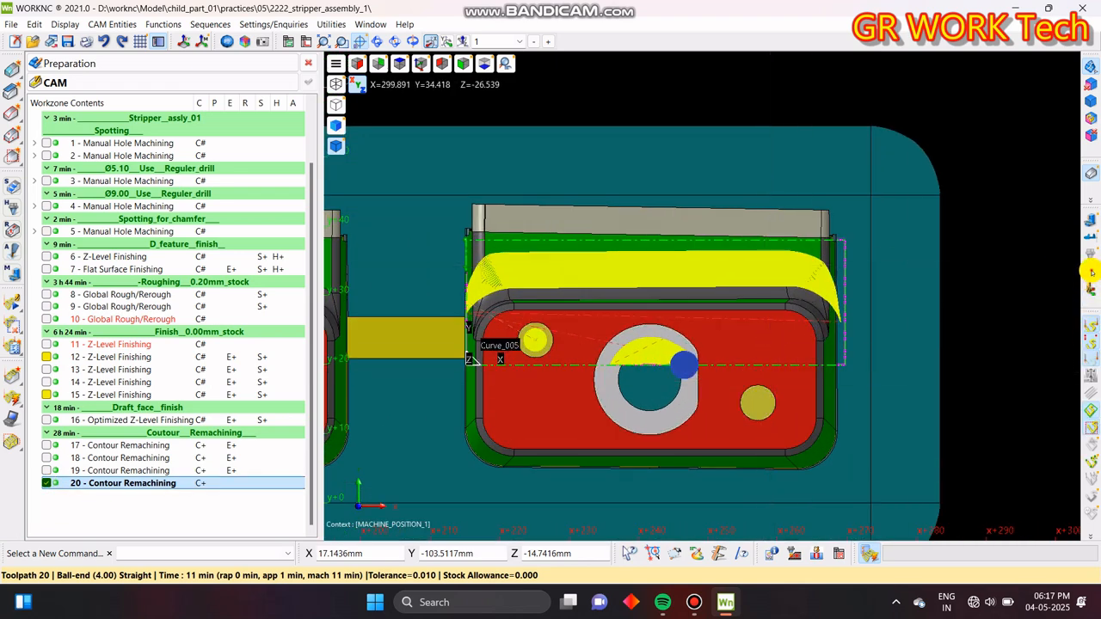
- Remove toolpath 20's passes over the fourth block's holes with a rectangular selection and execute the modification
middle_drag(791, 417, 791, 395)
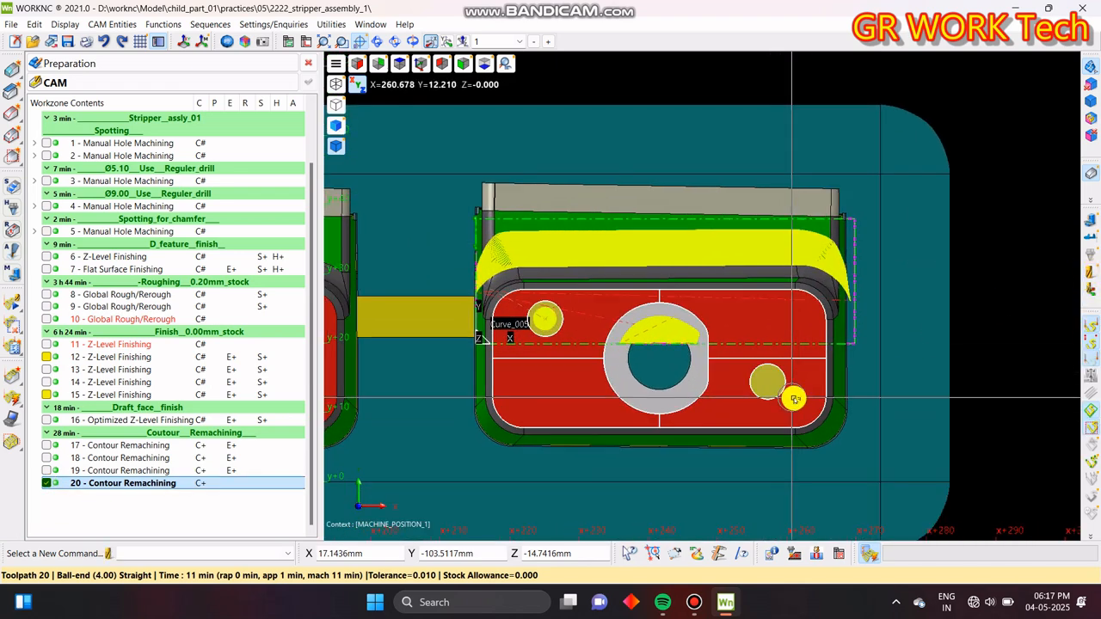
click(1071, 169)
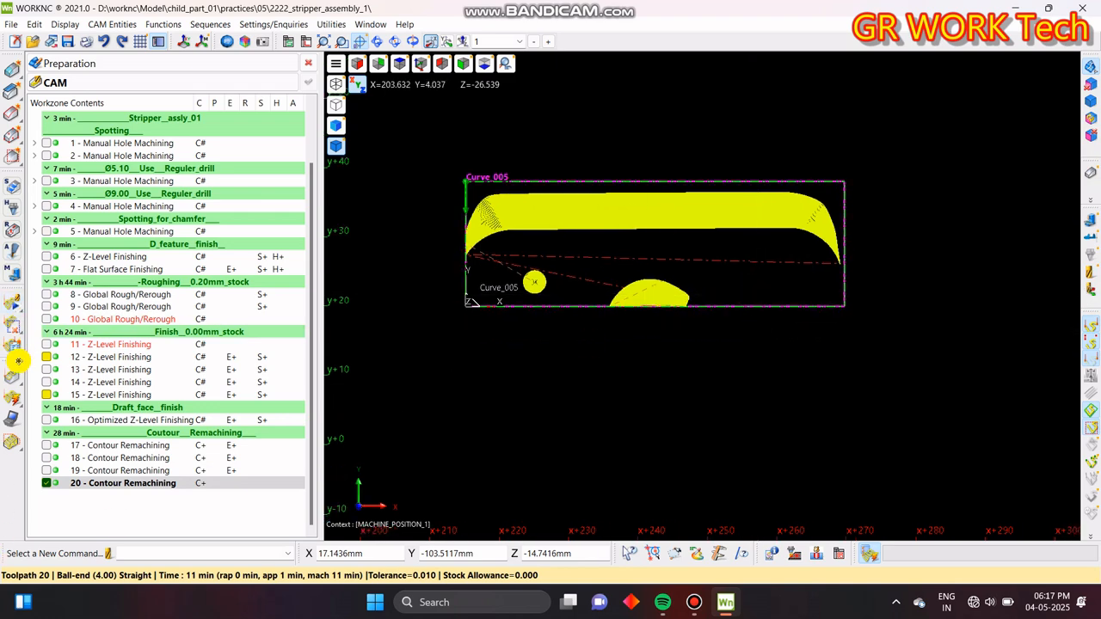
click(12, 323)
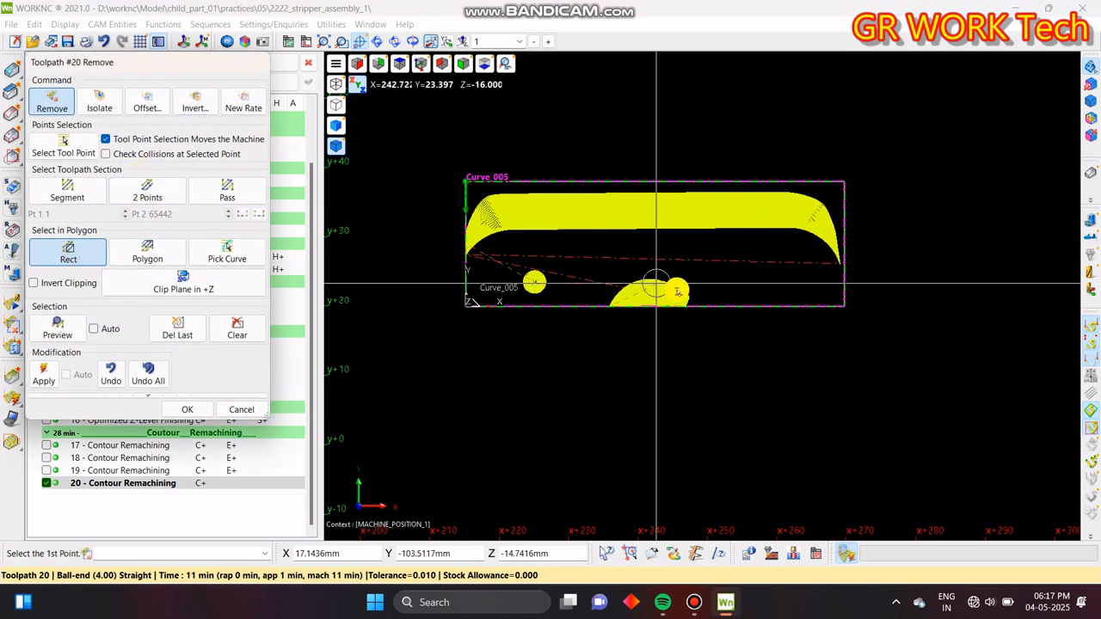
click(781, 393)
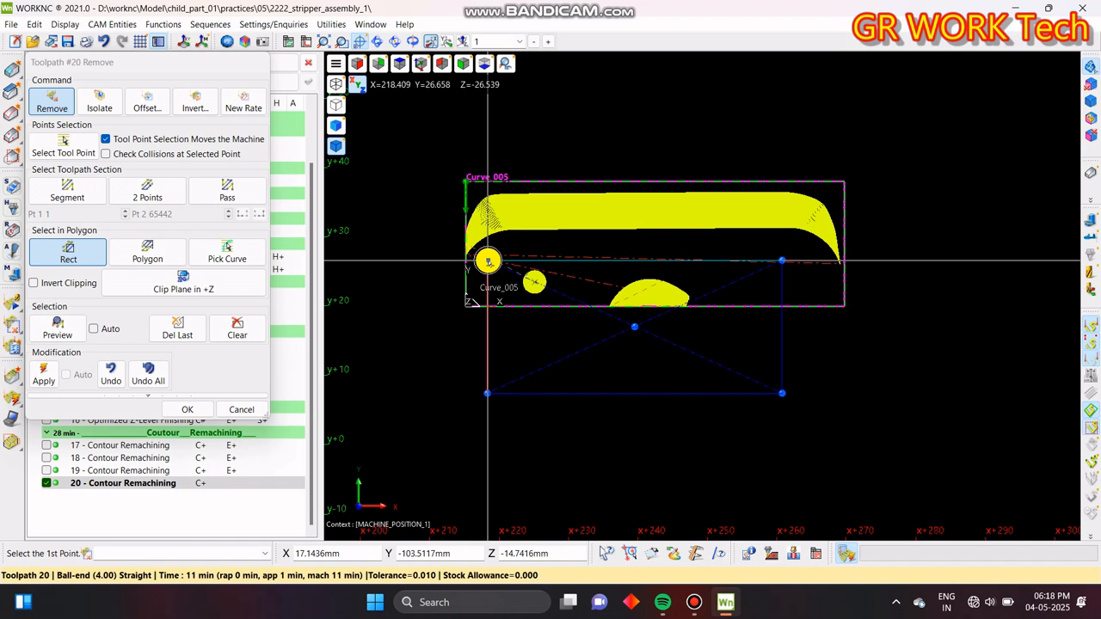
click(488, 261)
right_drag(670, 361, 711, 419)
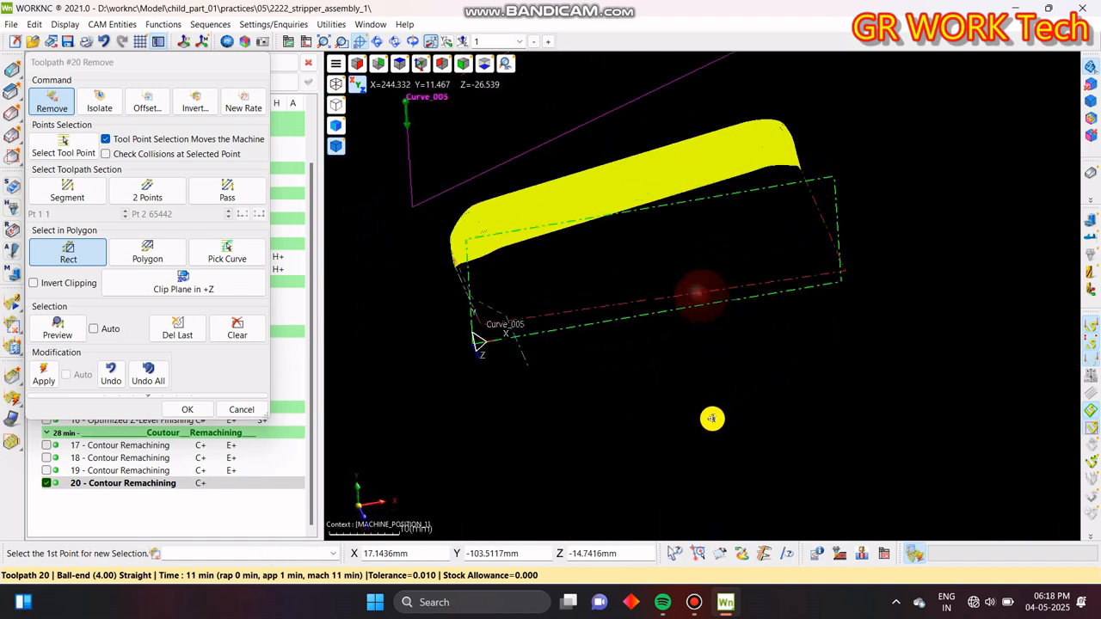
click(188, 409)
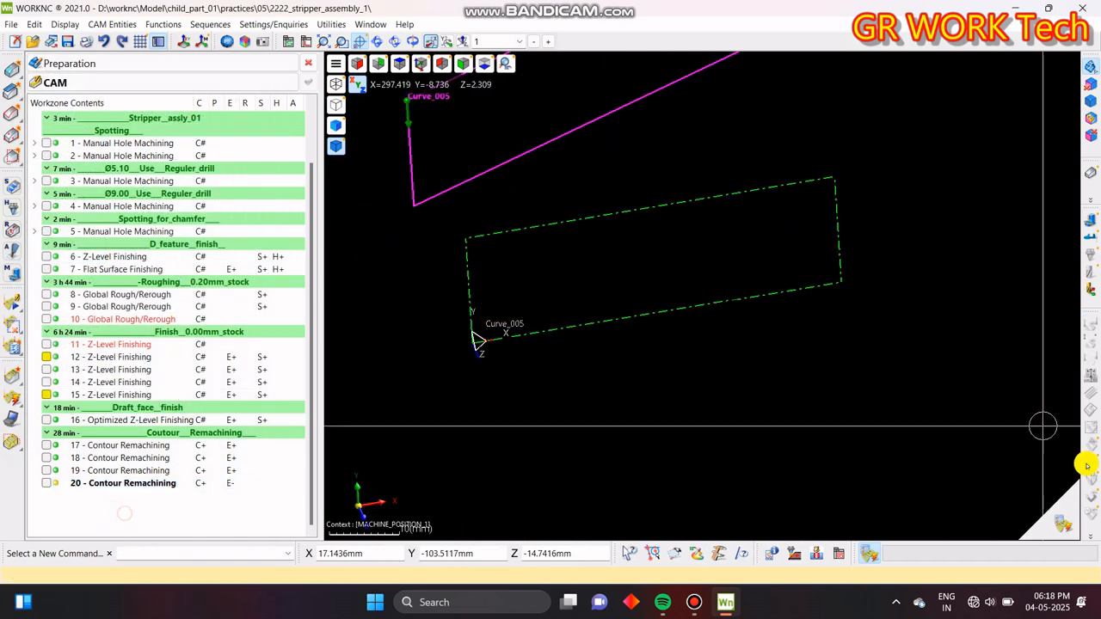
click(470, 507)
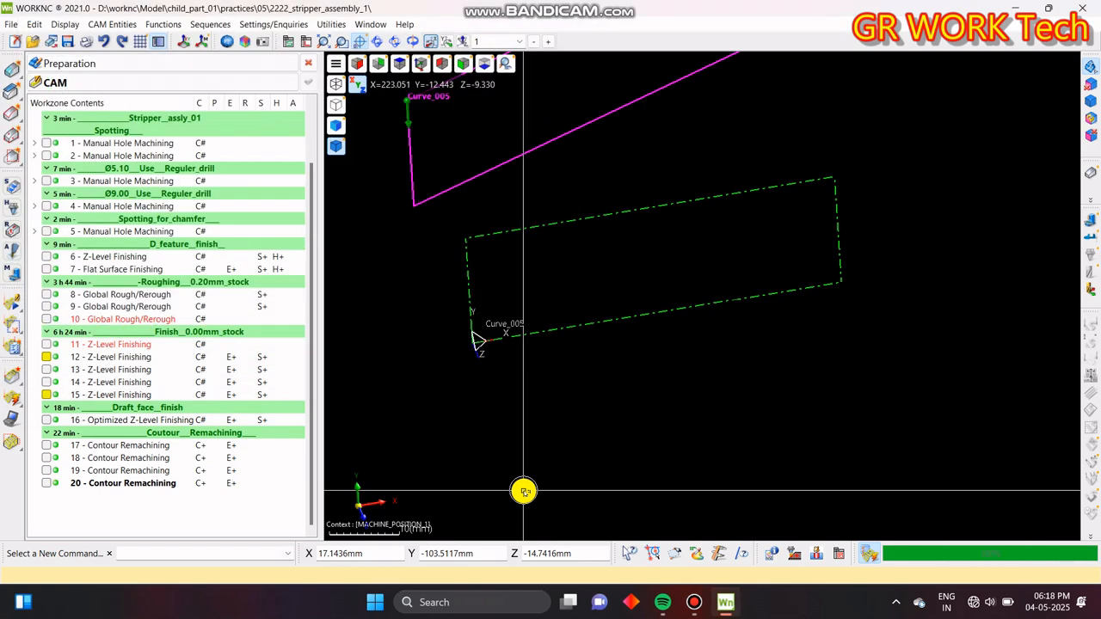
- Examine the fourth block's fillet and holes on the part, plus the whole four-block assembly in plan view
mouse_move(647, 404)
middle_down()
mouse_move(597, 457)
mouse_move(609, 447)
middle_up()
key(z)
scroll(741, 321, up, 10)
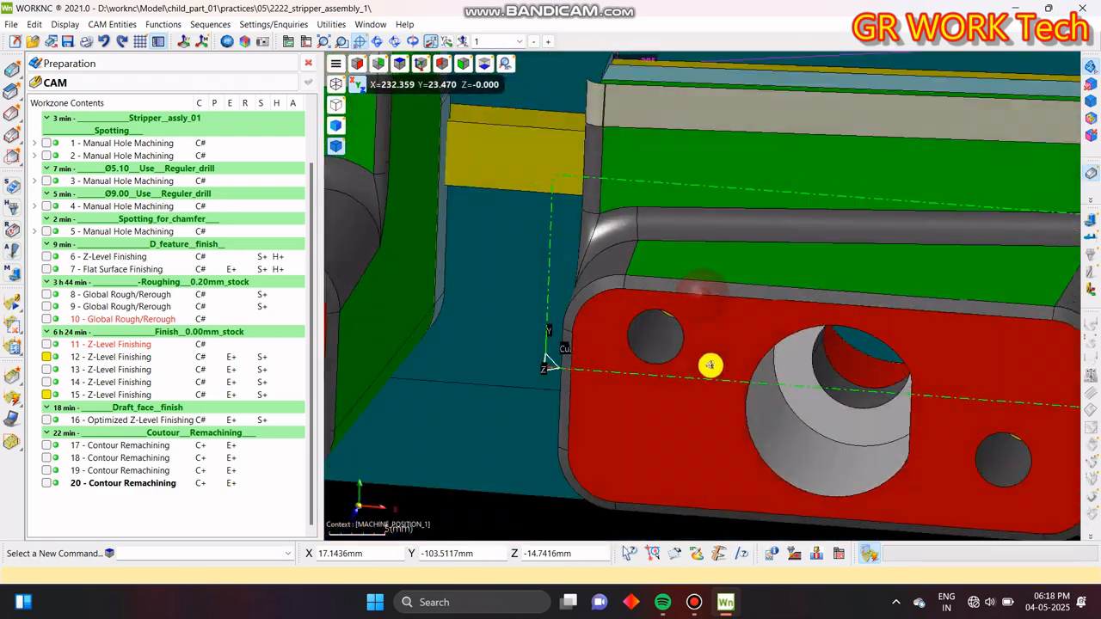
middle_drag(710, 365, 769, 349)
key(z)
middle_drag(844, 262, 830, 306)
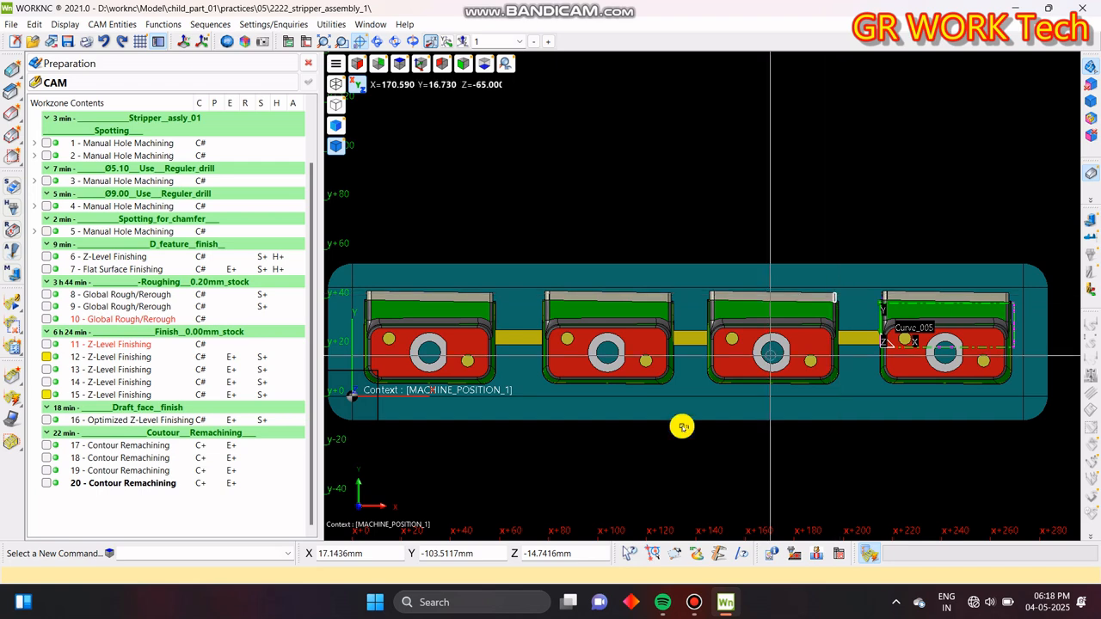
scroll(713, 386, up, 2)
scroll(717, 381, down, 3)
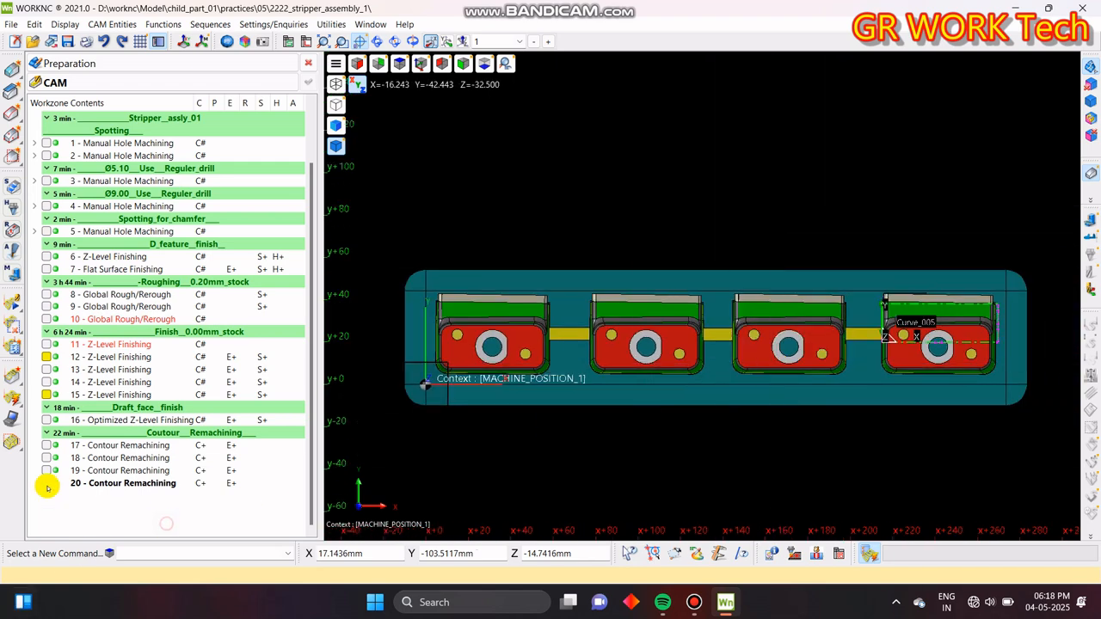
- Lock contour remachining toolpaths 17 to 20 against recalculation
click(200, 443)
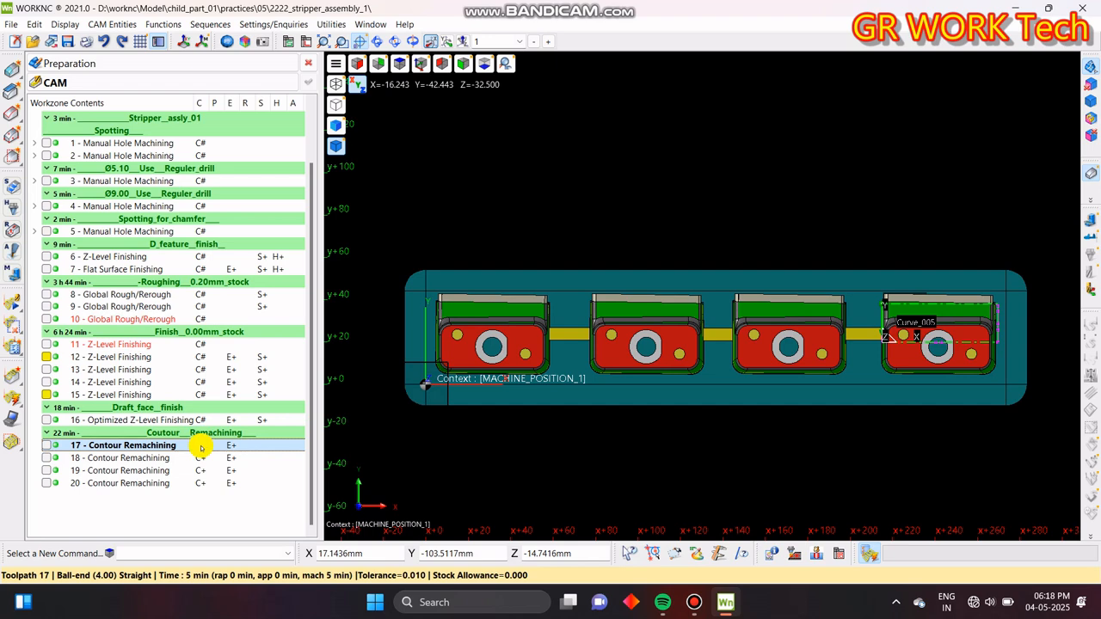
shift+click(202, 482)
right_click(201, 482)
click(250, 478)
click(595, 325)
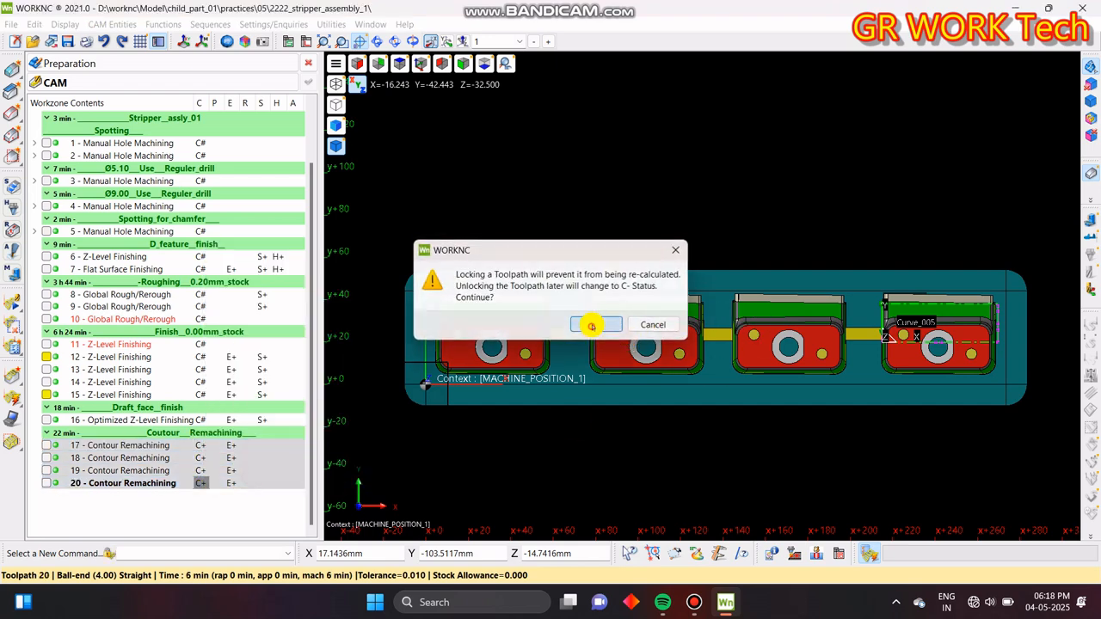
- Display contour remachining toolpaths 17 to 20 together and examine their passes on the four blocks
click(103, 445)
shift+click(142, 483)
right_click(141, 482)
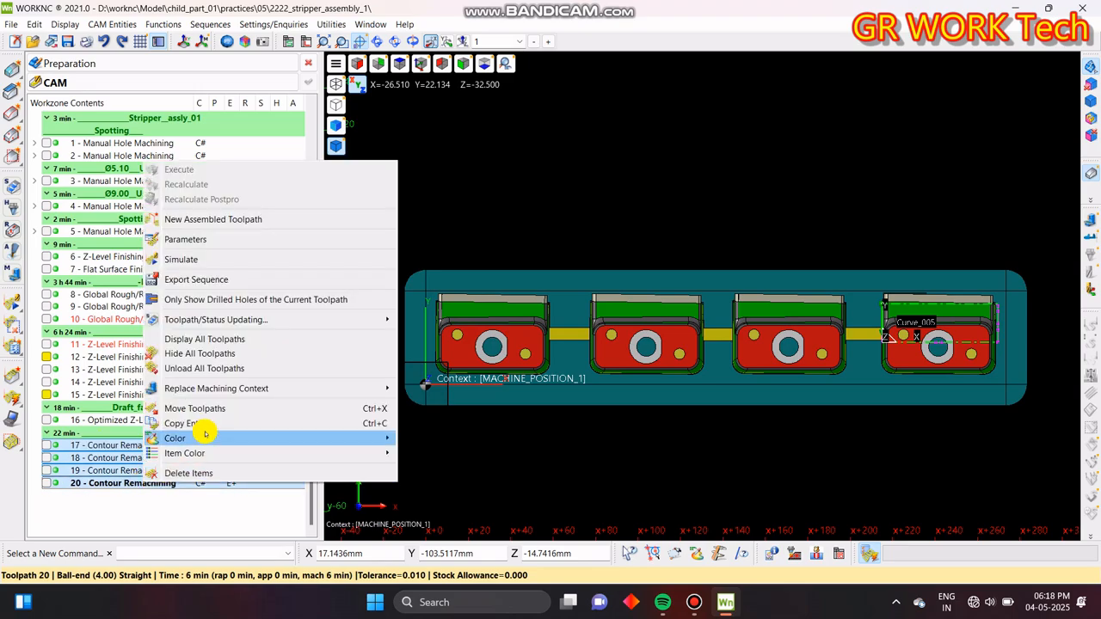
click(238, 339)
middle_drag(808, 453, 671, 326)
scroll(666, 297, up, 5)
middle_drag(866, 179, 912, 205)
key(z)
middle_drag(848, 226, 853, 275)
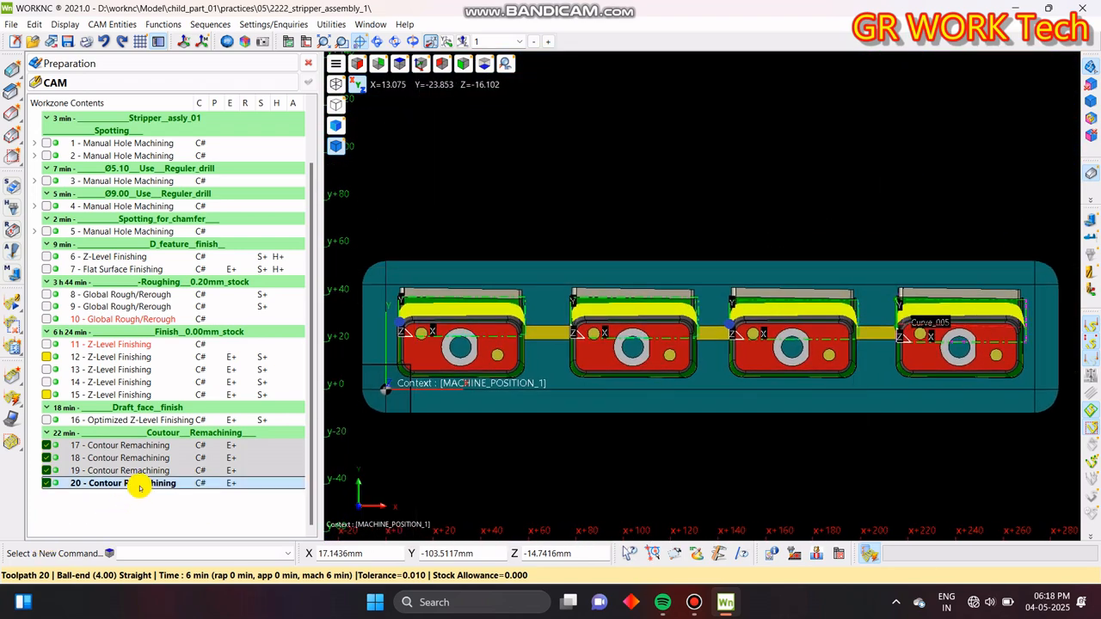
- Request a stock model update for toolpaths 17 to 20 and execute its calculation
click(12, 185)
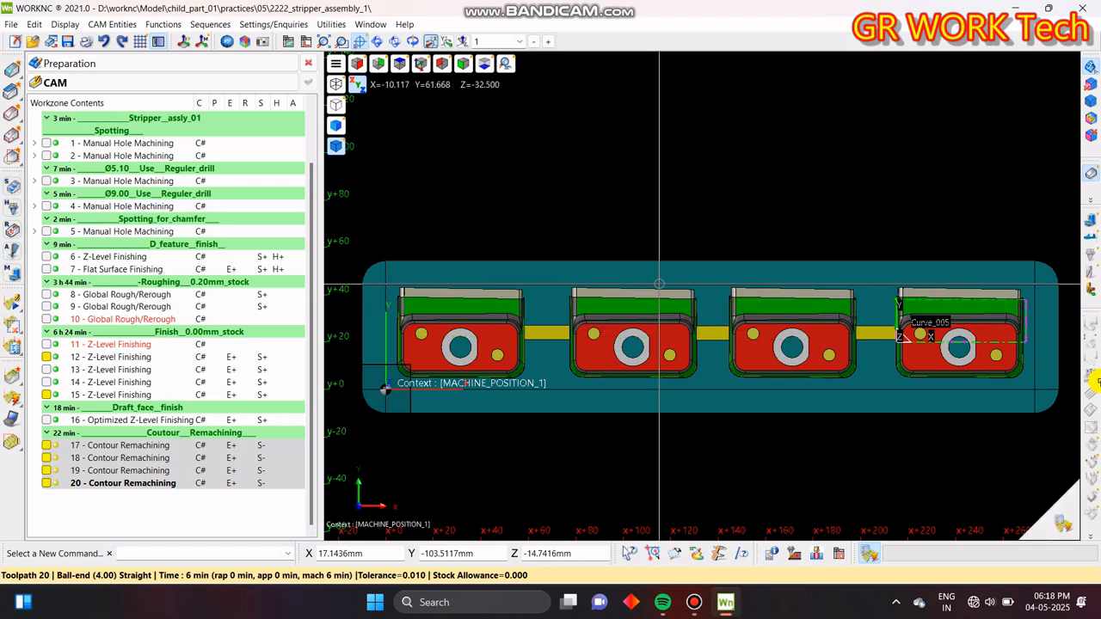
click(464, 501)
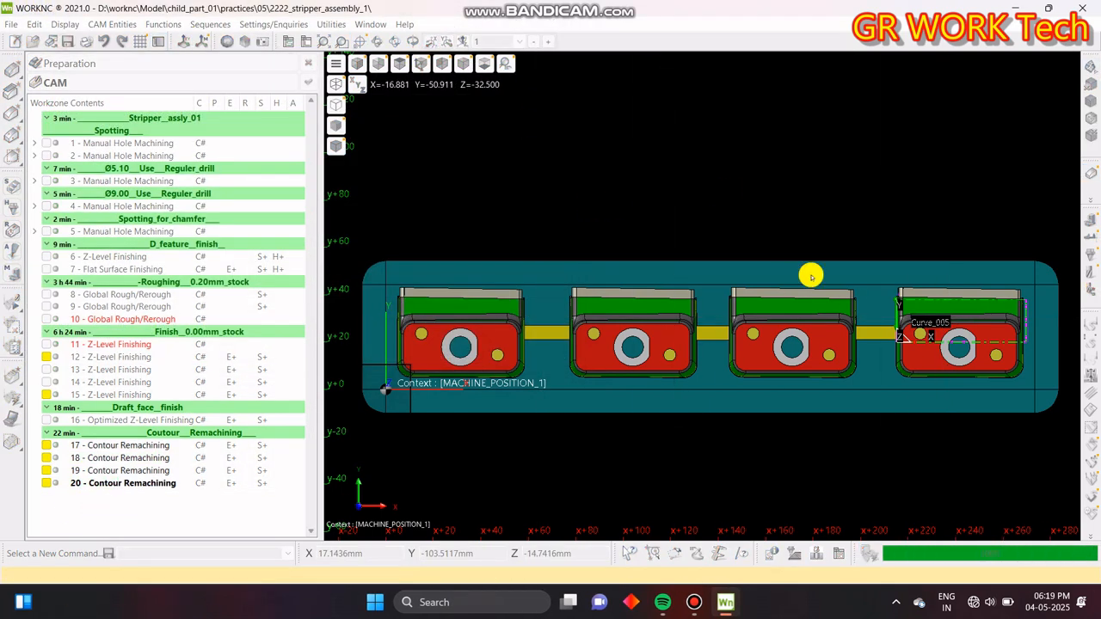
middle_drag(642, 388, 732, 378)
key(z)
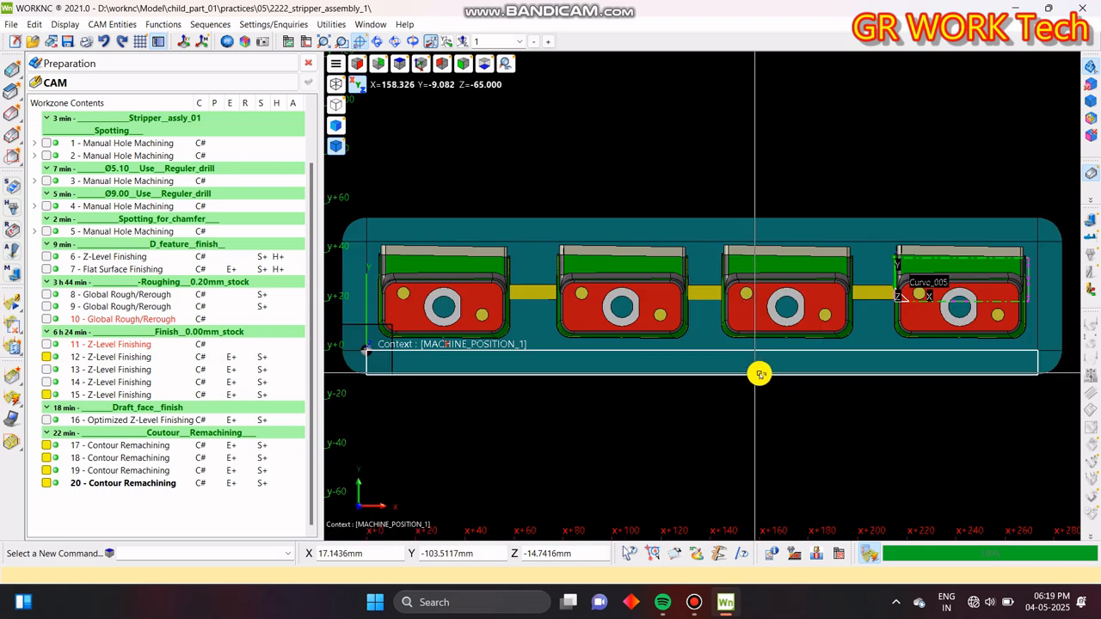
- Show the Stock State of the 3D stock model with shading, changing its graphic rate and turning on precise shading
drag(311, 479, 345, 300)
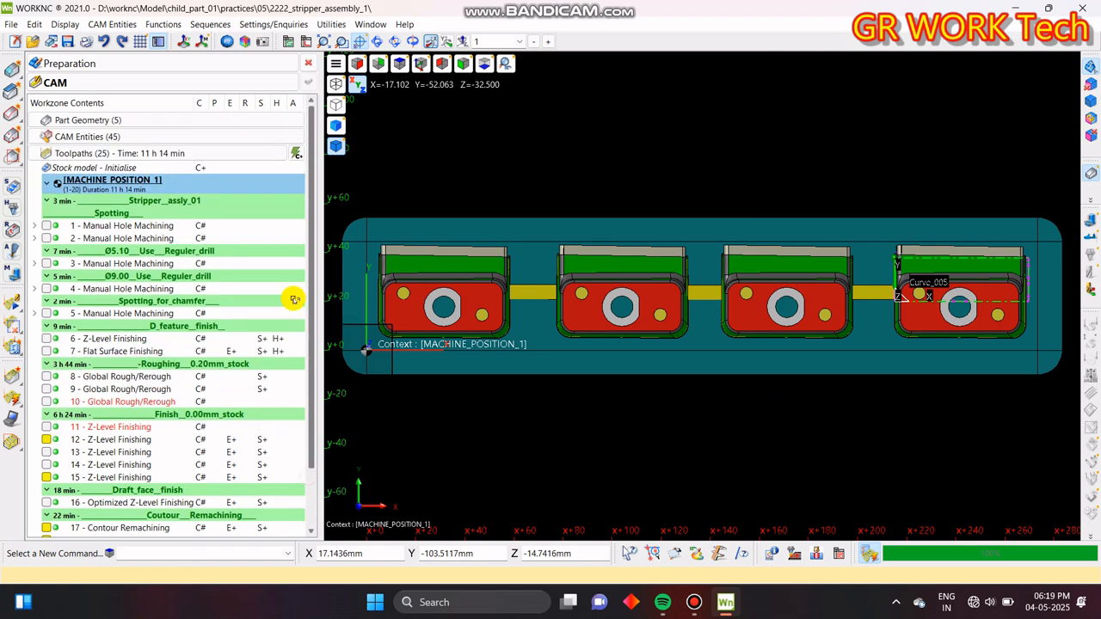
double_click(100, 121)
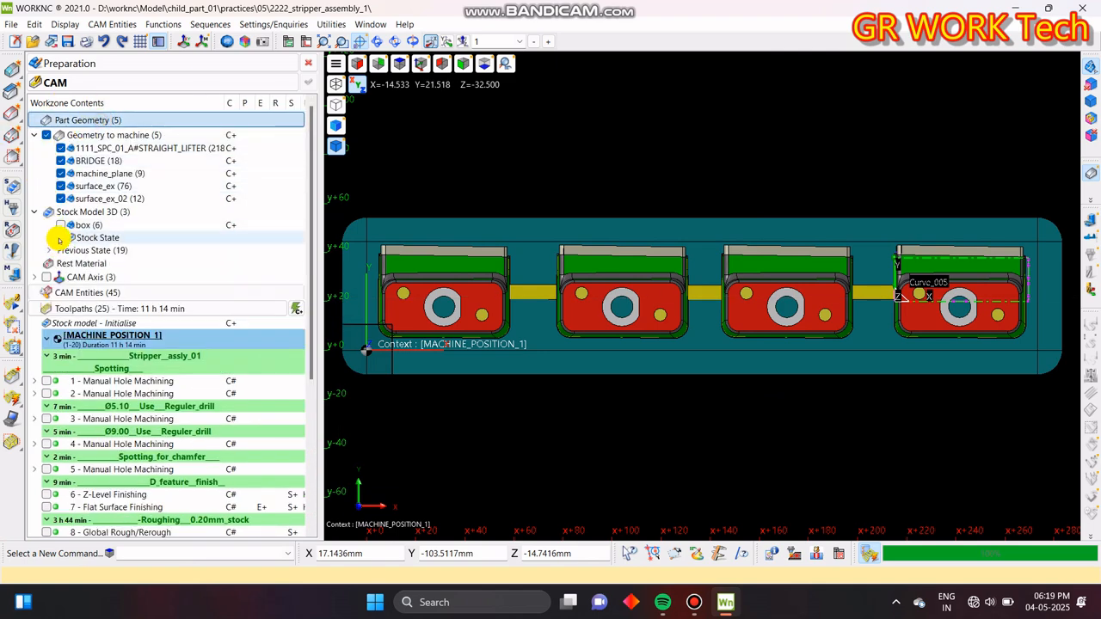
click(60, 238)
right_click(98, 237)
click(155, 240)
right_click(100, 239)
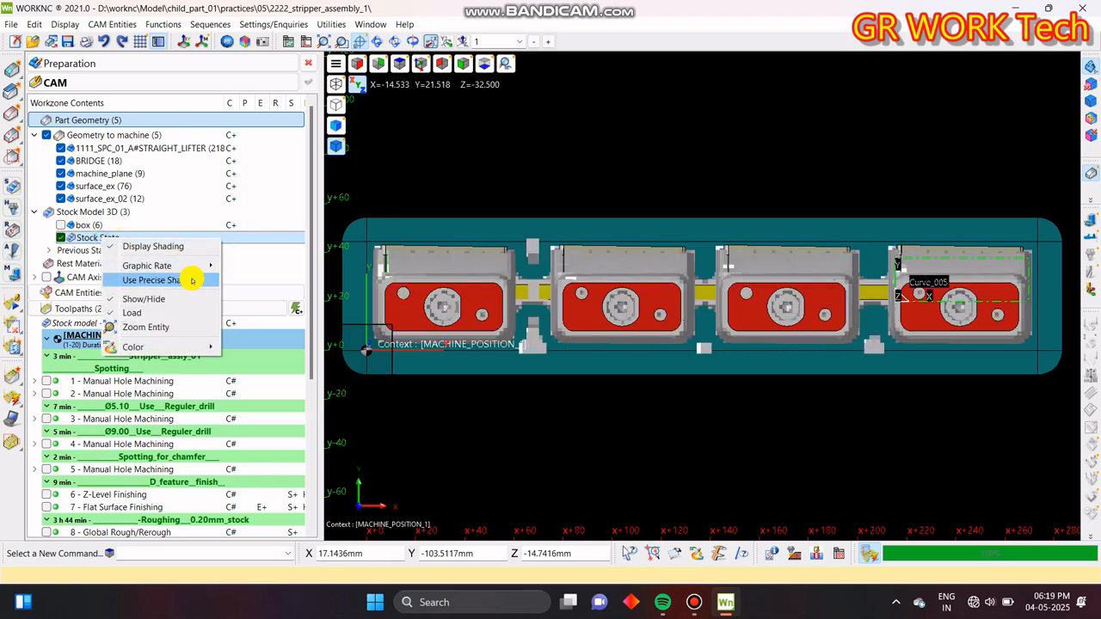
click(253, 266)
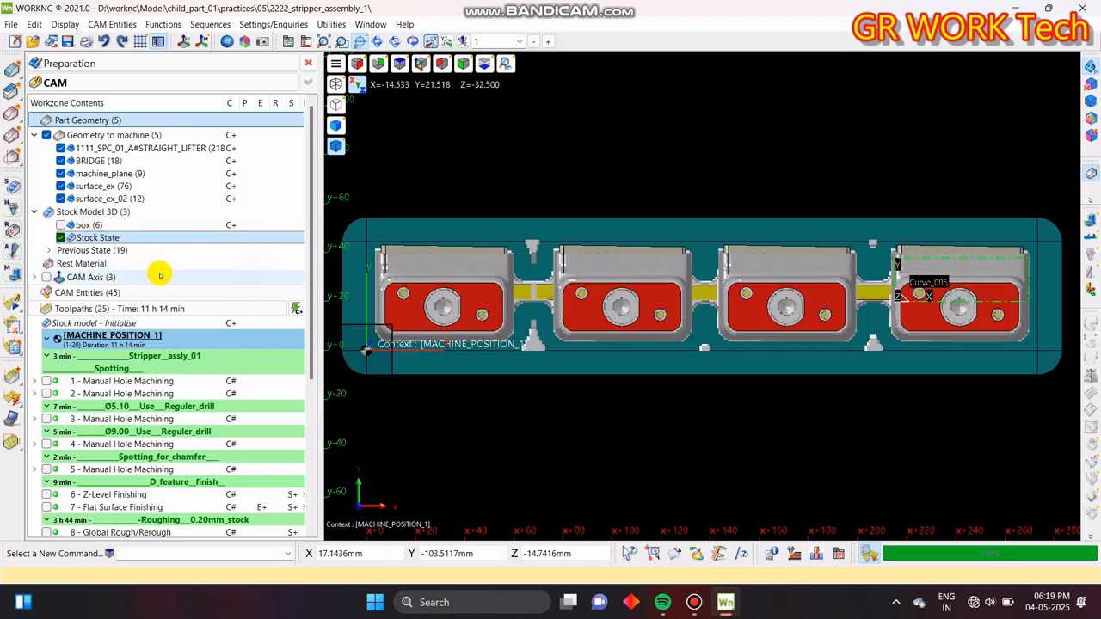
right_click(98, 236)
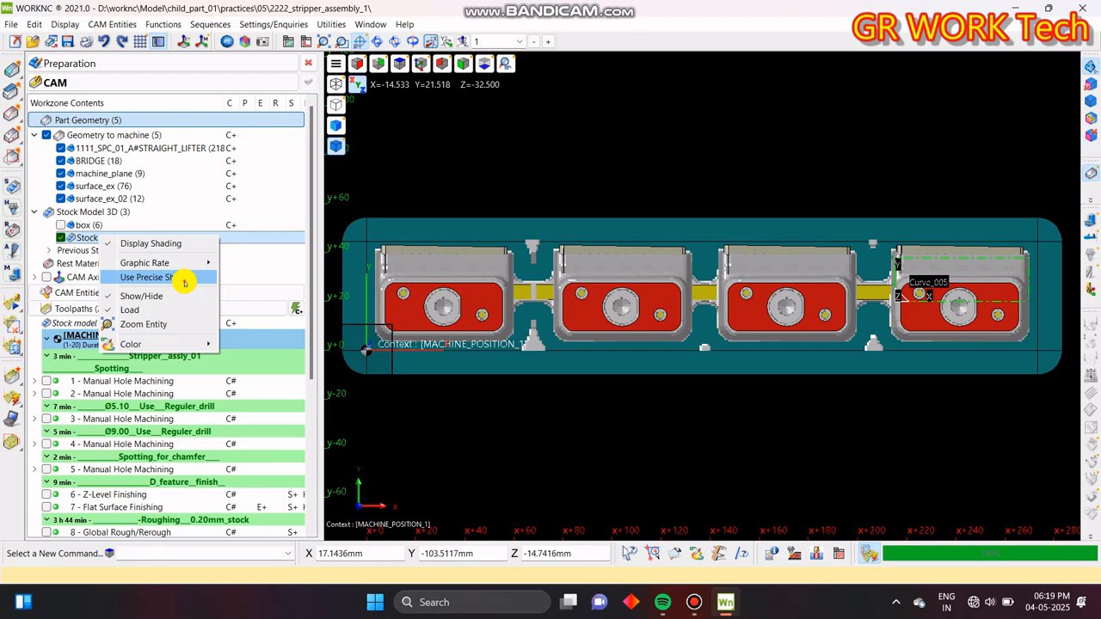
click(184, 284)
- Examine the remaining stock around the four blocks and collapse the part geometry list
mouse_move(576, 376)
middle_down()
mouse_move(639, 305)
mouse_move(714, 326)
mouse_move(644, 438)
mouse_move(634, 398)
mouse_move(673, 358)
mouse_move(753, 345)
mouse_move(504, 384)
mouse_move(808, 319)
mouse_move(514, 263)
mouse_move(644, 291)
mouse_move(634, 175)
mouse_move(605, 248)
mouse_move(860, 312)
mouse_move(781, 225)
mouse_move(688, 312)
mouse_move(772, 356)
mouse_move(686, 319)
mouse_move(762, 317)
mouse_move(597, 332)
mouse_move(720, 246)
mouse_move(826, 255)
mouse_move(714, 370)
mouse_move(496, 211)
middle_up()
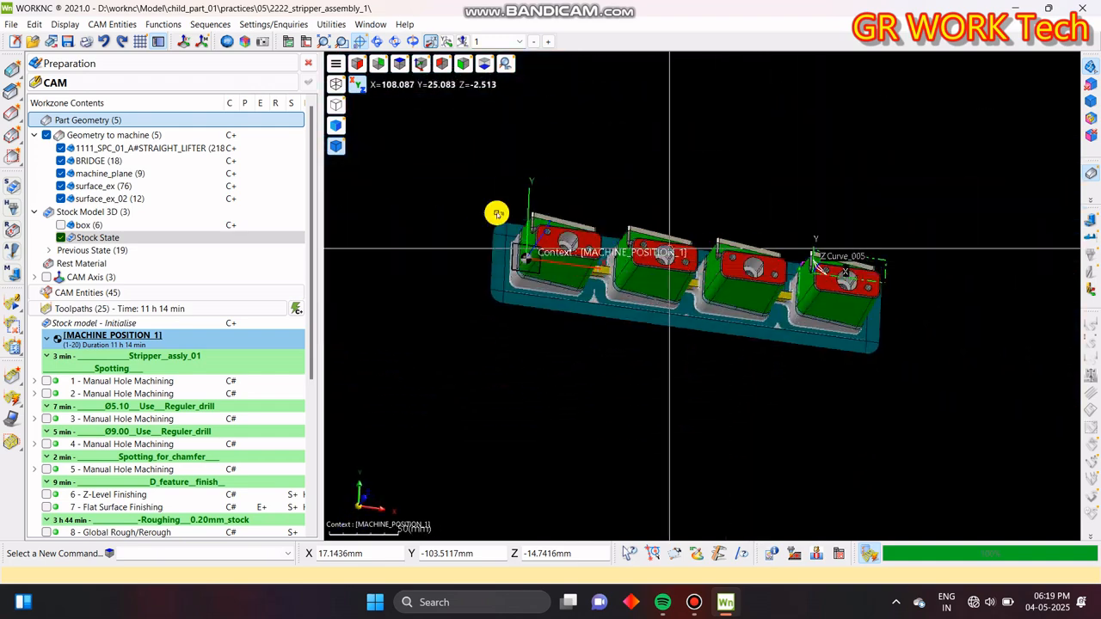
click(208, 114)
middle_drag(786, 265, 776, 479)
key(z)
scroll(814, 450, down, 4)
scroll(813, 450, up, 1)
scroll(317, 430, down, 3)
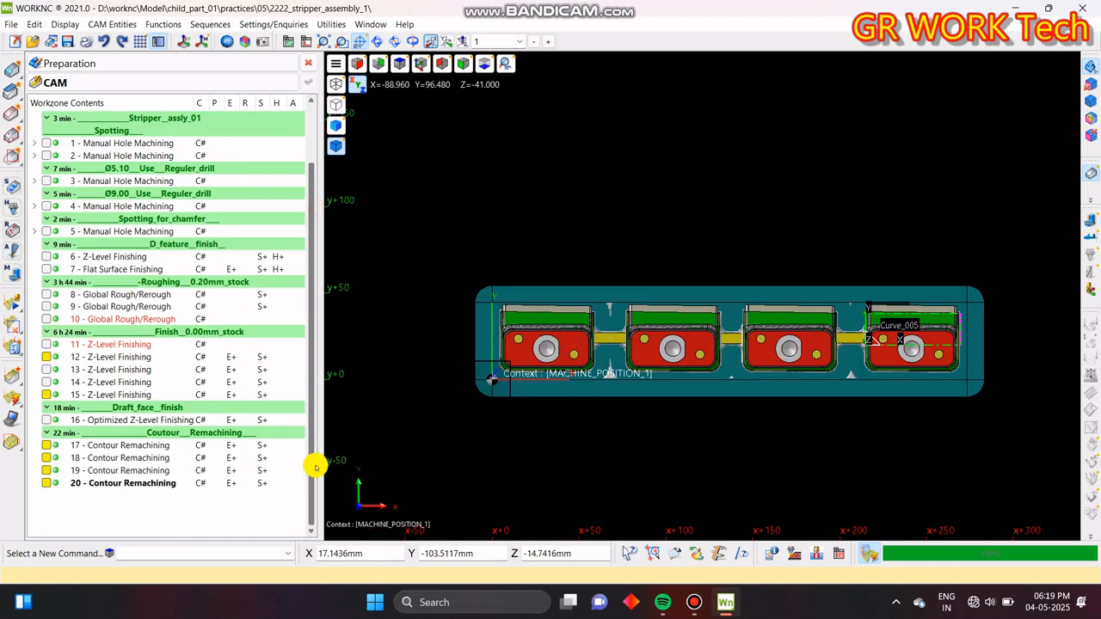
- Save the workzone and remove surface_ex_02.wnc from the part geometry, accepting the change
click(68, 41)
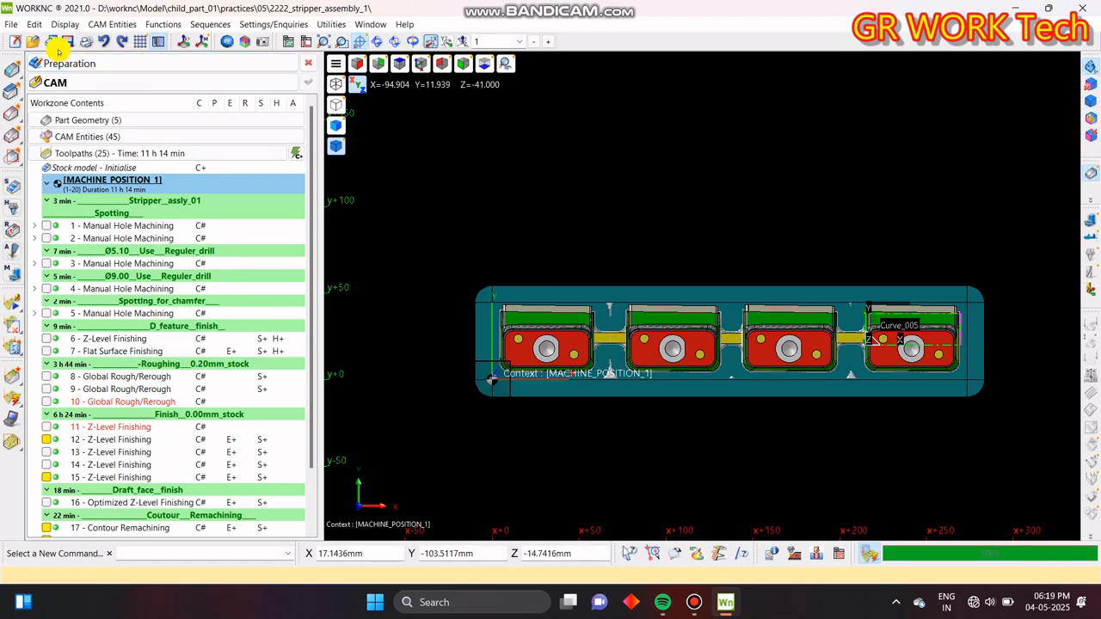
double_click(184, 168)
click(277, 127)
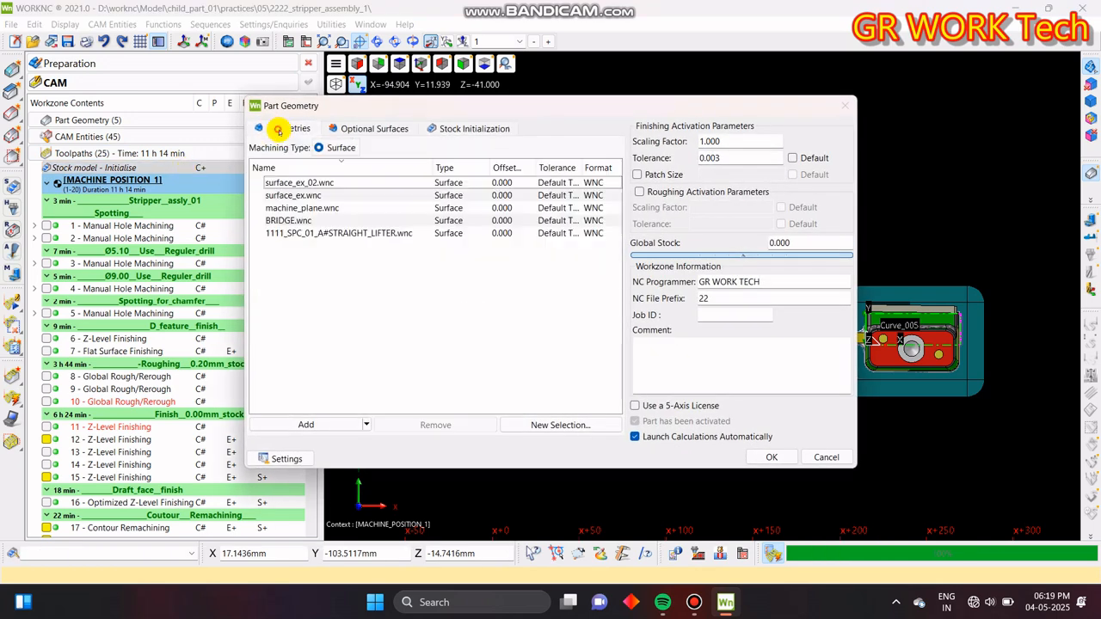
click(300, 183)
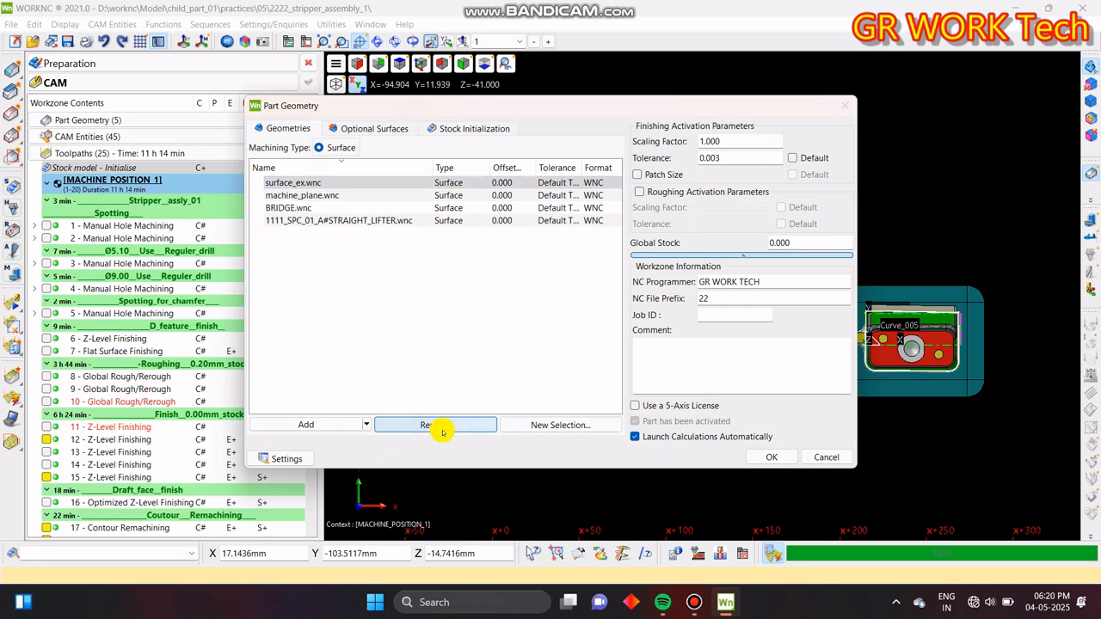
click(765, 462)
click(634, 322)
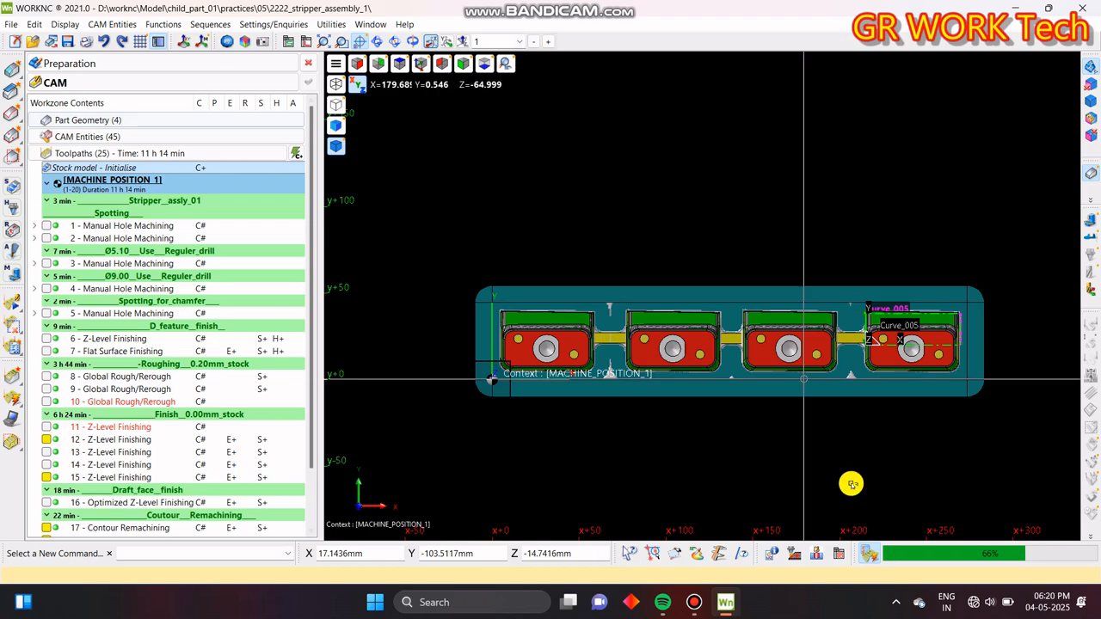
- Display Z-level finishing toolpath 12 and examine its passes down to the first block's base, then hide it
scroll(780, 359, up, 5)
middle_drag(698, 509, 733, 453)
scroll(796, 227, down, 4)
middle_drag(639, 324, 669, 272)
click(47, 440)
scroll(653, 344, up, 8)
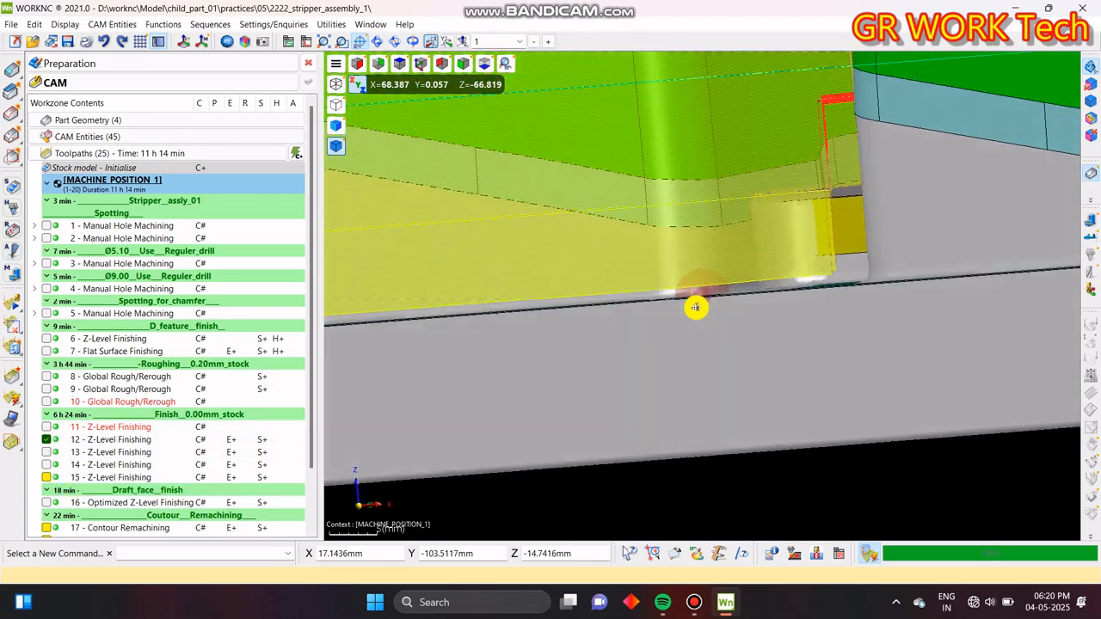
middle_drag(696, 307, 754, 329)
scroll(610, 290, down, 4)
middle_drag(602, 290, 727, 362)
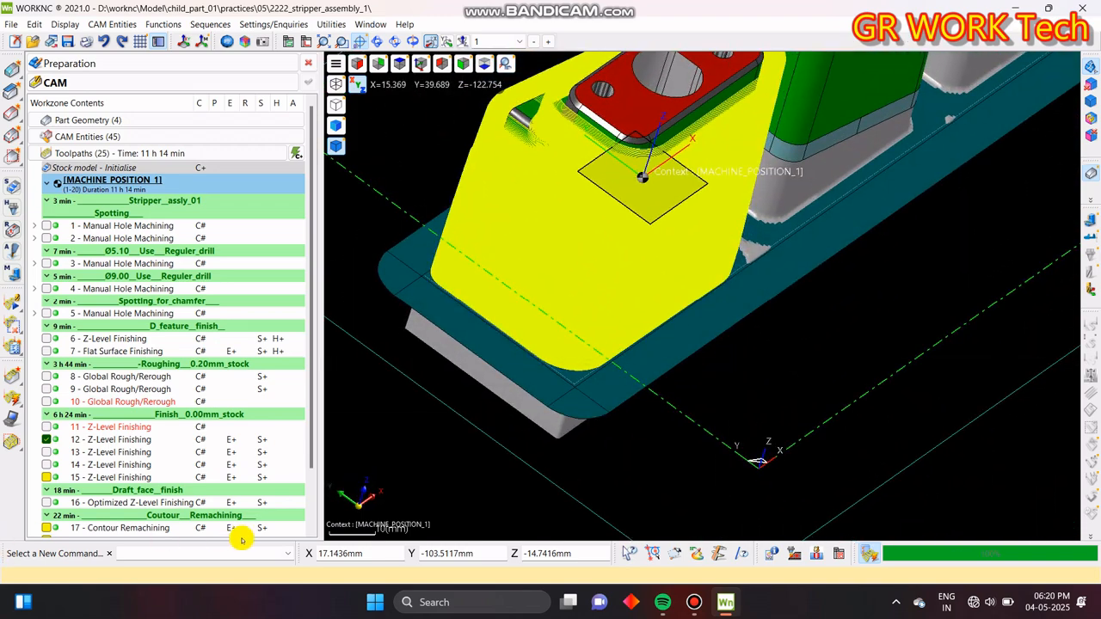
click(102, 440)
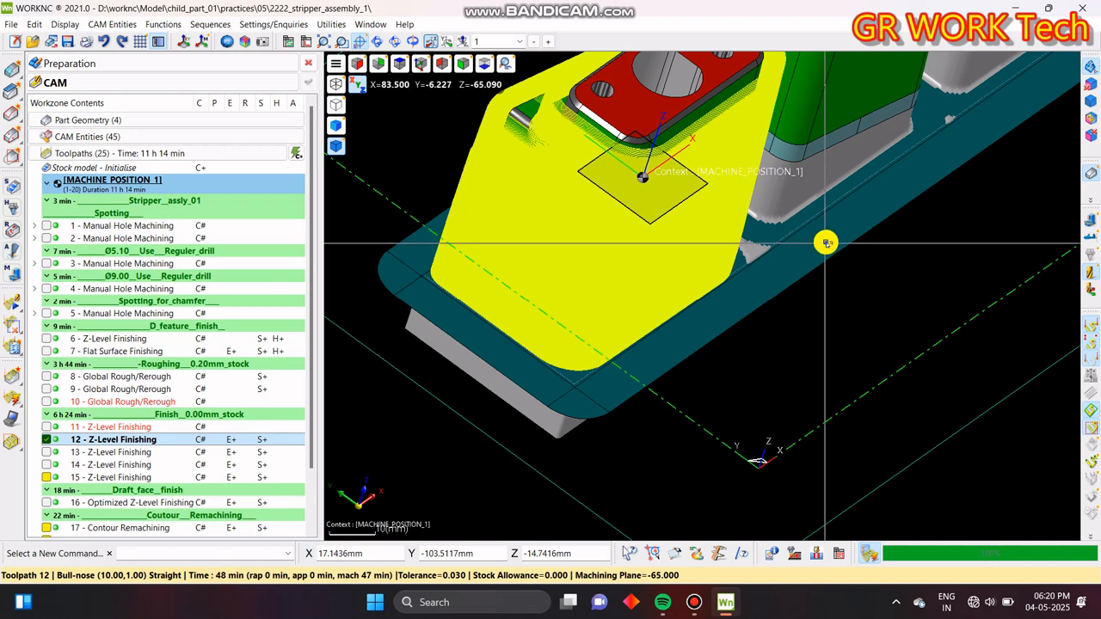
middle_drag(826, 244, 750, 316)
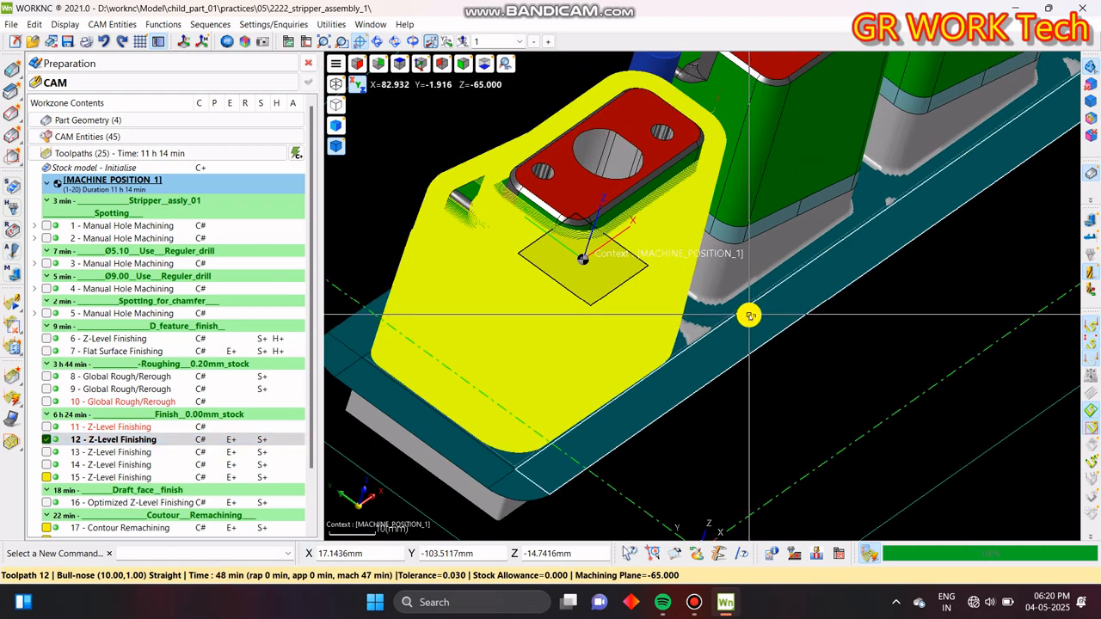
key(z)
scroll(758, 323, down, 3)
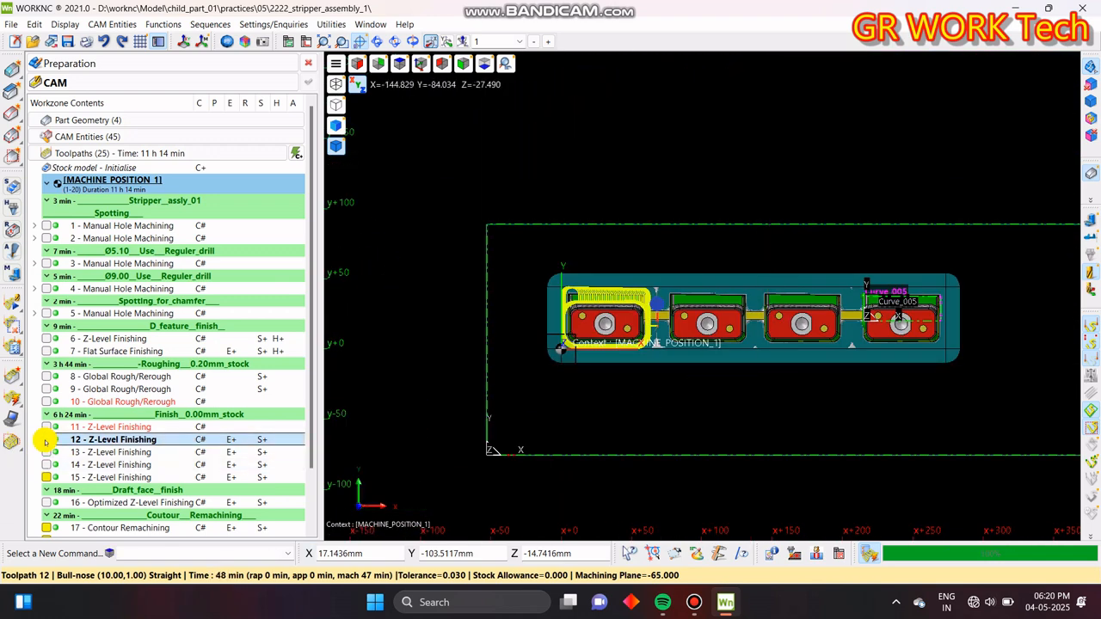
- Delete the red Z-Level Finishing toolpath 11 and save the changes to the workzone
click(99, 427)
right_click(100, 427)
click(159, 416)
click(572, 325)
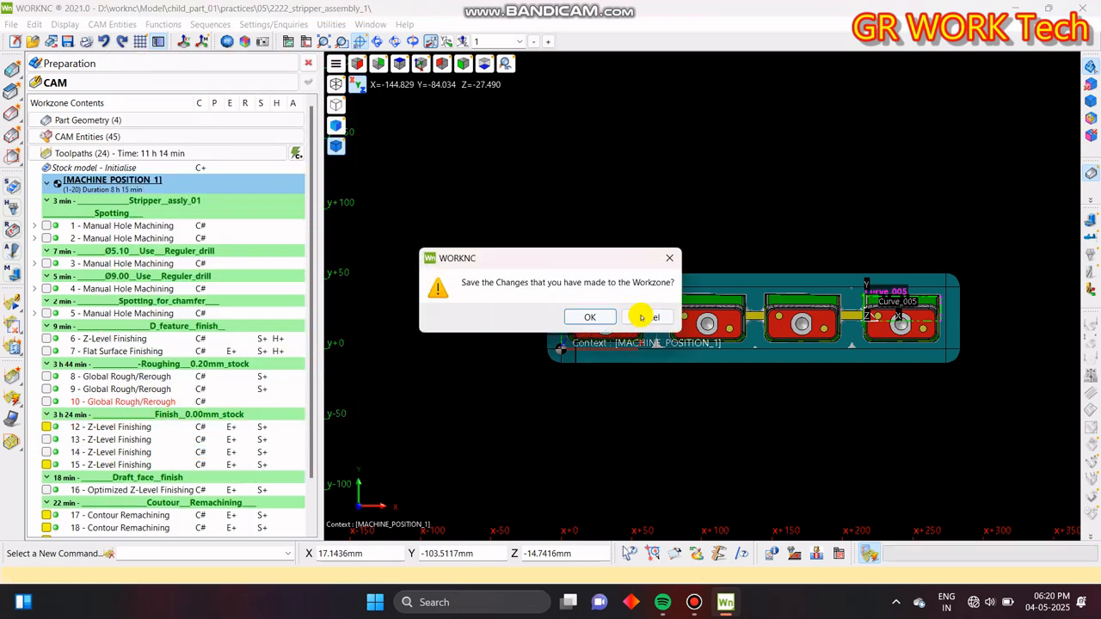
click(585, 316)
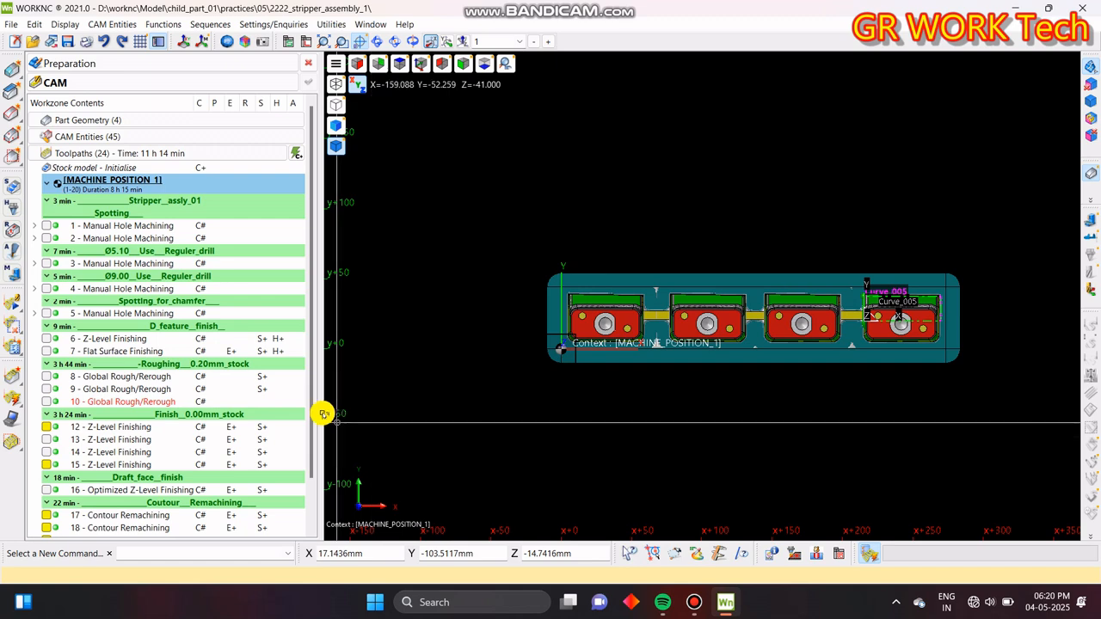
- Renumber the toolpaths consecutively with the first renumbered toolpath set to 1, and save the changes to the workzone
scroll(196, 527, down, 3)
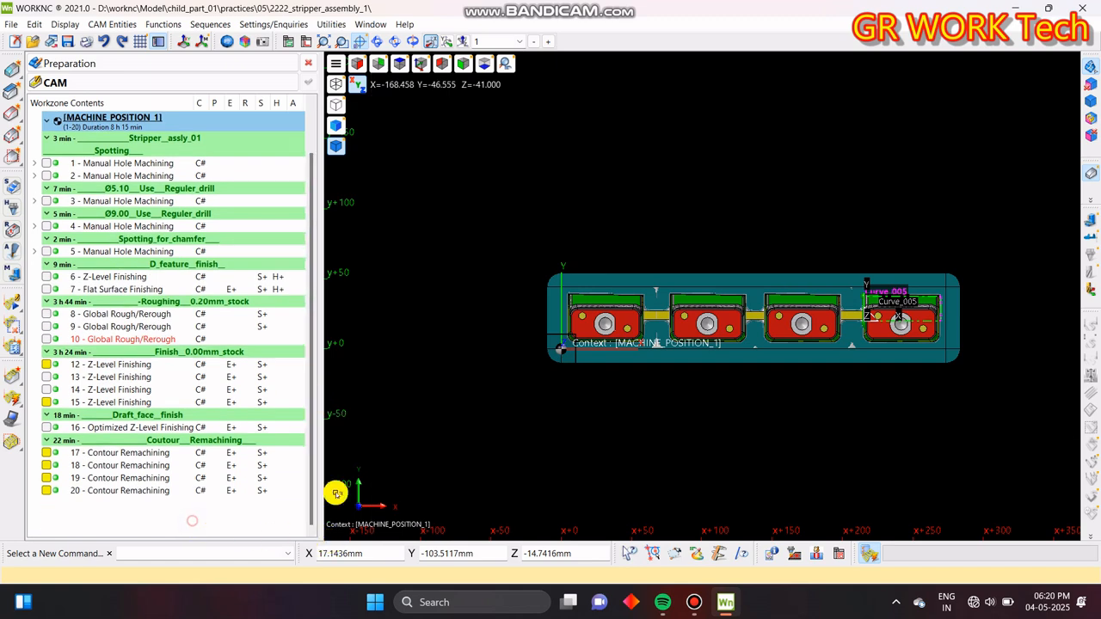
scroll(782, 375, up, 3)
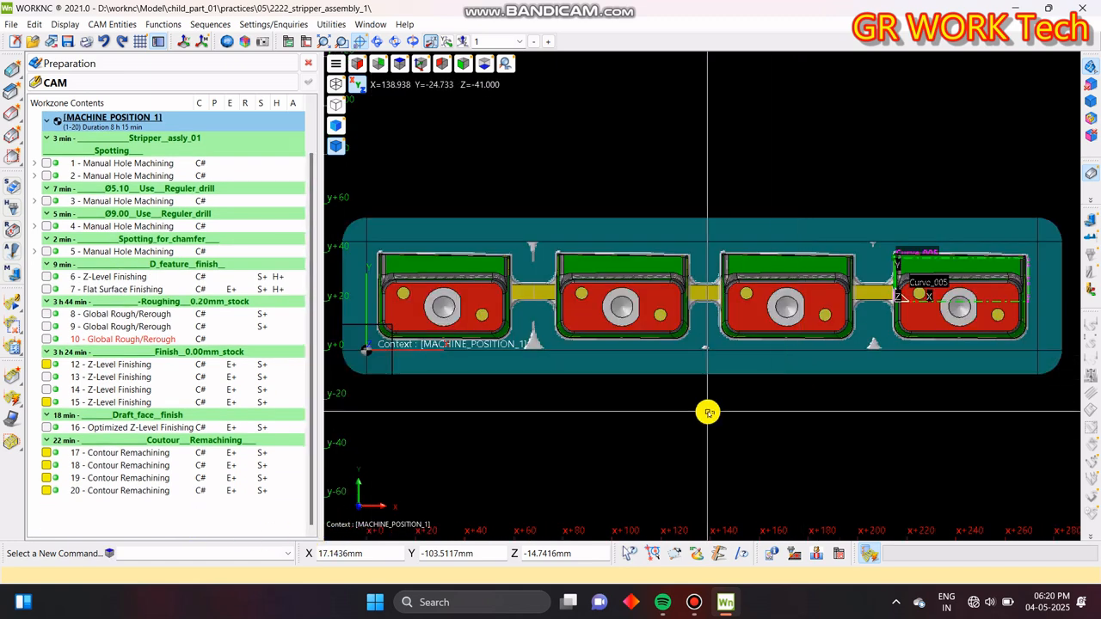
middle_drag(669, 411, 743, 427)
right_click(139, 516)
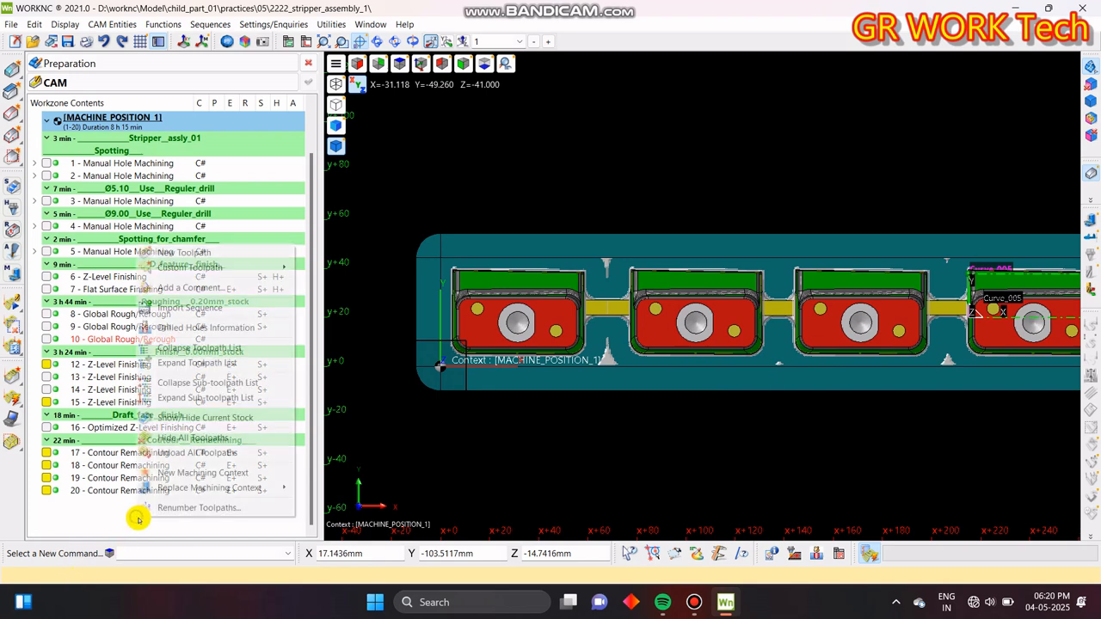
click(198, 508)
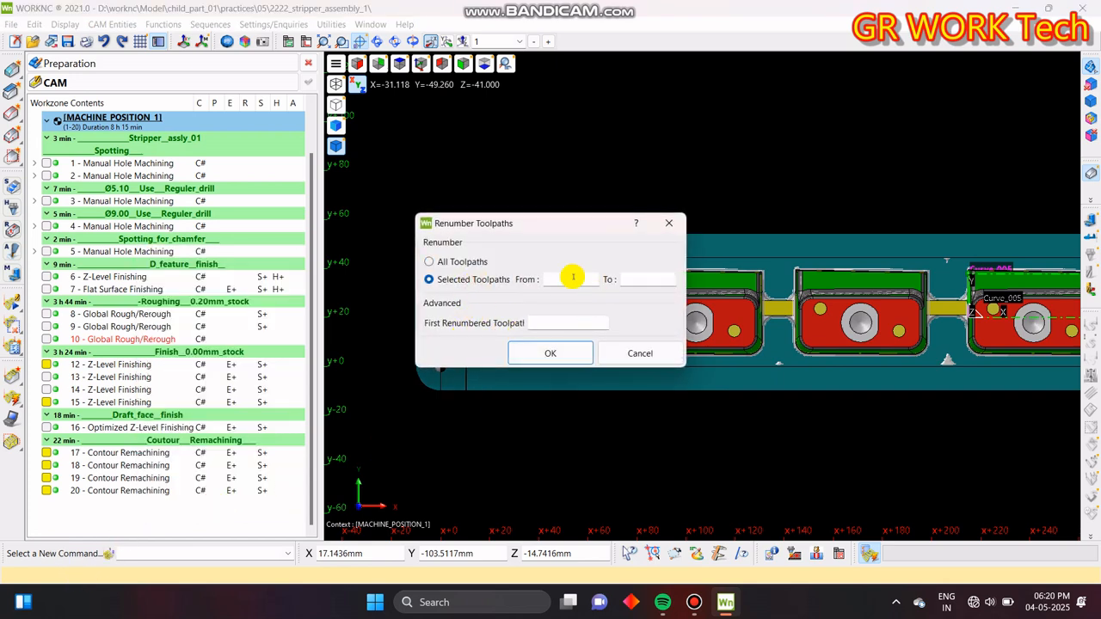
click(669, 280)
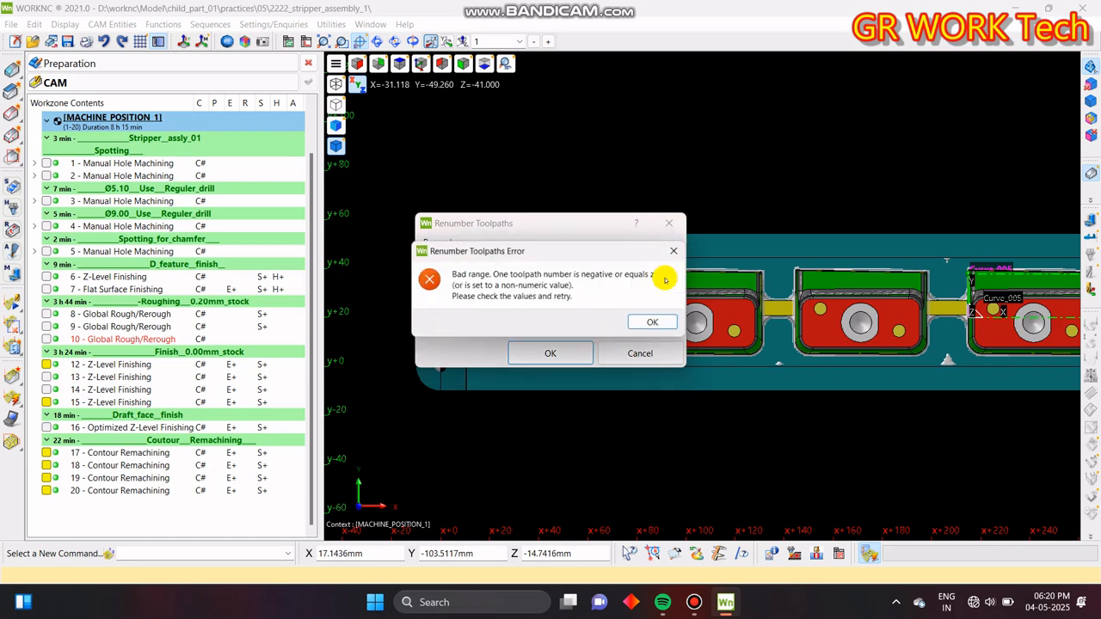
click(644, 319)
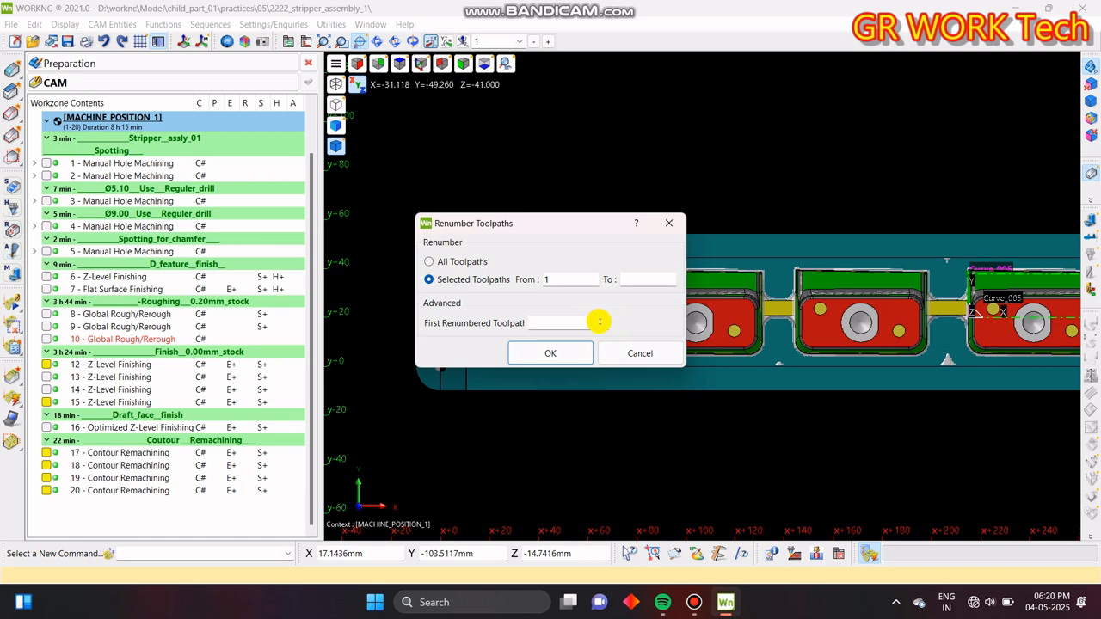
key(Return)
key(Return)
click(576, 350)
click(658, 327)
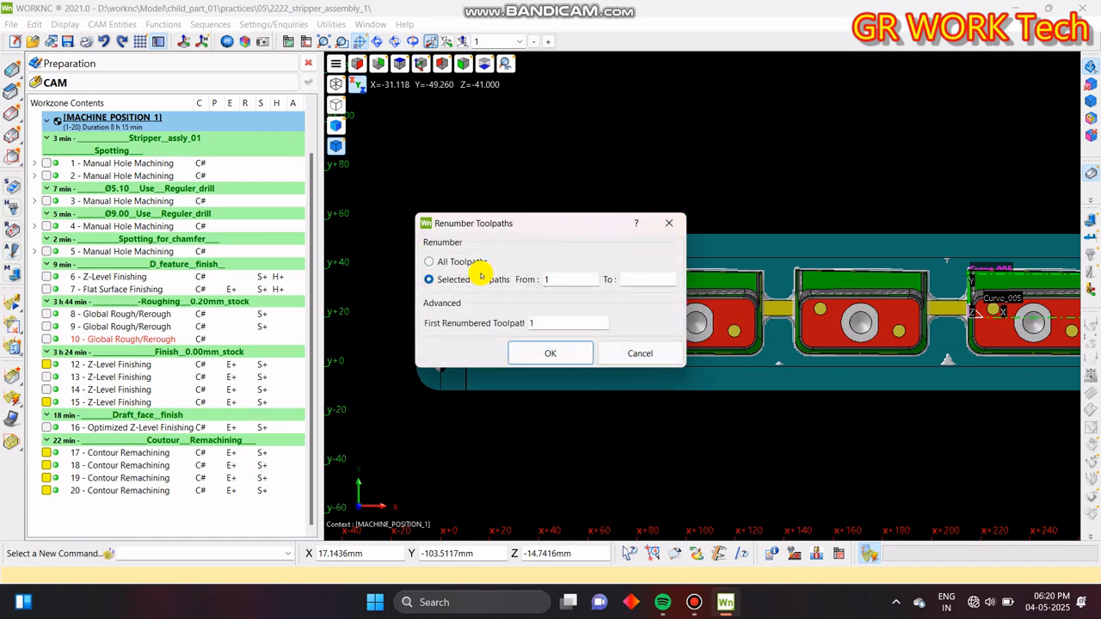
click(536, 354)
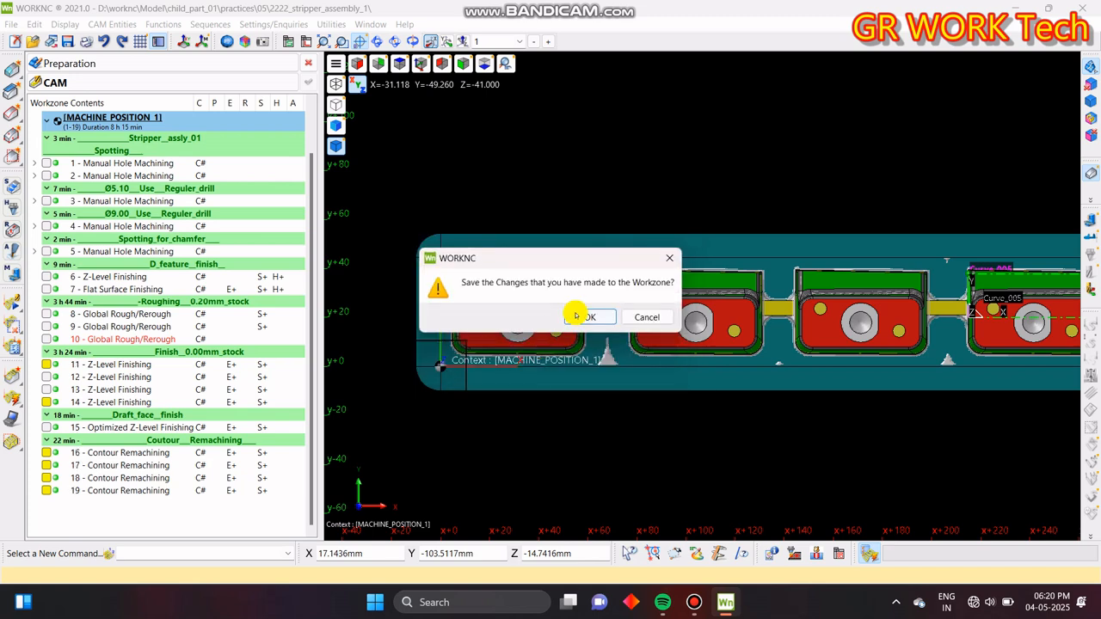
click(581, 315)
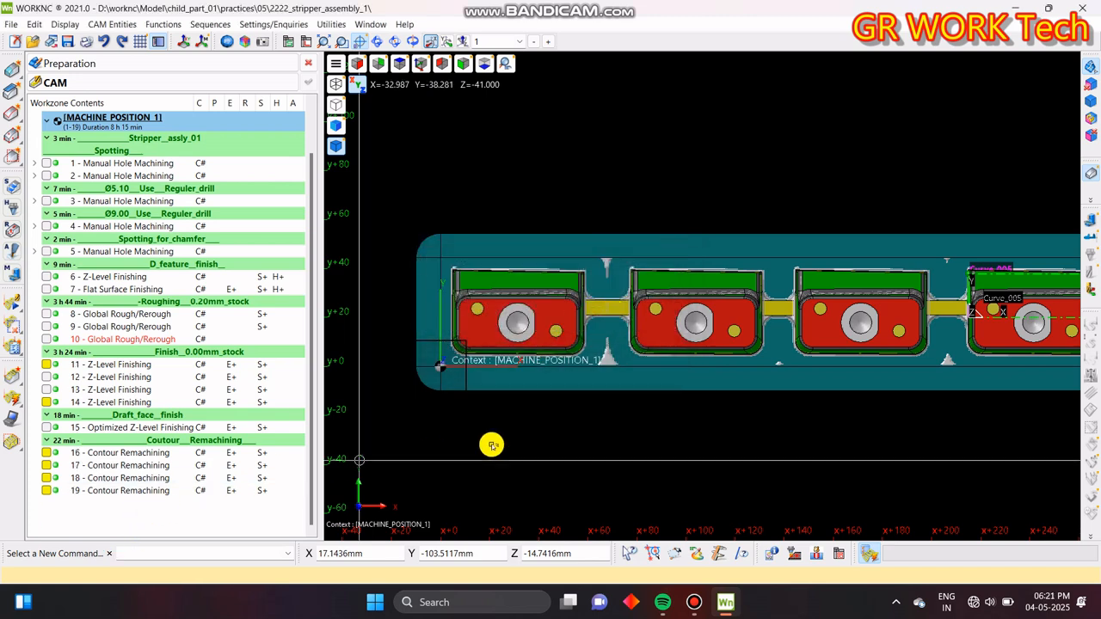
- Examine the four blocks on the base plate from above and at an angle
scroll(766, 319, down, 3)
middle_drag(695, 450, 662, 402)
key(z)
scroll(728, 384, down, 2)
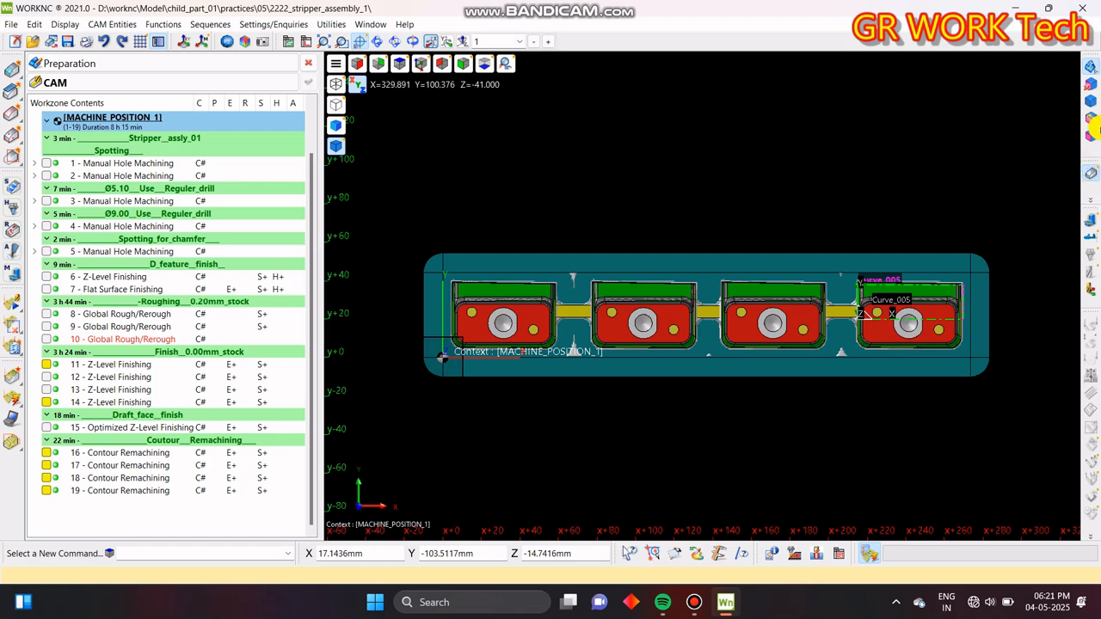
middle_drag(720, 423, 816, 334)
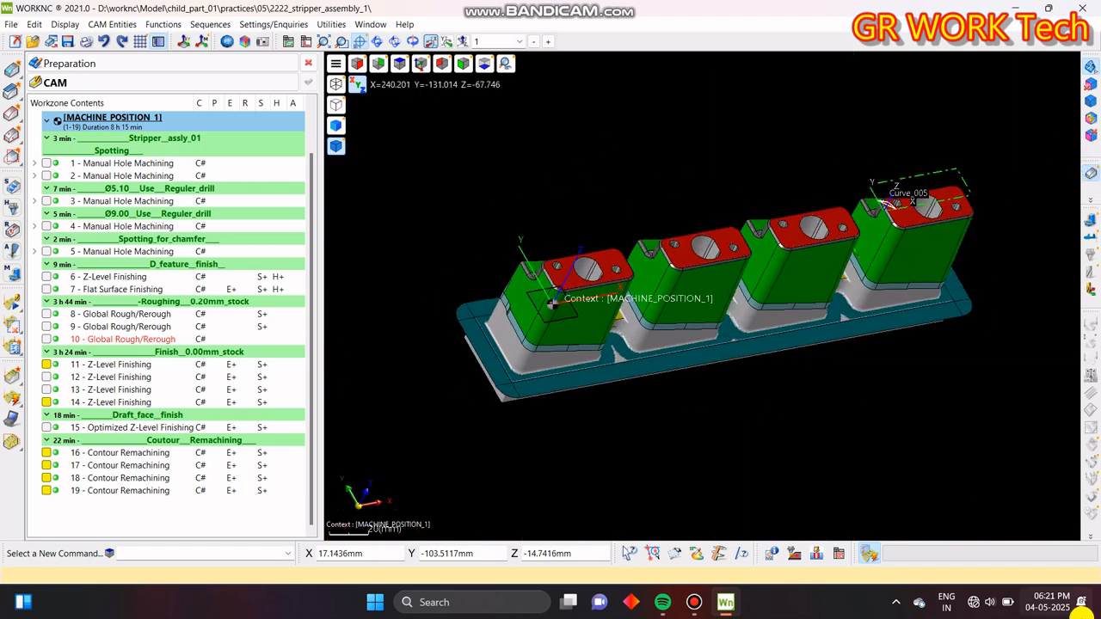
click(1006, 601)
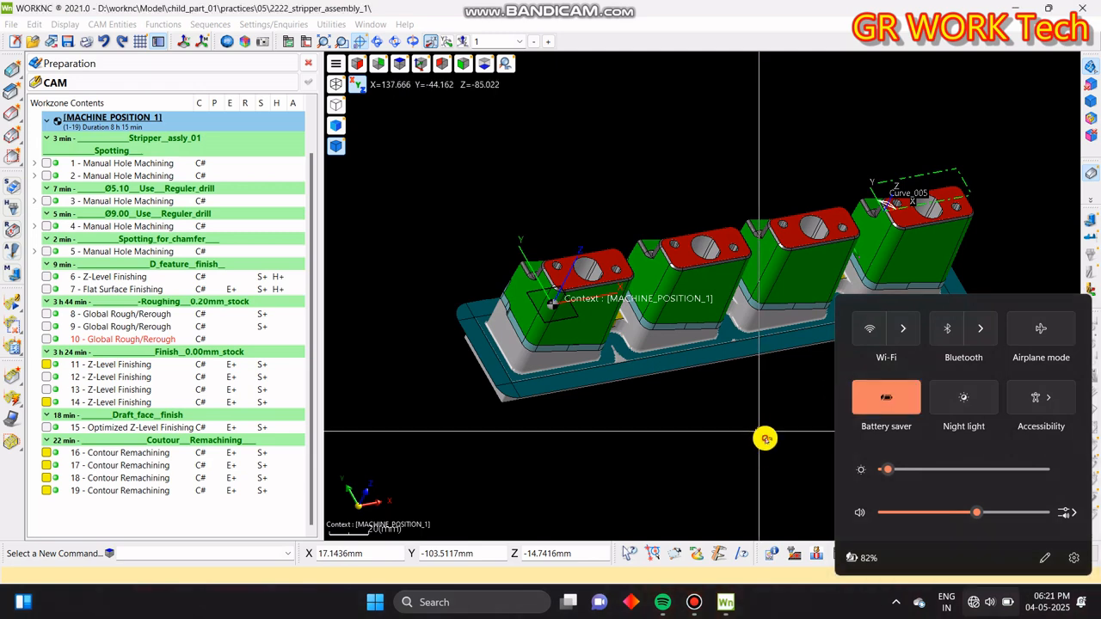
click(774, 384)
middle_drag(775, 386, 747, 394)
key(z)
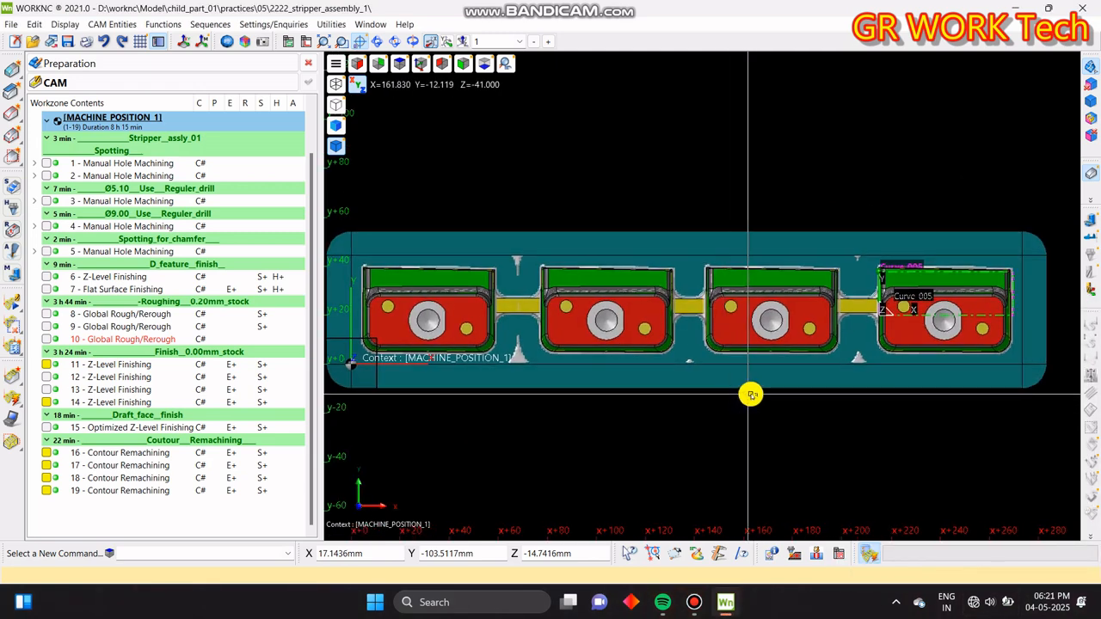
scroll(747, 394, down, 3)
- Save the workzone and rename the new_ucs axis system to 1st_setting
click(67, 39)
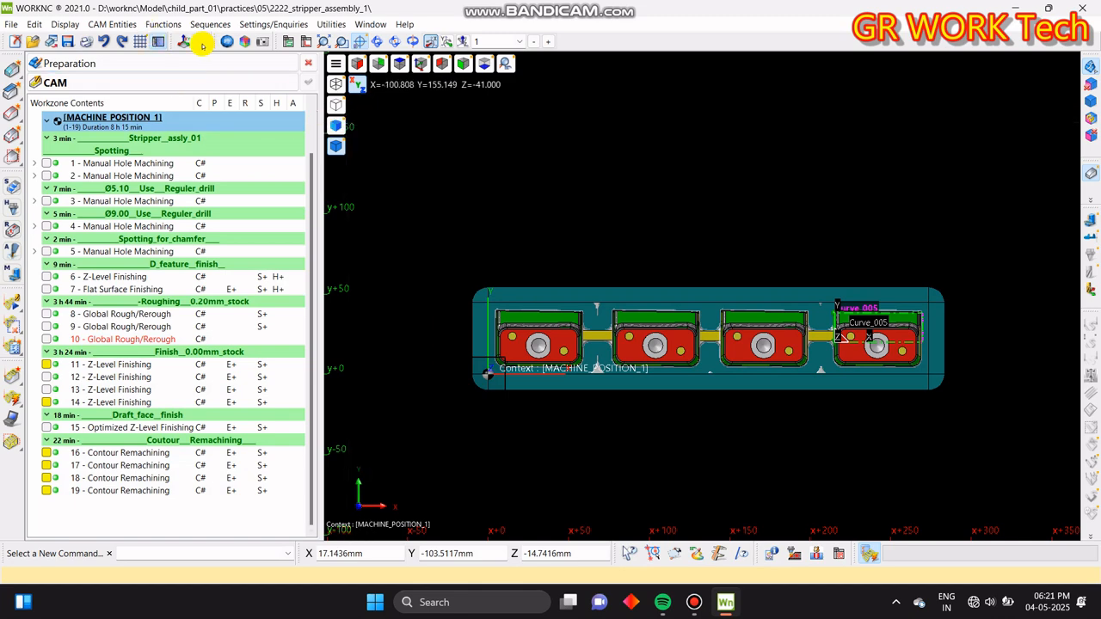
click(201, 44)
click(90, 99)
double_click(91, 101)
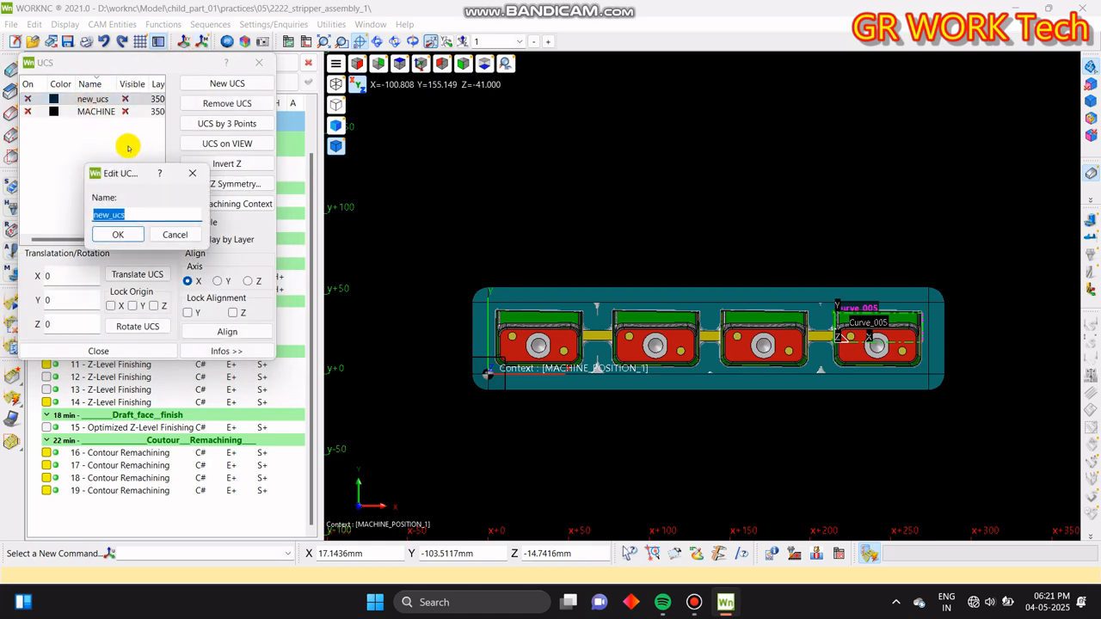
key(XF86AudioMute)
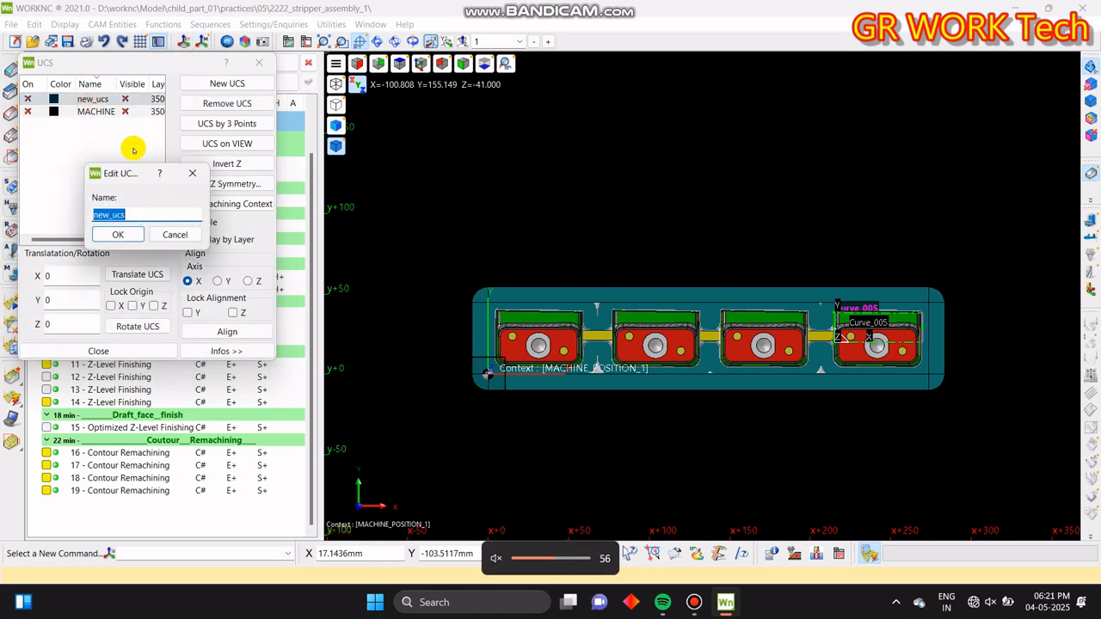
text(1st_setting)
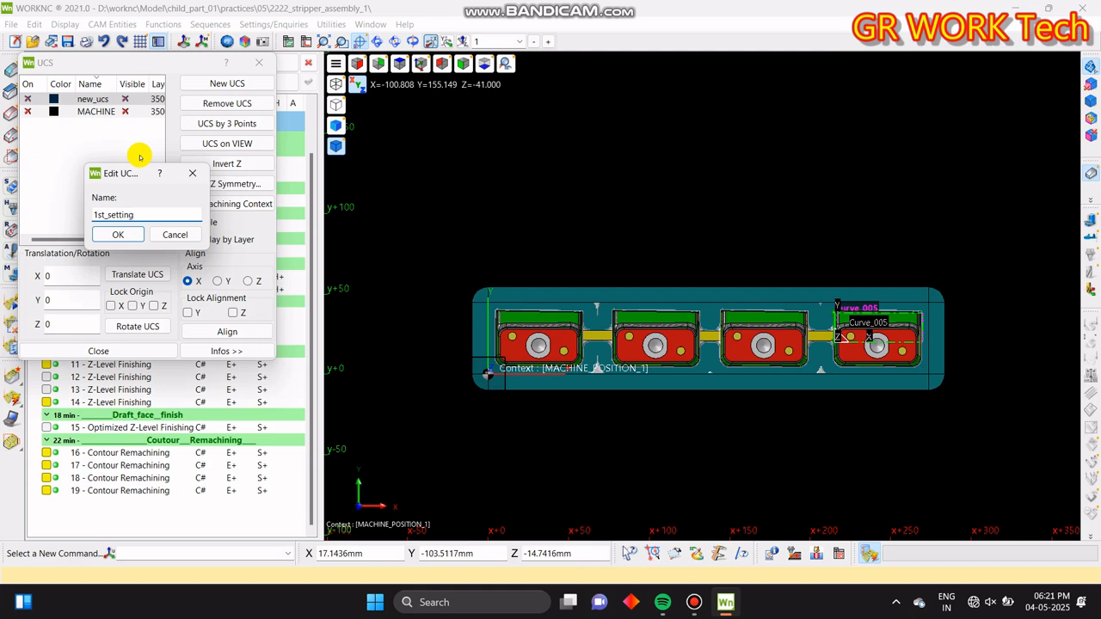
key(Return)
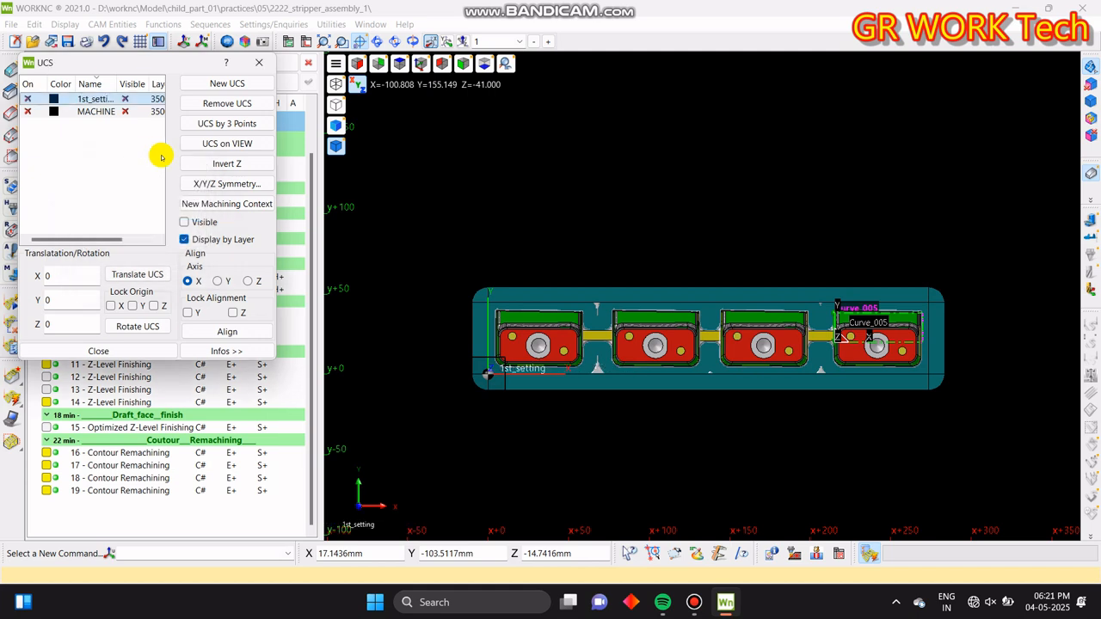
- Create a new UCS named 2nd_setting and invert its Z axis so it faces the underside of the part
click(227, 84)
double_click(108, 100)
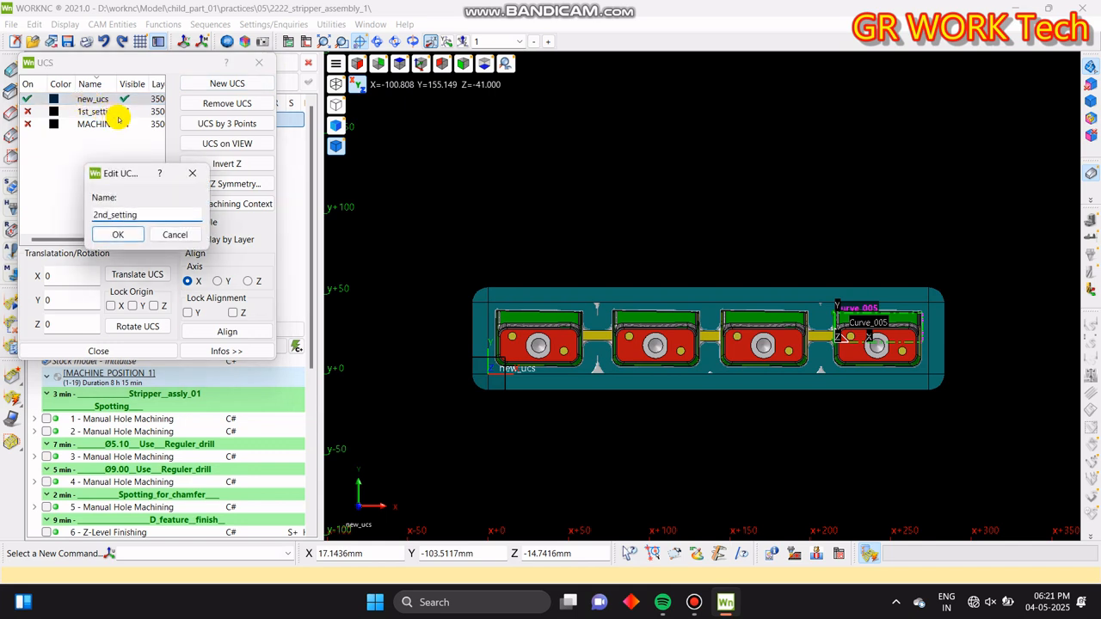
click(110, 238)
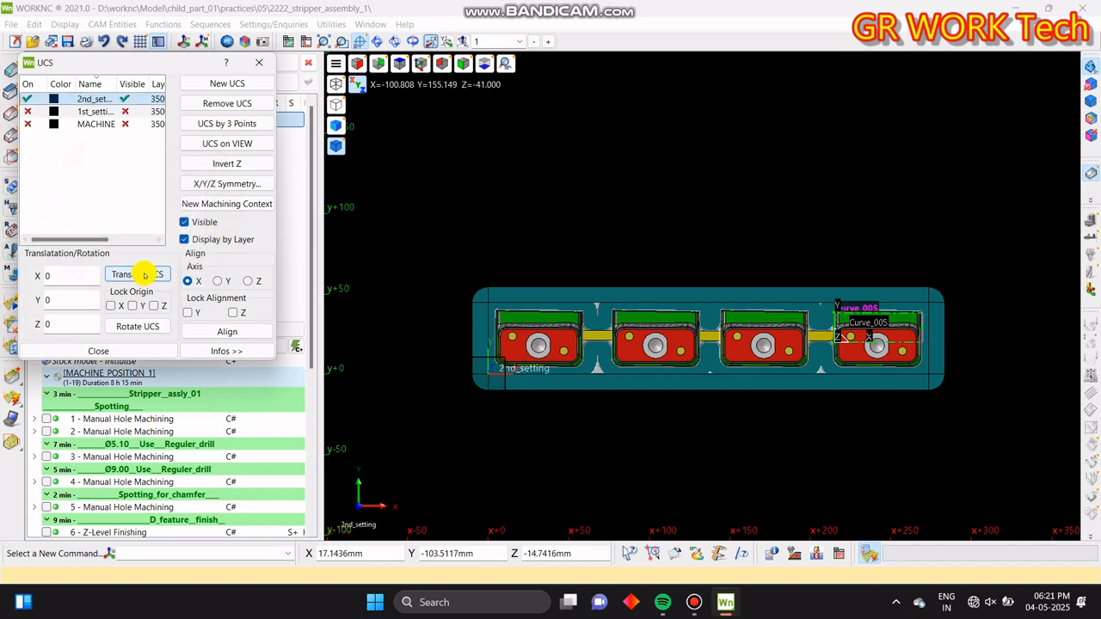
click(248, 164)
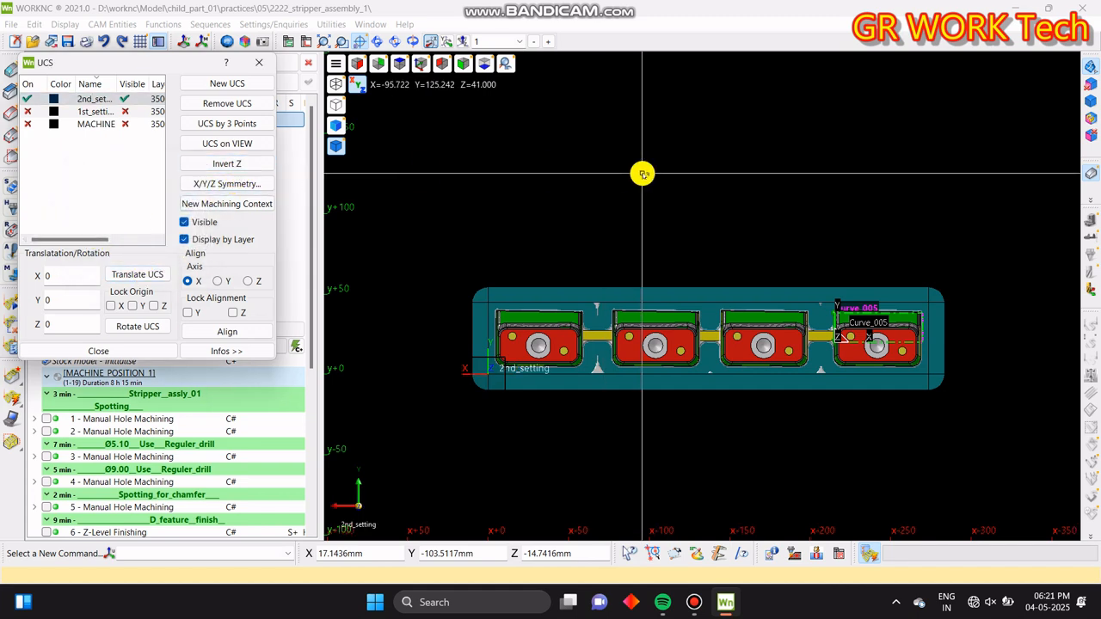
middle_drag(642, 174, 717, 292)
scroll(529, 263, down, 3)
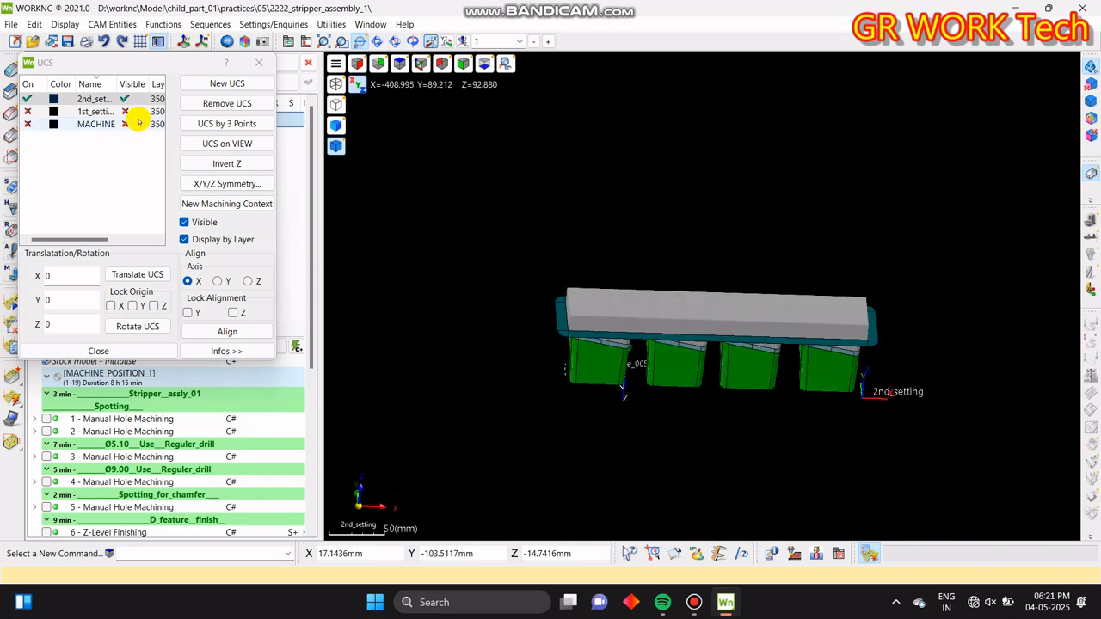
- Create a new machining context from the 2nd_setting UCS and make it the active context
click(226, 204)
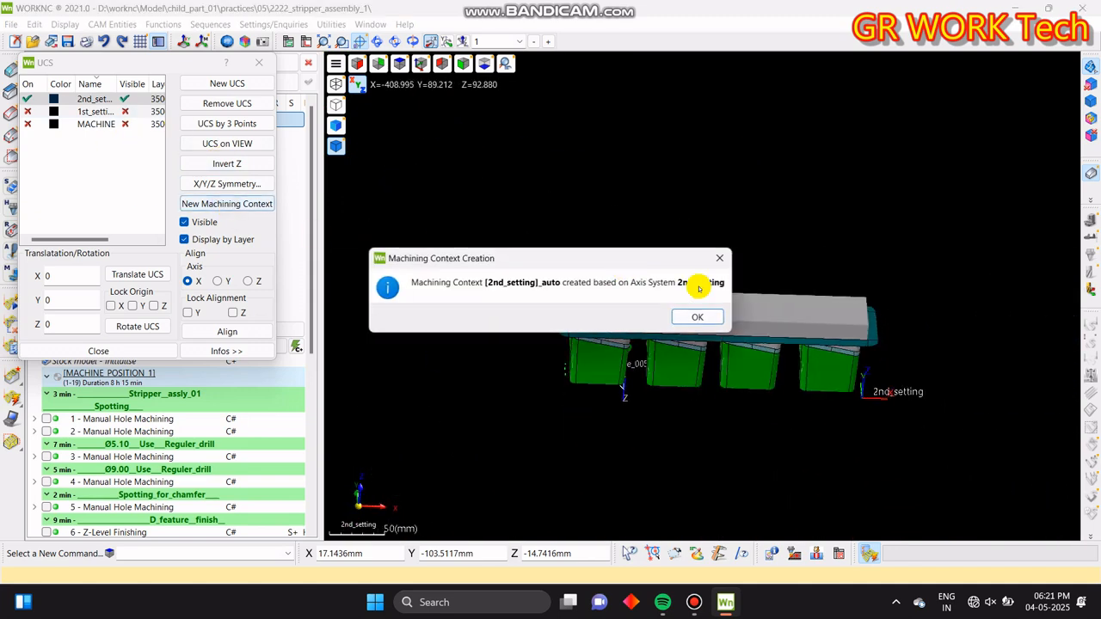
click(696, 315)
click(126, 352)
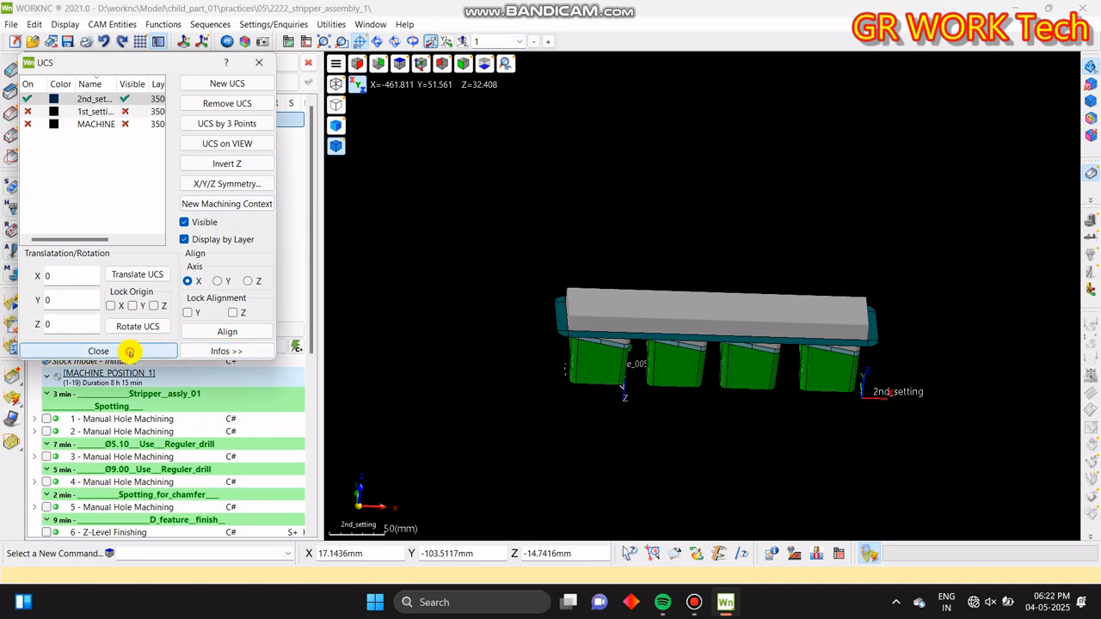
click(243, 124)
drag(311, 129, 316, 431)
double_click(215, 459)
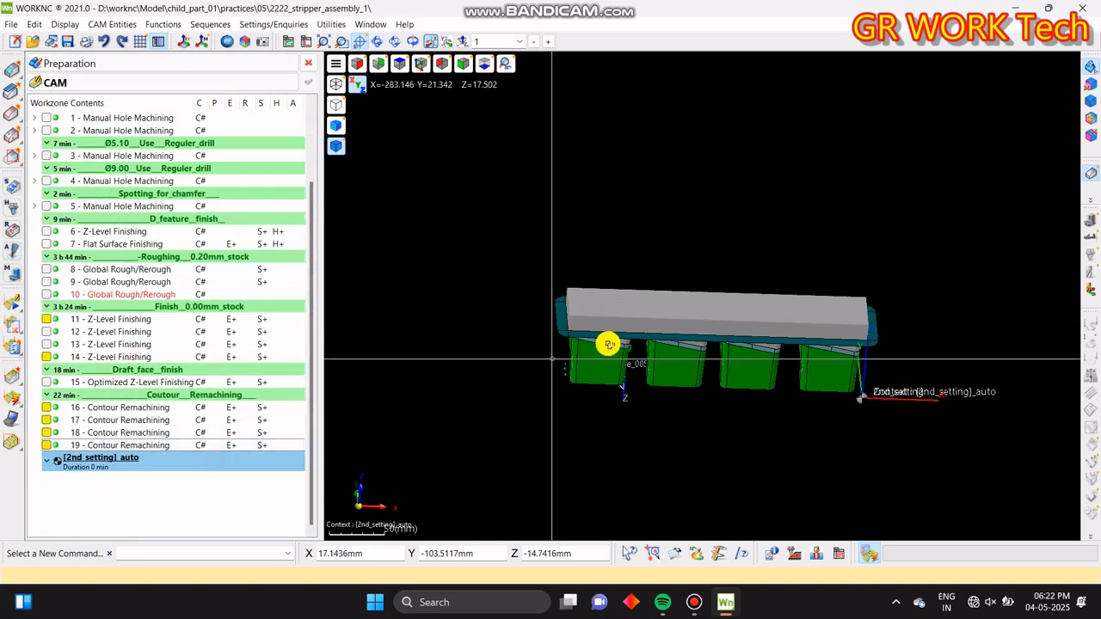
- Add a toolpath comment reading 2nd_setting, preceded by underscores, under the second setting's context
right_click(136, 486)
click(256, 269)
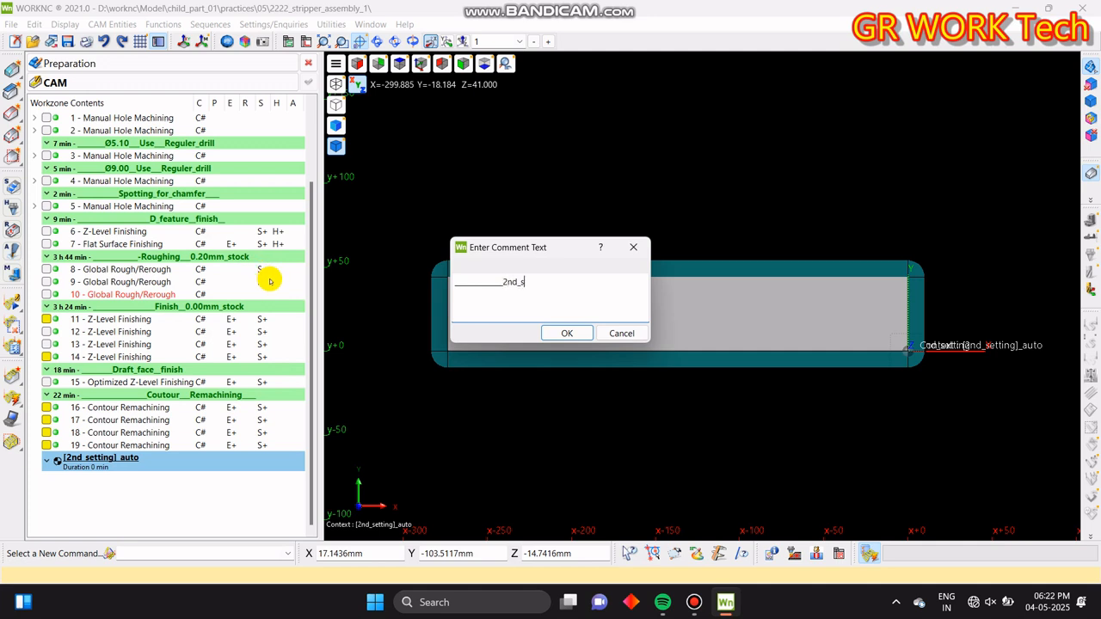
key(Return)
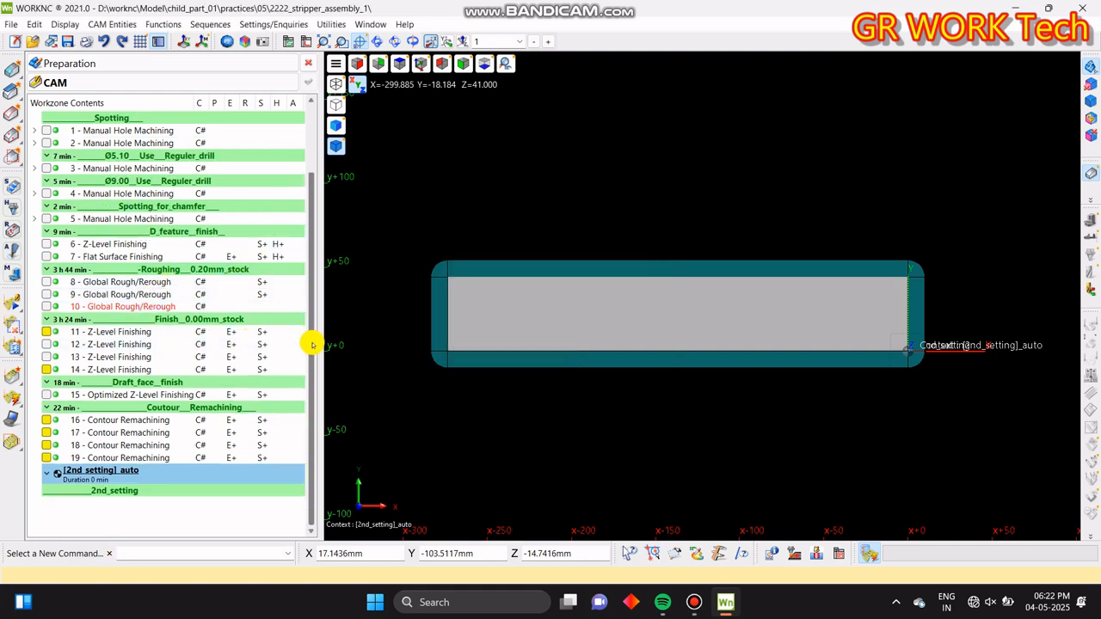
- Hide the box stock model in the part geometry and collapse the geometry list
drag(312, 342, 334, 233)
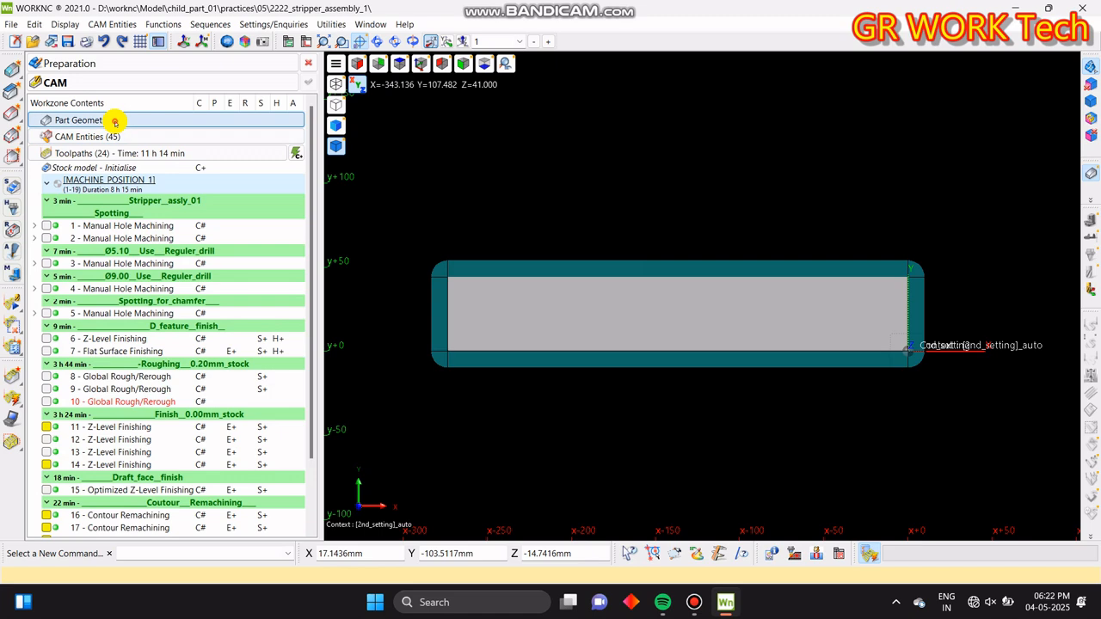
double_click(64, 120)
click(60, 212)
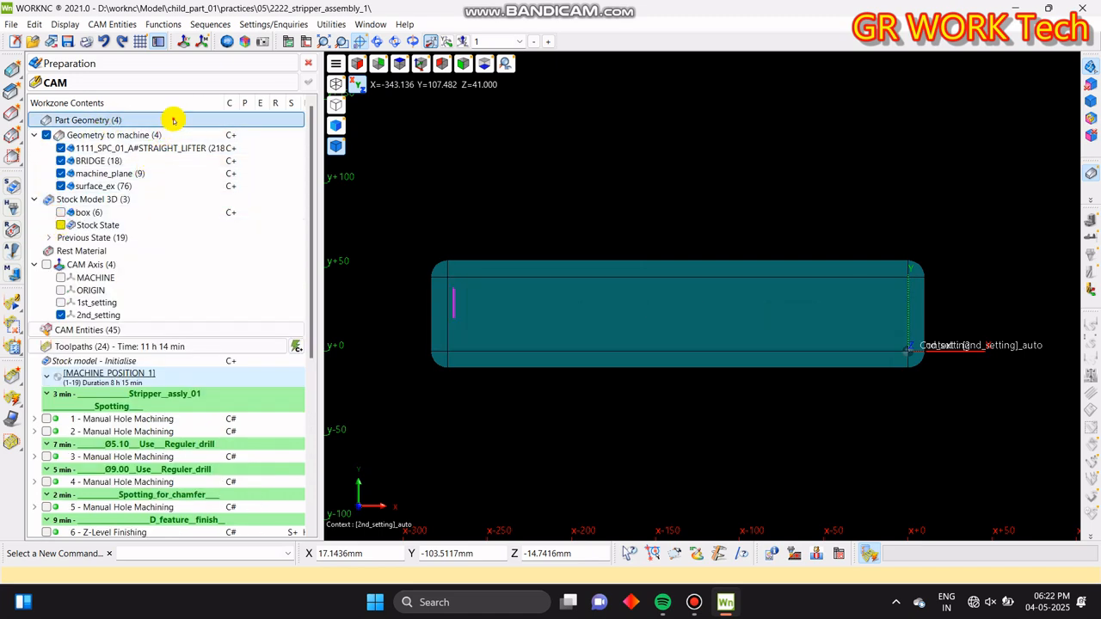
double_click(172, 118)
- Examine the sides and base edges of the blocks and the bridges between them beneath the machine plane
middle_drag(630, 385, 732, 351)
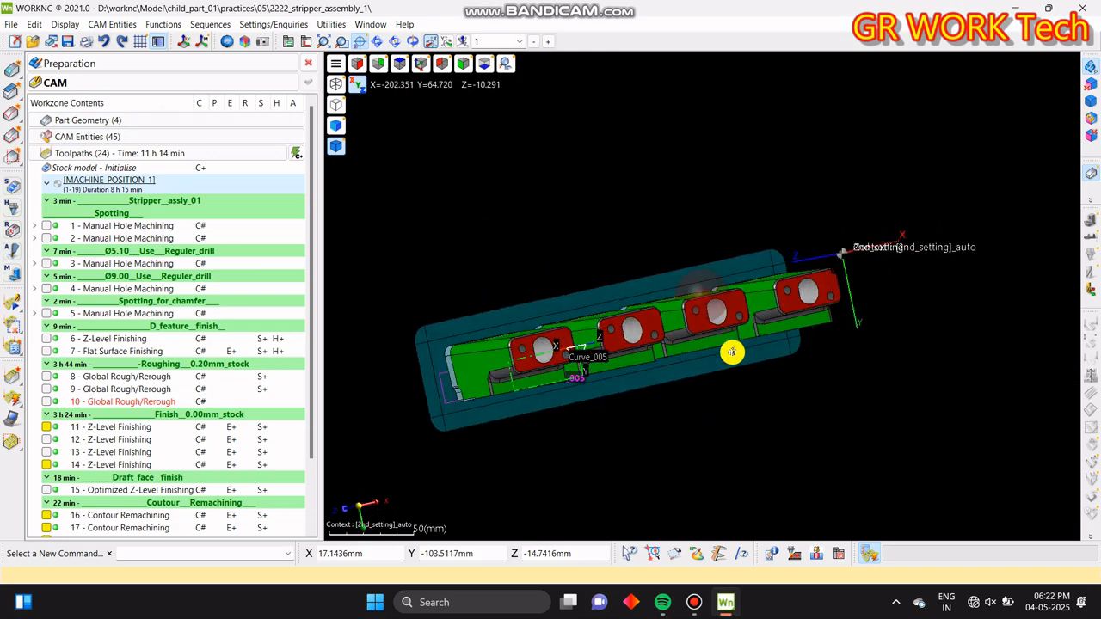
scroll(461, 342, up, 5)
scroll(545, 307, down, 5)
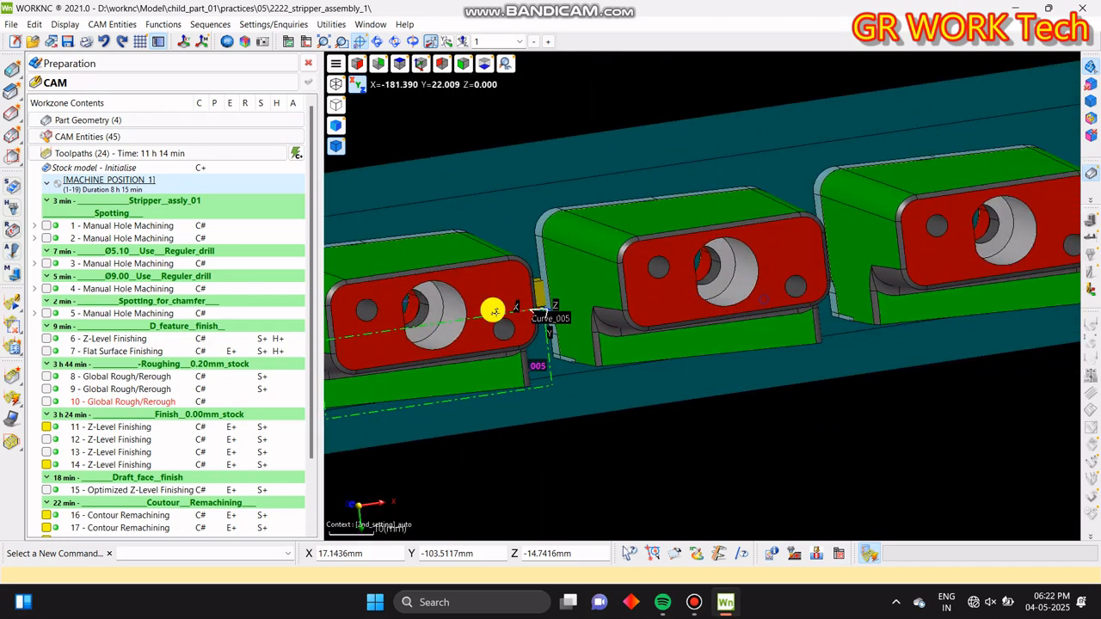
middle_drag(734, 270, 539, 285)
scroll(539, 285, up, 3)
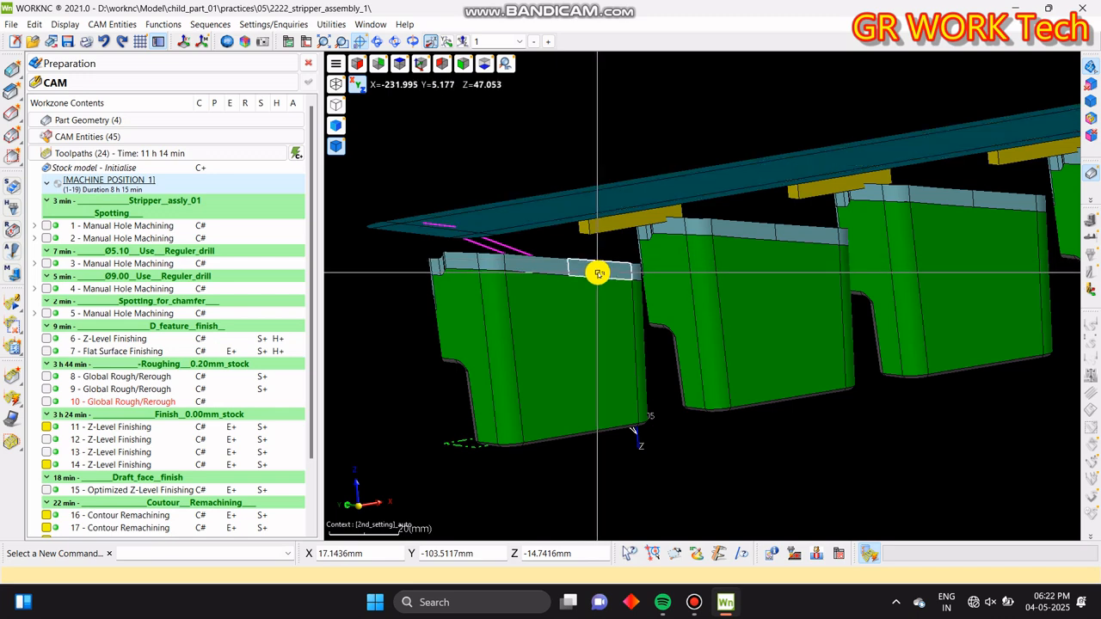
- Remove surface_ex.wnc and machine_plane.wnc from the part geometry and validate the CAM modifications
double_click(139, 169)
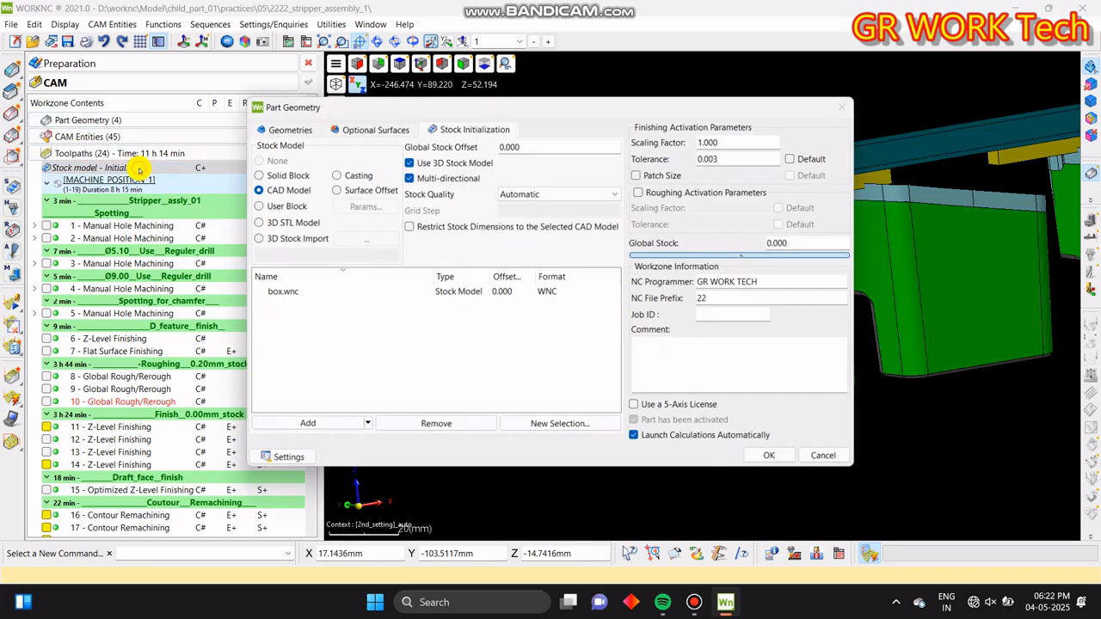
click(273, 127)
click(288, 183)
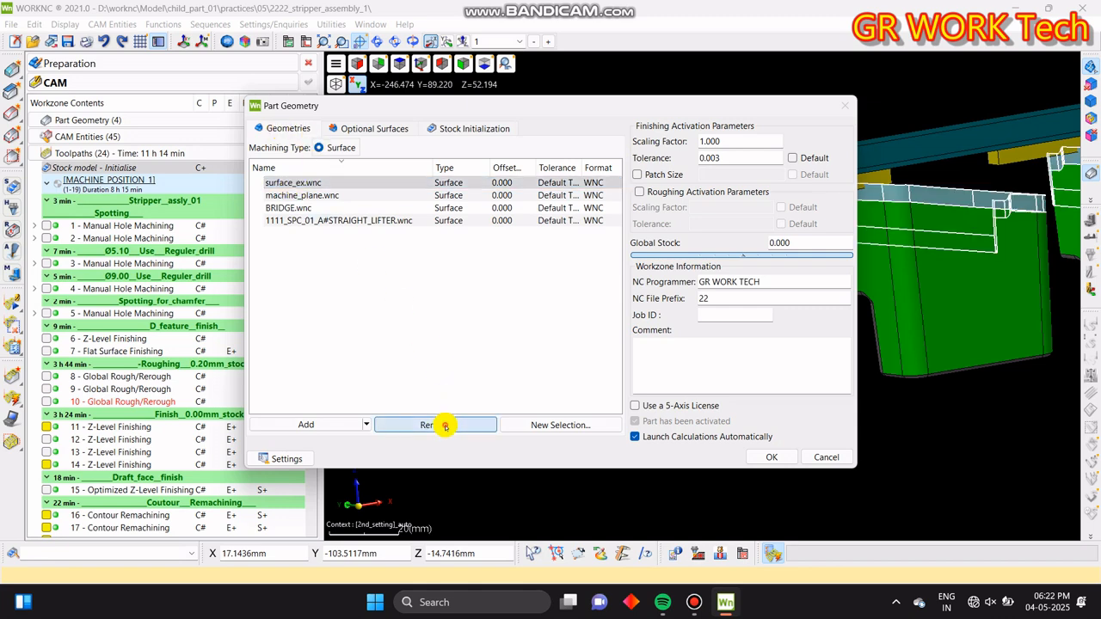
click(437, 424)
click(458, 426)
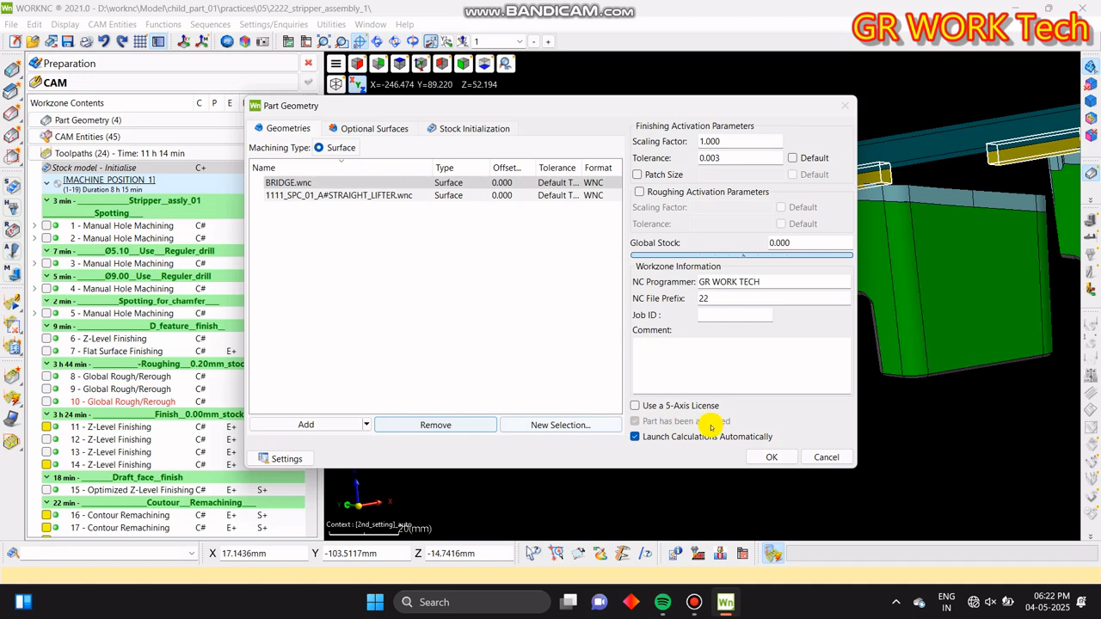
click(771, 456)
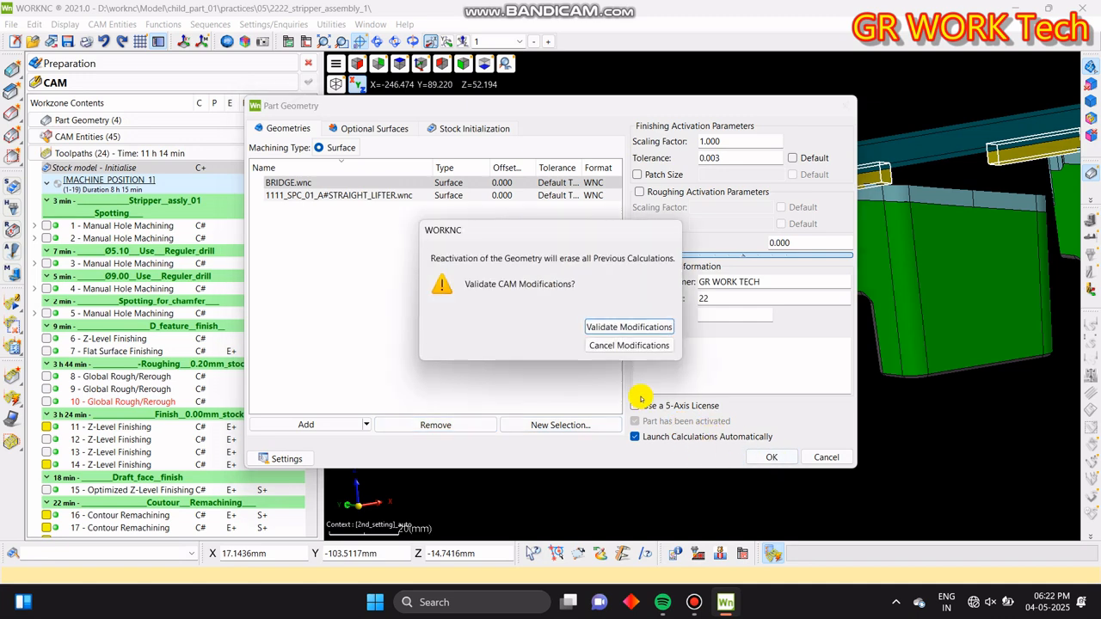
click(624, 321)
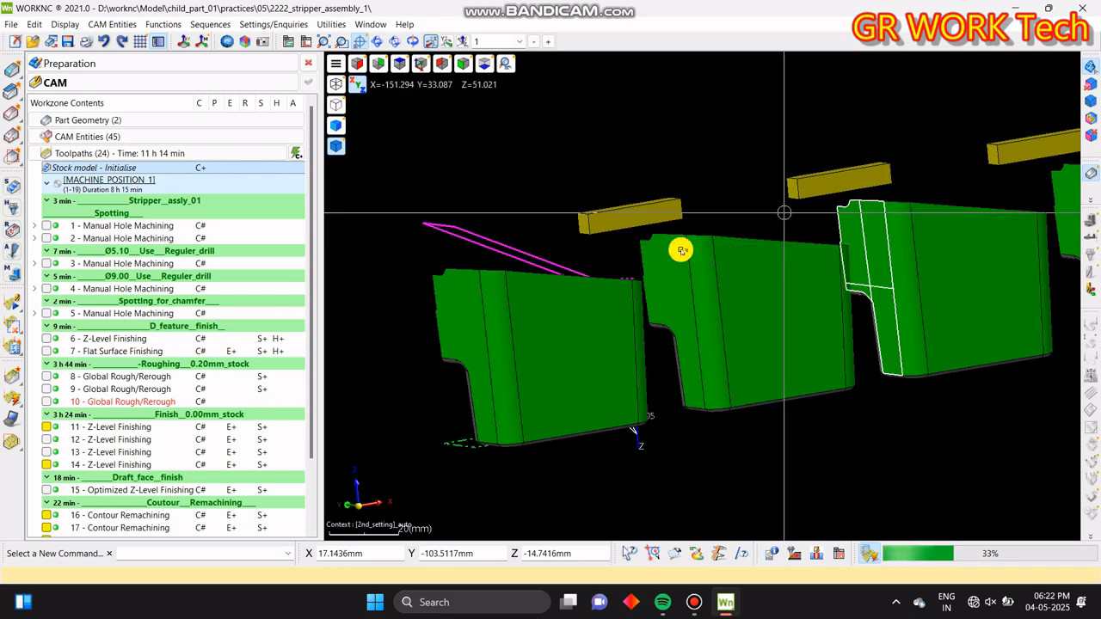
- Examine the reactivated lifters and bridge bars from above and at an angle, including the first lifter beside Curve_005
drag(310, 226, 221, 506)
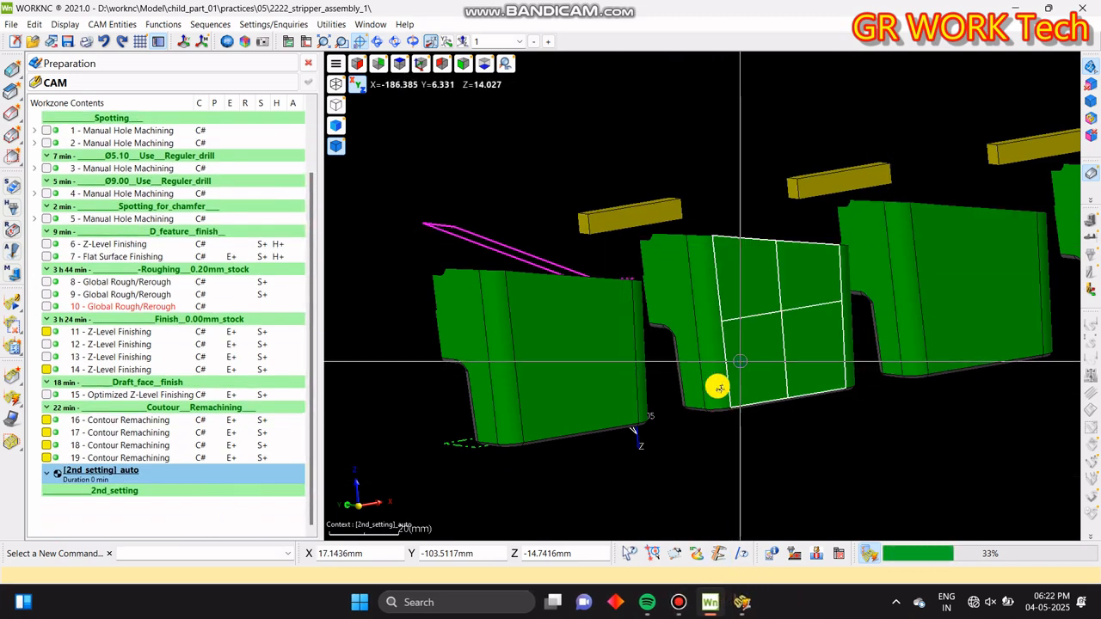
middle_drag(767, 346, 722, 435)
key(z)
scroll(769, 387, down, 2)
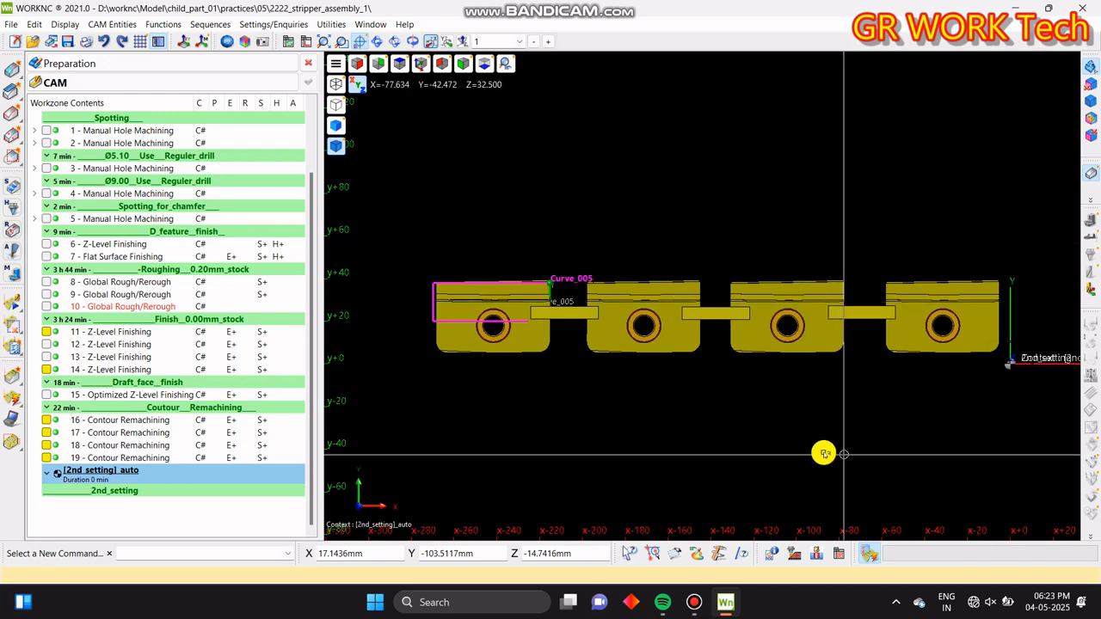
middle_drag(744, 445, 790, 363)
scroll(550, 360, up, 6)
middle_drag(708, 312, 741, 365)
scroll(543, 312, down, 4)
middle_drag(642, 321, 626, 280)
scroll(524, 270, up, 3)
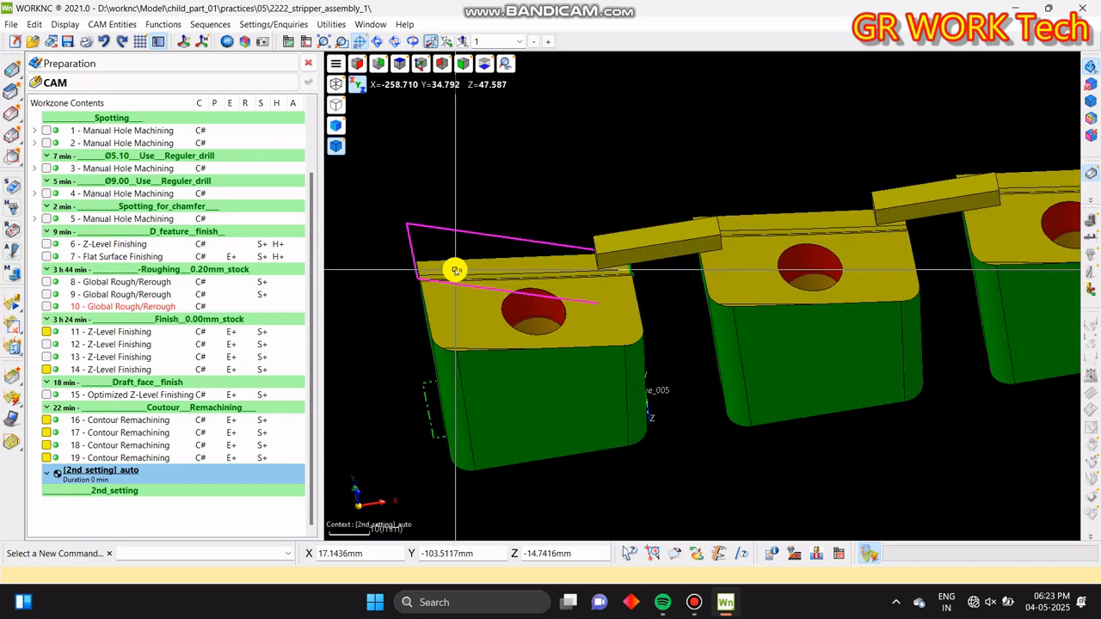
scroll(581, 338, up, 4)
middle_drag(581, 339, 626, 390)
scroll(729, 378, down, 4)
scroll(737, 395, down, 4)
middle_drag(737, 395, 761, 430)
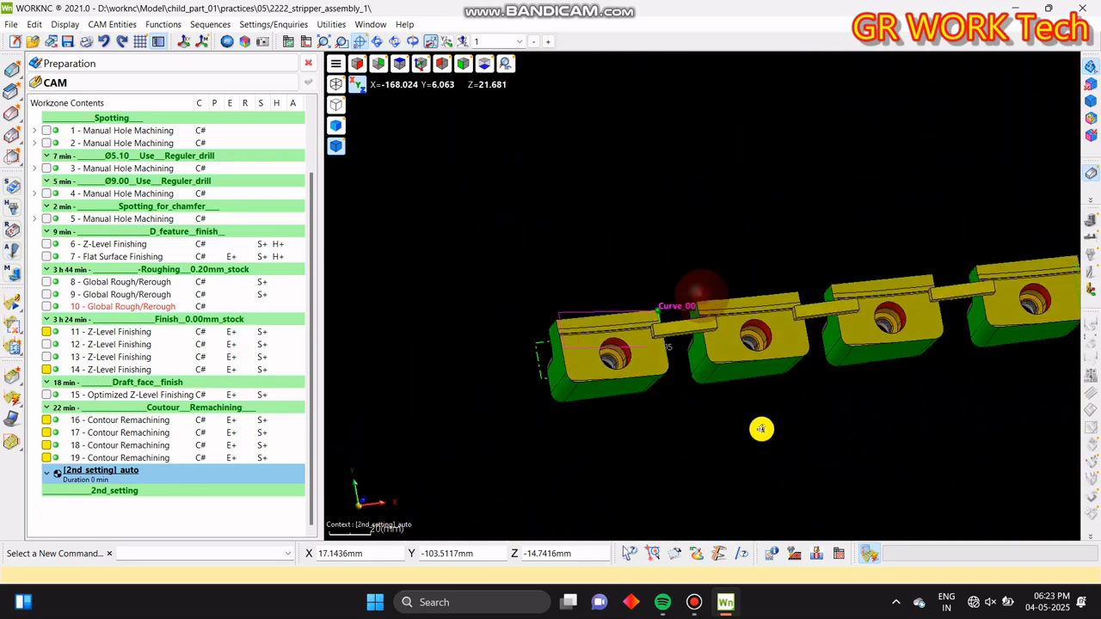
- Inspect the lifters' upper faces, holes and side walls along the whole row up close
scroll(602, 339, up, 4)
scroll(602, 340, up, 2)
scroll(575, 339, up, 4)
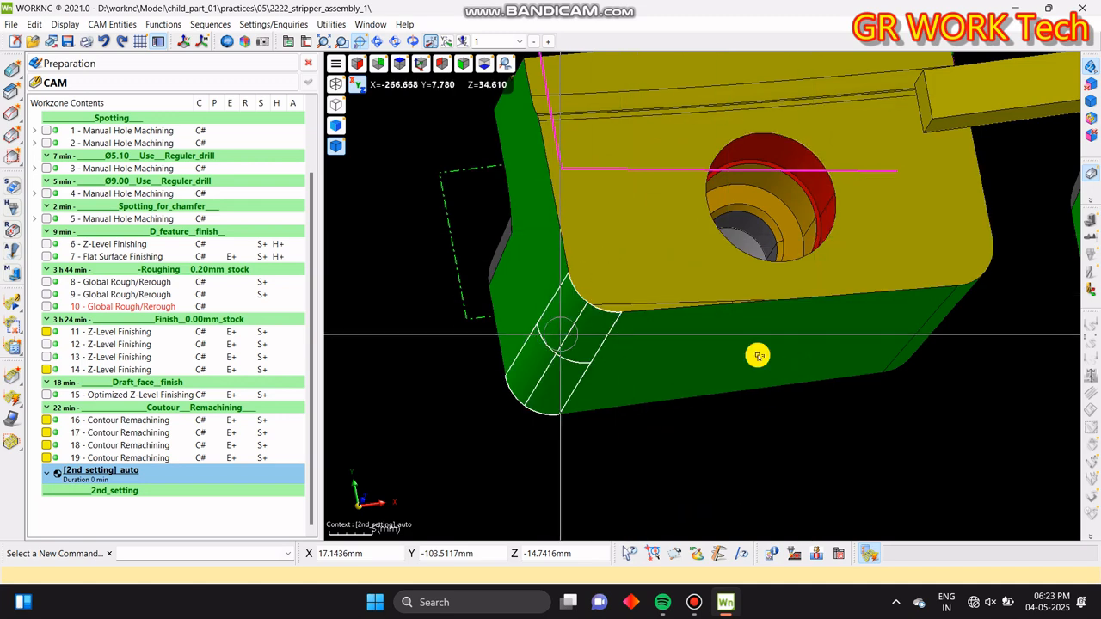
middle_drag(976, 345, 806, 331)
scroll(760, 419, down, 3)
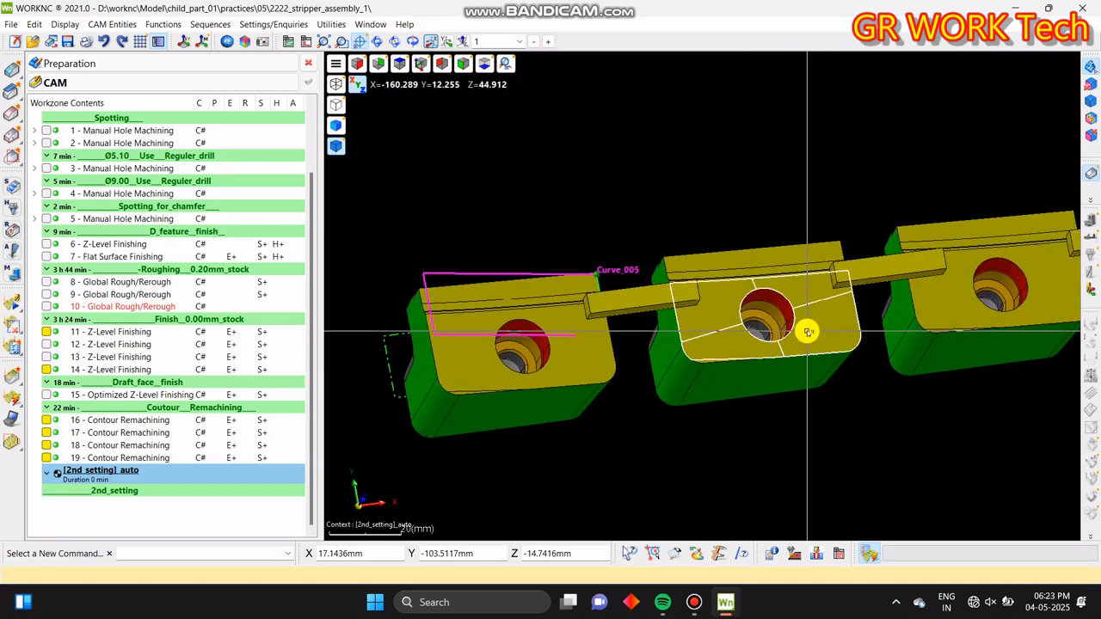
scroll(806, 331, down, 3)
scroll(725, 363, up, 6)
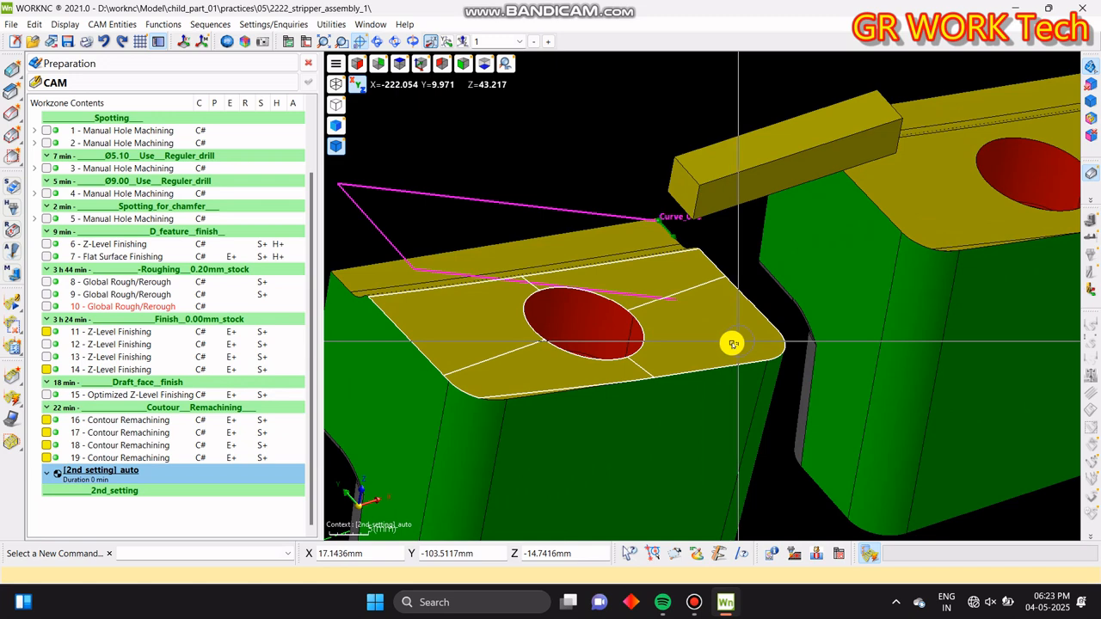
scroll(472, 386, down, 5)
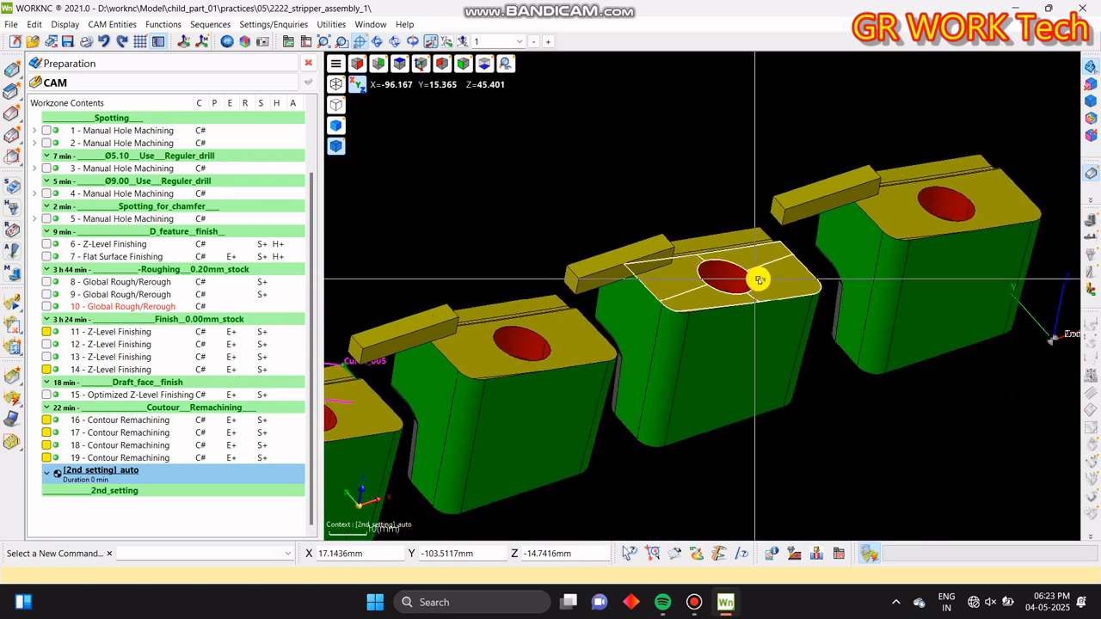
scroll(801, 259, down, 1)
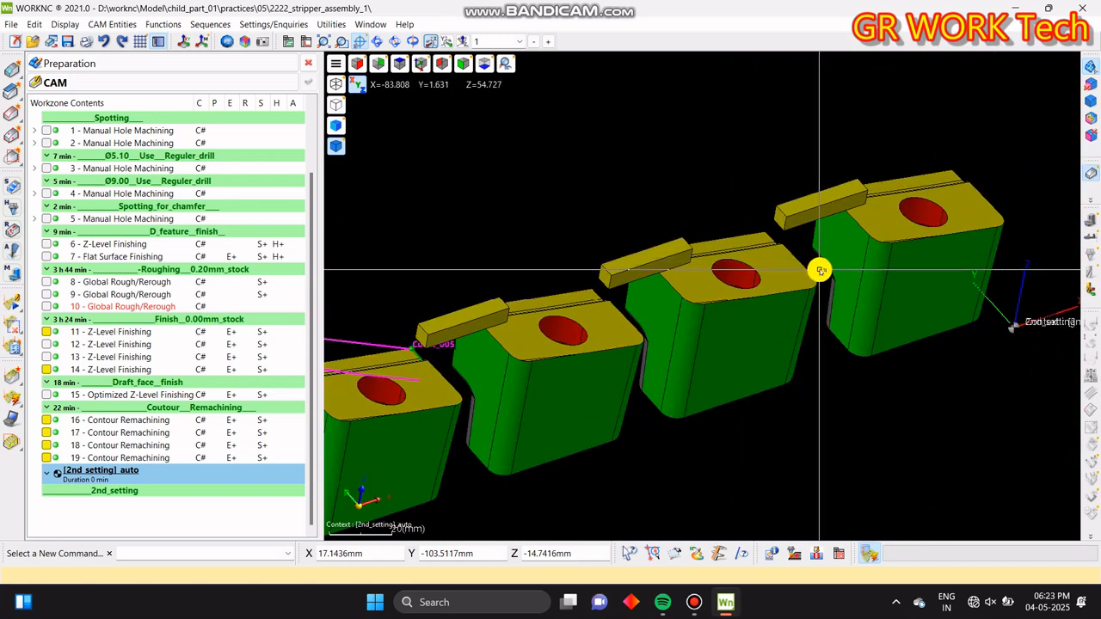
middle_drag(817, 307, 980, 257)
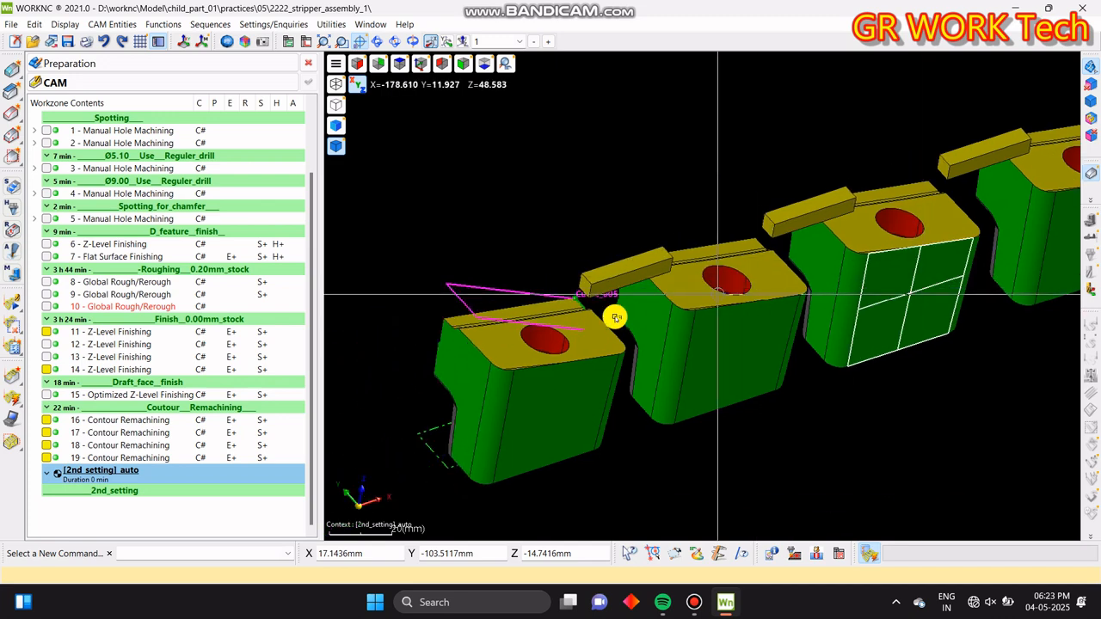
middle_drag(708, 369, 655, 344)
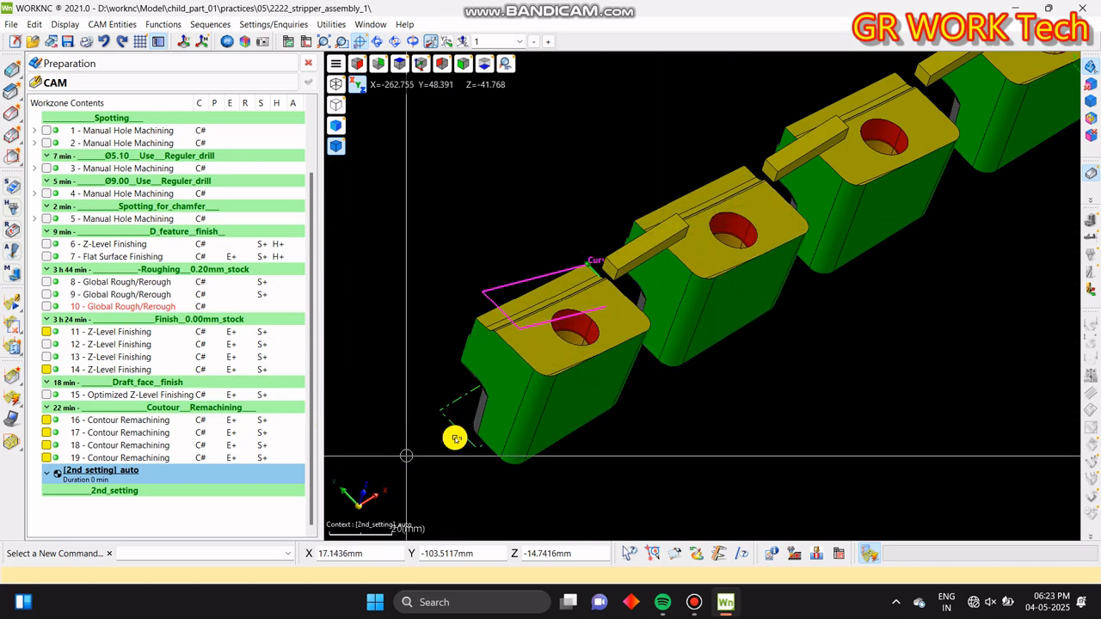
middle_drag(660, 356, 602, 327)
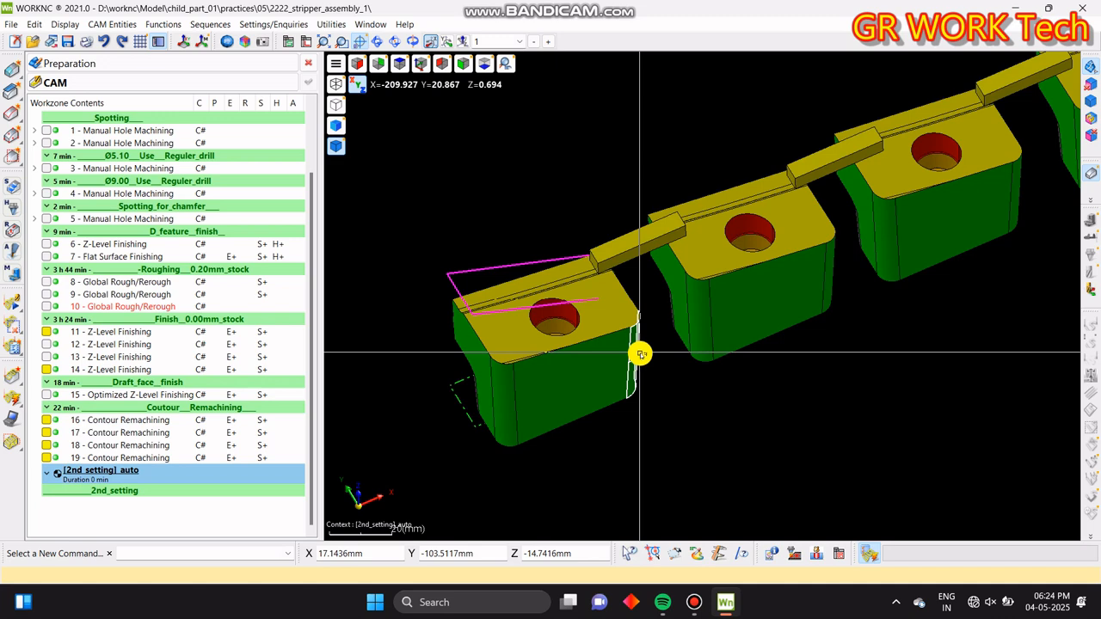
- Examine how the bridge bars sit between neighbouring lifters along the row
middle_drag(845, 328, 735, 318)
scroll(735, 315, down, 3)
middle_drag(844, 281, 839, 321)
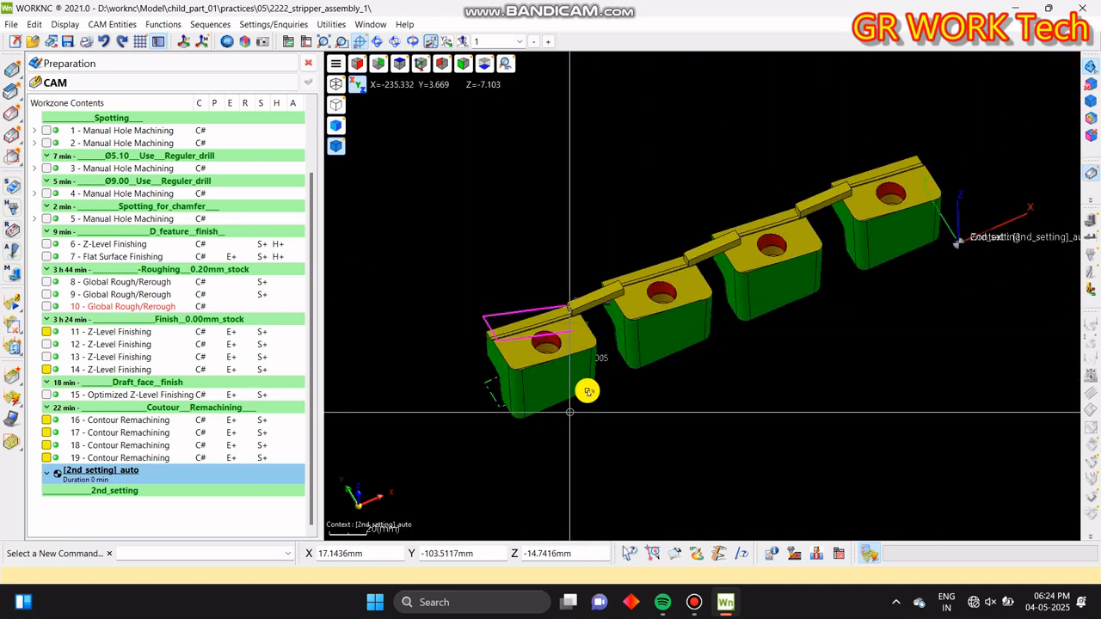
scroll(557, 335, up, 3)
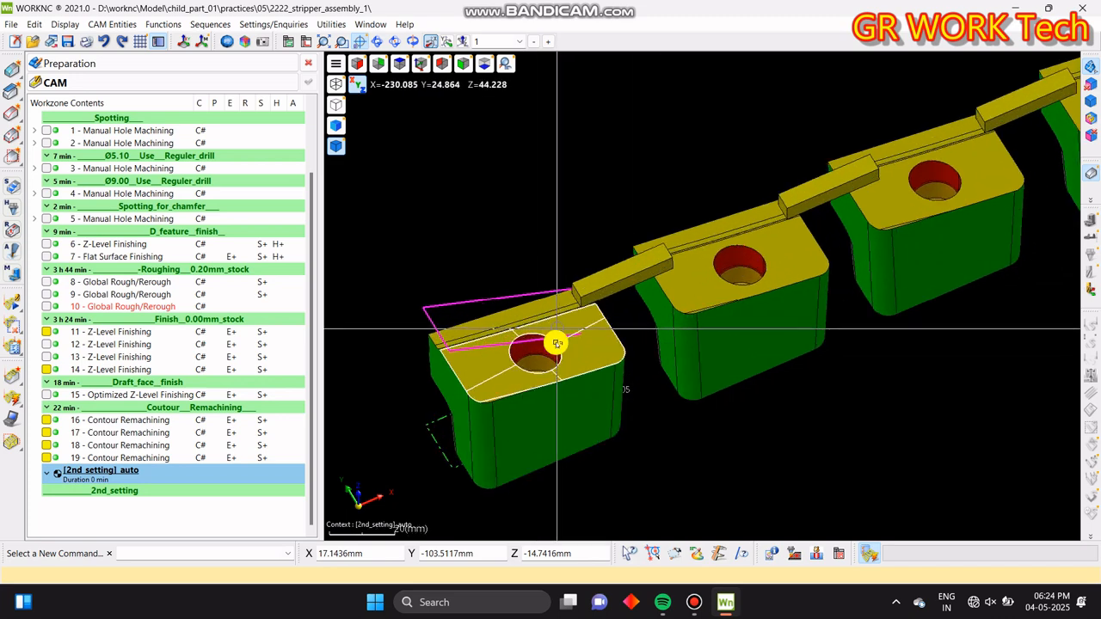
middle_drag(559, 401, 658, 352)
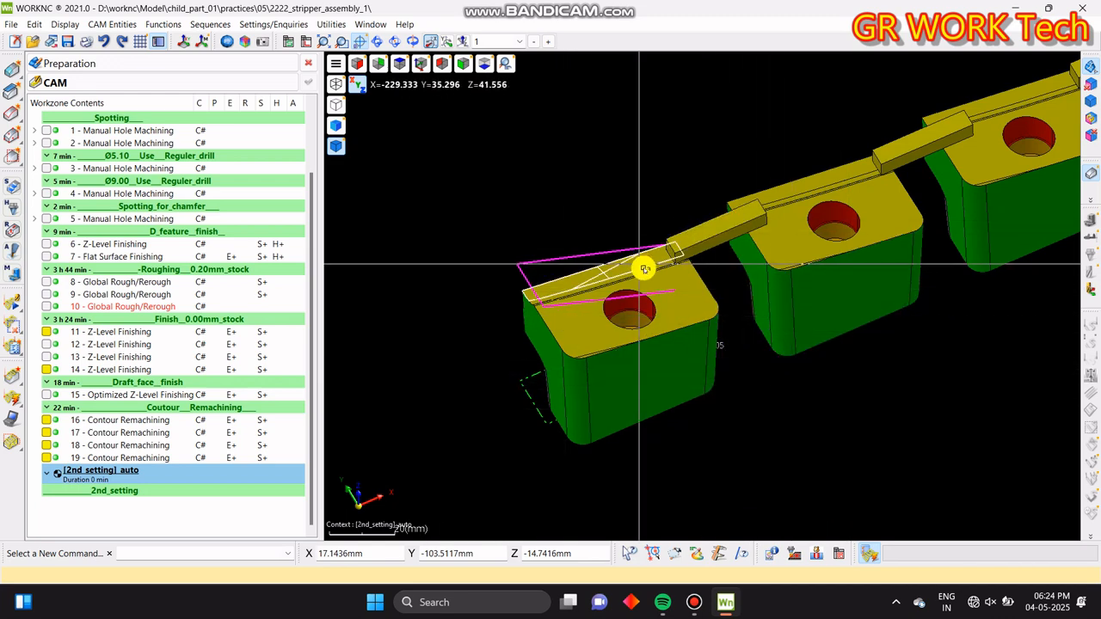
middle_drag(739, 322, 616, 298)
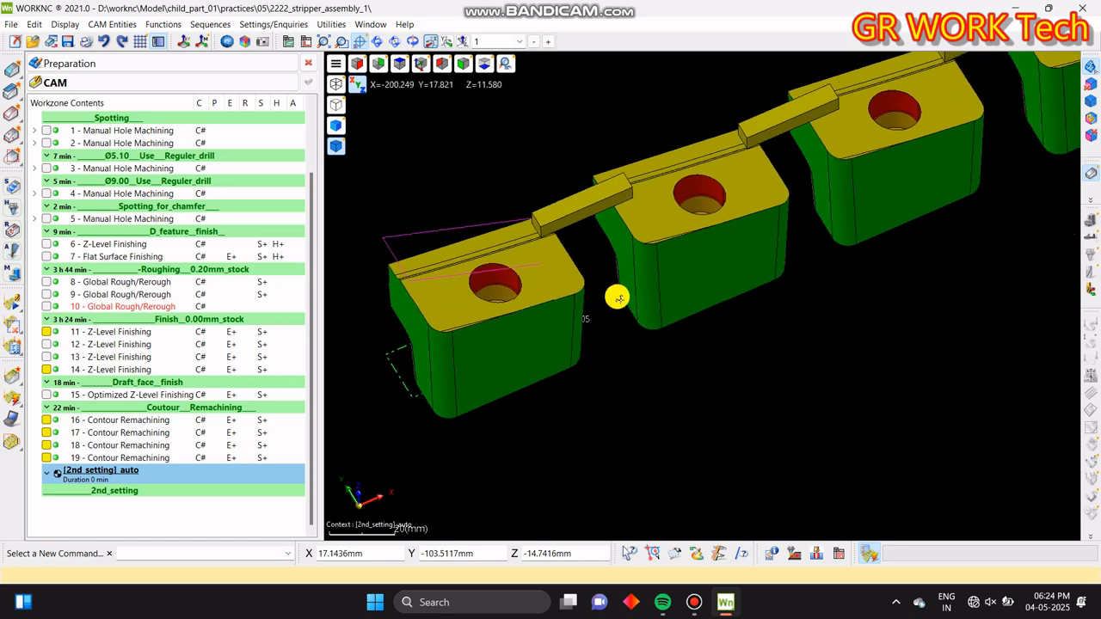
scroll(666, 331, down, 3)
middle_drag(814, 300, 741, 327)
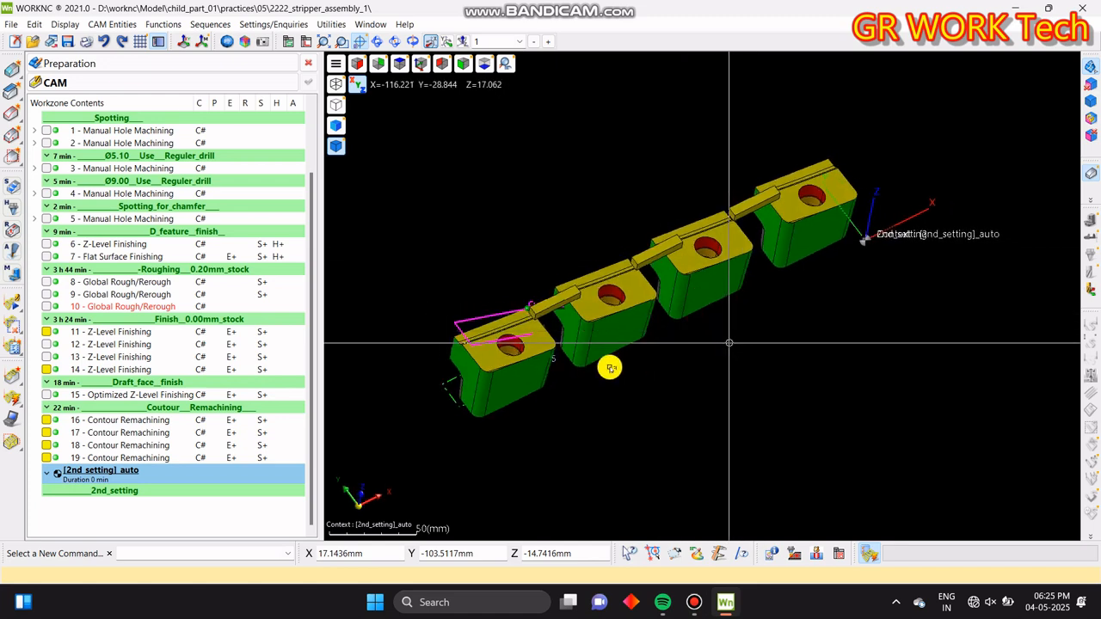
scroll(440, 338, up, 3)
middle_drag(440, 338, 1094, 85)
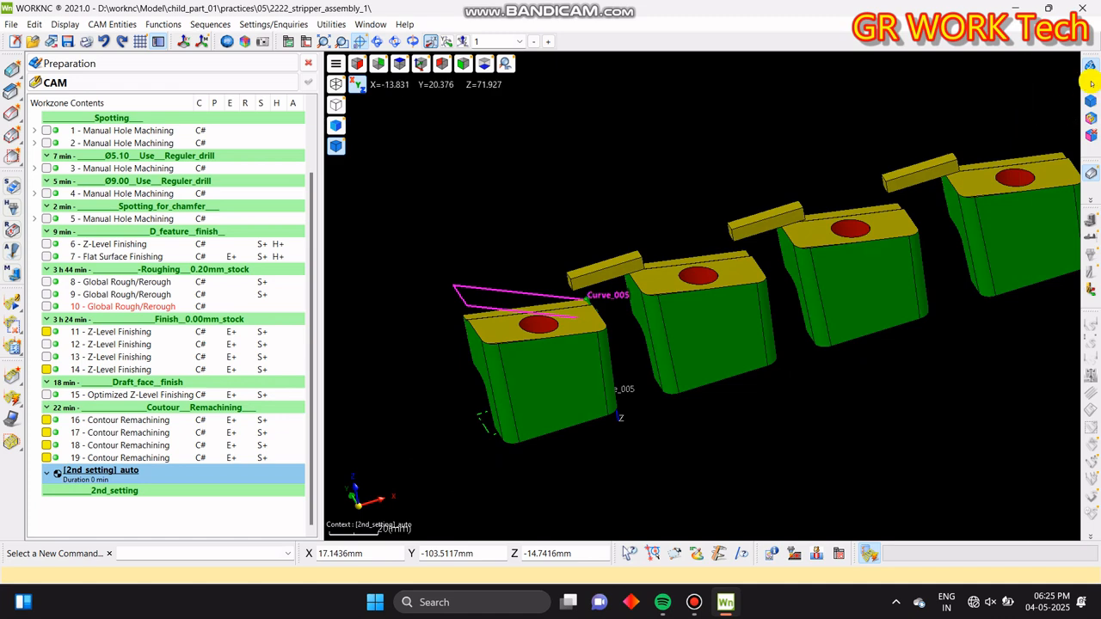
click(1092, 87)
double_click(749, 228)
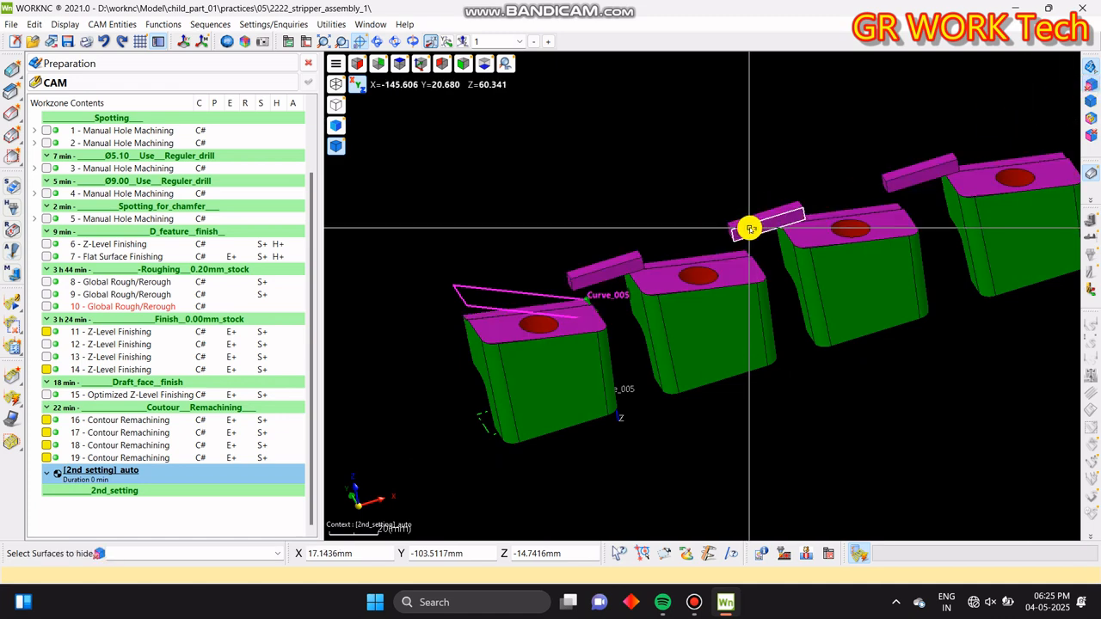
key(Escape)
- Change the three bridge bars to the light pink entity color RGB 255, 223, 223 by selecting them in the front view
middle_drag(849, 308, 819, 348)
key(y)
click(697, 553)
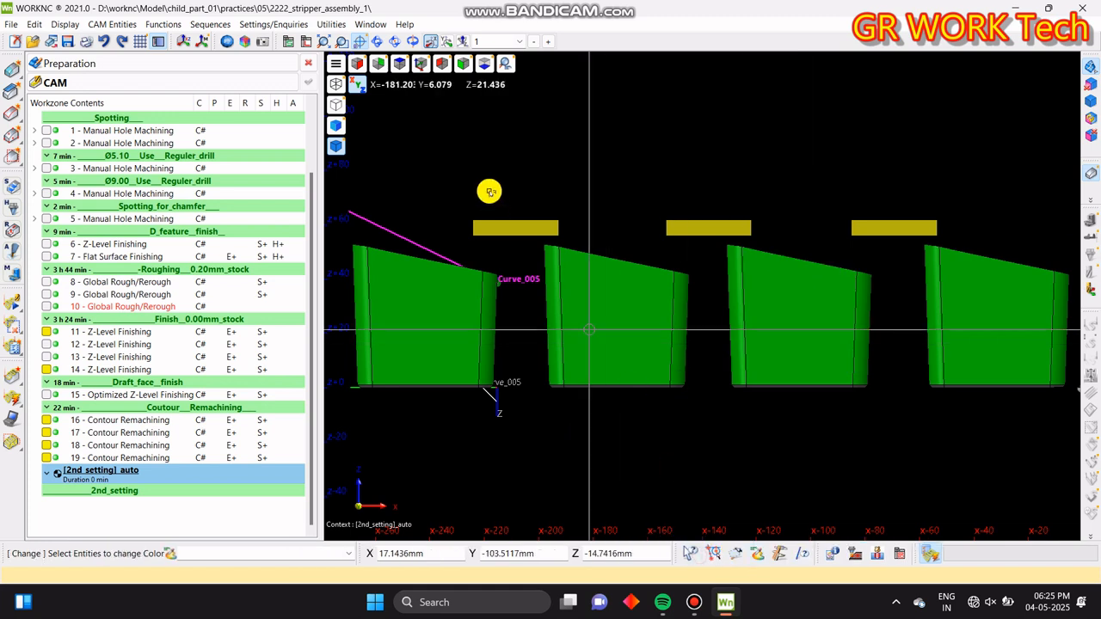
drag(420, 206, 1014, 240)
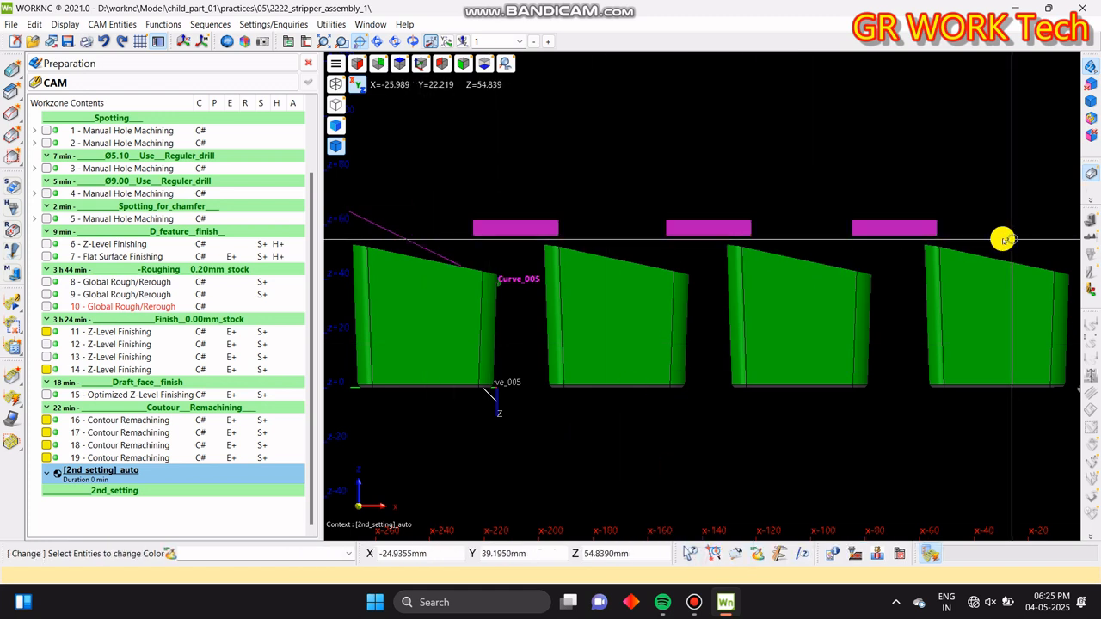
right_click(1012, 239)
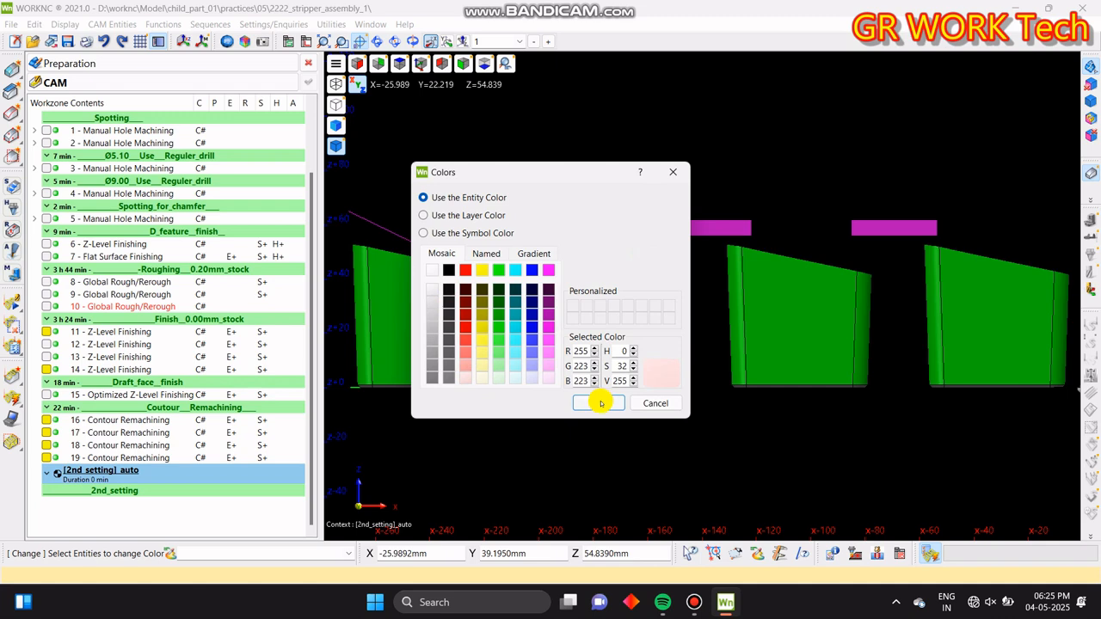
click(601, 404)
middle_drag(778, 327, 835, 395)
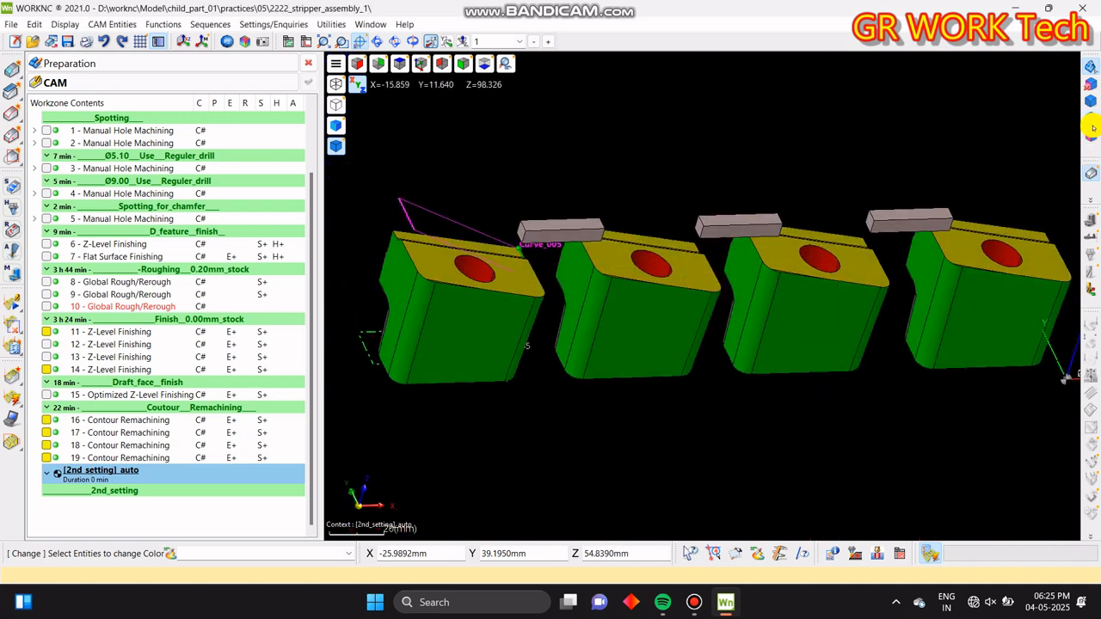
- Hide all surfaces of the light pink bridge bars, leaving the four lifters displayed
click(1090, 87)
double_click(915, 212)
right_click(917, 213)
- Examine the four lifters without the bridge bars, from above and at an angle
middle_drag(784, 272, 855, 282)
key(z)
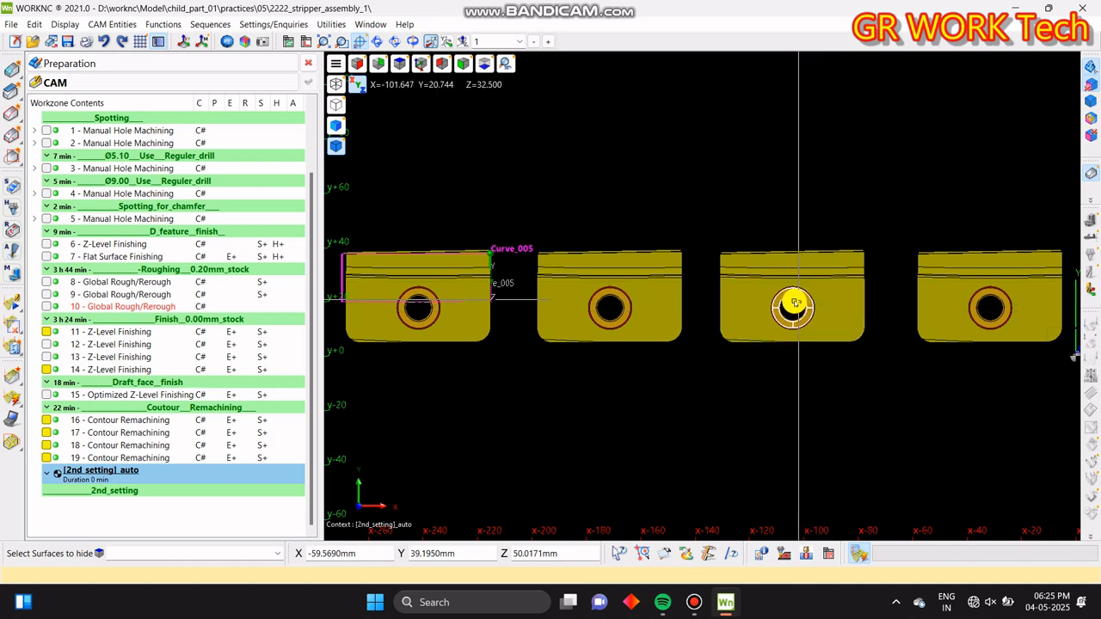
middle_drag(795, 320, 535, 404)
scroll(677, 337, up, 4)
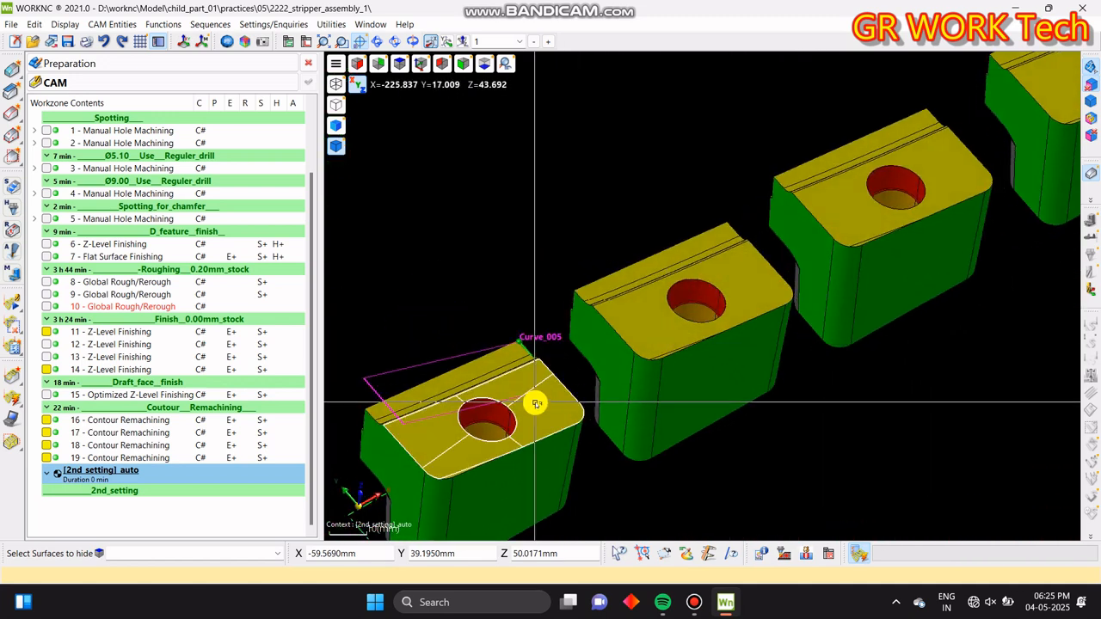
scroll(728, 347, down, 3)
middle_drag(727, 346, 792, 258)
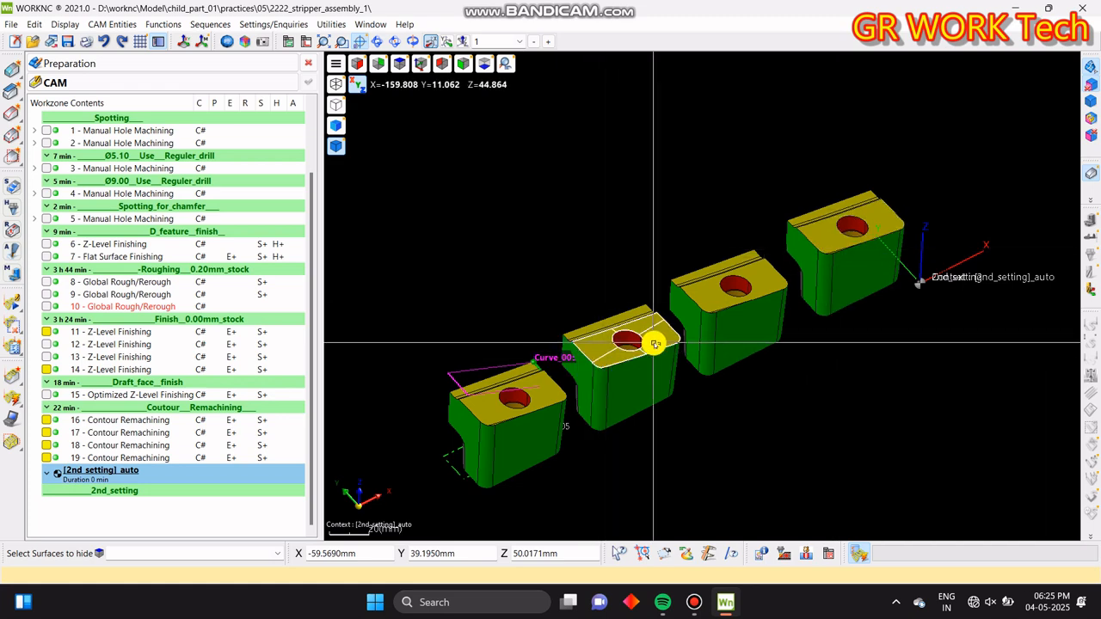
middle_drag(698, 300, 597, 347)
key(z)
scroll(593, 342, up, 4)
middle_drag(521, 292, 825, 197)
key(z)
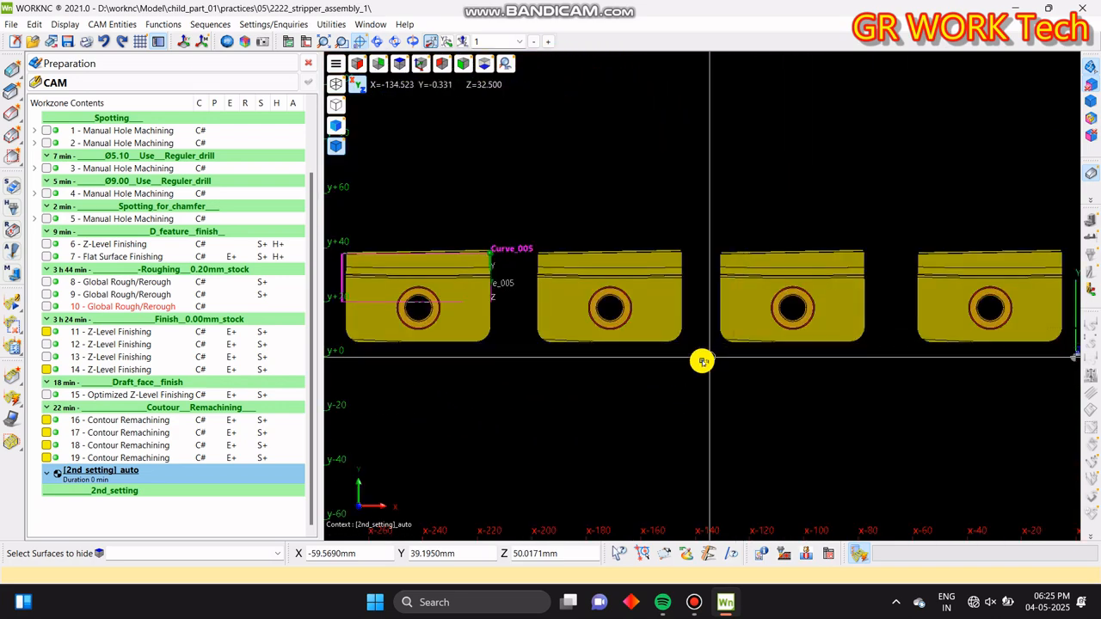
middle_drag(737, 383, 775, 336)
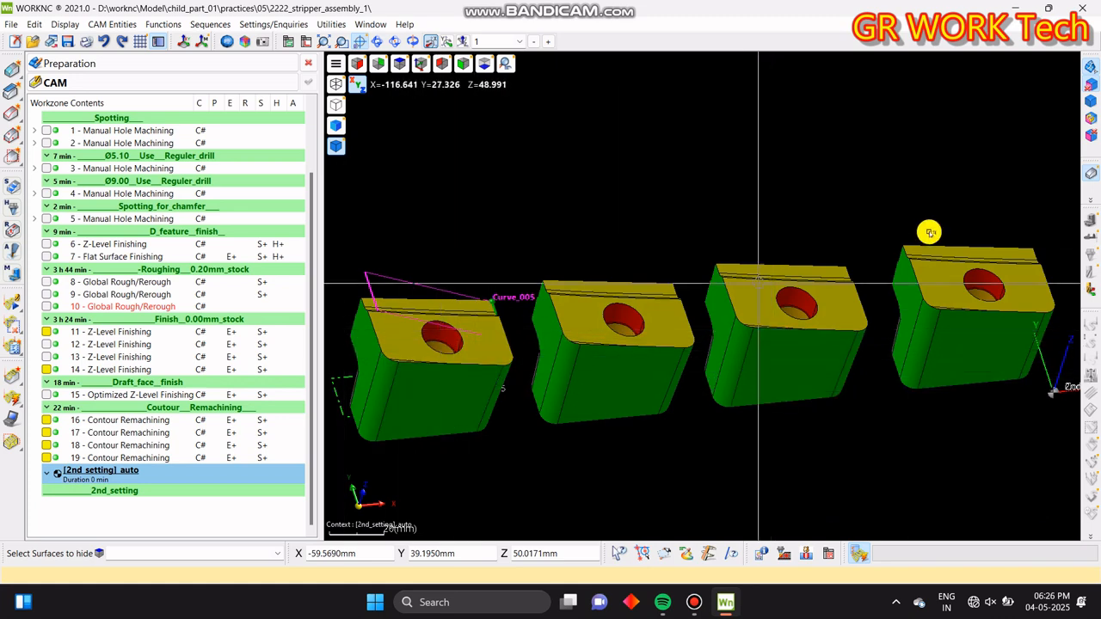
middle_drag(693, 309, 743, 275)
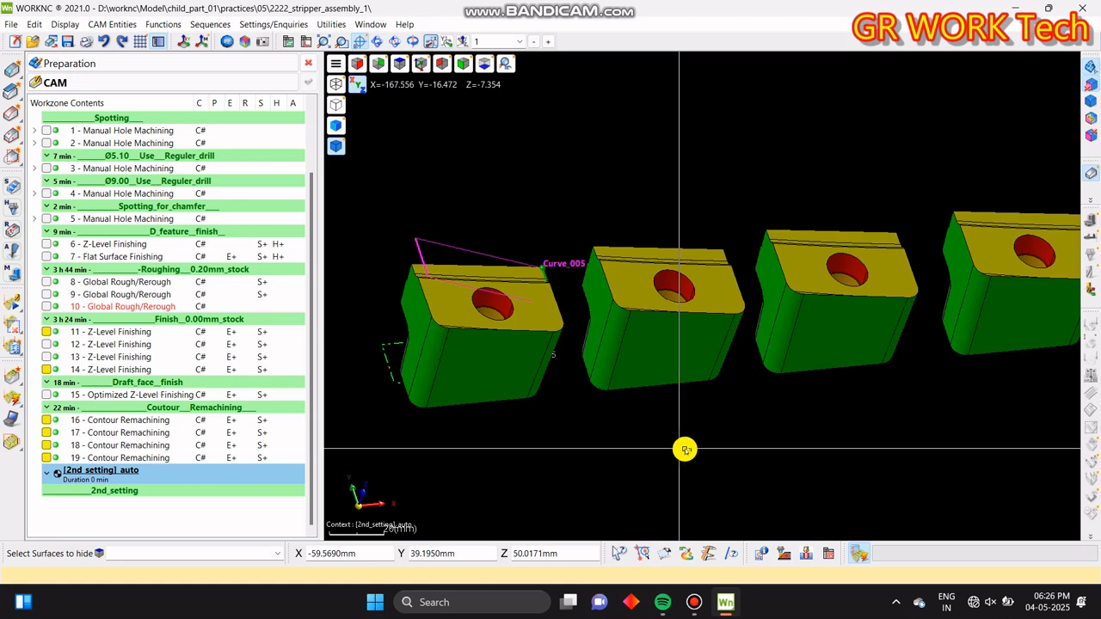
middle_drag(550, 373, 585, 356)
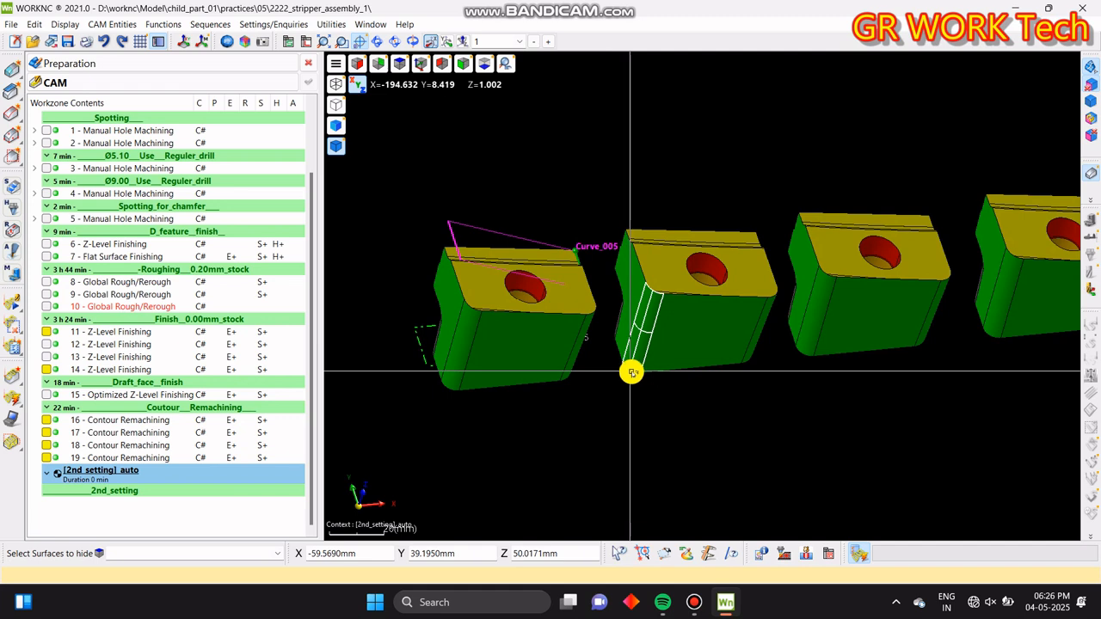
- Inspect the upper faces, holes and side walls of the four lifters along the row from oblique angles
middle_drag(662, 353, 648, 395)
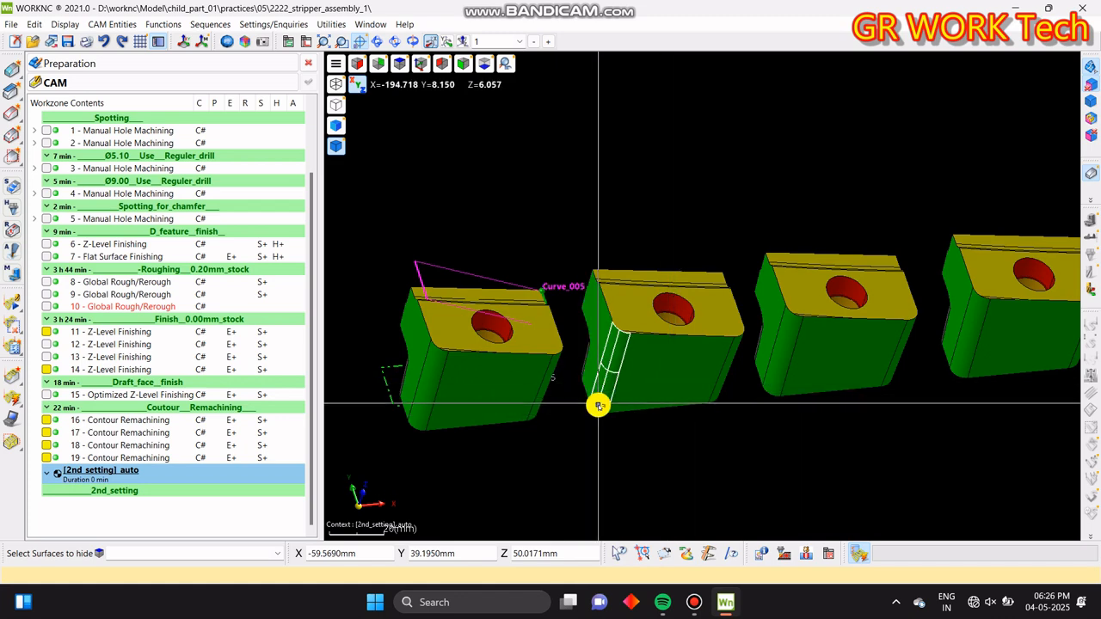
middle_drag(601, 398, 553, 386)
scroll(607, 405, down, 2)
scroll(627, 426, up, 1)
middle_drag(636, 435, 659, 424)
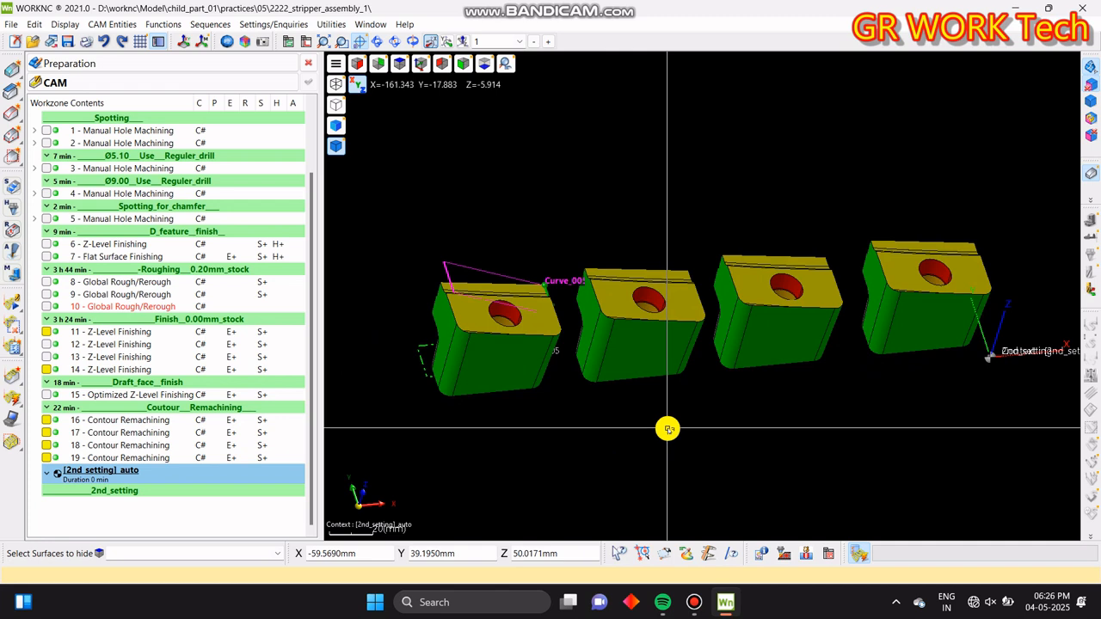
mouse_move(744, 414)
middle_down()
mouse_move(745, 398)
mouse_move(743, 413)
middle_up()
middle_drag(835, 413, 812, 415)
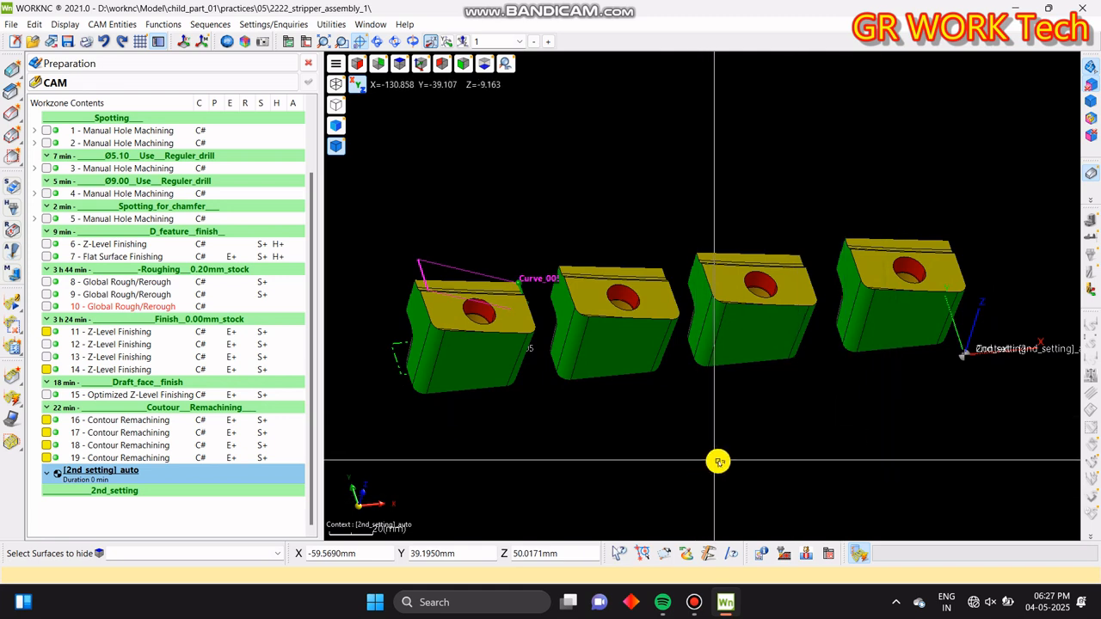
middle_drag(715, 413, 759, 417)
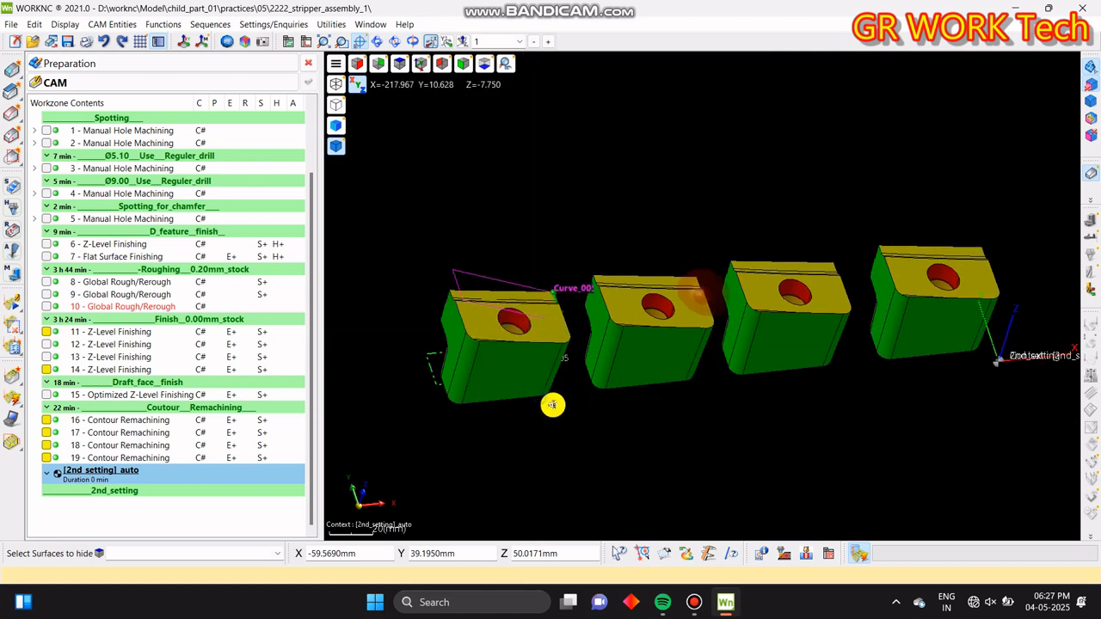
middle_drag(550, 403, 563, 417)
middle_drag(745, 301, 683, 351)
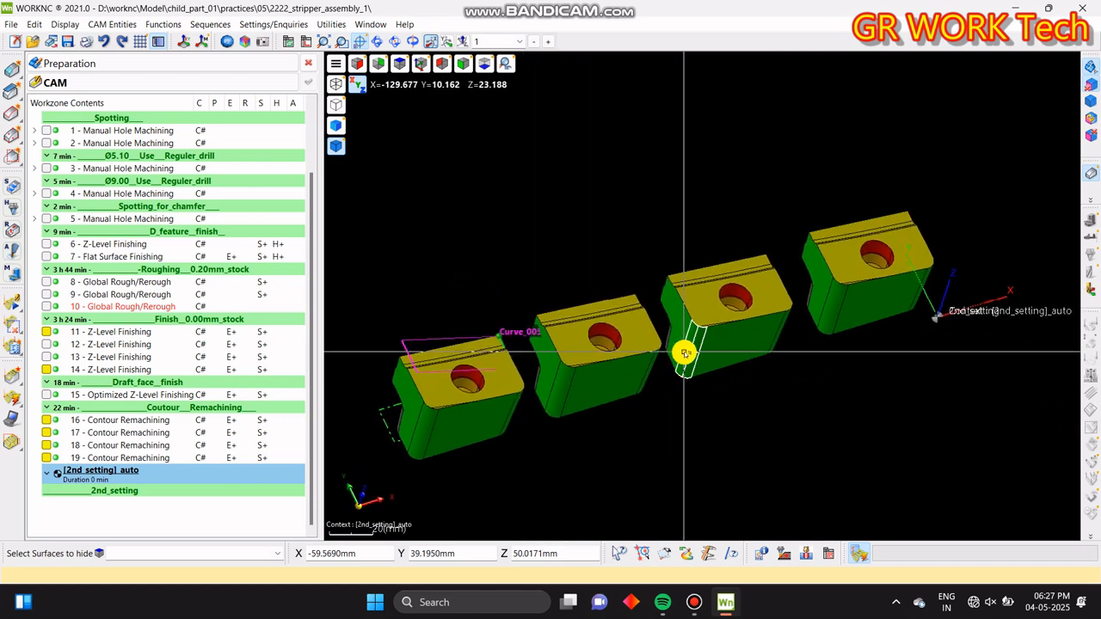
middle_drag(739, 380, 827, 367)
scroll(703, 387, up, 3)
middle_drag(731, 386, 798, 365)
- Activate the Preparation geometry and cap the hole in the first lifter's top face with its internal complementary surface
click(65, 63)
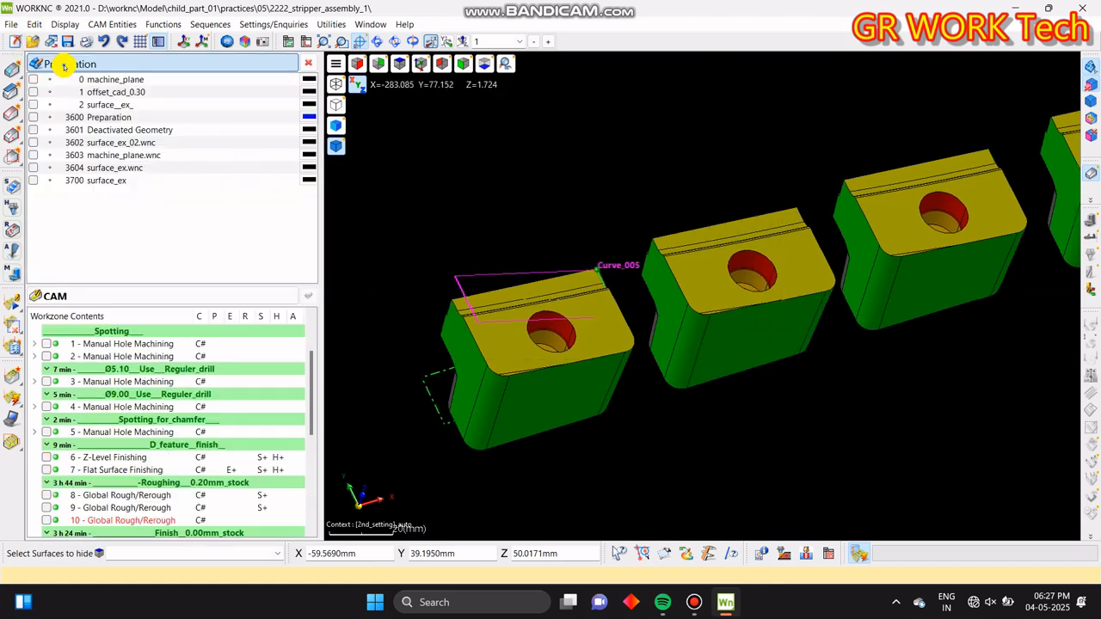
right_click(77, 70)
click(111, 75)
click(103, 65)
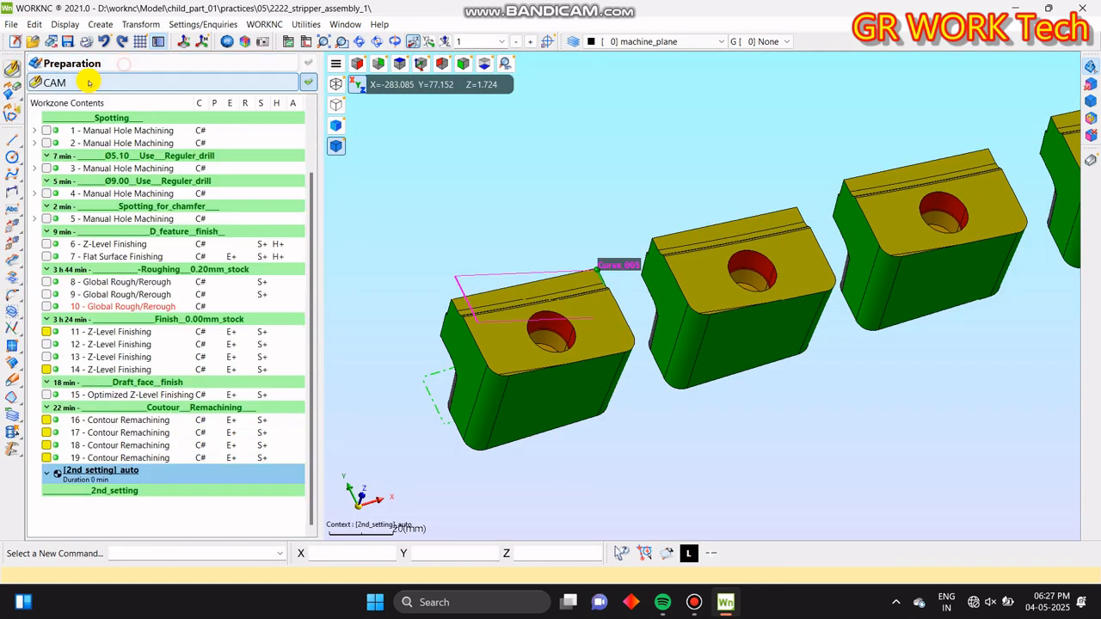
click(12, 364)
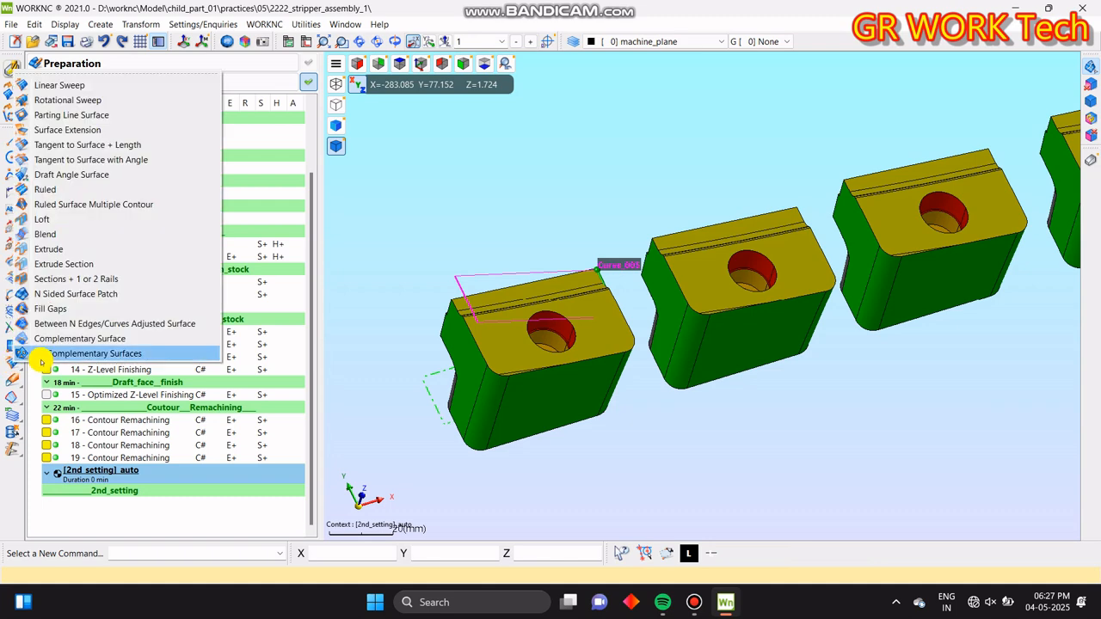
click(46, 356)
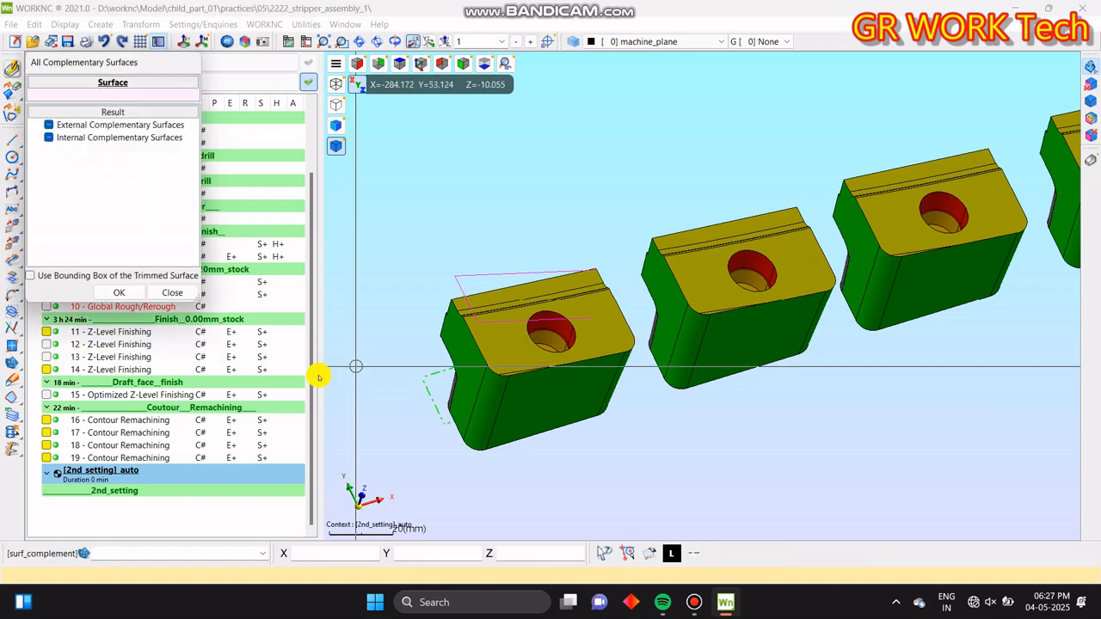
click(522, 352)
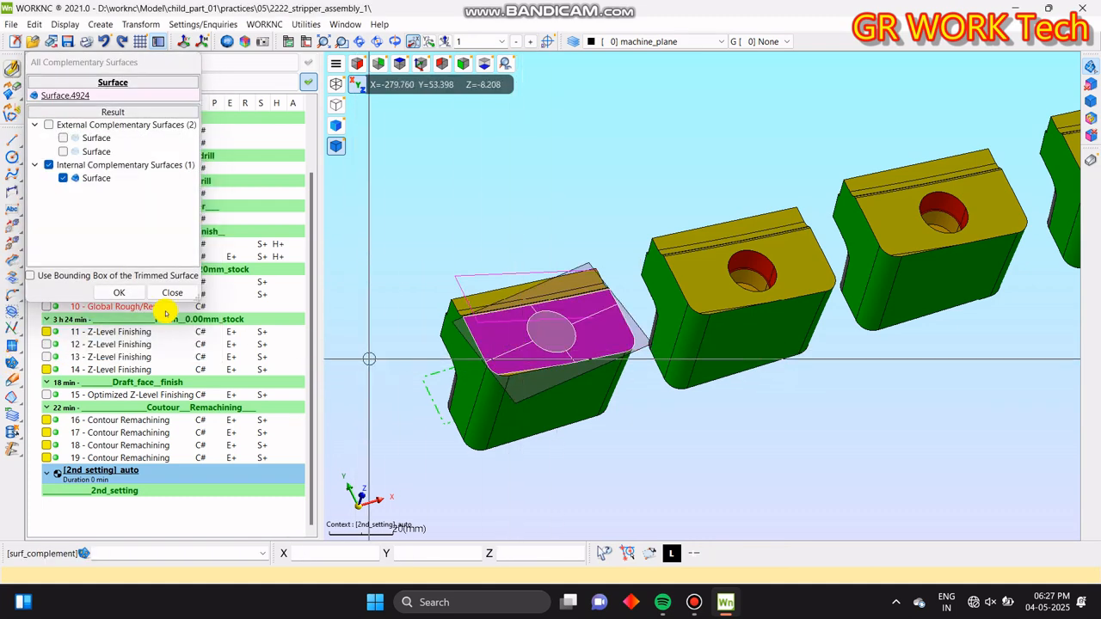
click(134, 293)
- Cap the top-face holes of the remaining three lifters with their internal complementary surfaces using All Complementary Surfaces
scroll(654, 353, up, 5)
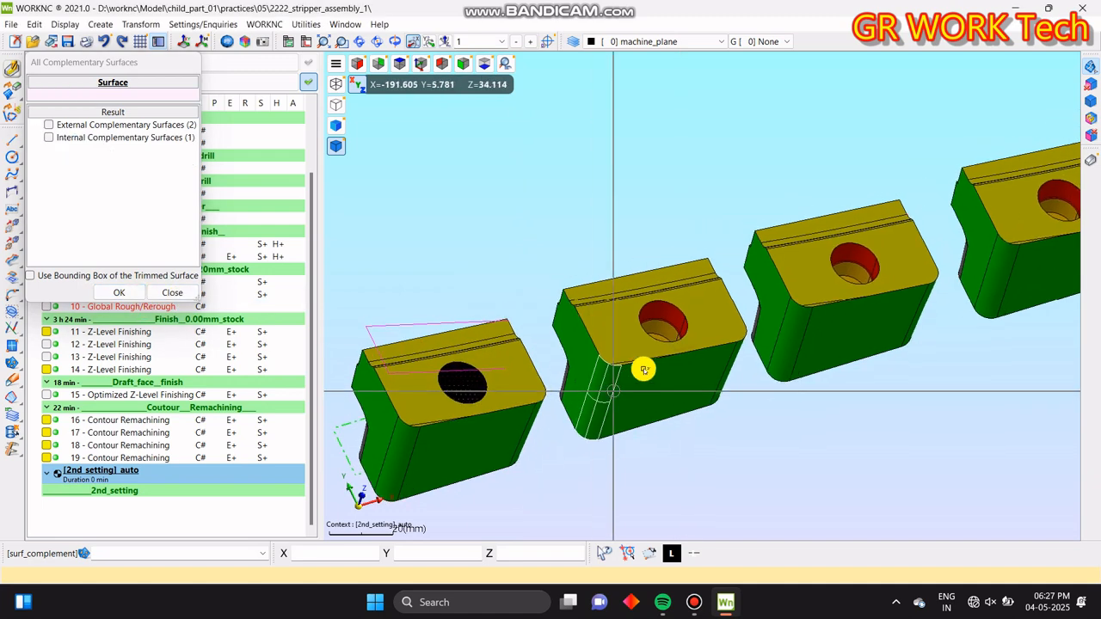
click(632, 328)
click(123, 291)
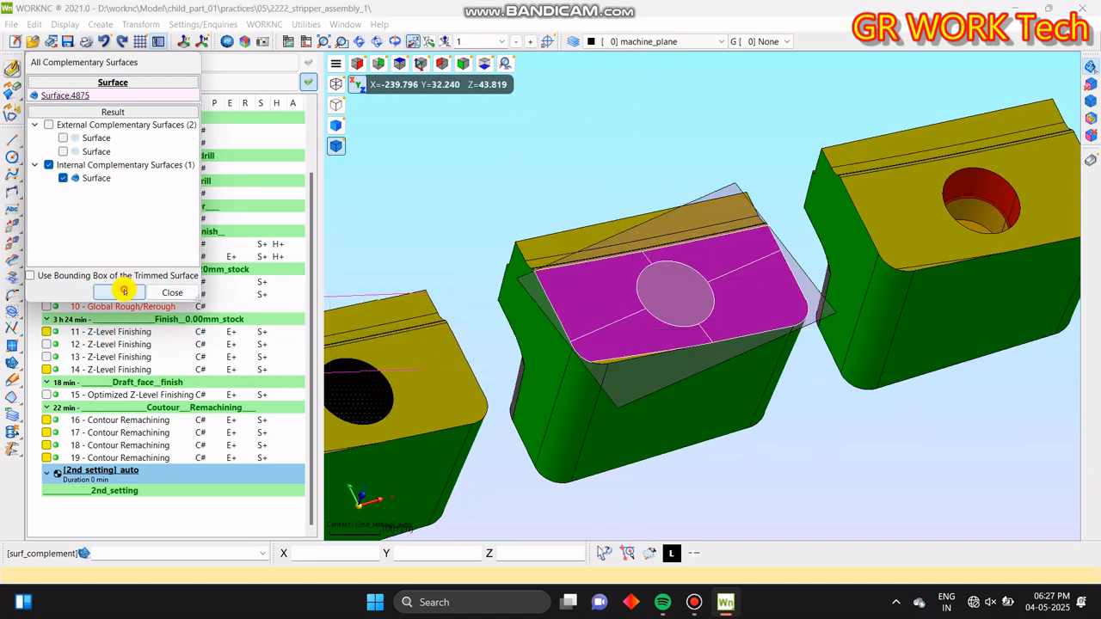
middle_drag(545, 323, 336, 415)
click(720, 325)
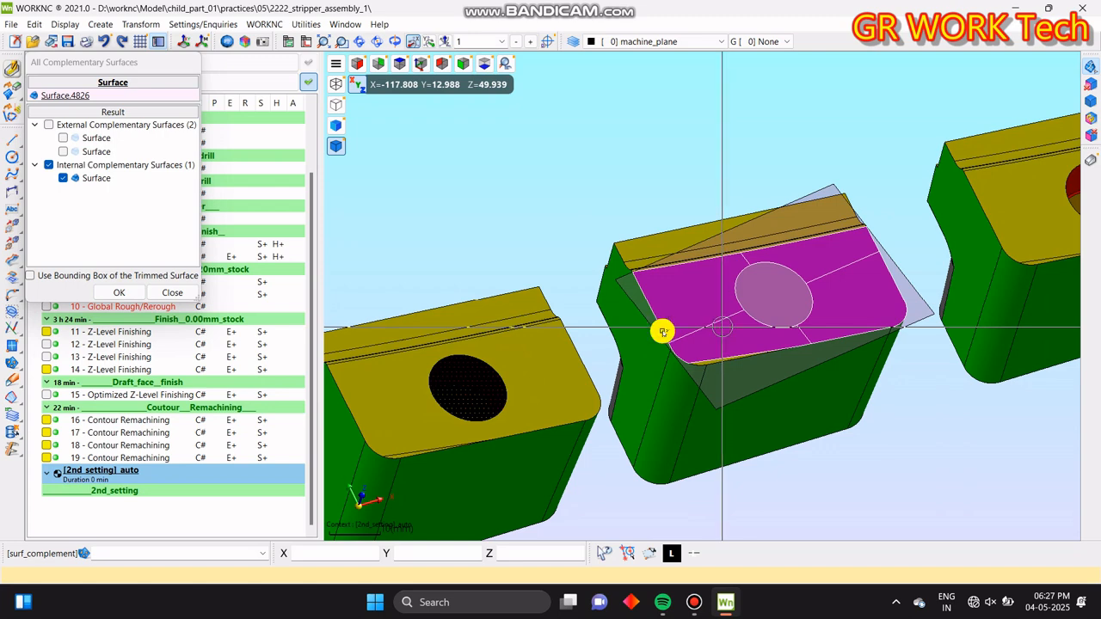
click(130, 294)
middle_drag(666, 309, 373, 389)
scroll(768, 297, up, 5)
click(761, 290)
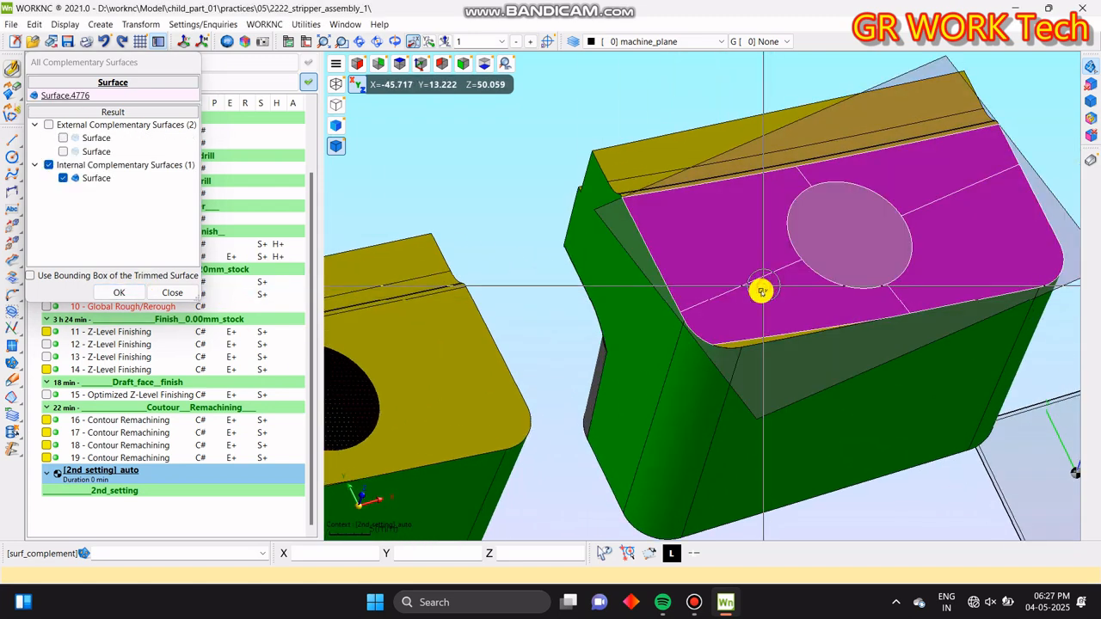
click(138, 294)
middle_drag(889, 347, 731, 423)
scroll(918, 324, down, 4)
scroll(740, 422, down, 3)
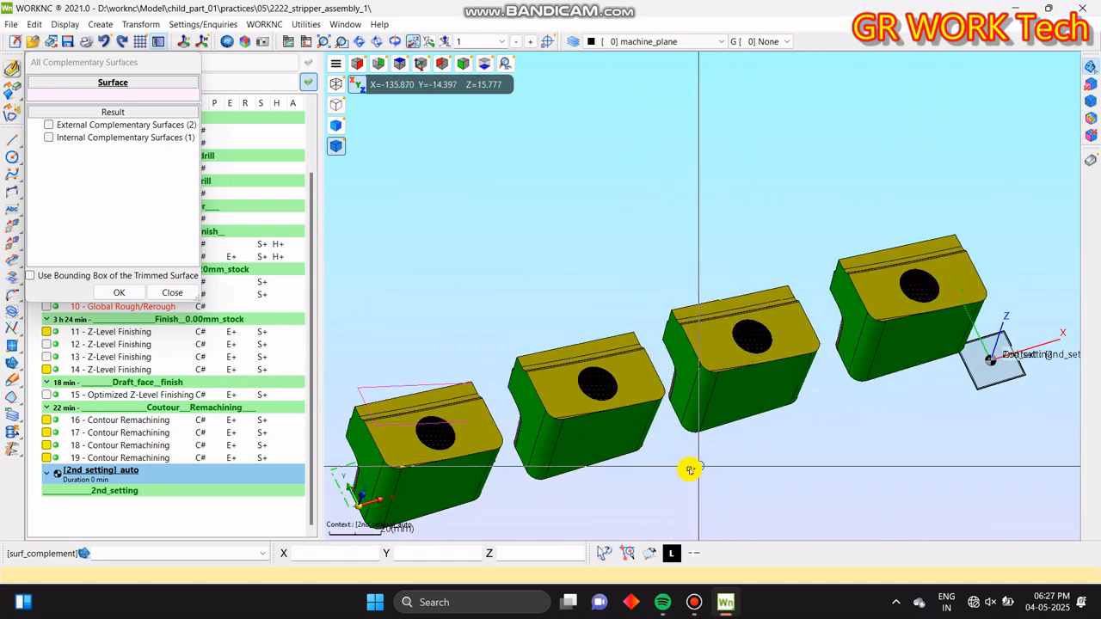
click(172, 293)
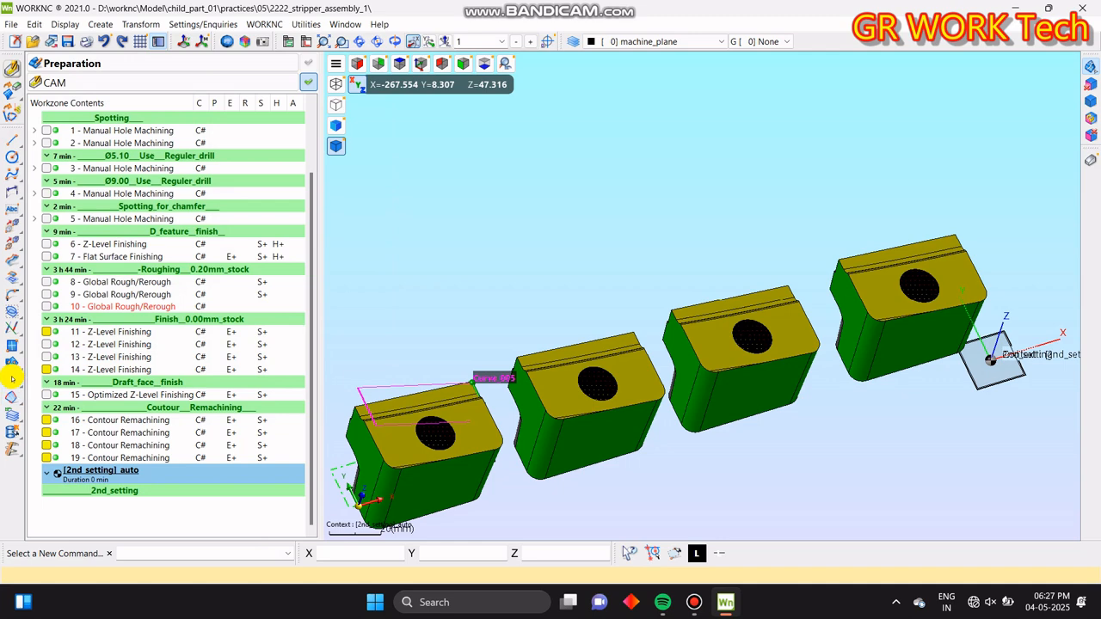
click(10, 362)
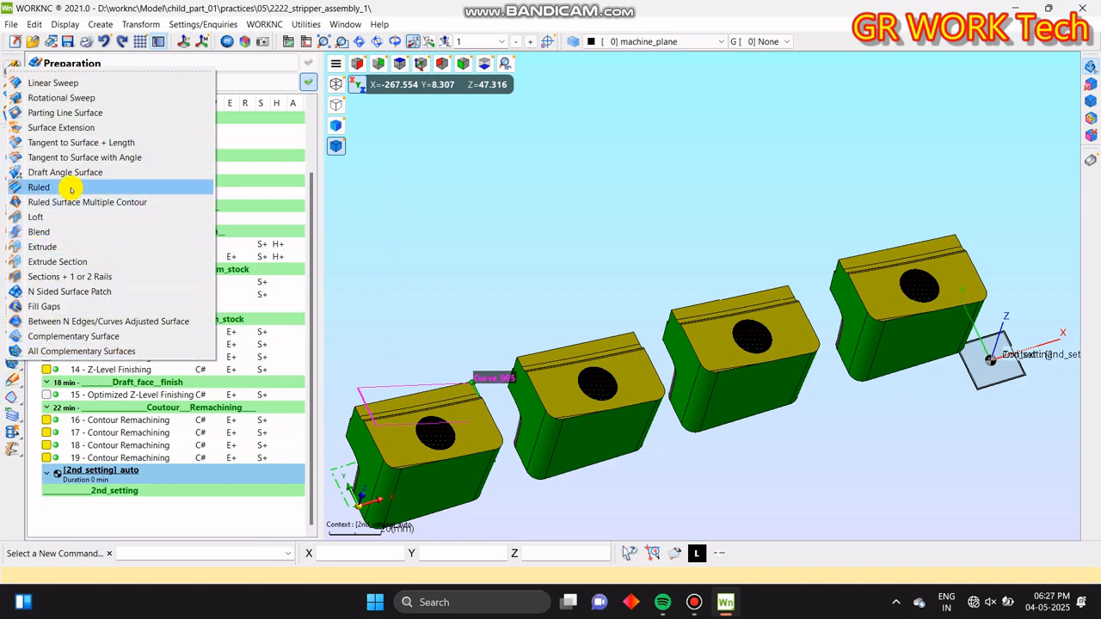
click(74, 129)
scroll(803, 381, up, 3)
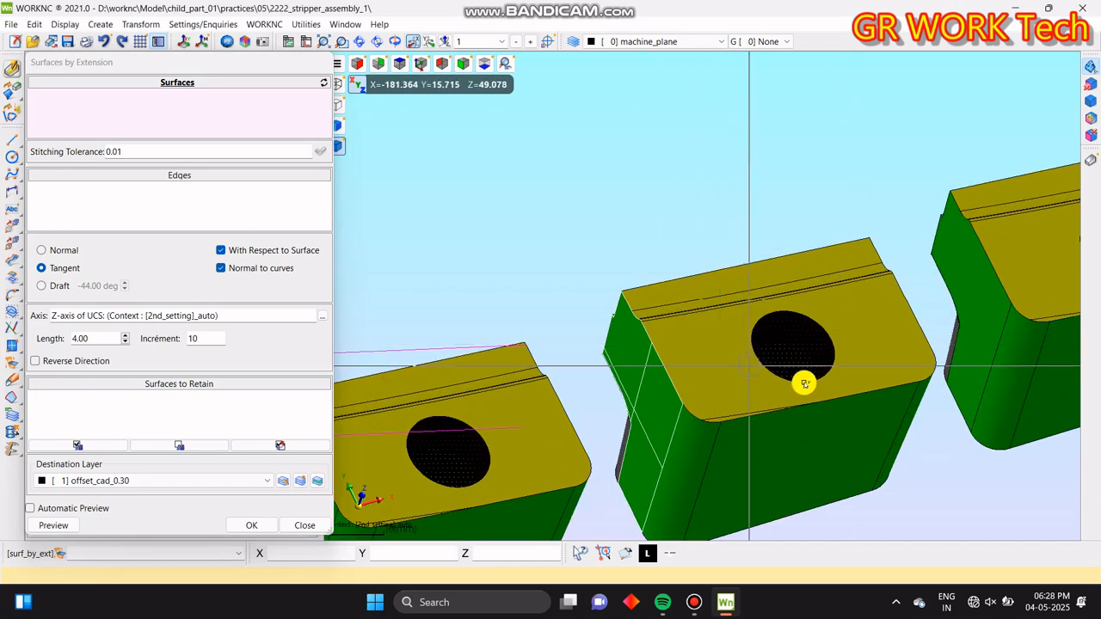
click(805, 391)
scroll(651, 444, up, 5)
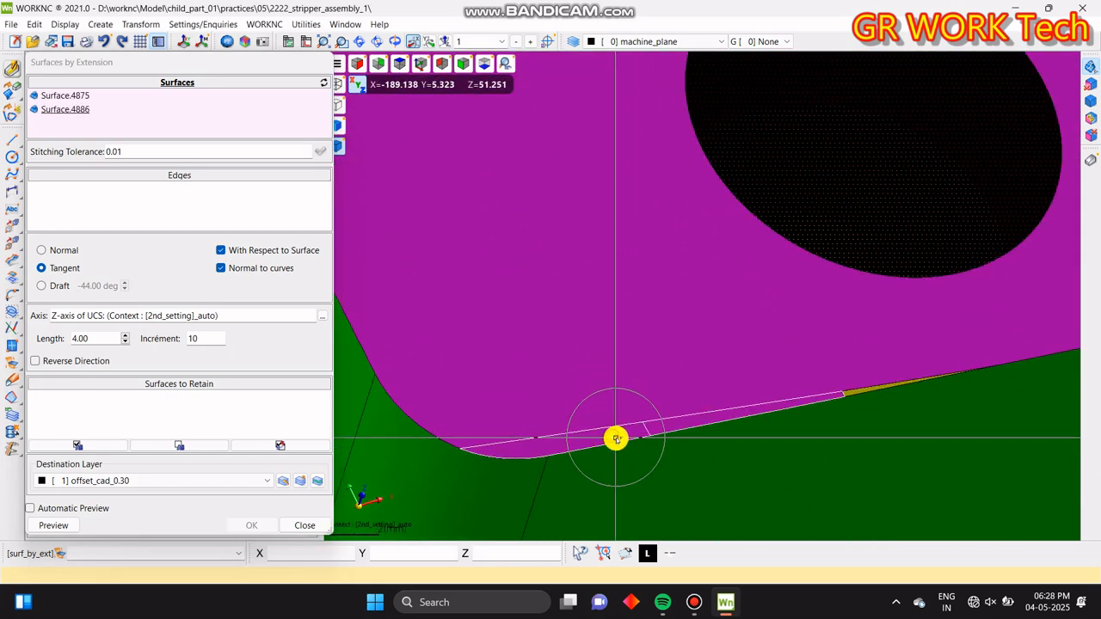
scroll(616, 439, down, 5)
scroll(712, 401, up, 5)
scroll(717, 404, down, 3)
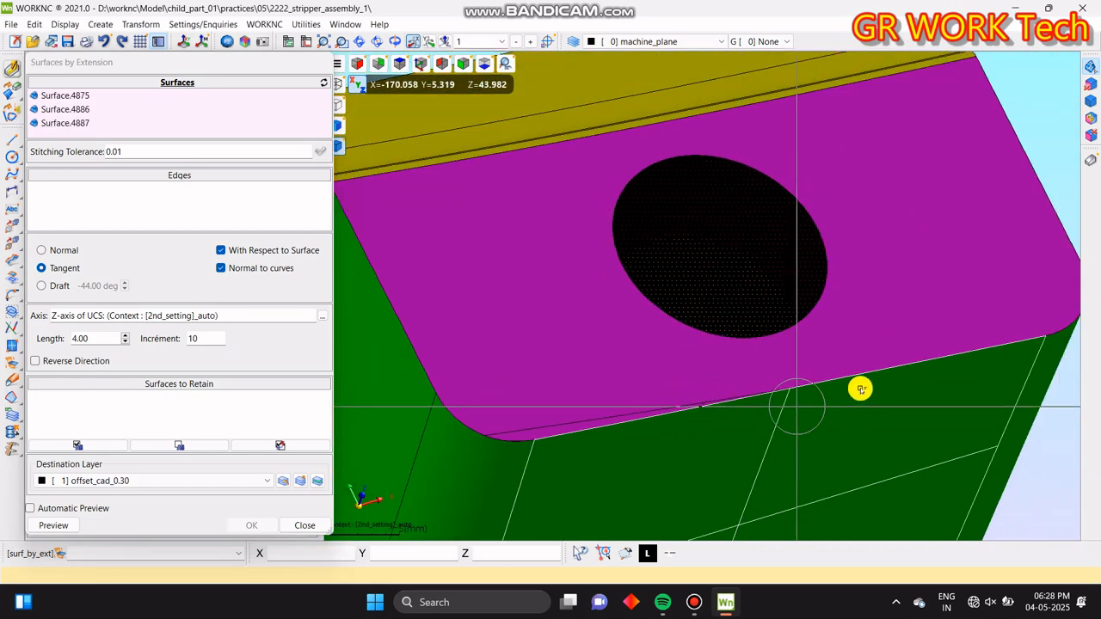
right_click(851, 404)
scroll(774, 413, down, 3)
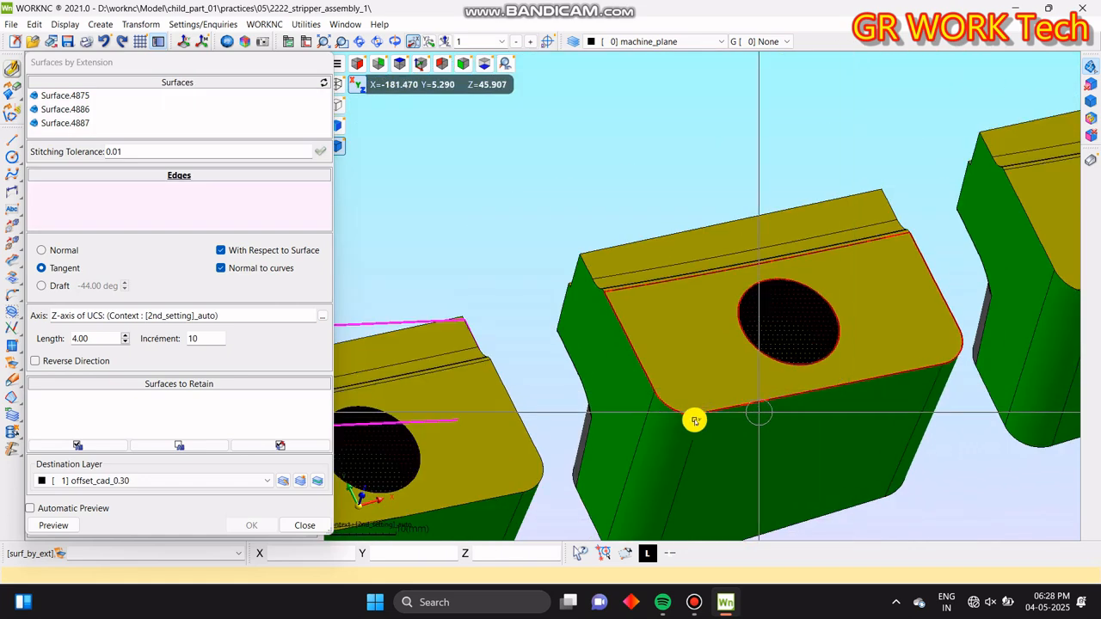
click(679, 403)
scroll(654, 361, up, 3)
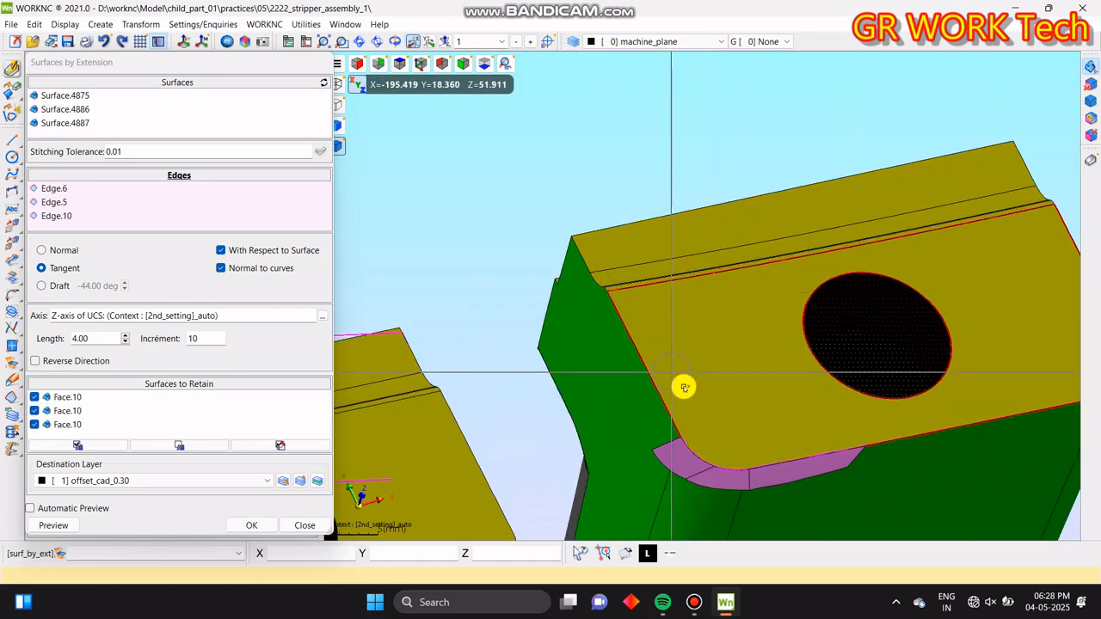
drag(572, 382, 571, 383)
middle_drag(744, 396, 466, 324)
drag(750, 417, 608, 347)
scroll(593, 370, up, 5)
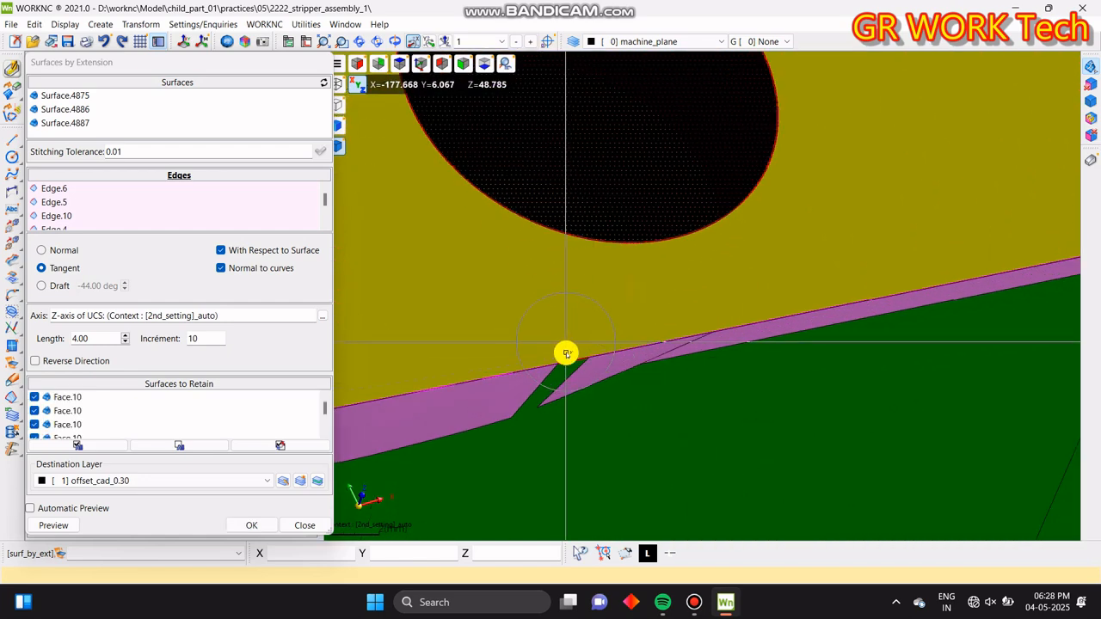
click(574, 358)
scroll(568, 368, down, 5)
scroll(901, 309, up, 2)
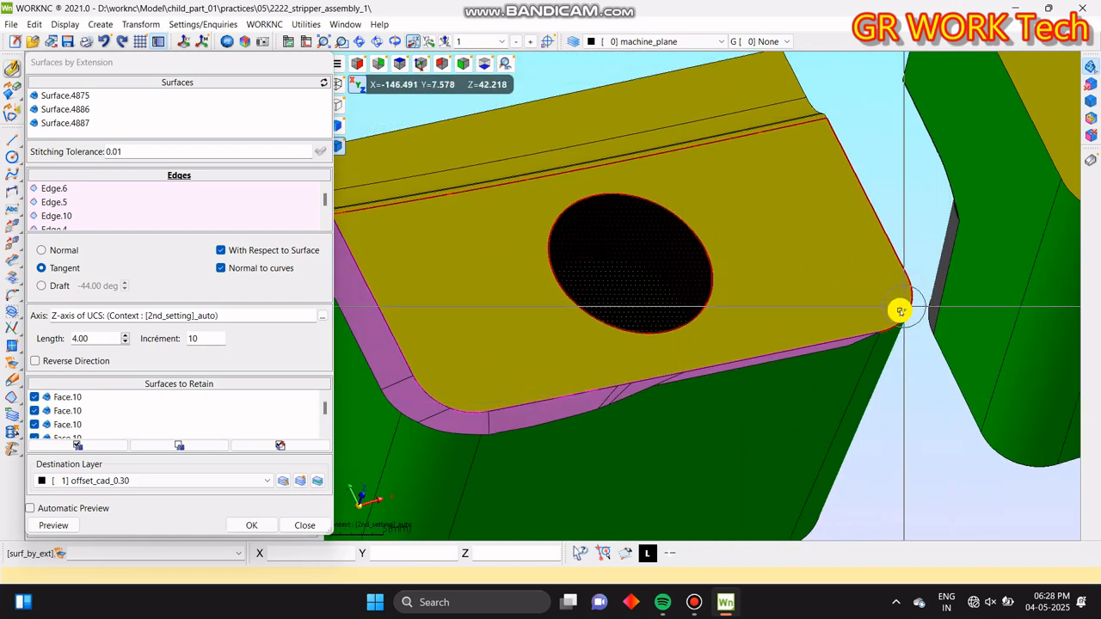
key(Escape)
- Extend the long outer edge of the second lifter's upper ledge by 3 mm with Tangent to Surface + Length
middle_drag(747, 393, 808, 399)
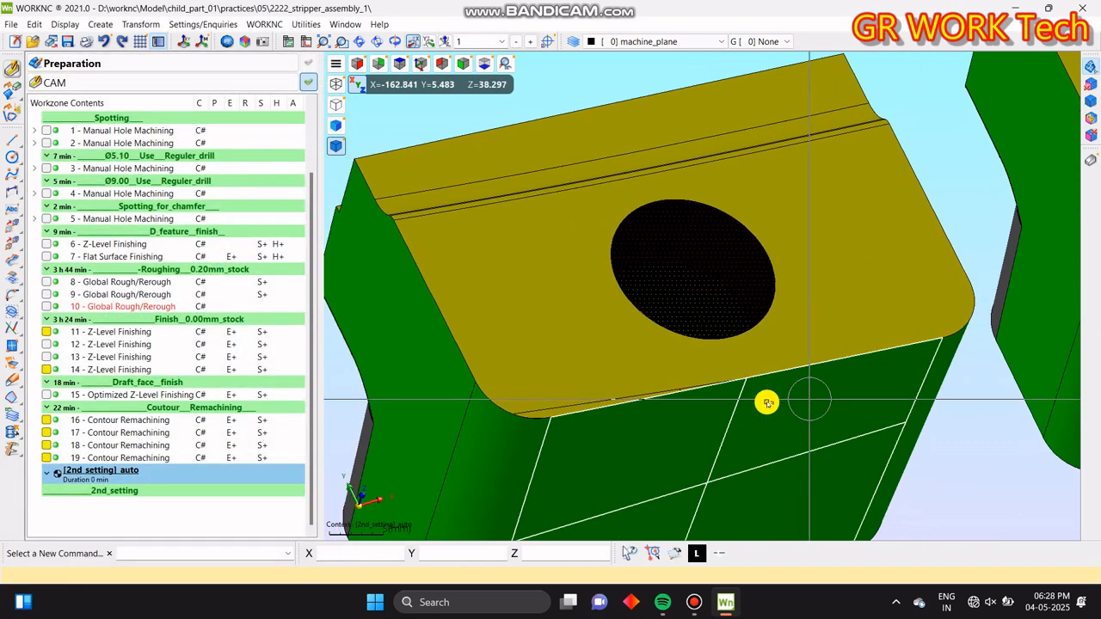
click(10, 355)
click(10, 369)
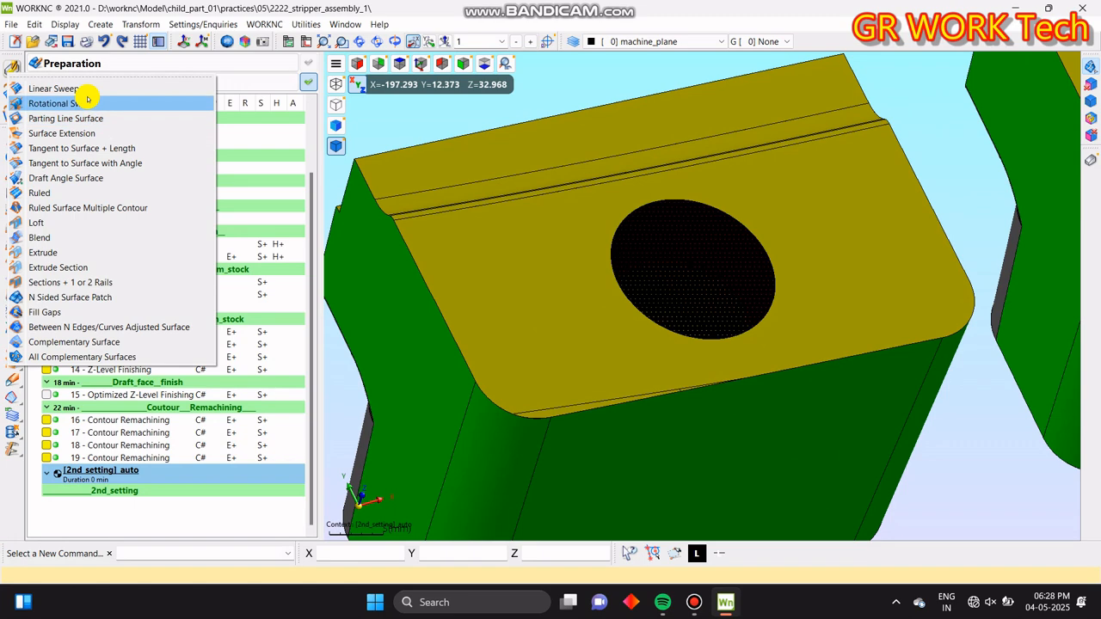
click(93, 150)
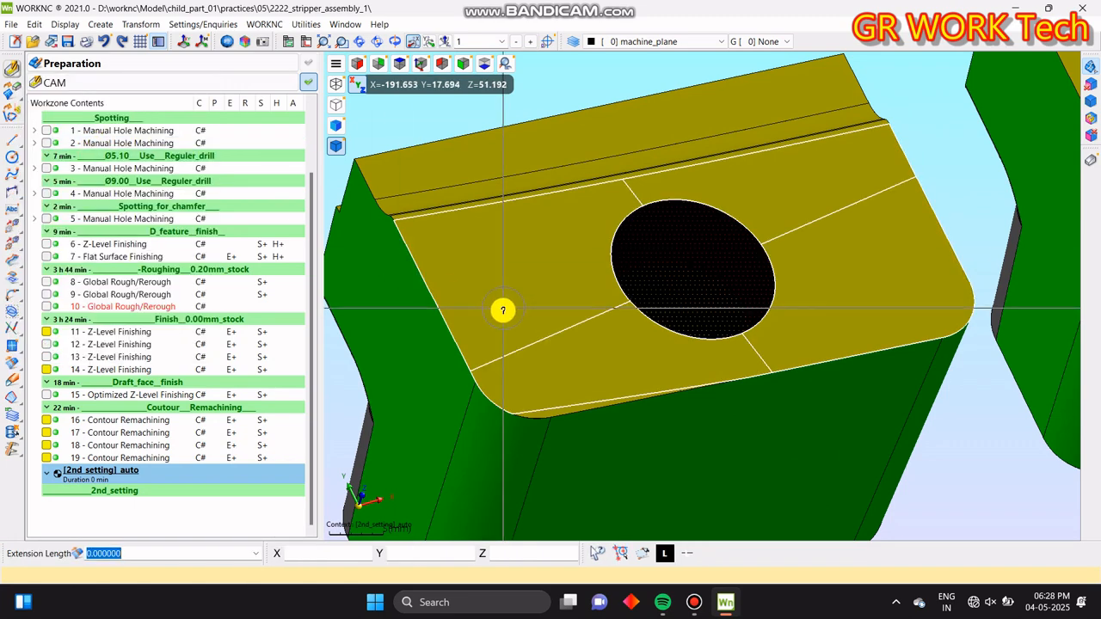
text(3)
key(Return)
middle_drag(605, 393, 575, 260)
scroll(559, 240, up, 2)
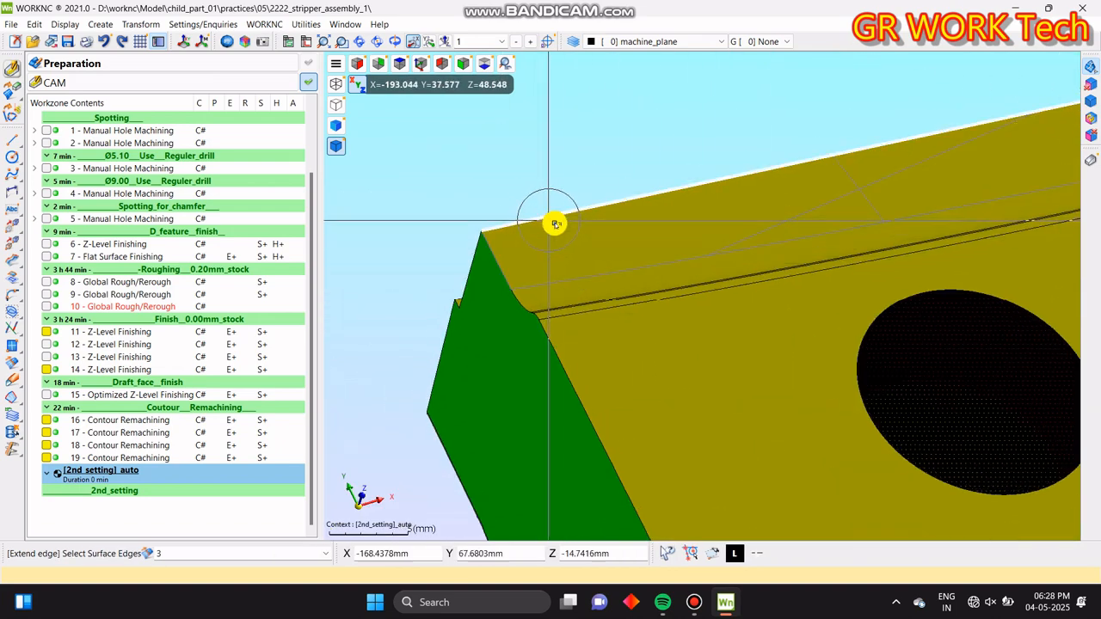
click(553, 222)
- Extend the second lifter's main top face and both groove radii by 3 mm at the end facing the first lifter
middle_drag(828, 385, 587, 214)
click(588, 209)
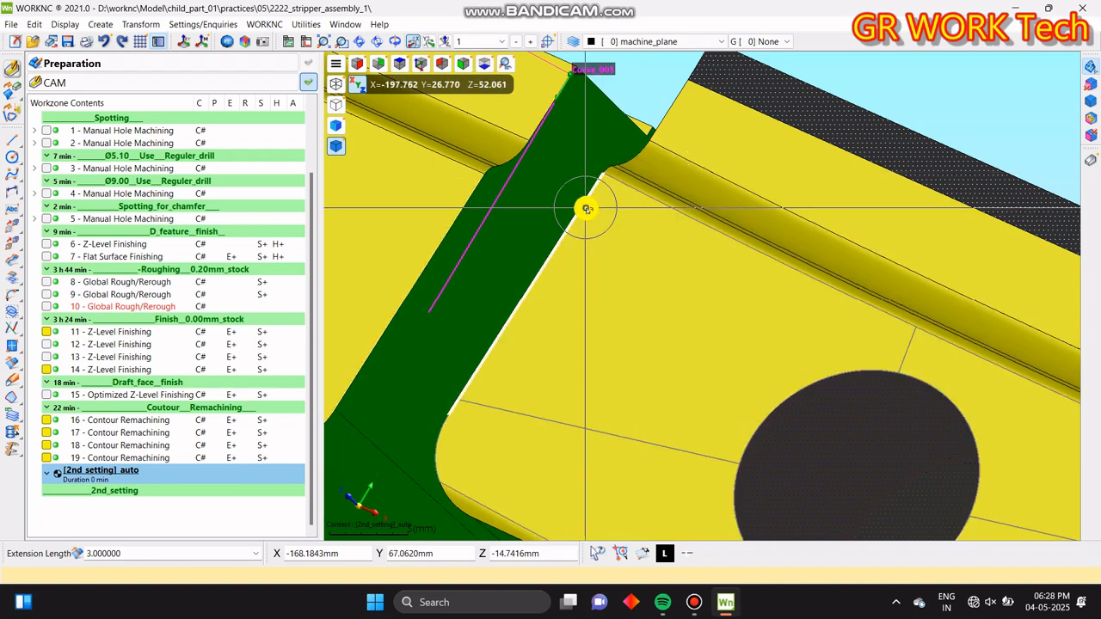
click(589, 204)
middle_drag(611, 212, 594, 227)
scroll(594, 227, up, 3)
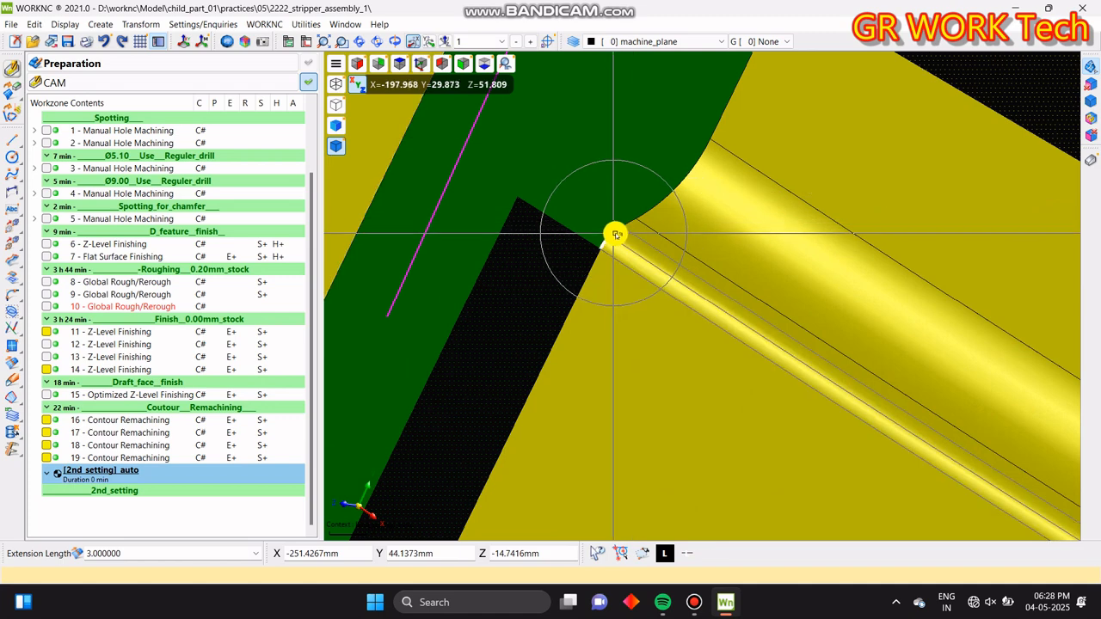
middle_drag(619, 235, 636, 248)
click(642, 250)
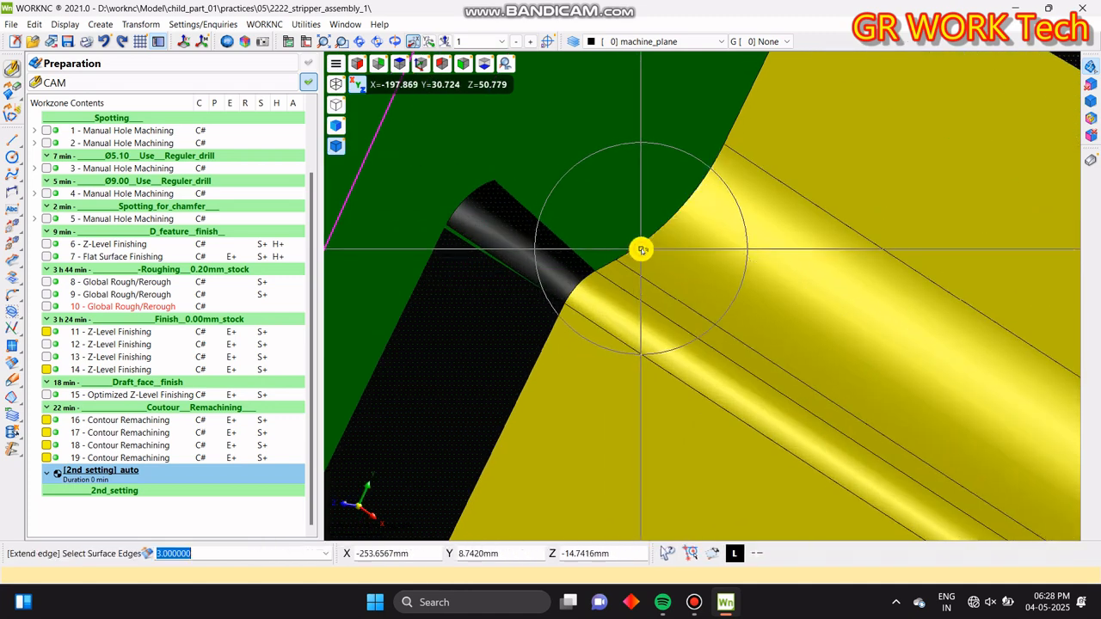
click(640, 249)
- Extend the narrow strip between the groove radii and the upper ledge by 3 mm at the same end of the second lifter
middle_drag(614, 265, 601, 305)
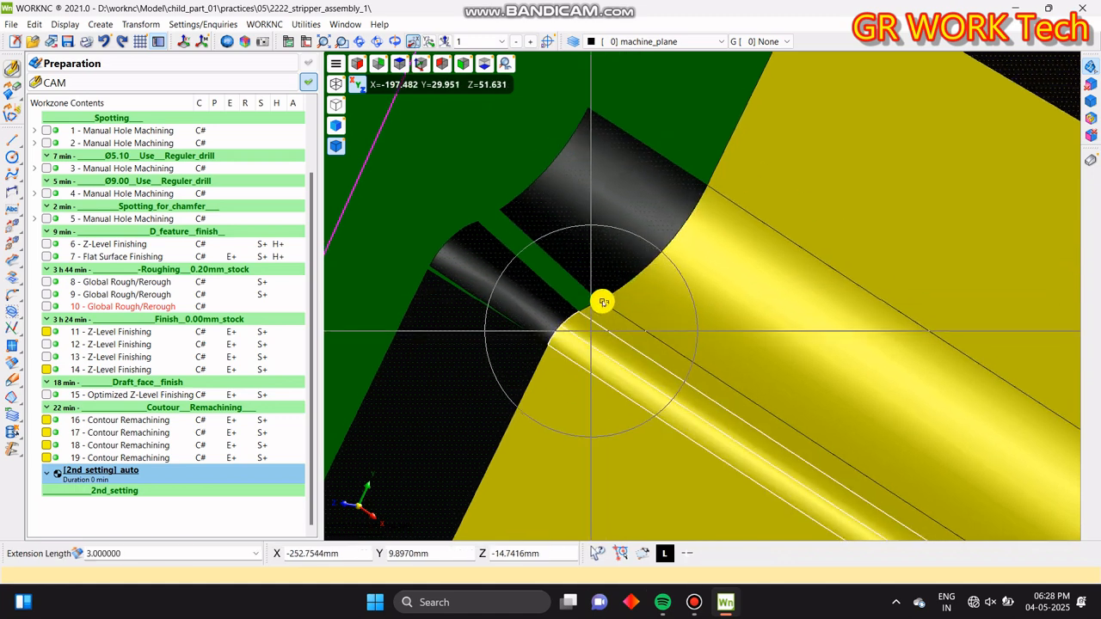
scroll(603, 308, up, 3)
click(588, 310)
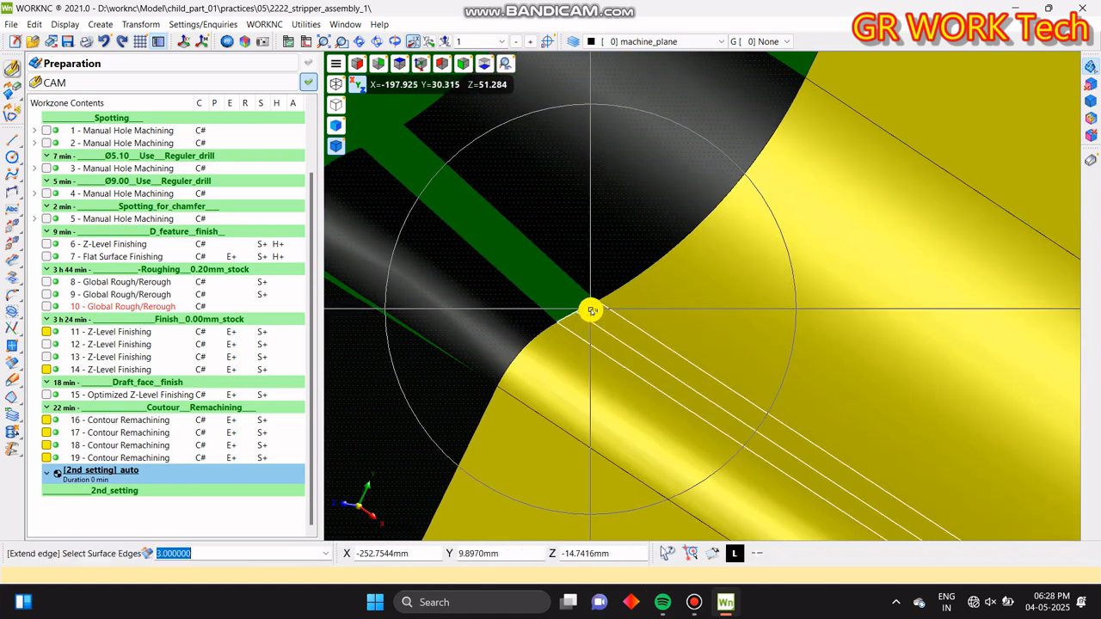
click(590, 310)
middle_drag(653, 288, 602, 237)
click(593, 271)
click(592, 271)
click(597, 234)
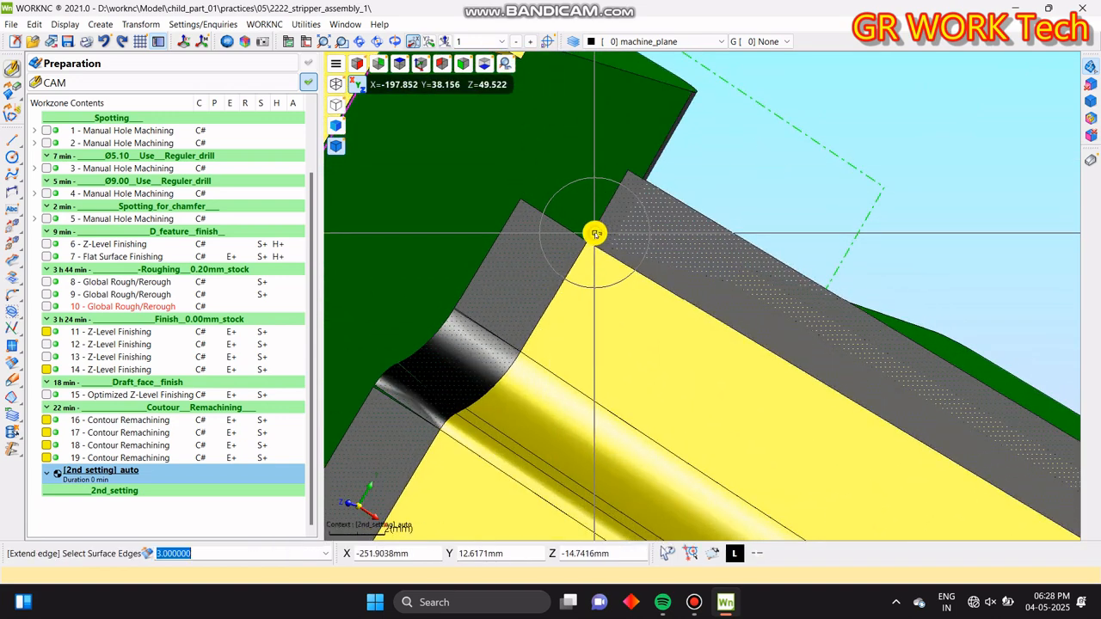
click(595, 233)
scroll(518, 179, down, 6)
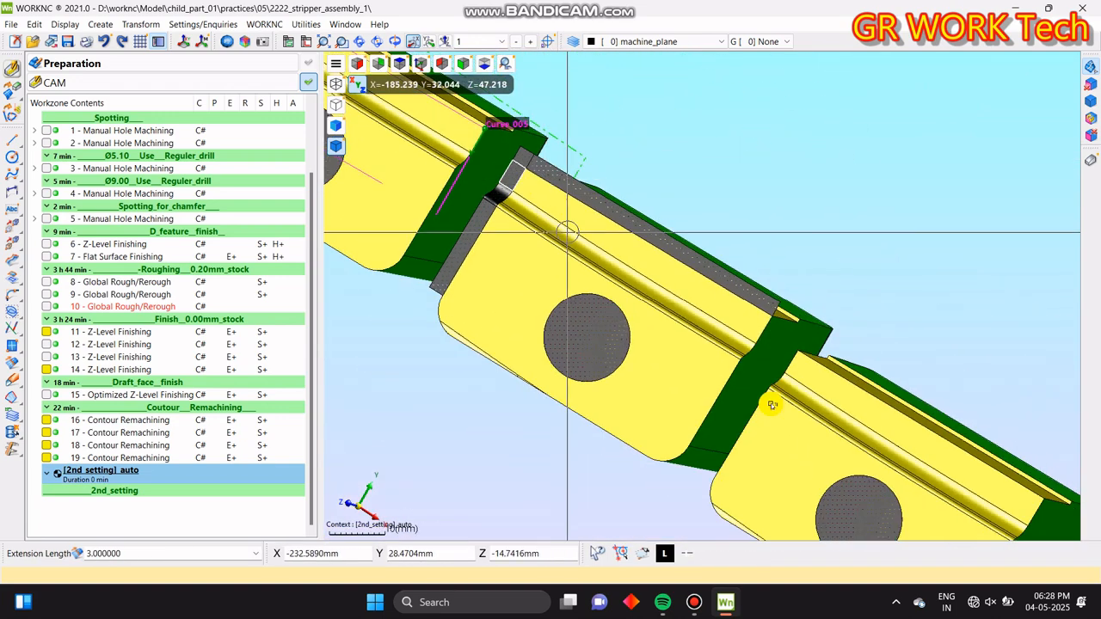
- Extend the upper ledge of the second lifter by 3 mm at the end facing the third lifter and fill its outer corner
middle_drag(773, 456, 723, 269)
scroll(634, 300, up, 5)
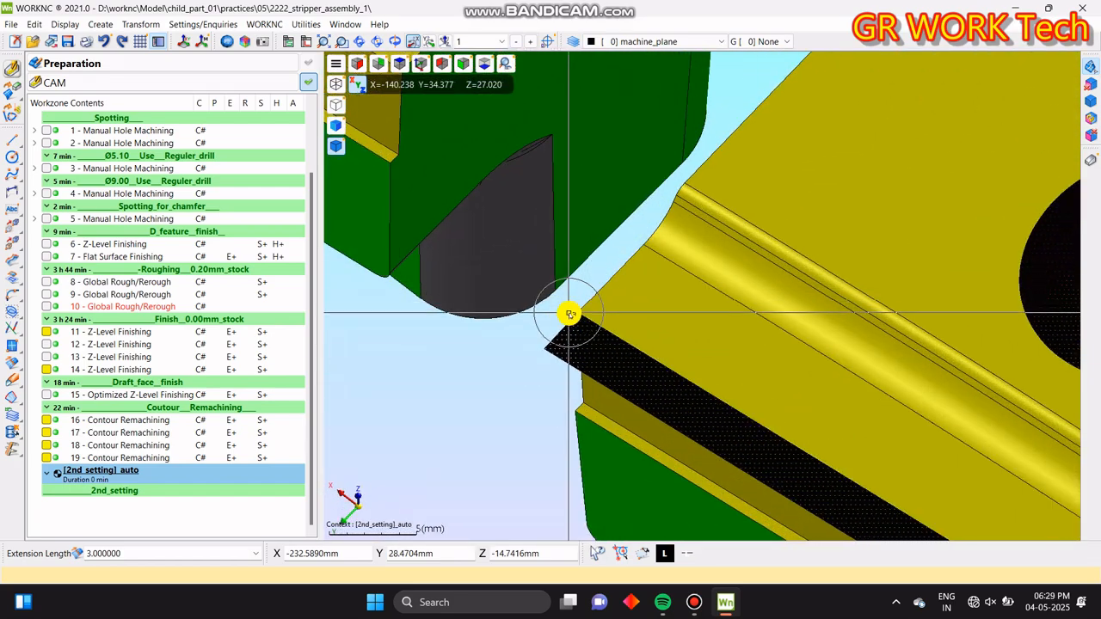
click(585, 308)
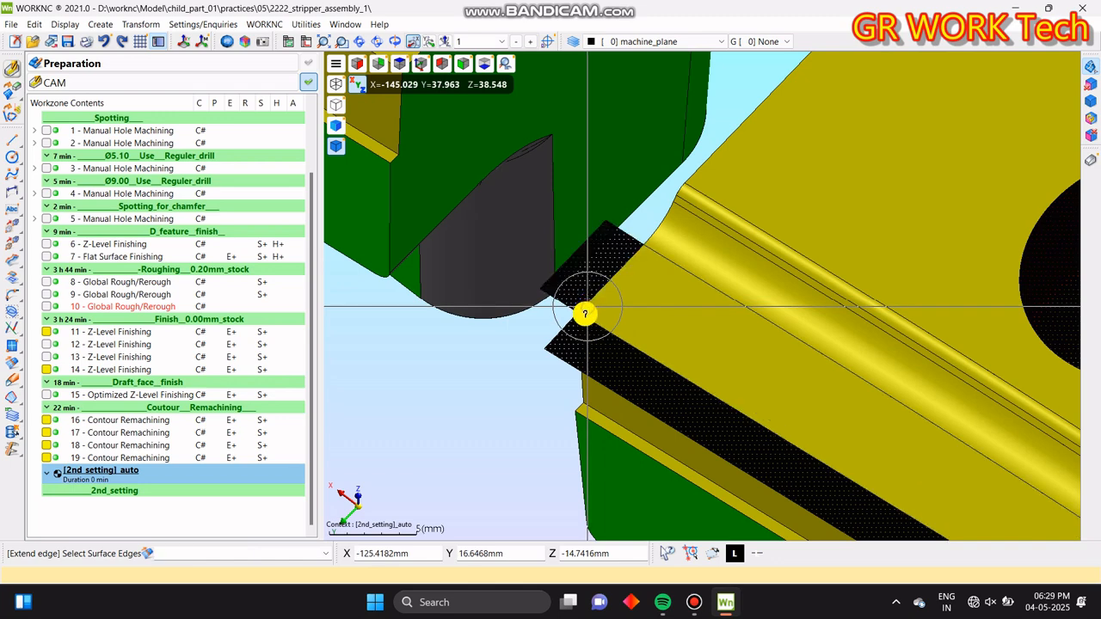
scroll(551, 358, up, 2)
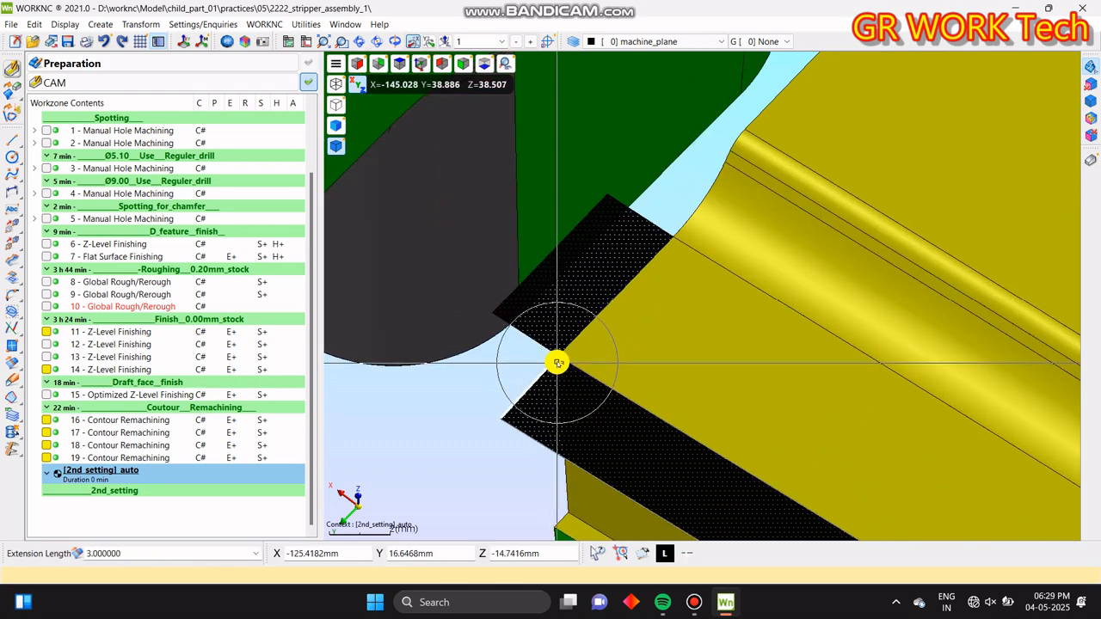
click(556, 364)
right_click(558, 365)
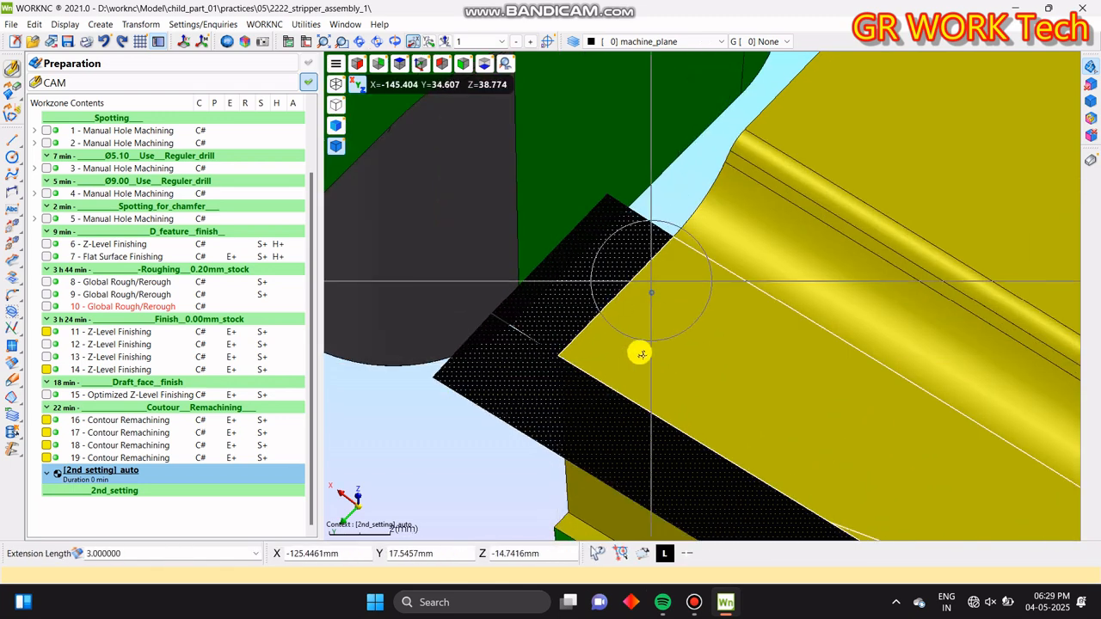
- Extend the groove surfaces beside the ledge and the main top face by 3 mm at the second lifter's same end
scroll(740, 226, up, 2)
click(696, 250)
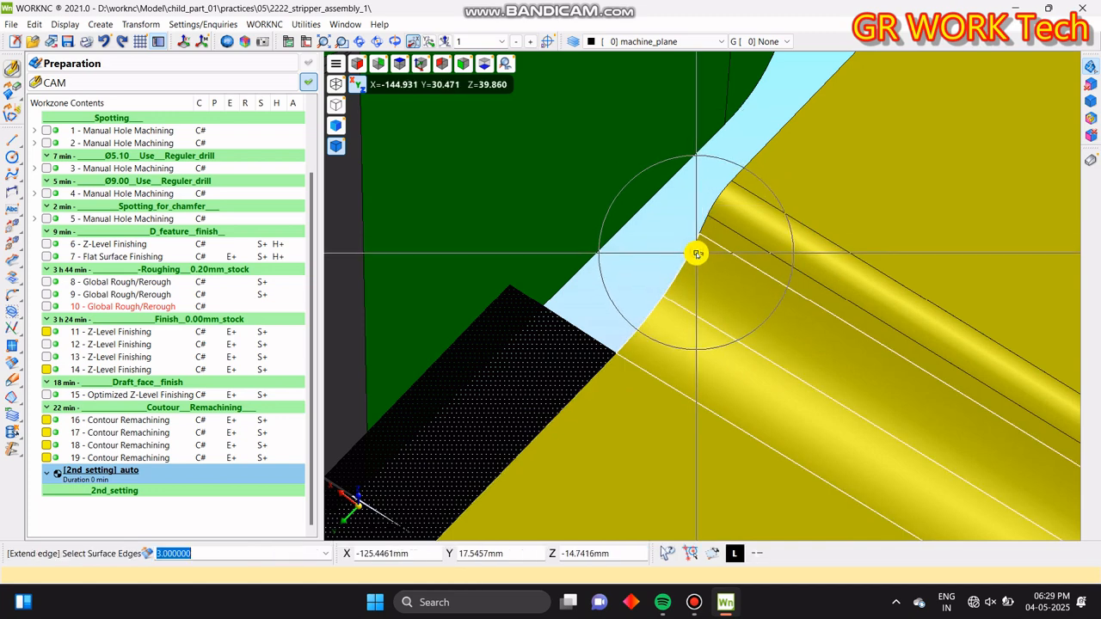
right_click(695, 250)
middle_drag(717, 238, 659, 351)
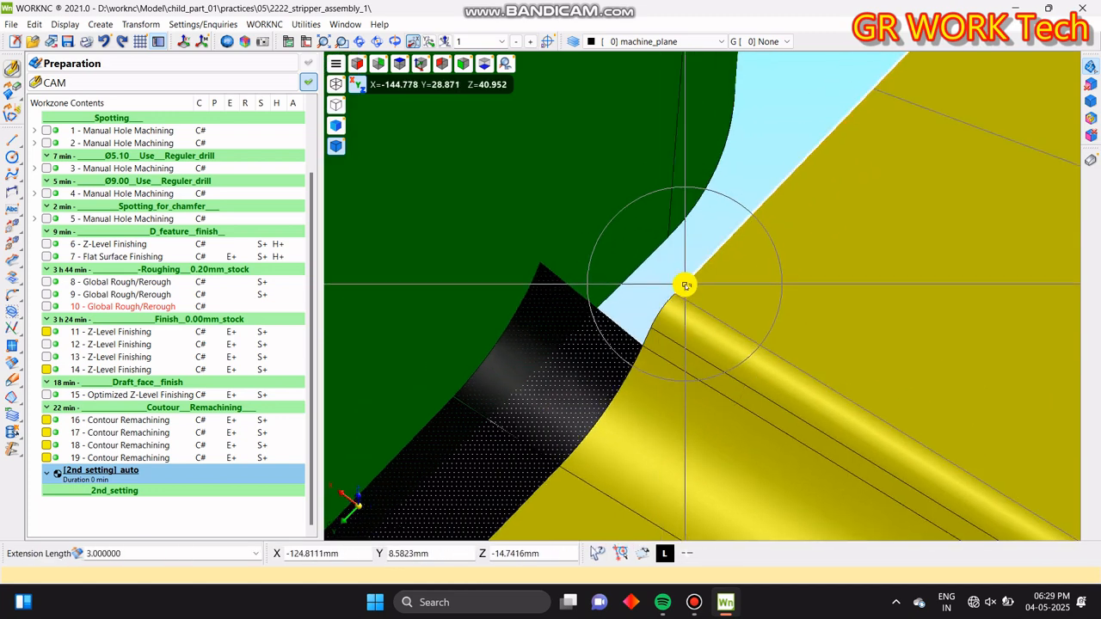
click(686, 287)
right_click(684, 286)
middle_drag(793, 266, 637, 356)
scroll(637, 358, down, 3)
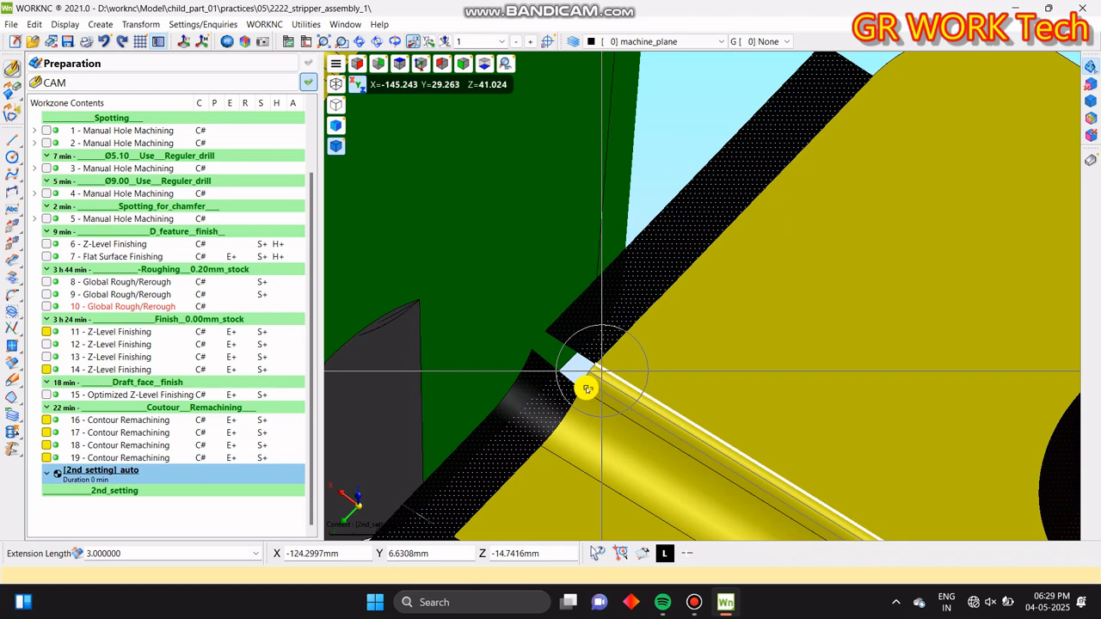
- Extend the small groove radius and the adjacent narrow strip by 3 mm to close the remaining opening at that end
scroll(594, 380, up, 4)
click(595, 349)
right_click(591, 353)
scroll(571, 365, up, 4)
click(583, 373)
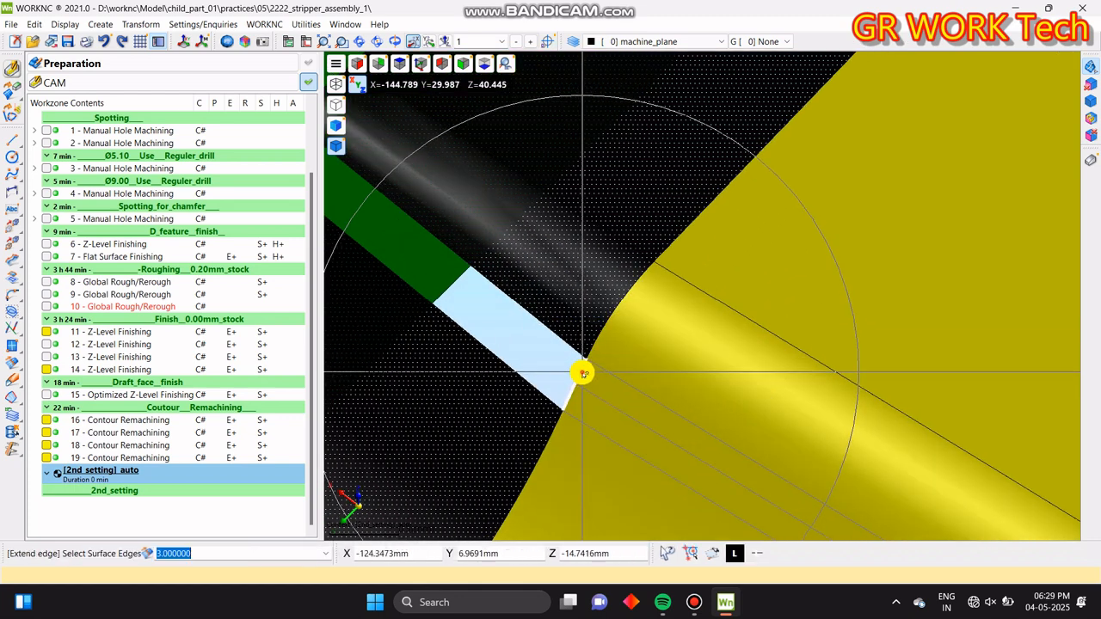
right_click(568, 379)
scroll(504, 396, up, 4)
scroll(507, 413, down, 5)
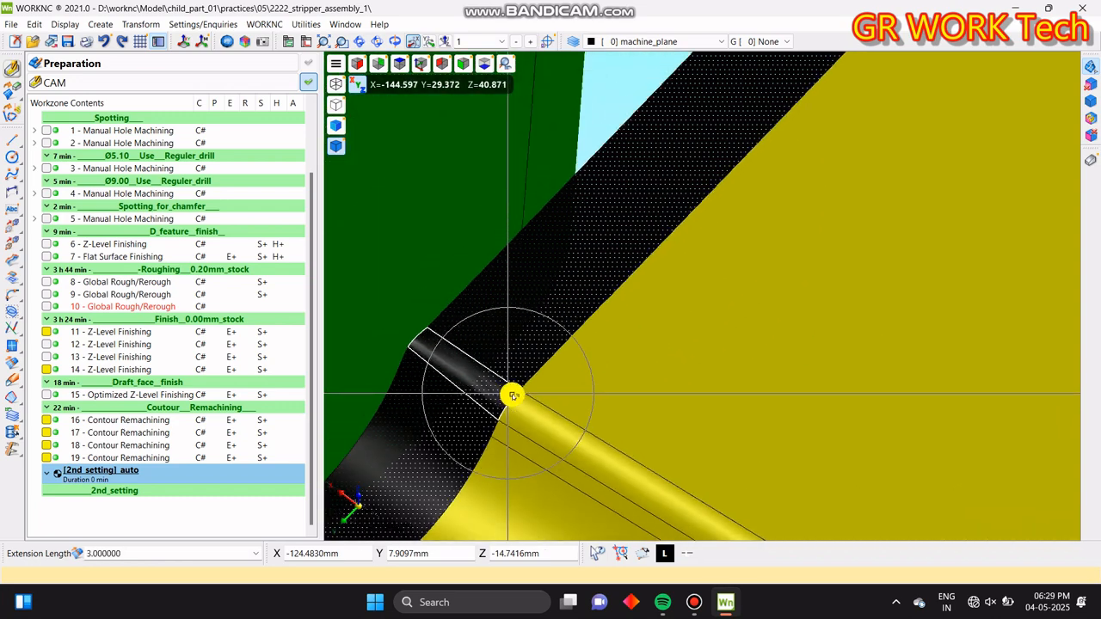
- Extend the main face's rounded corner facing the third lifter and the adjoining section of its long edge by 3 mm
scroll(623, 327, up, 4)
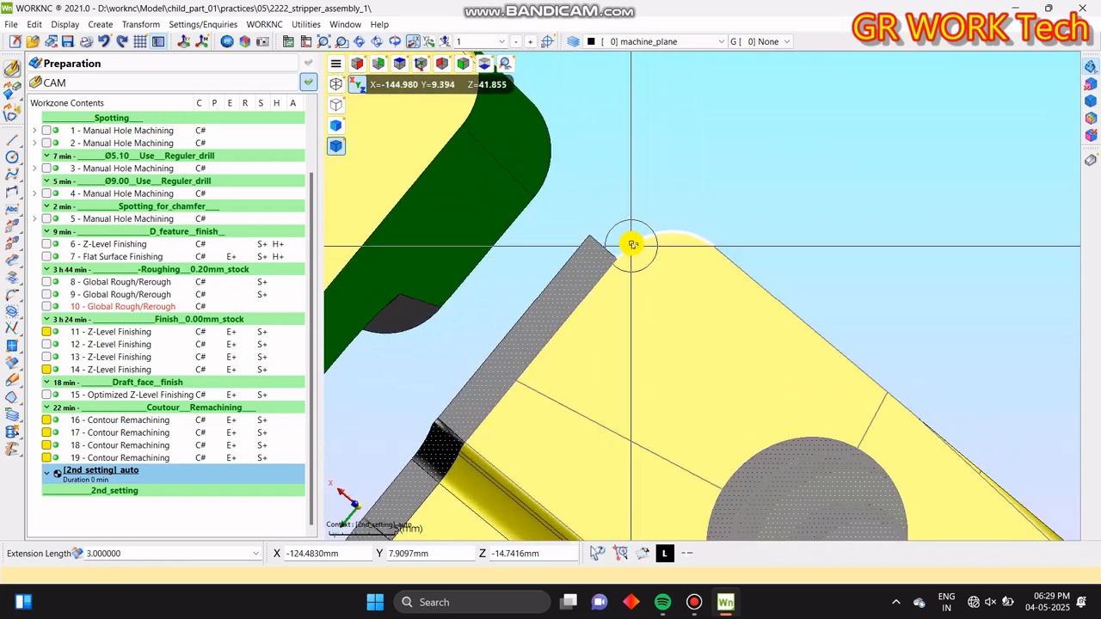
click(632, 245)
right_click(630, 248)
middle_drag(607, 376, 749, 346)
click(705, 254)
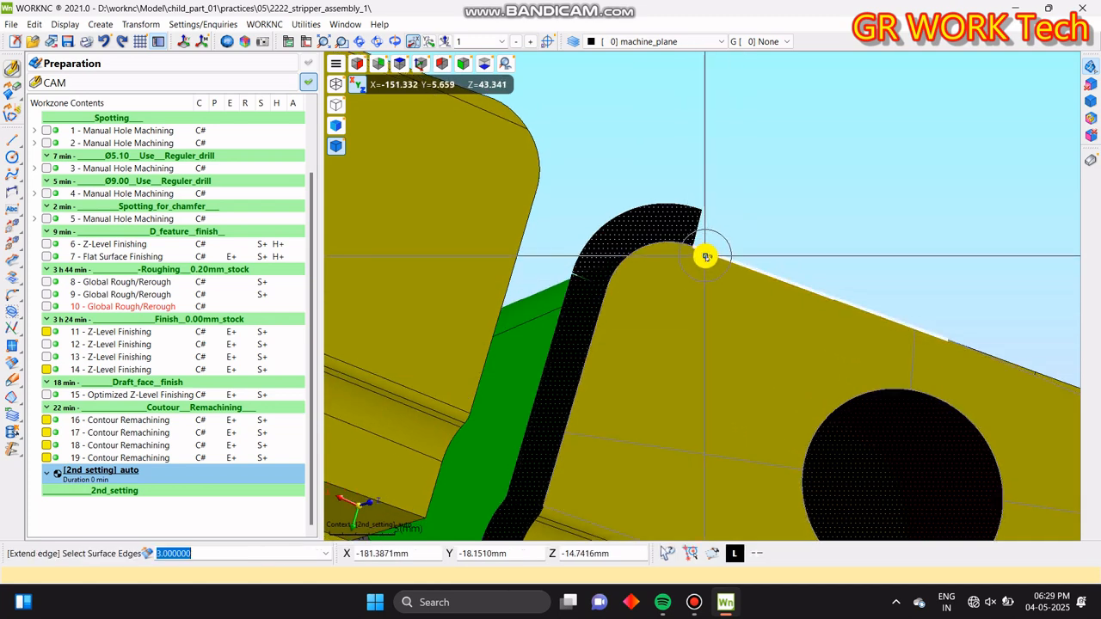
right_click(705, 256)
middle_drag(900, 337, 521, 232)
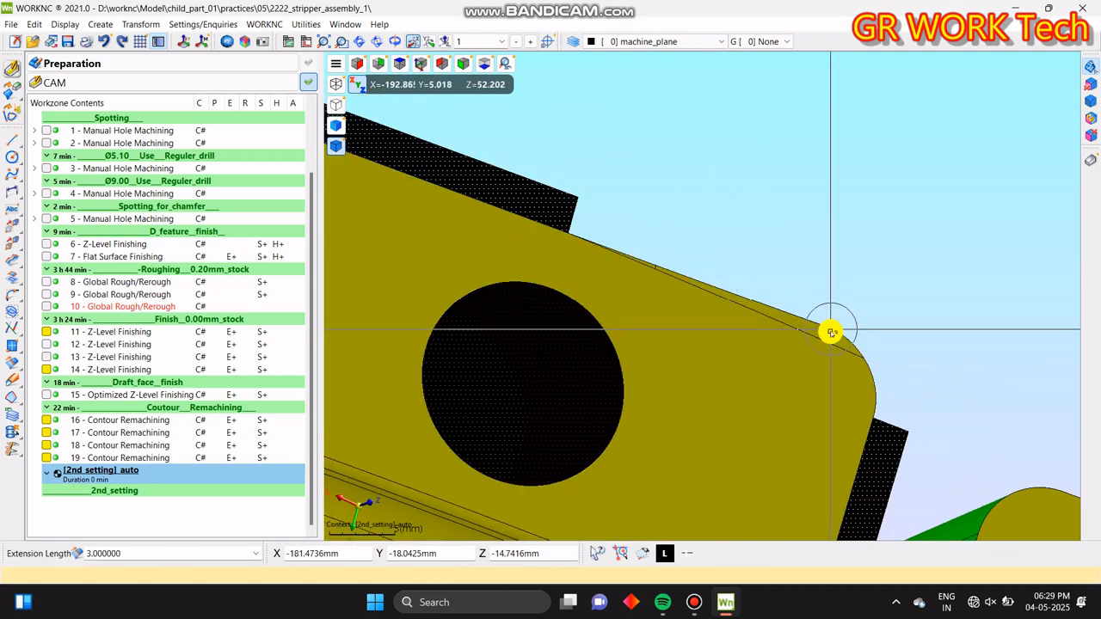
- Extend the start of the rounded corner facing the first lifter and the straight edge section beside it by 3 mm
click(830, 333)
click(836, 334)
right_click(819, 333)
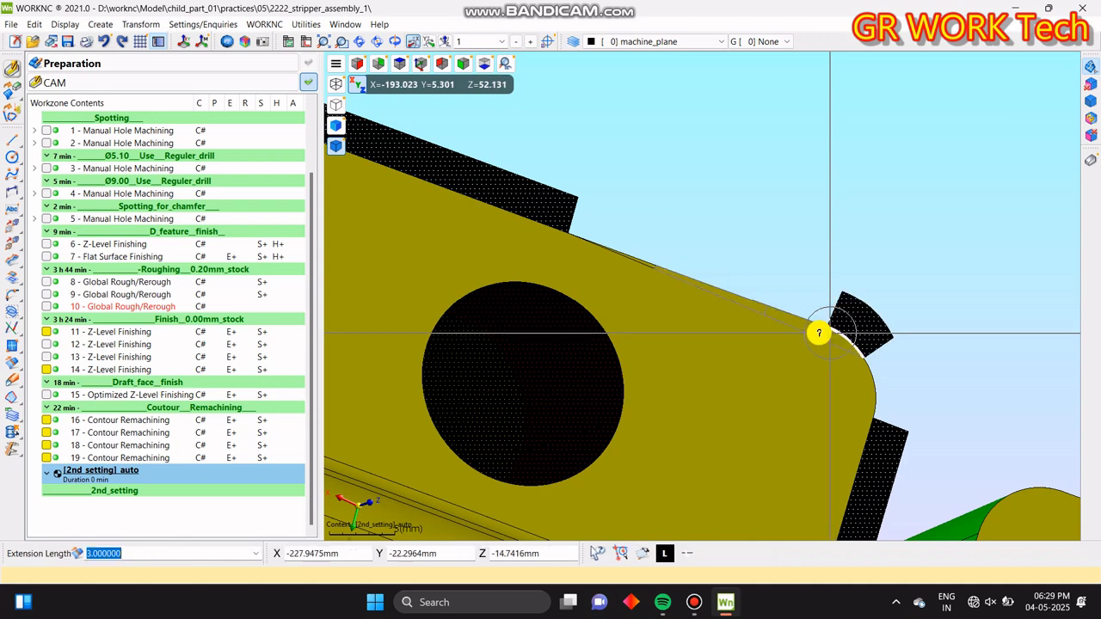
click(811, 325)
click(811, 326)
right_click(810, 326)
middle_drag(712, 328, 794, 371)
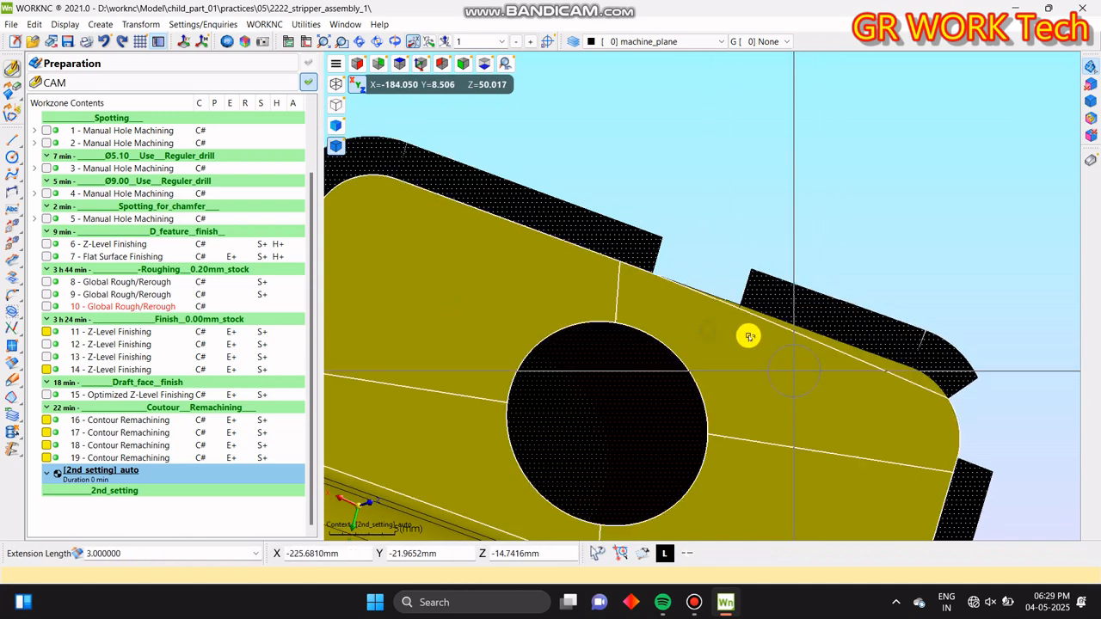
- Extend the missing middle section of the long edge and the last arc of the corner facing the first lifter by 3 mm
scroll(719, 312, up, 3)
scroll(687, 284, down, 5)
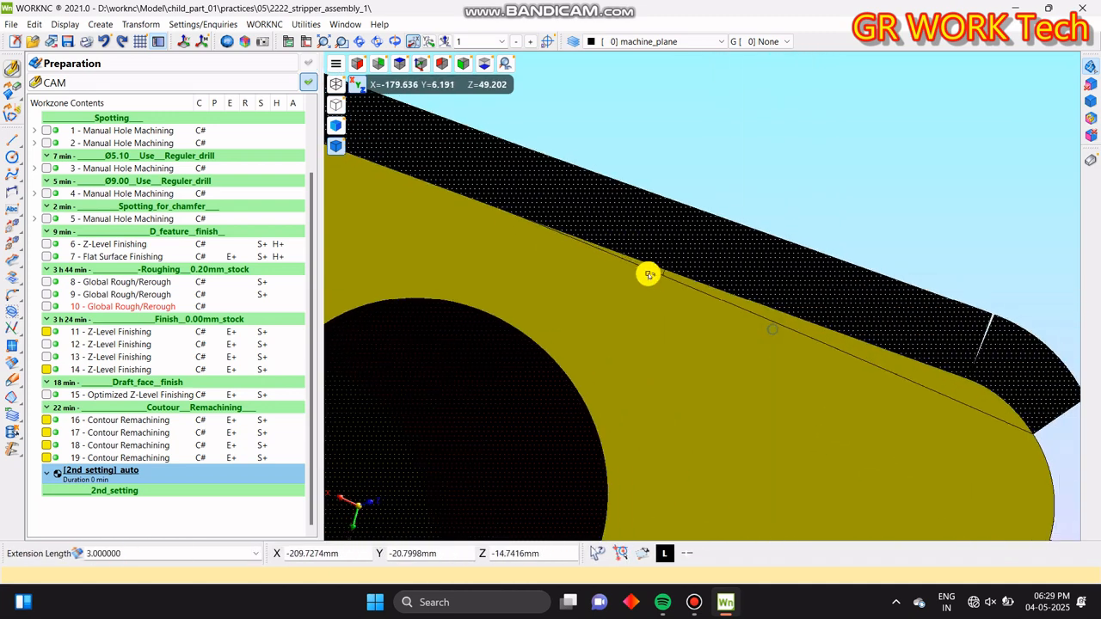
scroll(846, 341, up, 2)
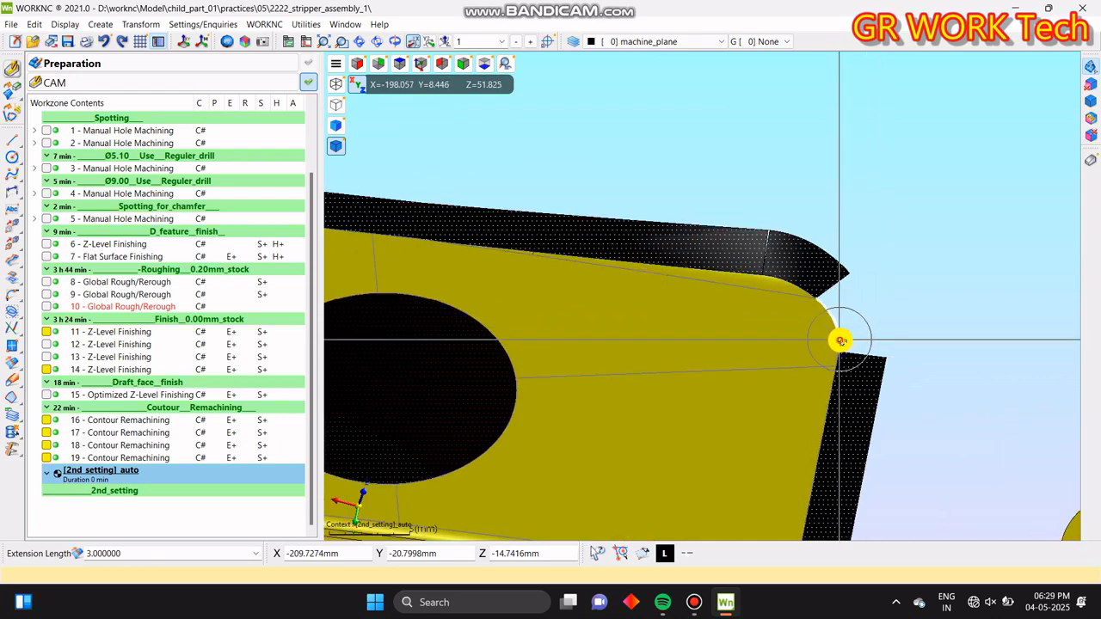
scroll(747, 369, down, 6)
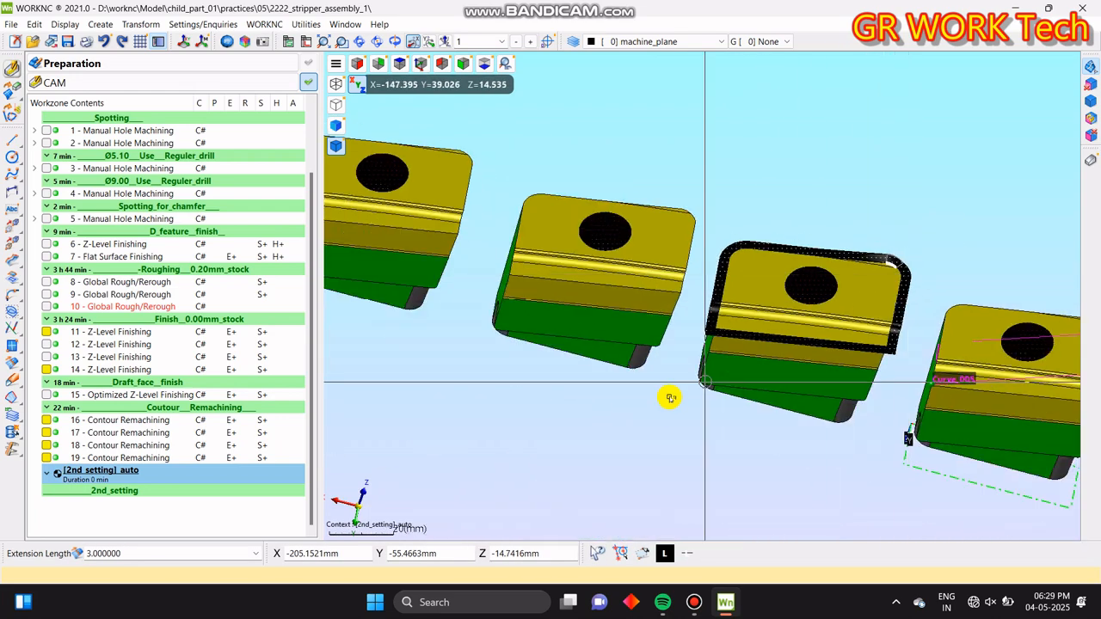
- Bridge the gap between the end strip and the corner strip facing the first lifter with a ruled surface
middle_drag(670, 396, 806, 395)
key(z)
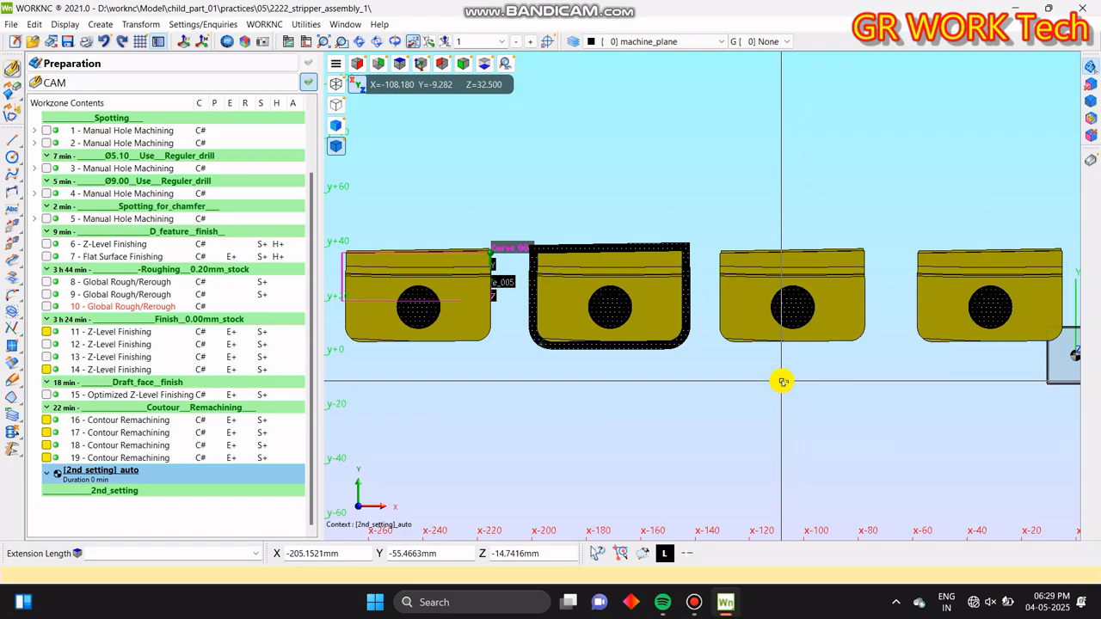
scroll(554, 273, up, 5)
middle_drag(673, 276, 653, 288)
scroll(494, 370, up, 5)
middle_drag(607, 349, 567, 378)
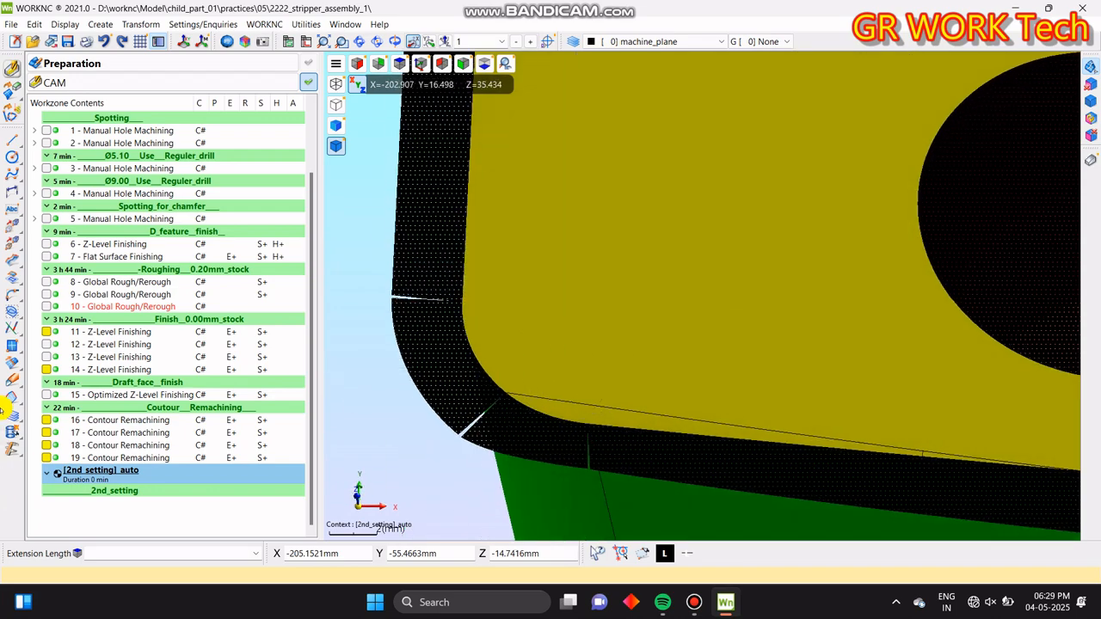
click(15, 360)
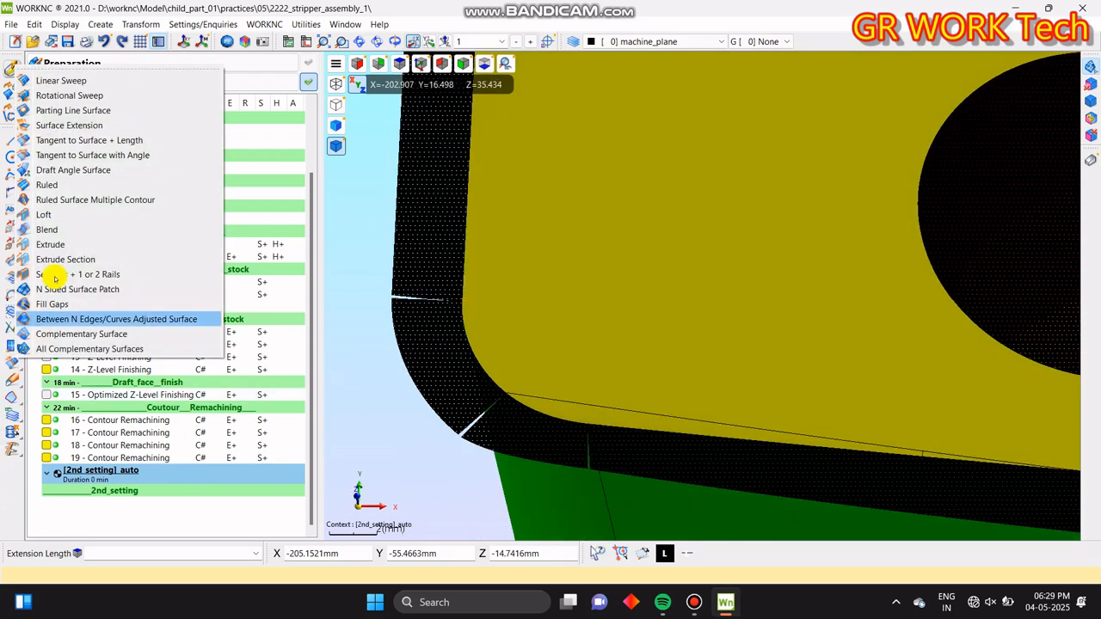
click(44, 186)
scroll(491, 275, up, 5)
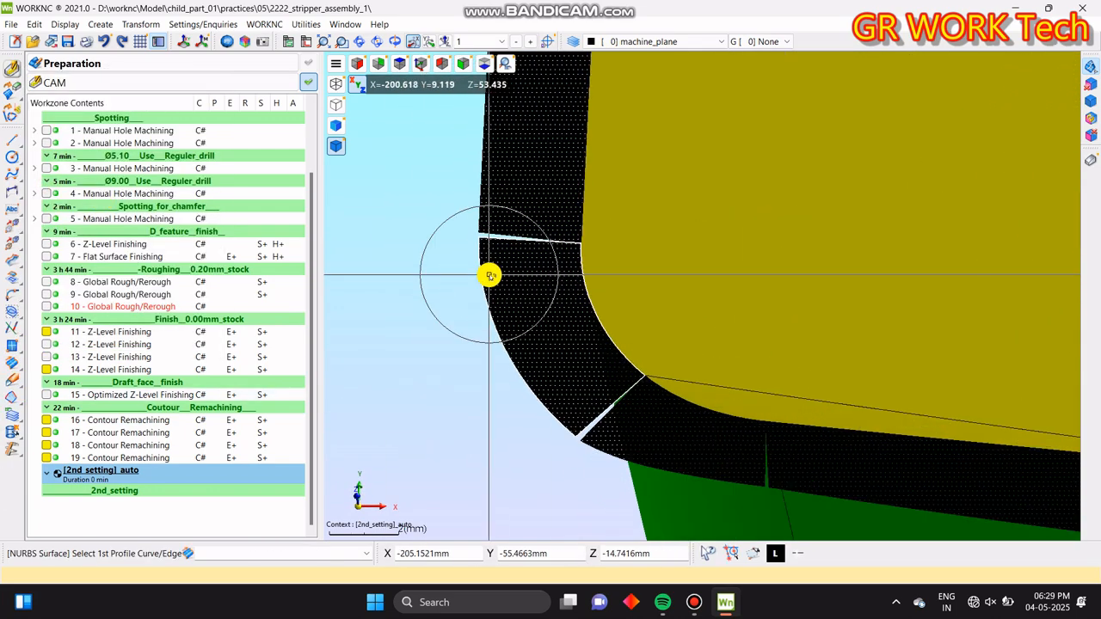
click(489, 209)
click(486, 218)
- Close the gaps in the middle of the rounded corner and between the corner and long-edge extensions with ruled surfaces
middle_drag(786, 450, 702, 289)
scroll(742, 420, up, 2)
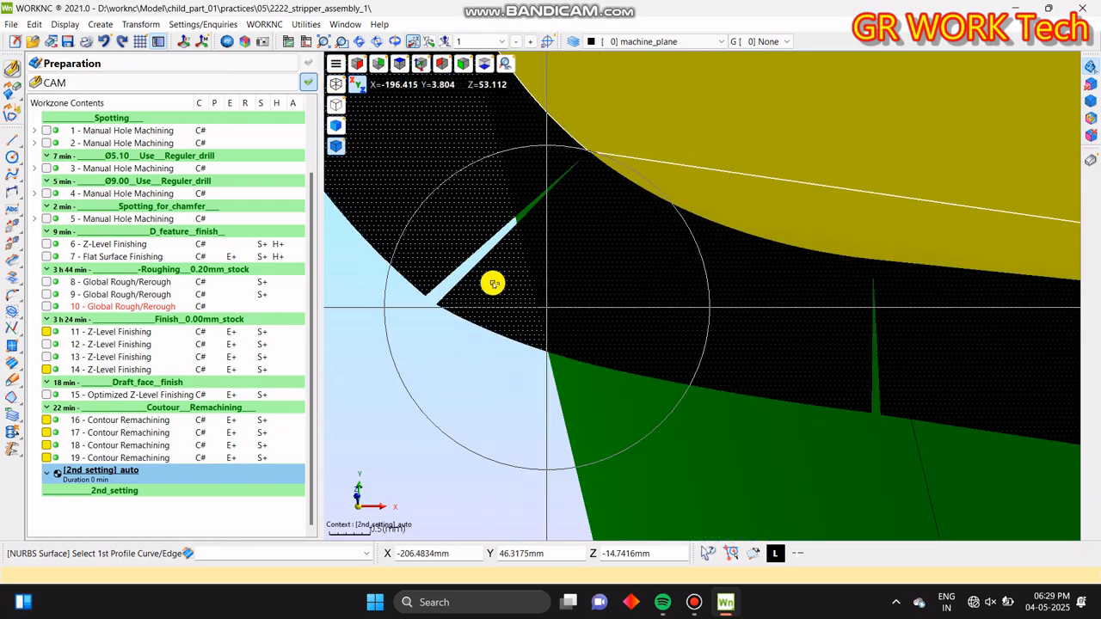
click(424, 280)
click(442, 293)
middle_drag(969, 426, 673, 415)
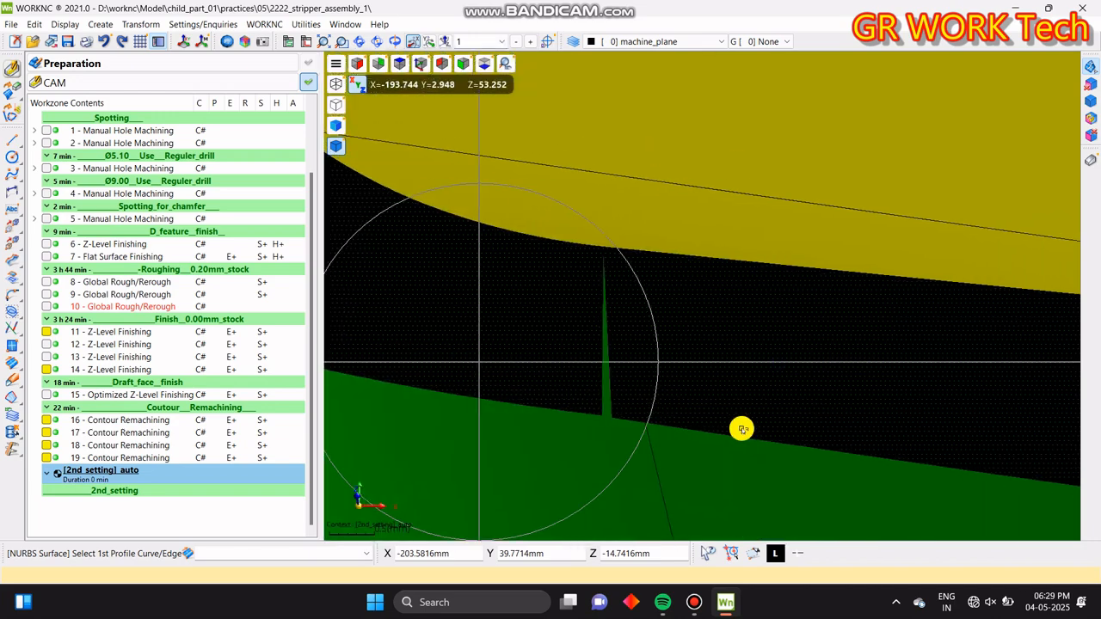
scroll(679, 415, up, 2)
click(541, 391)
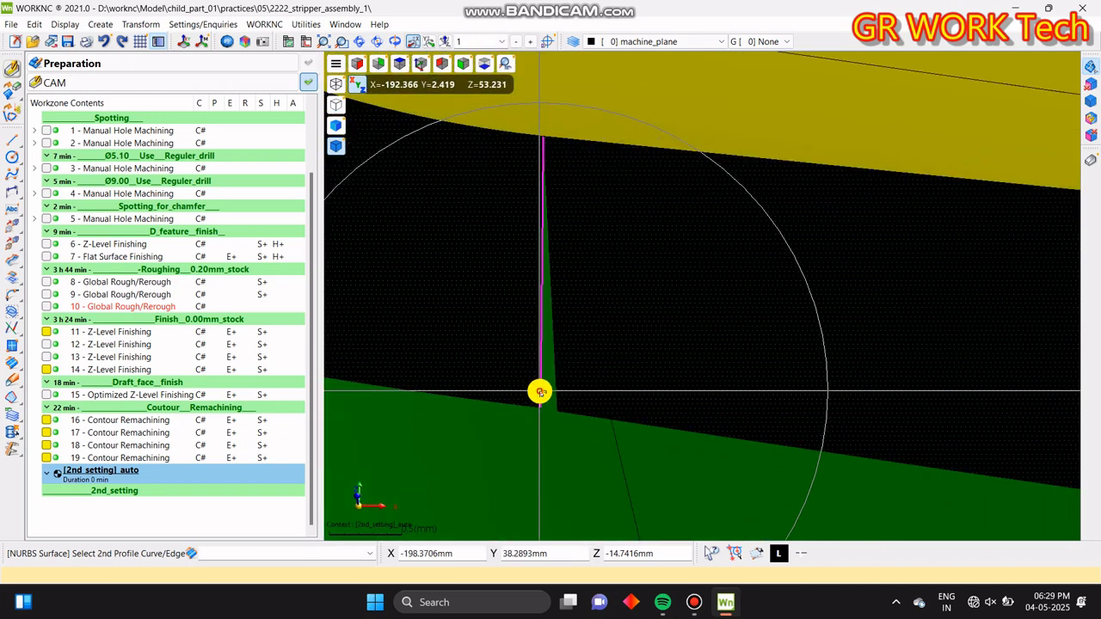
click(558, 390)
scroll(561, 392, down, 6)
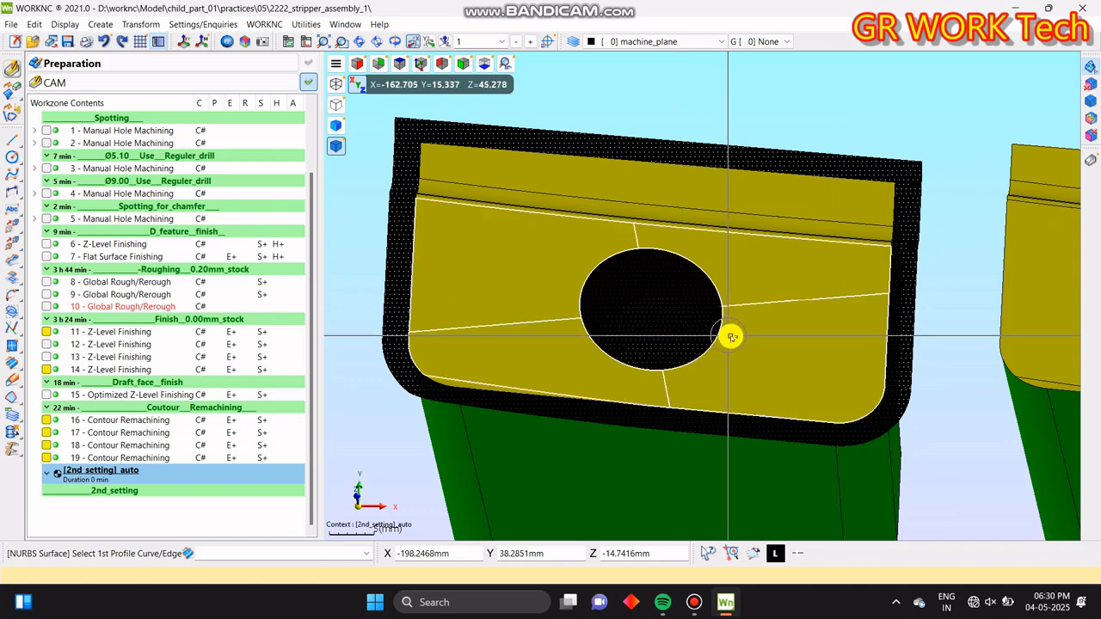
middle_drag(723, 445, 779, 430)
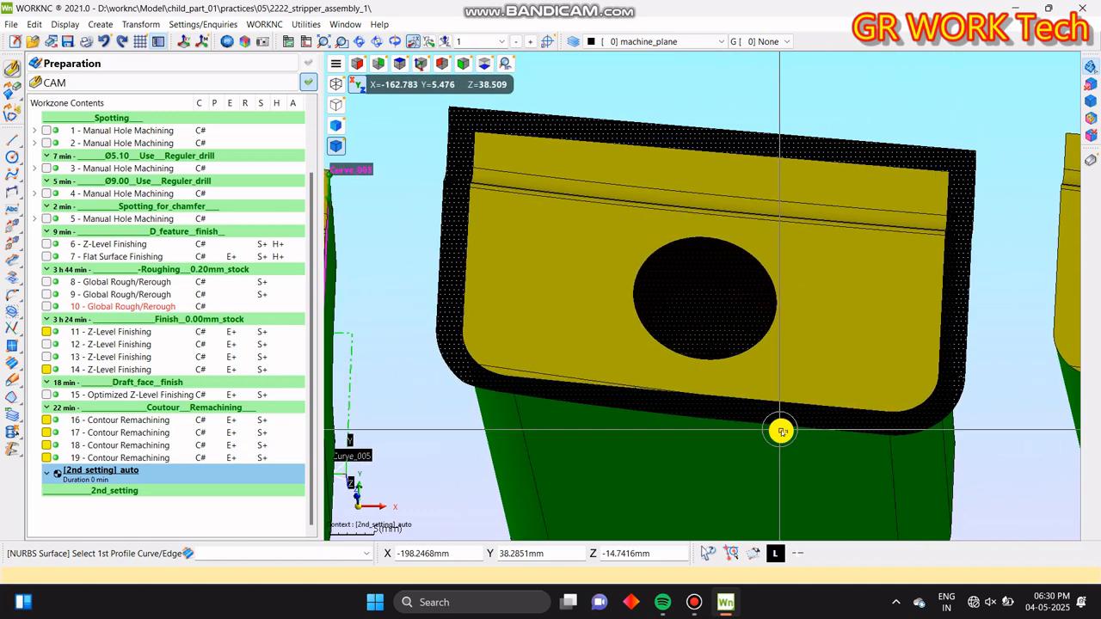
key(Escape)
- Delete the hole caps from the first, third and fourth lifters, keeping the one on the second lifter
scroll(847, 410, down, 8)
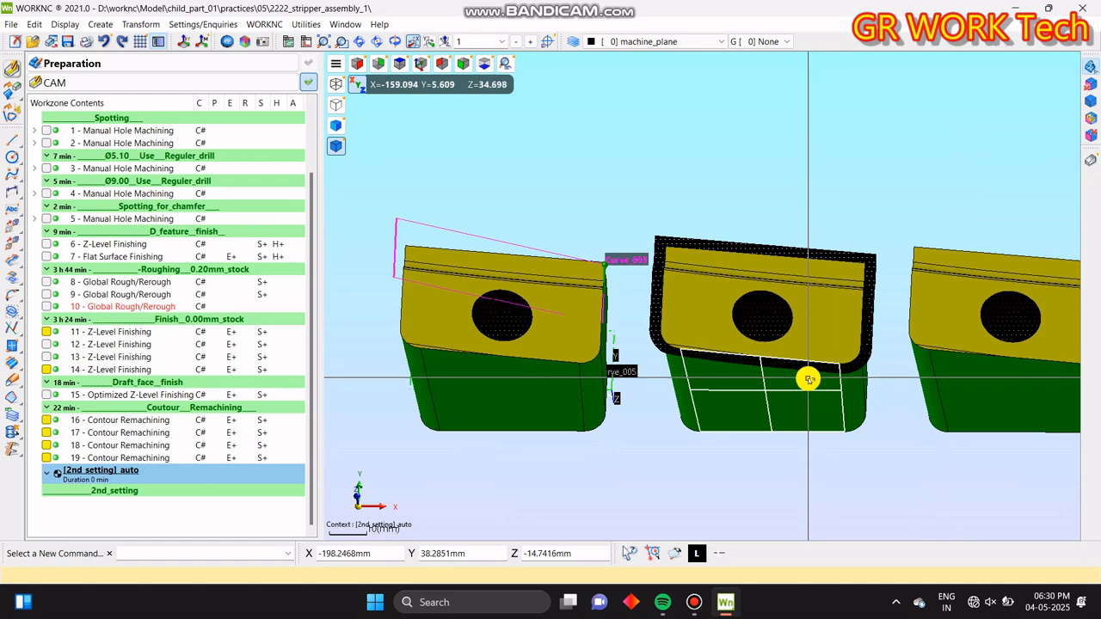
scroll(720, 389, down, 3)
key(Delete)
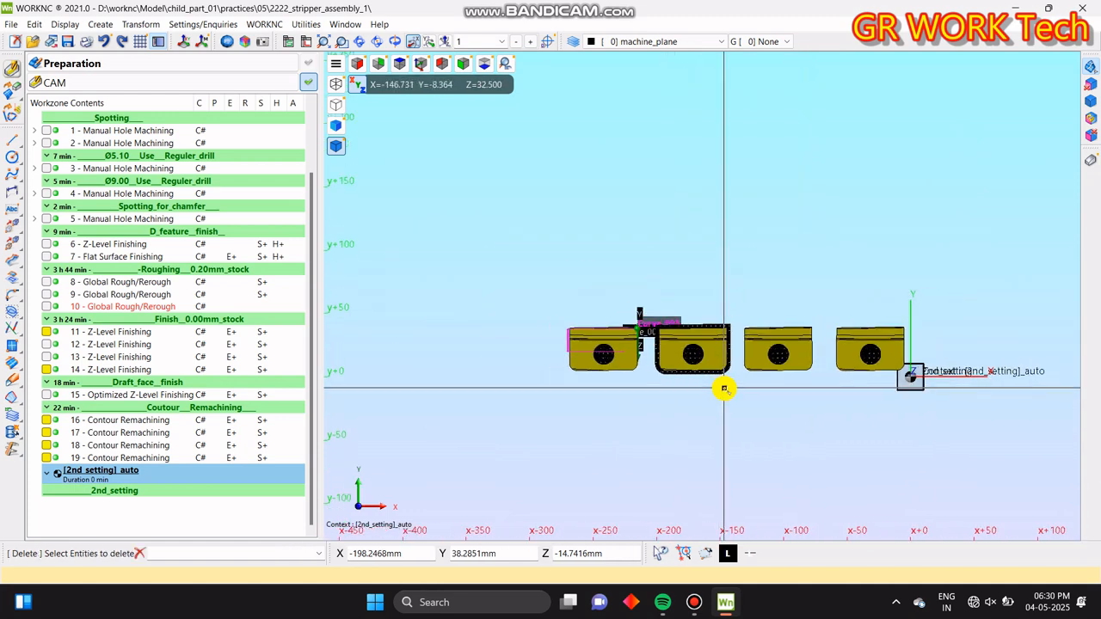
scroll(774, 356, up, 2)
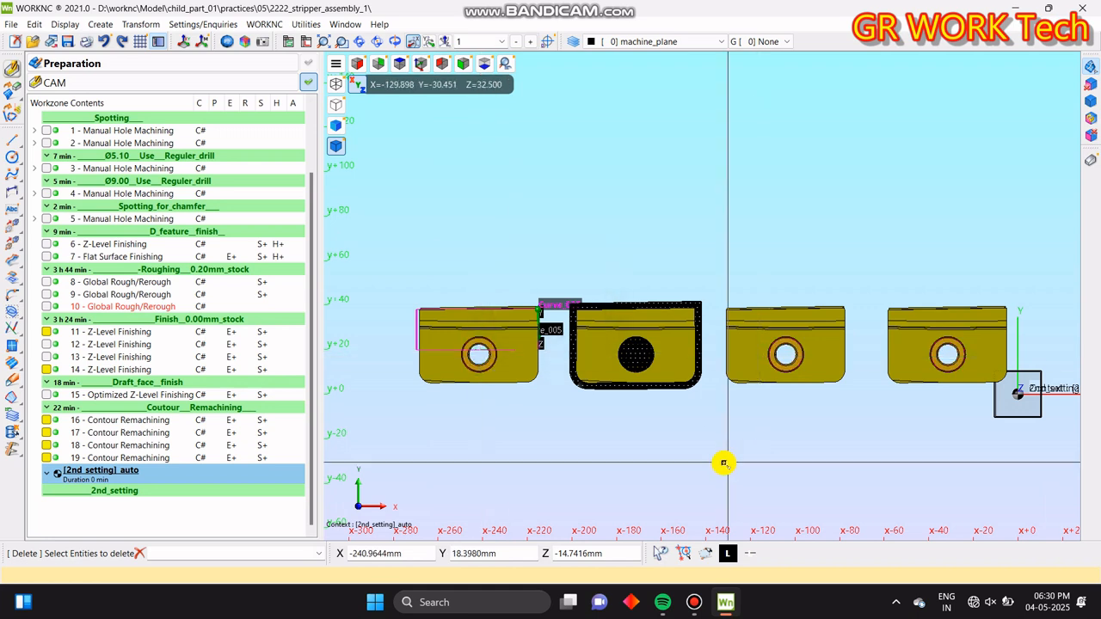
key(Escape)
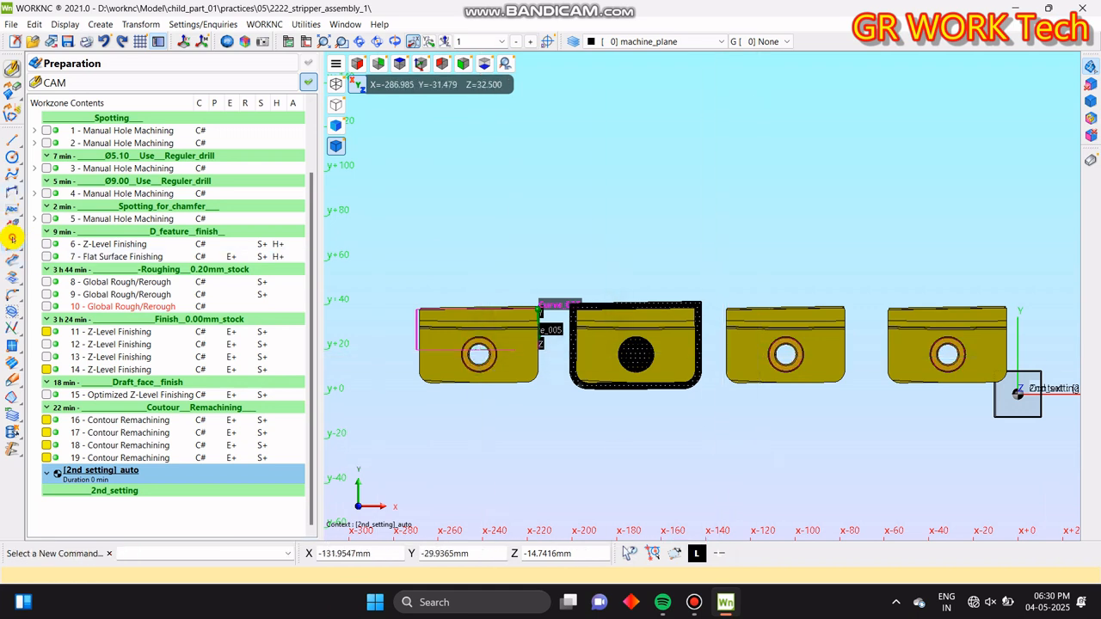
- Start a Multiple Copy and select all extension surfaces and the hole cap of the second lifter as the entities to copy
click(12, 239)
click(58, 268)
middle_drag(703, 416, 756, 354)
scroll(647, 369, up, 5)
middle_drag(604, 412, 678, 398)
scroll(737, 322, up, 4)
click(742, 329)
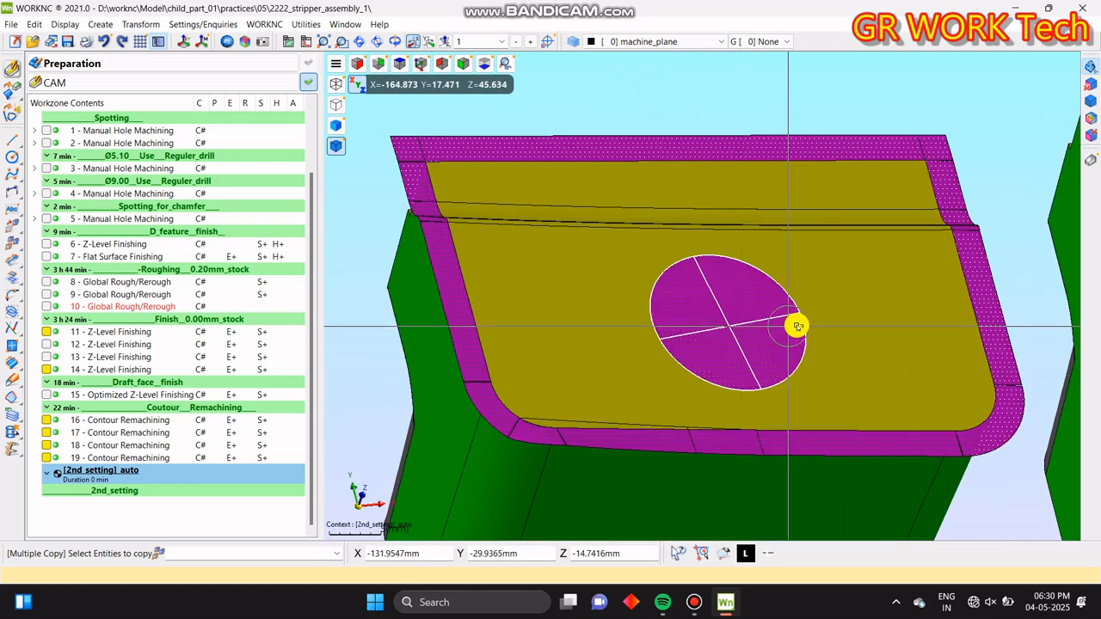
scroll(795, 327, down, 5)
middle_drag(685, 378, 659, 385)
middle_click(722, 303)
- Use the ledge corner at the second lifter's groove as base point and place a copy at the first lifter's matching corner
scroll(640, 268, up, 5)
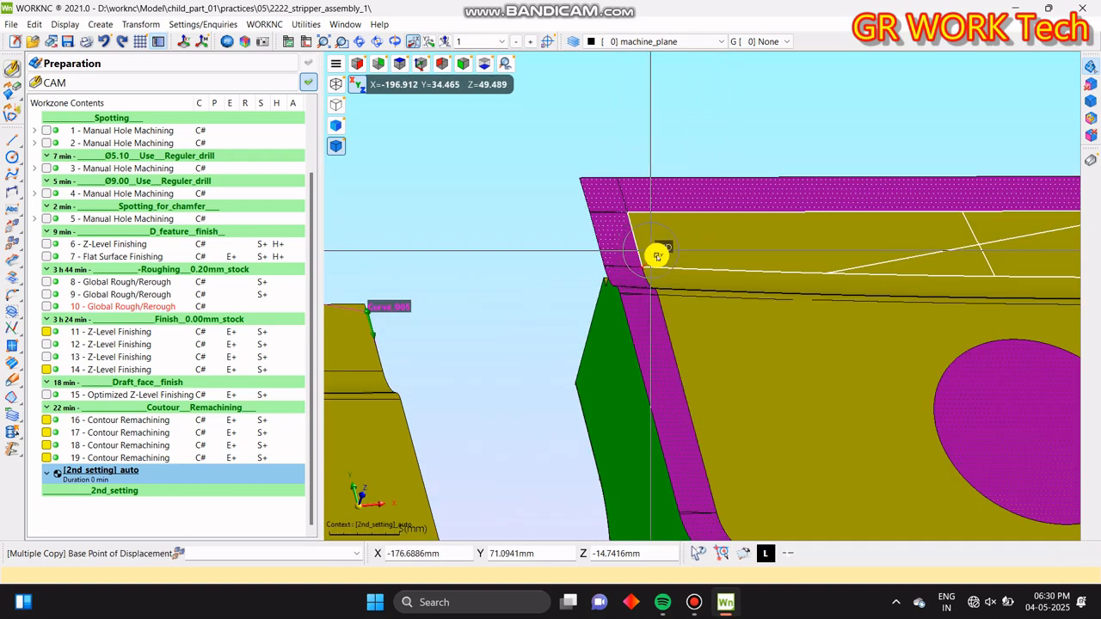
click(643, 278)
scroll(643, 277, down, 5)
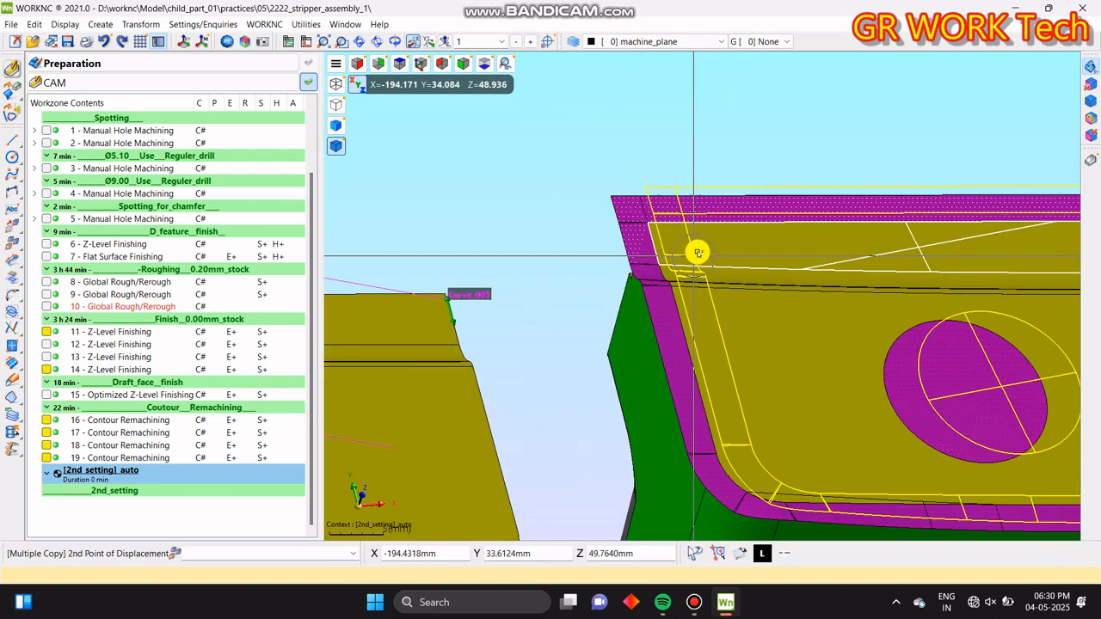
middle_drag(516, 295, 619, 332)
scroll(508, 322, up, 5)
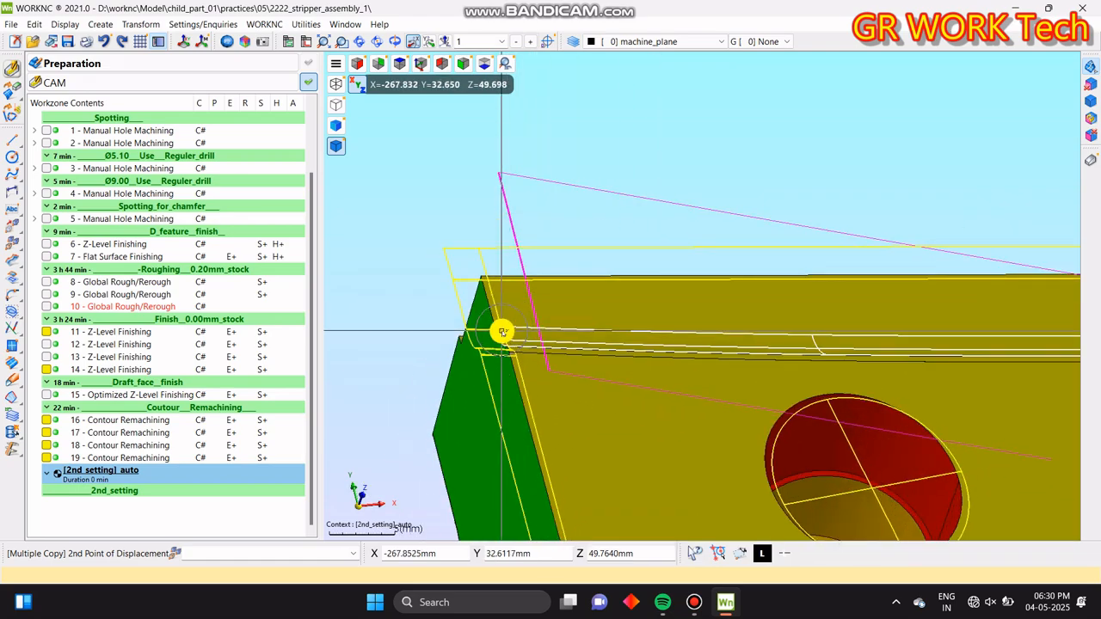
- Place copies of the extension surfaces and hole cap at the matching ledge corners of the third and fourth lifters
scroll(550, 286, down, 5)
middle_drag(560, 283, 120, 292)
scroll(523, 201, up, 5)
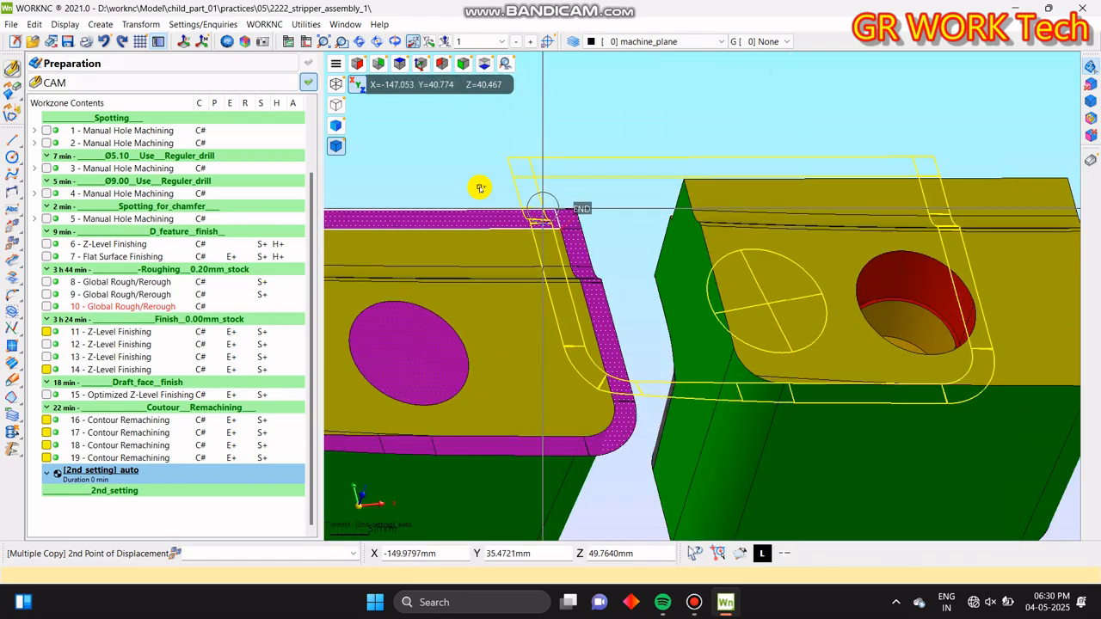
click(816, 239)
middle_drag(907, 243, 474, 258)
scroll(474, 258, down, 5)
middle_drag(658, 261, 303, 261)
scroll(369, 221, up, 4)
click(585, 221)
scroll(737, 226, down, 3)
middle_drag(619, 269, 713, 336)
key(Escape)
key(Escape)
- Change the colour of all extension surfaces and hole caps on the four lifters to light green, RGB 223, 255, 223
scroll(799, 305, down, 3)
key(F5)
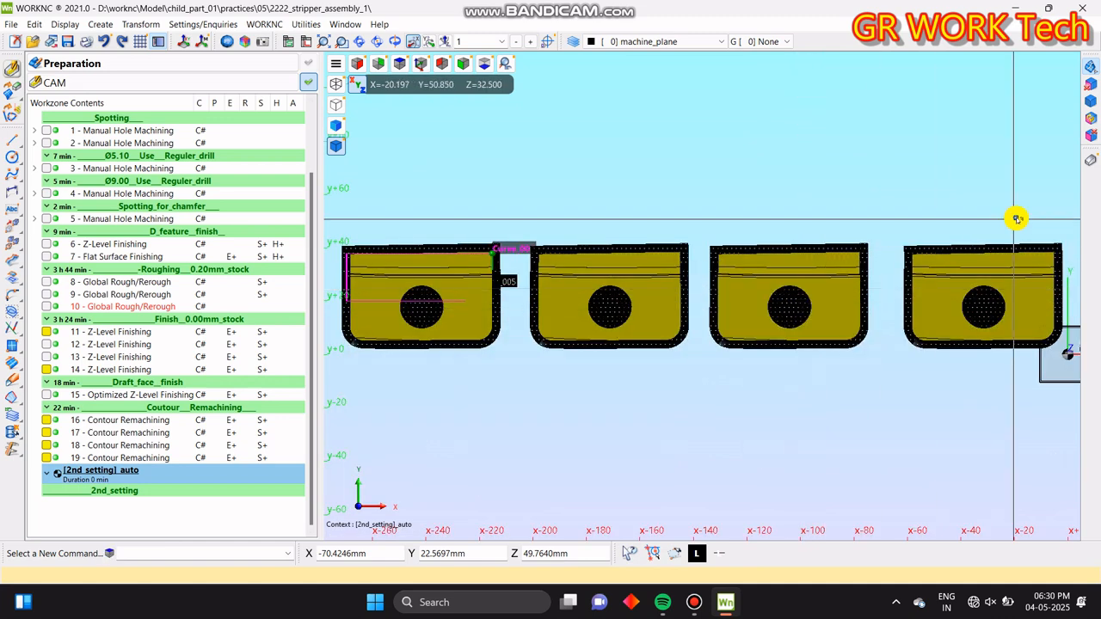
middle_drag(1014, 216, 1001, 253)
middle_drag(825, 411, 887, 331)
key(F8)
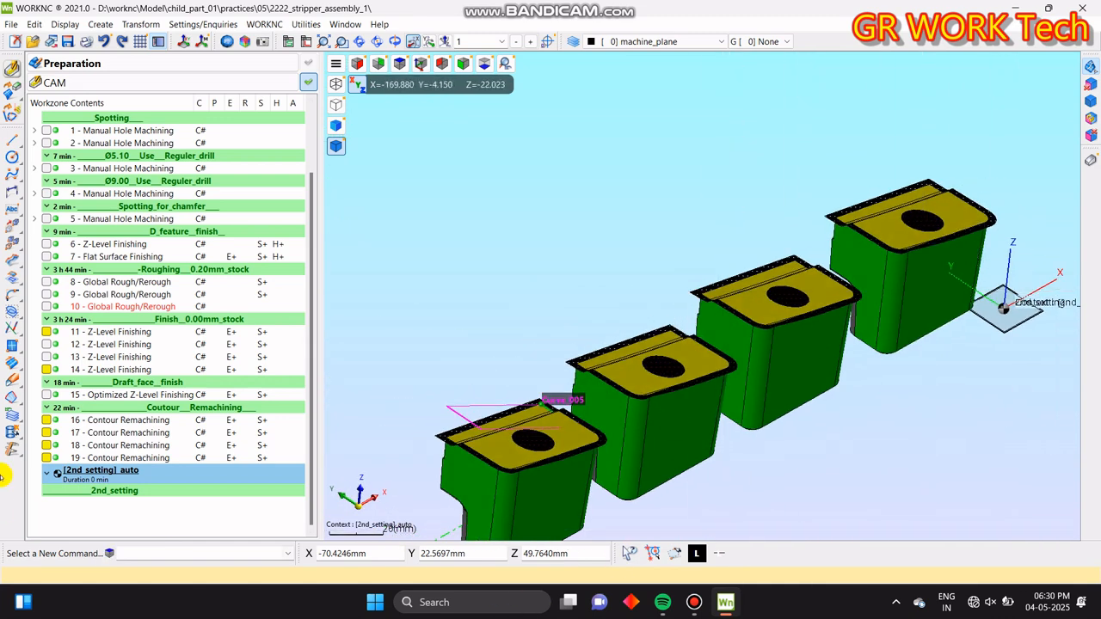
click(10, 413)
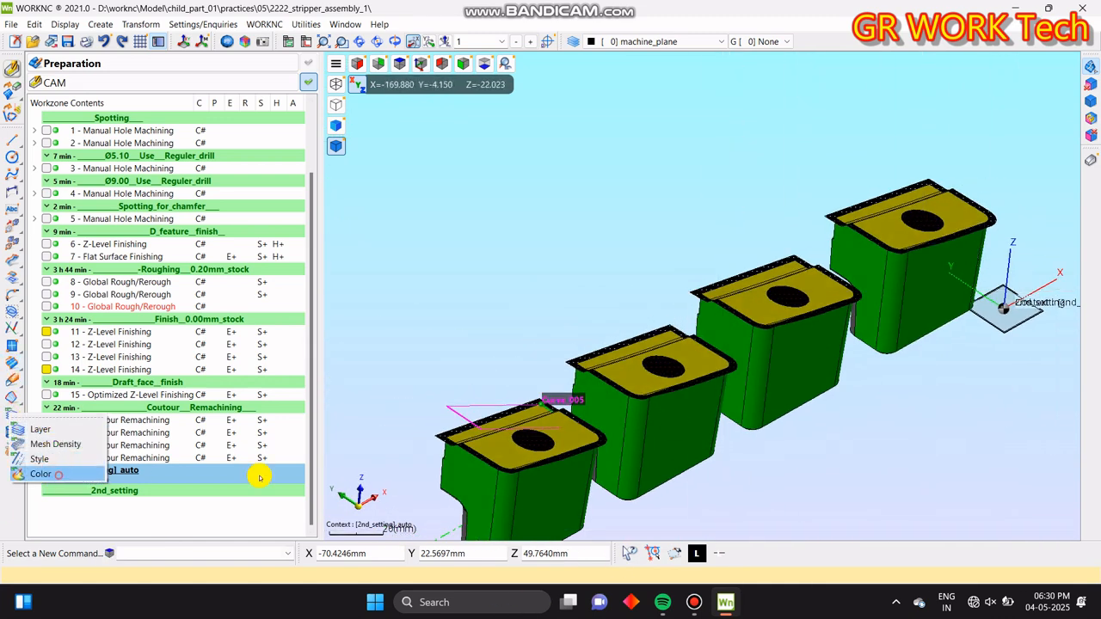
click(40, 473)
click(606, 441)
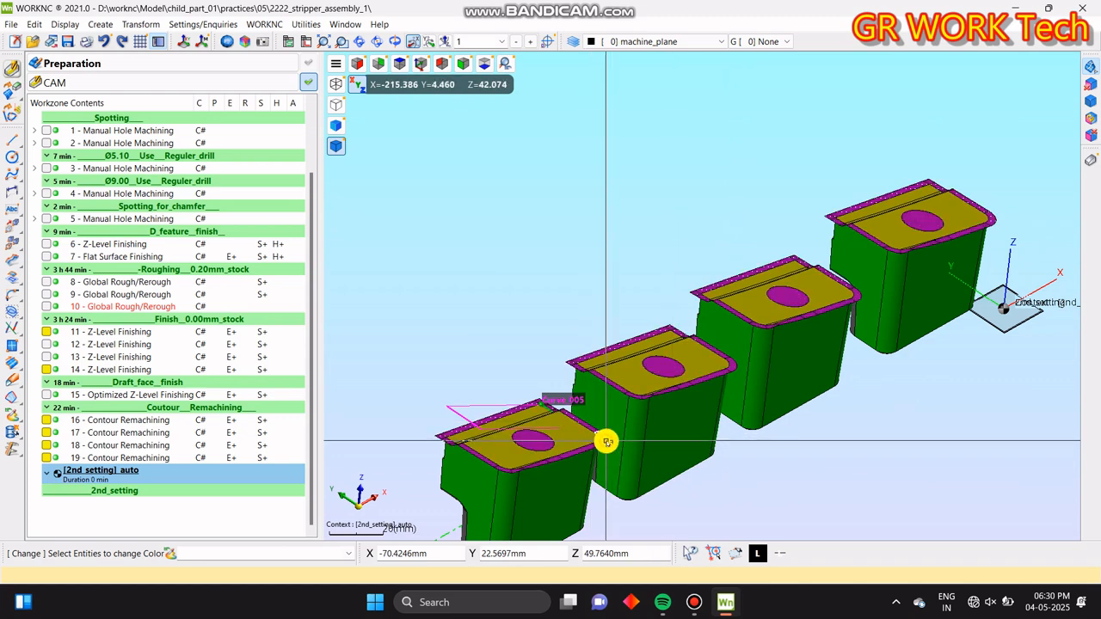
right_click(605, 442)
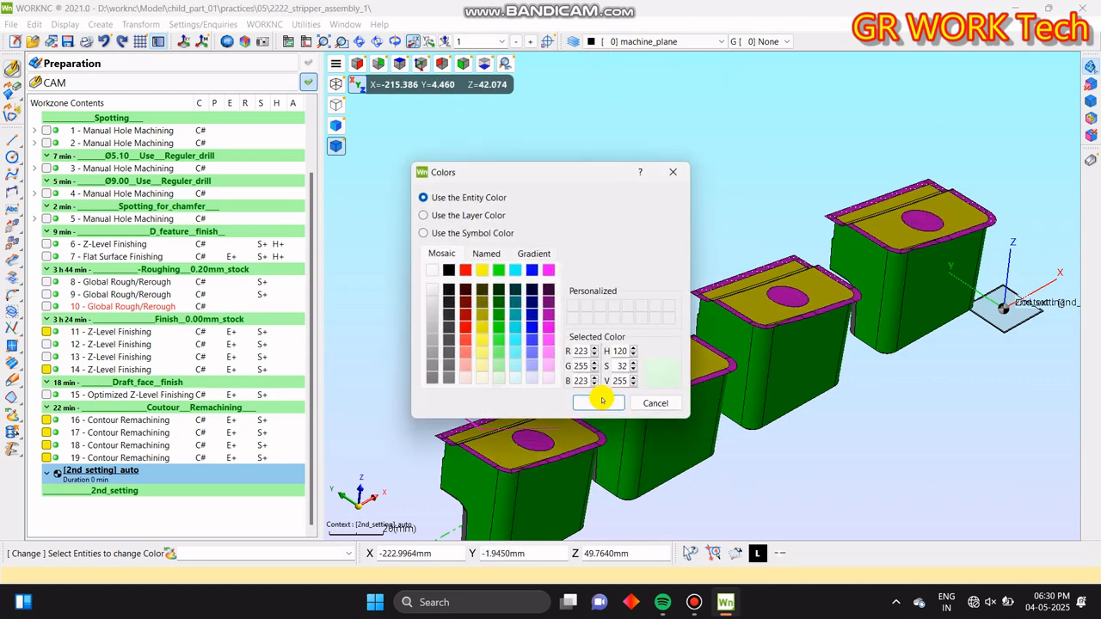
click(599, 399)
- Select all recoloured extension surfaces and hole caps on the four lifters as the entities for a new machining geometry
scroll(695, 386, up, 6)
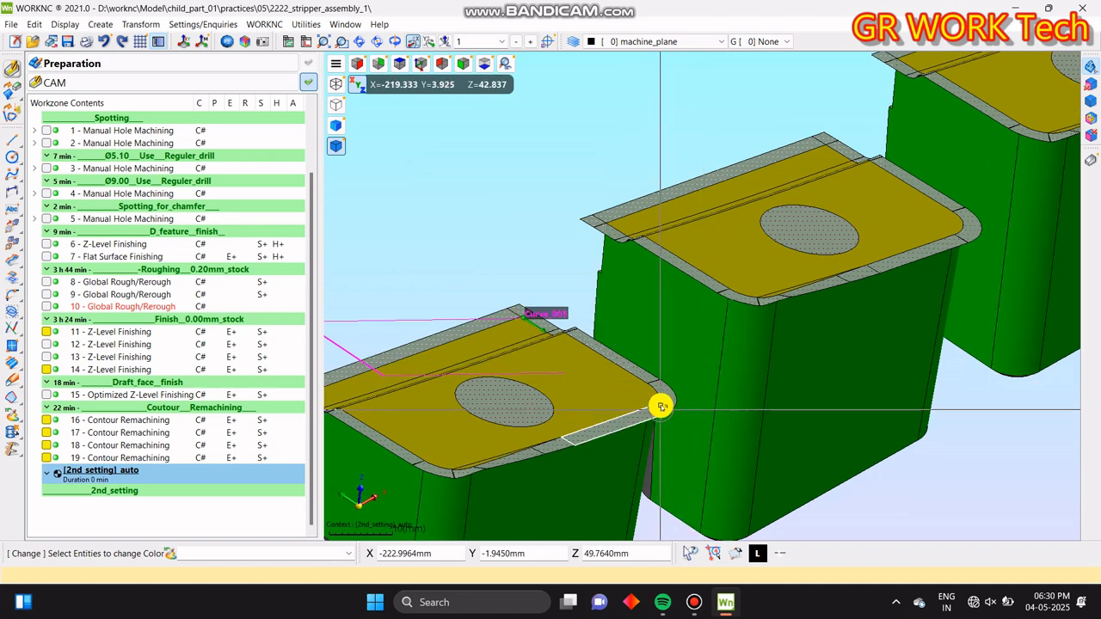
right_click(662, 409)
click(718, 417)
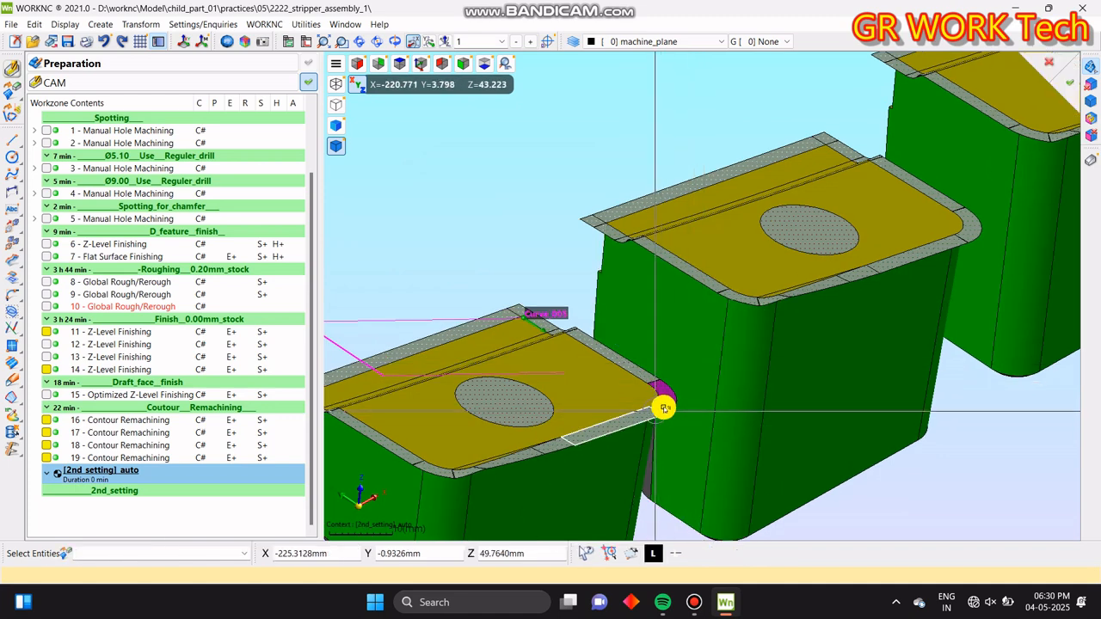
click(664, 404)
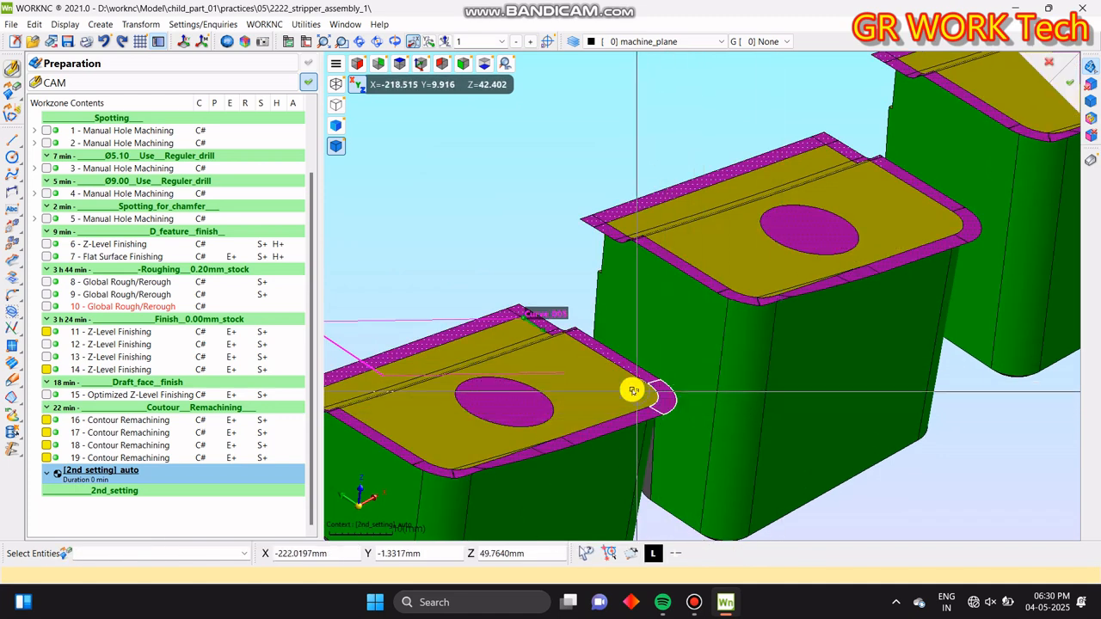
scroll(633, 390, down, 5)
middle_drag(754, 406, 646, 405)
middle_click(698, 442)
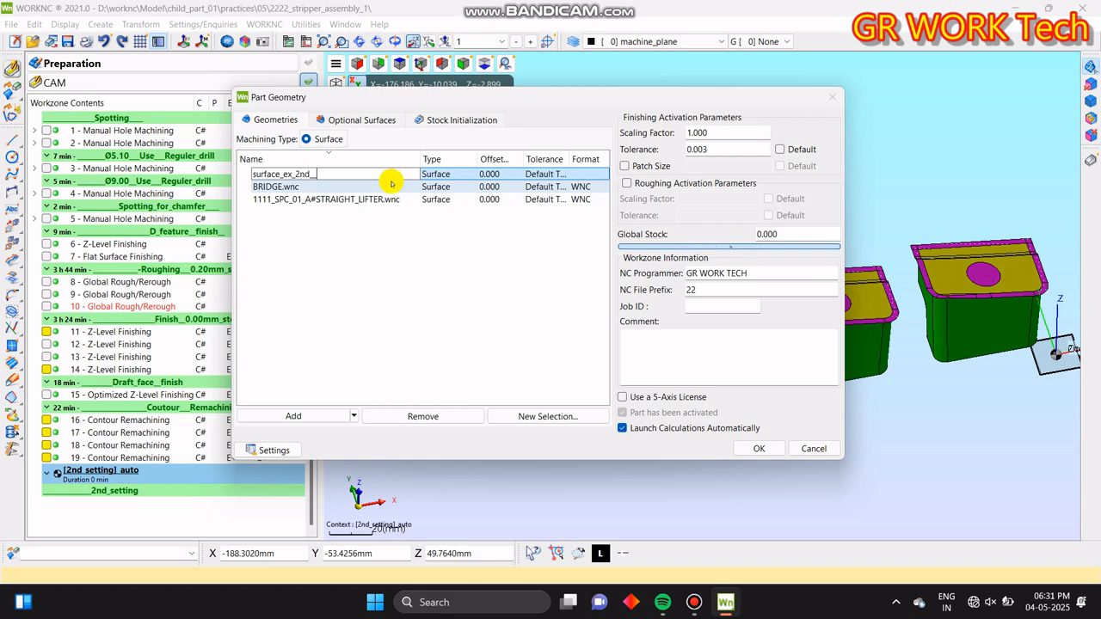
- Reactivate the part geometry with surface_ex_2nd__ included and orient its surfaces using Z+ Orientation
click(759, 449)
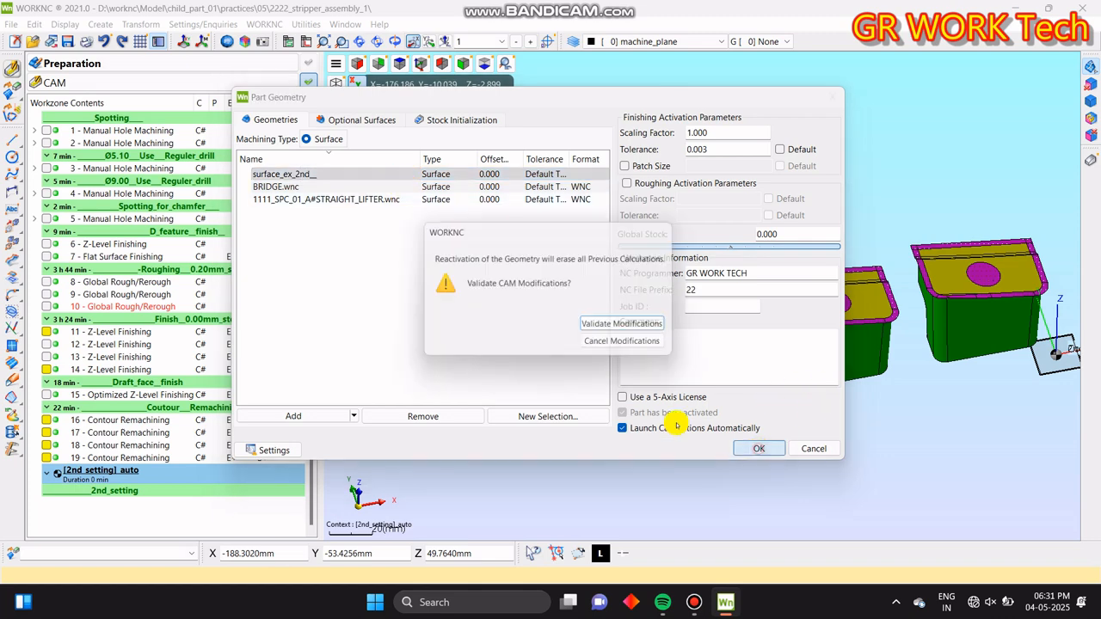
click(653, 323)
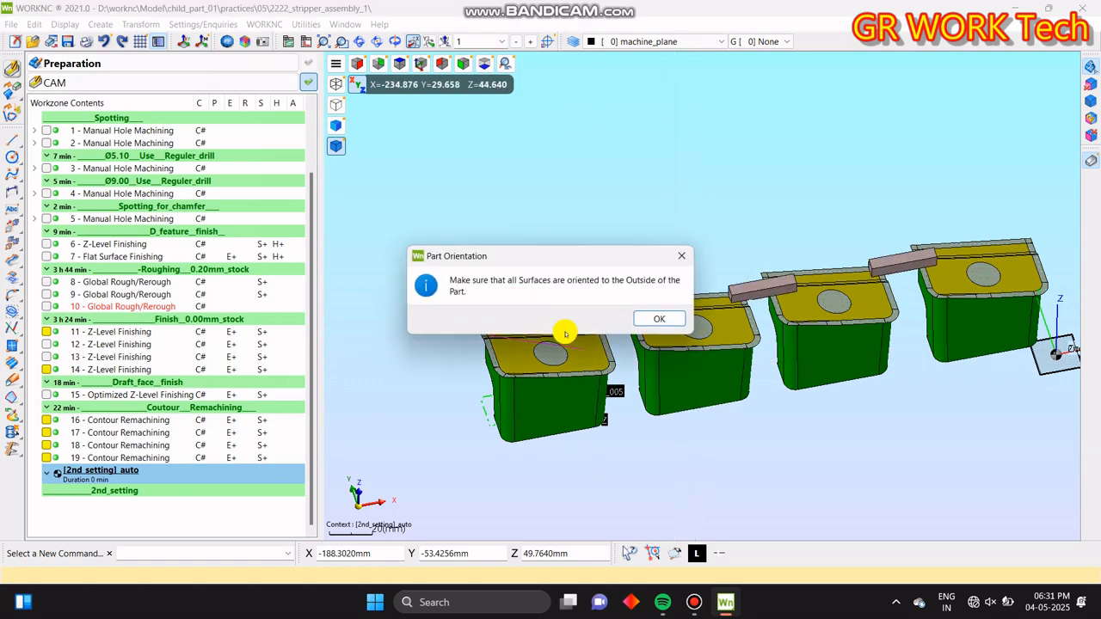
click(647, 320)
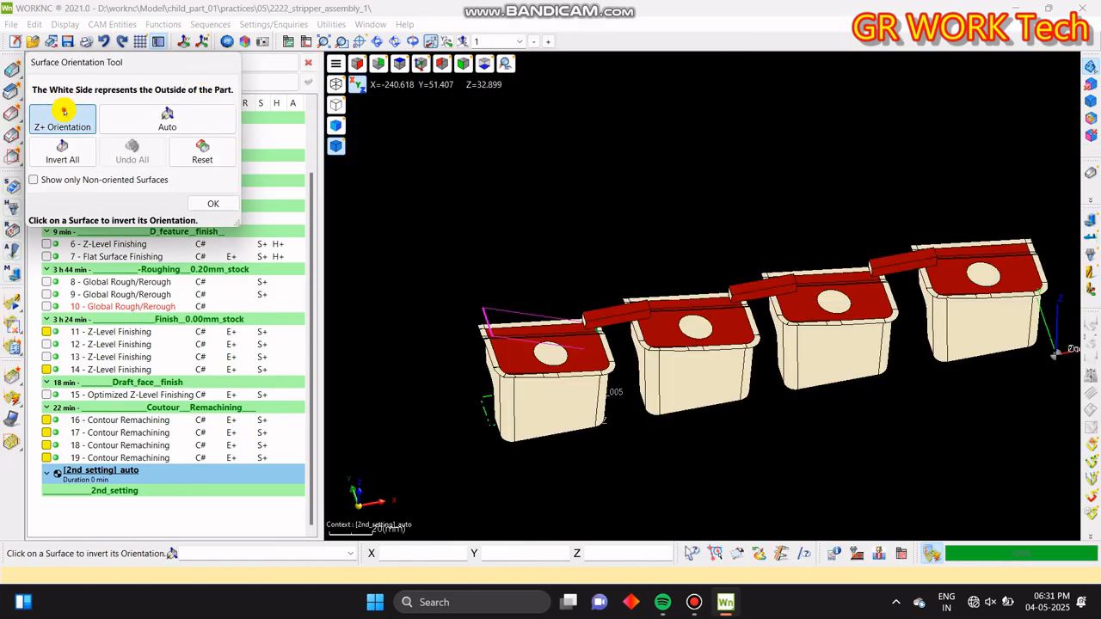
click(65, 115)
click(207, 206)
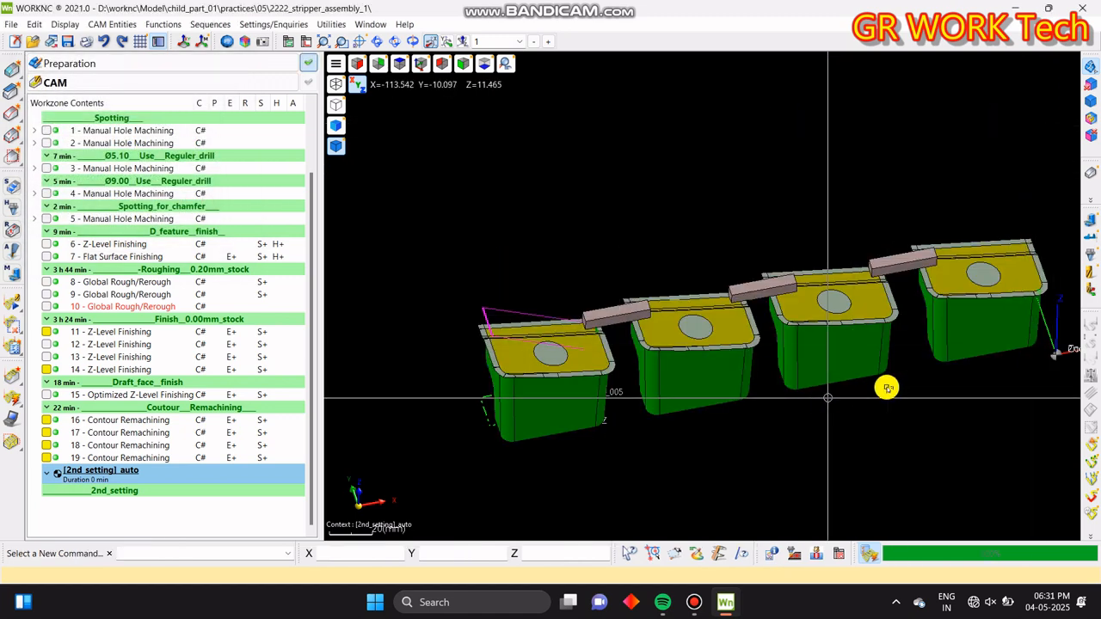
- Examine the activated lifters from above and below, and query the surface information of a red underside face
middle_drag(886, 388, 838, 381)
scroll(892, 375, down, 1)
middle_drag(930, 386, 855, 396)
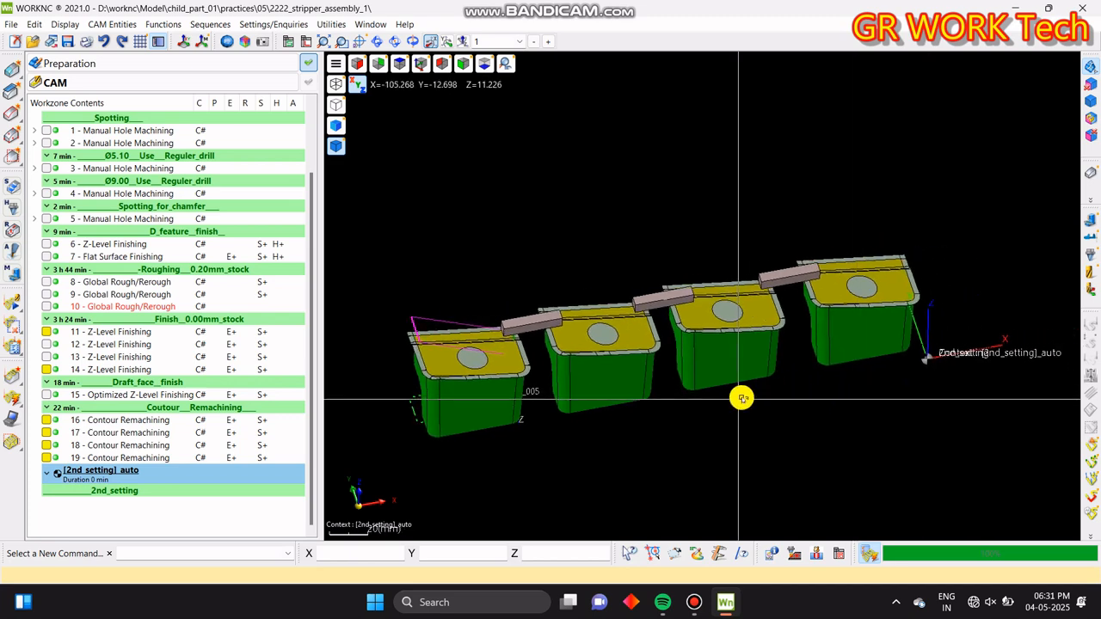
middle_drag(924, 388, 804, 208)
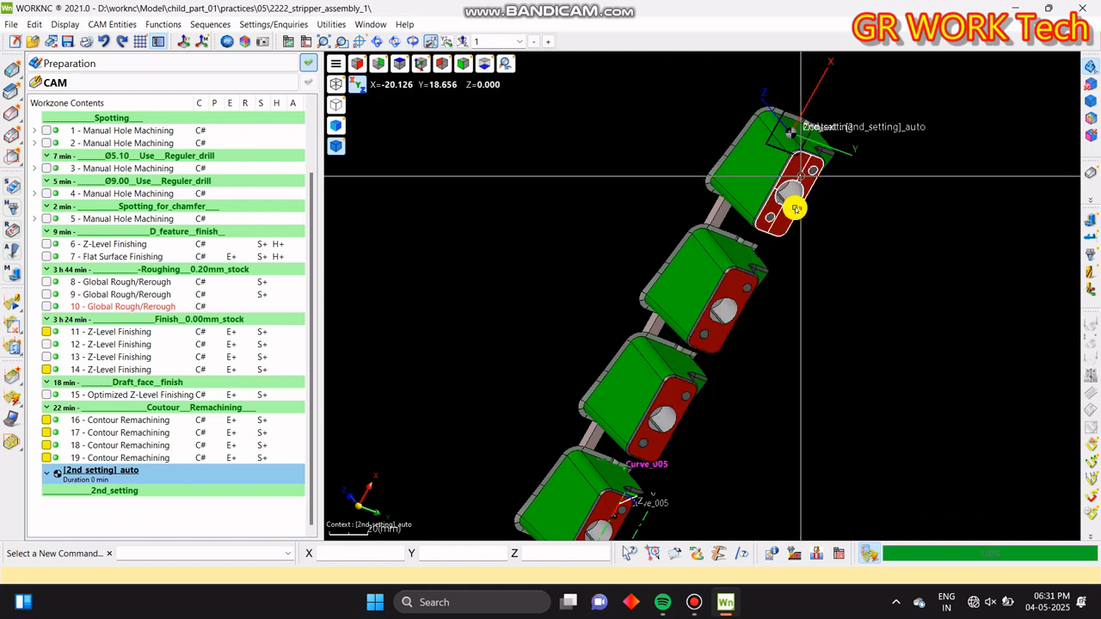
click(739, 557)
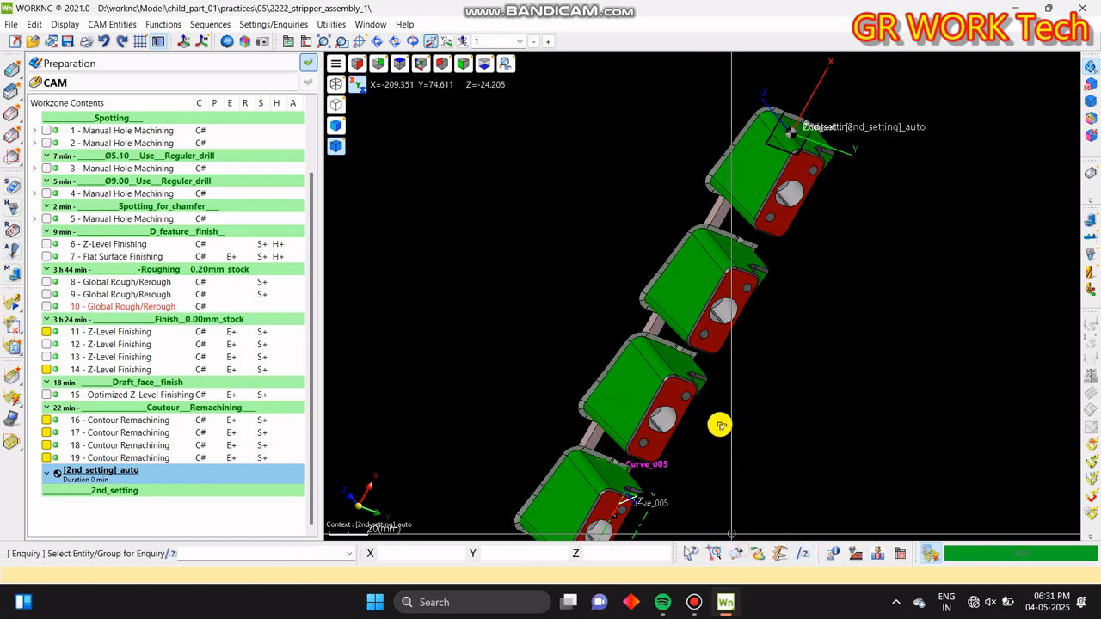
click(662, 393)
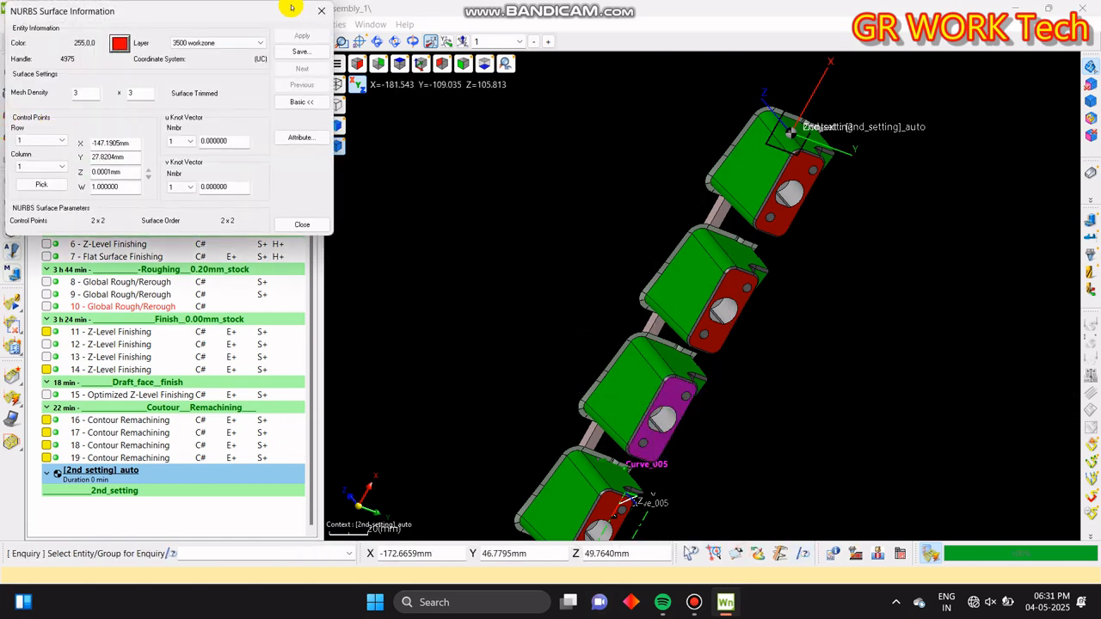
click(314, 14)
middle_drag(889, 184, 877, 289)
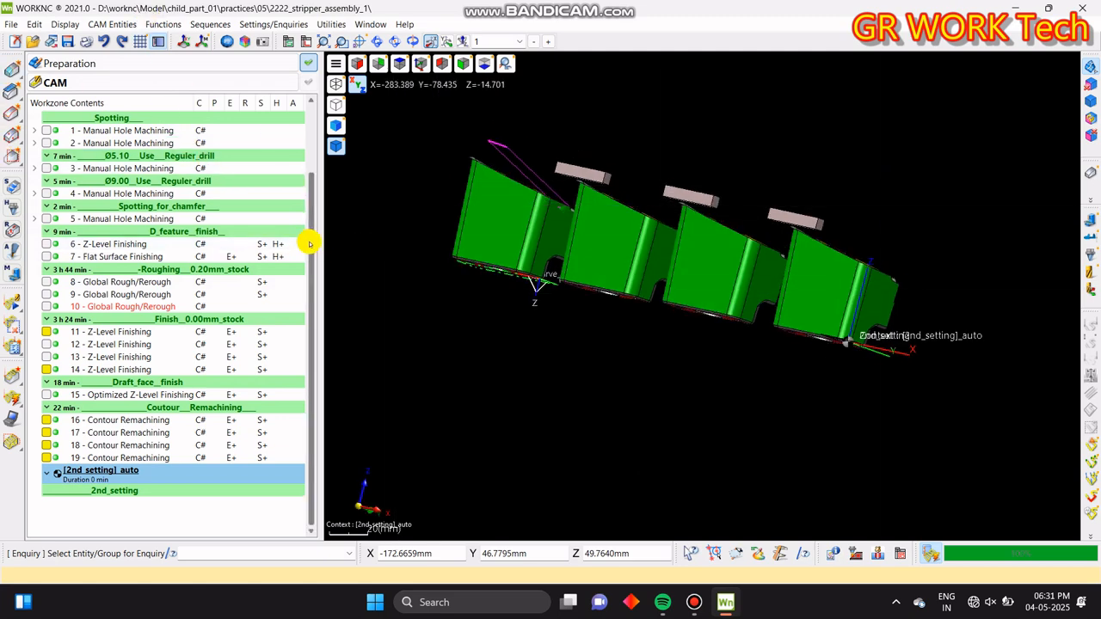
- Show the Stock State of the 3D stock model with display shading on
drag(310, 242, 329, 131)
double_click(86, 119)
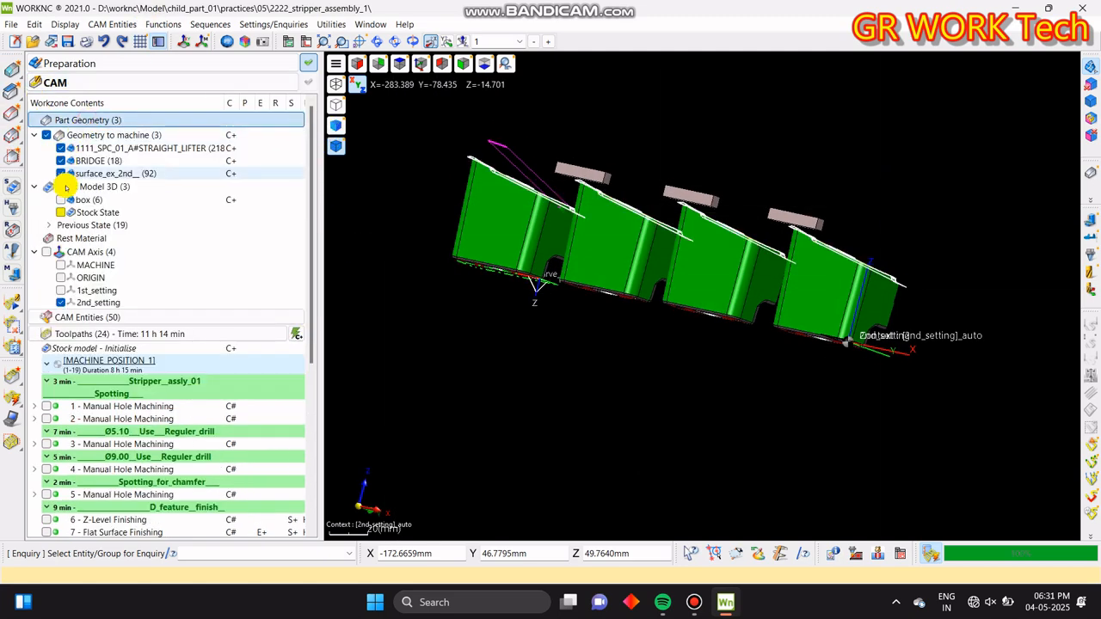
click(59, 215)
right_click(98, 211)
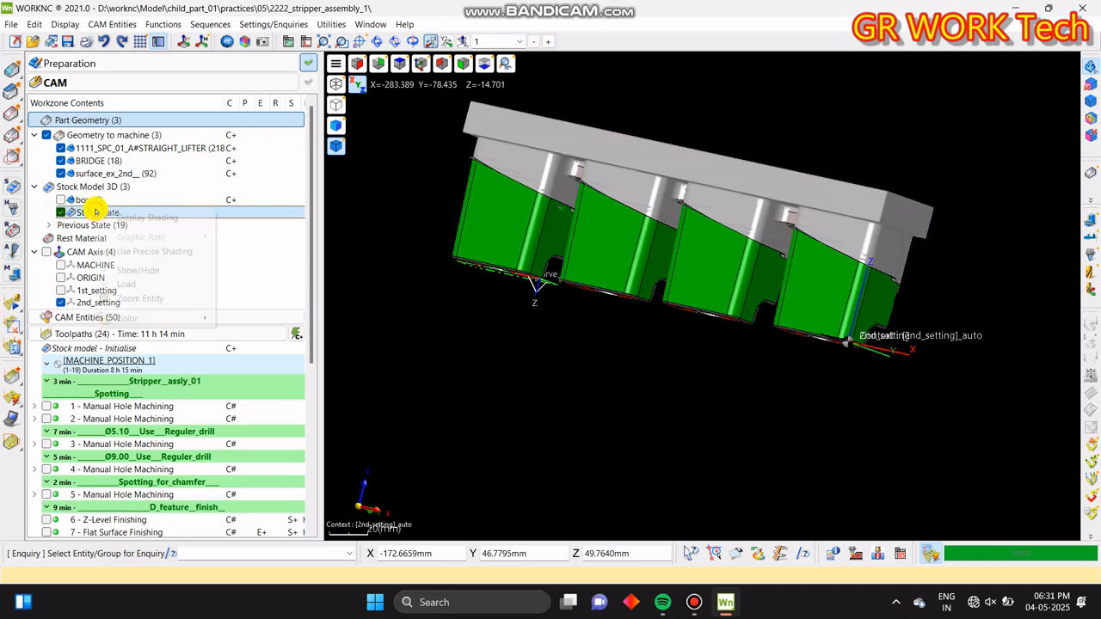
click(128, 217)
right_click(92, 213)
click(135, 223)
- Turn off precise shading for the Stock State and inspect the stock around the lifters
right_click(93, 211)
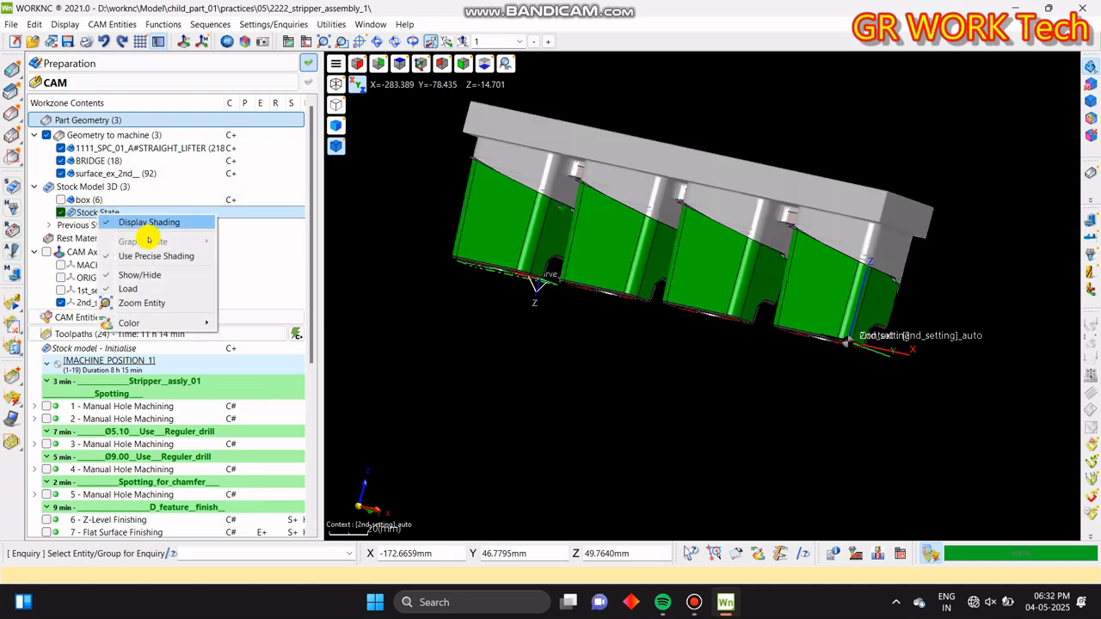
click(156, 251)
middle_drag(517, 321, 708, 255)
scroll(850, 250, up, 3)
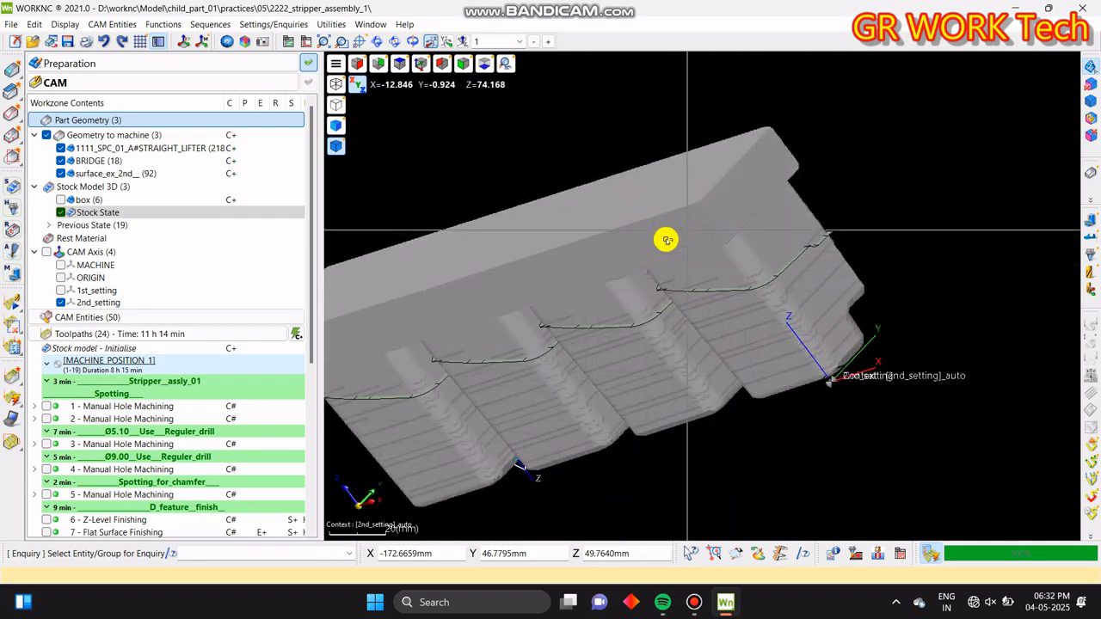
middle_drag(651, 235, 185, 311)
- Change the Stock State's graphic rate and switch precise shading back on
right_click(91, 214)
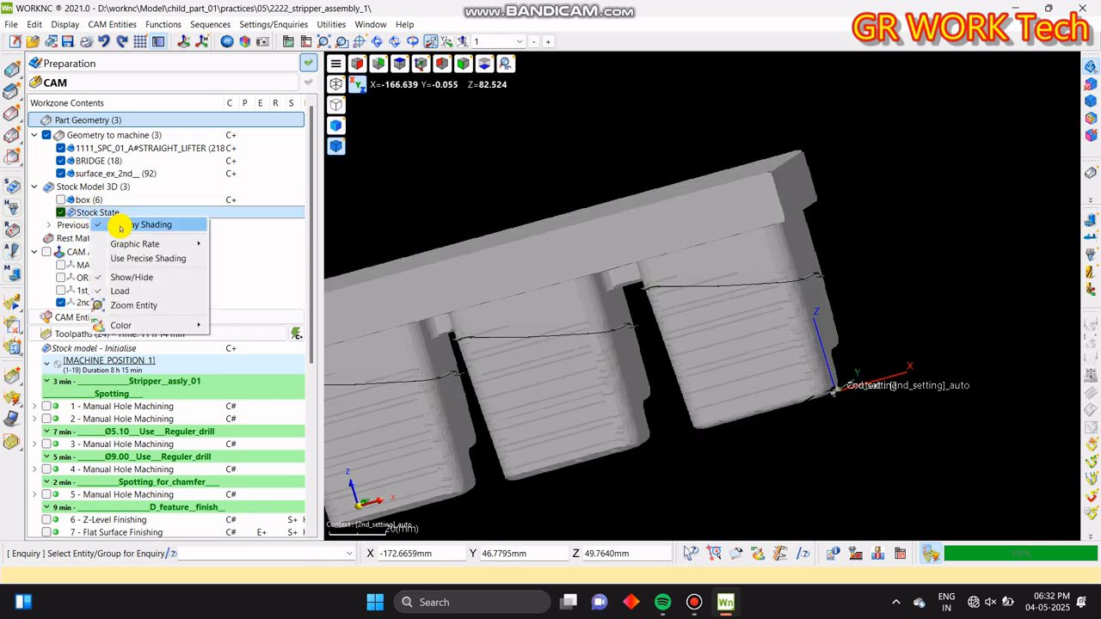
mouse_move(174, 244)
click(230, 244)
right_click(108, 211)
click(162, 251)
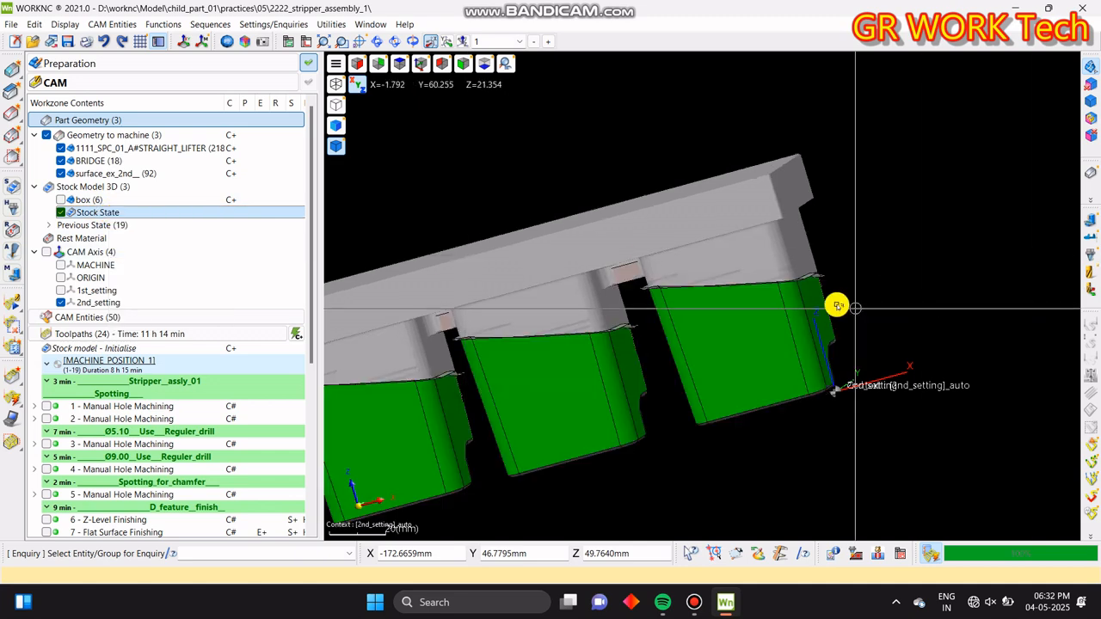
- Examine the stock remaining above the four lifters from the top and from the side
drag(700, 290, 712, 341)
middle_drag(712, 341, 731, 326)
key(z)
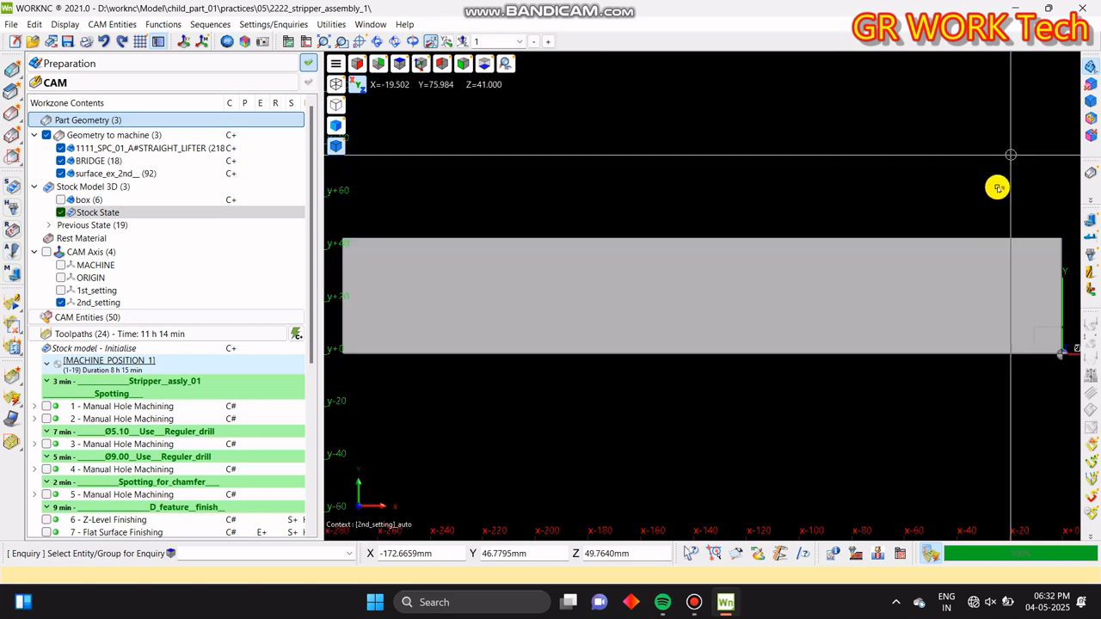
middle_drag(865, 214, 789, 294)
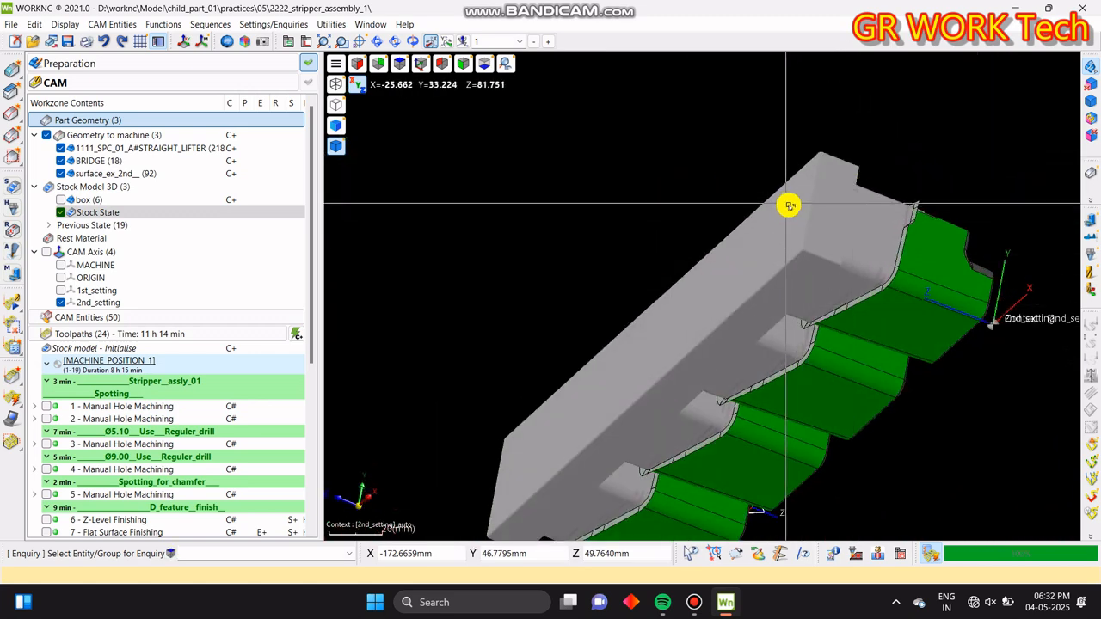
key(z)
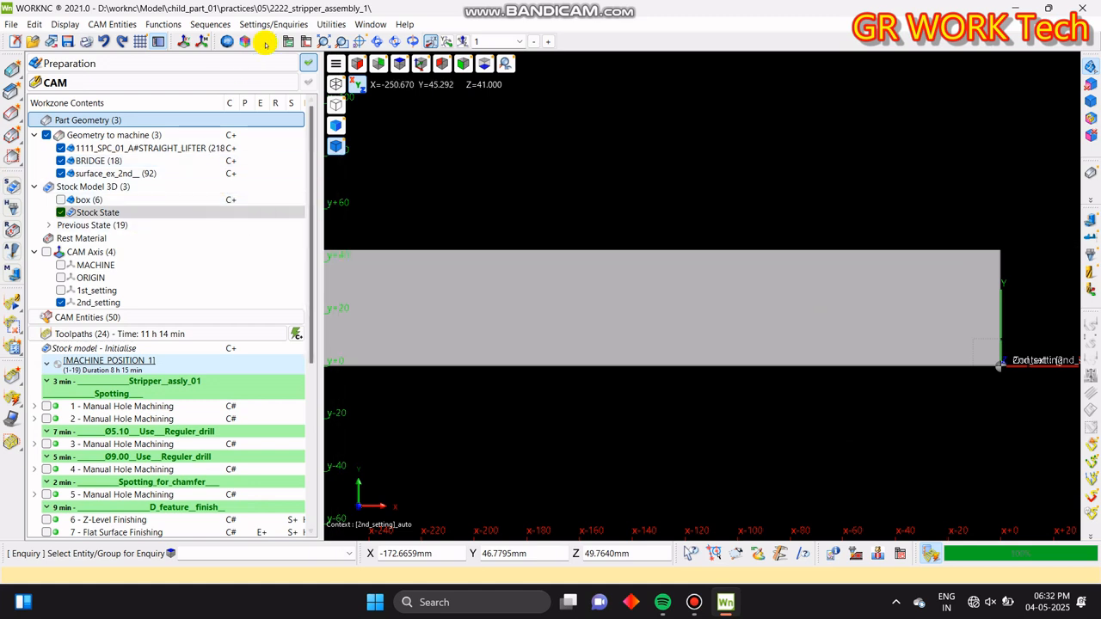
- Collapse the Part Geometry list and examine the stock remaining over the lifters from several angles
click(246, 120)
scroll(884, 349, down, 3)
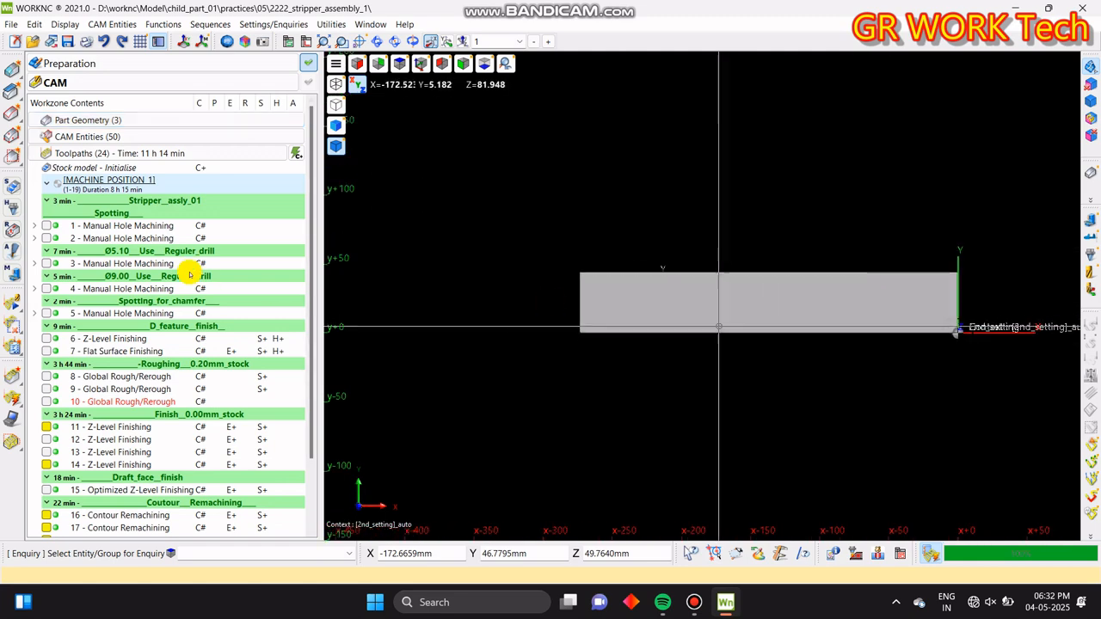
scroll(296, 301, down, 3)
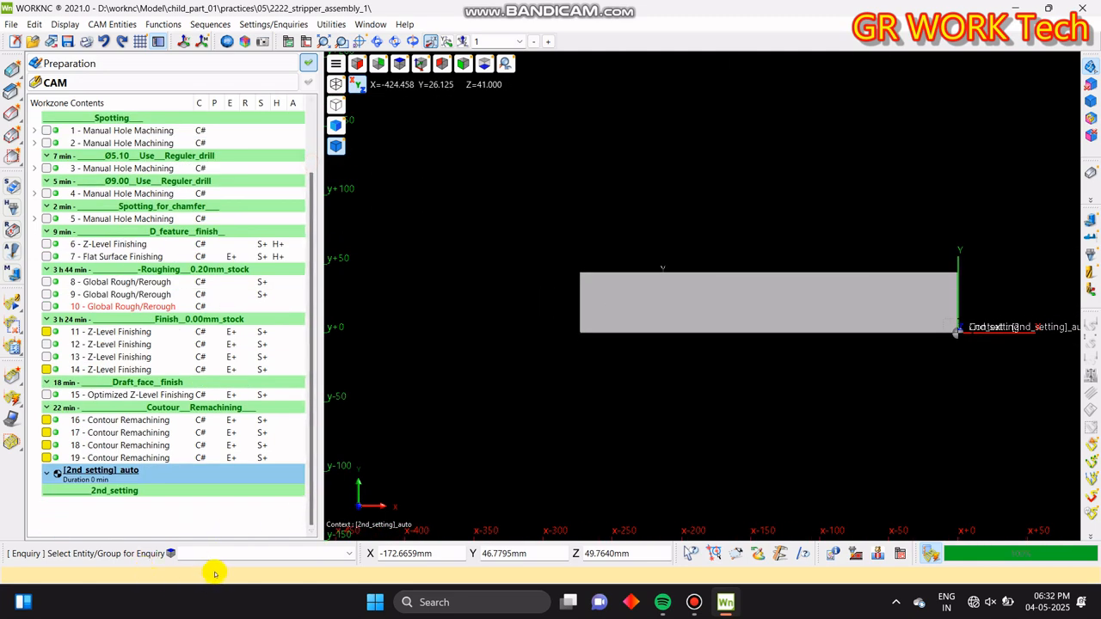
middle_drag(934, 383, 985, 256)
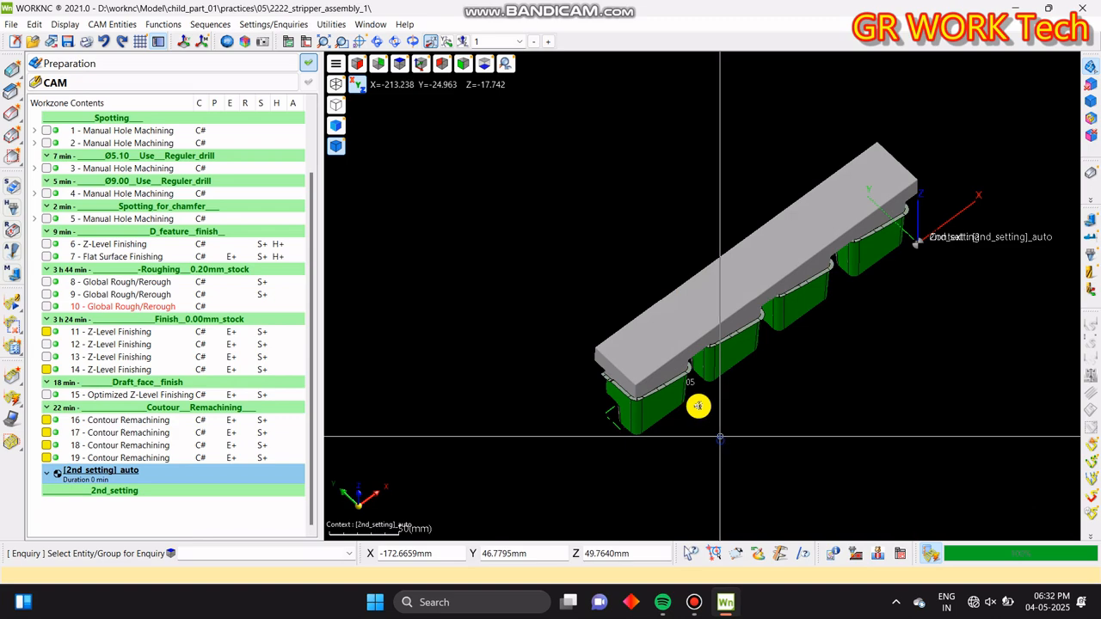
scroll(706, 415, up, 6)
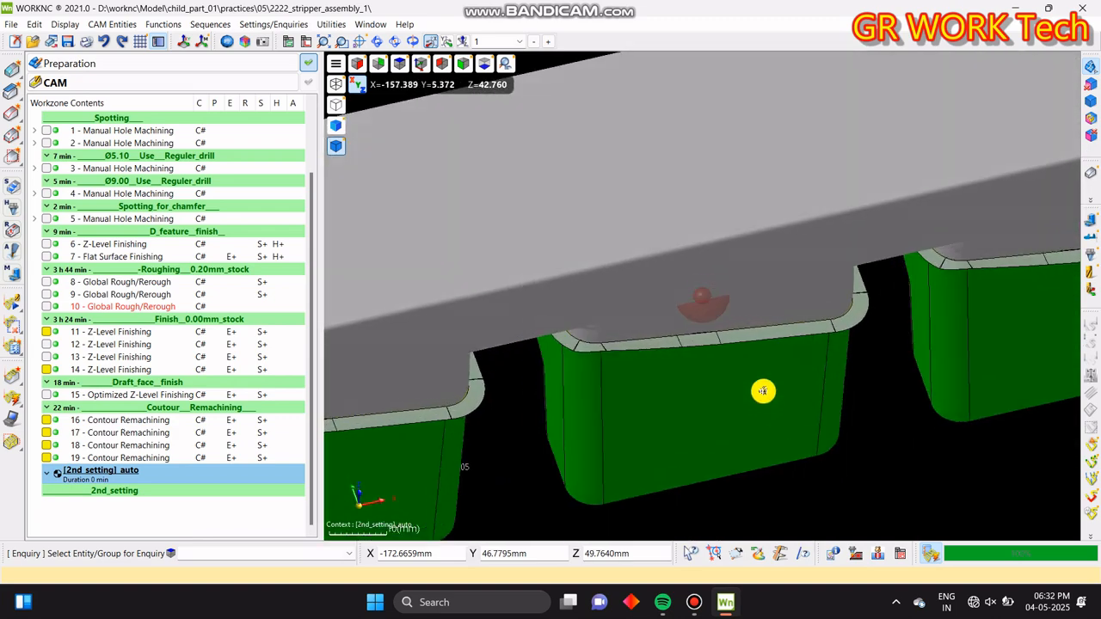
scroll(742, 297, down, 5)
middle_drag(723, 221, 668, 238)
middle_drag(586, 406, 244, 358)
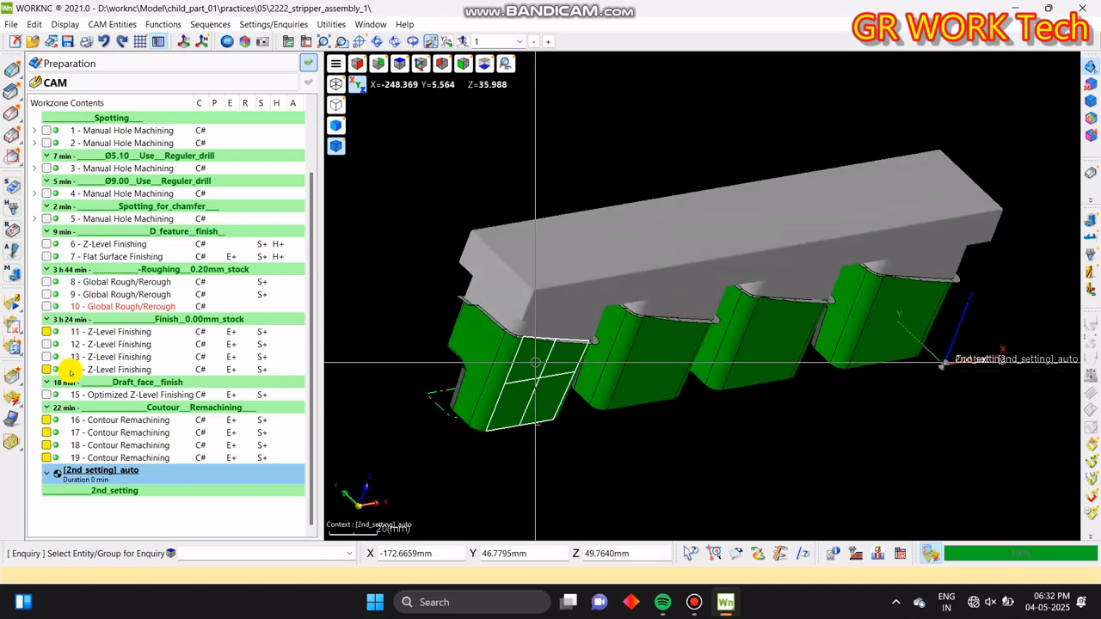
- Add a new toolpath under the 2nd_setting comment using the 3-axis Global Rough/Rerough strategy
right_click(121, 520)
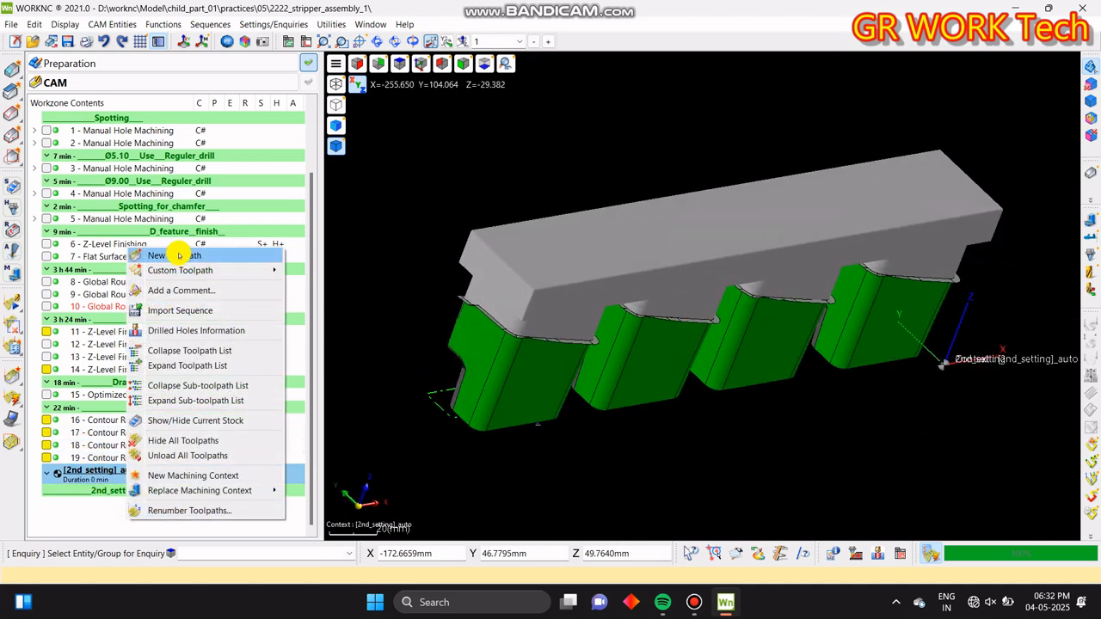
click(178, 255)
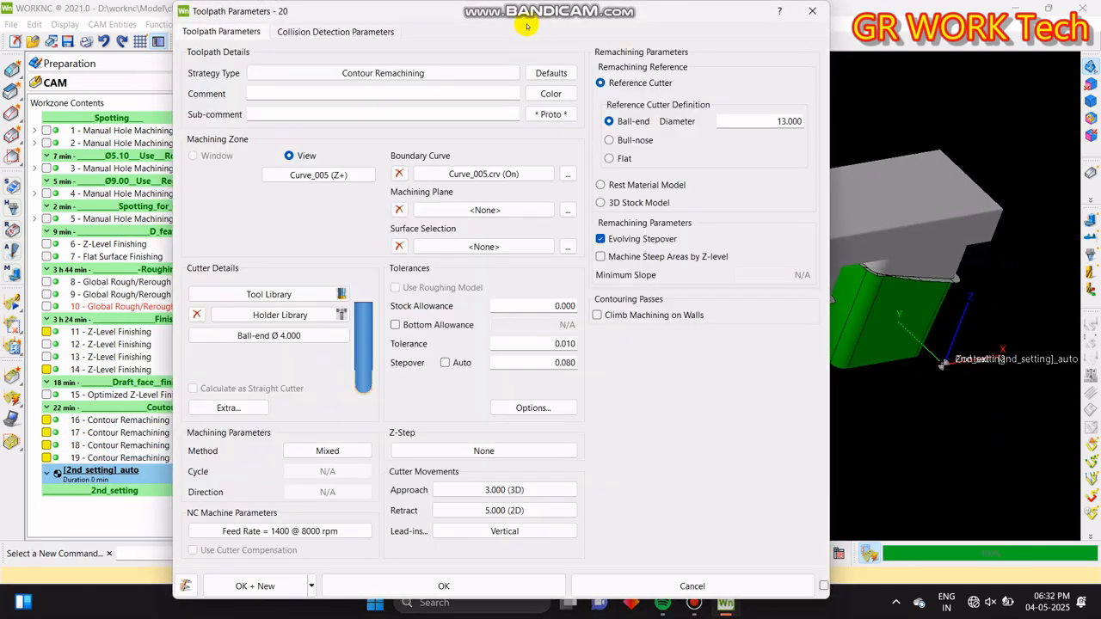
click(494, 73)
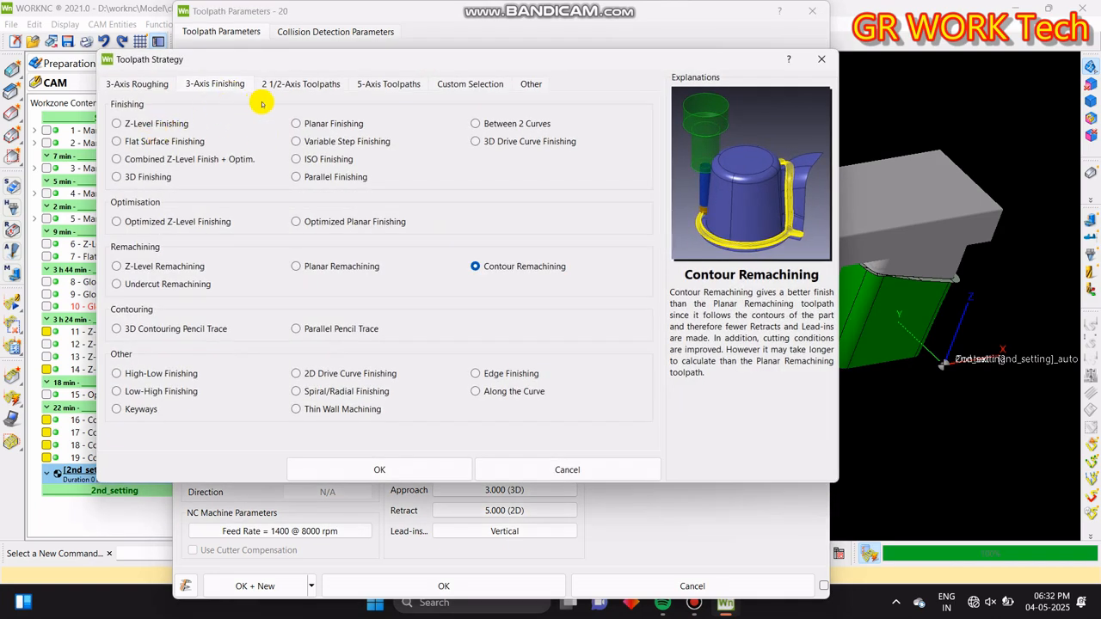
click(299, 84)
click(142, 85)
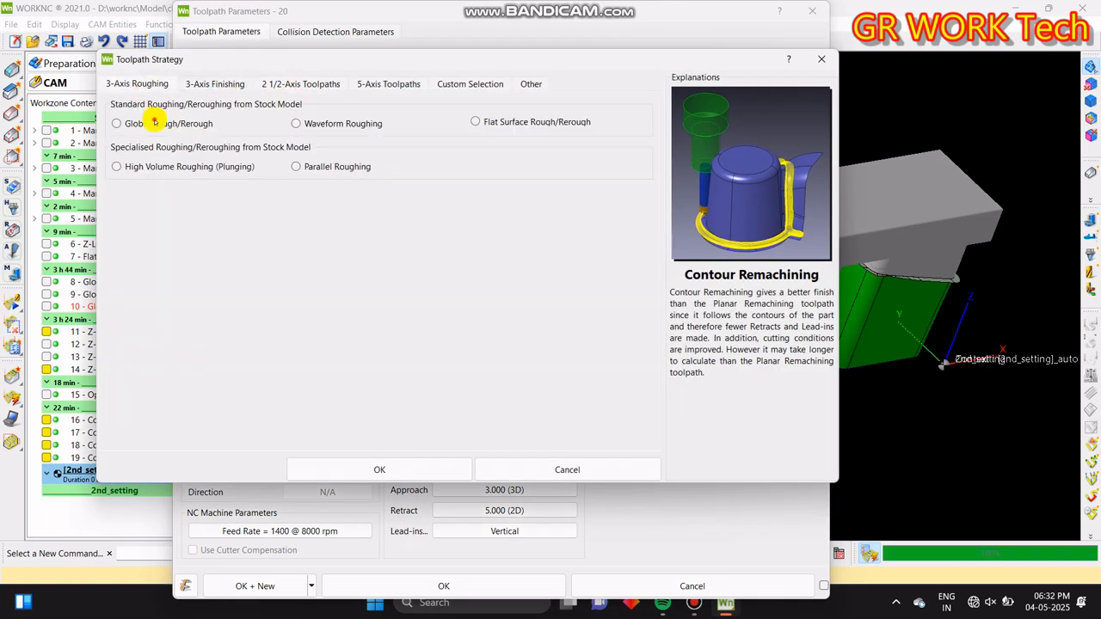
click(117, 123)
click(379, 469)
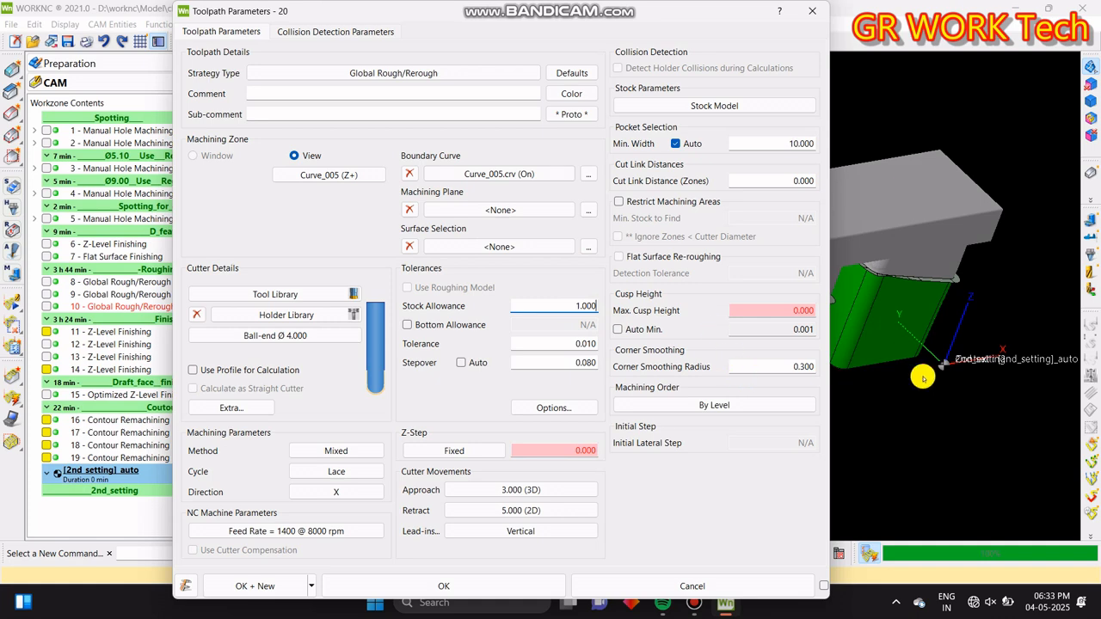
- Assign the 16R0.8_115 bull-nose cutter from the Roughing_Small_Nose_Cutters_P20 library folder to the roughing toolpath
click(275, 293)
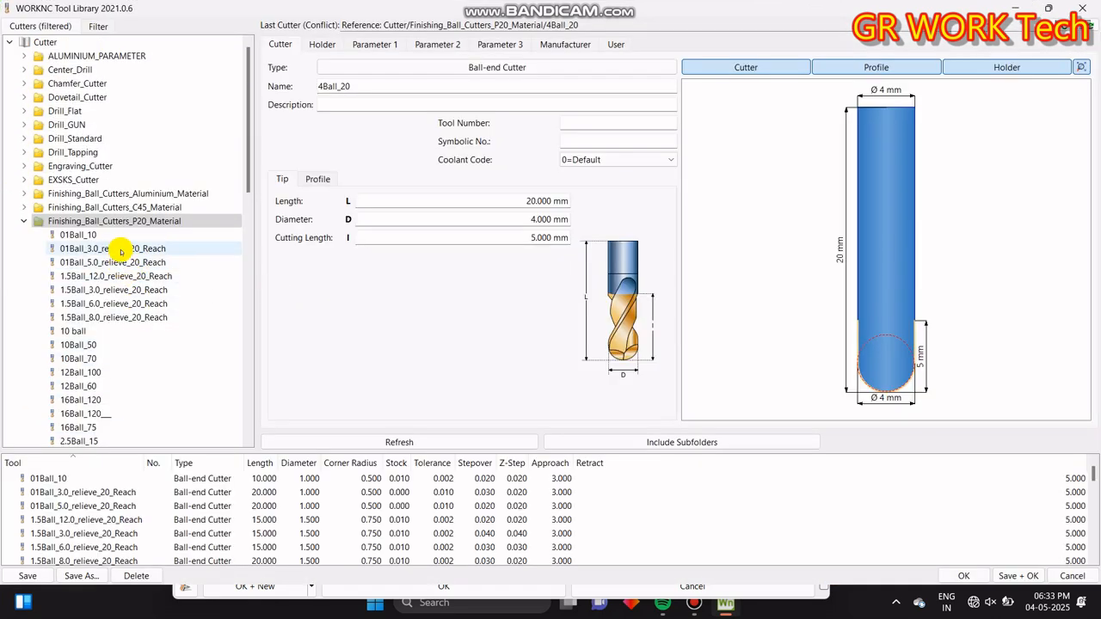
scroll(112, 253, down, 15)
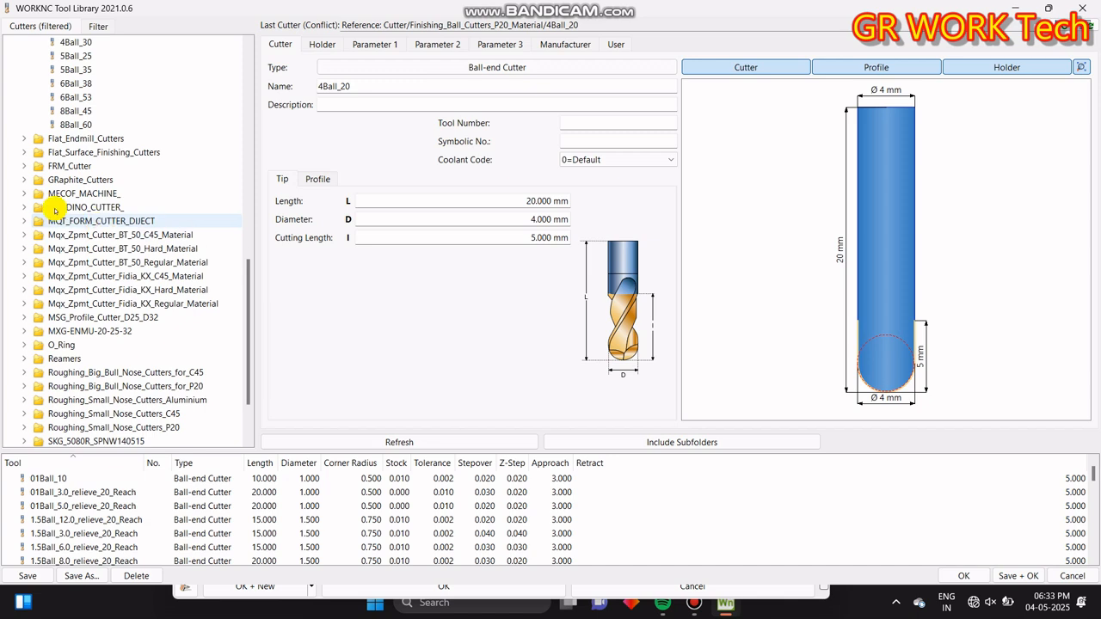
scroll(120, 372, down, 2)
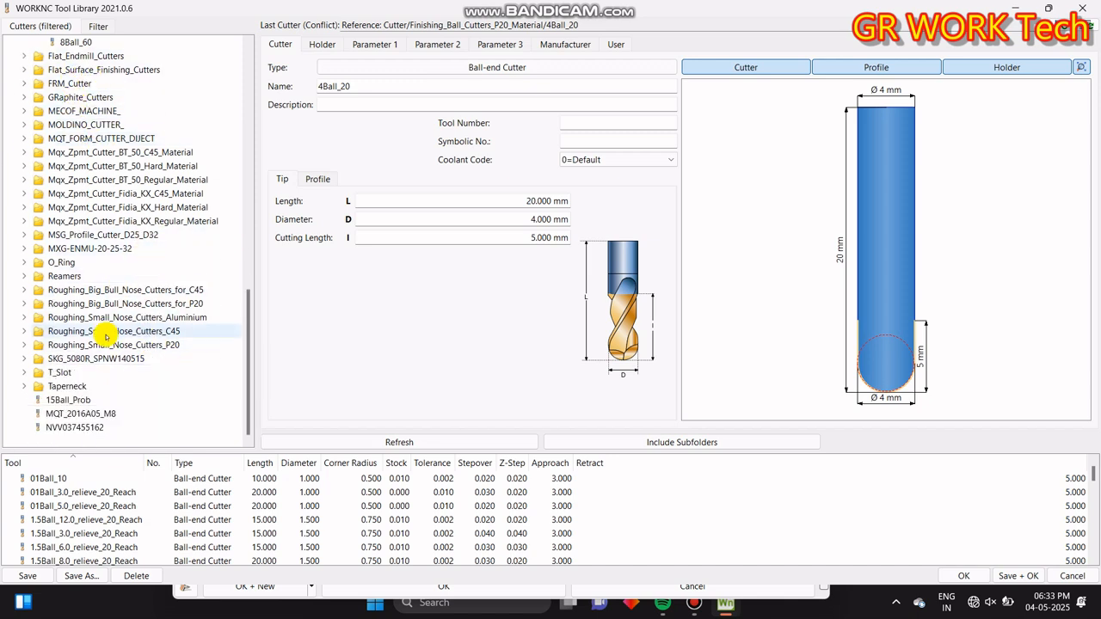
click(27, 347)
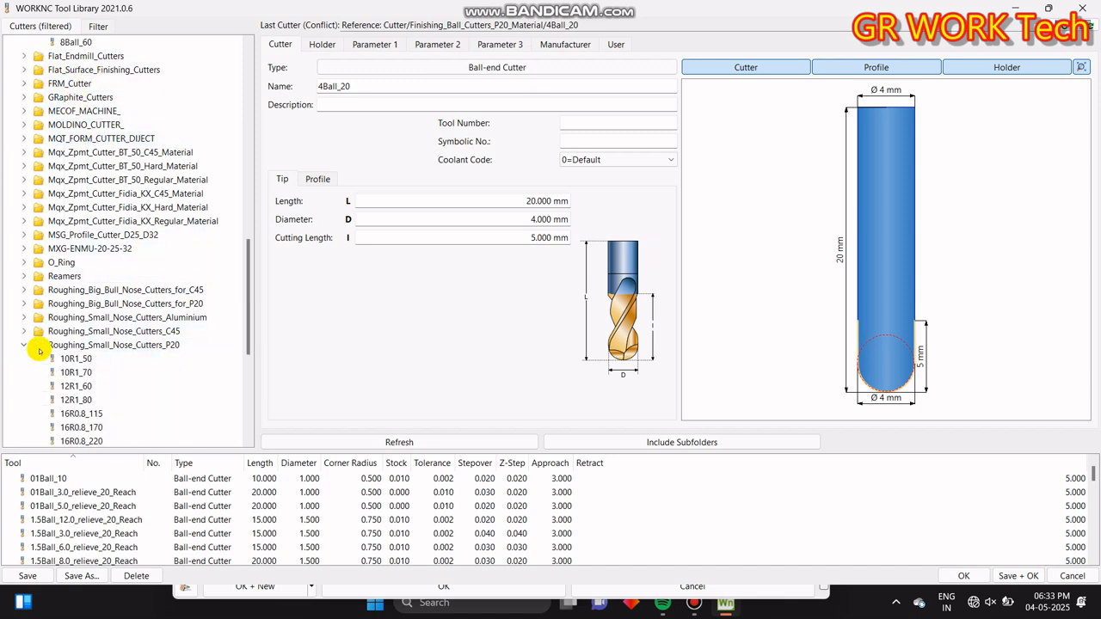
scroll(109, 333, down, 4)
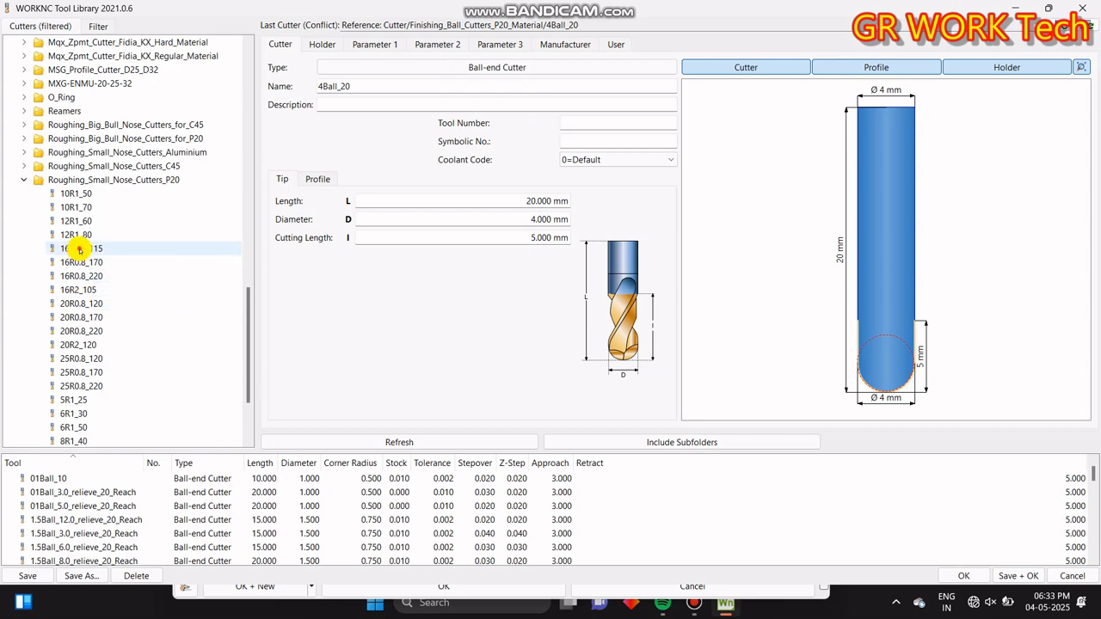
click(77, 248)
click(974, 579)
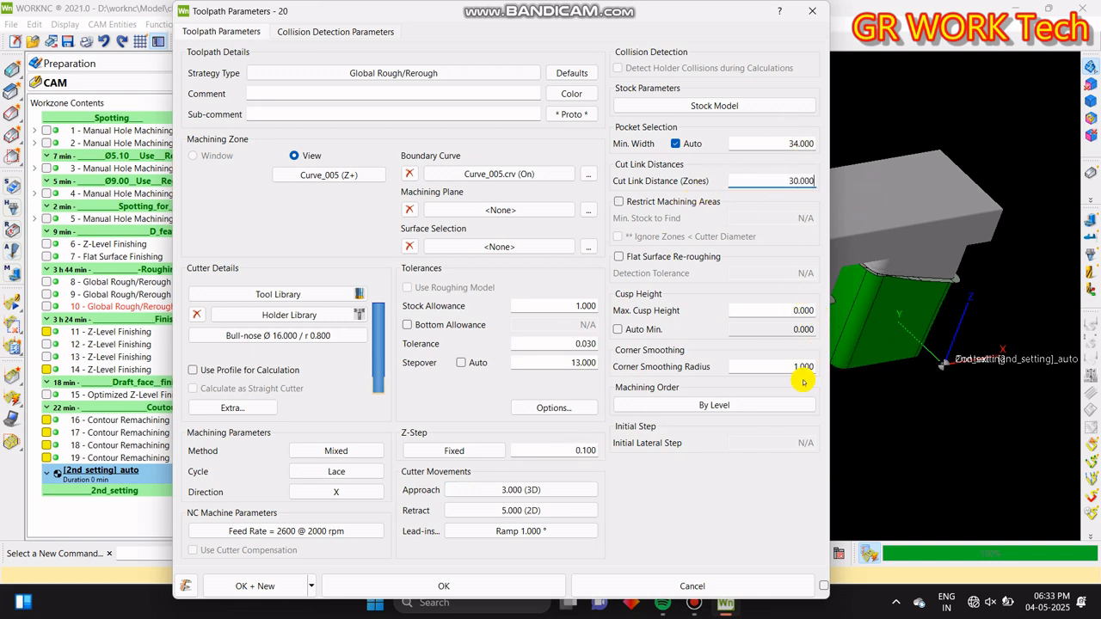
- Set the machining order to By Zone and the cycle to Spiral, and accept the 1° ramp lead-in settings
click(727, 406)
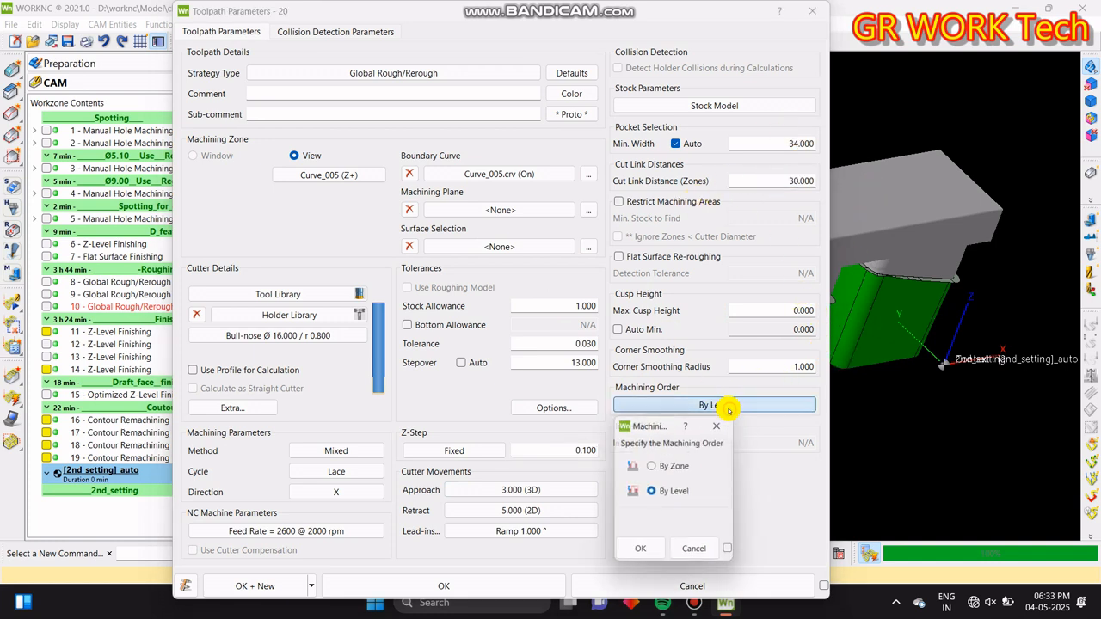
click(638, 554)
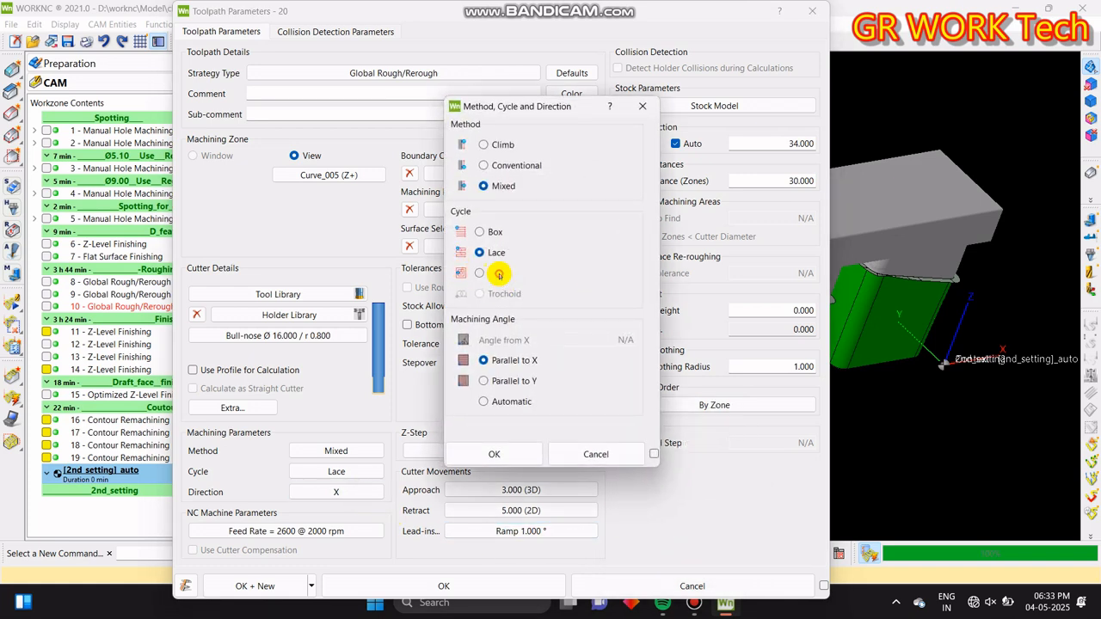
click(499, 273)
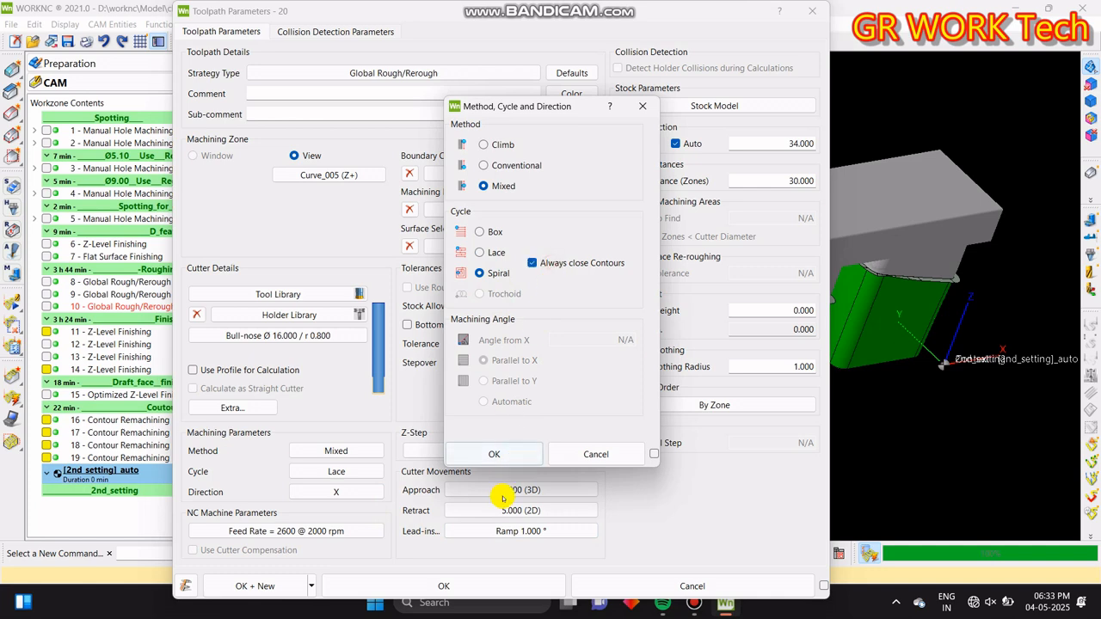
click(499, 462)
click(521, 526)
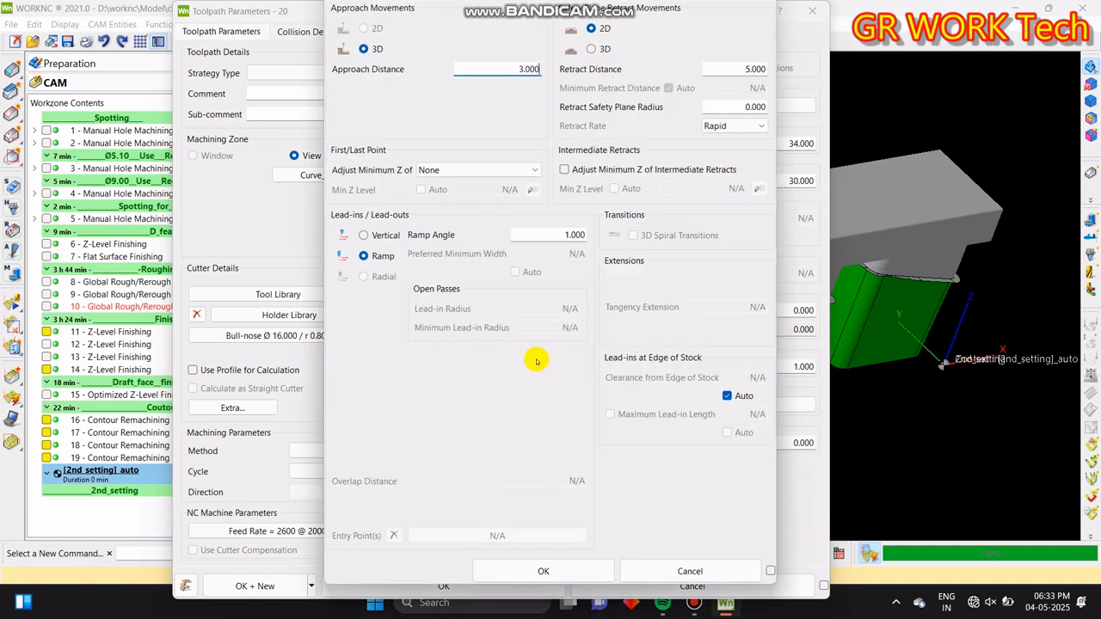
click(572, 574)
- Start picking the machining plane on the model and hide the Stock State to expose the bridge
click(519, 212)
middle_drag(858, 355, 573, 253)
scroll(920, 295, up, 5)
middle_drag(810, 227, 923, 276)
scroll(742, 230, up, 5)
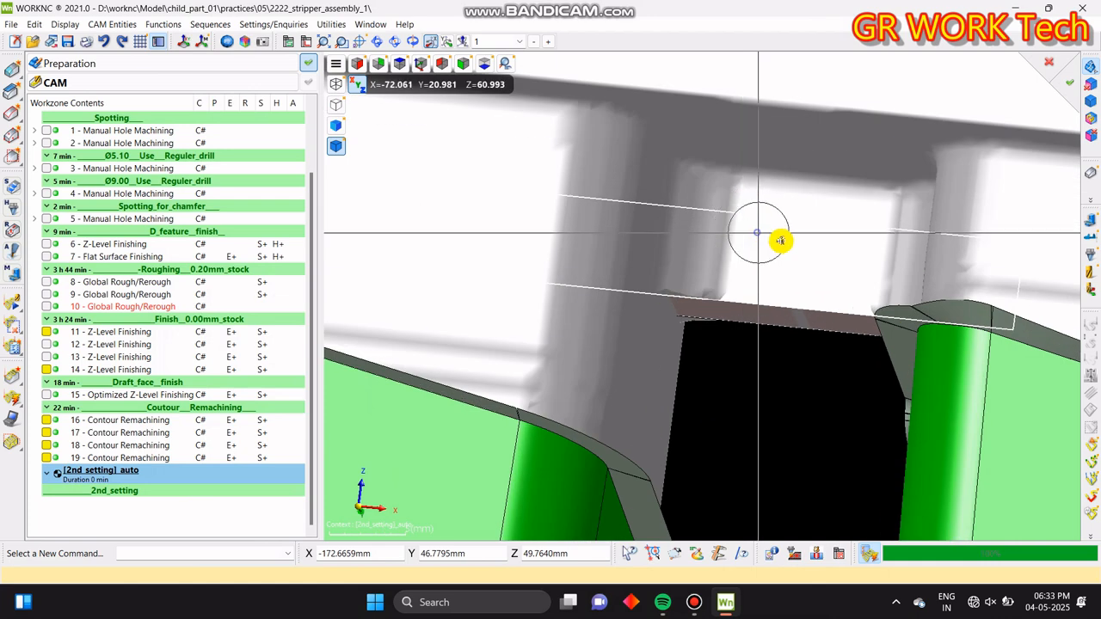
middle_drag(768, 234, 800, 258)
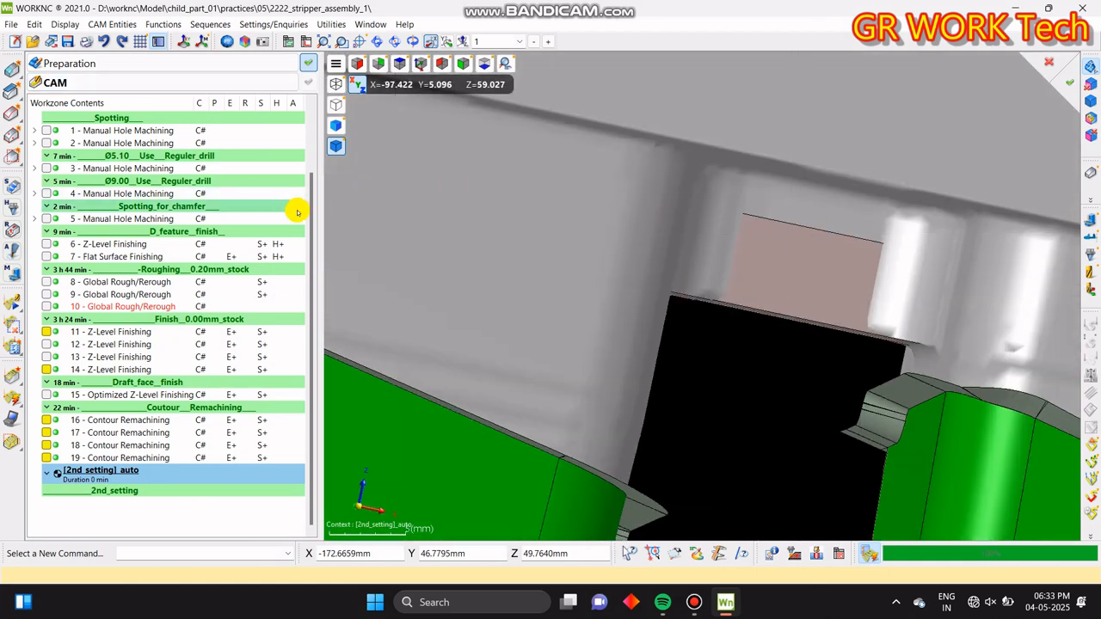
drag(307, 209, 315, 103)
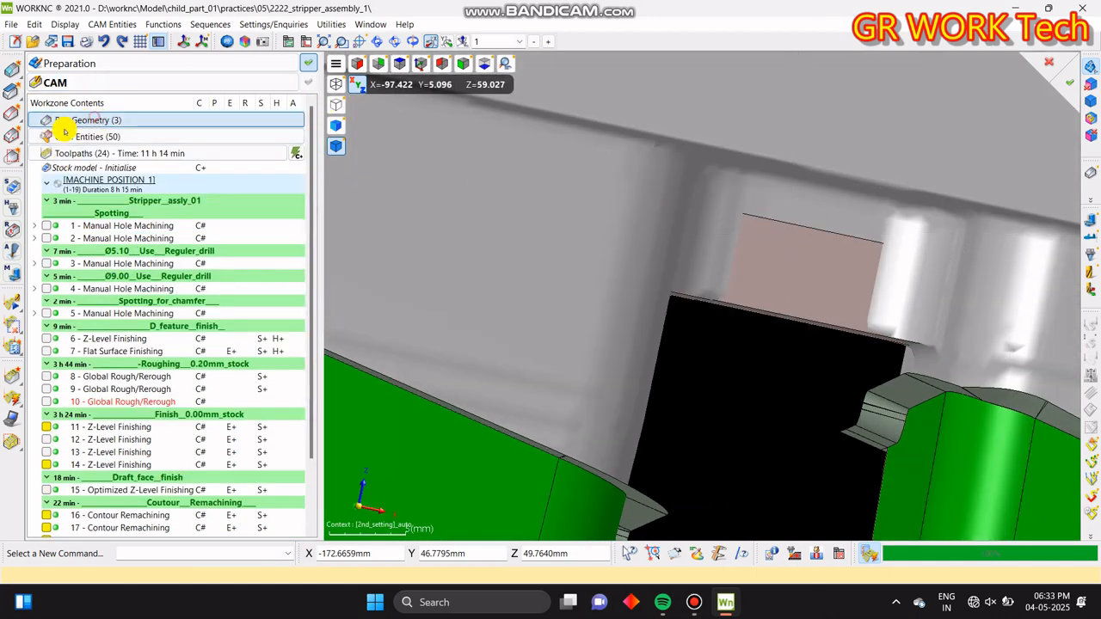
click(78, 120)
click(60, 212)
- Pick the machining plane on the bridge, set it to Z -64 over surfaces and holes, and save the toolpath
middle_drag(878, 260, 717, 172)
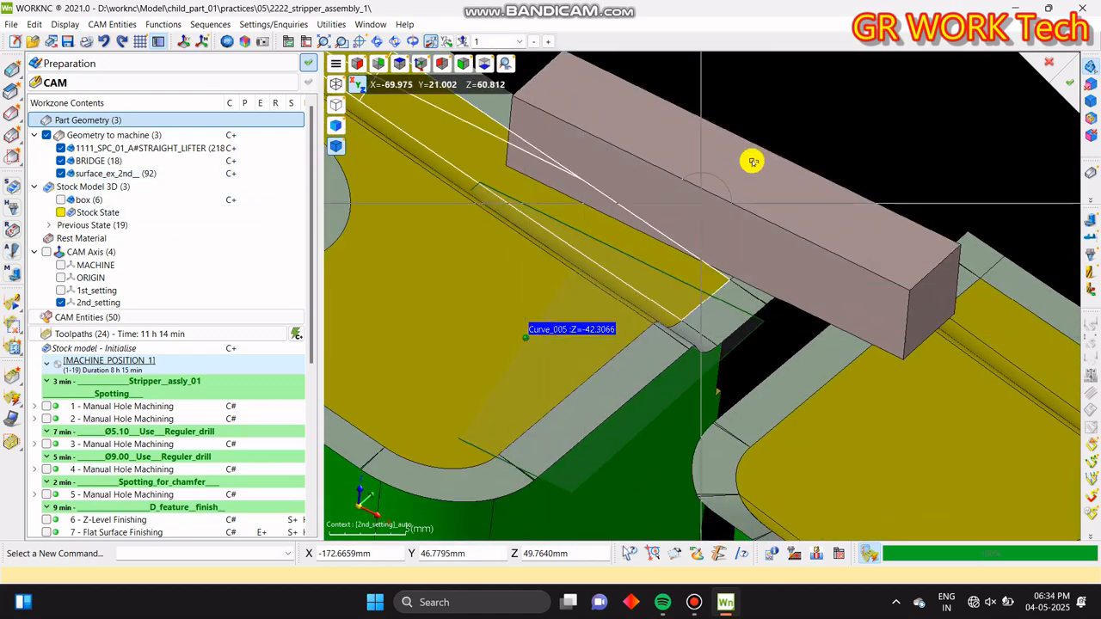
click(751, 163)
click(1066, 84)
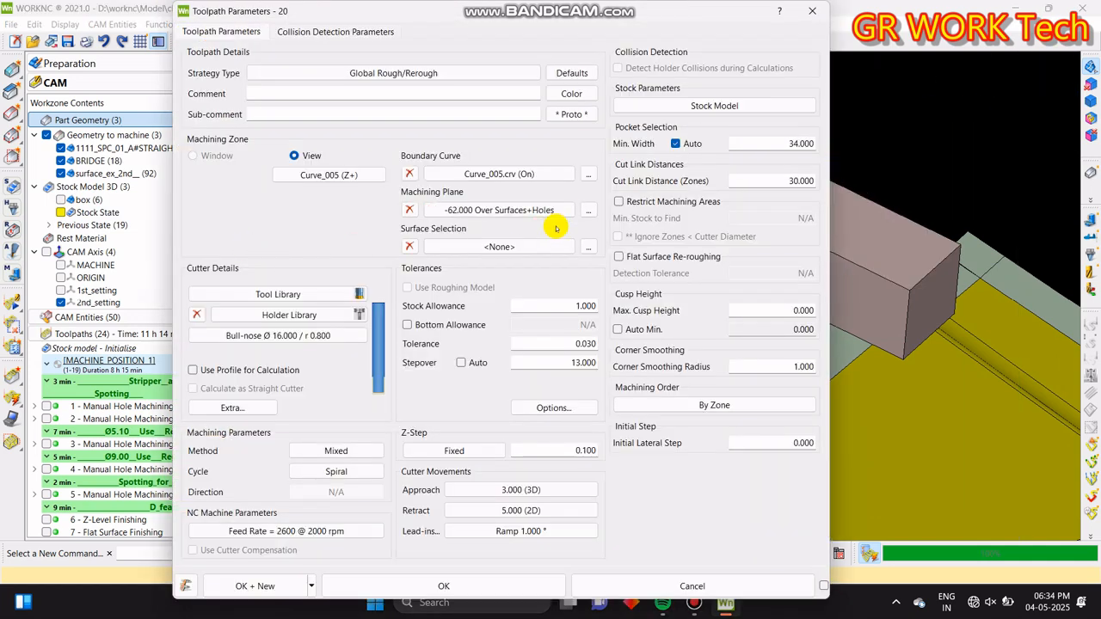
click(607, 212)
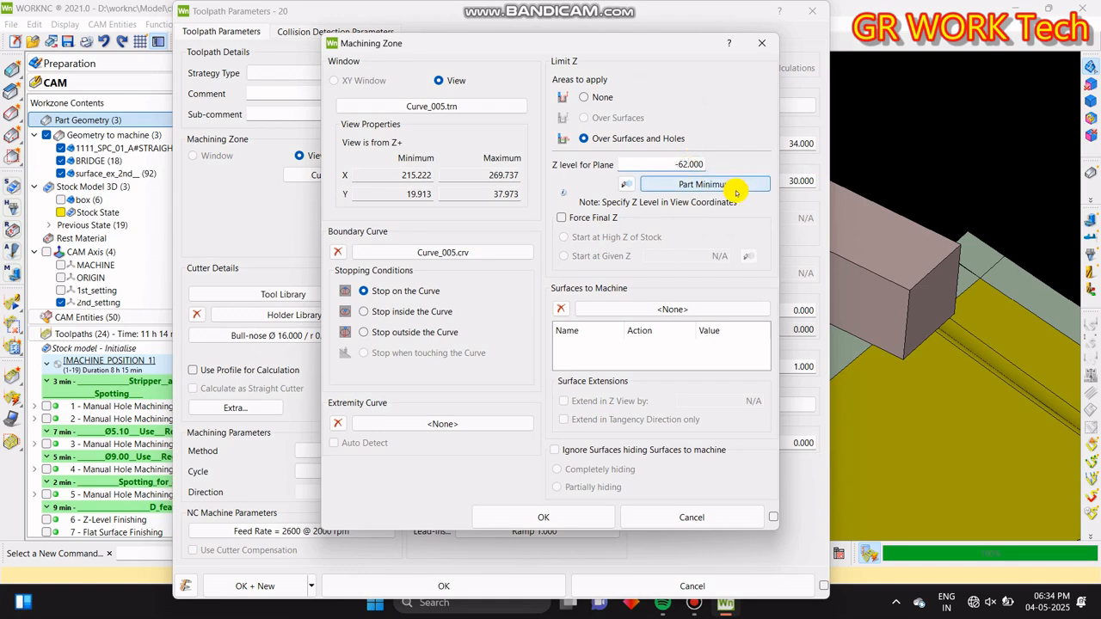
click(542, 518)
click(504, 582)
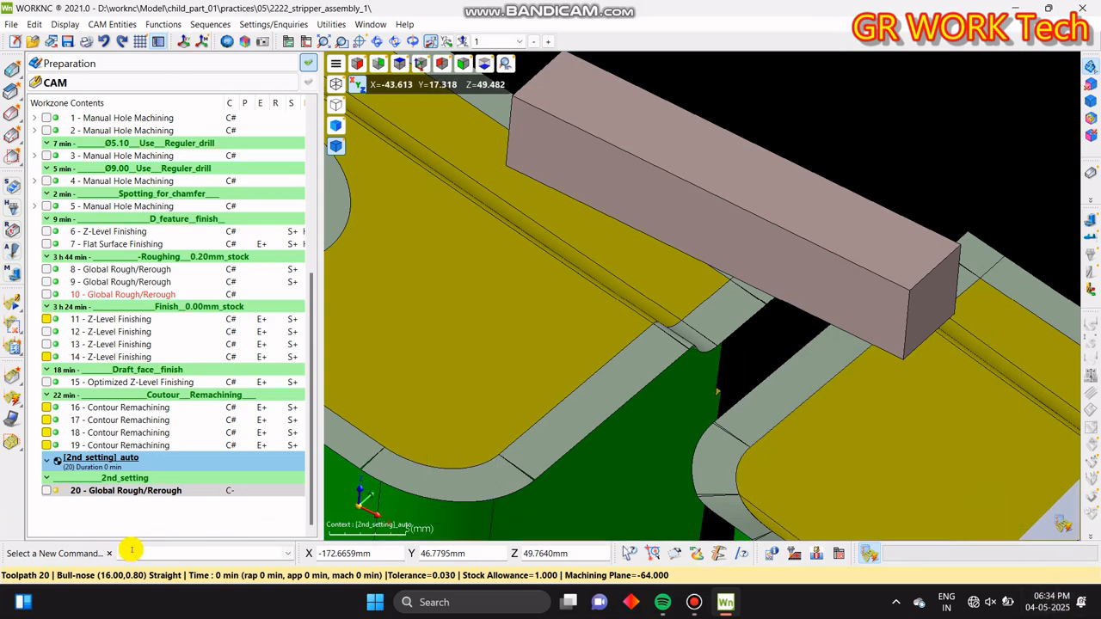
- Add a "Roughing" comment above toolpath 20 in the second setting
right_click(150, 490)
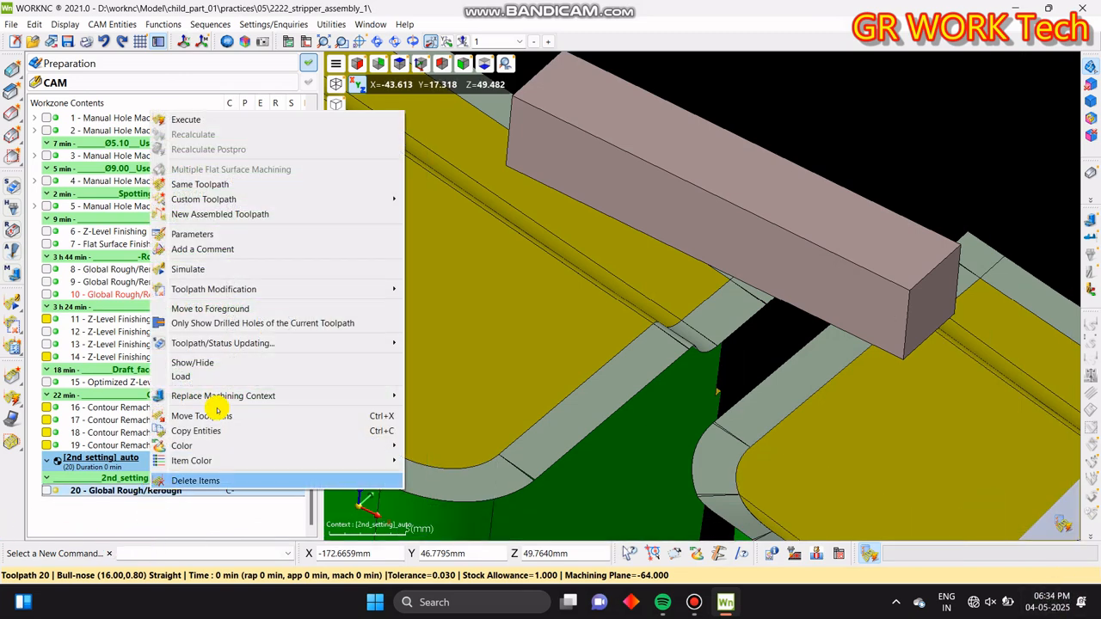
click(243, 251)
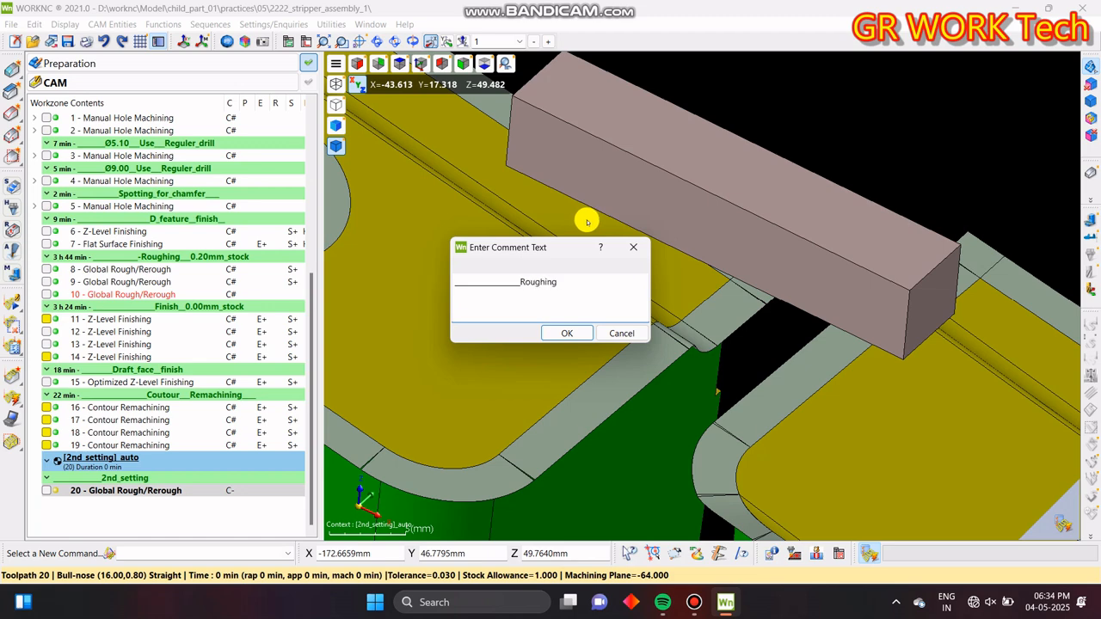
key(Return)
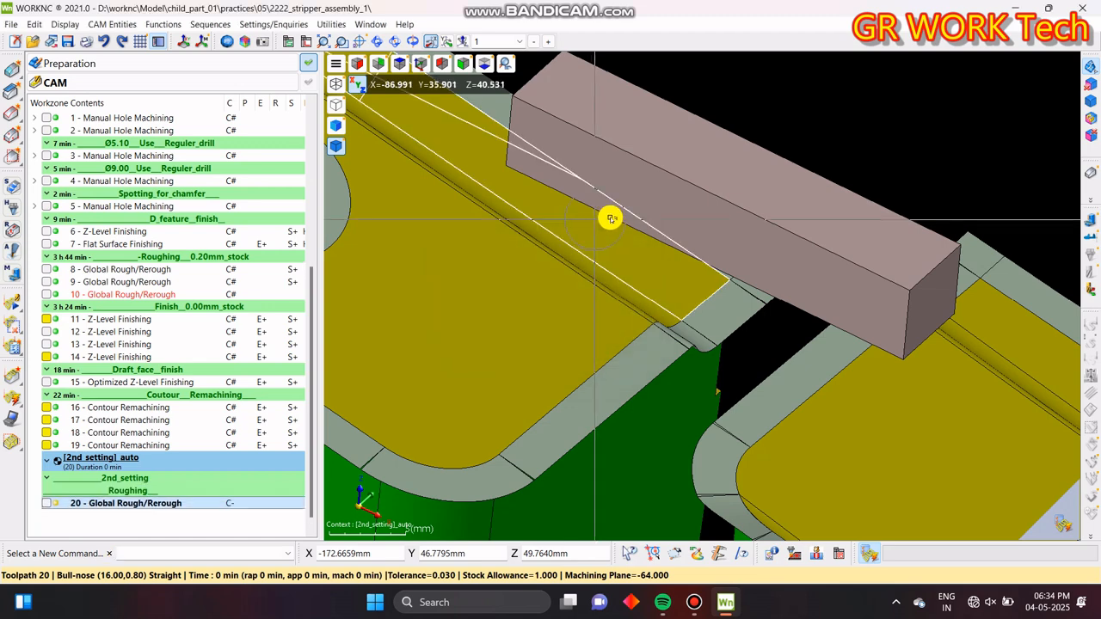
- Execute the calculation of the Global Rough/Rerough toolpath 20
key(ctrl+e)
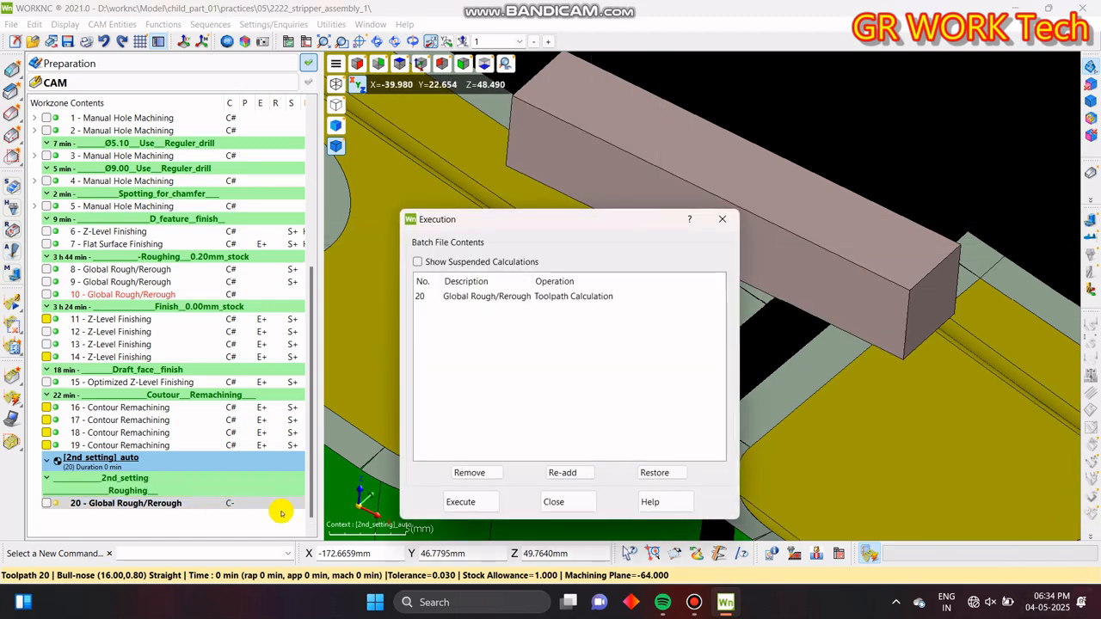
click(464, 504)
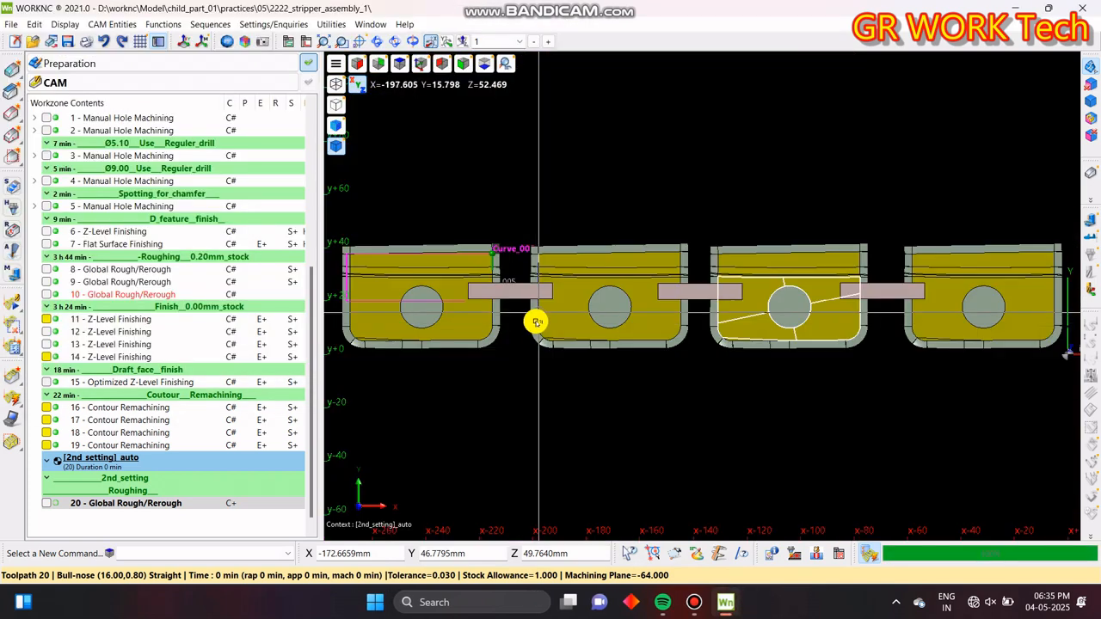
middle_drag(536, 321, 535, 330)
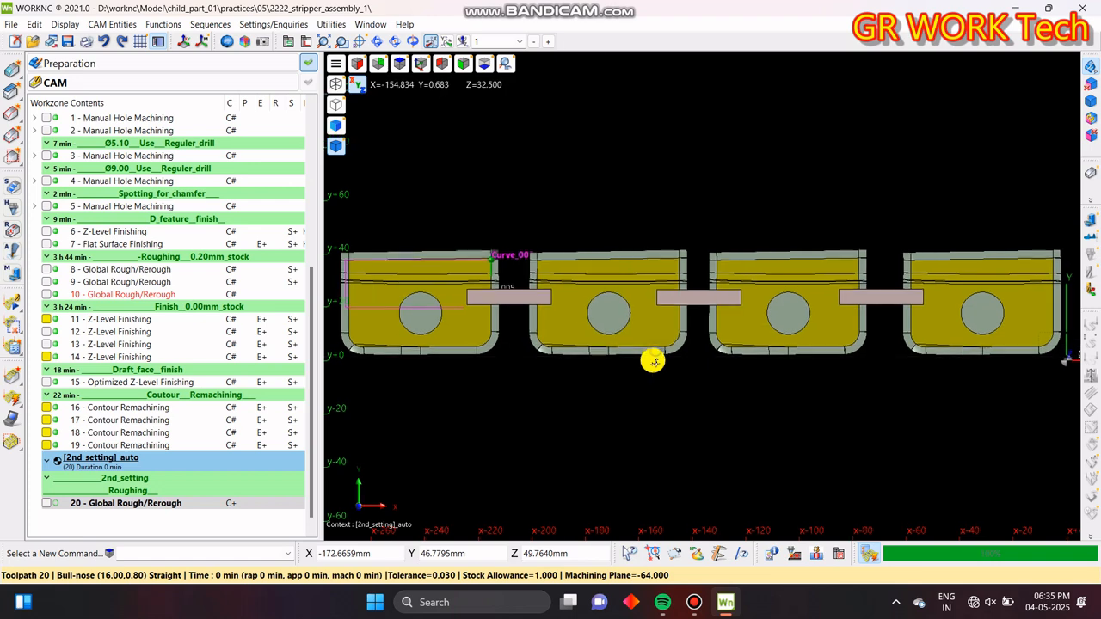
- Reopen toolpath 20's parameters and draw a new rectangular boundary curve enclosing all four lifters with a margin around them
click(55, 506)
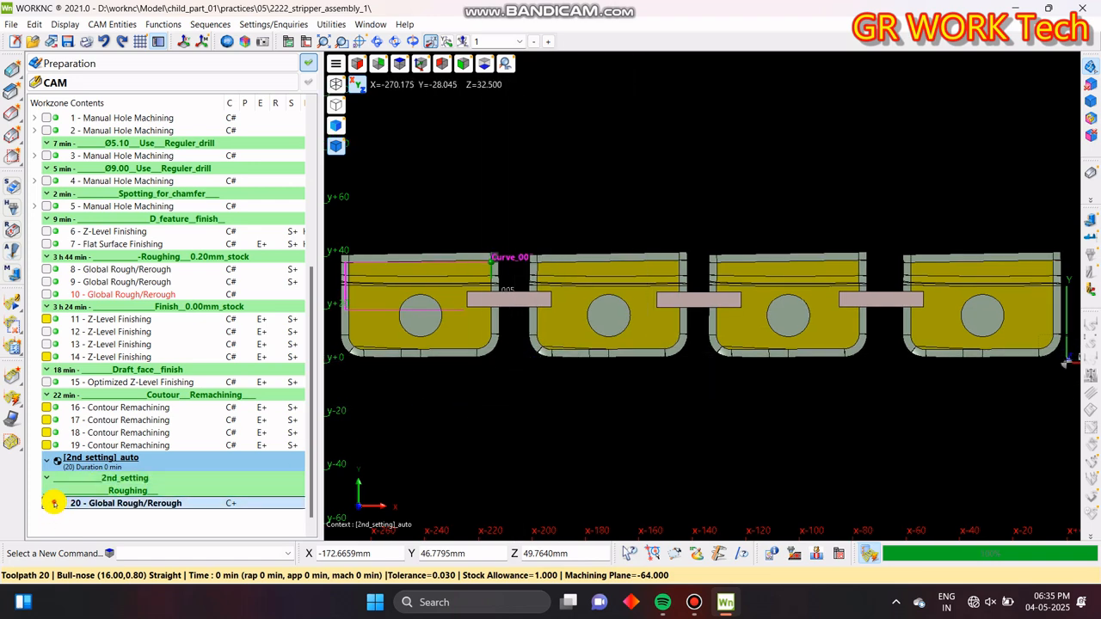
double_click(54, 504)
click(561, 175)
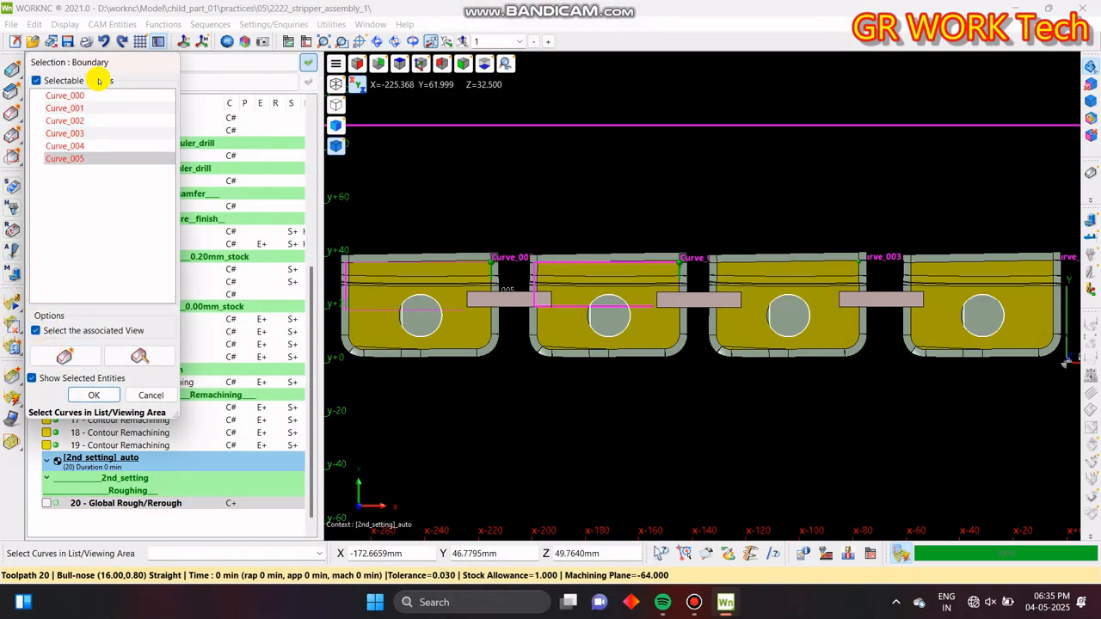
click(64, 355)
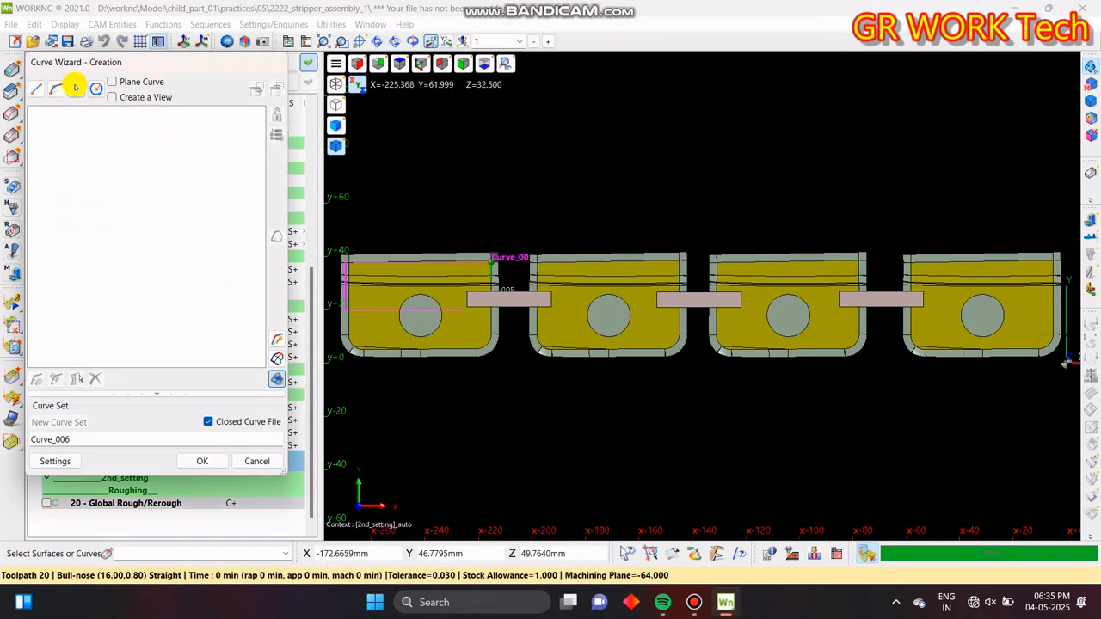
click(76, 89)
scroll(904, 298, down, 5)
click(543, 200)
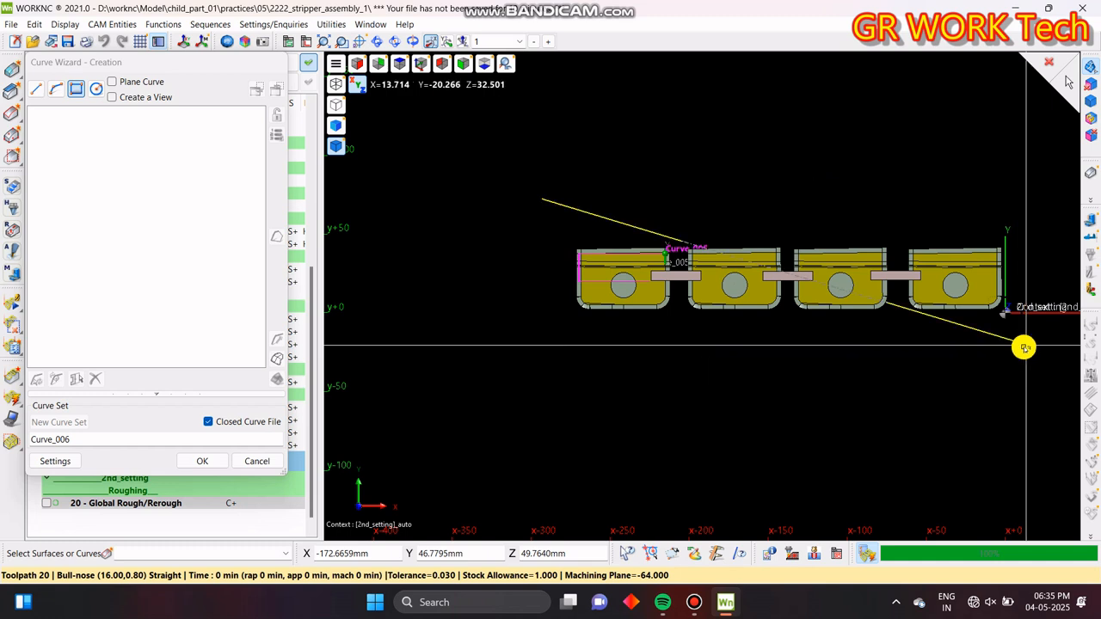
click(963, 361)
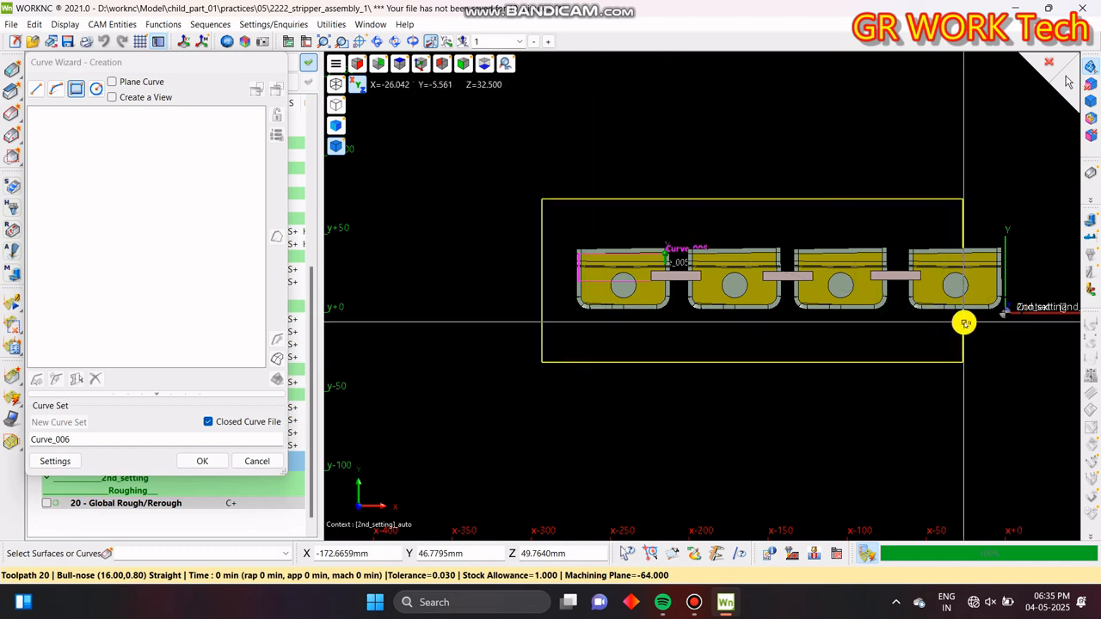
click(1047, 329)
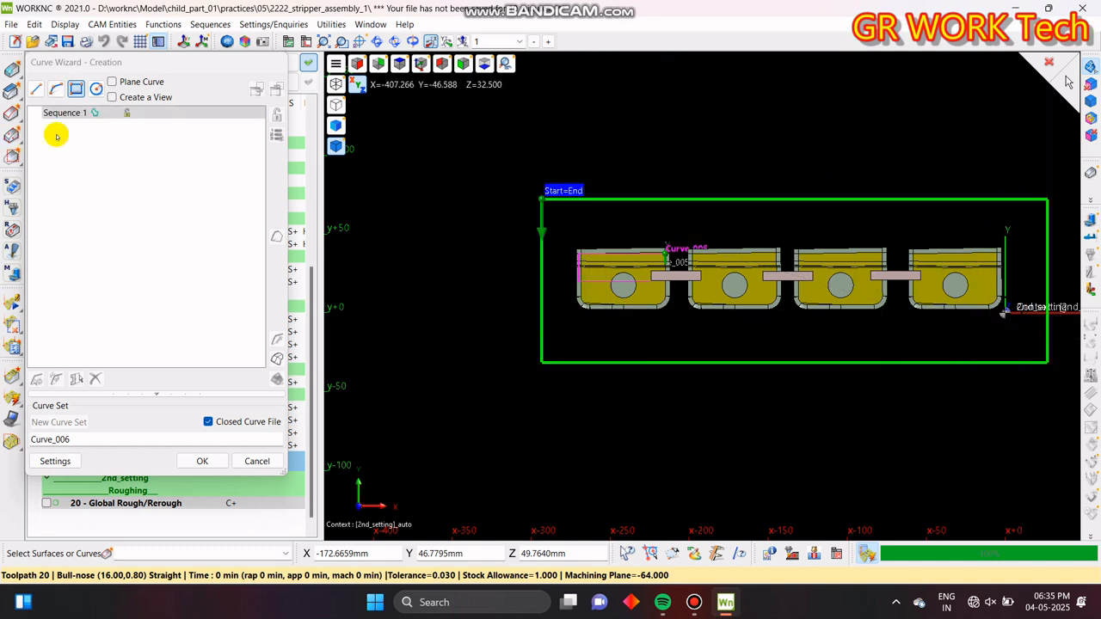
- Make the rectangle a plane curve, accept it as toolpath 20's boundary, and recalculate the toolpath
click(124, 82)
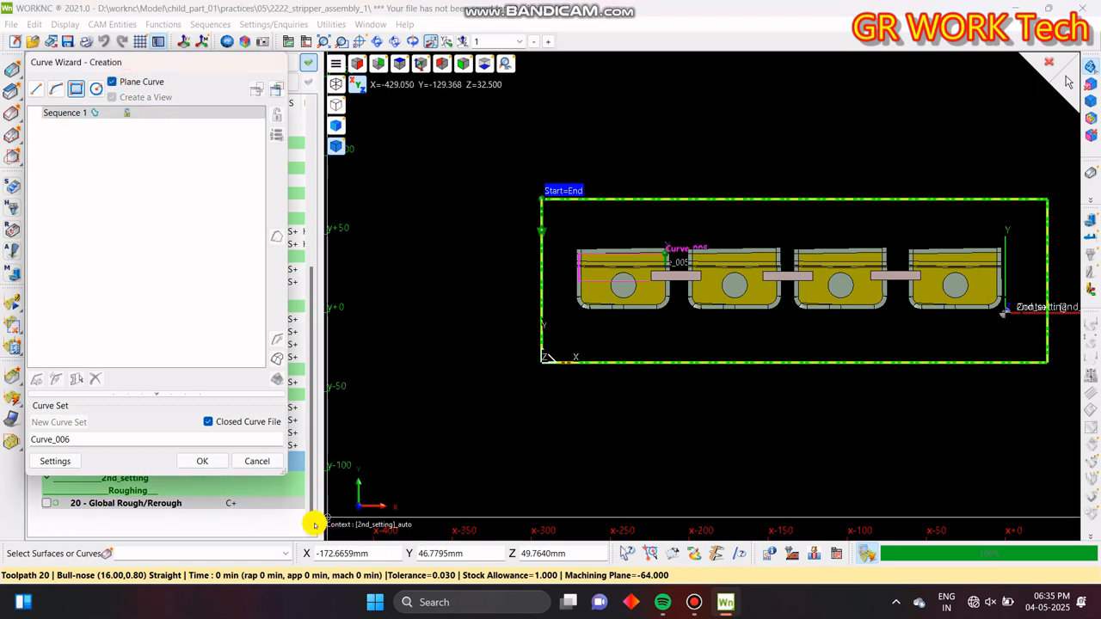
click(217, 455)
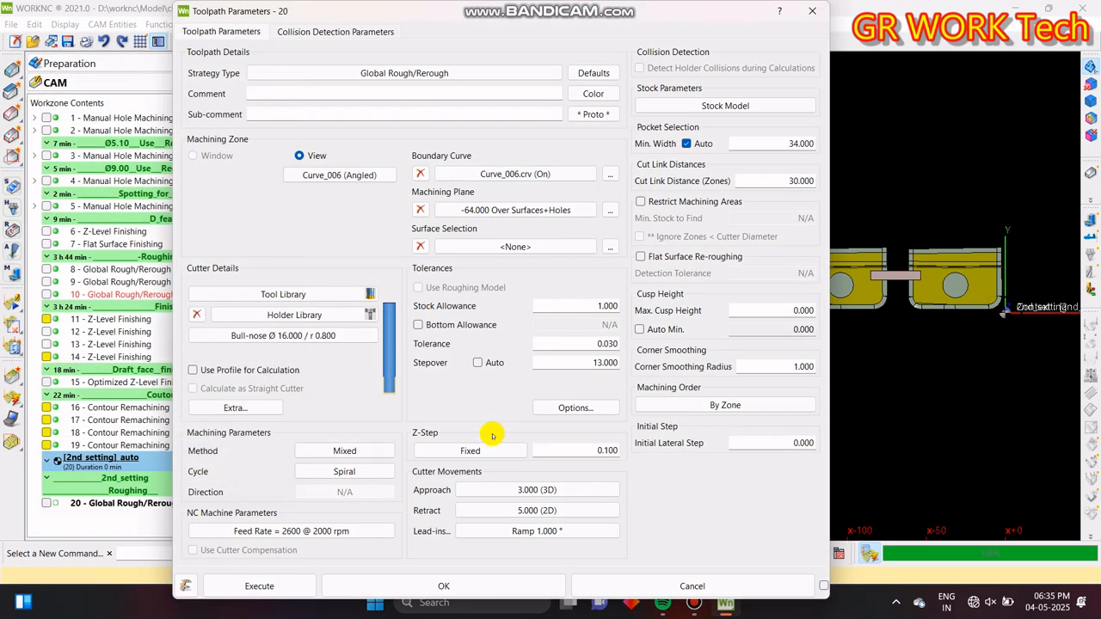
click(490, 587)
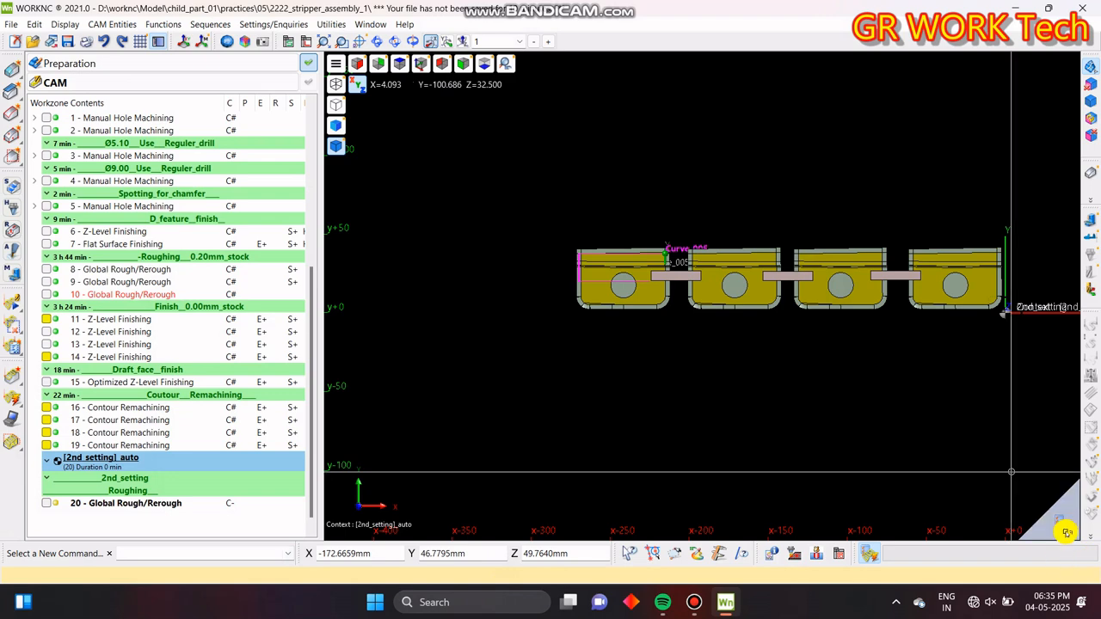
click(460, 502)
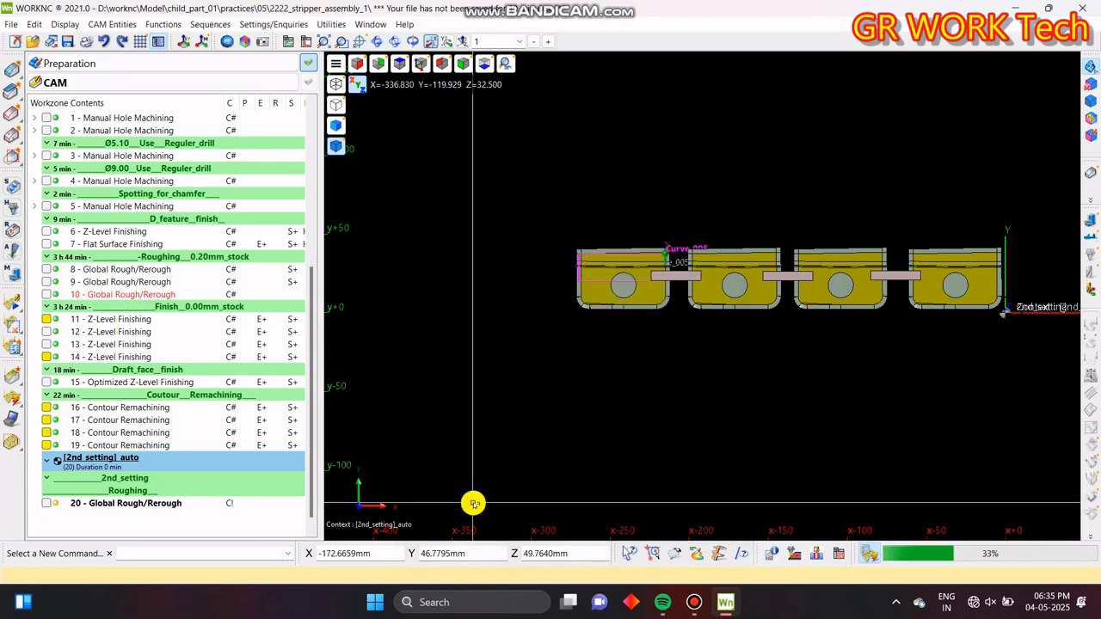
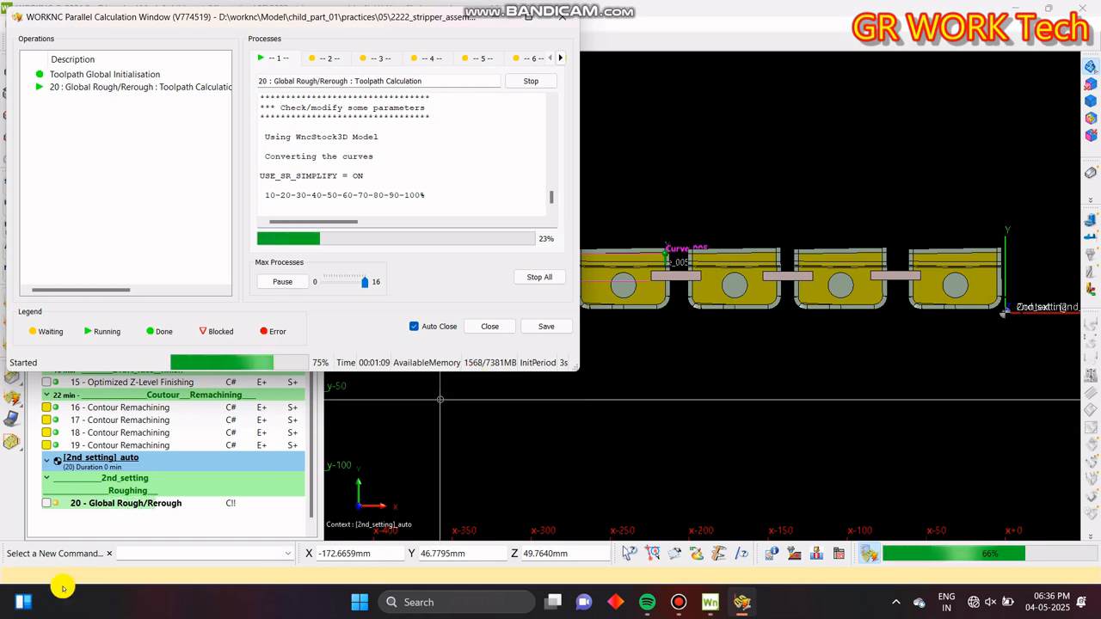
- Save the workzone while toolpath 20 is being calculated
click(151, 522)
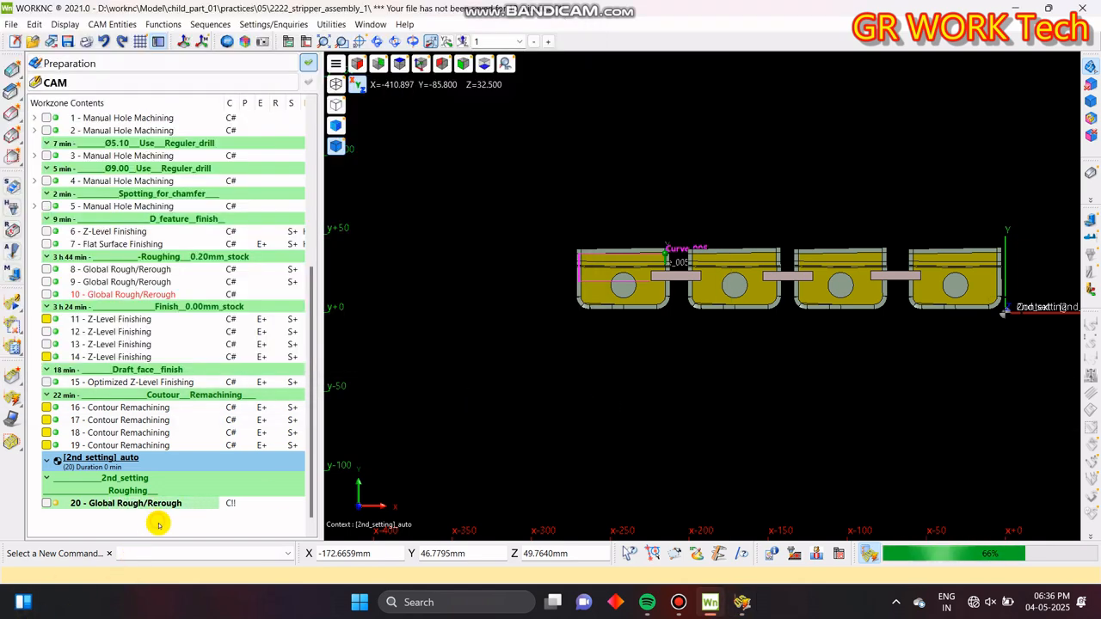
click(68, 42)
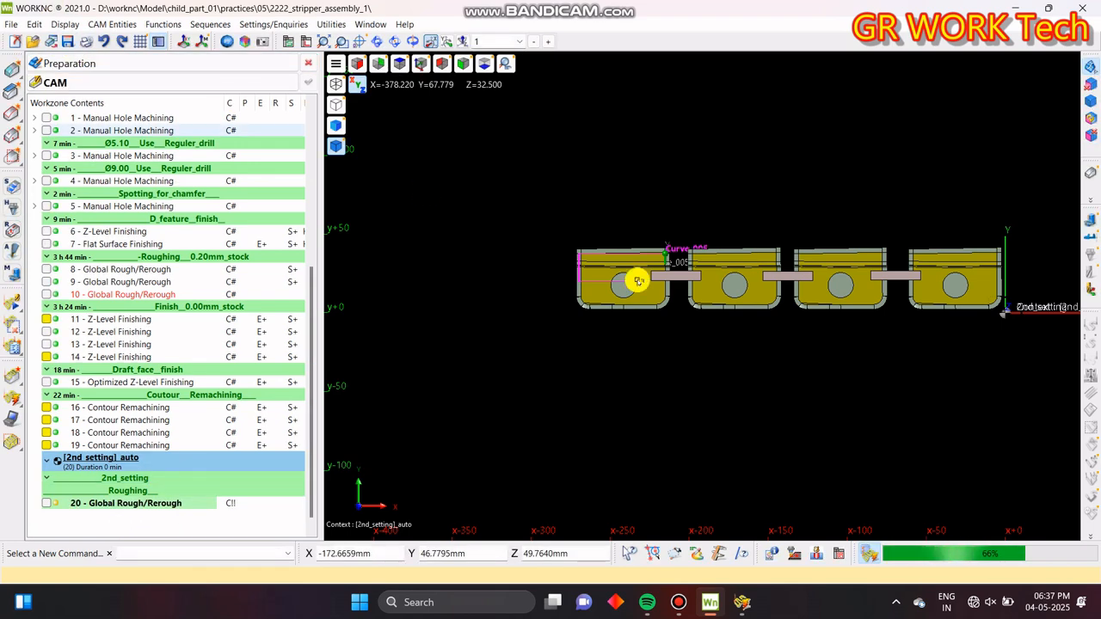
- Check the progress of toolpath 20 in the parallel calculation window and look over the lifters meanwhile
middle_drag(791, 400, 713, 413)
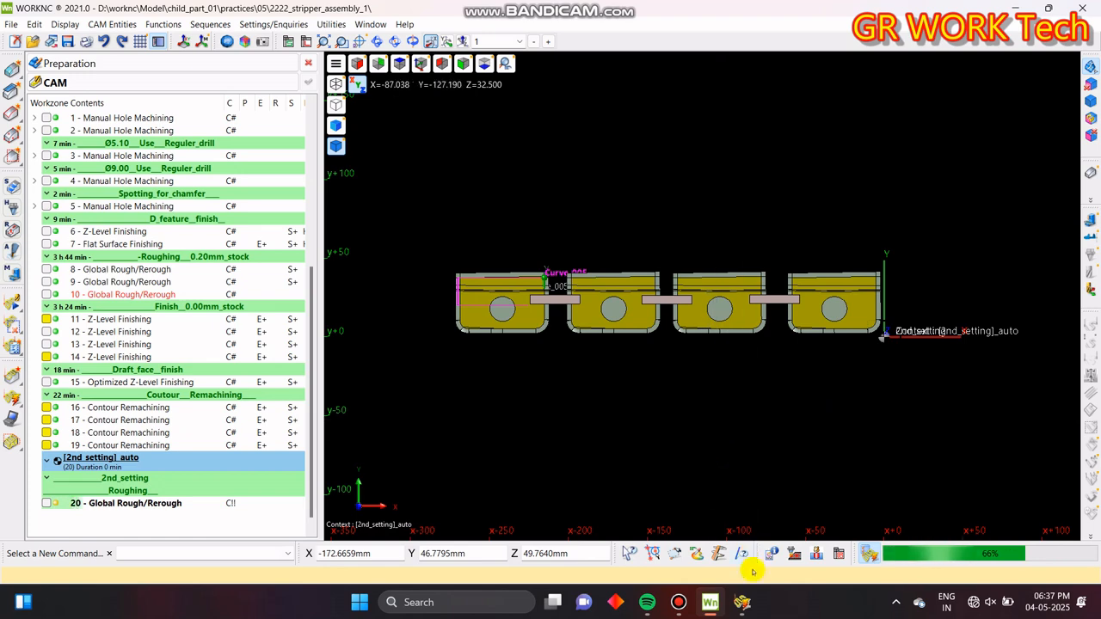
click(743, 601)
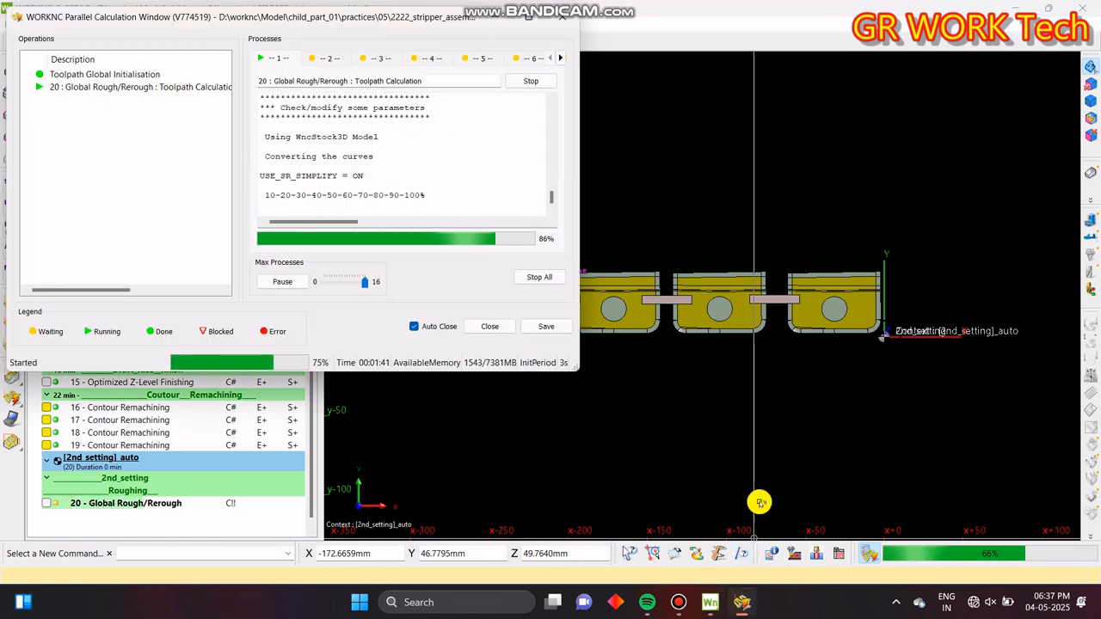
click(757, 507)
middle_drag(753, 482, 780, 396)
key(z)
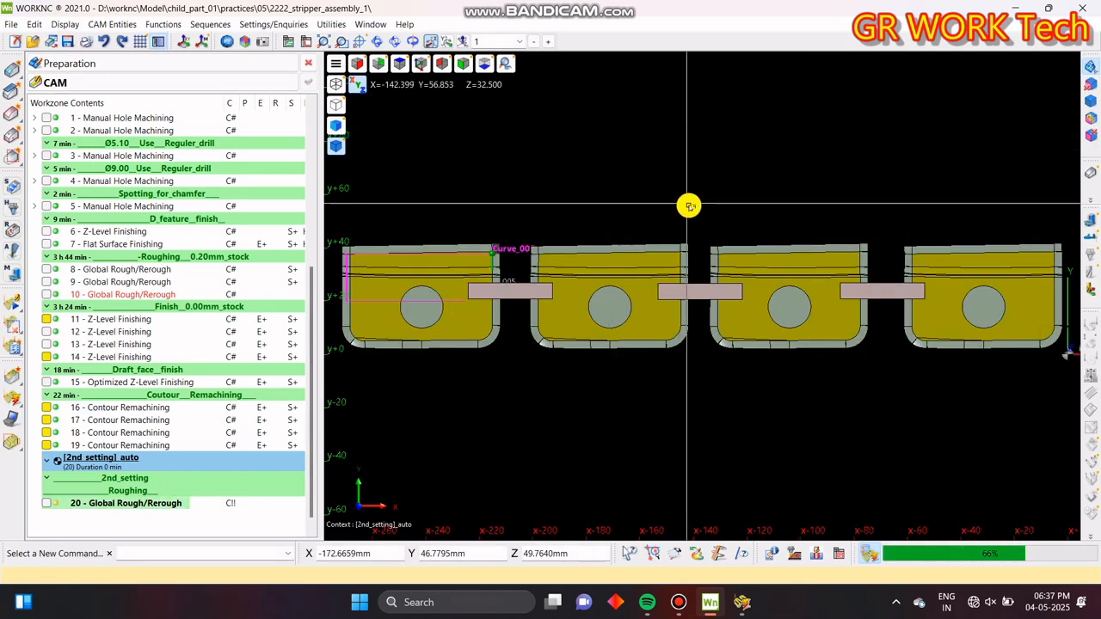
middle_drag(652, 285, 667, 303)
scroll(667, 303, down, 3)
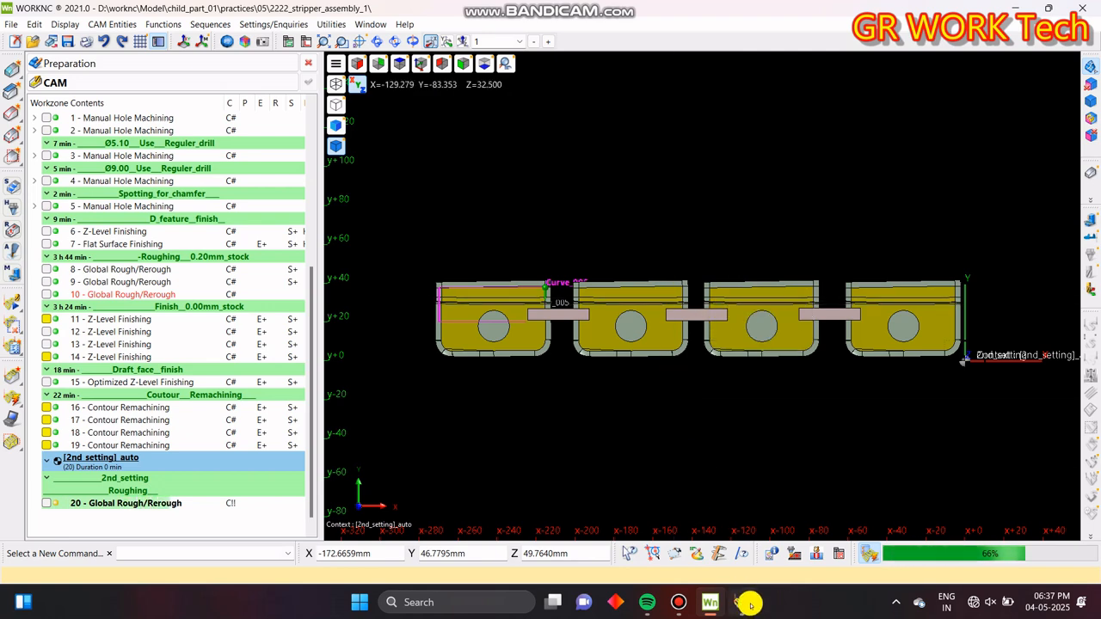
click(741, 602)
click(123, 521)
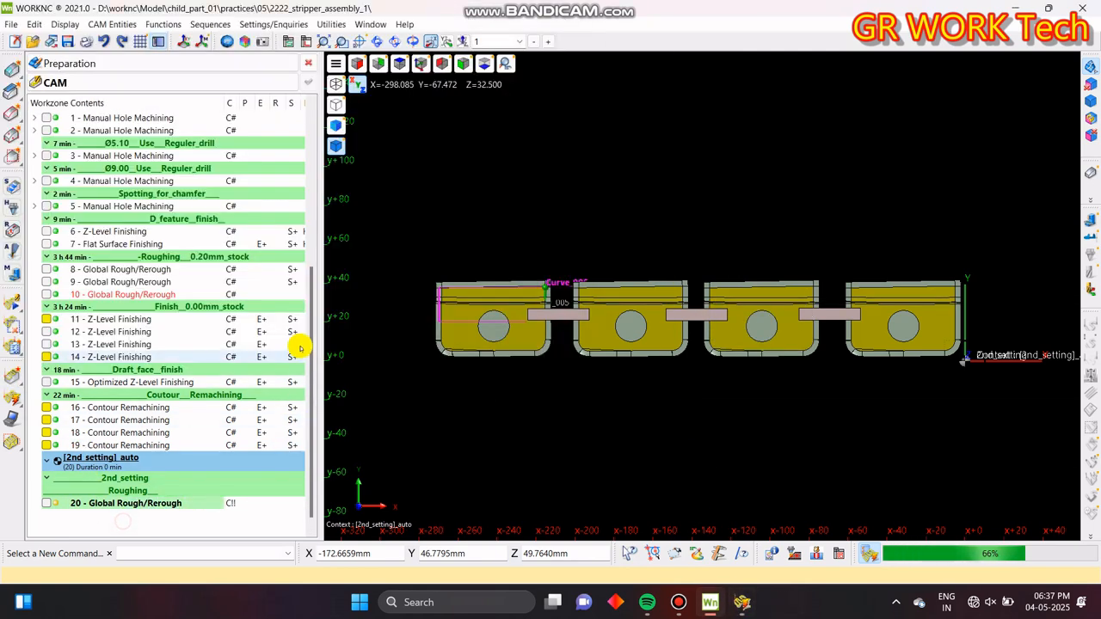
- Create a new toolpath with the same parameters as toolpath 20 and remove its machining plane
scroll(312, 321, down, 1)
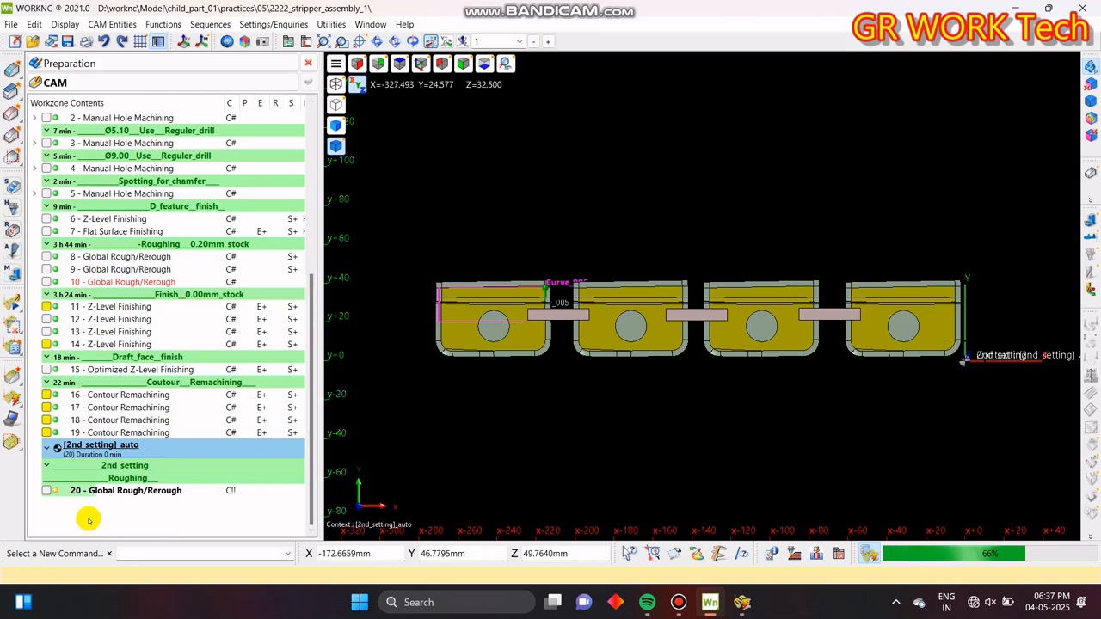
click(116, 494)
right_click(111, 490)
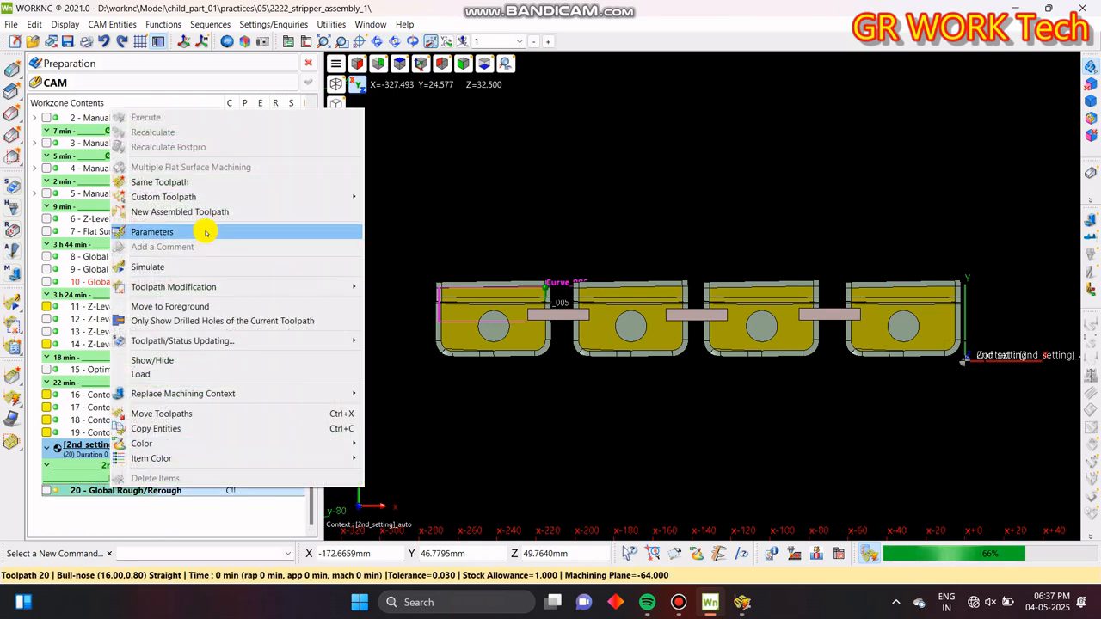
click(263, 193)
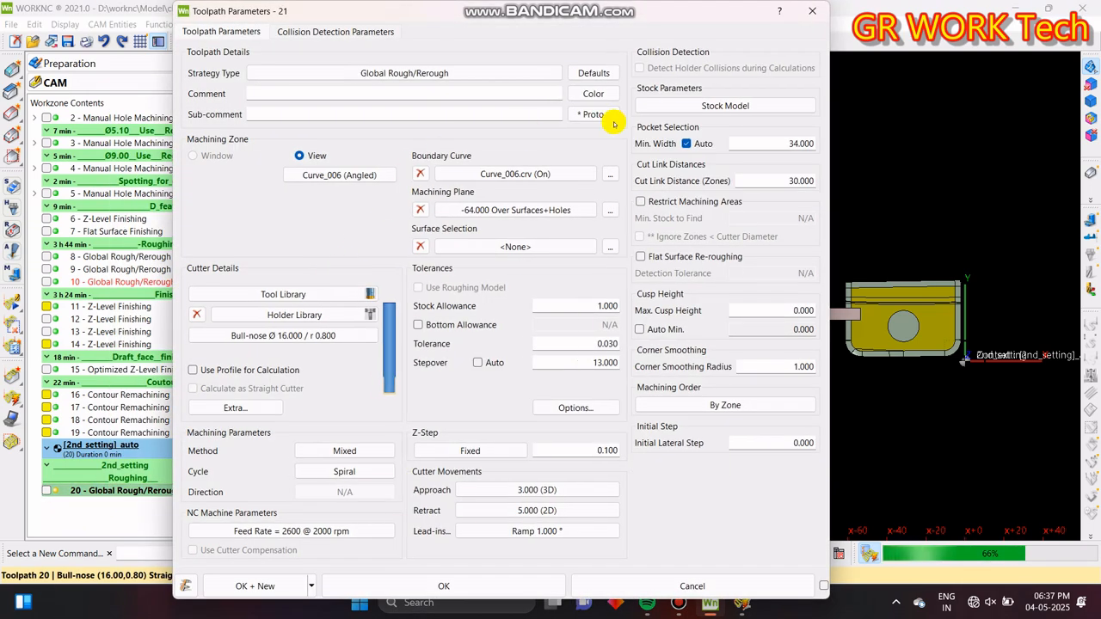
click(421, 210)
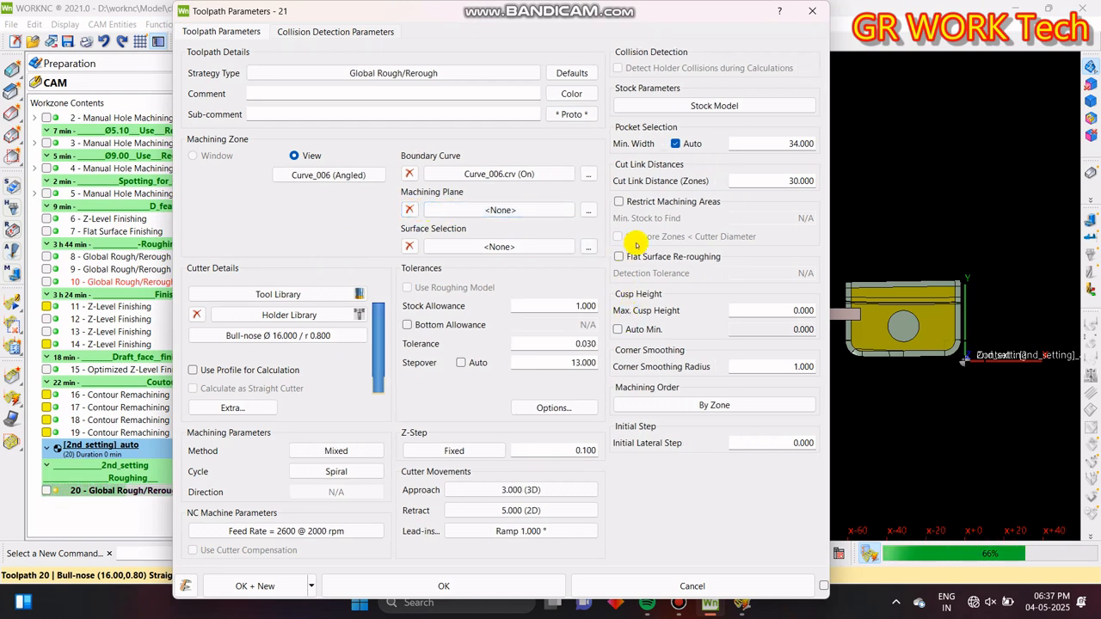
- Restrict the machining areas to a minimum stock of 1.5, set the corner smoothing radius to 1.5, and save toolpath 21
click(660, 204)
click(774, 218)
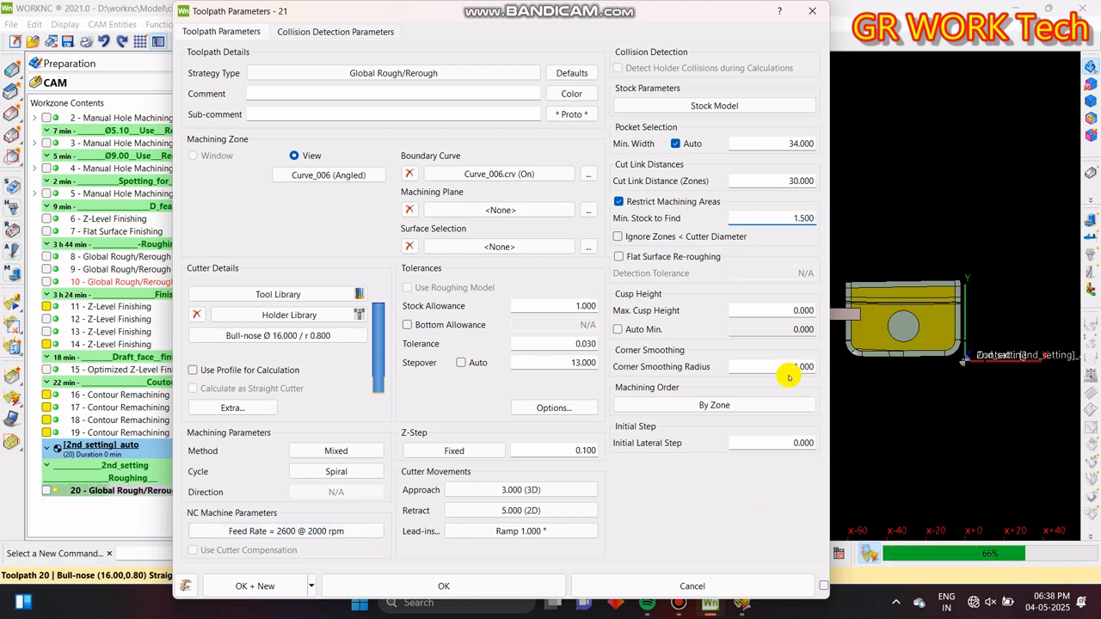
click(790, 366)
text(1)
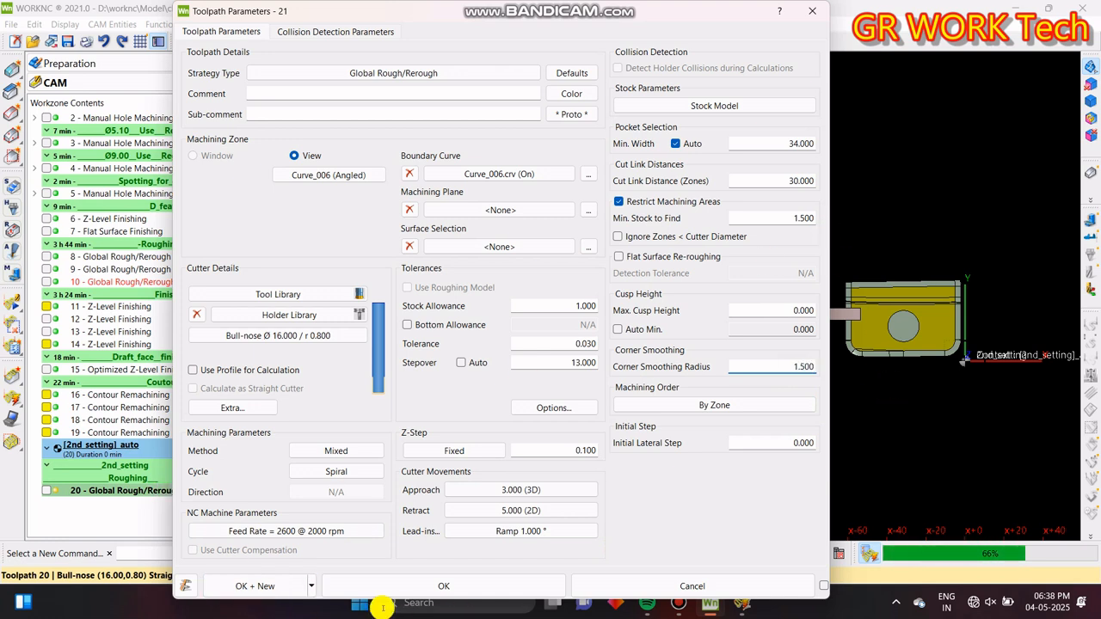
click(453, 584)
click(318, 594)
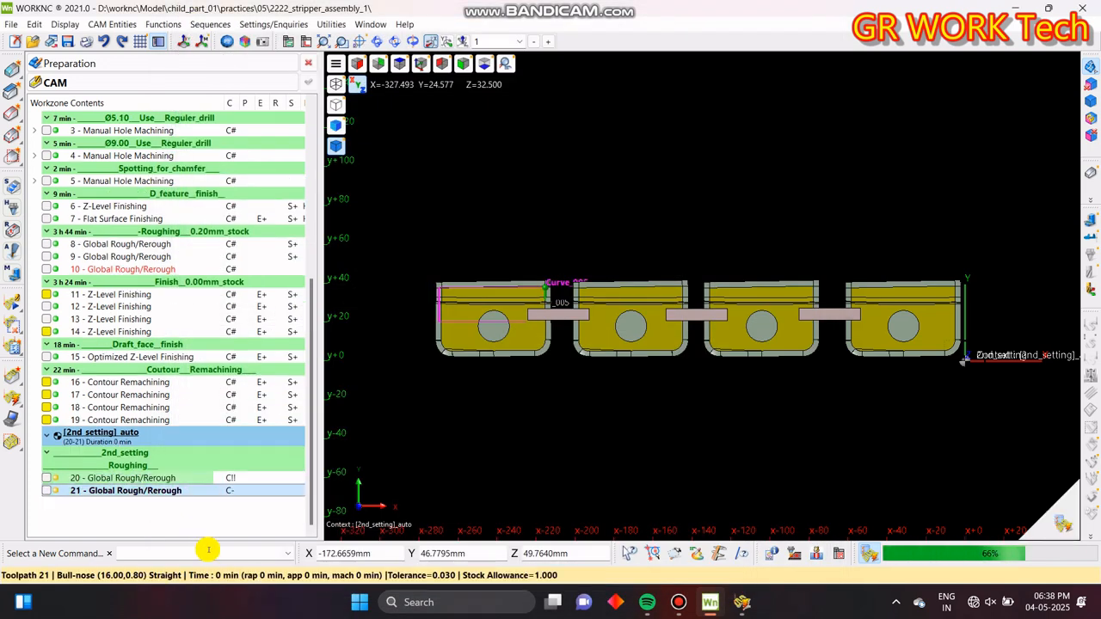
- Check how far toolpath 20's calculation has progressed and save the workzone with the new toolpath 21
click(742, 603)
mouse_move(749, 597)
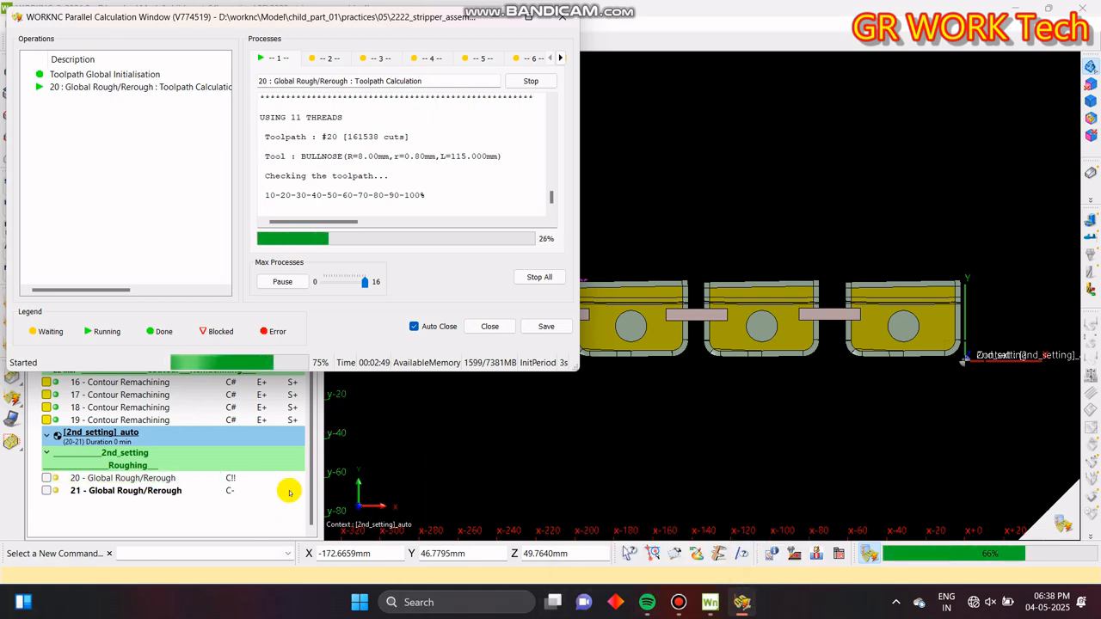
click(174, 522)
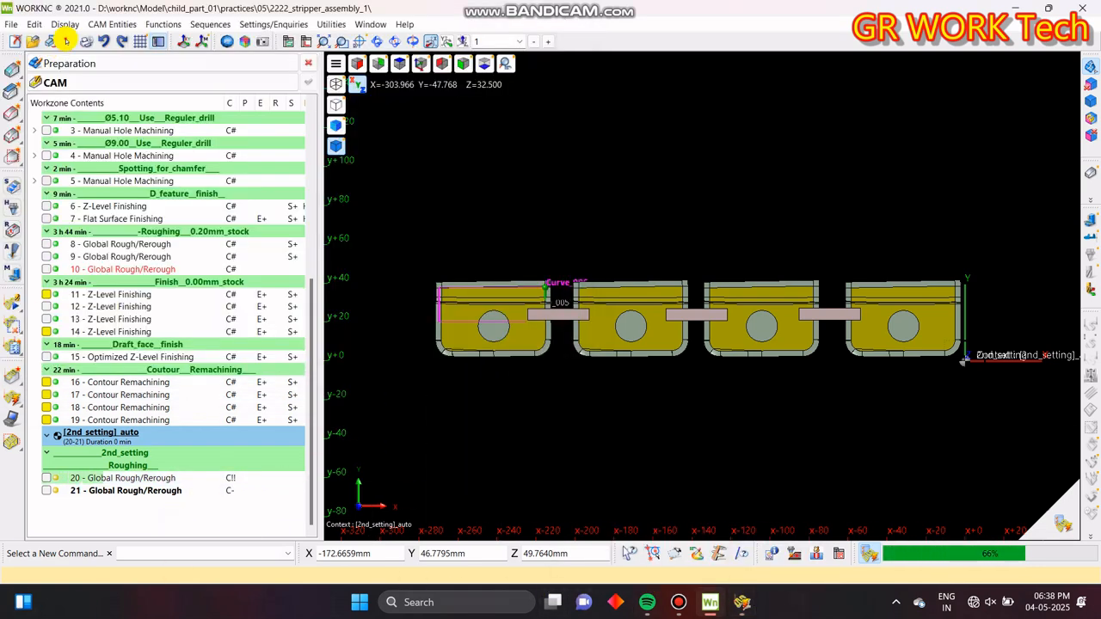
click(68, 41)
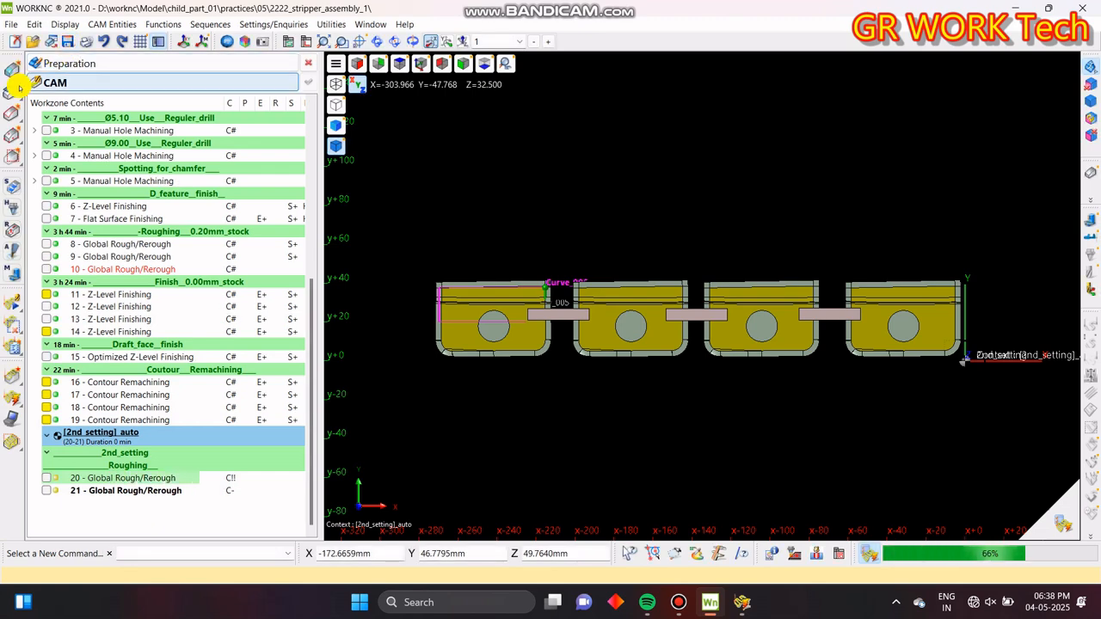
- Narrow the Workzone Contents name column so that the H and A status columns fit in the list
scroll(121, 502, up, 6)
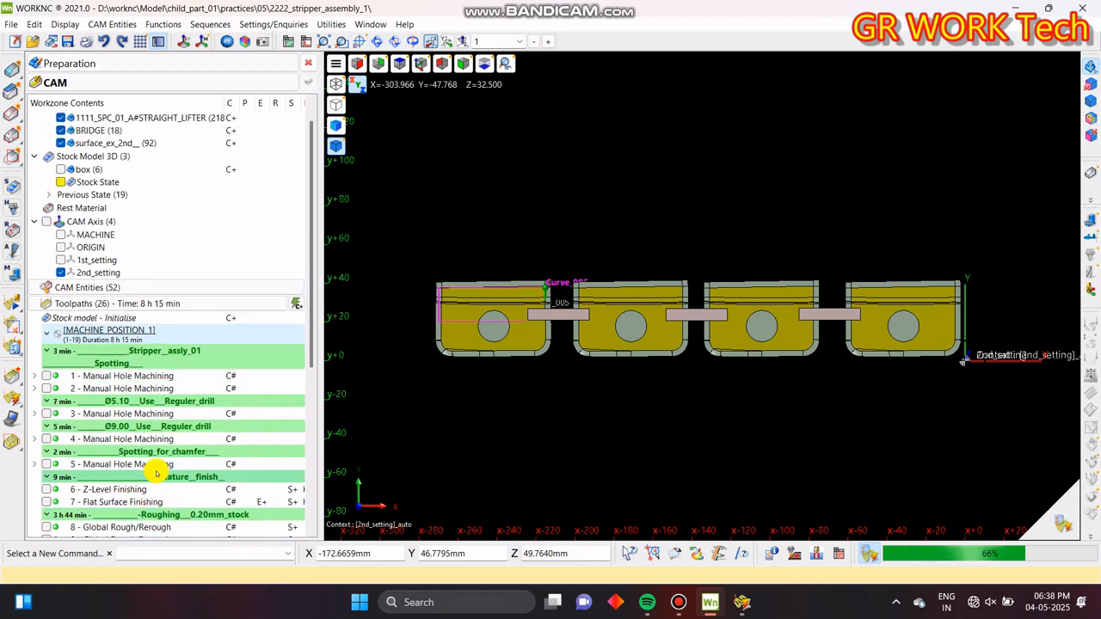
click(197, 121)
scroll(230, 258, down, 4)
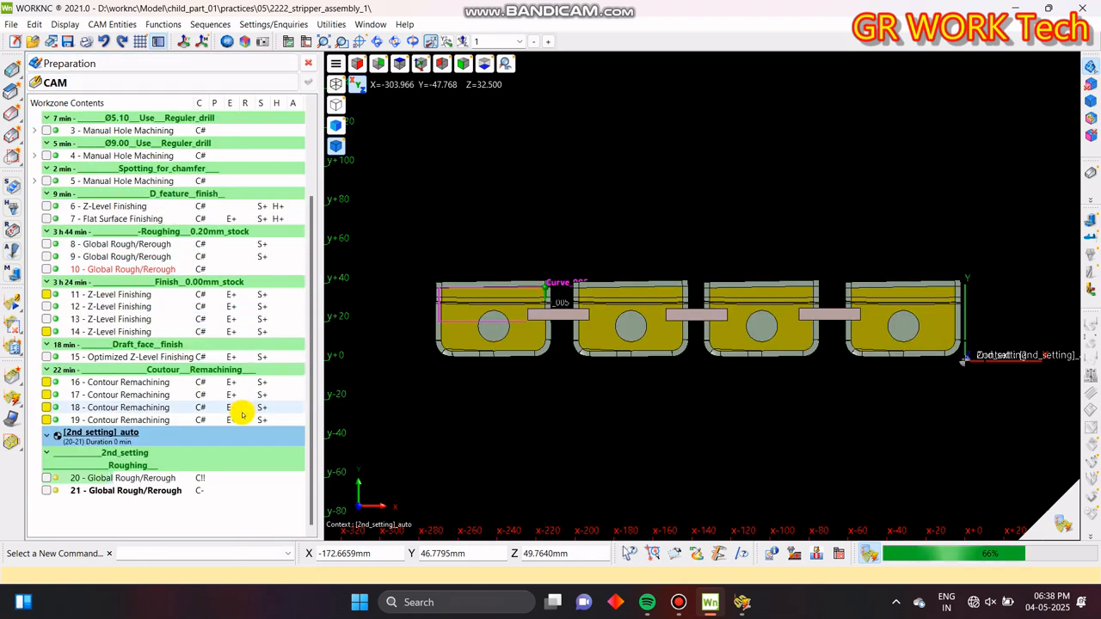
- Follow toolpath 20's calculation to the end, display the toolpath and inspect it on the lifters from the side
click(743, 604)
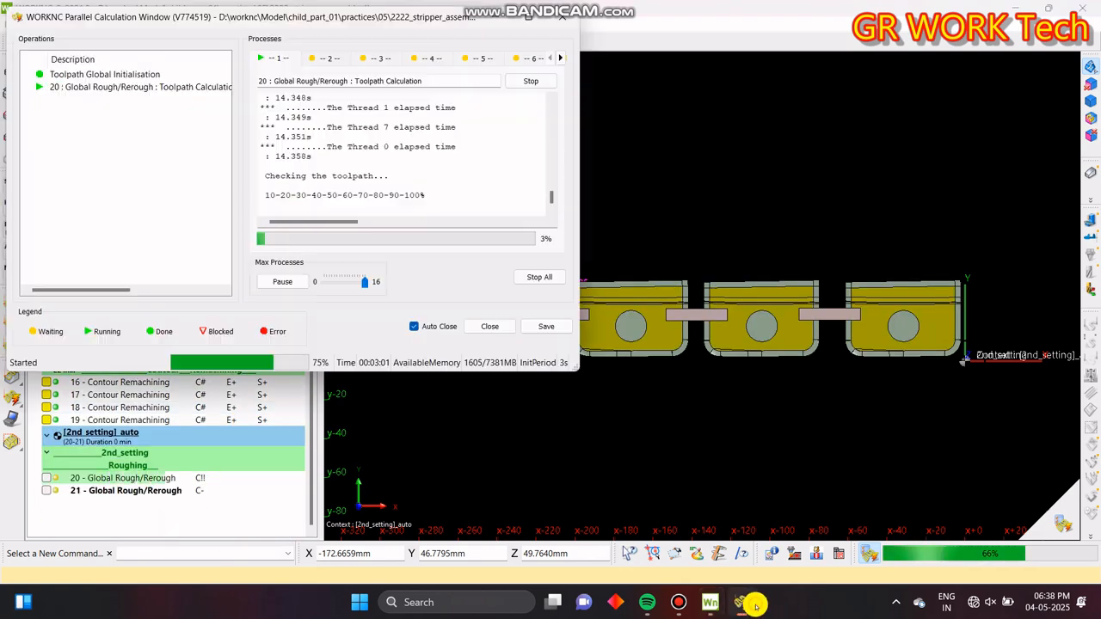
click(711, 494)
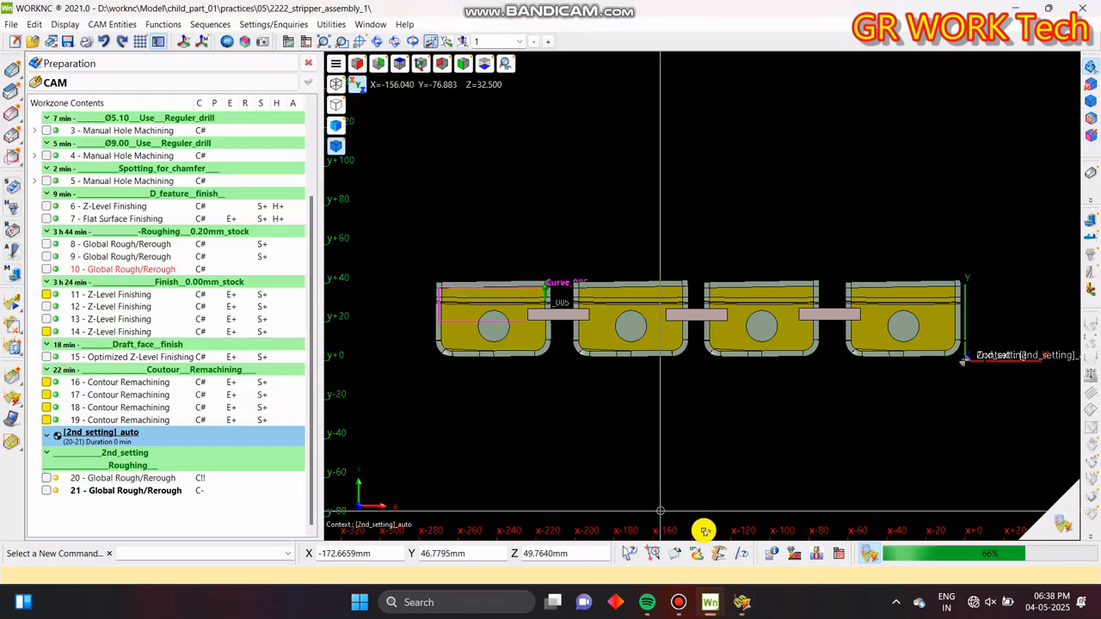
click(737, 606)
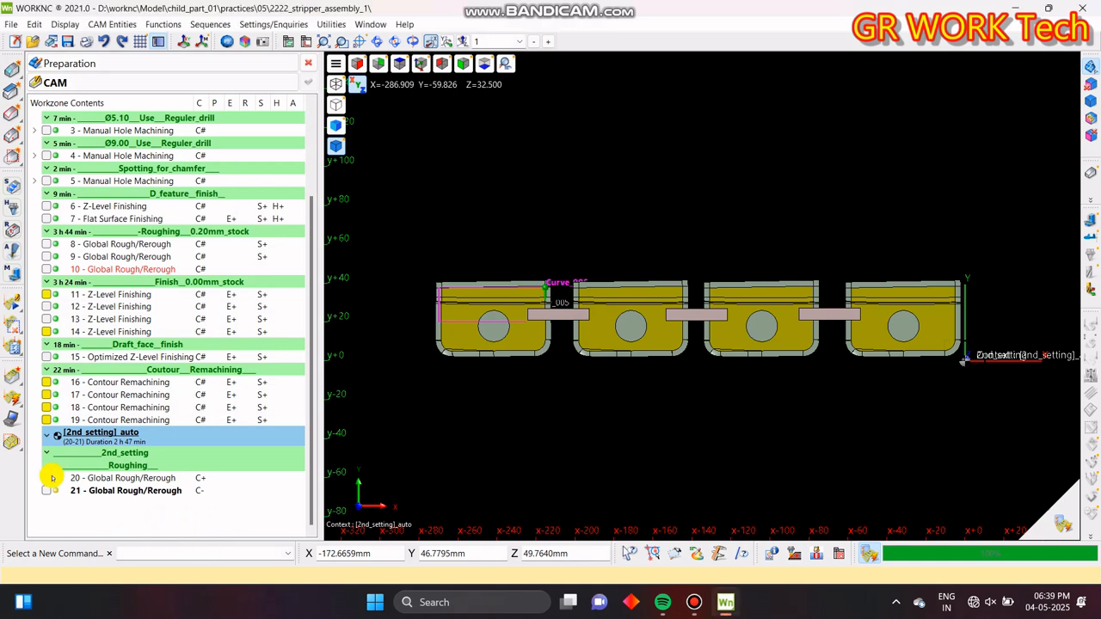
click(90, 480)
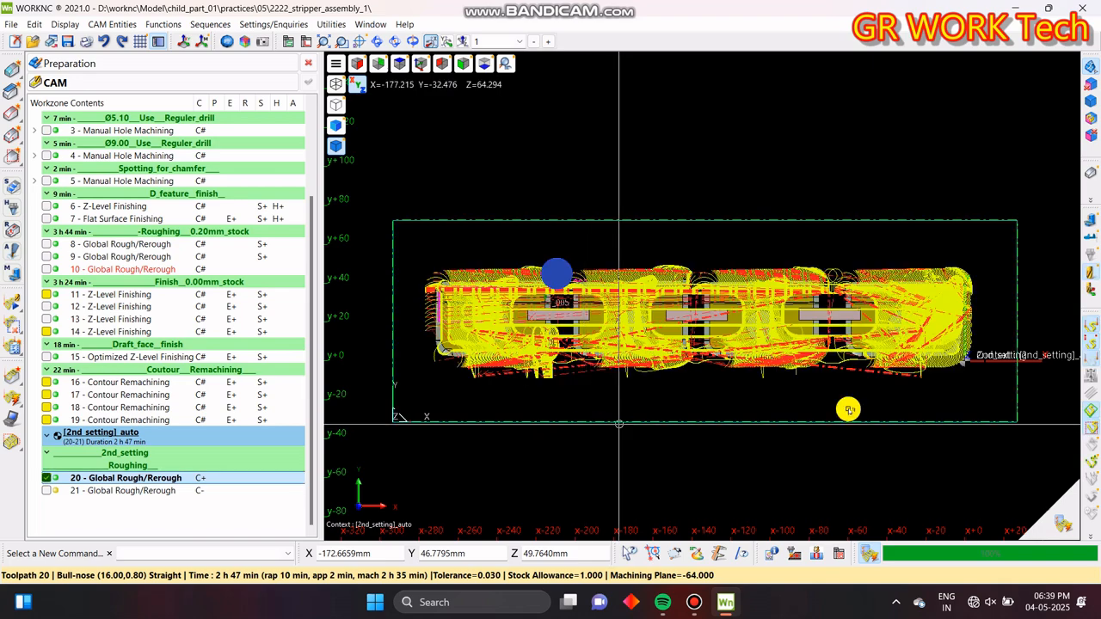
middle_drag(705, 504, 1095, 255)
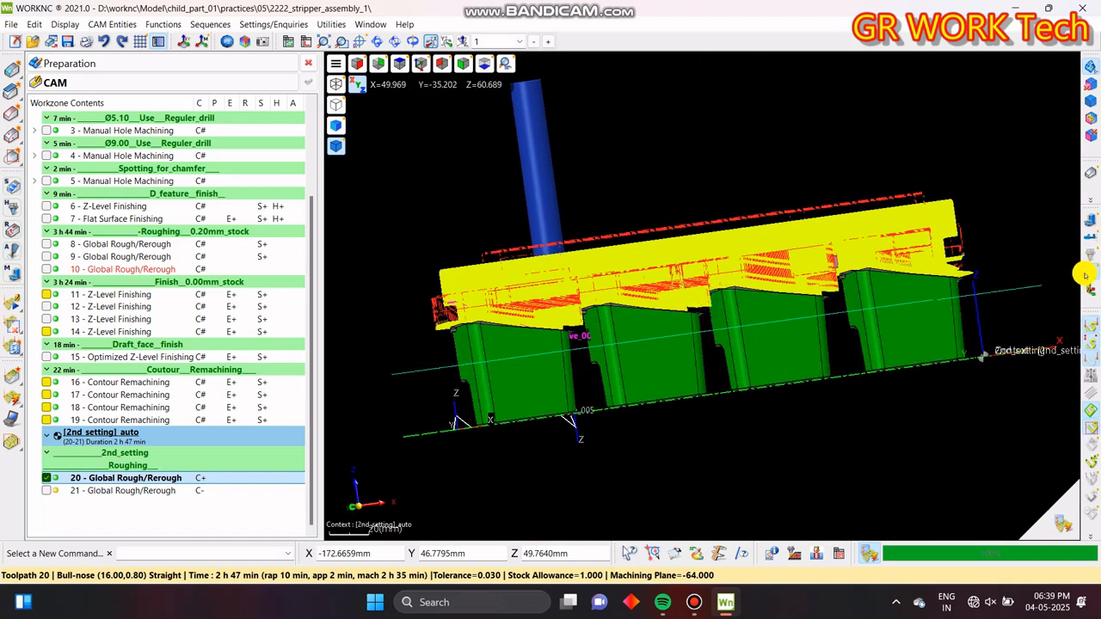
- Hide the cutter and the rapid moves of toolpath 20 and examine its cutting passes between the lifters
click(1085, 275)
click(1088, 324)
click(1089, 343)
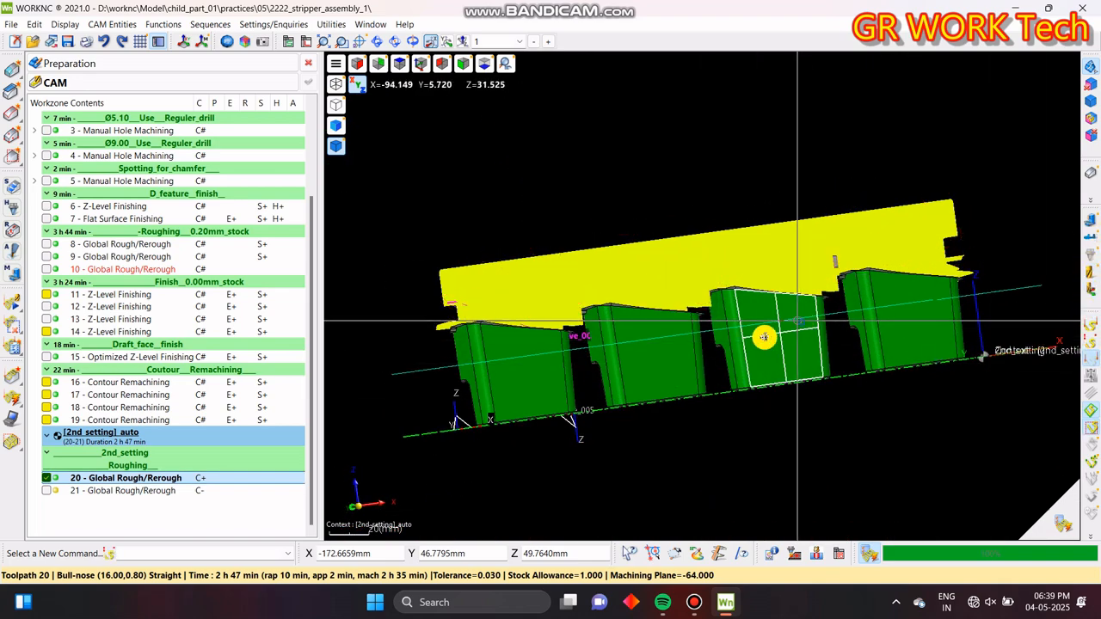
scroll(792, 322, up, 10)
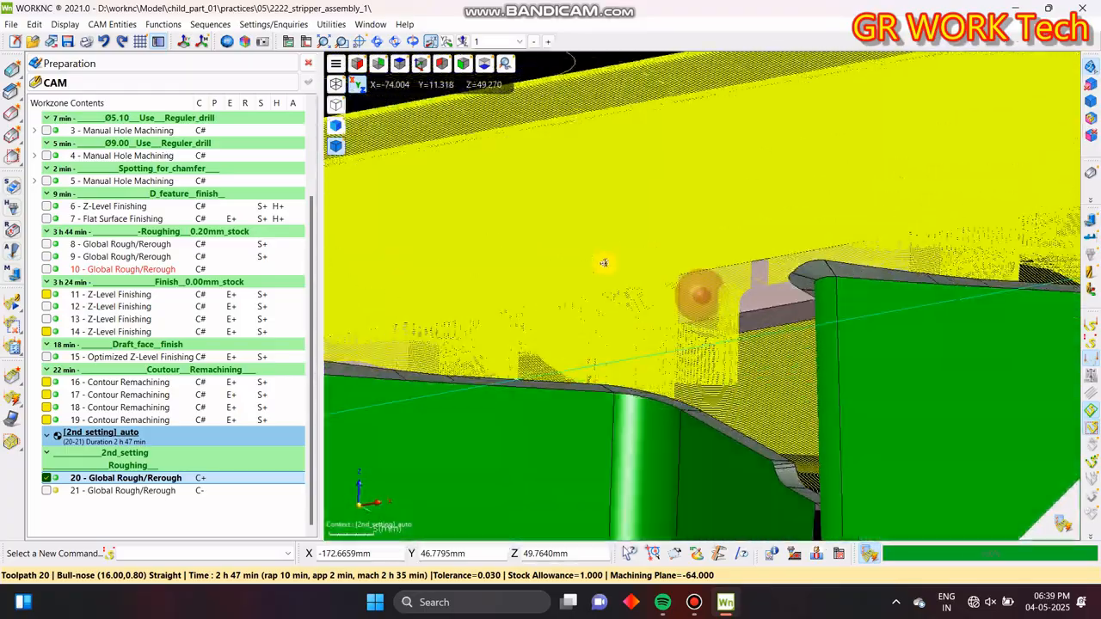
scroll(604, 262, down, 10)
middle_drag(637, 347, 484, 362)
scroll(474, 312, up, 5)
middle_drag(474, 312, 602, 387)
- Hide toolpath 20, set its machining plane to a Z level of 64.000 and save its parameters
click(43, 480)
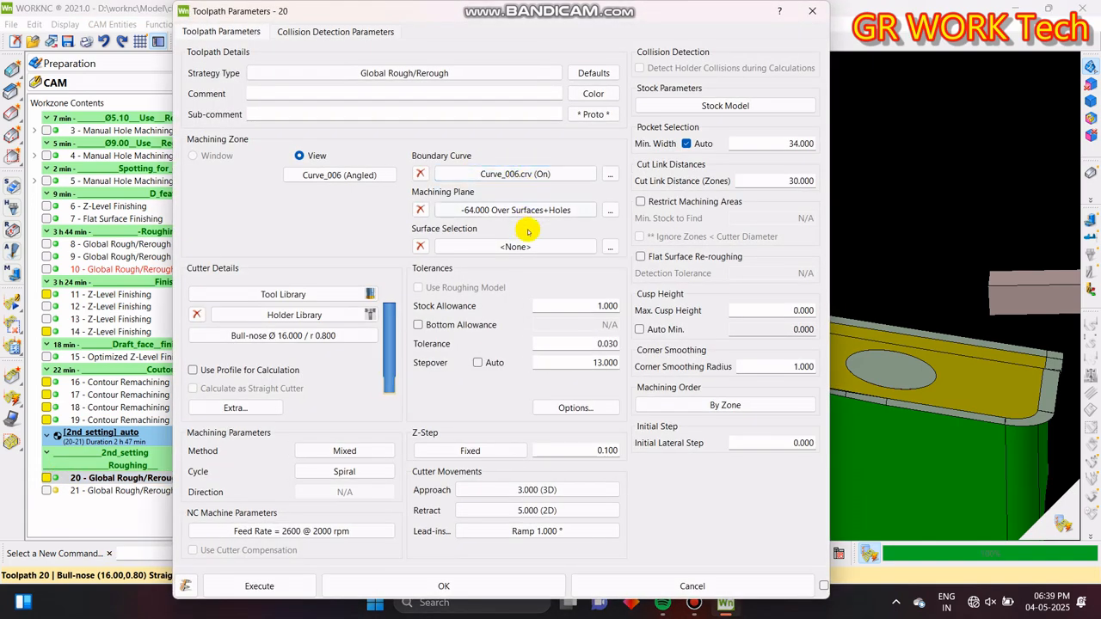
click(577, 216)
scroll(670, 298, up, 5)
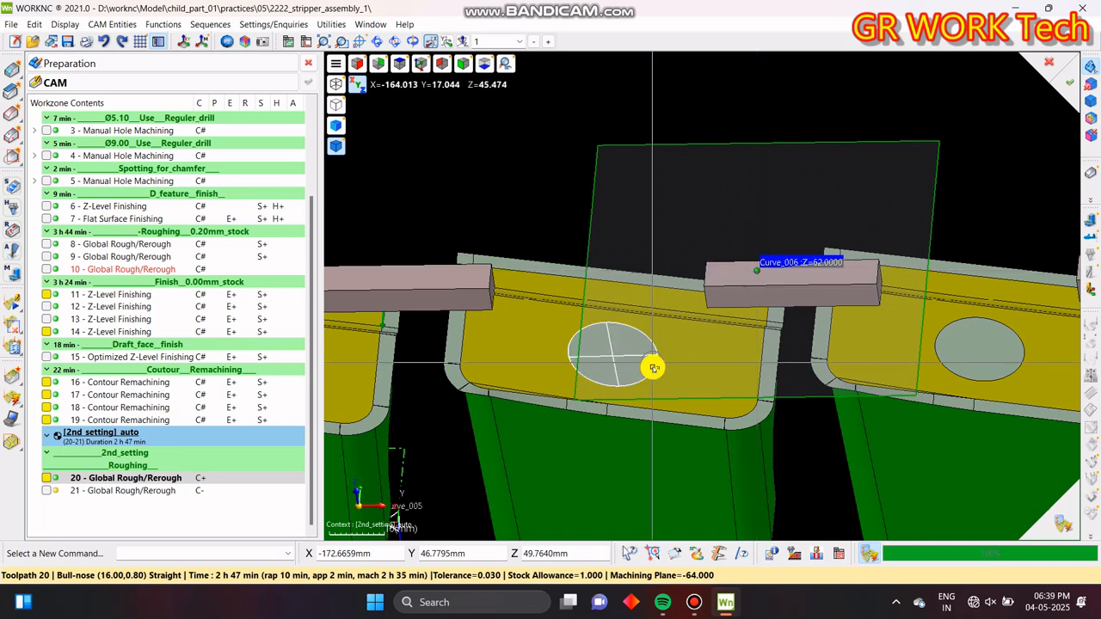
click(1050, 64)
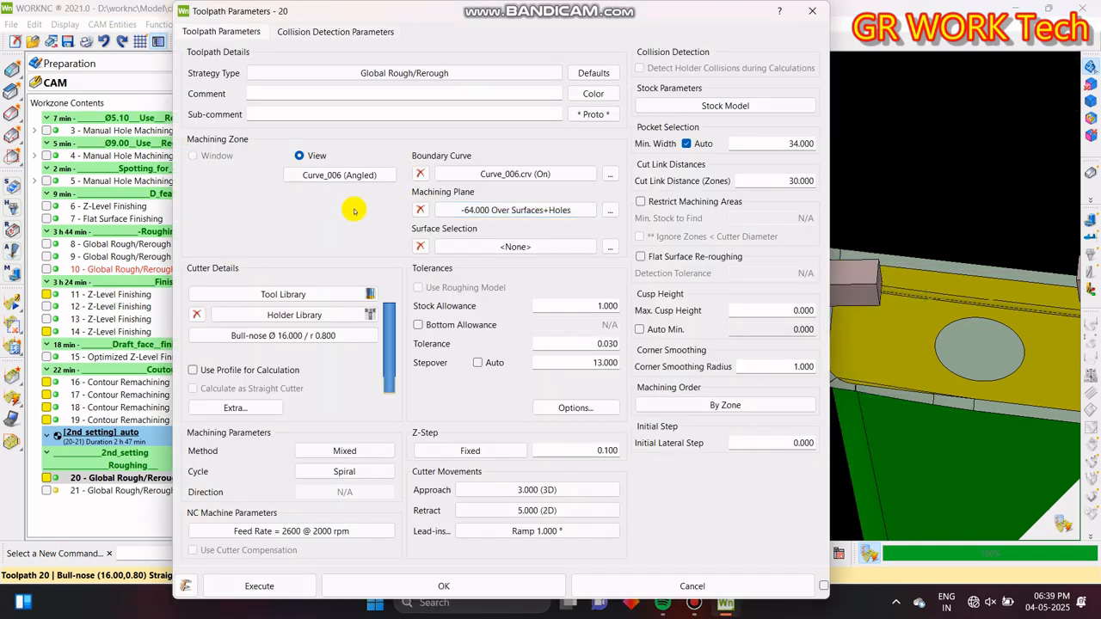
click(614, 210)
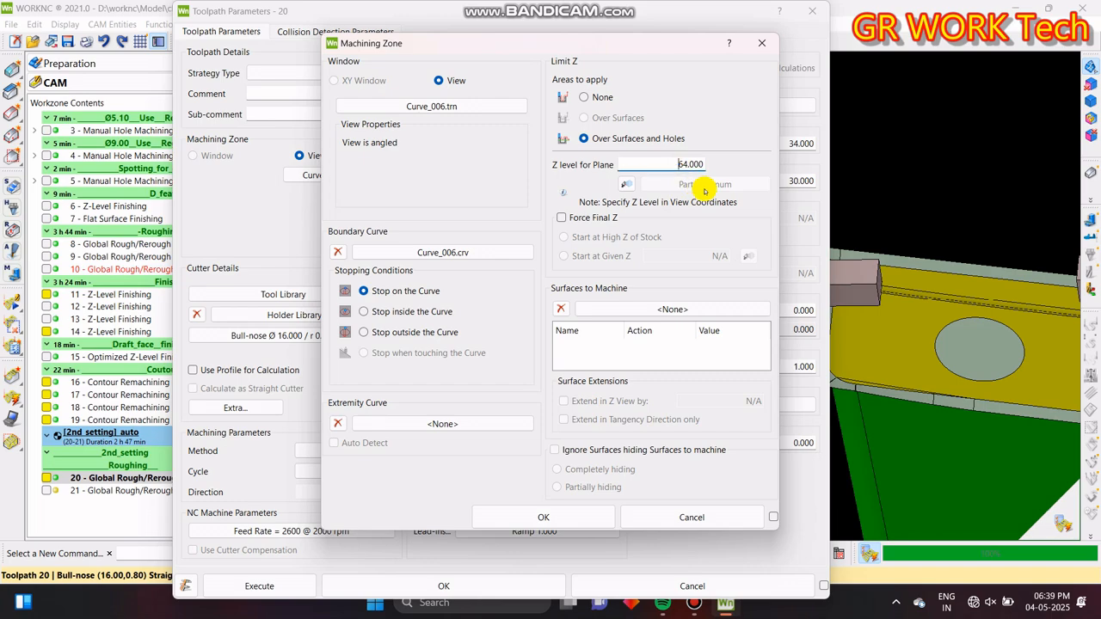
click(543, 517)
click(443, 585)
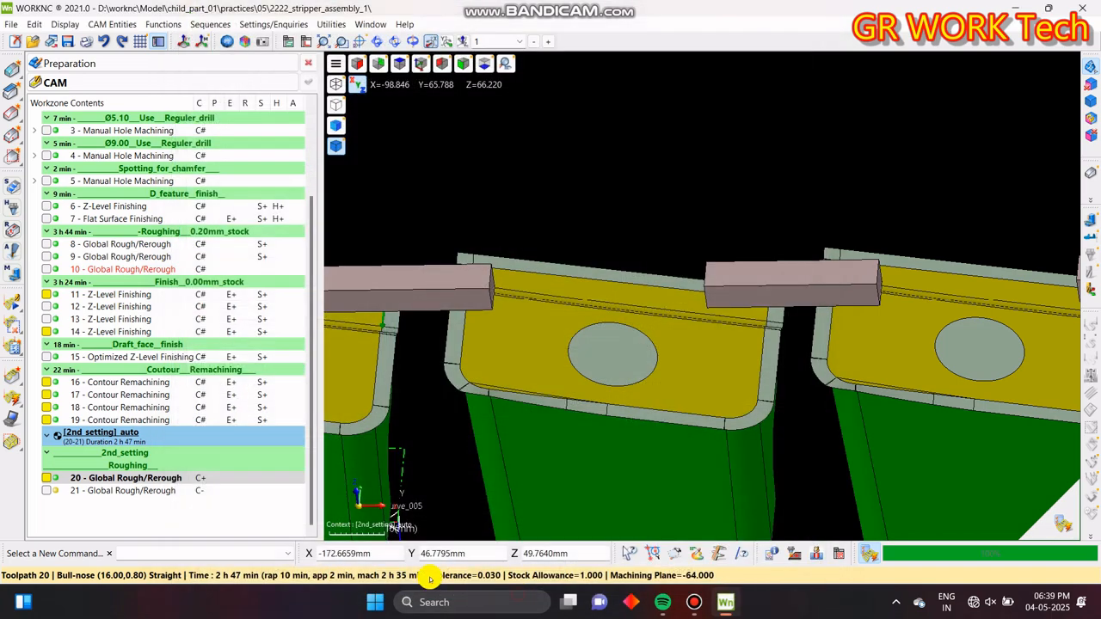
- Execute toolpath 20 with the new machining plane and display its passes above the lifters
click(171, 479)
right_click(171, 479)
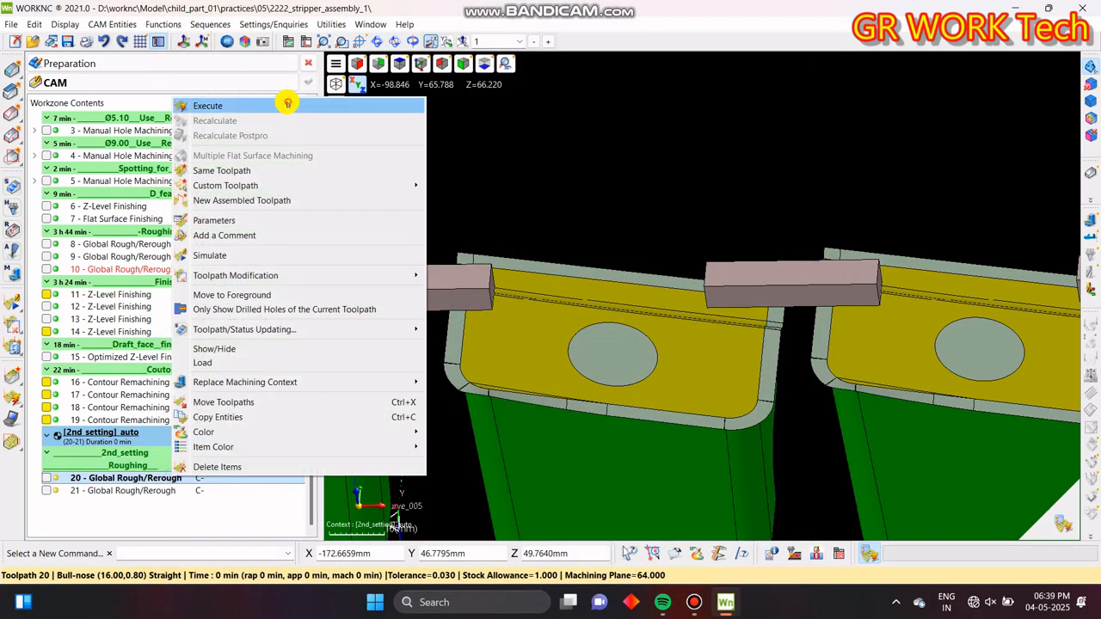
click(287, 103)
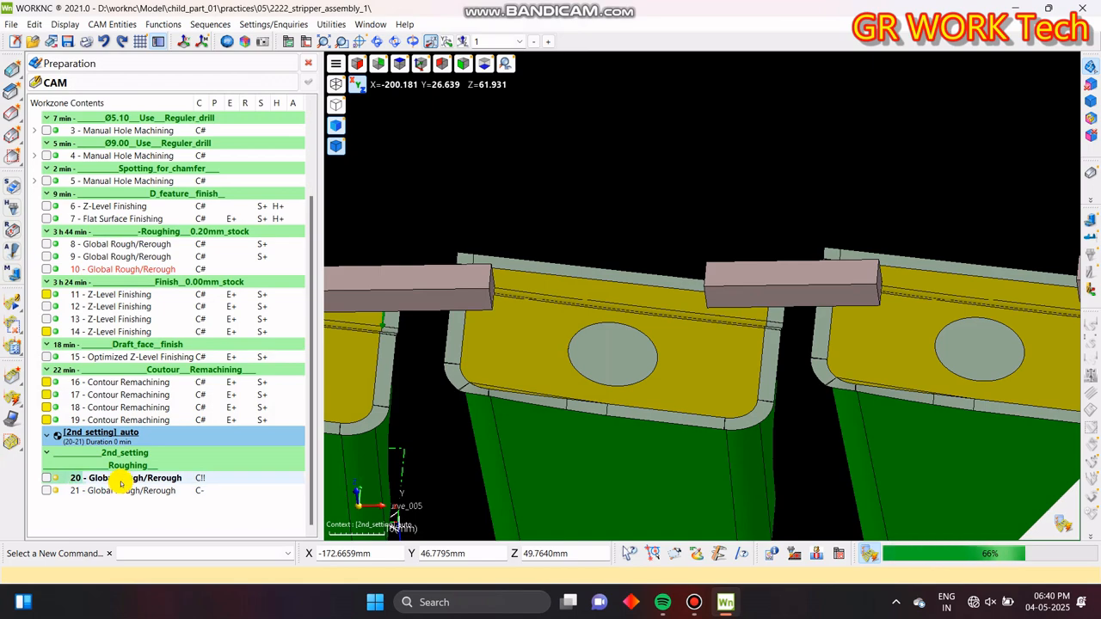
click(121, 483)
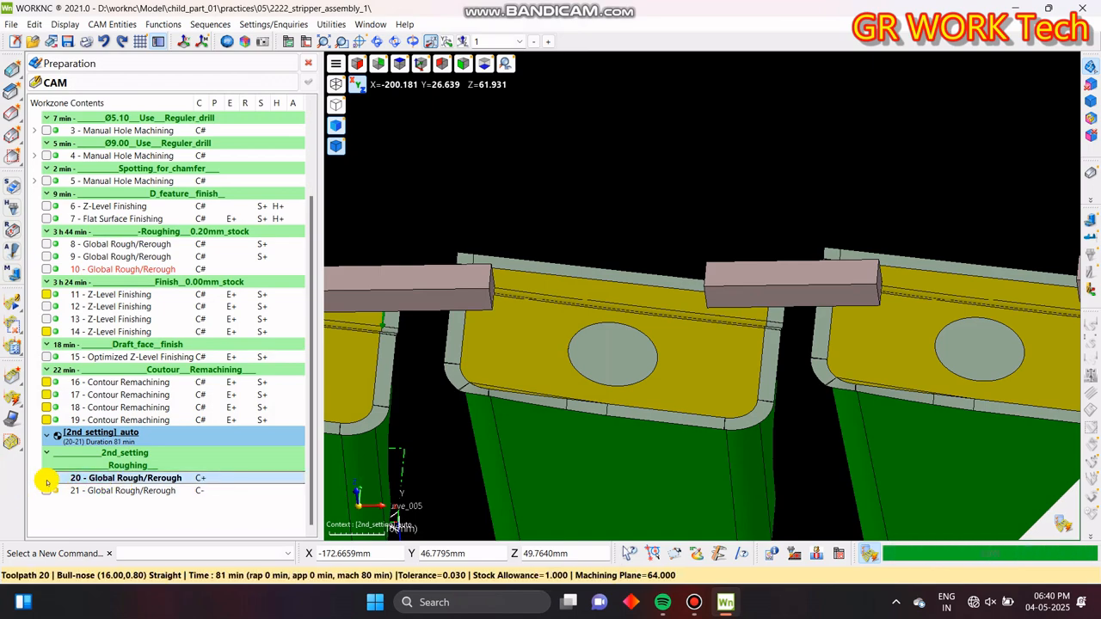
click(48, 480)
middle_drag(786, 403, 745, 344)
scroll(746, 386, down, 3)
scroll(322, 380, up, 1)
scroll(322, 380, up, 10)
- Show the Stock State of the 3D stock model and compare it closely with toolpath 20's passes
double_click(74, 119)
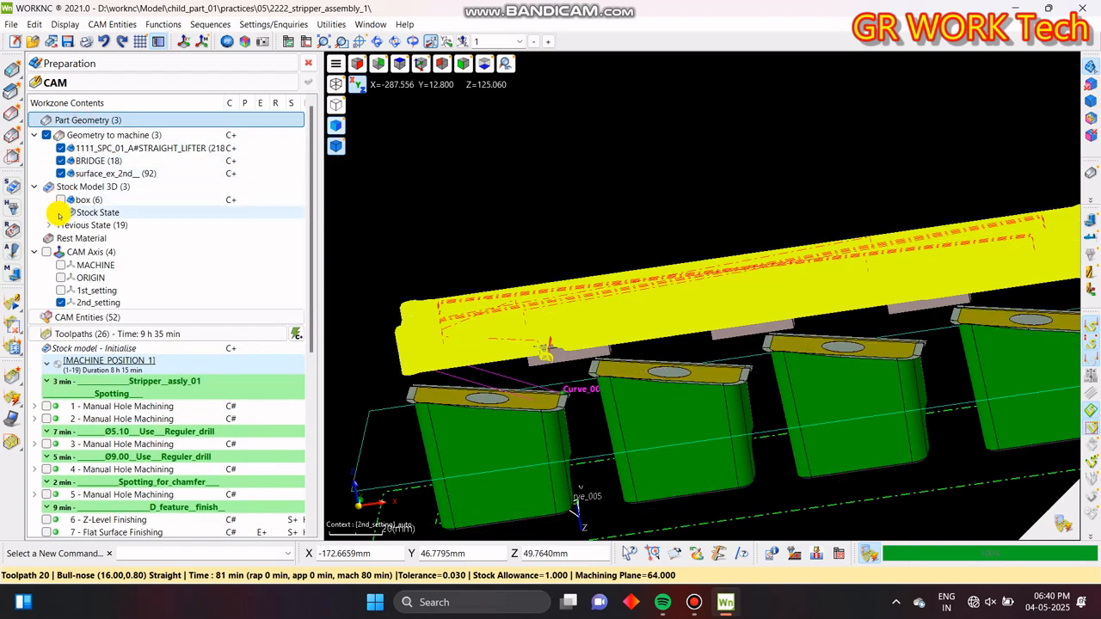
click(60, 212)
scroll(418, 253, up, 3)
middle_drag(417, 253, 653, 199)
scroll(654, 200, up, 8)
scroll(647, 199, up, 1)
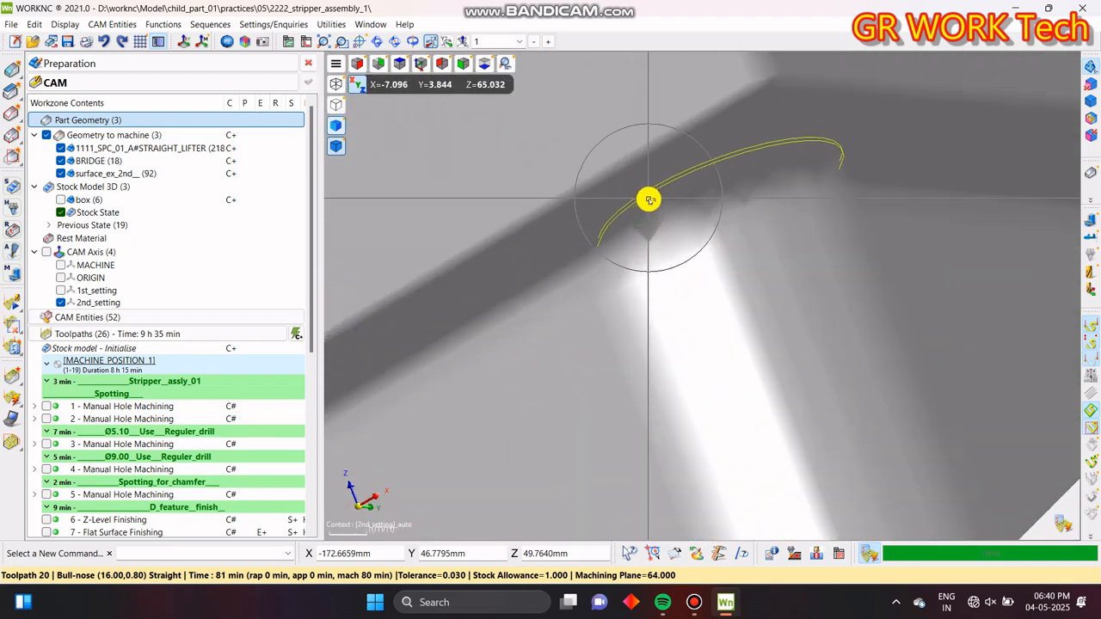
- Place the cutter at a cutting point of toolpath 20 on the stock's end corner and examine its depth from the side
click(642, 200)
scroll(664, 225, down, 3)
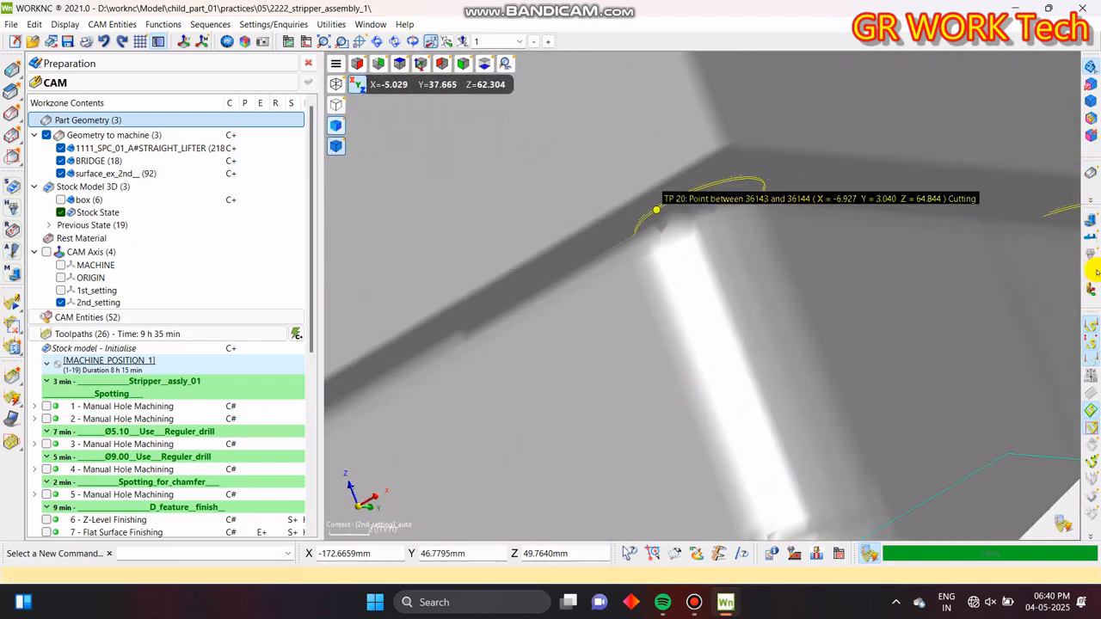
scroll(993, 267, down, 8)
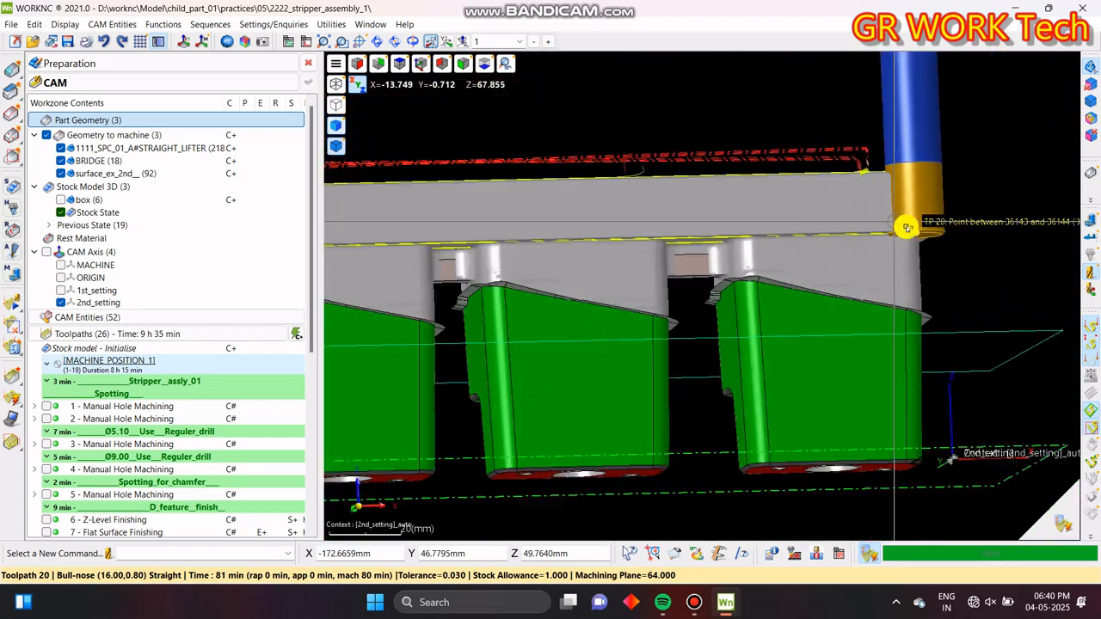
middle_drag(655, 307, 635, 301)
middle_drag(557, 258, 578, 276)
scroll(740, 258, down, 3)
middle_drag(785, 220, 800, 235)
- Collapse the Part Geometry branch and hide toolpath 20, leaving the stock displayed on the lifters
click(197, 120)
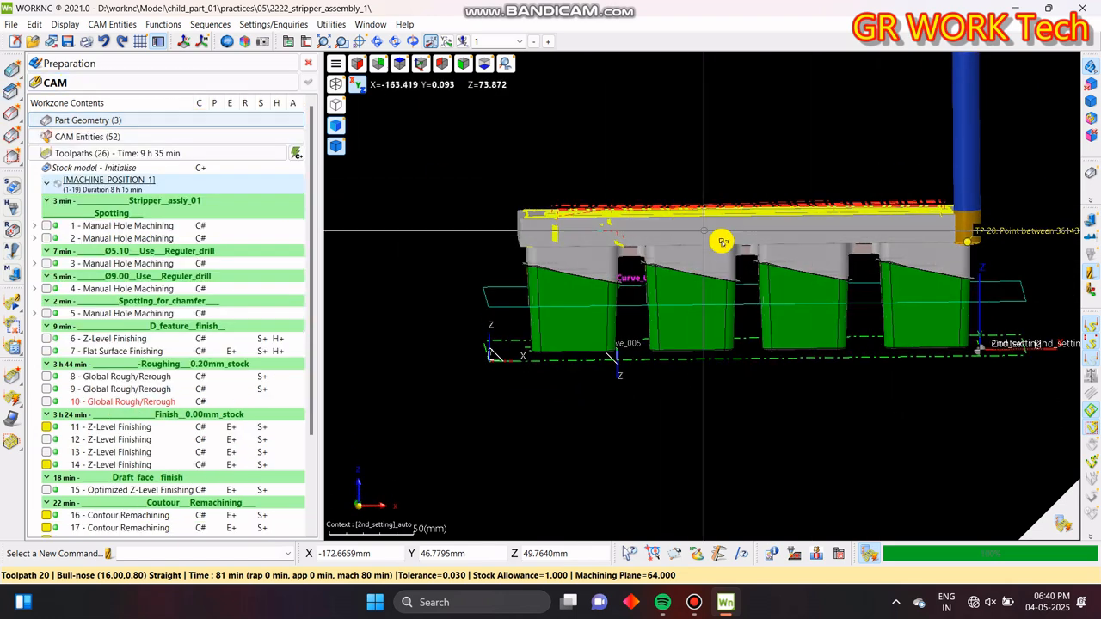
drag(311, 164, 342, 427)
middle_drag(445, 368, 481, 401)
scroll(924, 190, up, 5)
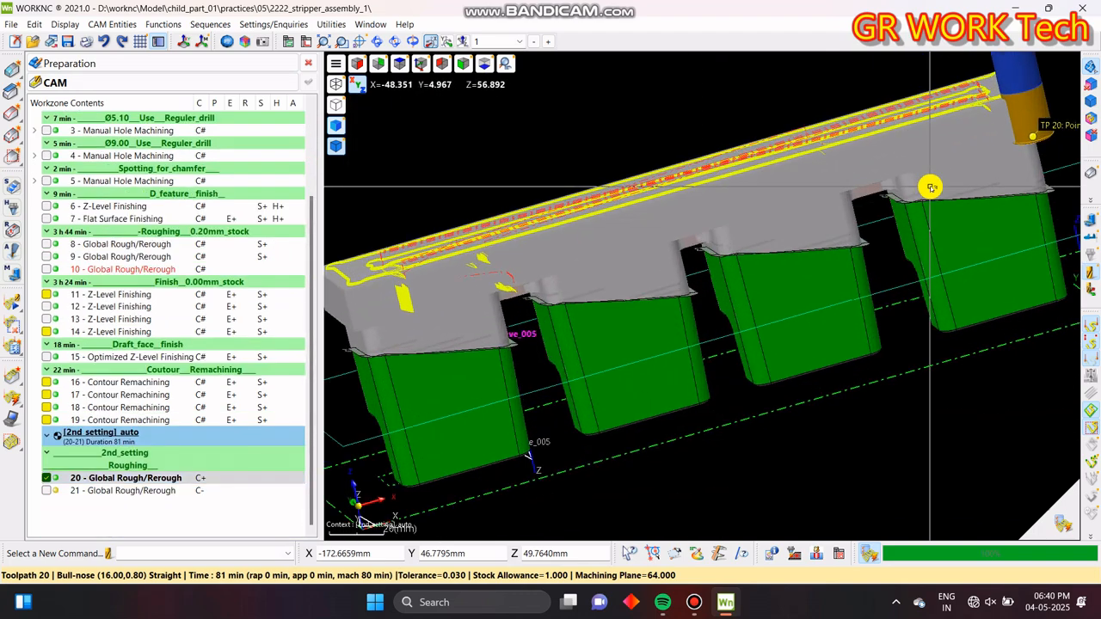
click(46, 478)
click(46, 478)
click(46, 478)
- Lock toolpath 20, execute its stock model update and inspect the updated stock over the lifters
right_click(202, 479)
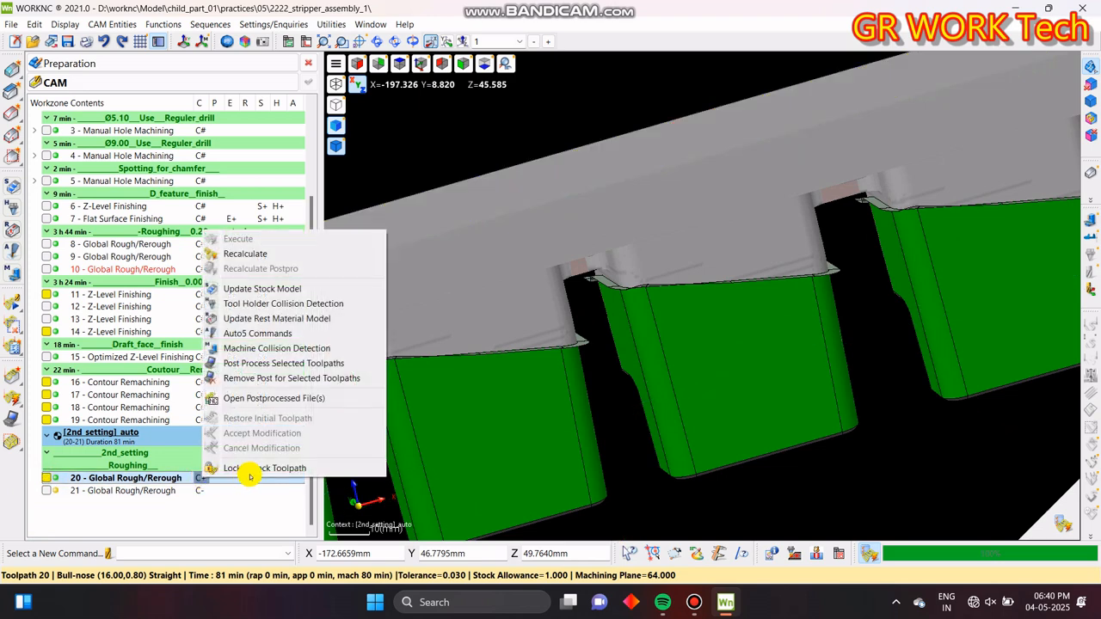
click(246, 472)
click(600, 324)
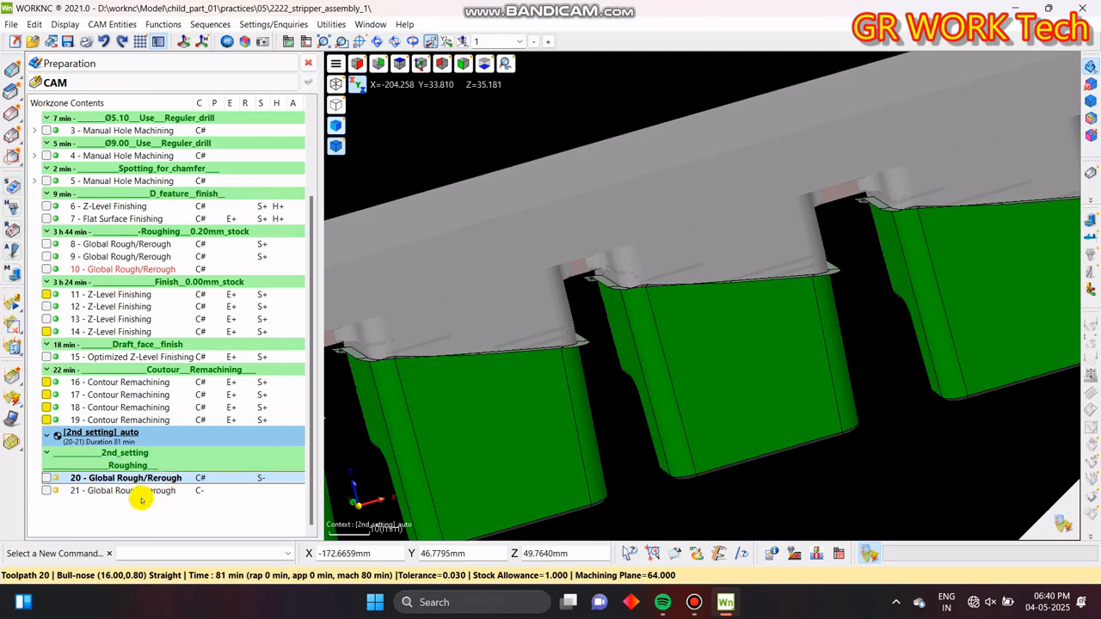
right_click(142, 486)
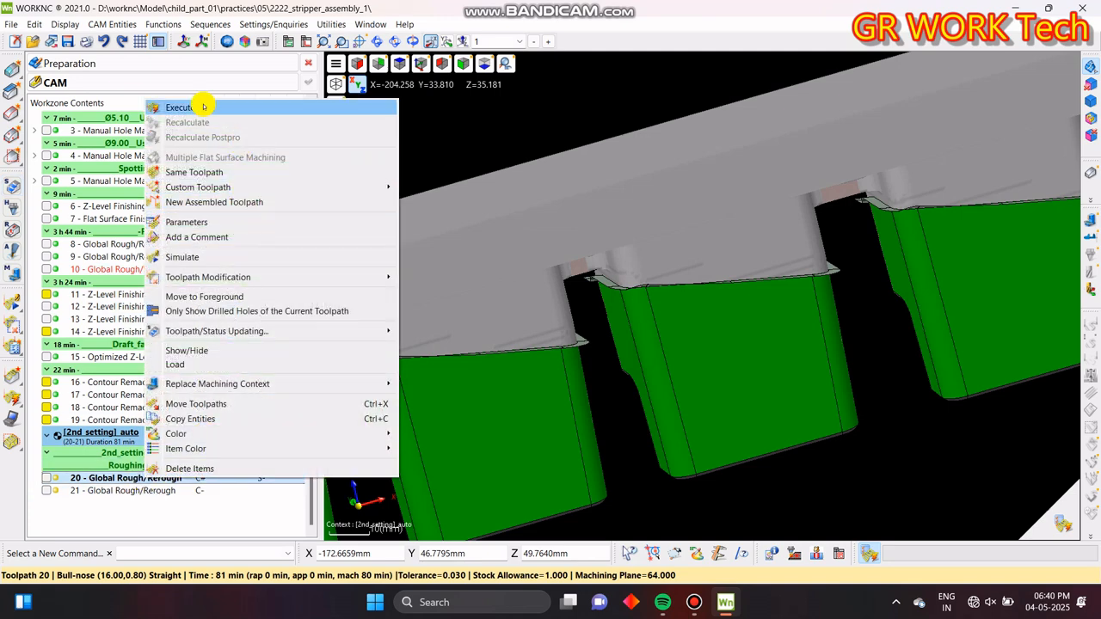
click(201, 108)
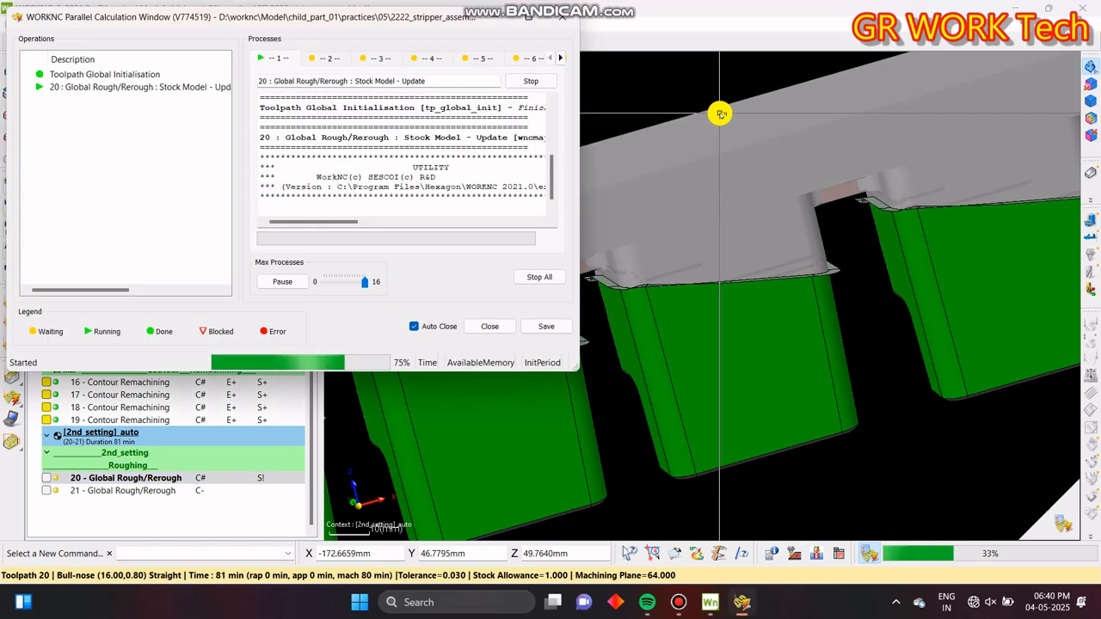
middle_drag(794, 250, 778, 275)
key(z)
scroll(803, 345, up, 2)
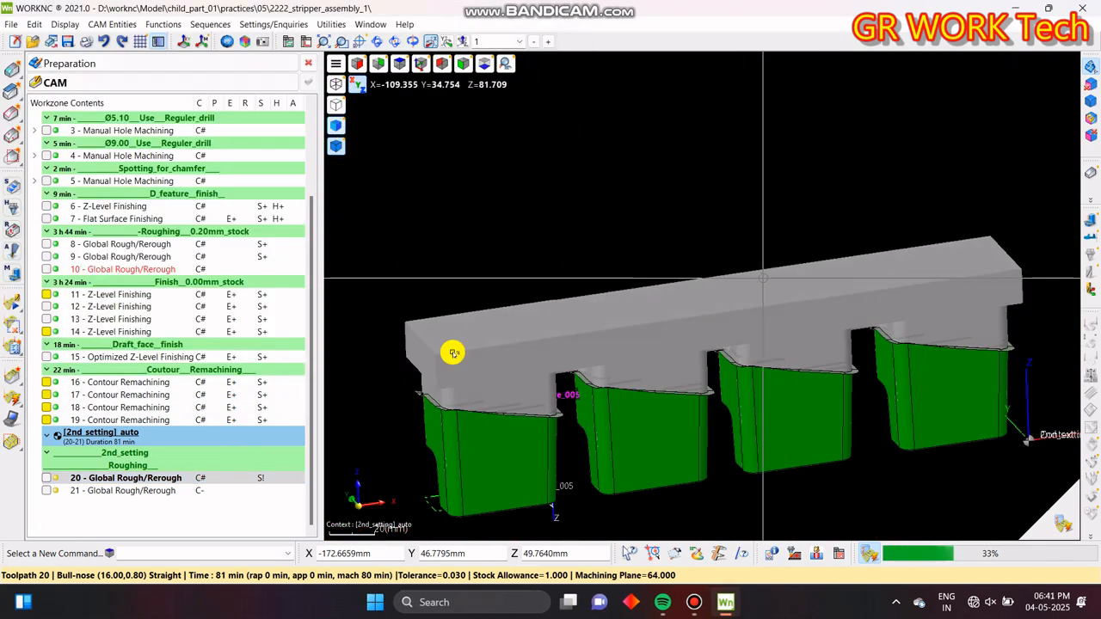
middle_drag(739, 317, 607, 393)
middle_drag(782, 393, 823, 386)
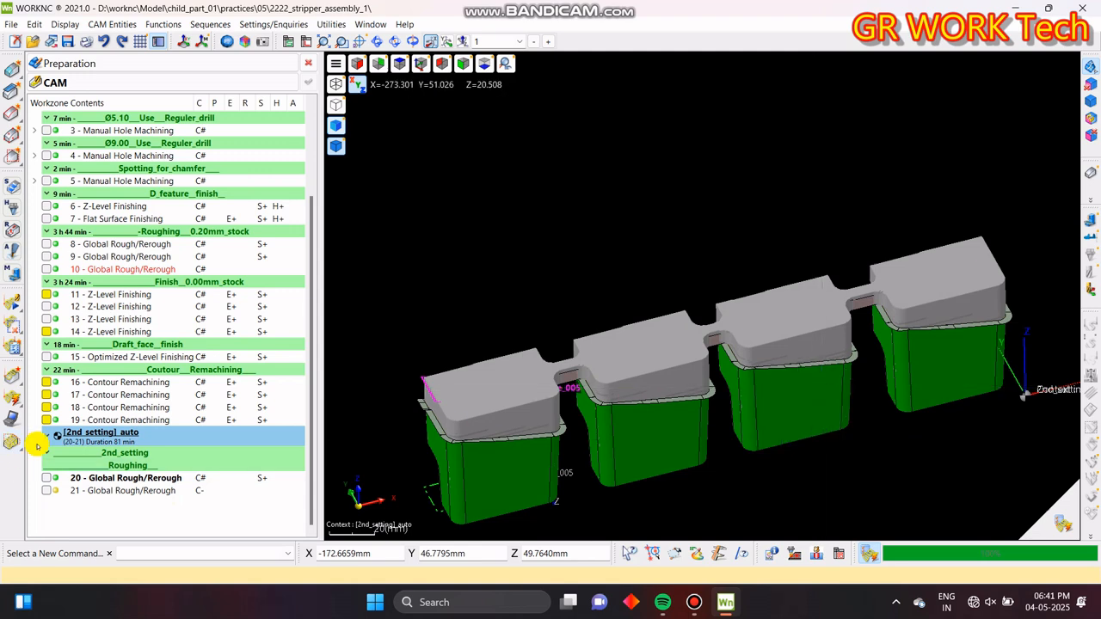
- Execute the calculation of toolpath 21, the second Global Rough/Rerough, and check on its progress
click(110, 490)
right_click(110, 490)
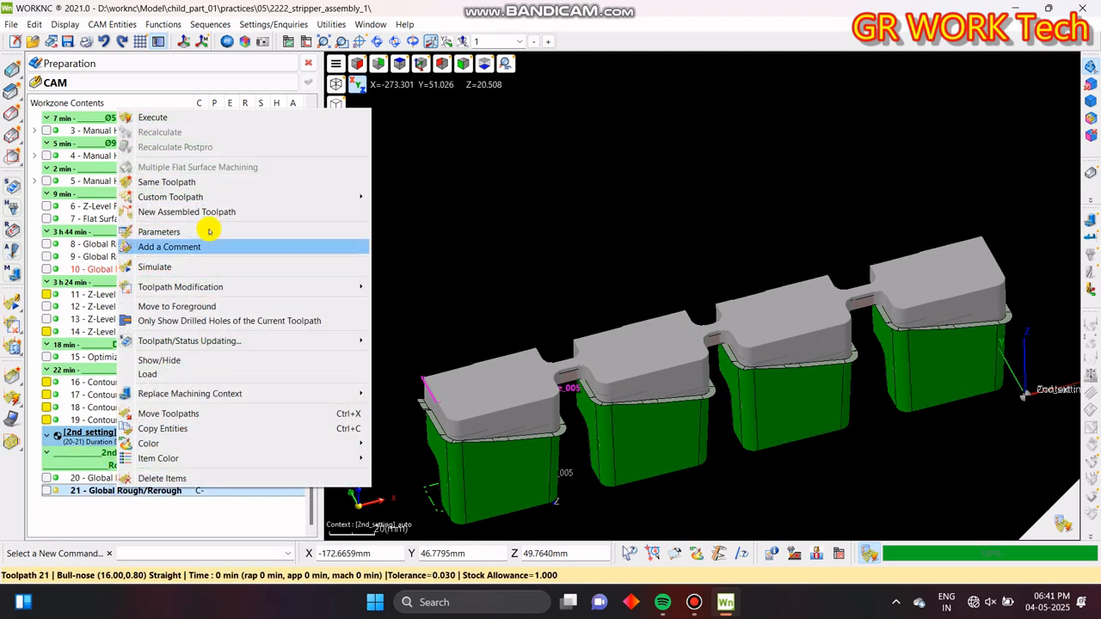
click(150, 117)
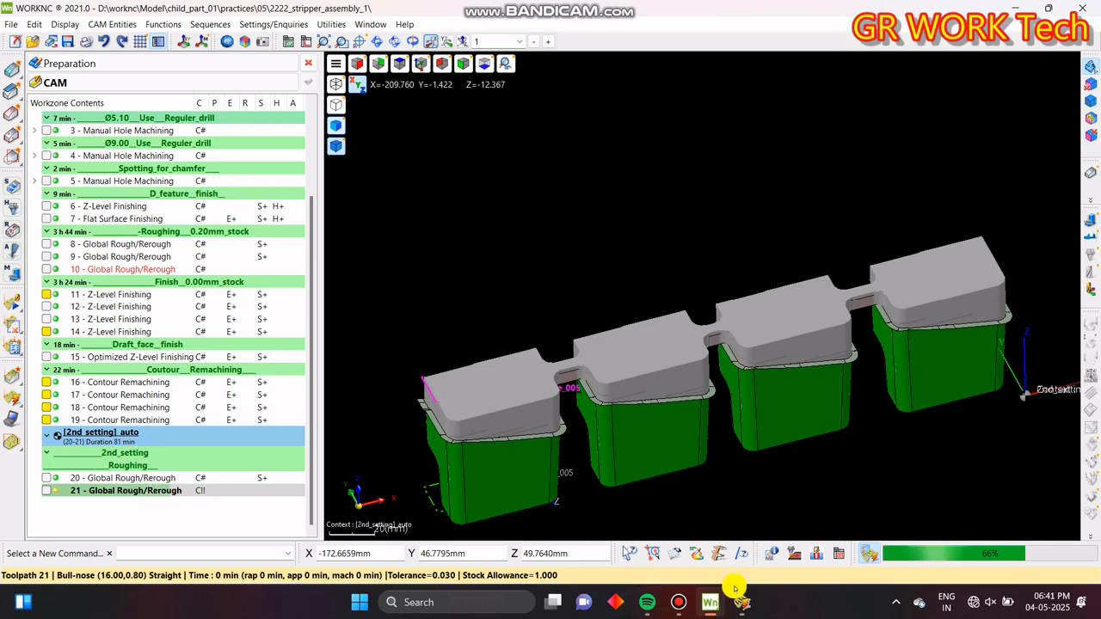
click(746, 606)
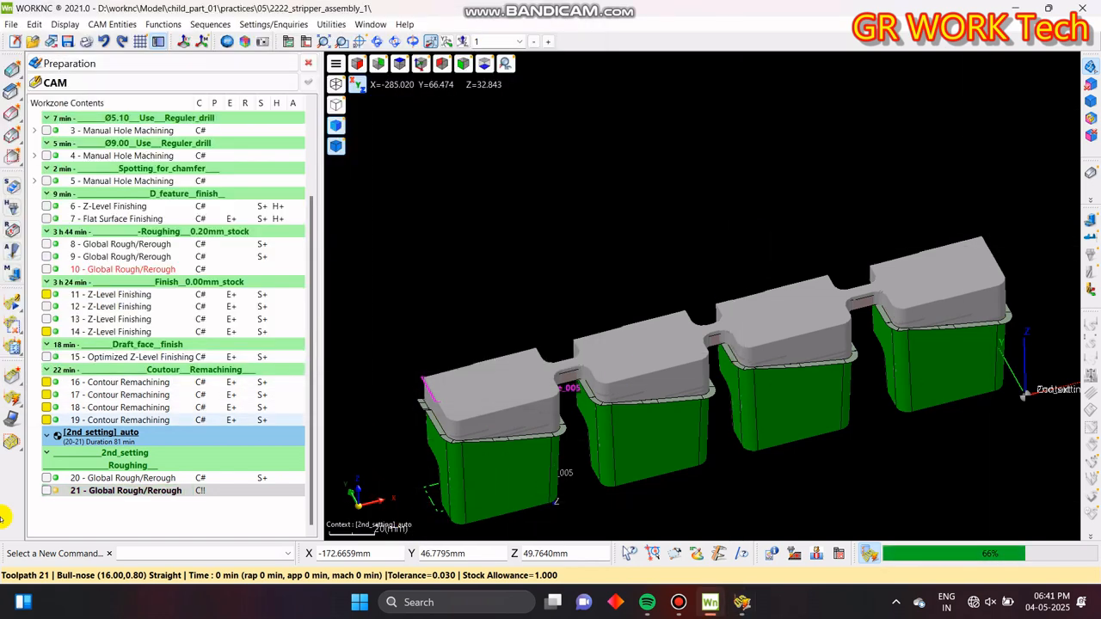
scroll(215, 348, up, 4)
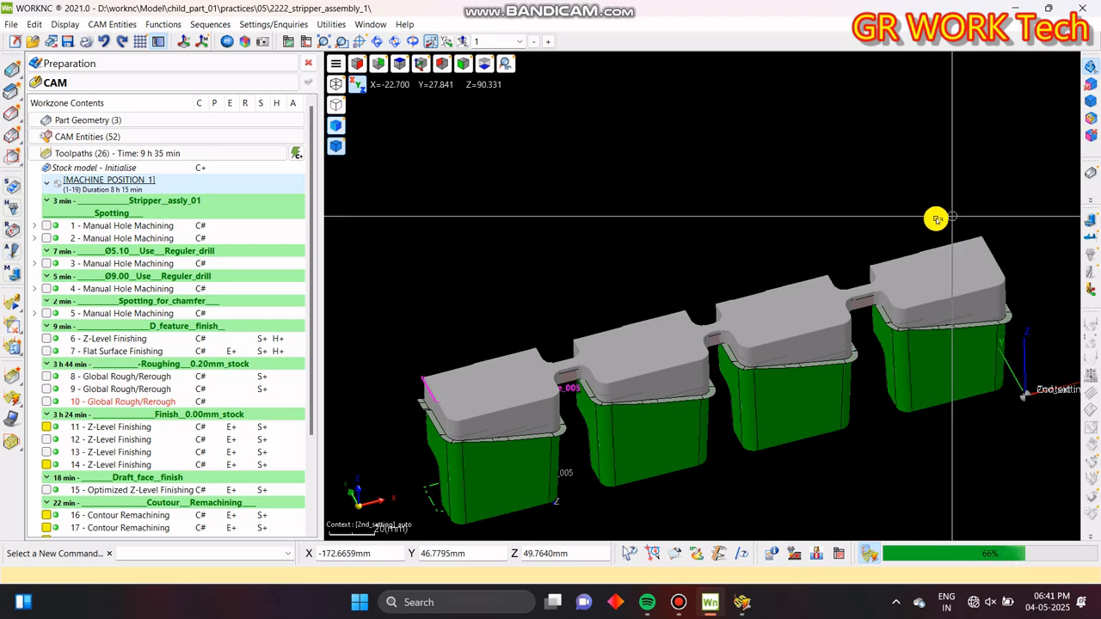
drag(312, 188, 316, 281)
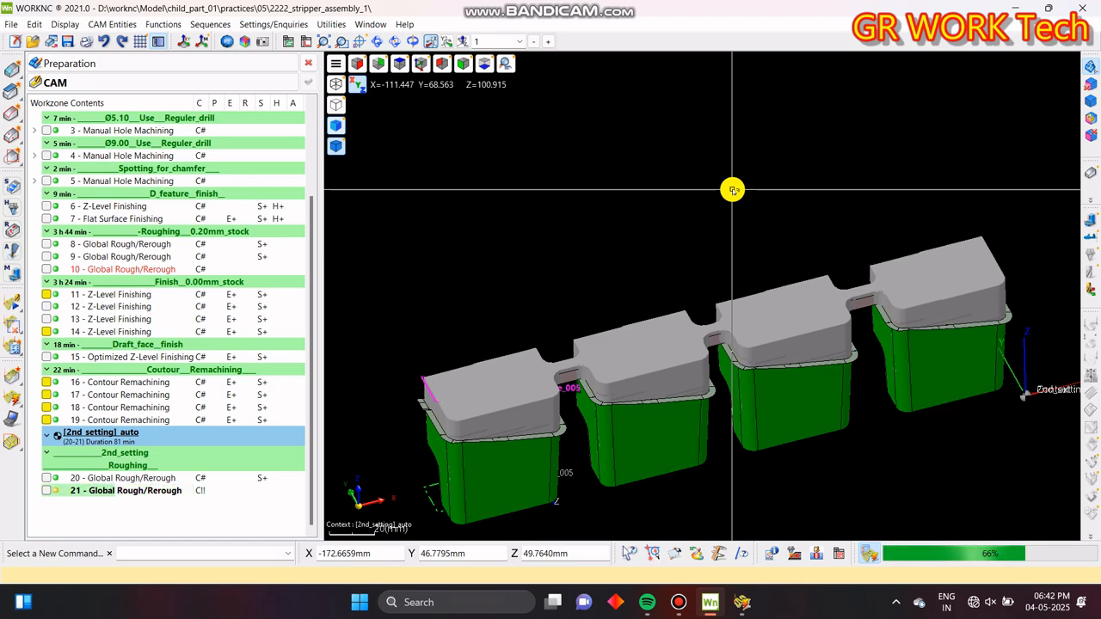
- Display toolpath 20 briefly over the updated stock and hide it again while toolpath 21 calculates
right_drag(674, 419, 676, 320)
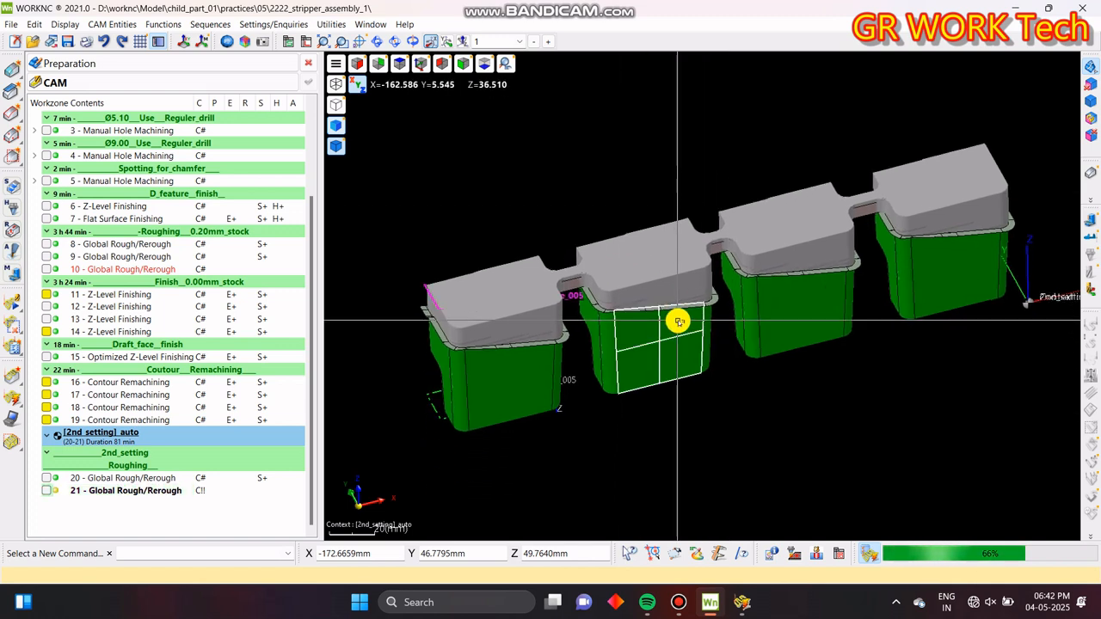
click(47, 479)
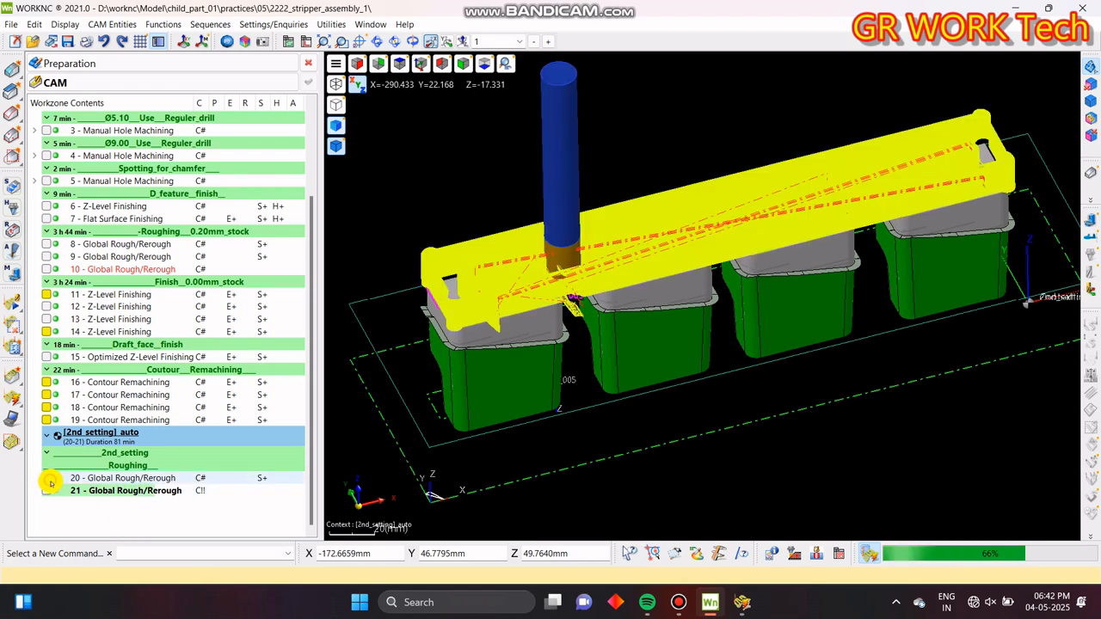
click(51, 483)
middle_drag(723, 336, 720, 388)
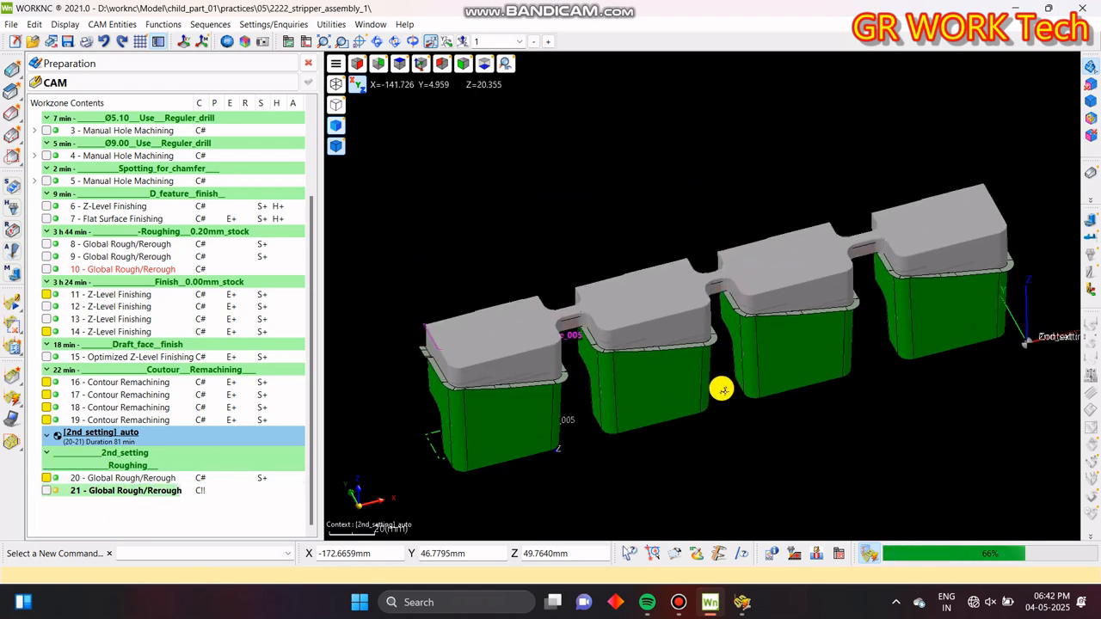
click(115, 479)
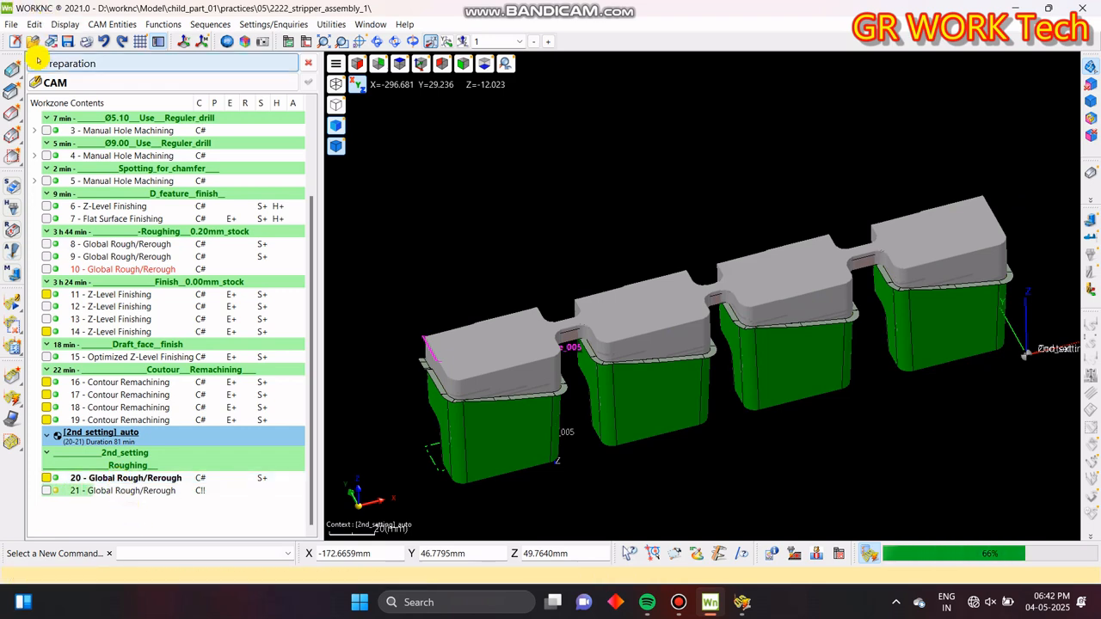
click(120, 525)
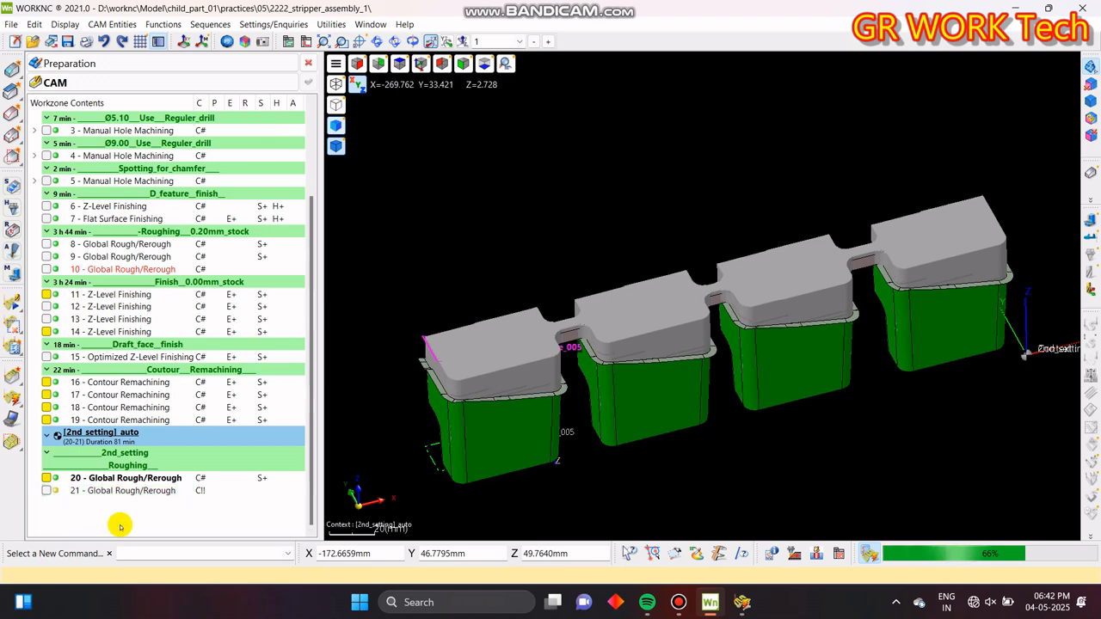
- Check toolpath 21's progress in the parallel calculation window, look through the processes up to 16, and minimise the window
click(738, 602)
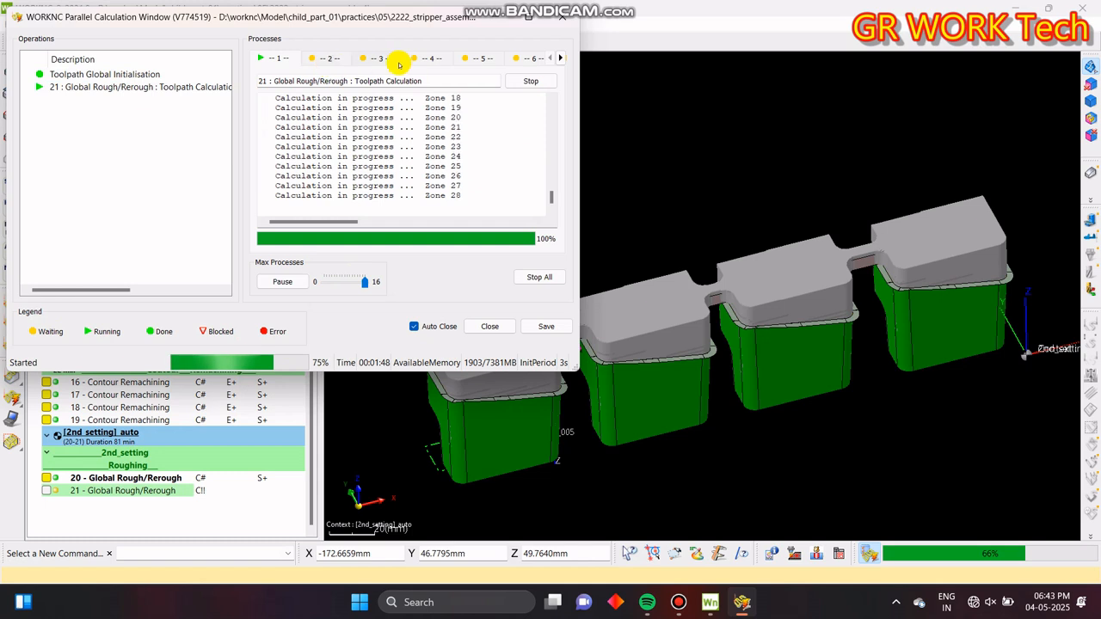
click(563, 59)
click(563, 60)
click(562, 60)
click(562, 60)
click(563, 62)
click(563, 63)
click(563, 64)
click(562, 63)
click(562, 60)
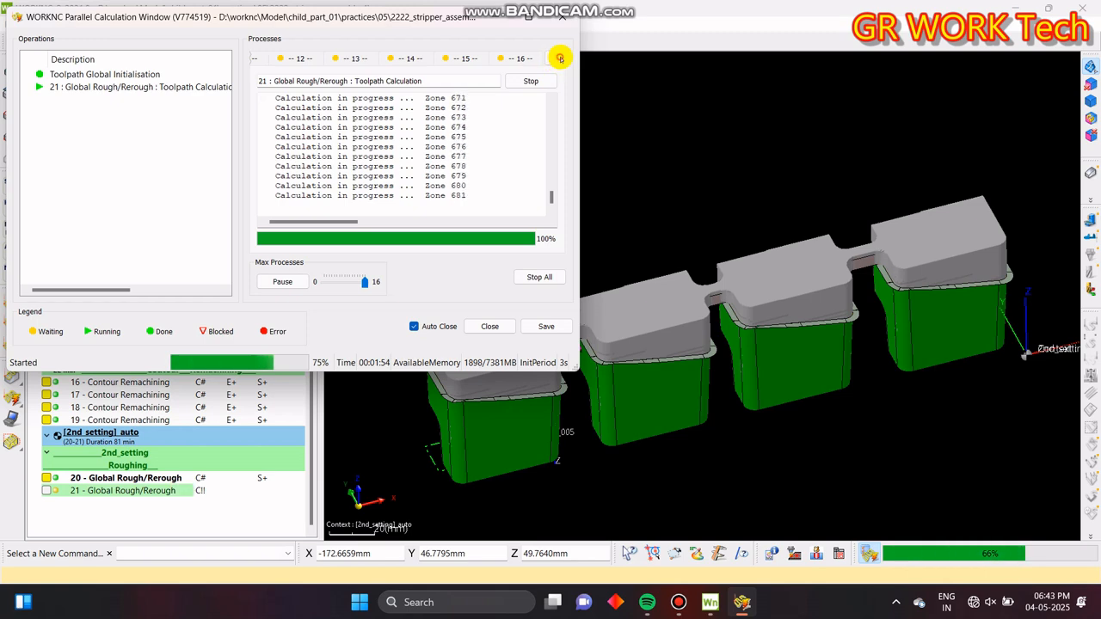
click(496, 18)
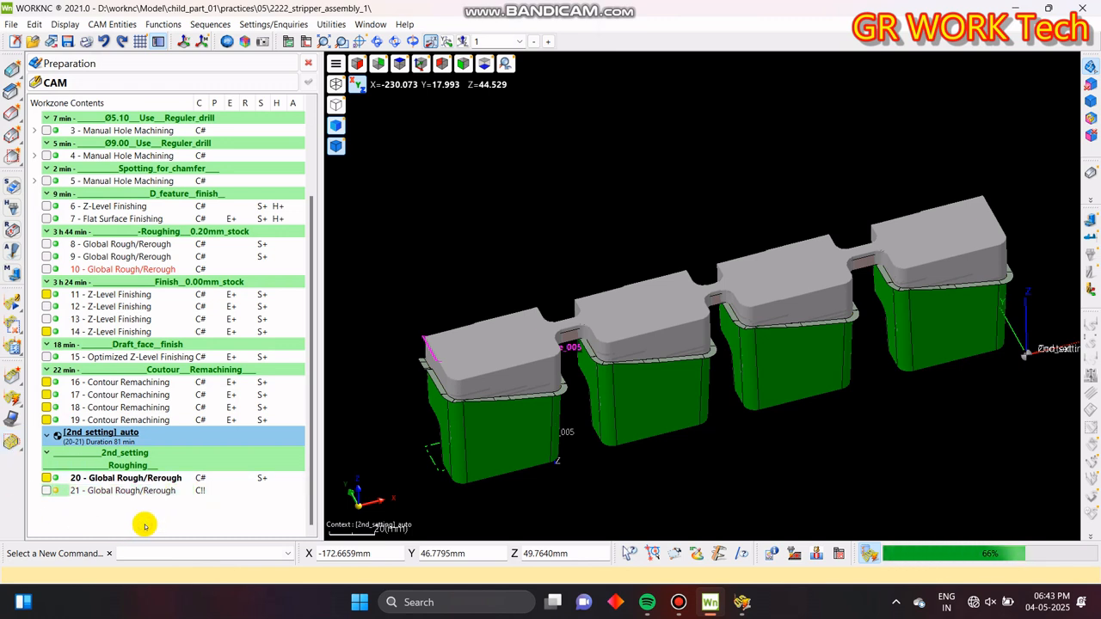
- Check on toolpath 21's calculation, display the calculated toolpath and inspect its passes over the lifters up close
click(741, 602)
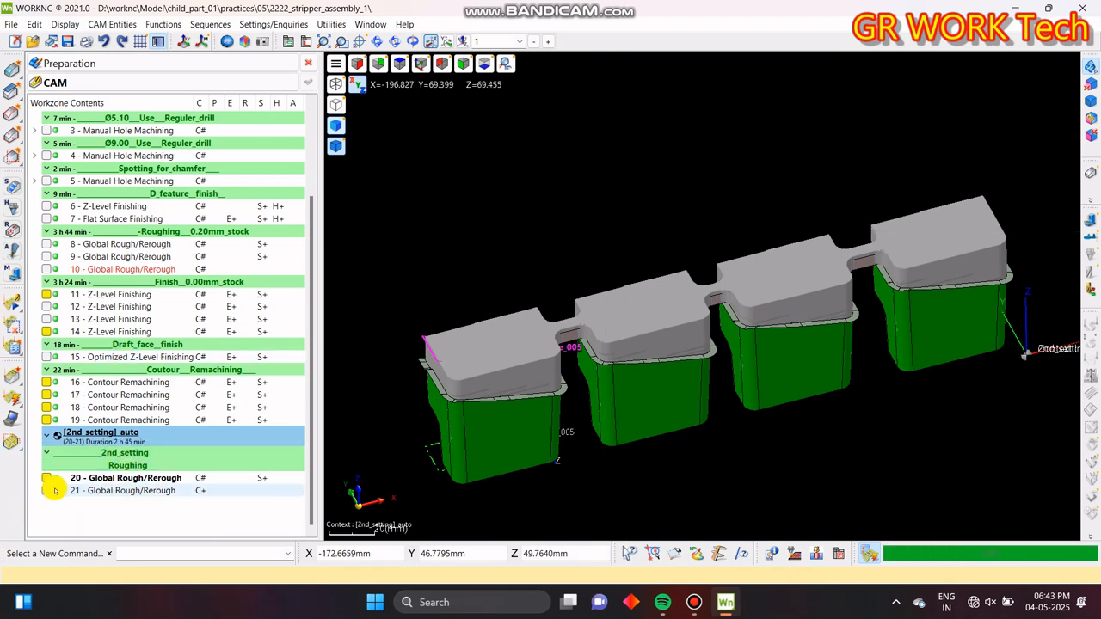
middle_drag(867, 369, 757, 322)
scroll(730, 362, up, 3)
middle_drag(588, 353, 784, 331)
scroll(783, 331, up, 2)
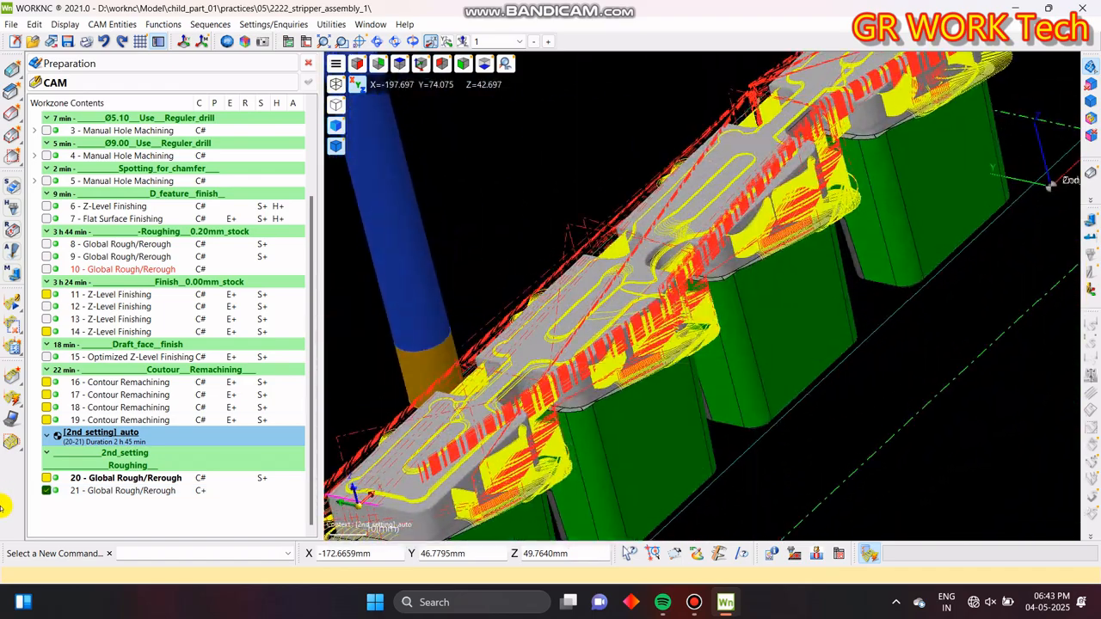
- Compare toolpaths 20 and 21 by displaying each one alone over the lifters, ending with toolpath 21
click(48, 492)
click(47, 478)
middle_drag(884, 344, 580, 354)
middle_drag(586, 243, 622, 289)
click(47, 478)
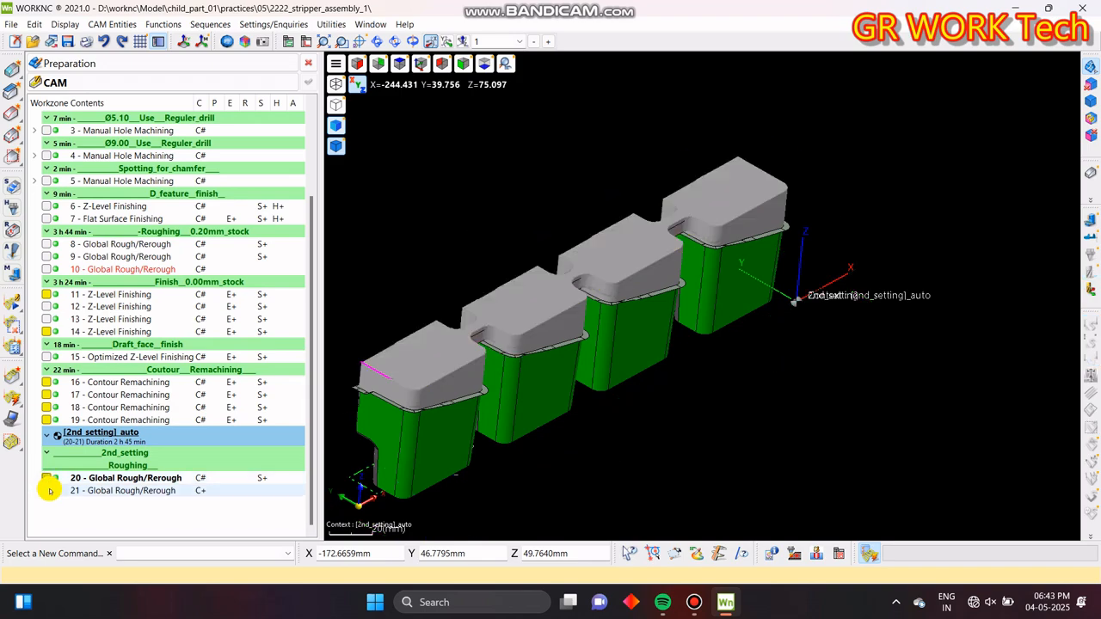
click(46, 490)
scroll(533, 358, up, 6)
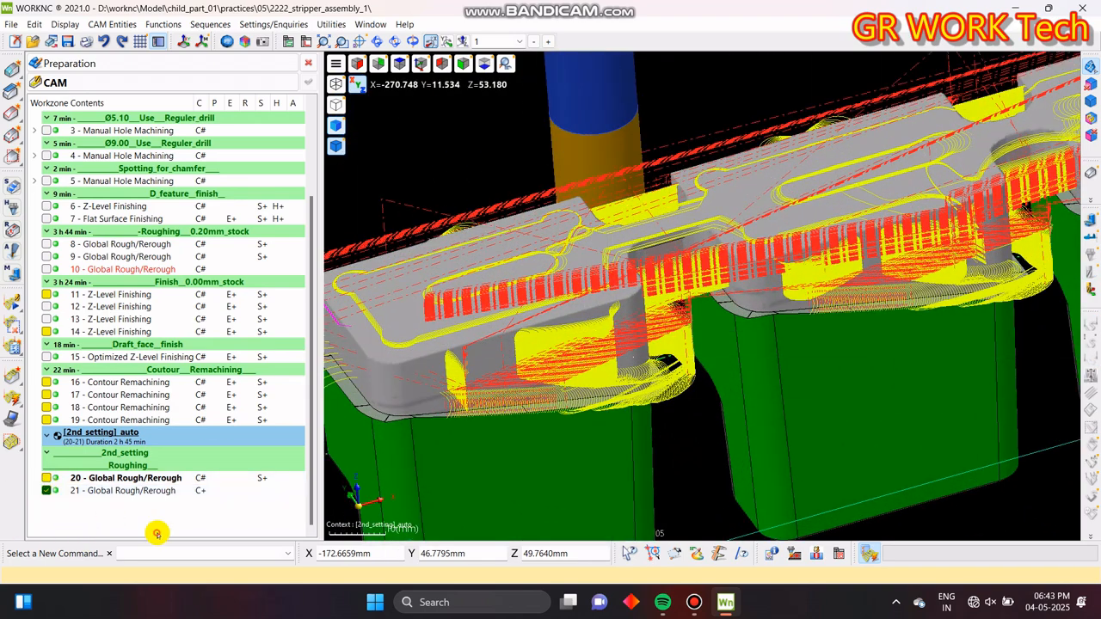
- Lock toolpath 21 against recalculation
click(199, 490)
right_click(201, 489)
click(260, 485)
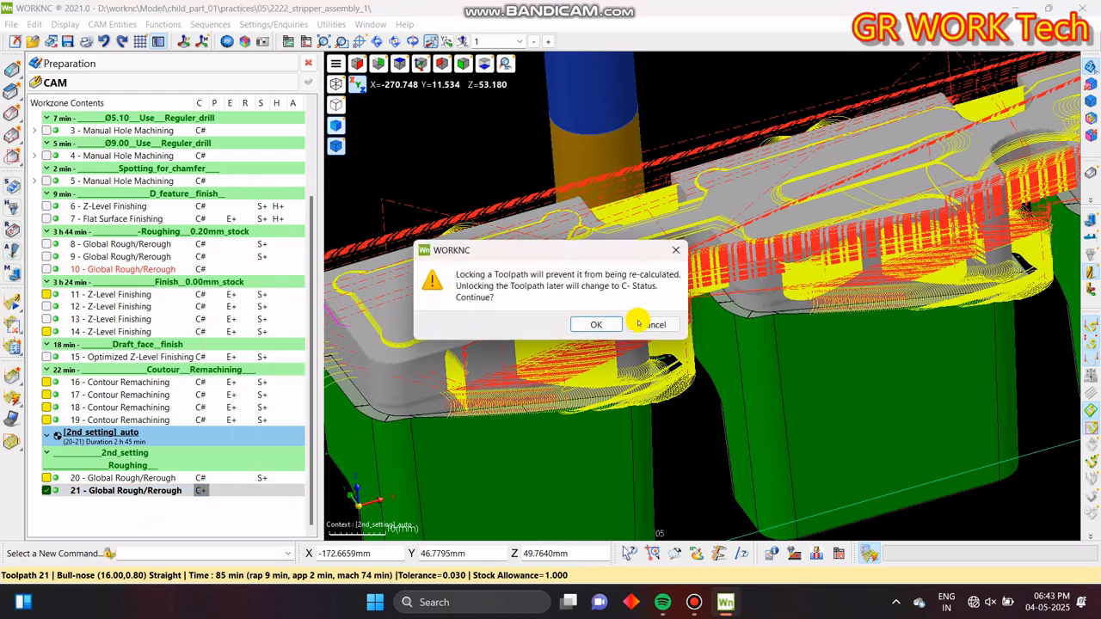
click(585, 325)
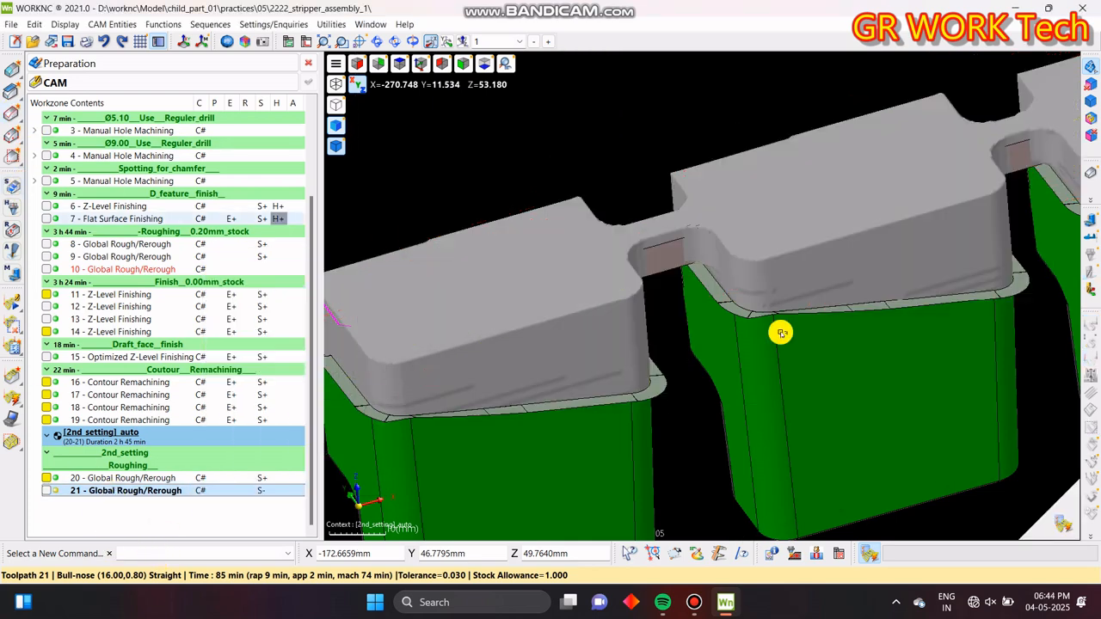
- Execute the stock model update for toolpath 21 and put the parallel calculation window out of the way
click(1063, 523)
click(460, 500)
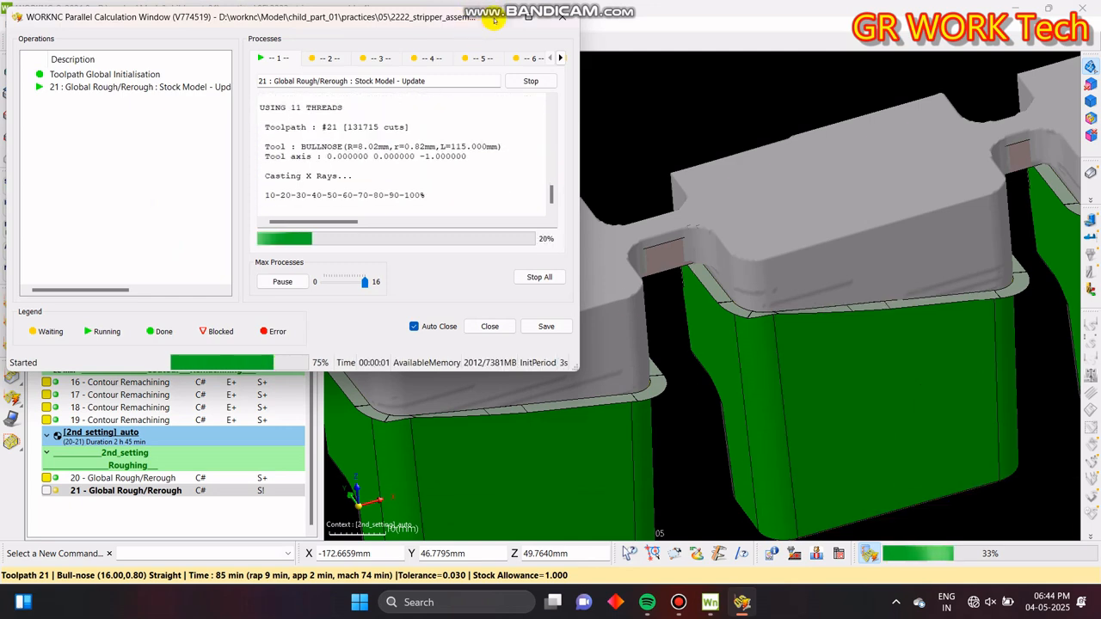
click(493, 19)
middle_drag(695, 273, 665, 300)
scroll(722, 316, down, 3)
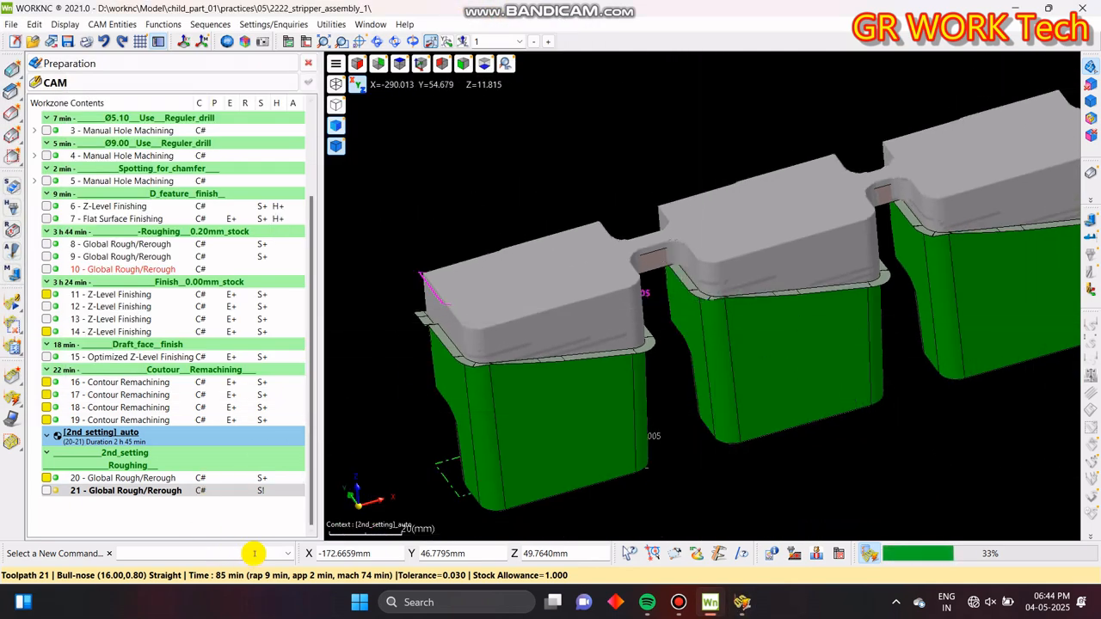
- Examine toolpath 21's updated stock over the four lifters and their connecting bridges, from above and at an angle
middle_drag(1026, 220, 815, 275)
scroll(815, 276, down, 1)
scroll(815, 275, down, 5)
scroll(710, 300, up, 1)
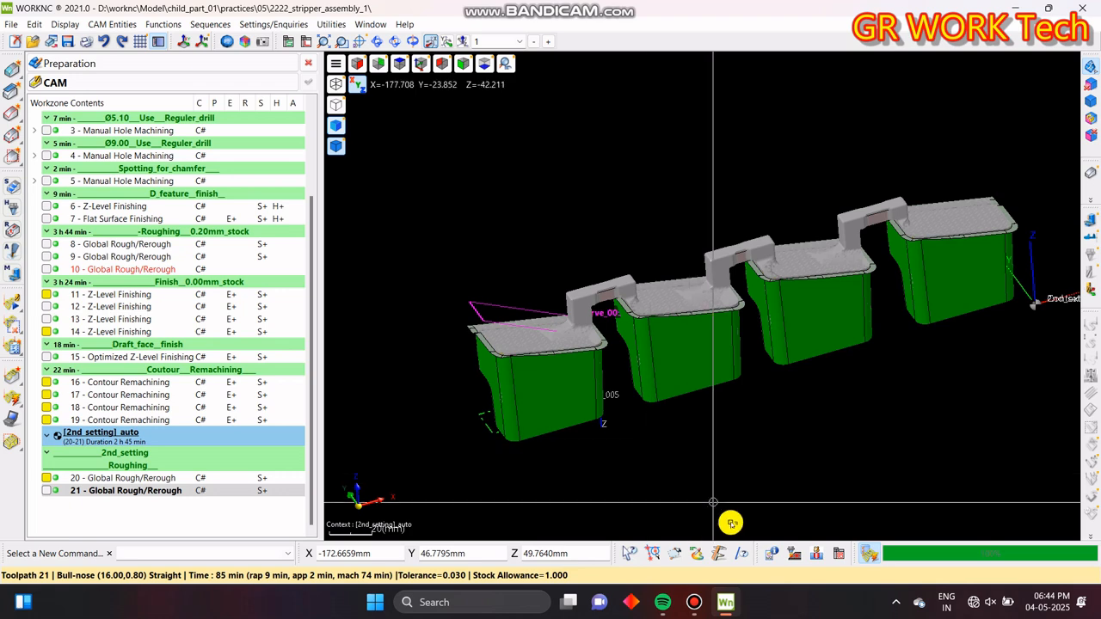
middle_drag(800, 450, 764, 449)
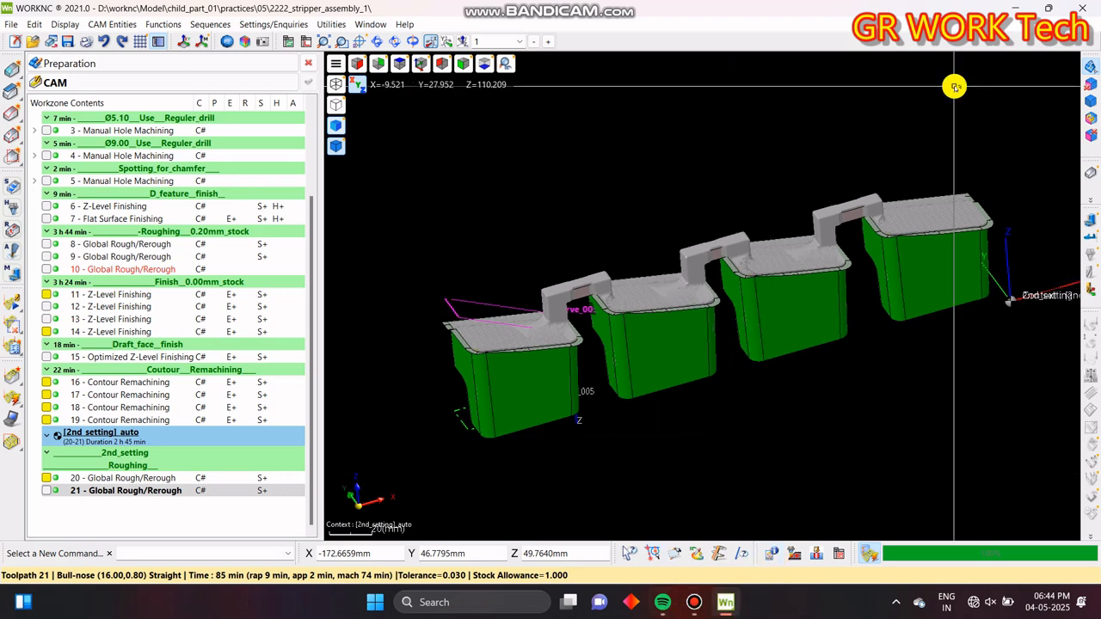
key(z)
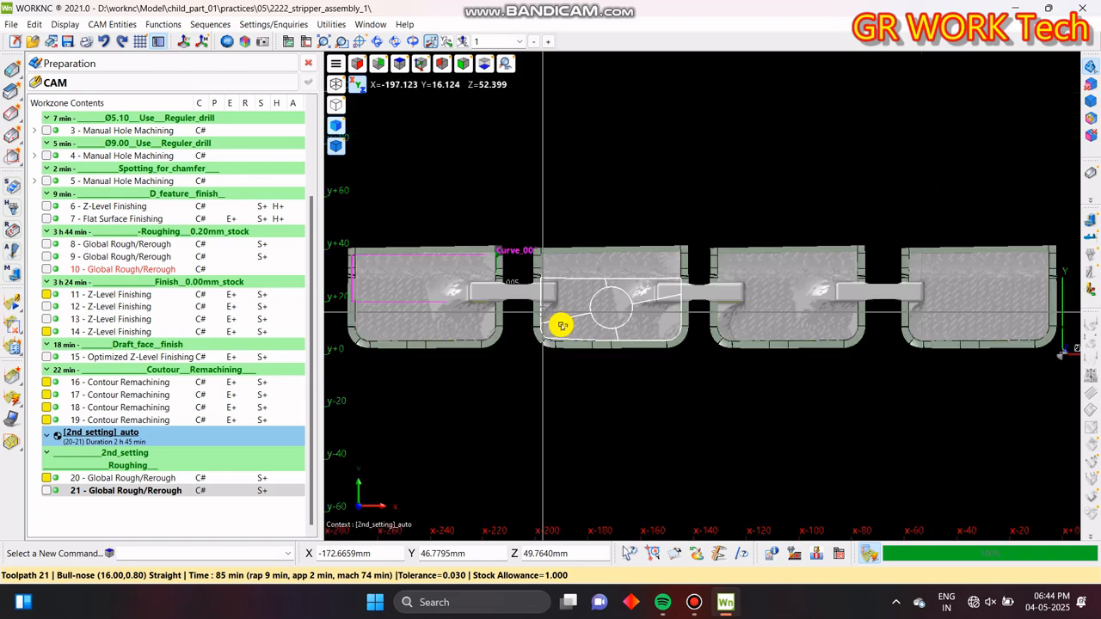
drag(702, 295, 757, 305)
middle_drag(758, 306, 559, 340)
scroll(548, 344, up, 5)
middle_drag(794, 351, 756, 344)
scroll(718, 337, down, 3)
key(z)
key(z)
- Add the comment "Semi_finish__0.50mm_-Stock" below toolpath 21 in the workzone contents, with leading underscores
right_click(153, 516)
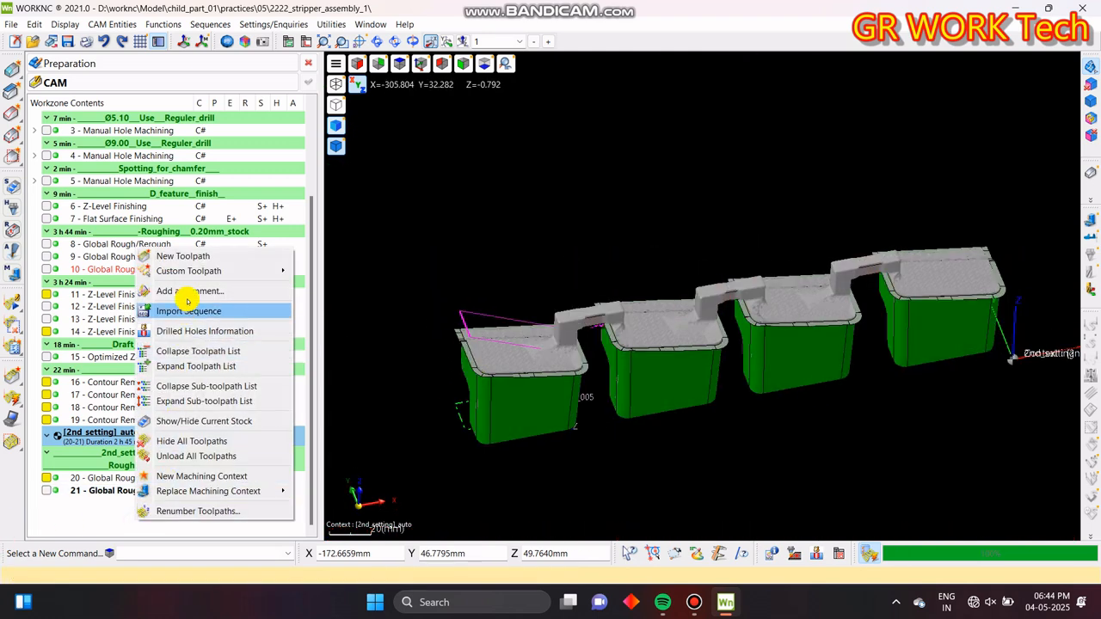
click(215, 292)
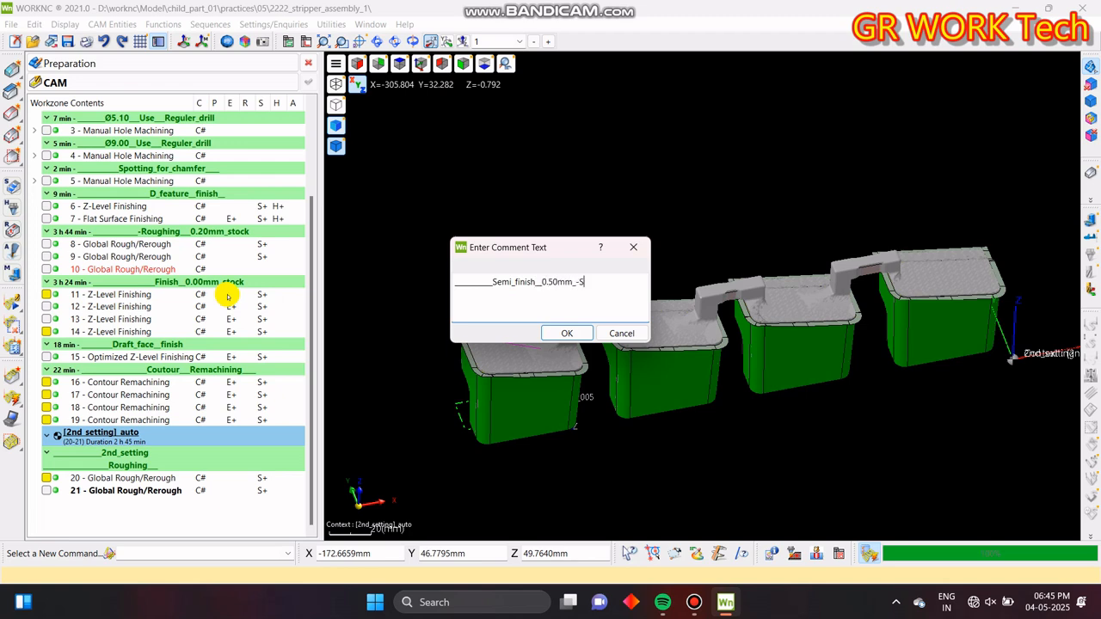
key(Return)
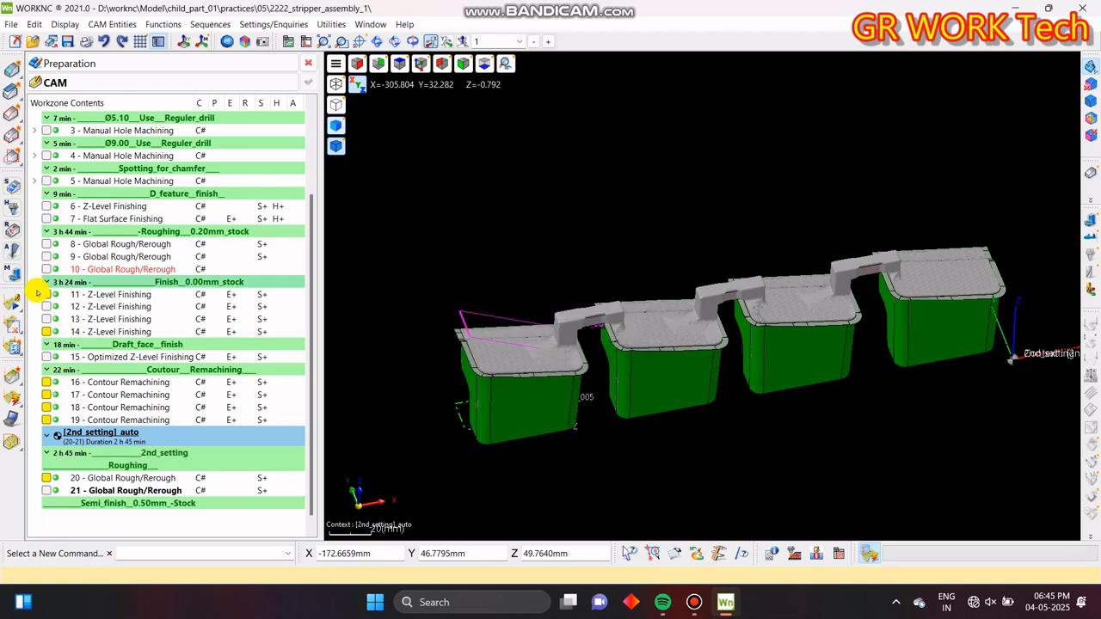
- Create toolpath 22 as a Global Rough/Rerough based on toolpath 21's parameters
scroll(185, 481, down, 1)
click(137, 478)
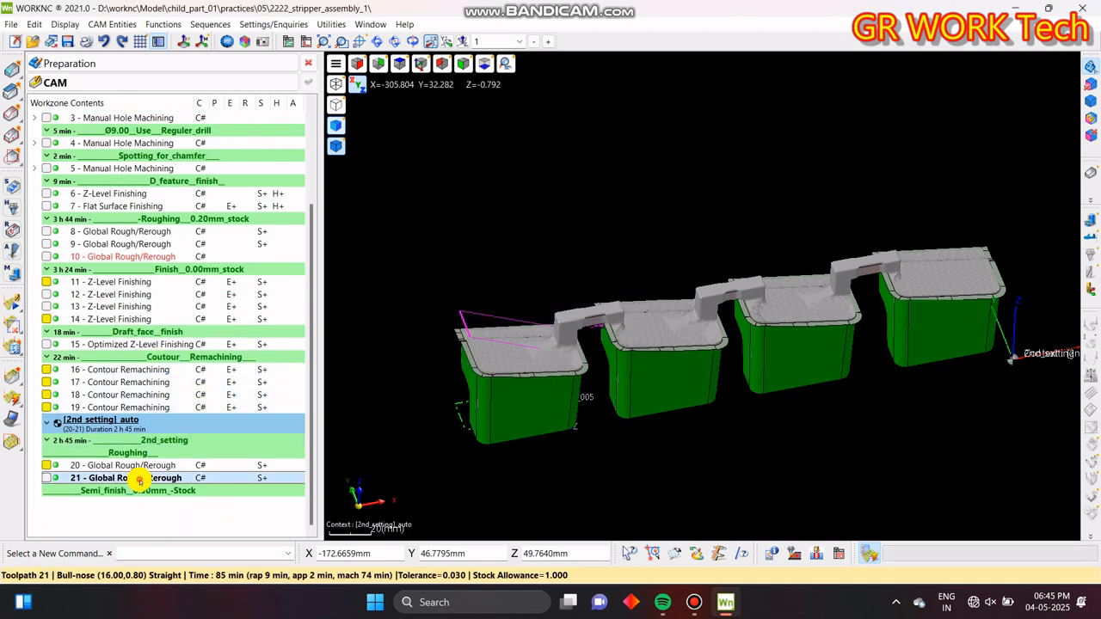
right_click(137, 478)
click(231, 174)
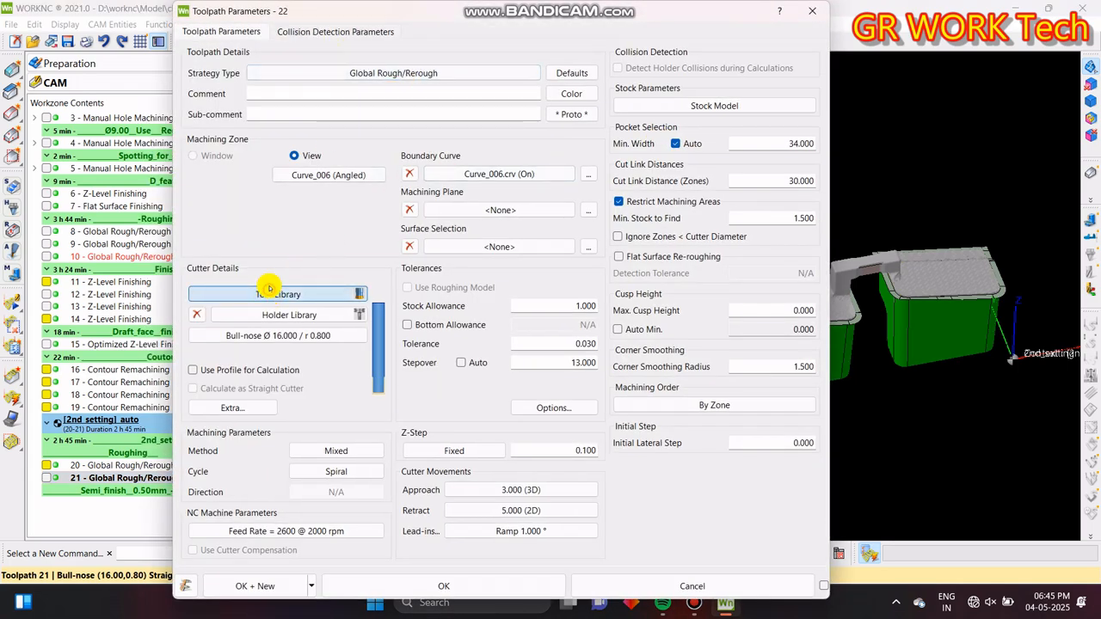
- Give toolpath 22 the 8R1_40 P20 bull-nose cutter, stock allowance 0.5, Z-step 0.08 and no machining area restriction
click(269, 295)
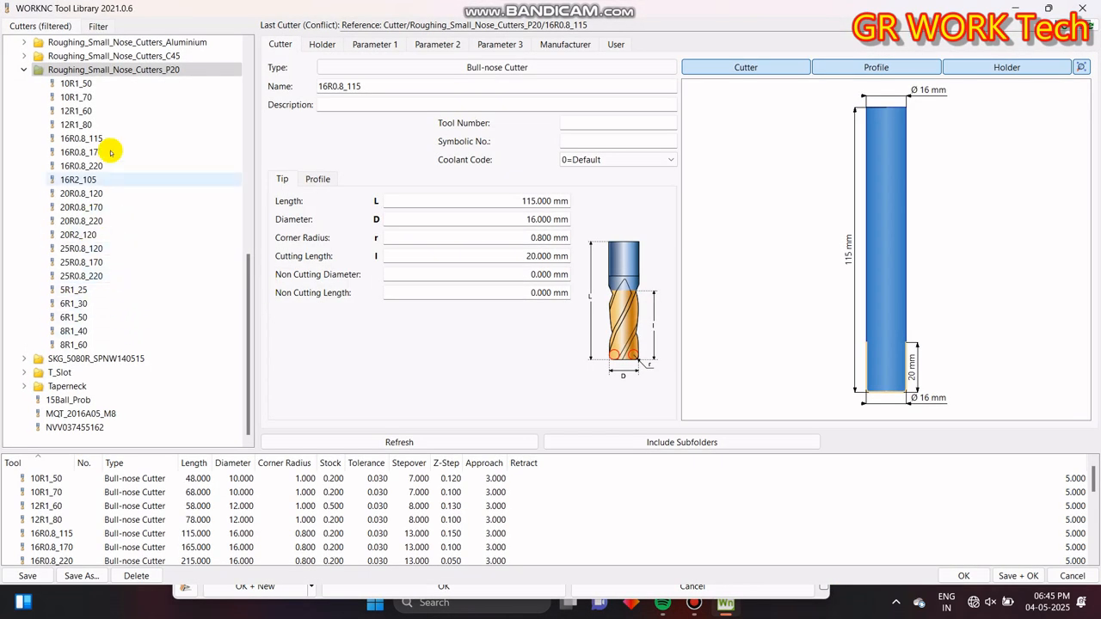
click(69, 331)
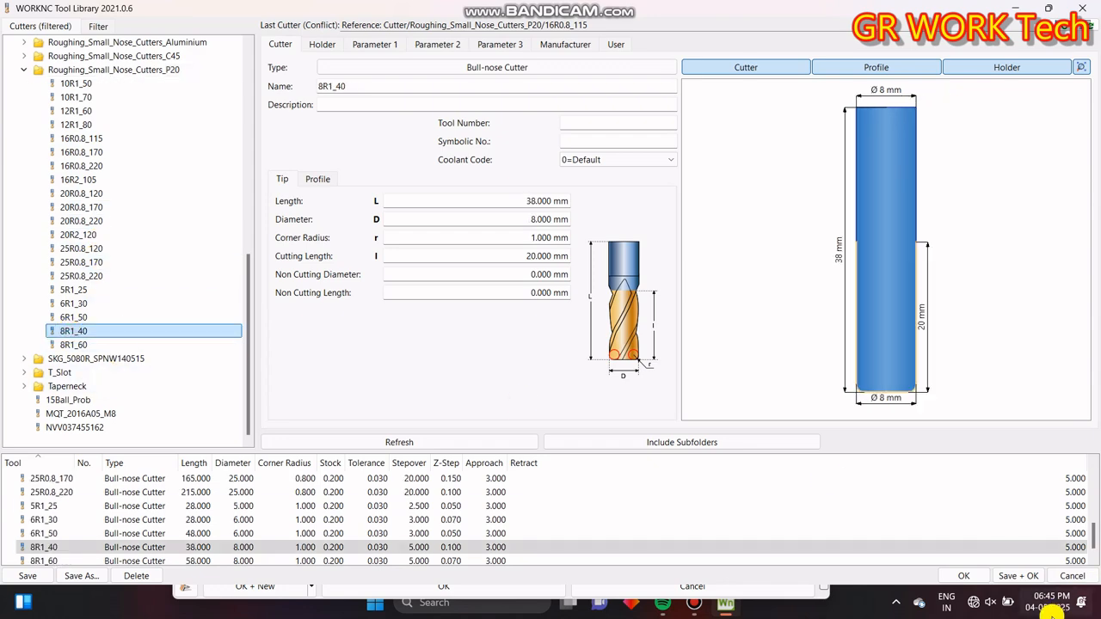
click(957, 577)
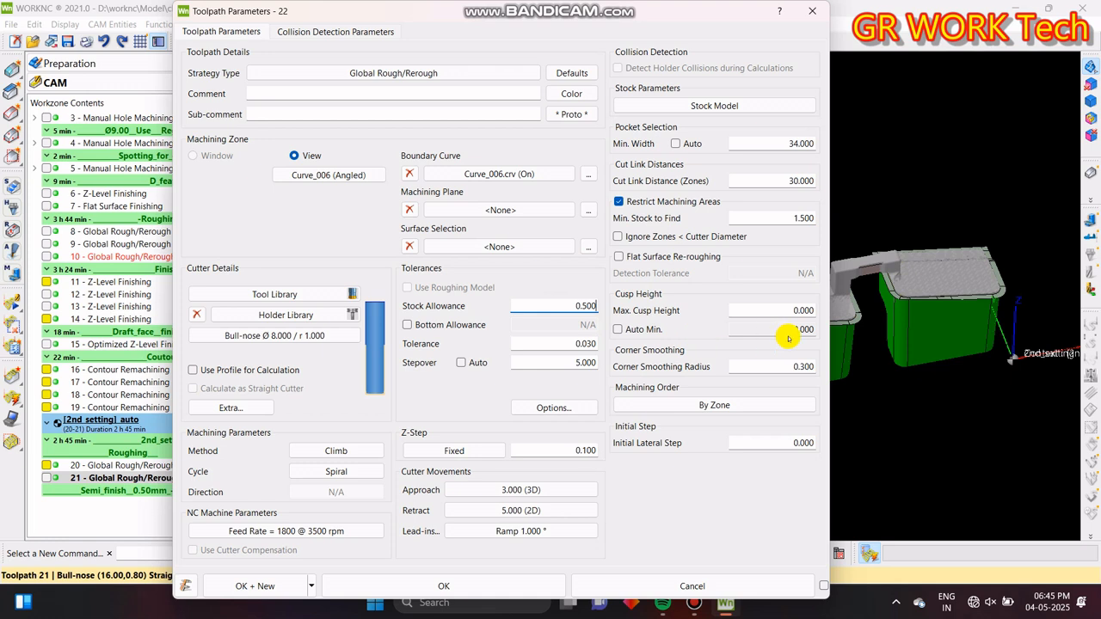
click(675, 201)
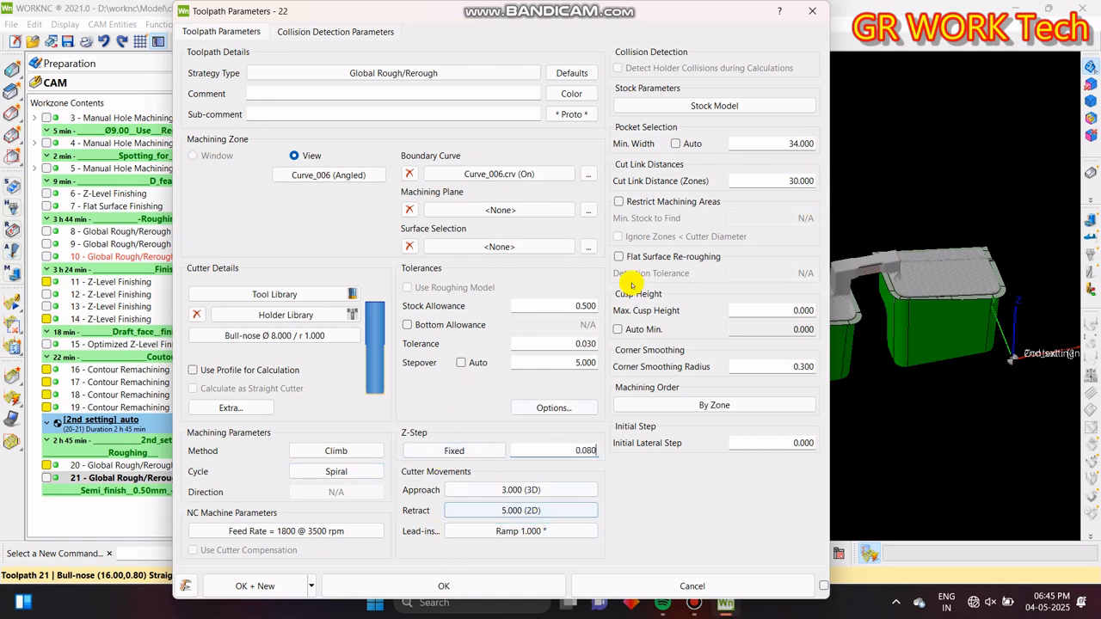
click(448, 585)
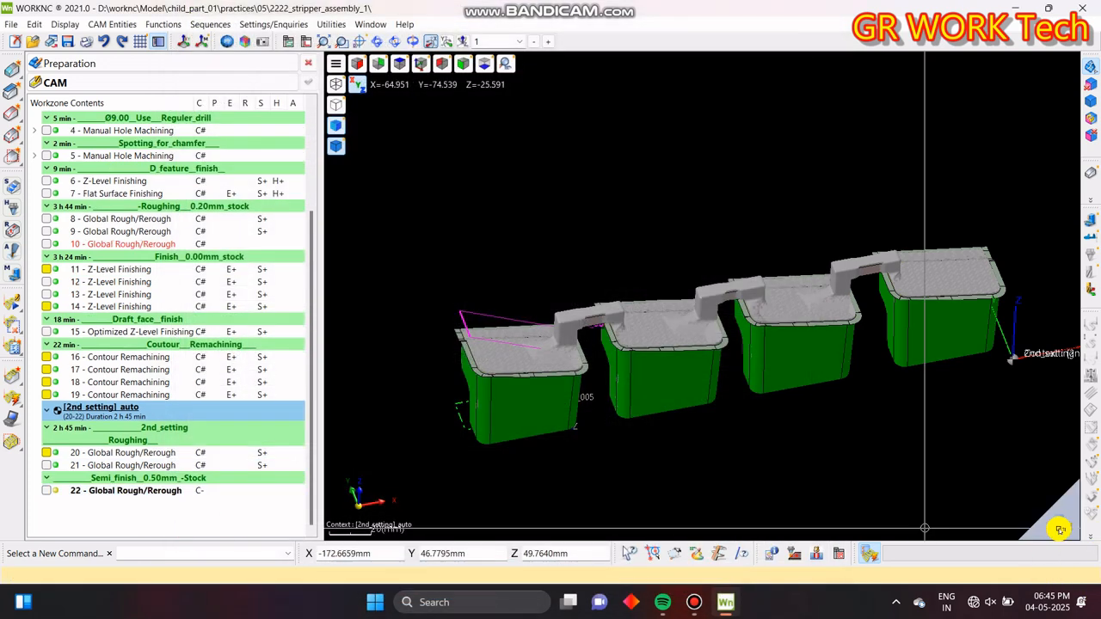
- Execute the calculation of toolpath 22 and look over the bridge between the lifters while it runs
click(465, 502)
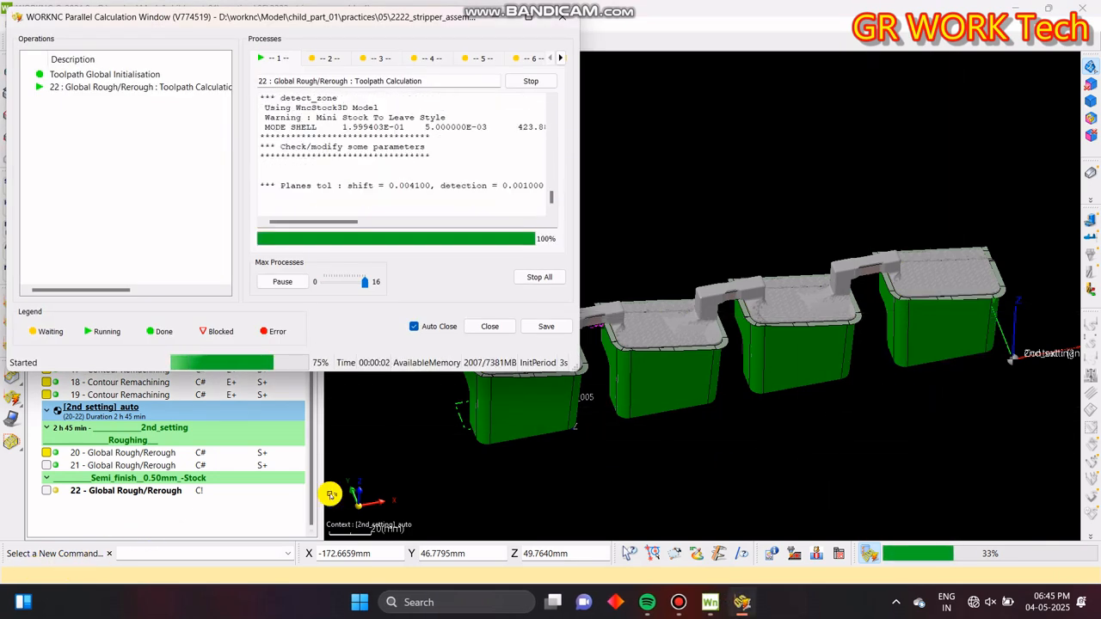
click(911, 423)
scroll(474, 368, up, 1)
scroll(663, 310, up, 5)
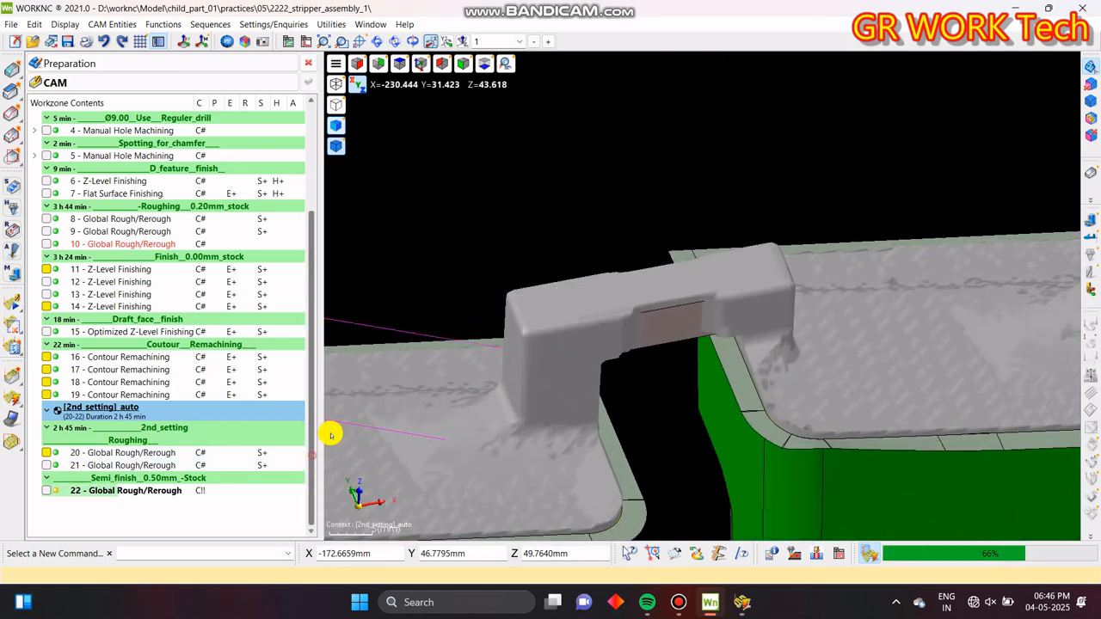
scroll(773, 344, down, 5)
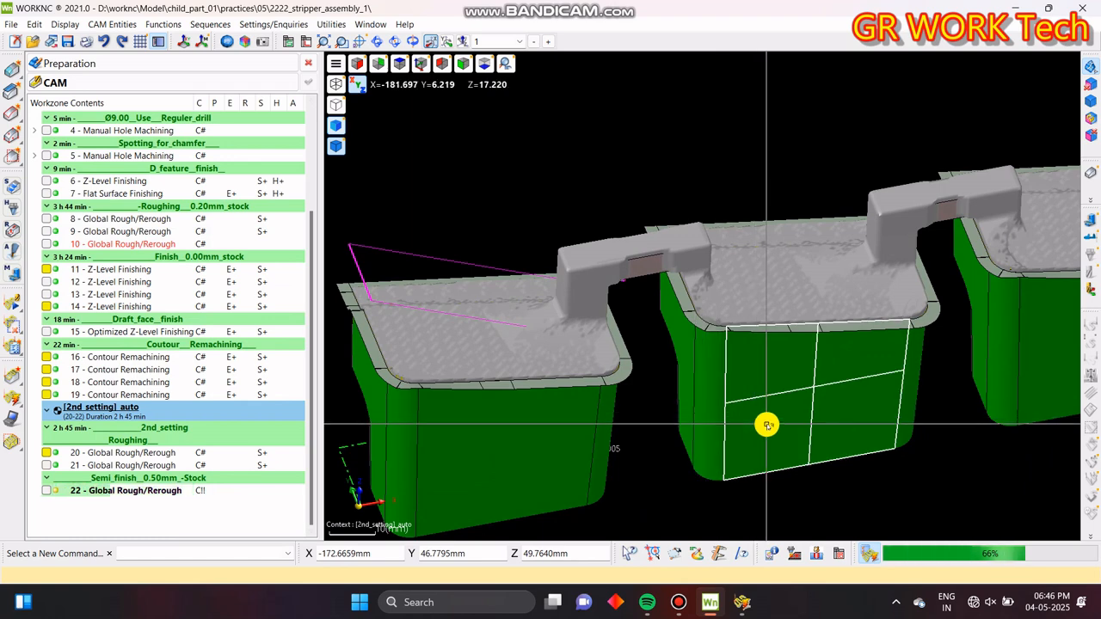
scroll(714, 378, down, 3)
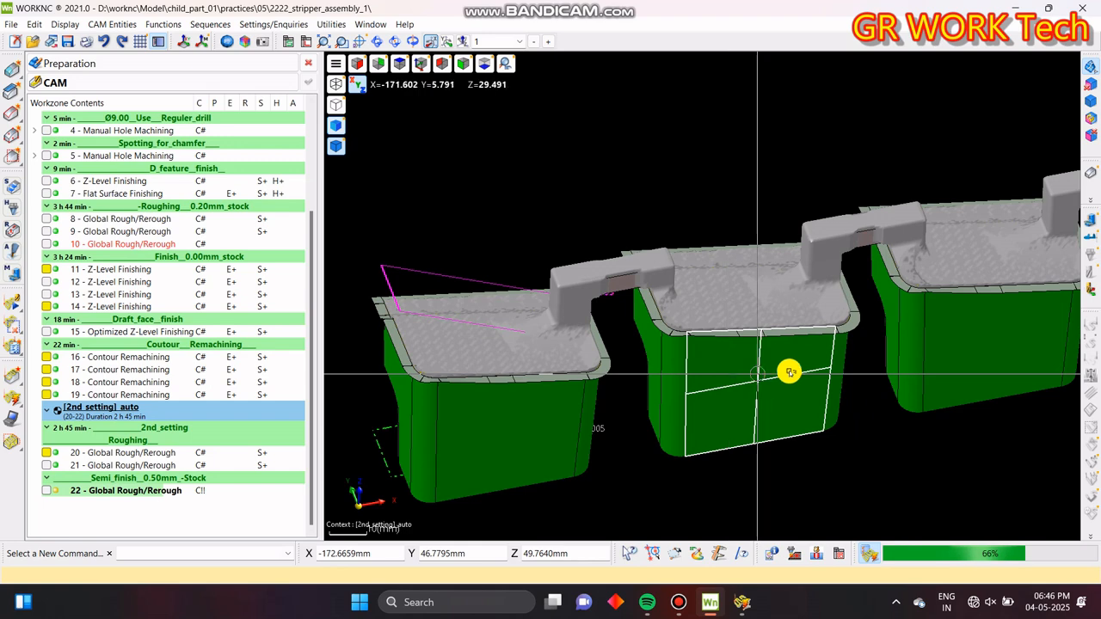
scroll(737, 365, down, 4)
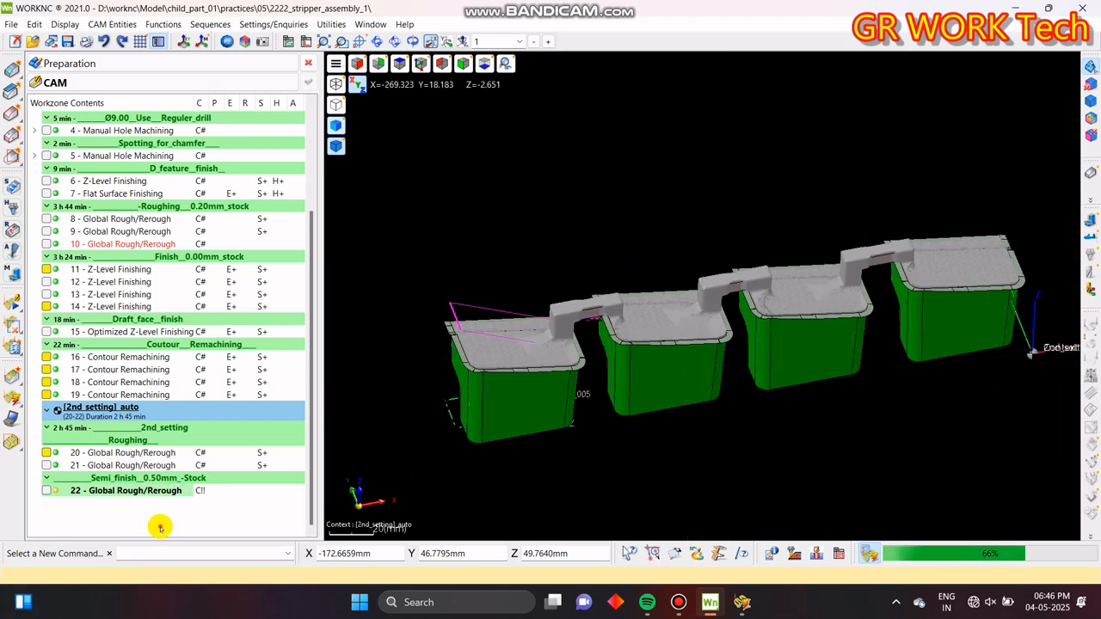
- Check toolpath 22's calculation progress and save the workzone
click(742, 602)
click(788, 457)
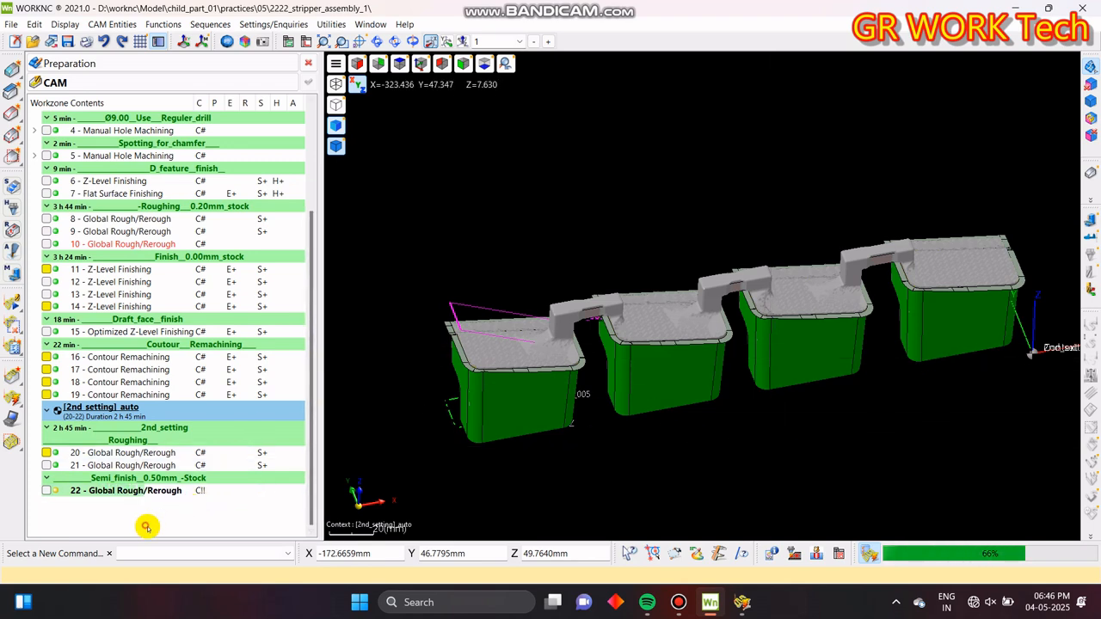
click(68, 41)
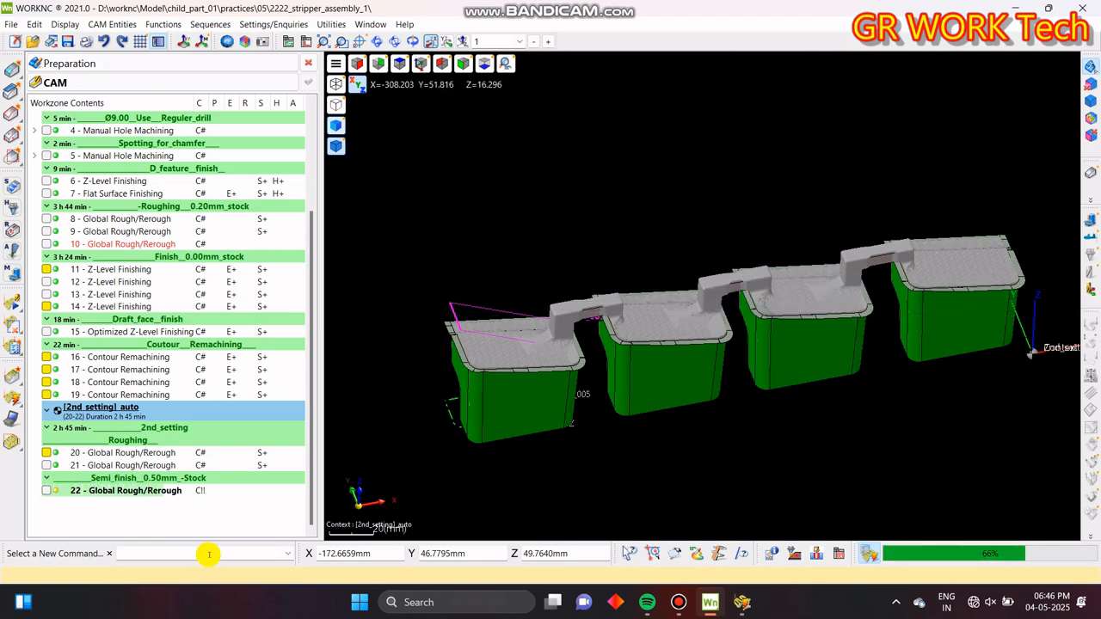
click(70, 41)
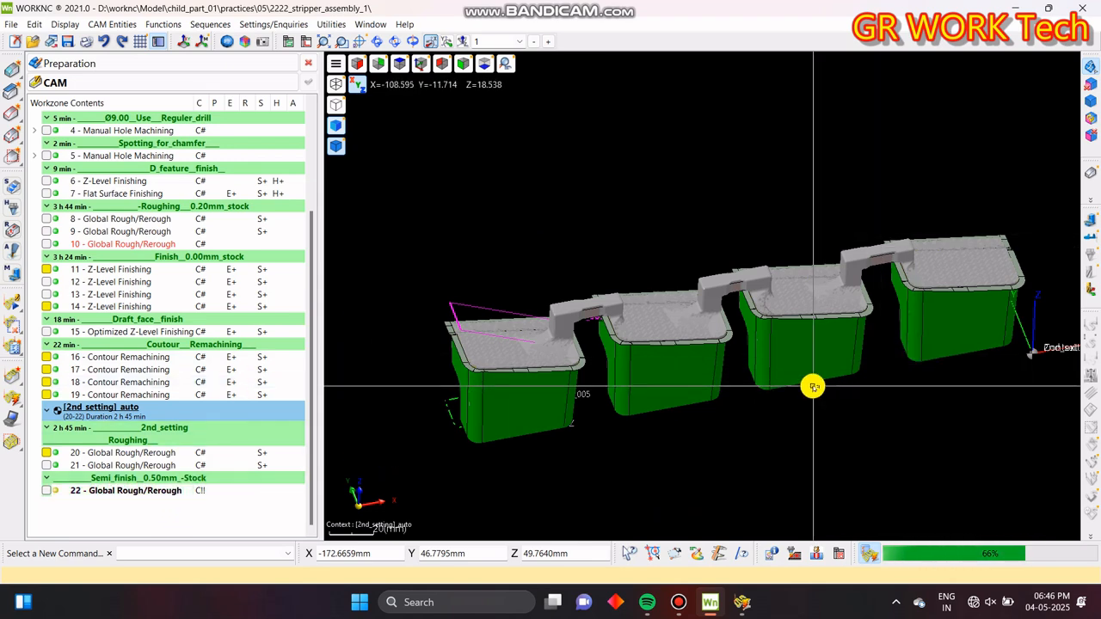
- Check toolpath 22's progress in the parallel calculation window and examine the remaining stock on the lifters from several angles
drag(909, 364, 711, 368)
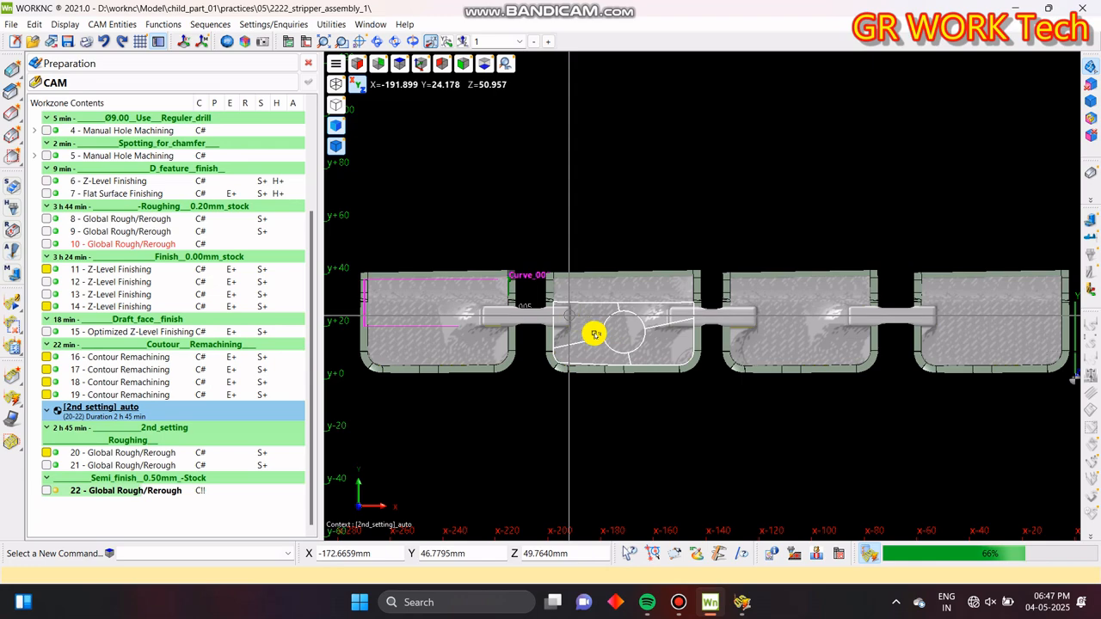
drag(611, 476, 799, 323)
middle_drag(799, 323, 804, 333)
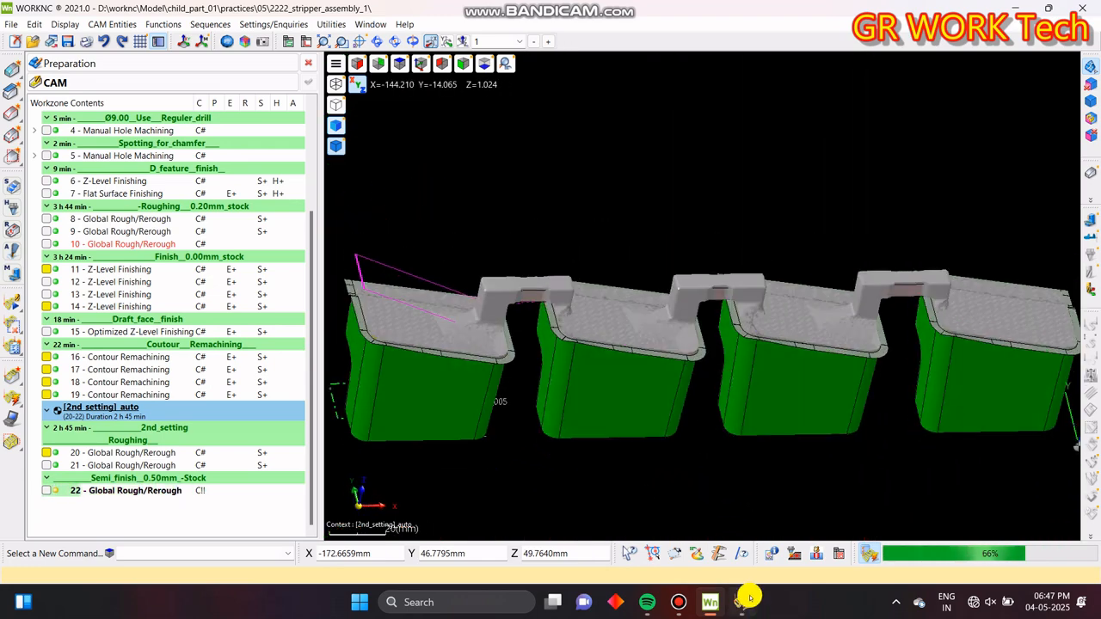
click(743, 603)
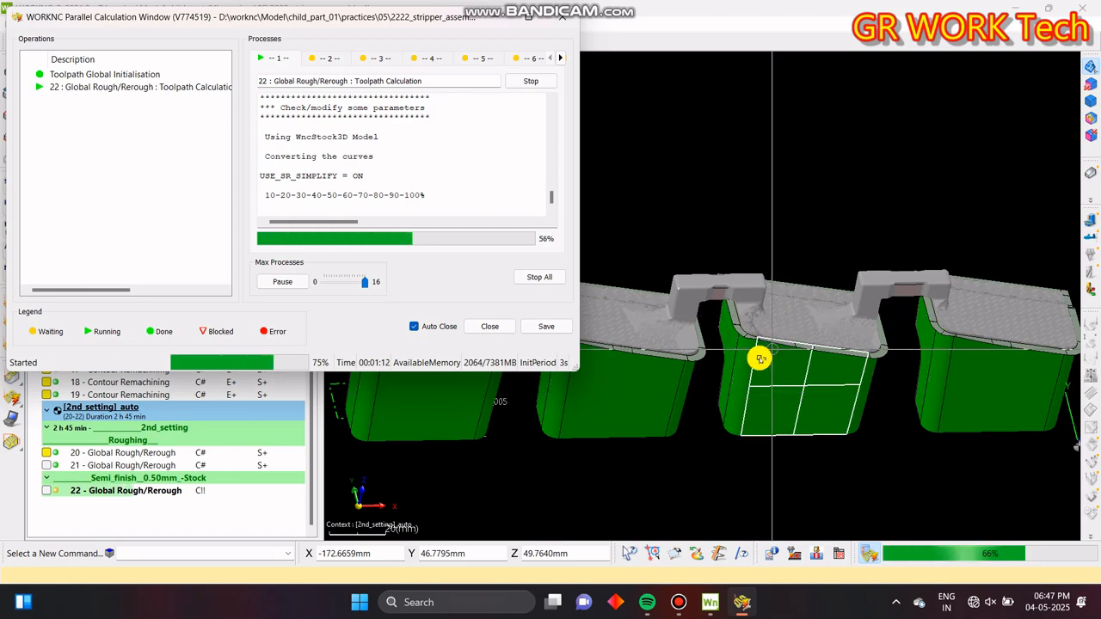
drag(629, 454, 892, 291)
mouse_move(892, 292)
middle_down()
mouse_move(849, 187)
mouse_move(900, 268)
mouse_move(900, 289)
middle_up()
scroll(670, 294, up, 4)
mouse_move(800, 331)
middle_down()
mouse_move(801, 248)
mouse_move(794, 319)
middle_up()
scroll(794, 319, down, 3)
key(z)
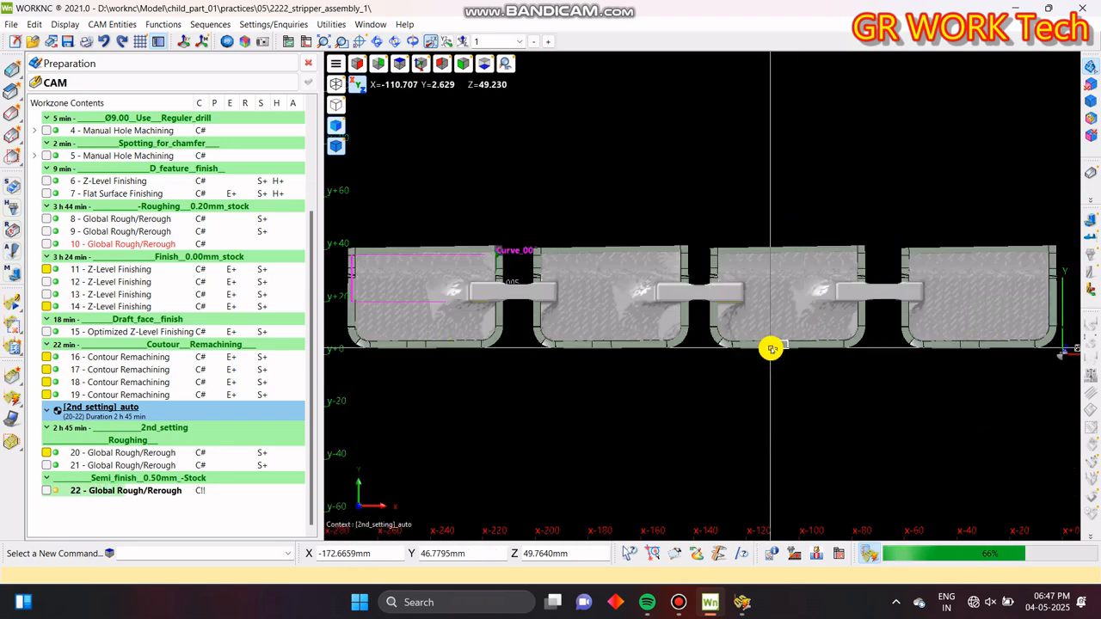
mouse_move(789, 359)
middle_down()
mouse_move(832, 310)
mouse_move(501, 376)
middle_up()
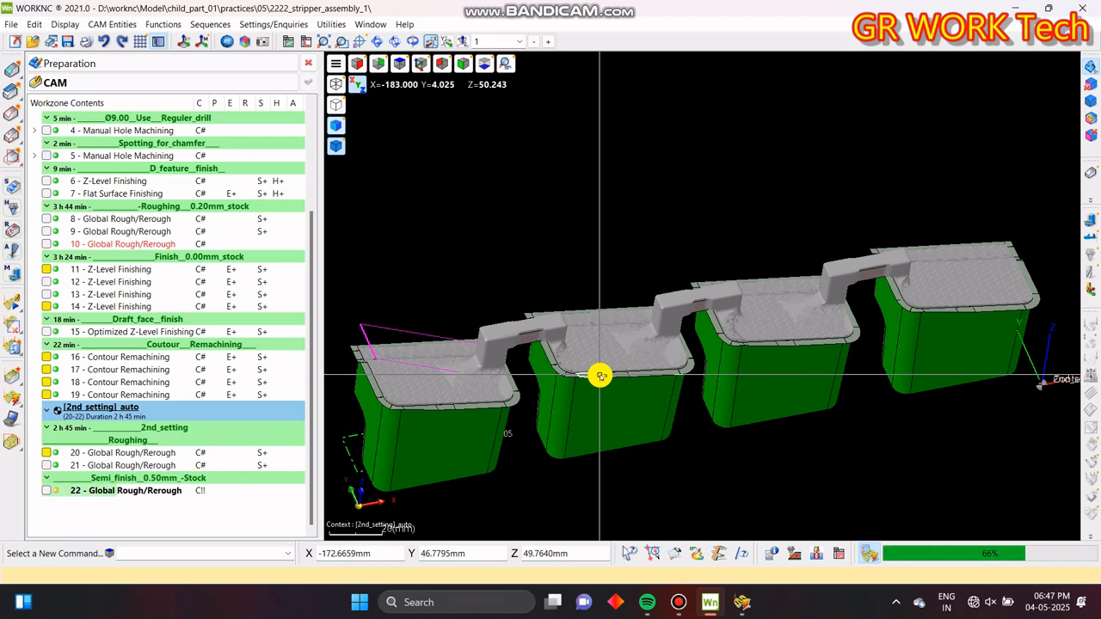
mouse_move(620, 353)
middle_down()
mouse_move(623, 375)
mouse_move(575, 388)
mouse_move(628, 386)
mouse_move(636, 404)
middle_up()
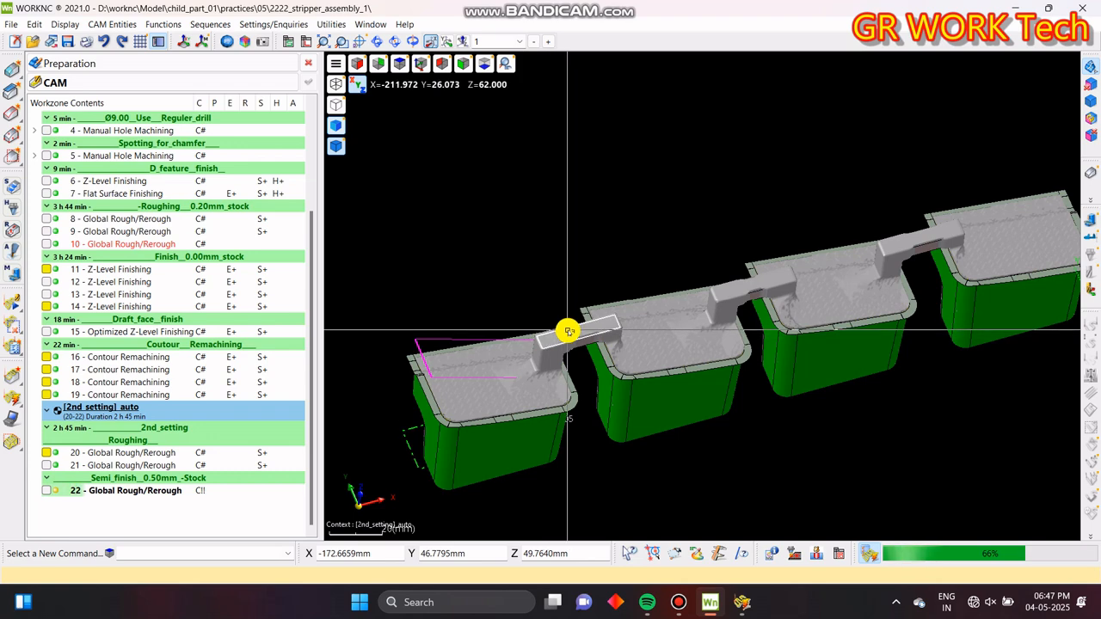
- Save the workzone and check the calculation progress of toolpath 22
scroll(886, 293, down, 3)
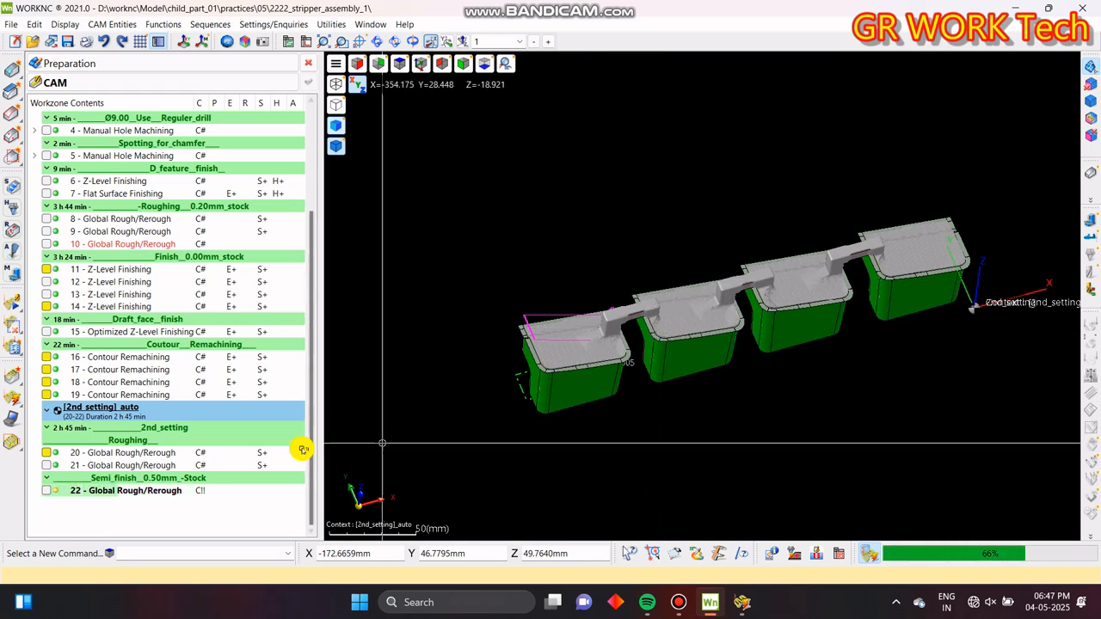
click(65, 41)
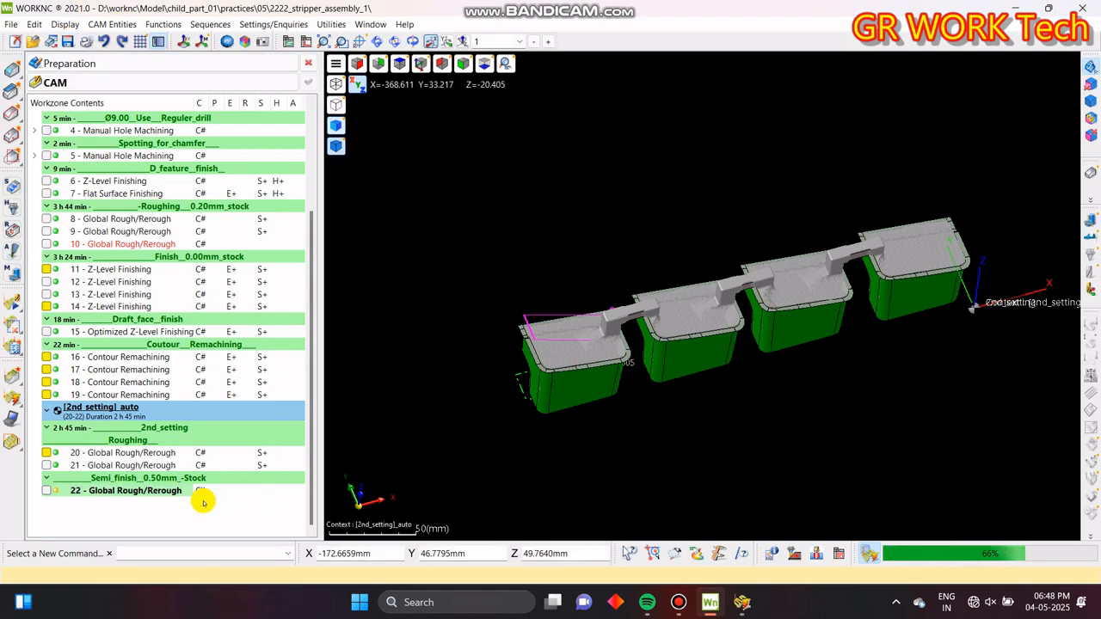
click(739, 602)
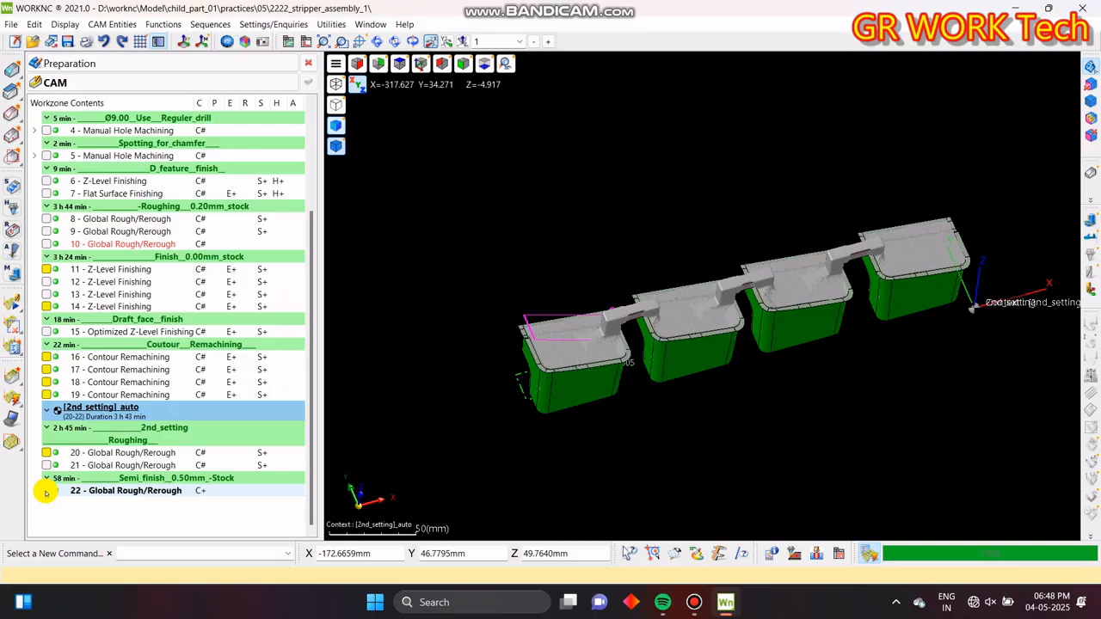
- Show the calculated toolpath 22 and examine its passes over the lifter tops and bridges
click(47, 490)
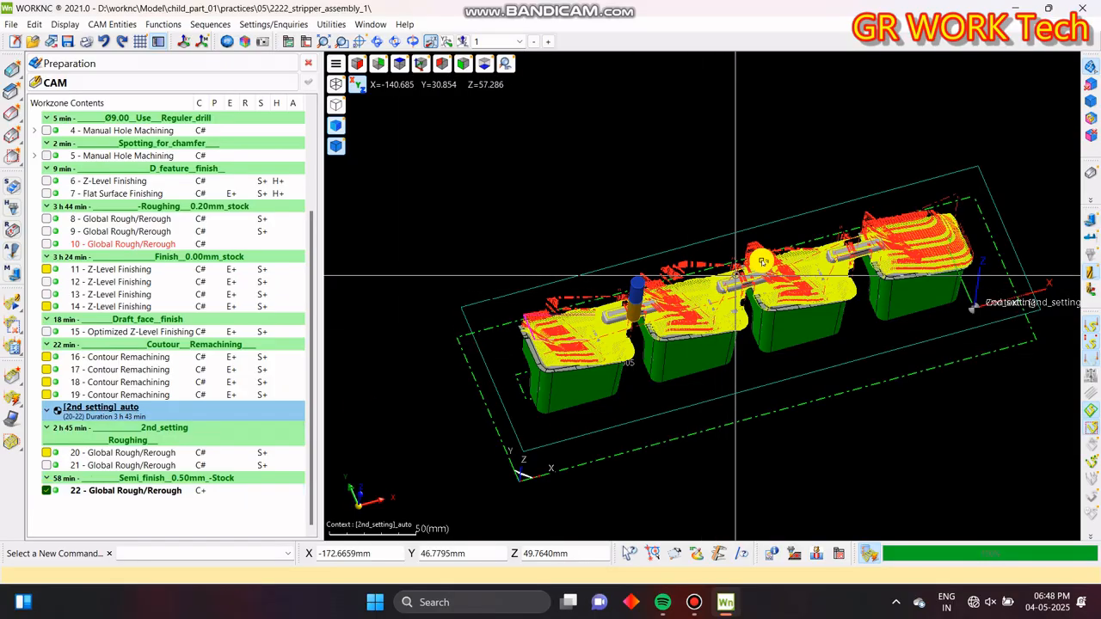
scroll(504, 418, up, 5)
scroll(870, 348, down, 6)
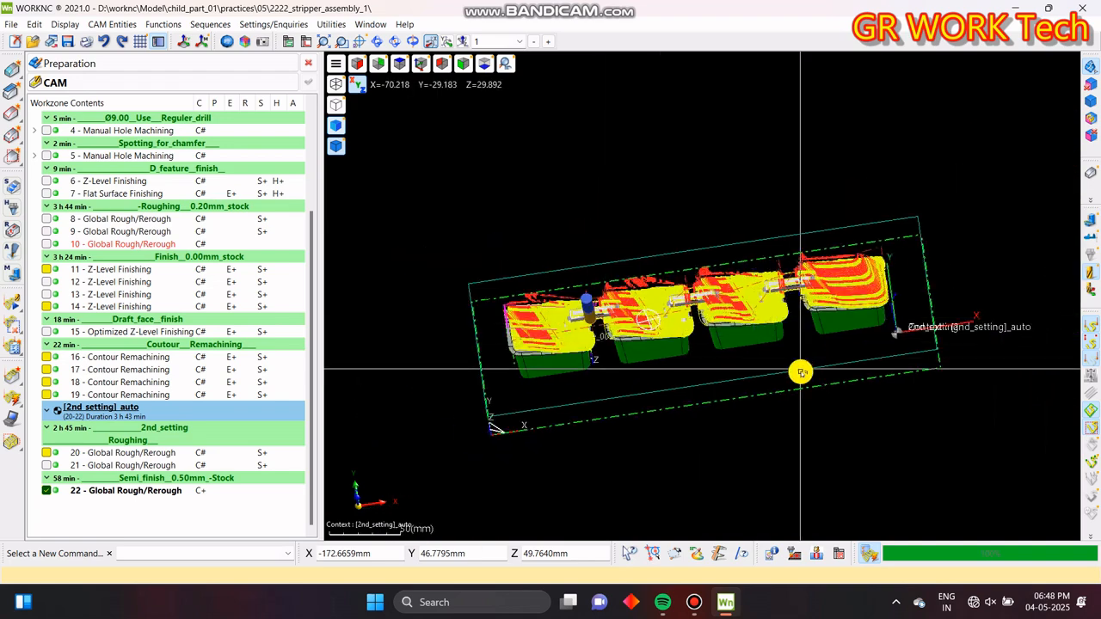
middle_drag(800, 372, 865, 314)
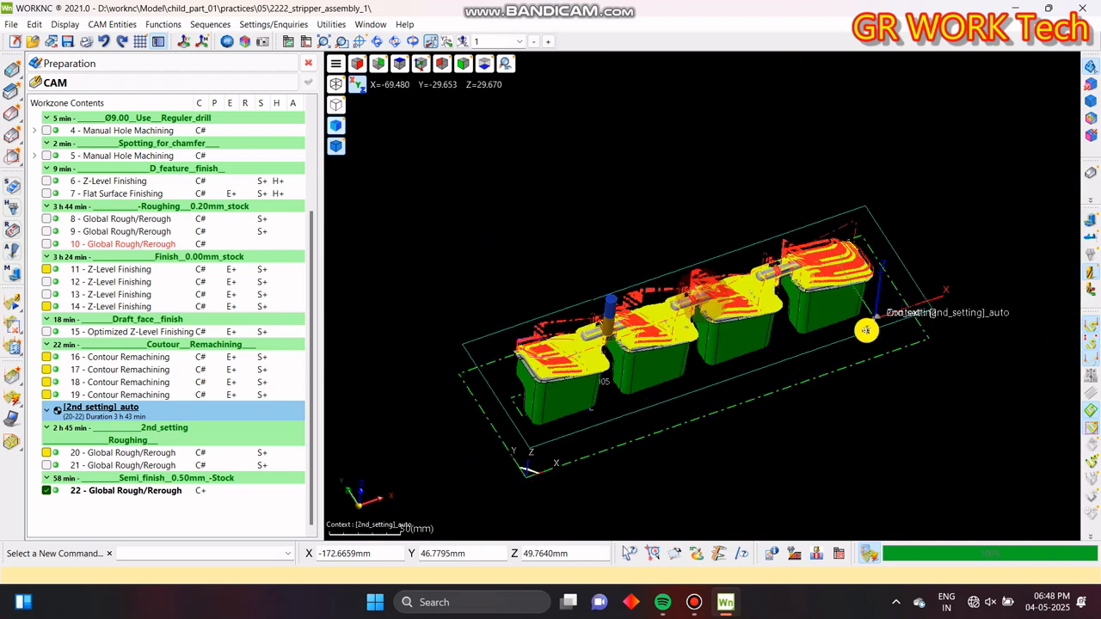
- Lock toolpath 22
click(209, 494)
right_click(209, 493)
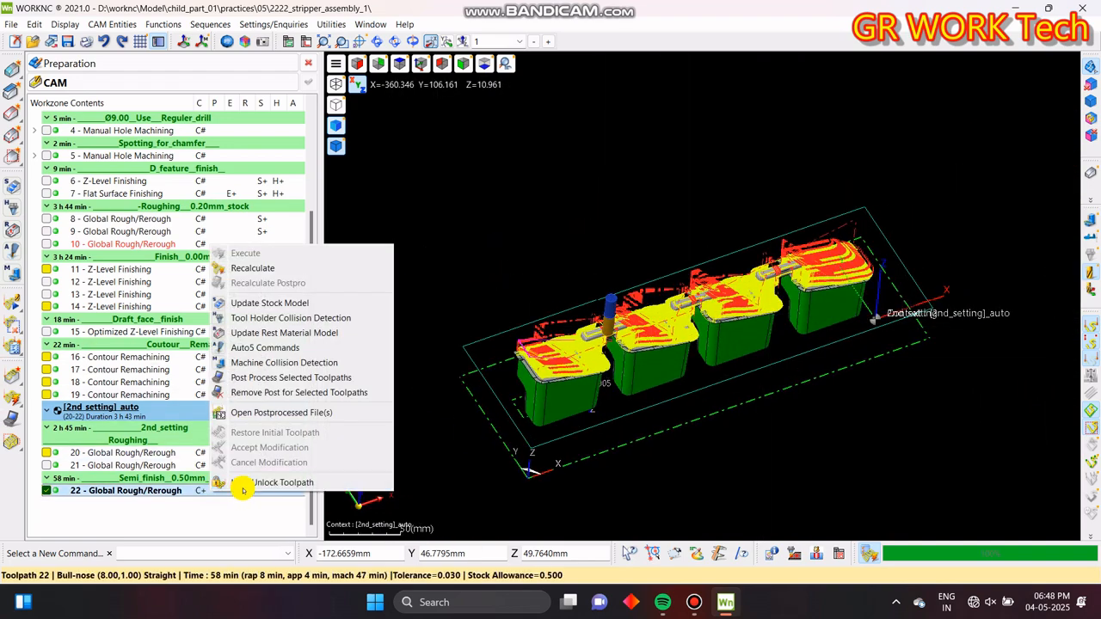
click(236, 484)
click(602, 327)
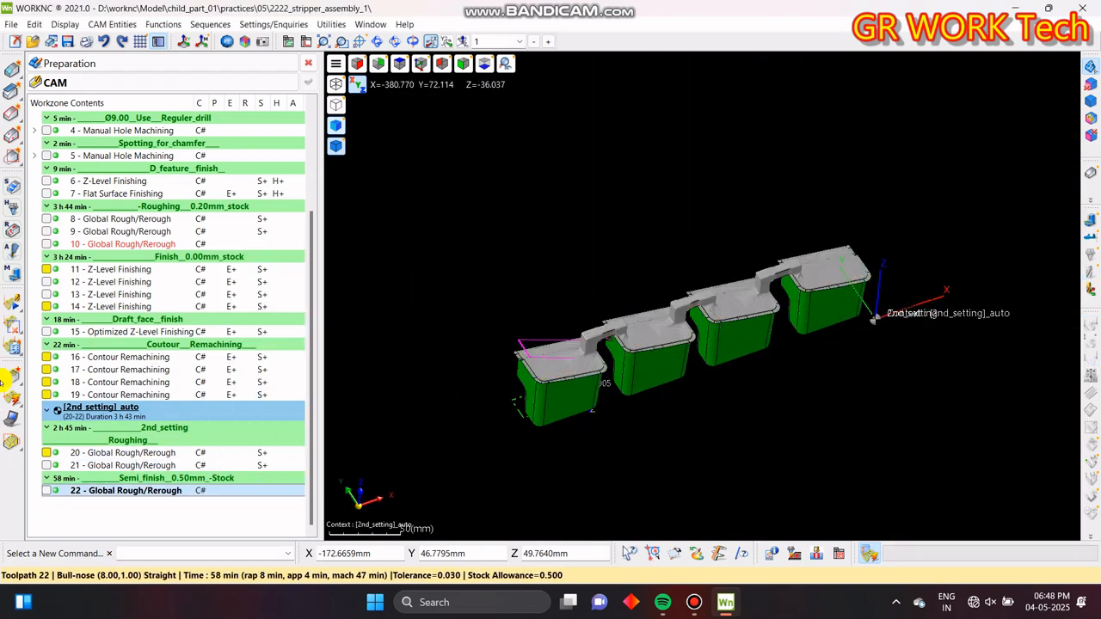
- Set up a stock model update for toolpath 22 and execute it
click(10, 183)
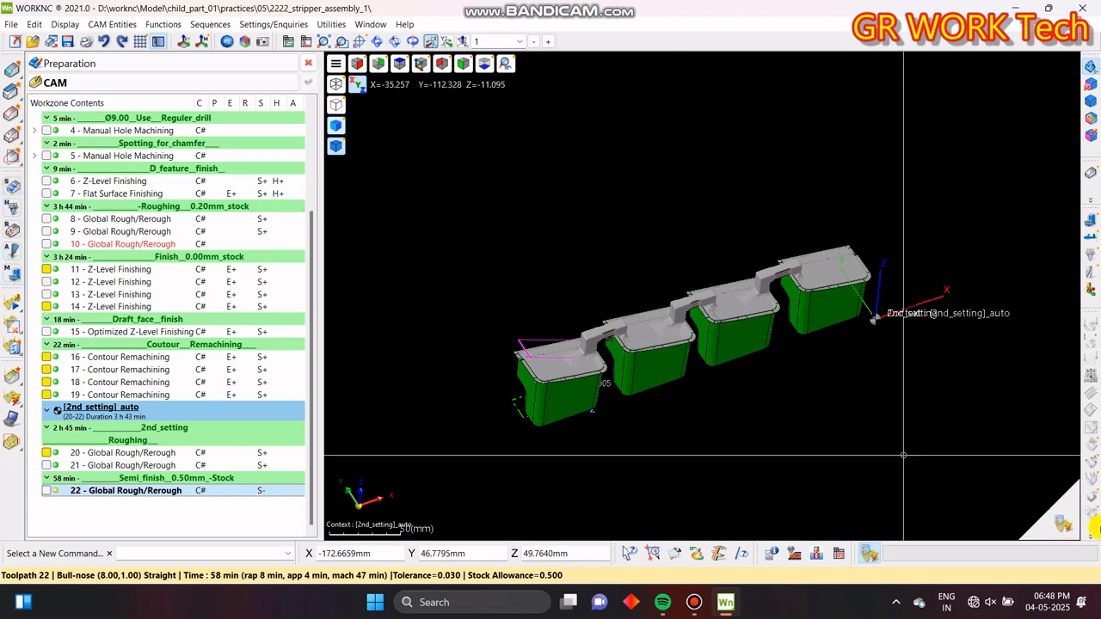
click(12, 398)
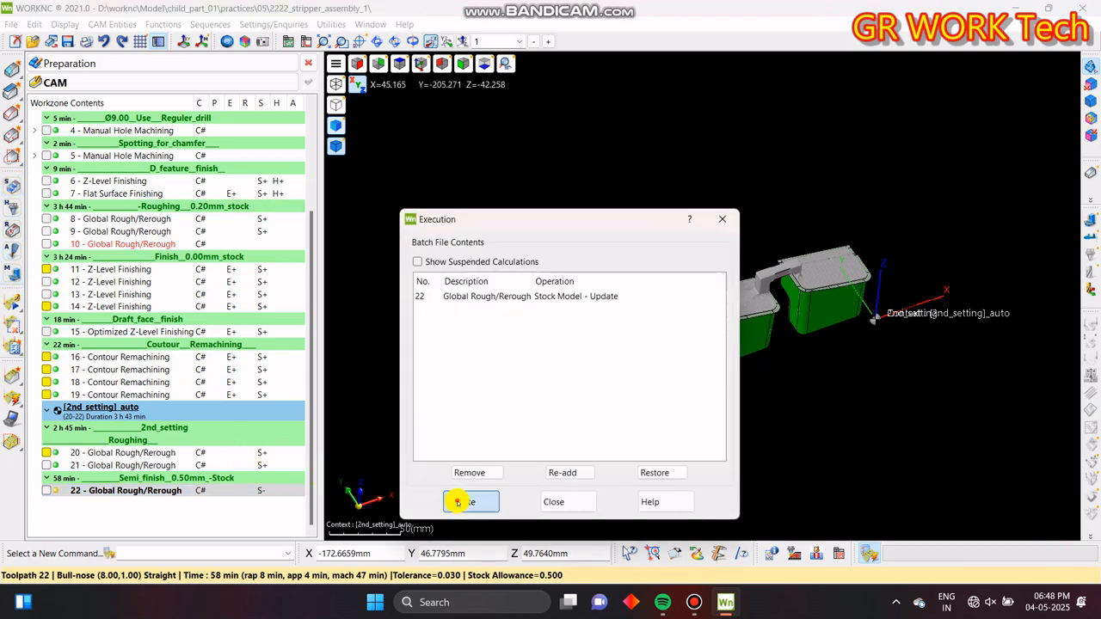
click(456, 502)
- Enlarge the viewing area by hiding the workzone list and look over the lifter tops while the stock model updates
scroll(582, 287, up, 2)
scroll(692, 350, up, 2)
middle_drag(716, 395, 714, 370)
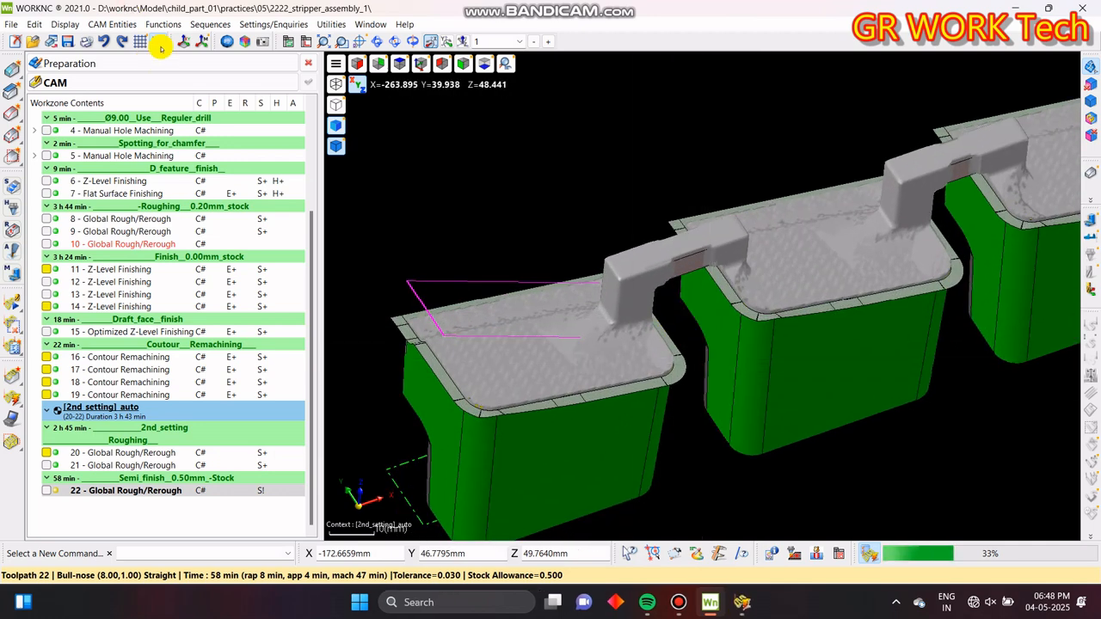
click(160, 43)
scroll(511, 354, up, 3)
middle_drag(511, 353, 432, 331)
scroll(435, 334, down, 2)
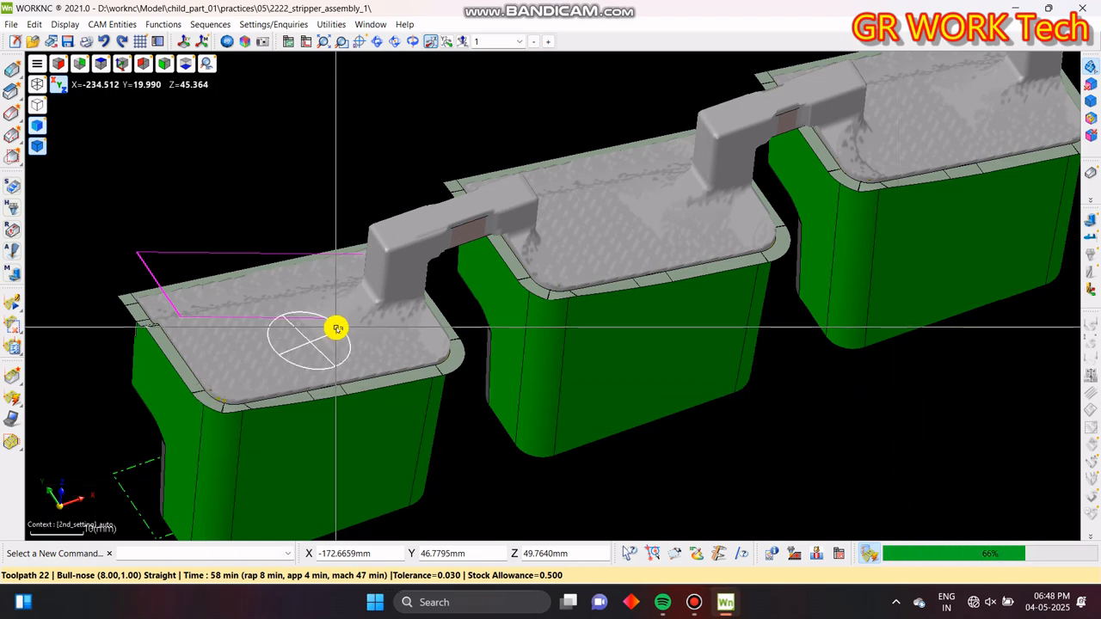
scroll(368, 321, down, 4)
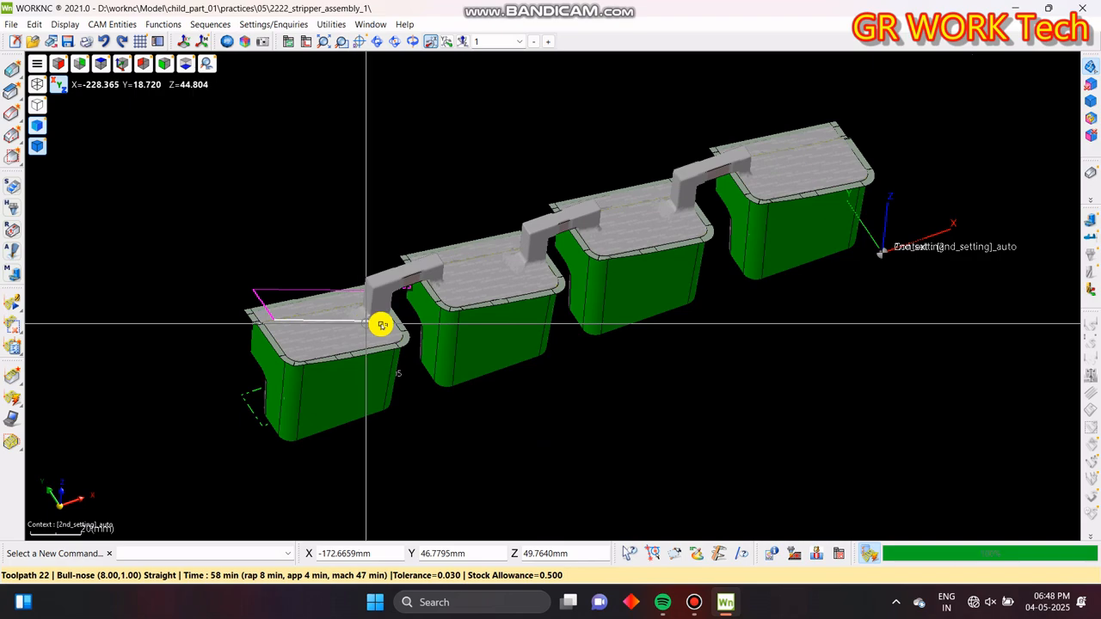
- Examine the updated stock on the lifter tops and bridges from above and at an angle, with the workzone list restored
scroll(490, 302, up, 3)
middle_drag(553, 295, 429, 295)
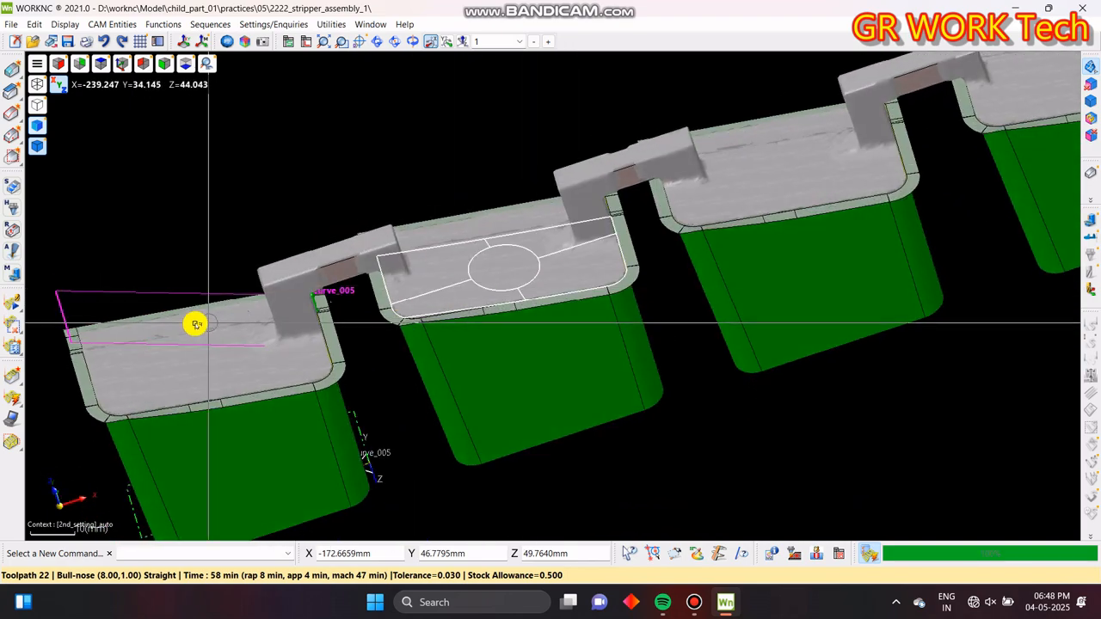
scroll(236, 320, up, 4)
middle_drag(280, 347, 302, 325)
scroll(319, 329, down, 4)
click(101, 64)
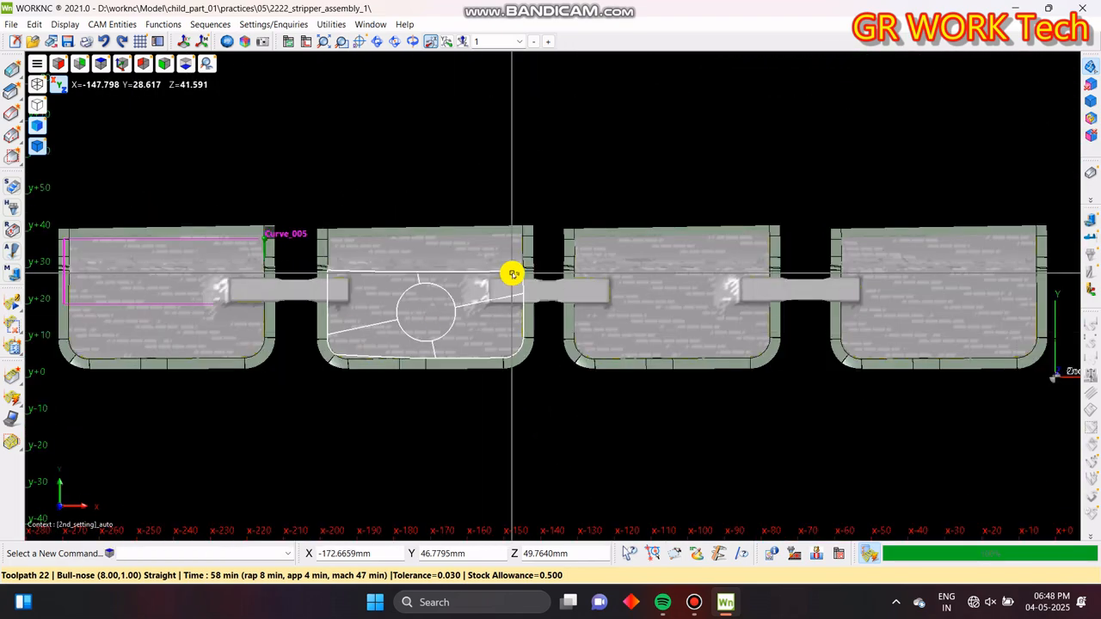
middle_drag(511, 272, 570, 286)
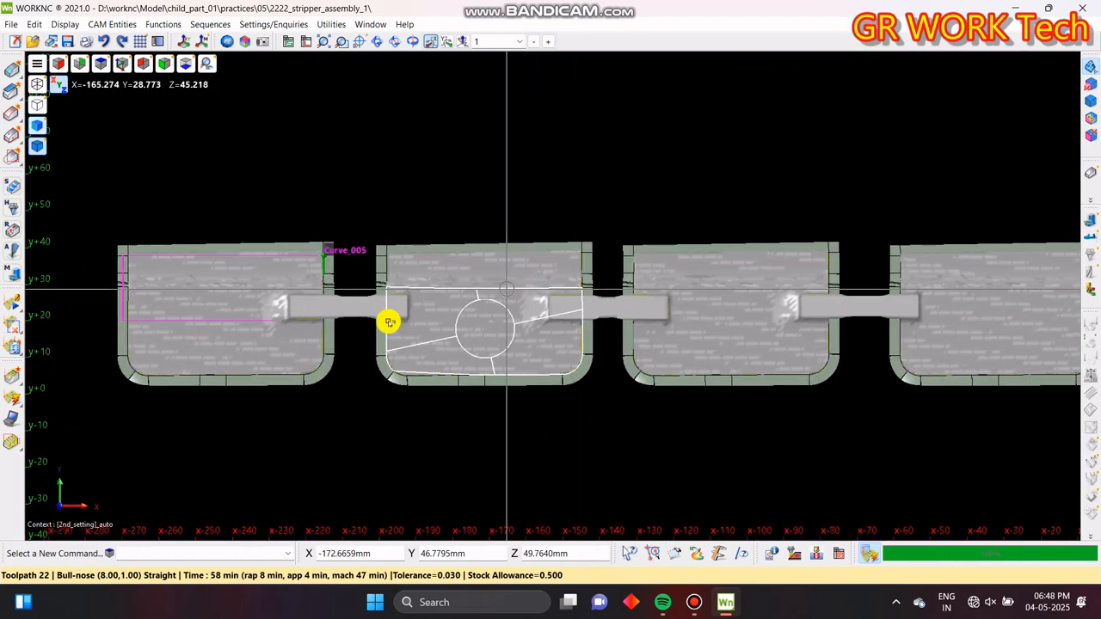
click(159, 43)
middle_drag(754, 452, 925, 249)
scroll(699, 302, up, 2)
mouse_move(700, 302)
middle_down()
mouse_move(754, 393)
mouse_move(690, 295)
middle_up()
scroll(690, 295, down, 3)
middle_drag(631, 330, 727, 391)
key(z)
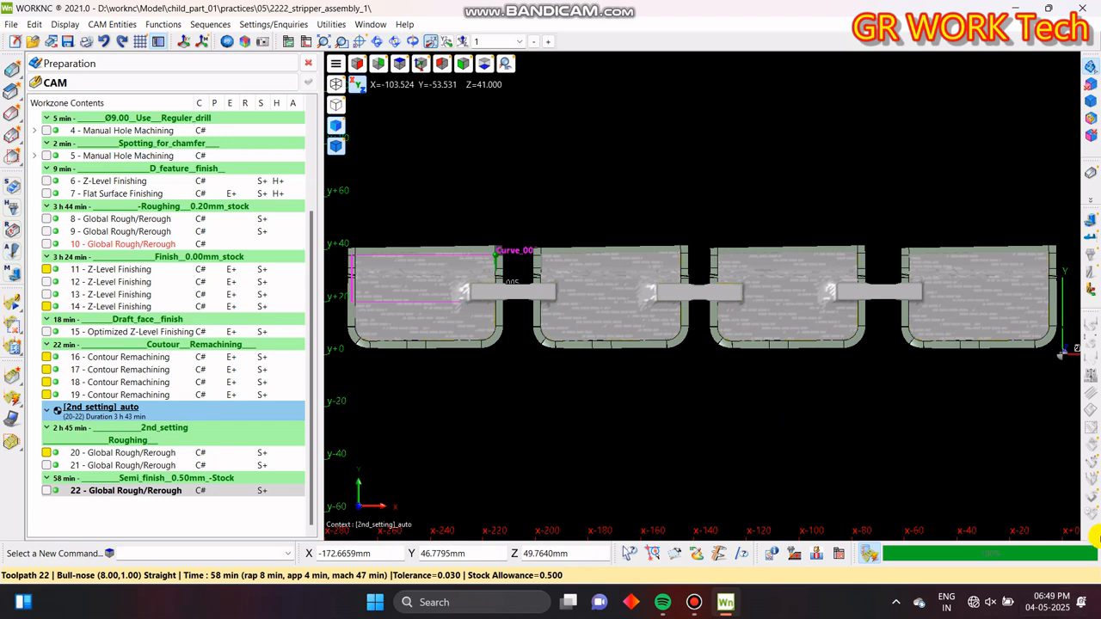
middle_drag(683, 416, 730, 270)
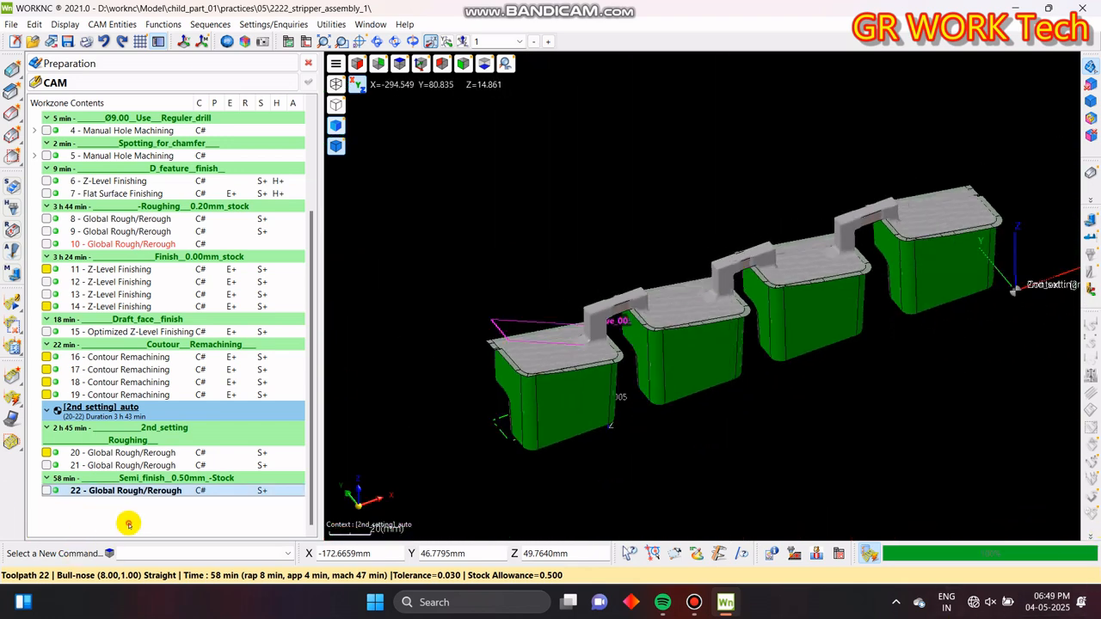
- Create toolpath 23 as a custom copy of toolpath 22 and give it the D6.0_Flat cutter from Flat_Endmill_Cutters
click(138, 492)
right_click(140, 492)
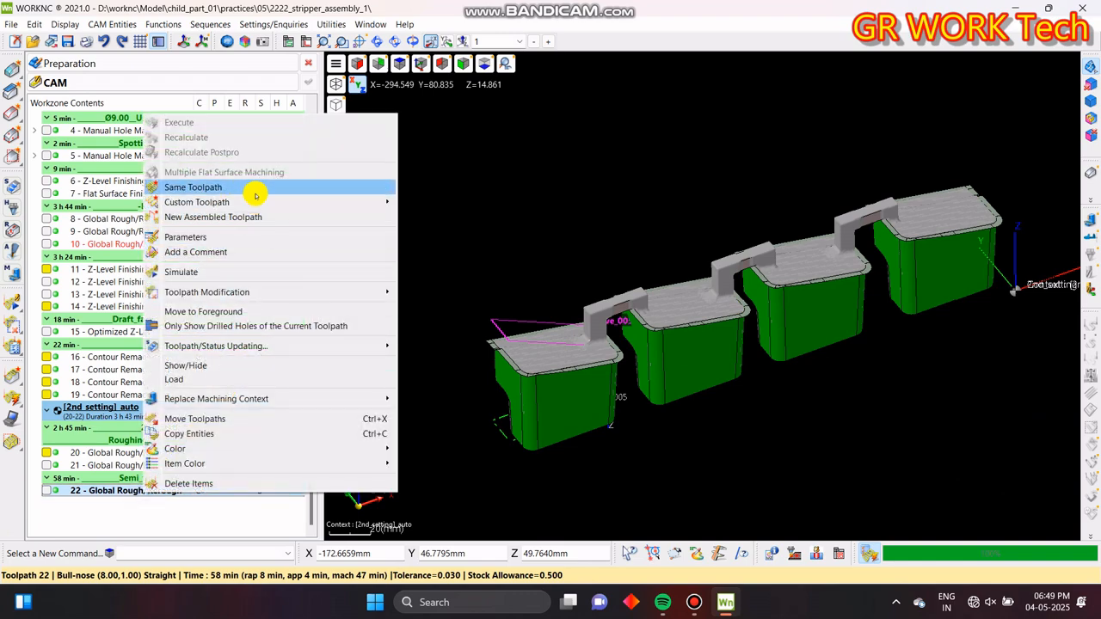
click(415, 209)
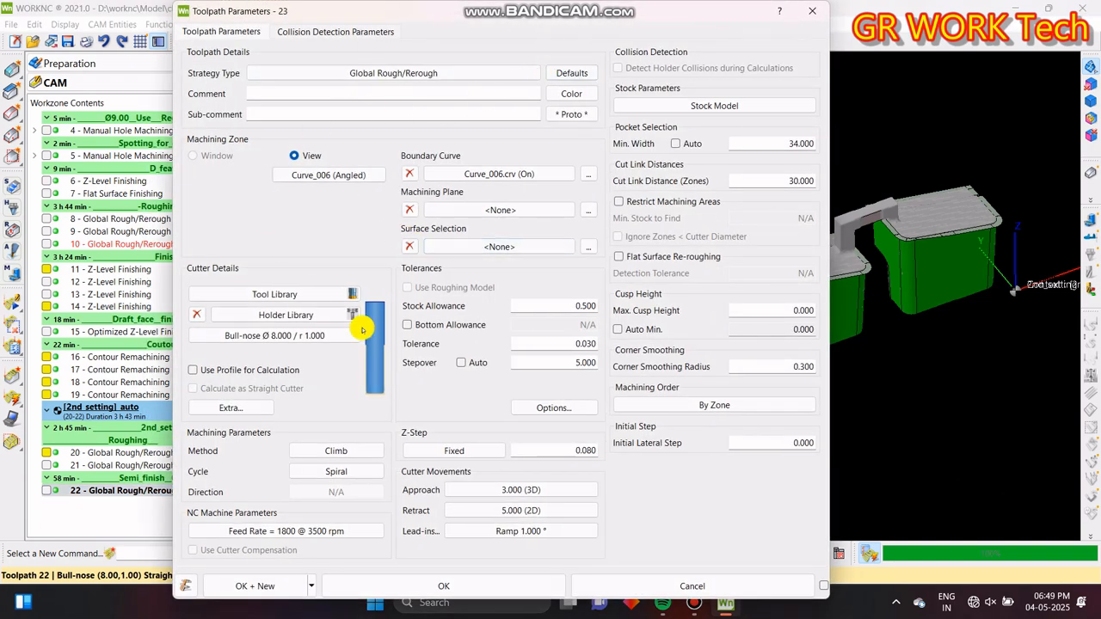
click(327, 301)
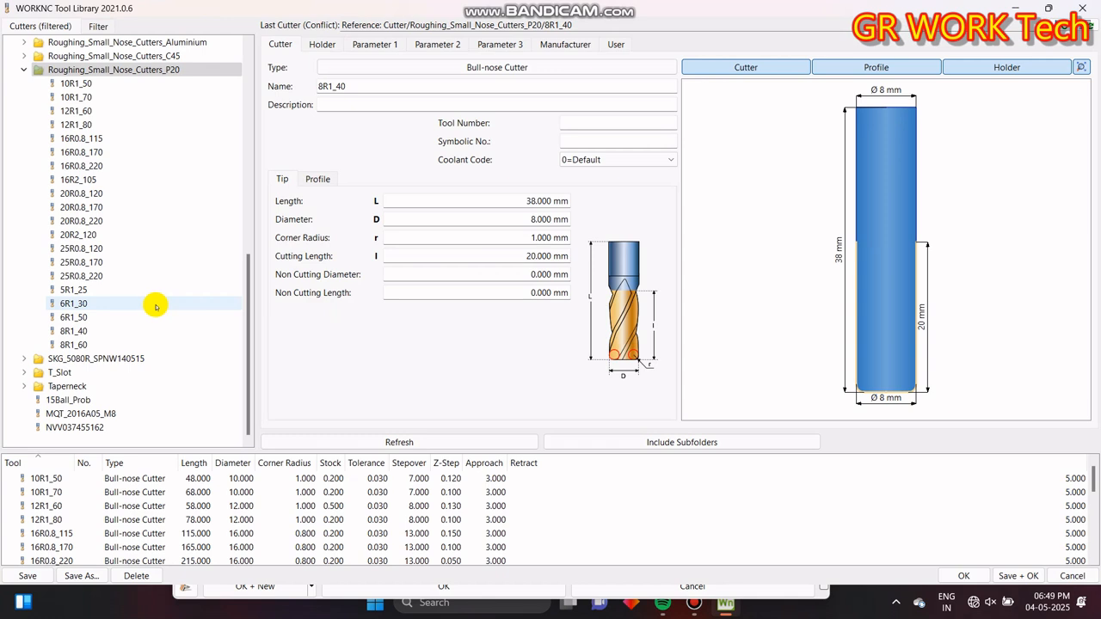
click(24, 70)
scroll(41, 182, up, 4)
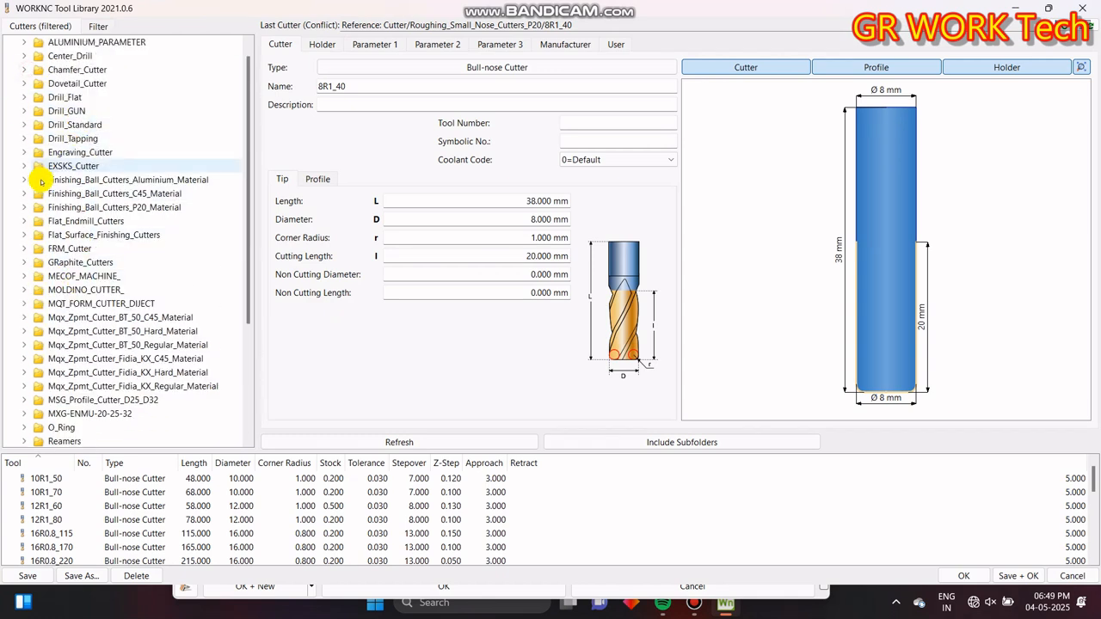
click(26, 222)
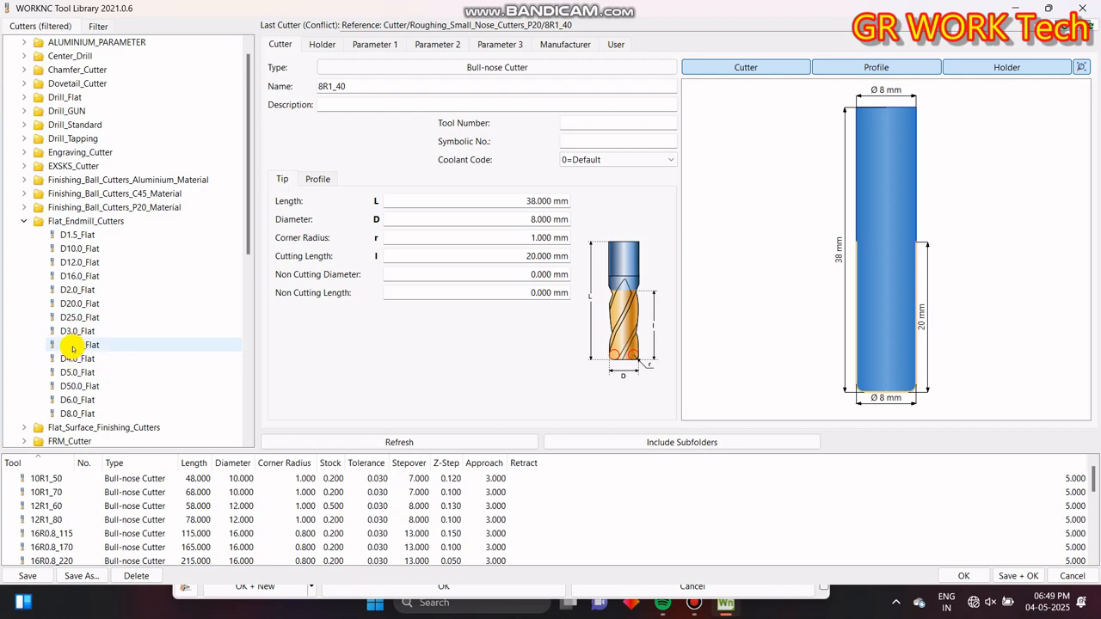
click(78, 400)
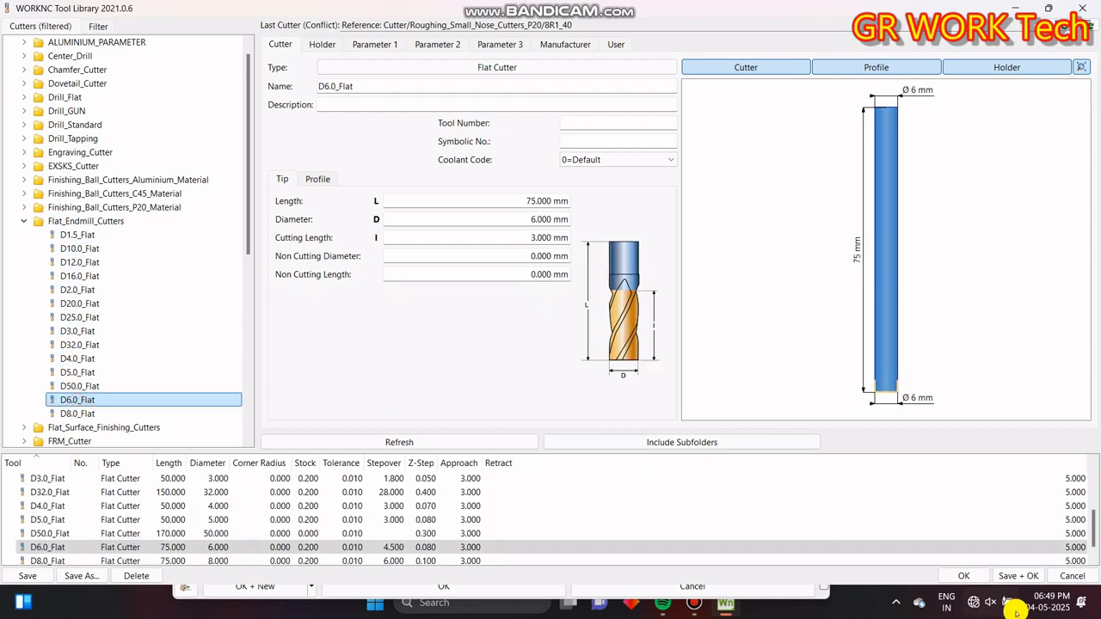
click(964, 575)
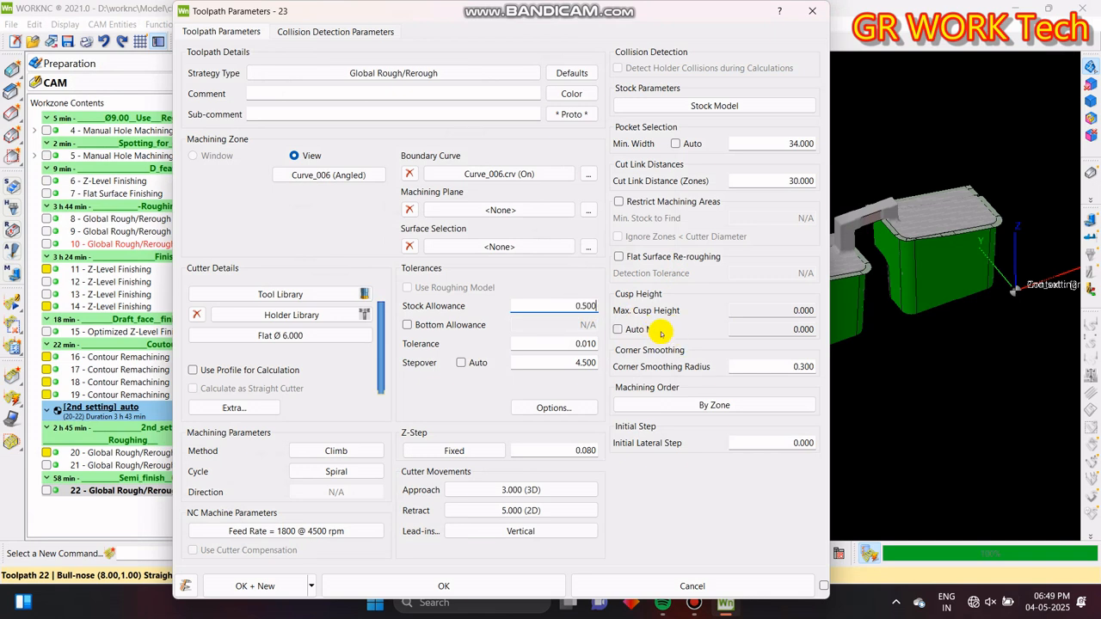
- Start a new surface list group for toolpath 23 and set the side face midway along the first bridge to Ignore
click(515, 249)
click(84, 358)
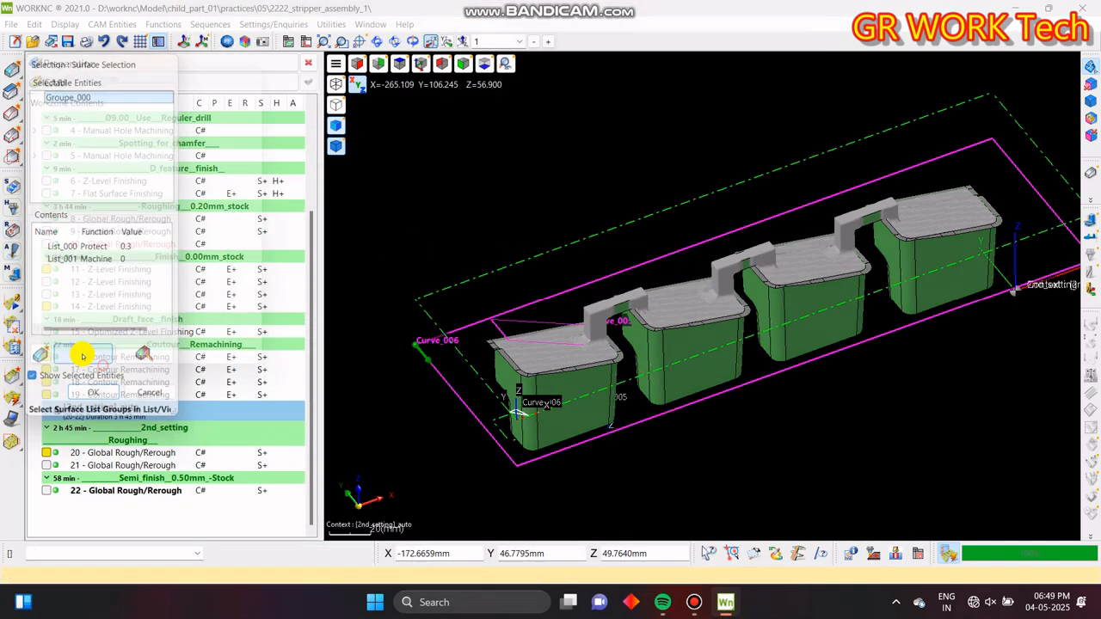
click(40, 287)
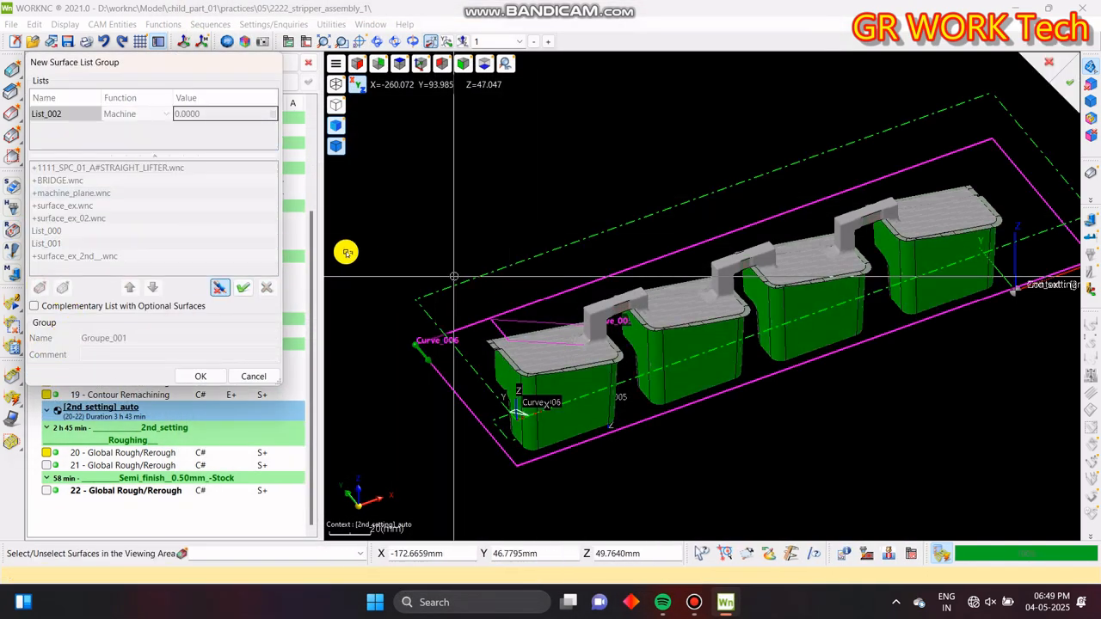
scroll(645, 266, up, 5)
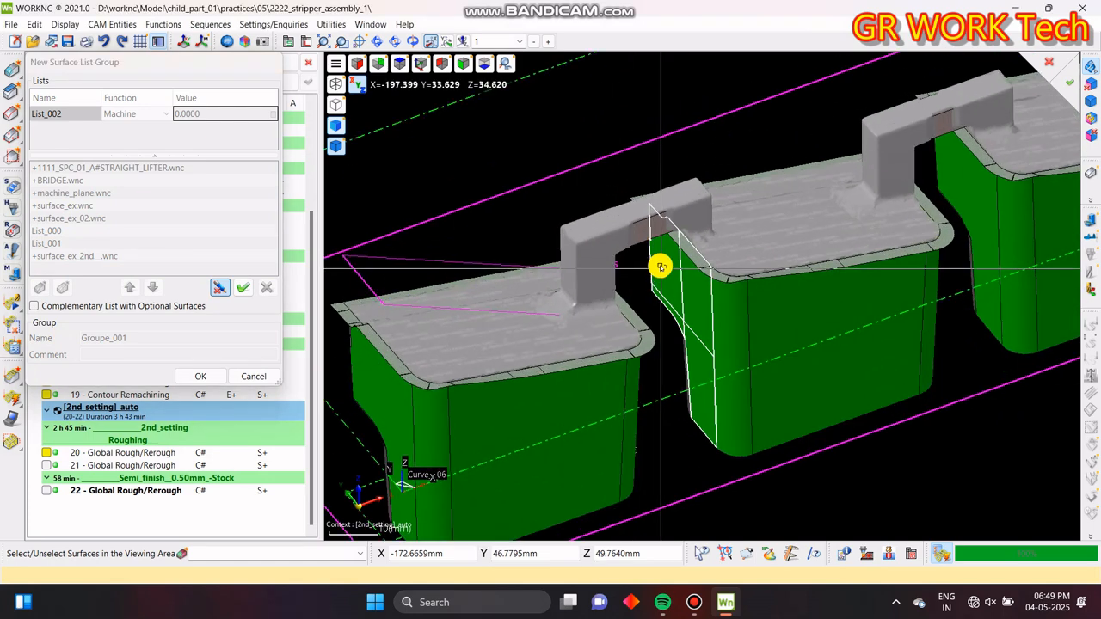
click(638, 213)
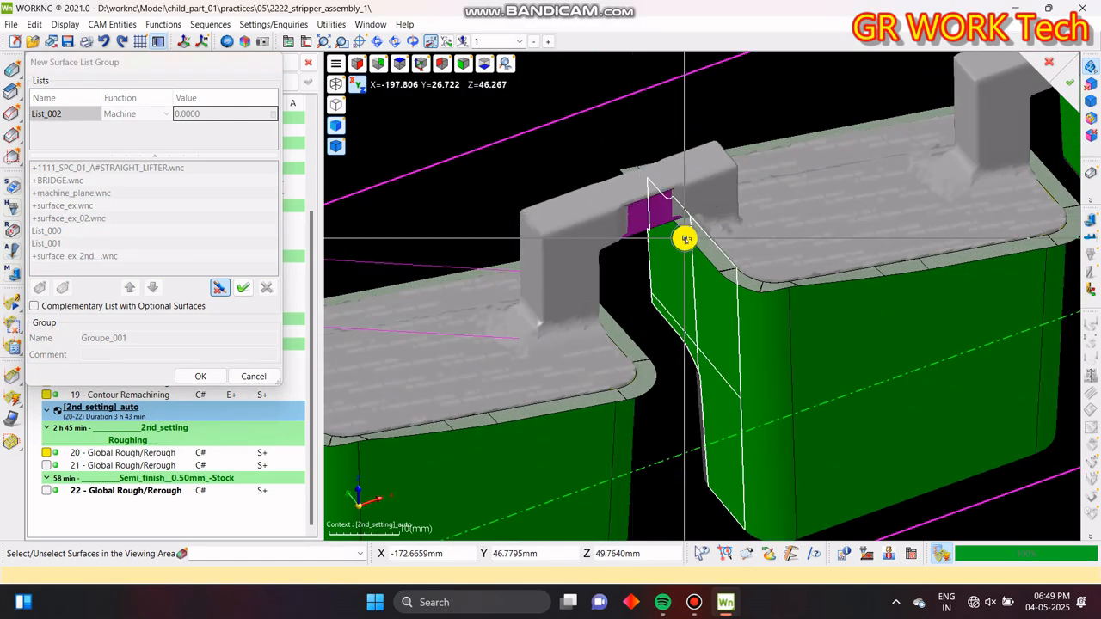
right_click(684, 239)
click(126, 120)
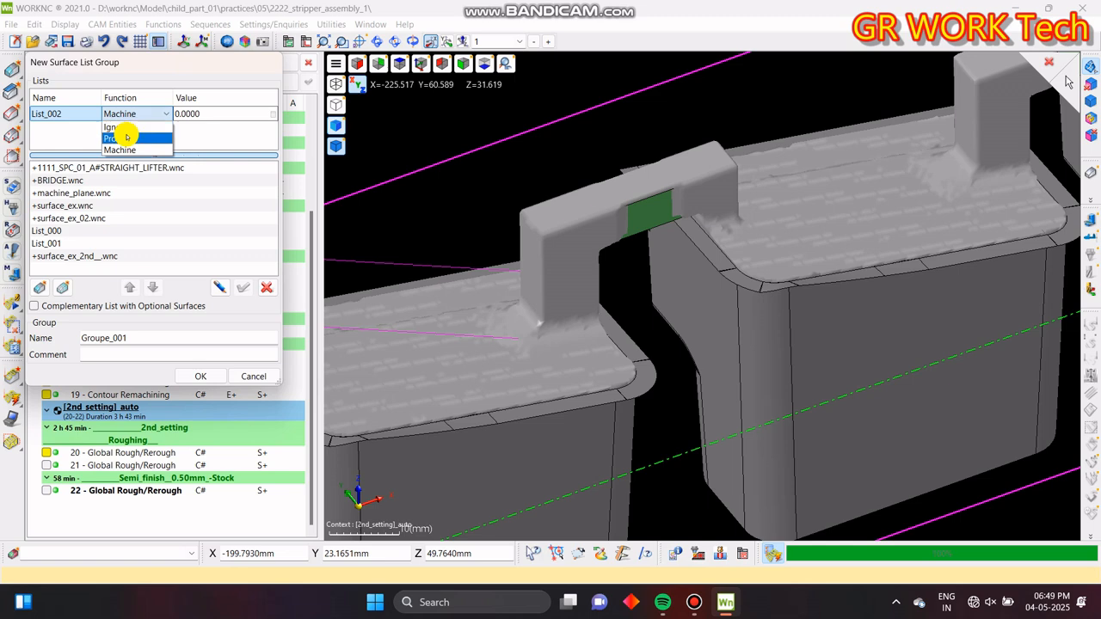
click(128, 129)
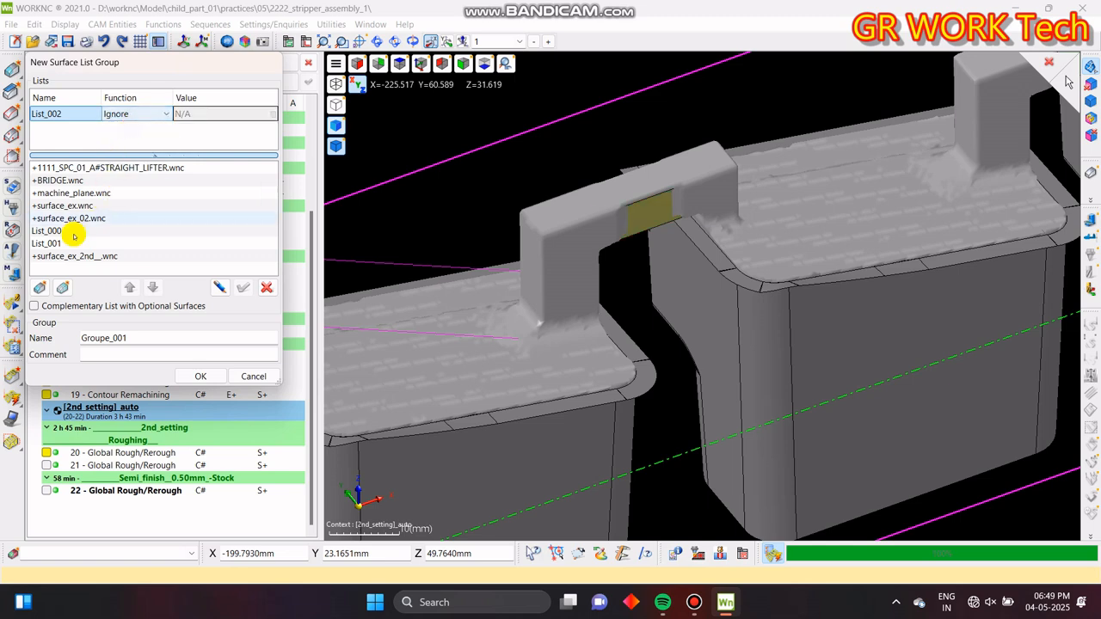
- Add a second list with the surfaces of the whole assembly set to Machine at 0 and accept the surface group
click(39, 291)
scroll(788, 352, down, 8)
drag(944, 337, 445, 155)
right_click(445, 155)
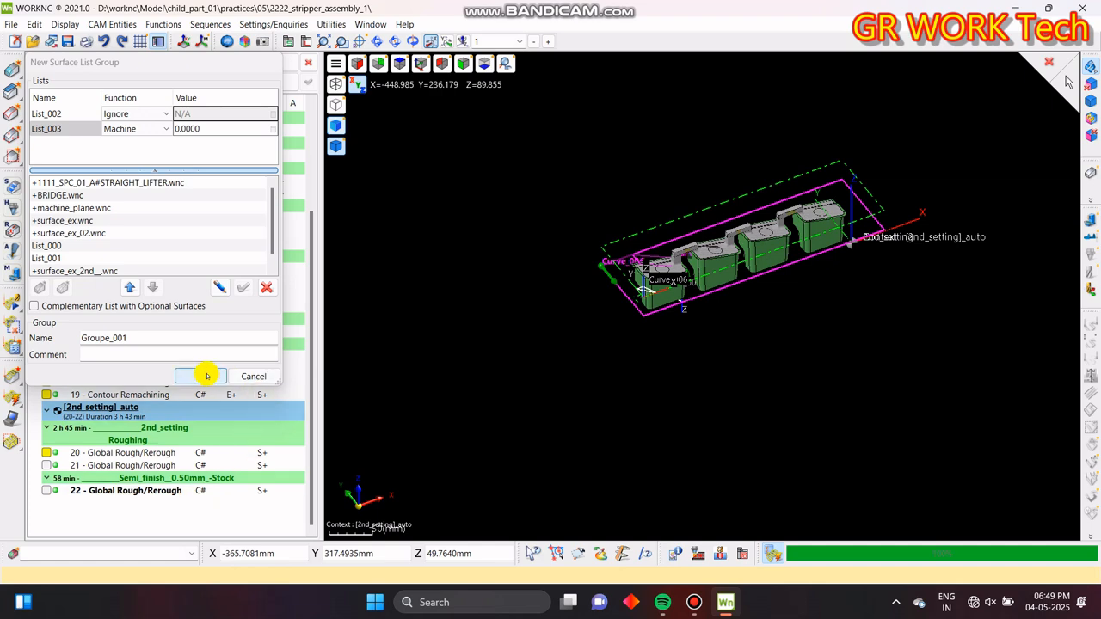
click(201, 375)
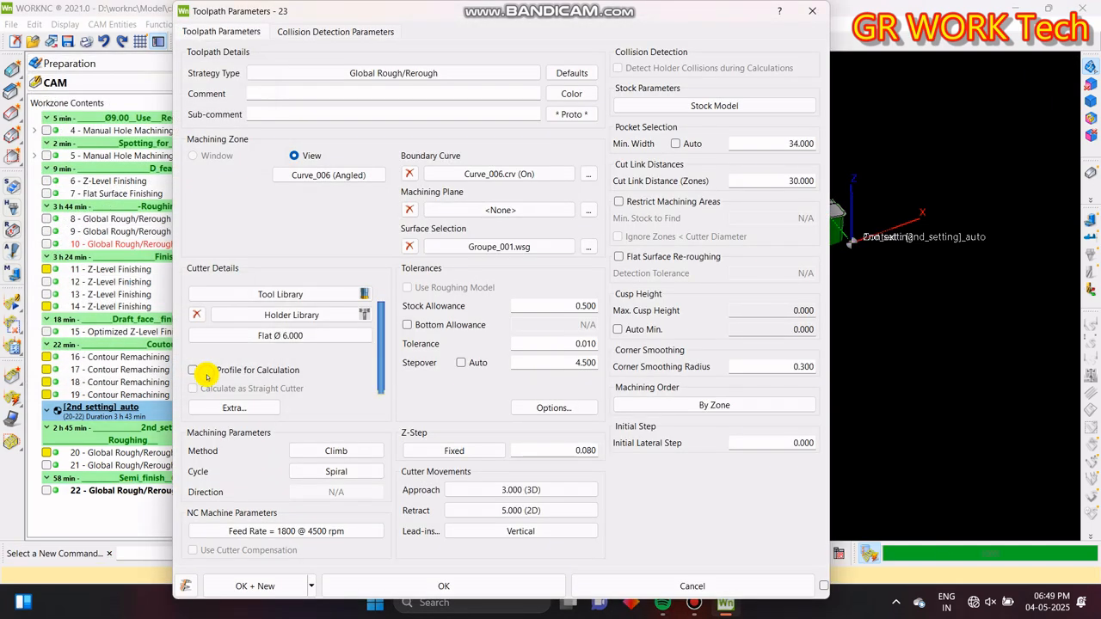
- Accept toolpath 23 and reopen its parameters to restrict machining areas with a minimum stock to find of 0.800
click(448, 593)
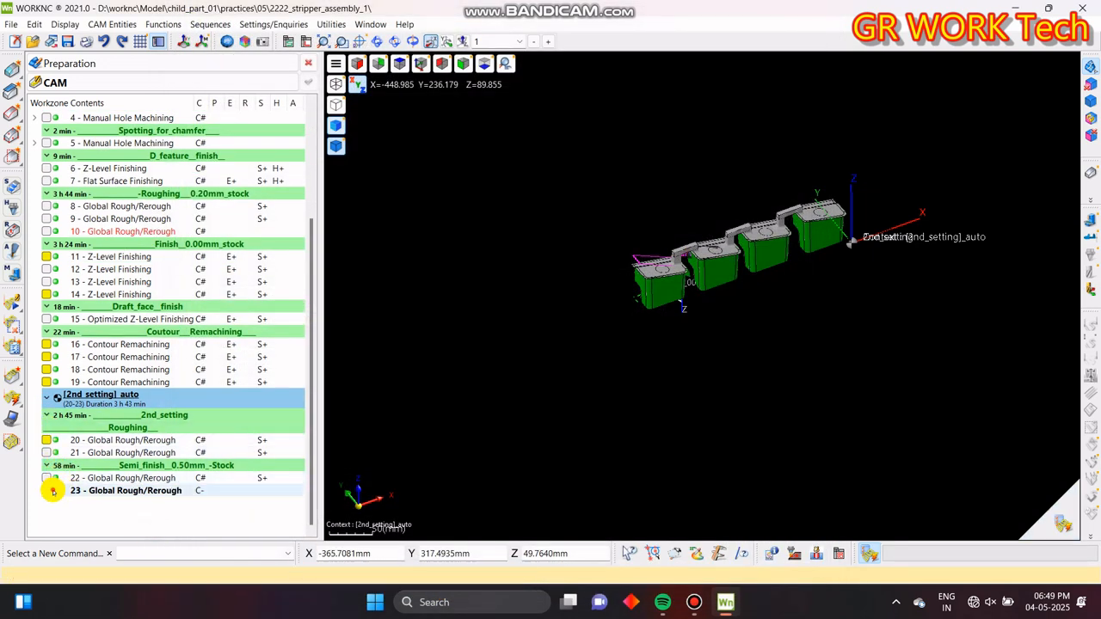
double_click(53, 491)
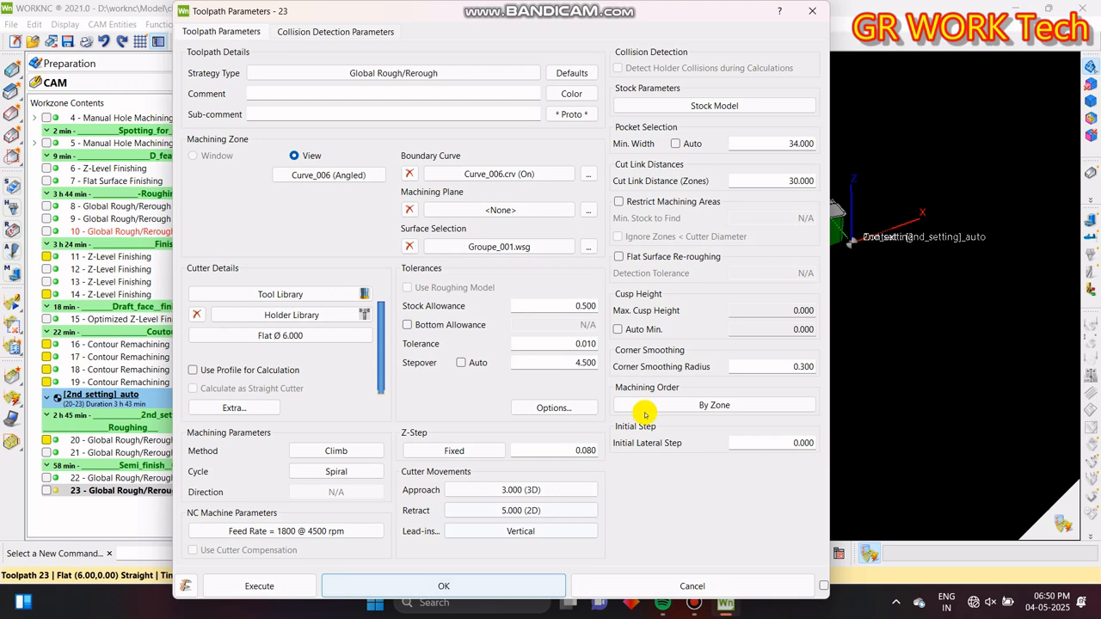
click(669, 203)
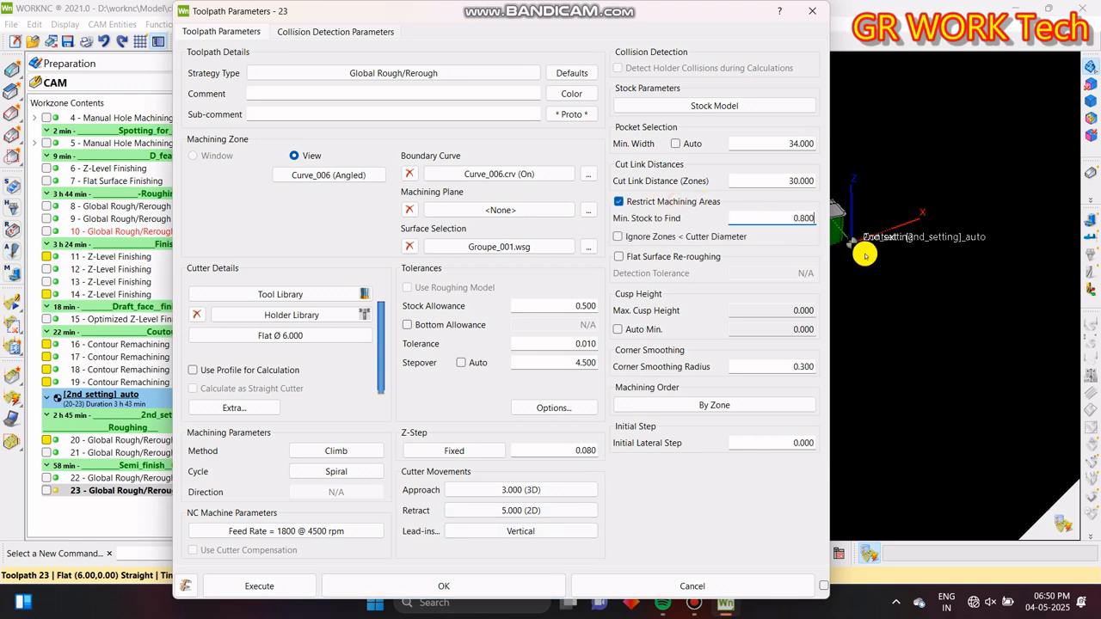
- Change the lead-ins of toolpath 23 from vertical to ramp with a 2.000° ramp angle
click(516, 531)
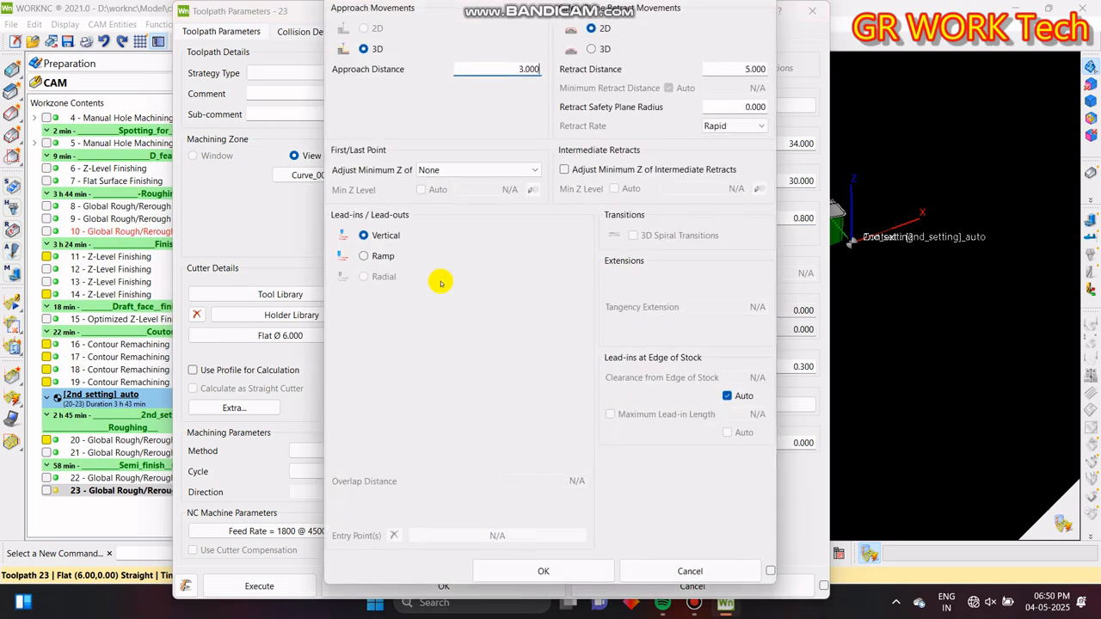
click(363, 256)
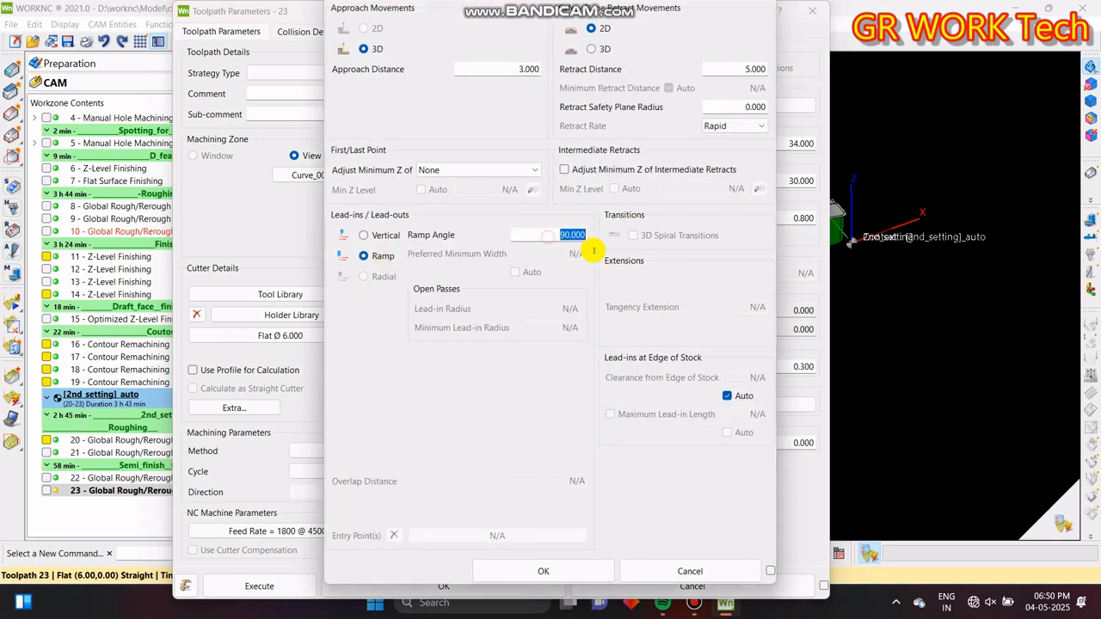
click(588, 569)
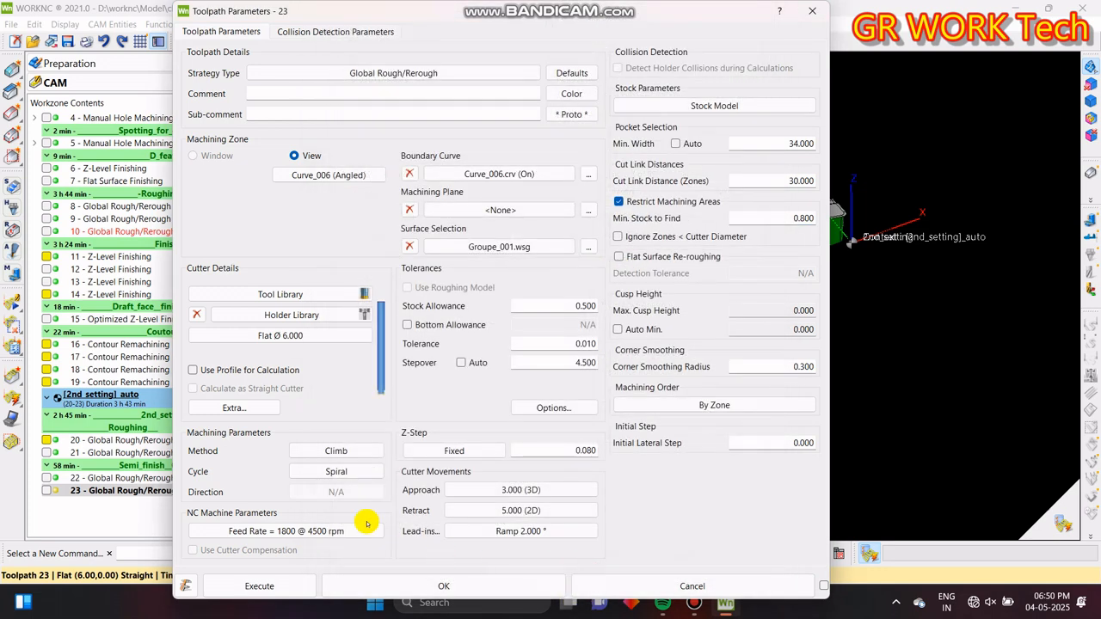
- Keep the climb method and spiral cycle, accept the parameters of toolpath 23 and run its calculation
click(377, 454)
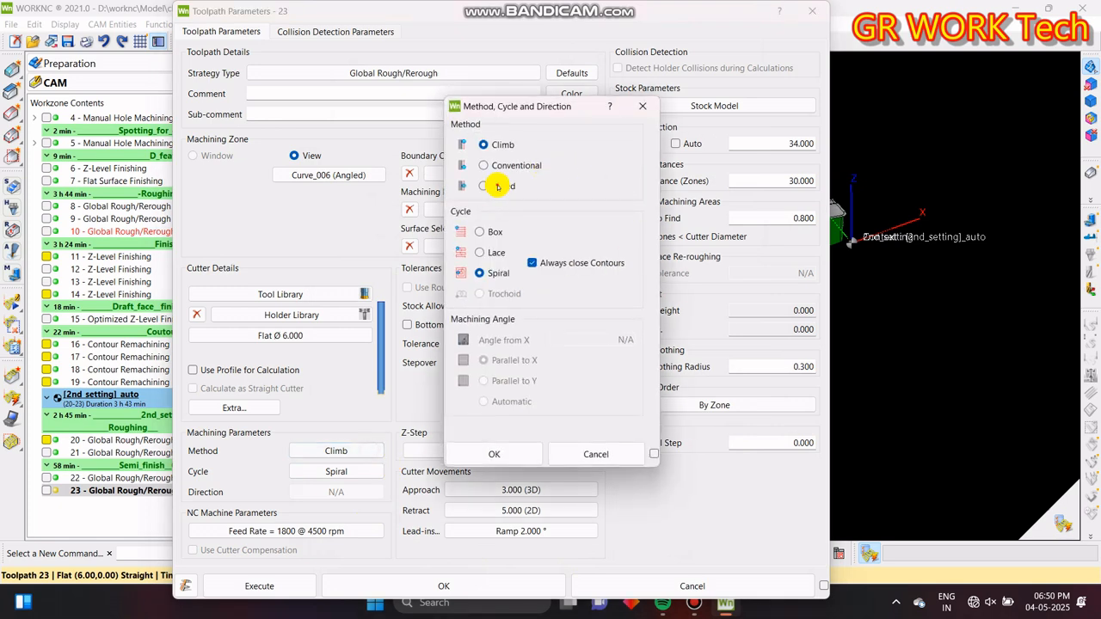
click(521, 461)
click(444, 585)
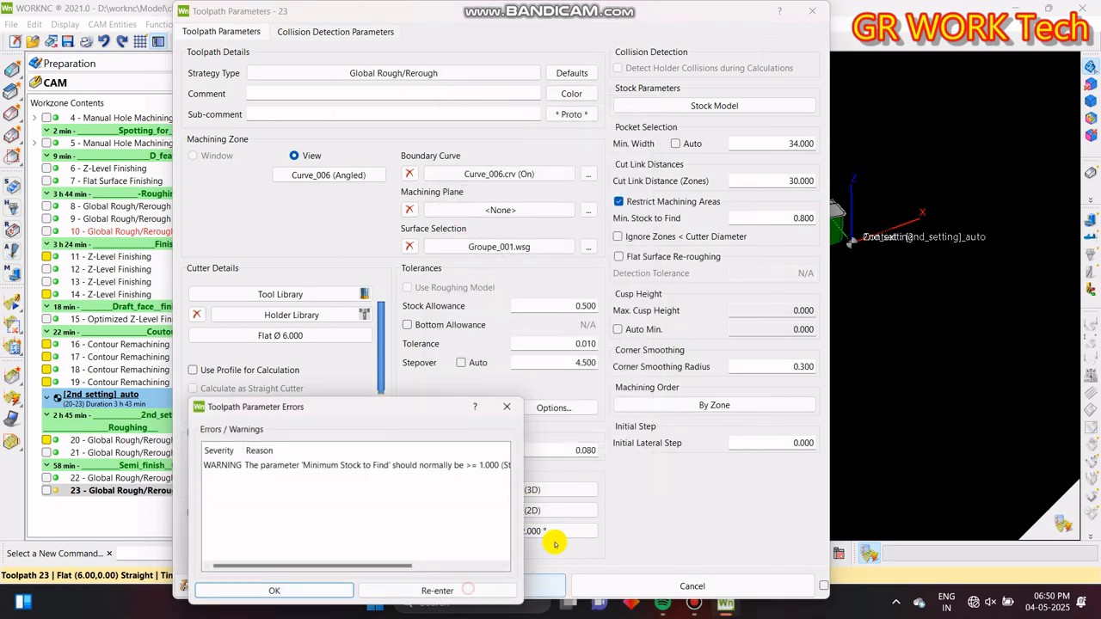
click(284, 591)
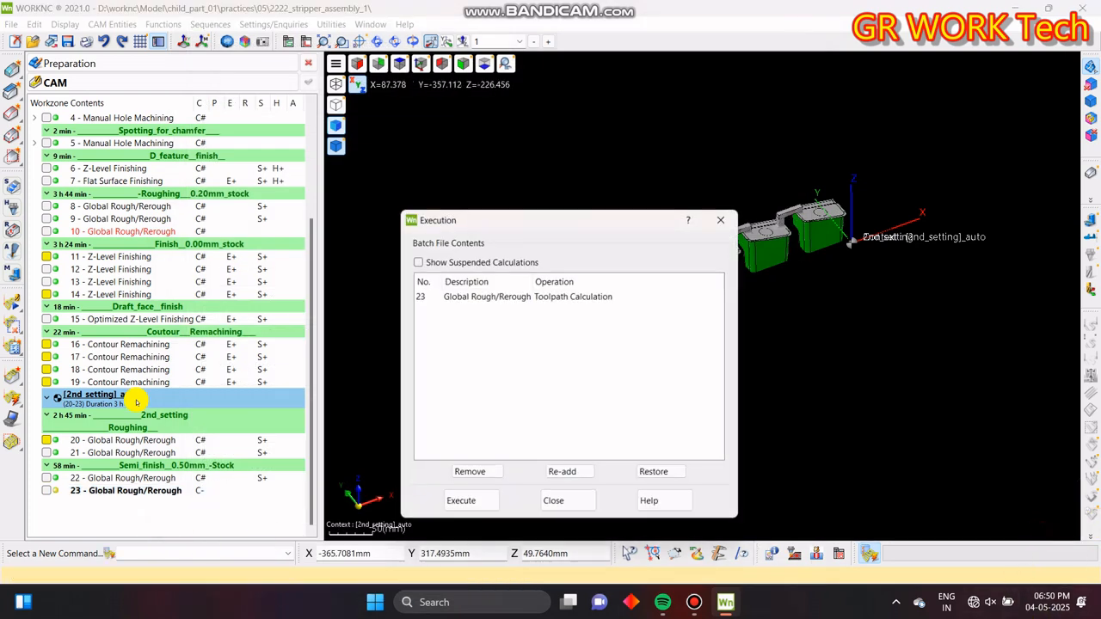
click(469, 498)
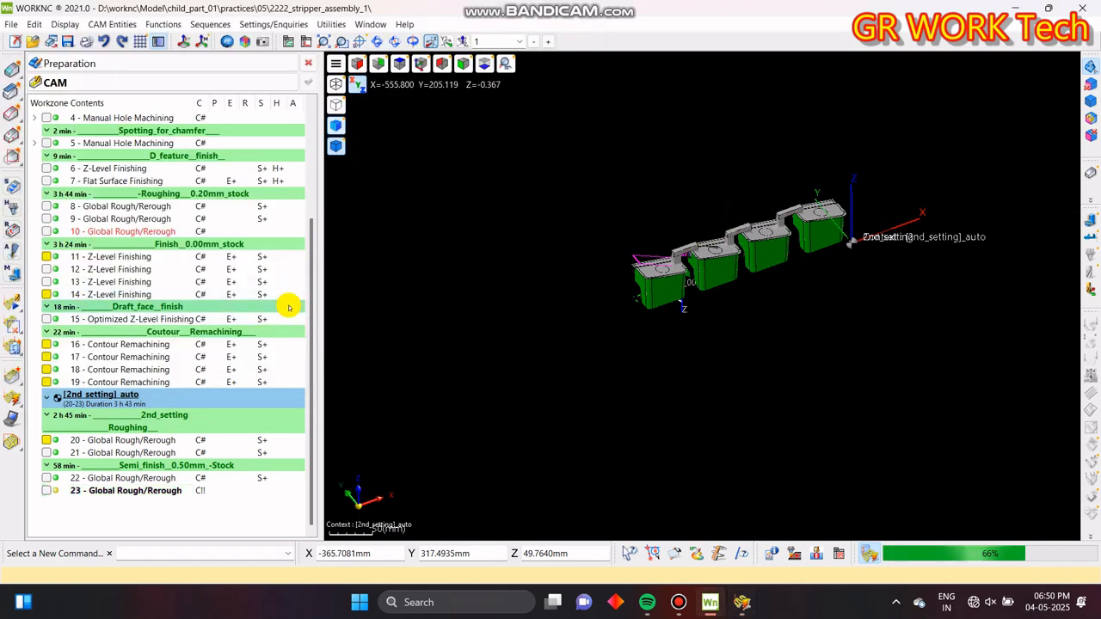
- Hide the BRIDGE surfaces in the part geometry and return to the second-setting toolpaths in the workzone list
drag(308, 318, 329, 204)
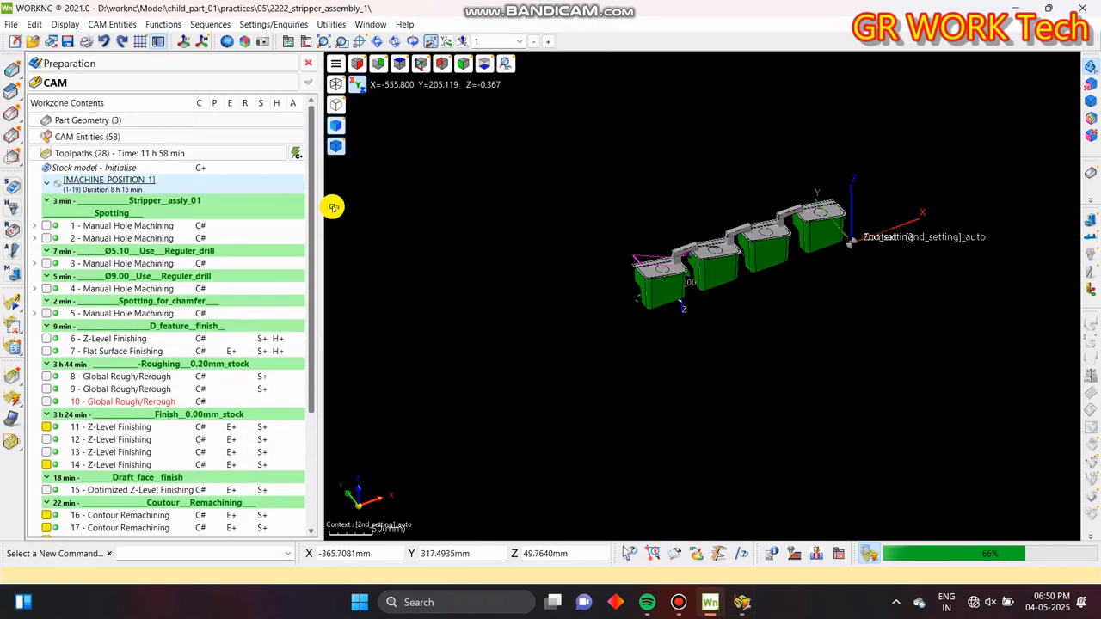
double_click(60, 119)
click(60, 160)
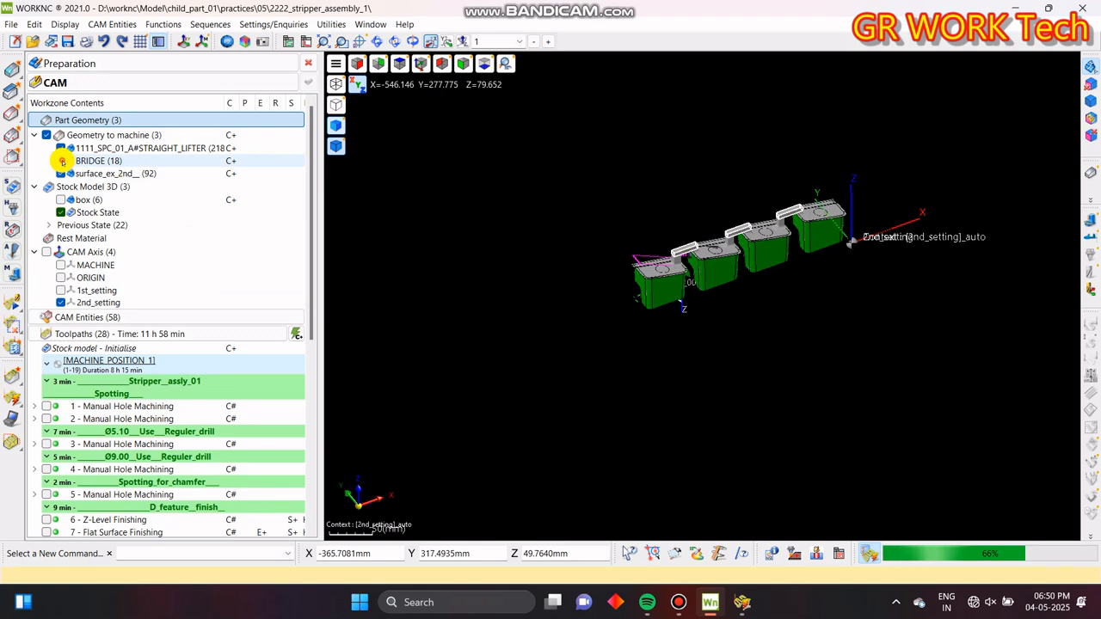
double_click(157, 118)
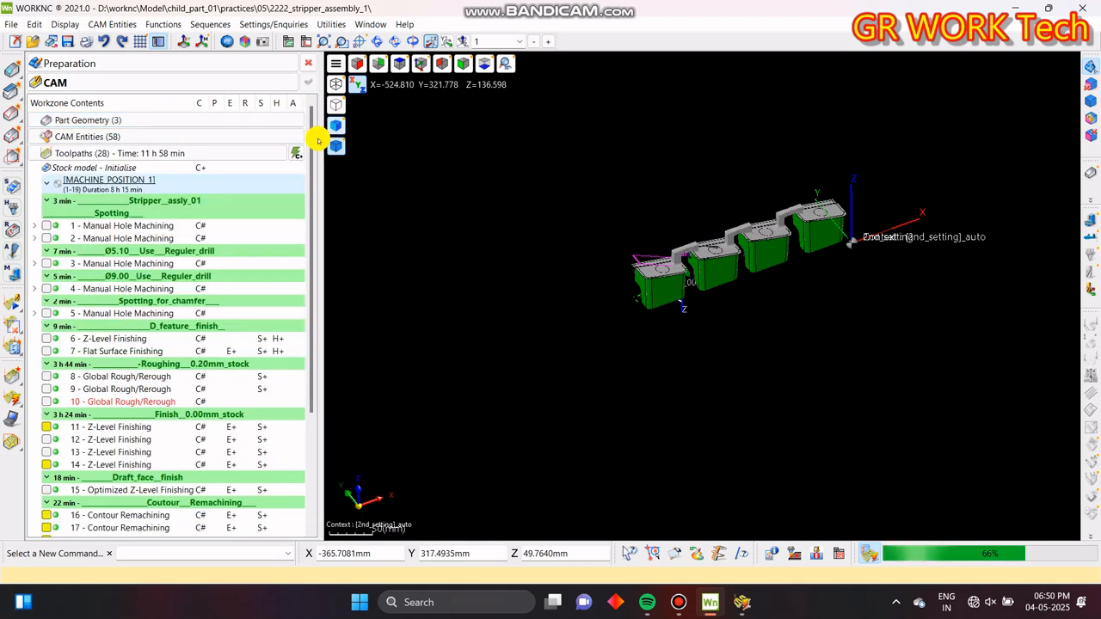
drag(306, 123, 301, 390)
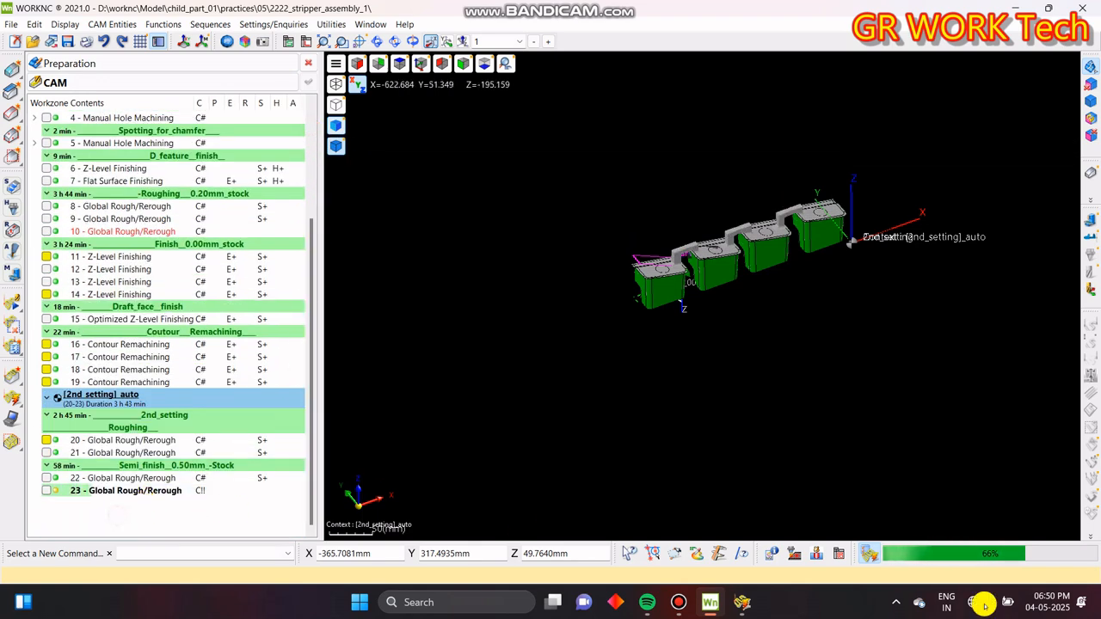
- Check the progress of the toolpath 23 calculation and view the current stock on the lifters from above
click(750, 603)
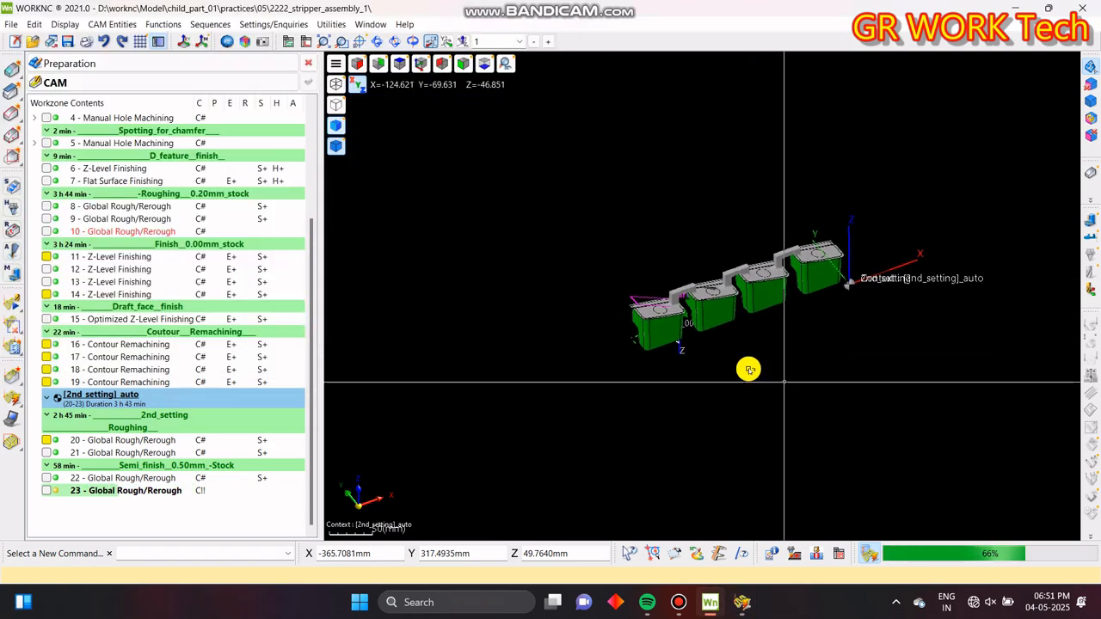
scroll(668, 278, up, 2)
scroll(671, 280, up, 2)
right_click(676, 283)
click(715, 320)
middle_drag(668, 381, 702, 403)
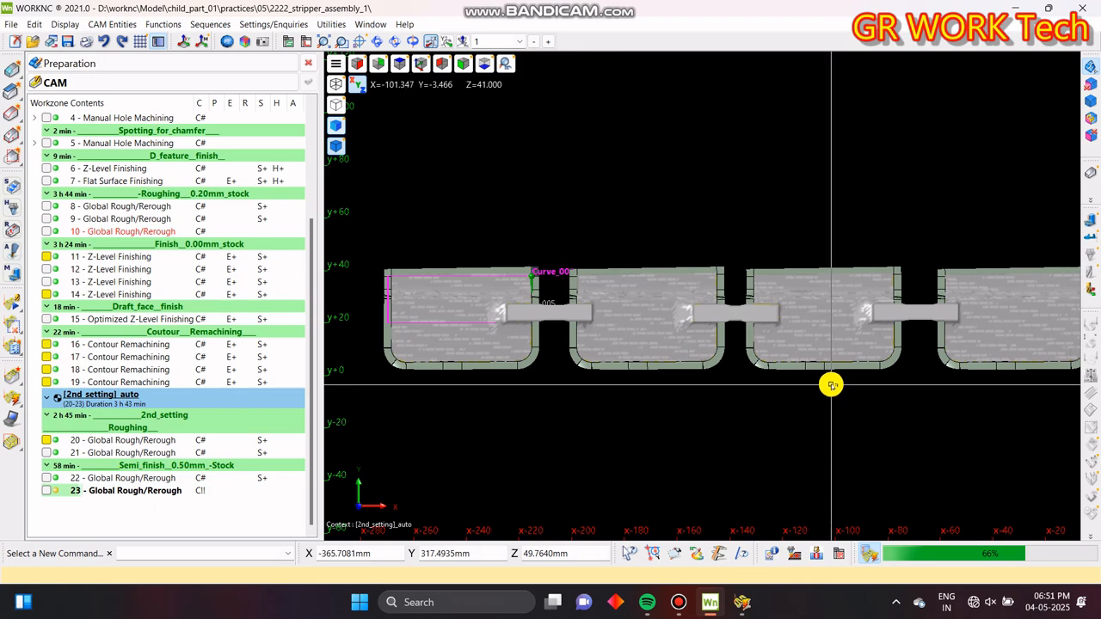
click(741, 603)
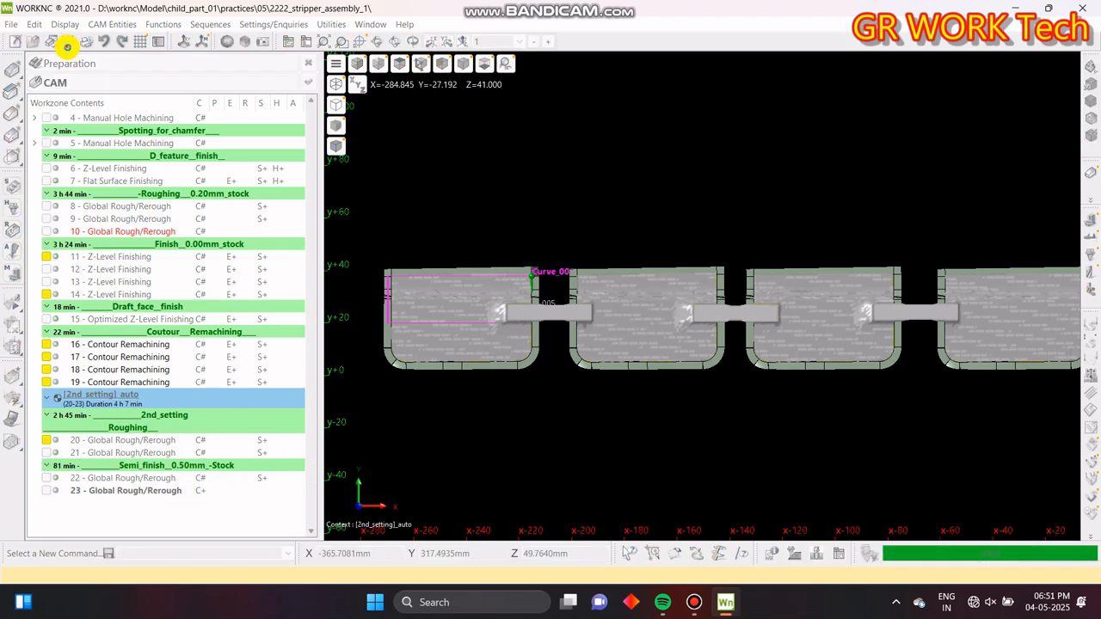
- Display toolpath 23 and examine its cutting passes around the bridges from close up and several angles
middle_drag(679, 393, 753, 333)
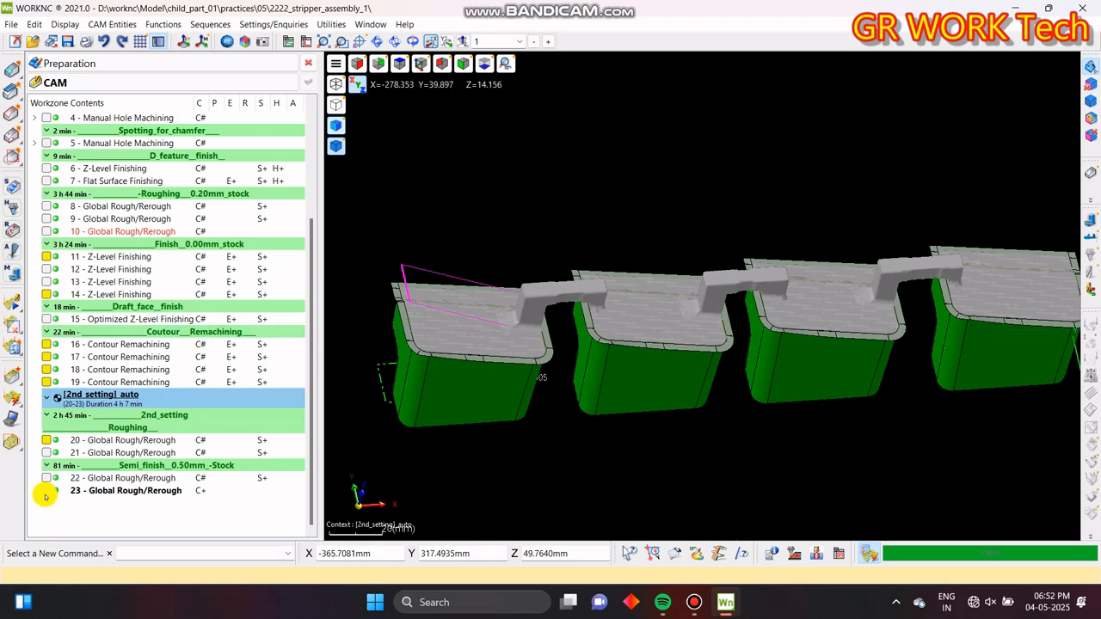
click(91, 496)
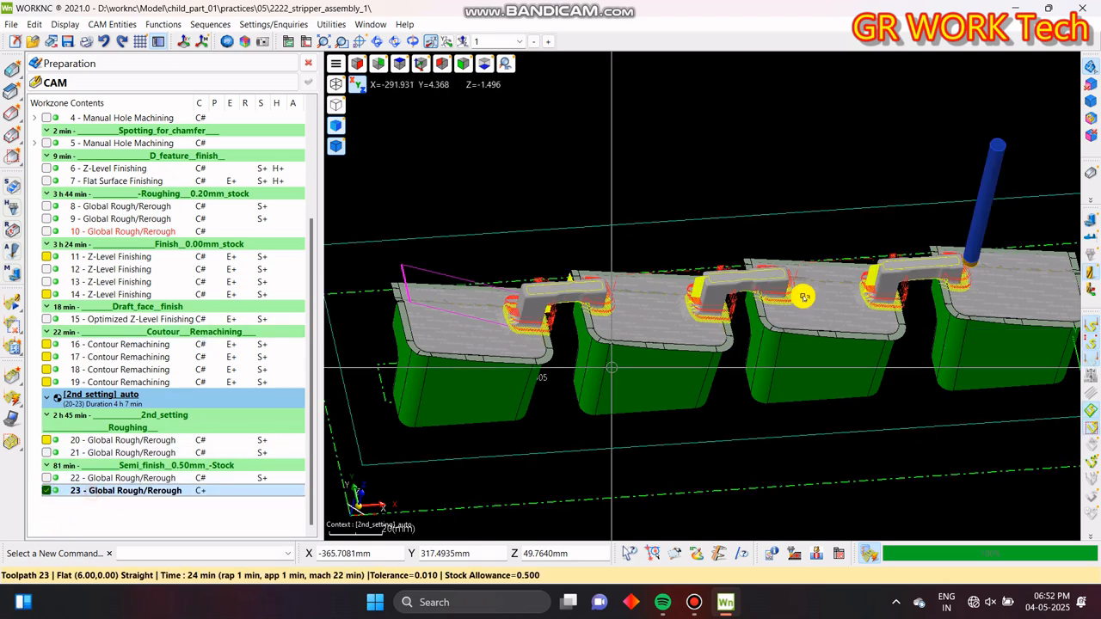
scroll(624, 319, up, 5)
mouse_move(937, 361)
middle_down()
mouse_move(919, 304)
mouse_move(920, 340)
middle_up()
scroll(739, 327, down, 3)
middle_drag(808, 365, 727, 330)
scroll(715, 369, up, 8)
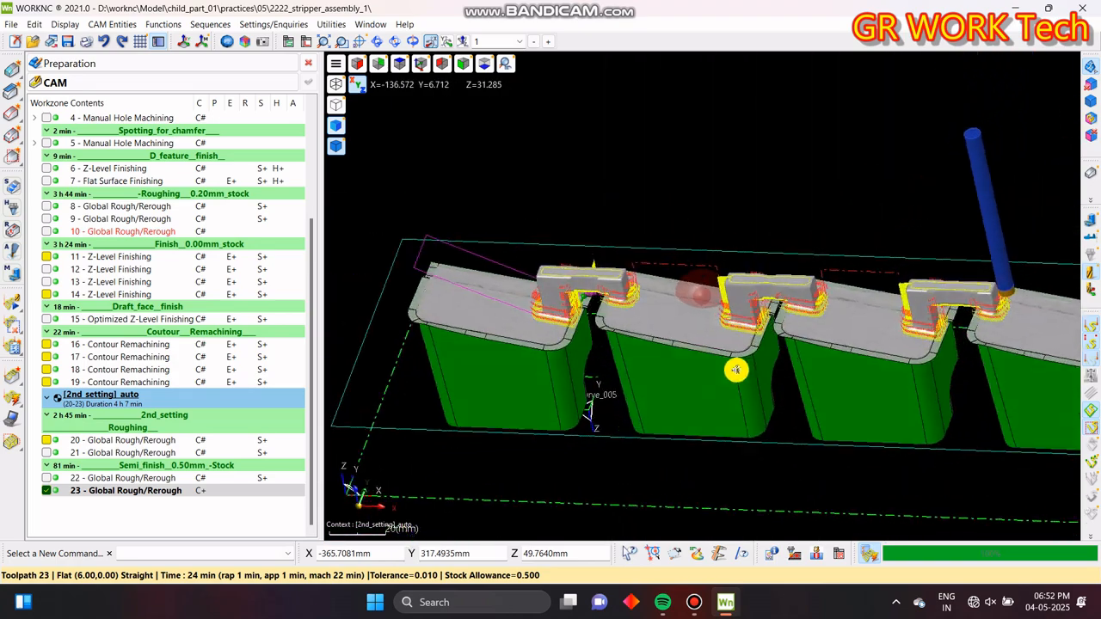
mouse_move(636, 298)
middle_down()
mouse_move(516, 216)
mouse_move(533, 246)
mouse_move(630, 291)
middle_up()
scroll(774, 303, down, 5)
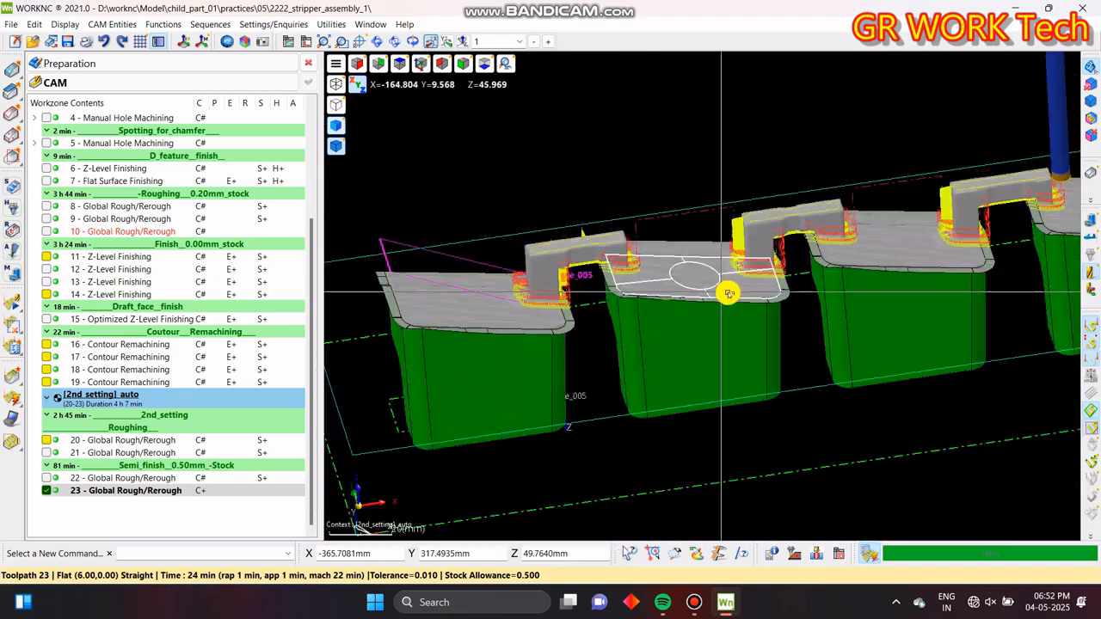
- Lock toolpath 23 against recalculation and run the stock model update for it
right_click(203, 492)
click(215, 482)
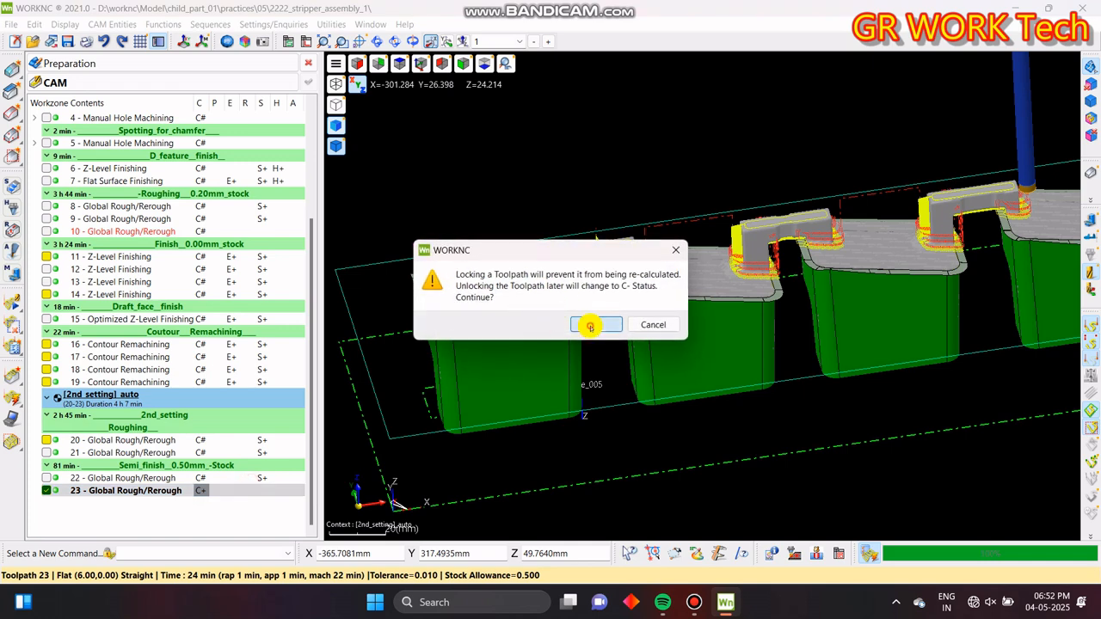
click(595, 324)
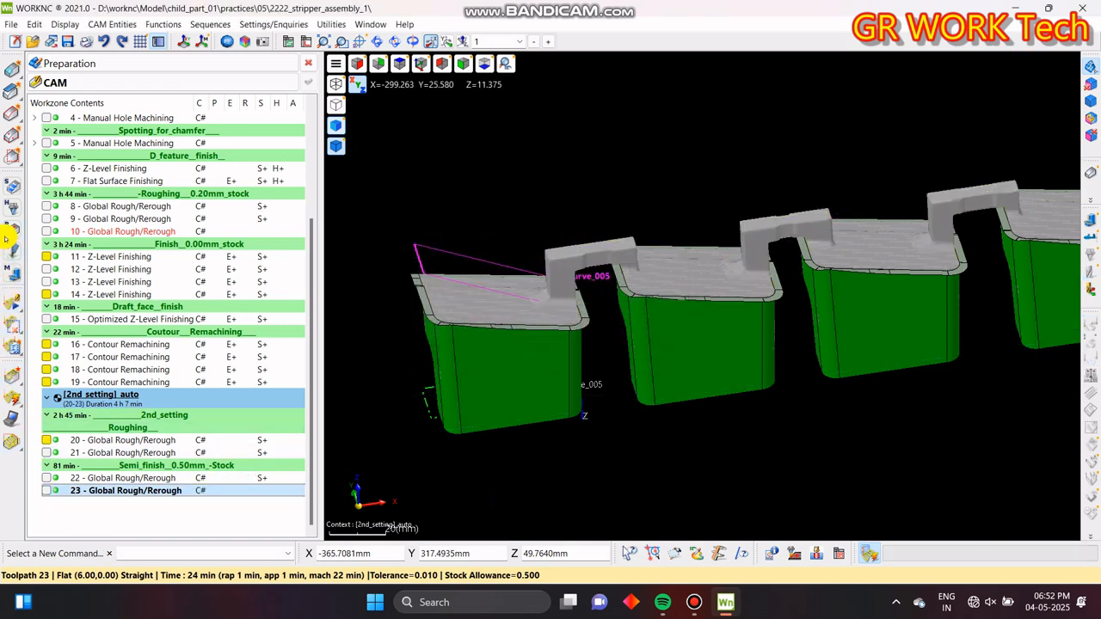
click(1063, 523)
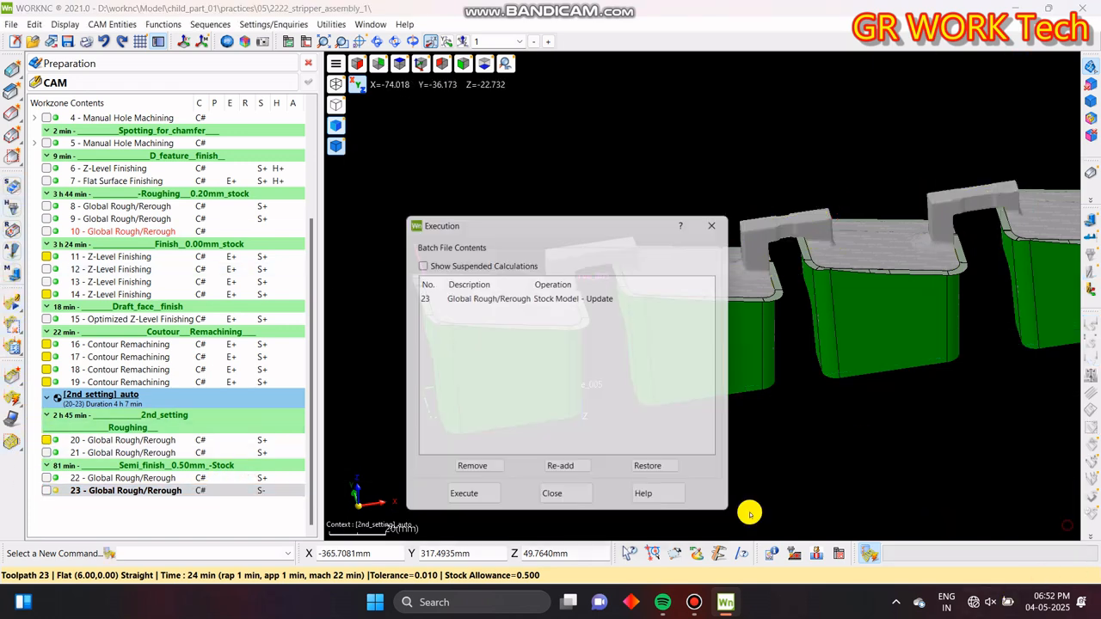
click(465, 499)
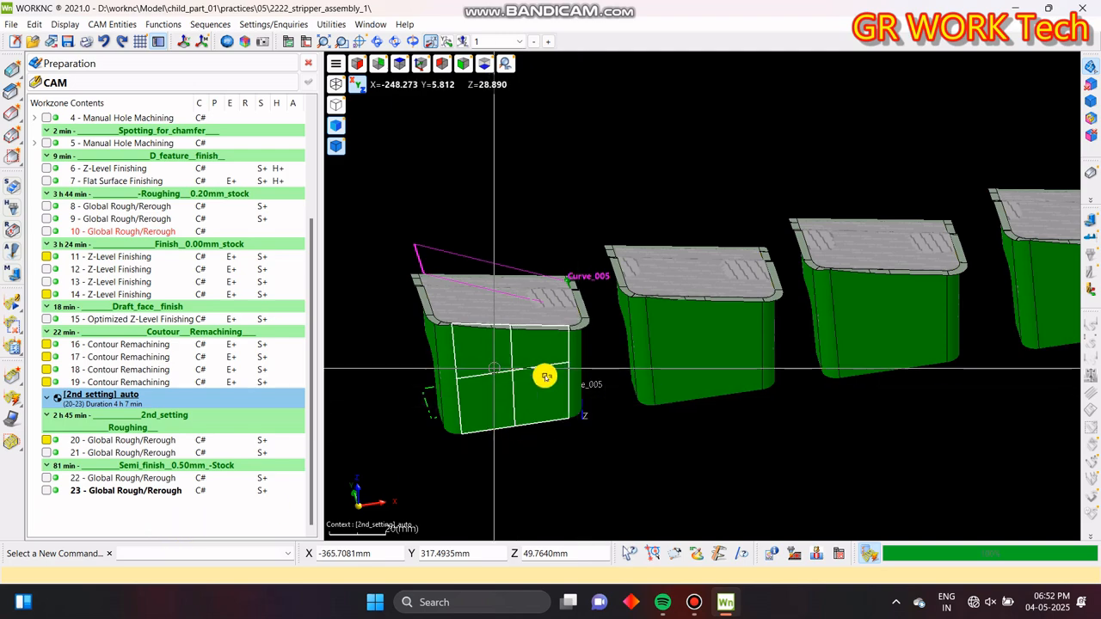
- Examine the updated stock on the four lifter tops at the bridge positions, close up, from above and at an angle
scroll(639, 418, up, 5)
middle_drag(607, 374, 551, 374)
scroll(514, 374, down, 2)
scroll(563, 380, down, 1)
middle_drag(787, 356, 609, 373)
scroll(611, 373, down, 3)
middle_drag(750, 363, 647, 310)
scroll(647, 311, up, 1)
scroll(745, 307, up, 2)
middle_drag(745, 307, 771, 328)
scroll(858, 321, down, 5)
middle_drag(863, 308, 787, 369)
scroll(698, 327, up, 5)
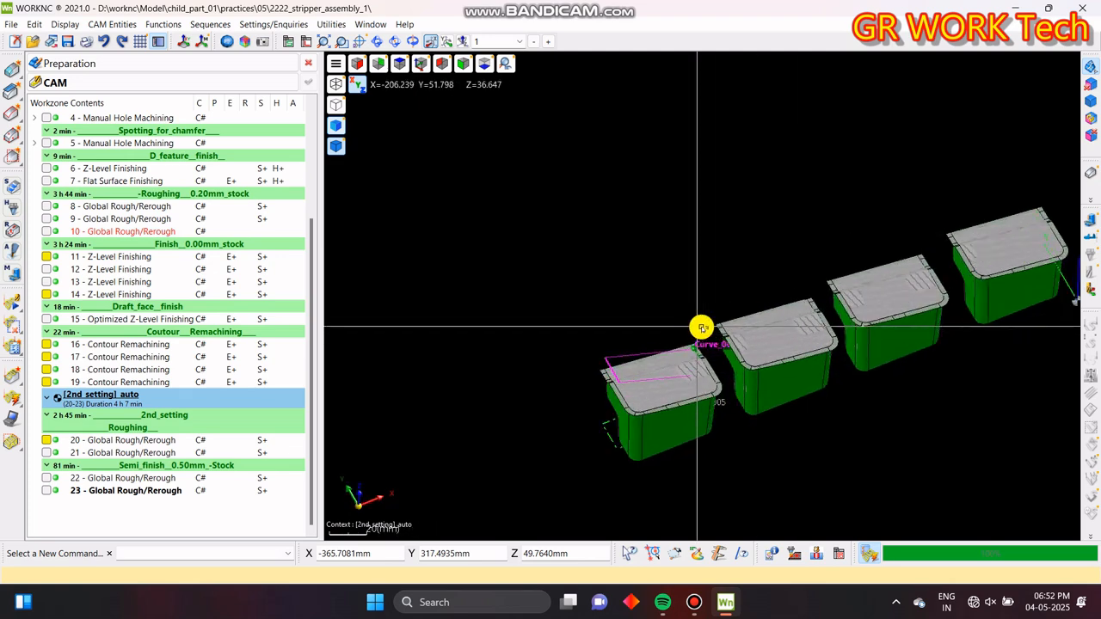
key(z)
scroll(841, 342, down, 3)
scroll(858, 349, up, 2)
middle_drag(786, 437, 746, 370)
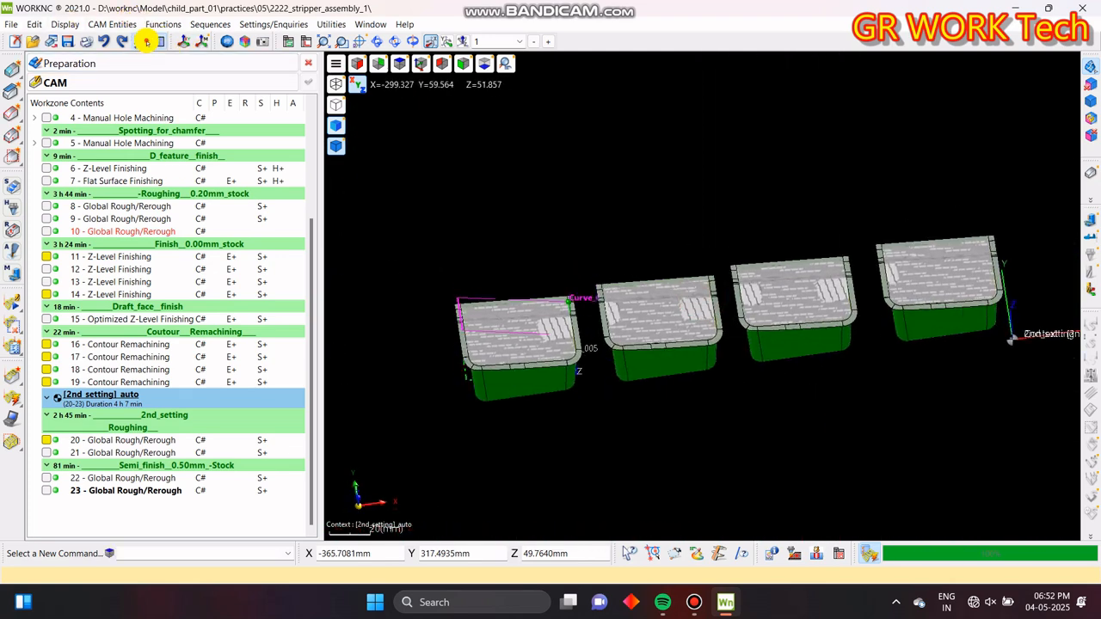
- Inspect the lifters' stock at an angle and from above with the workzone list hidden, and restore the list
click(140, 41)
click(158, 41)
click(140, 41)
middle_drag(795, 391, 773, 348)
scroll(653, 378, up, 4)
middle_drag(542, 373, 869, 432)
scroll(778, 370, down, 4)
middle_drag(670, 317, 524, 355)
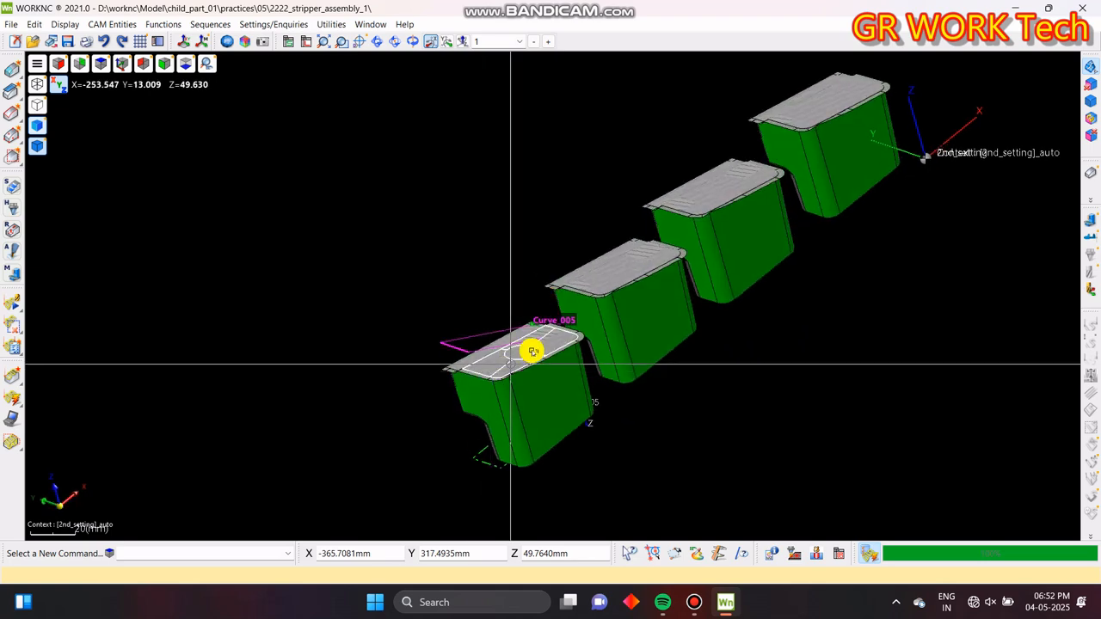
scroll(524, 356, up, 5)
middle_drag(732, 339, 685, 339)
scroll(394, 260, down, 4)
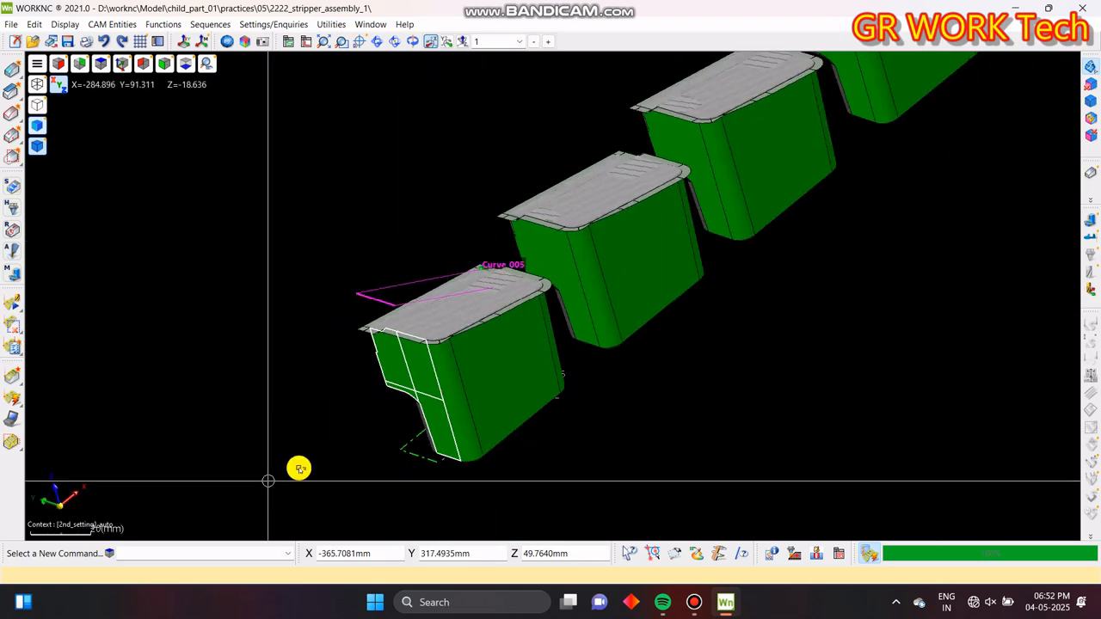
key(z)
scroll(530, 334, down, 3)
scroll(531, 333, up, 3)
middle_drag(488, 419, 541, 422)
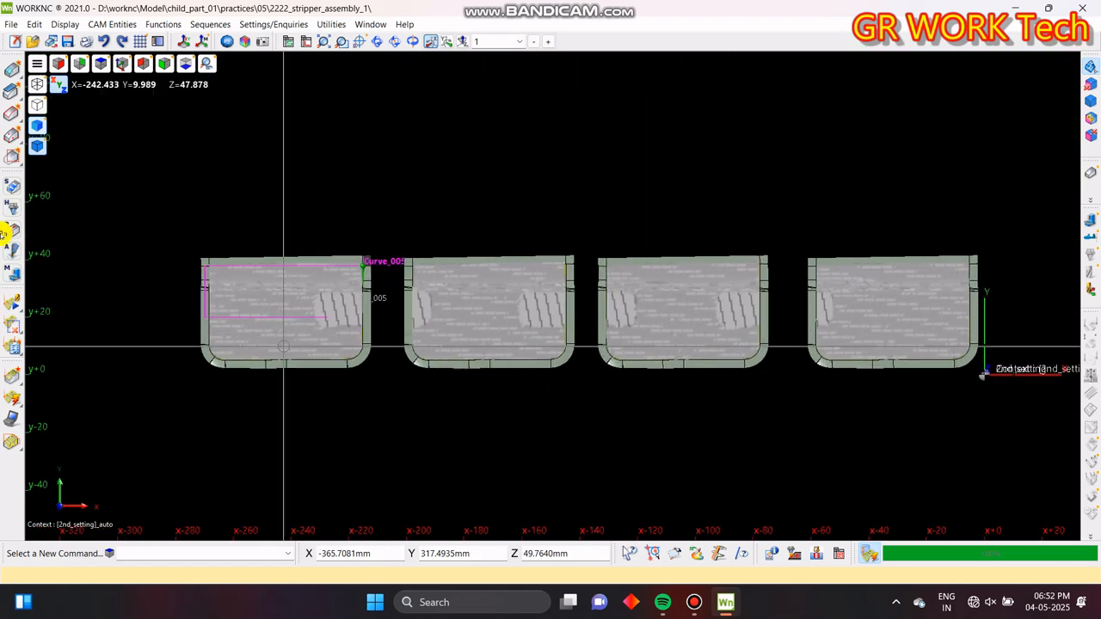
click(157, 41)
middle_drag(570, 344, 827, 332)
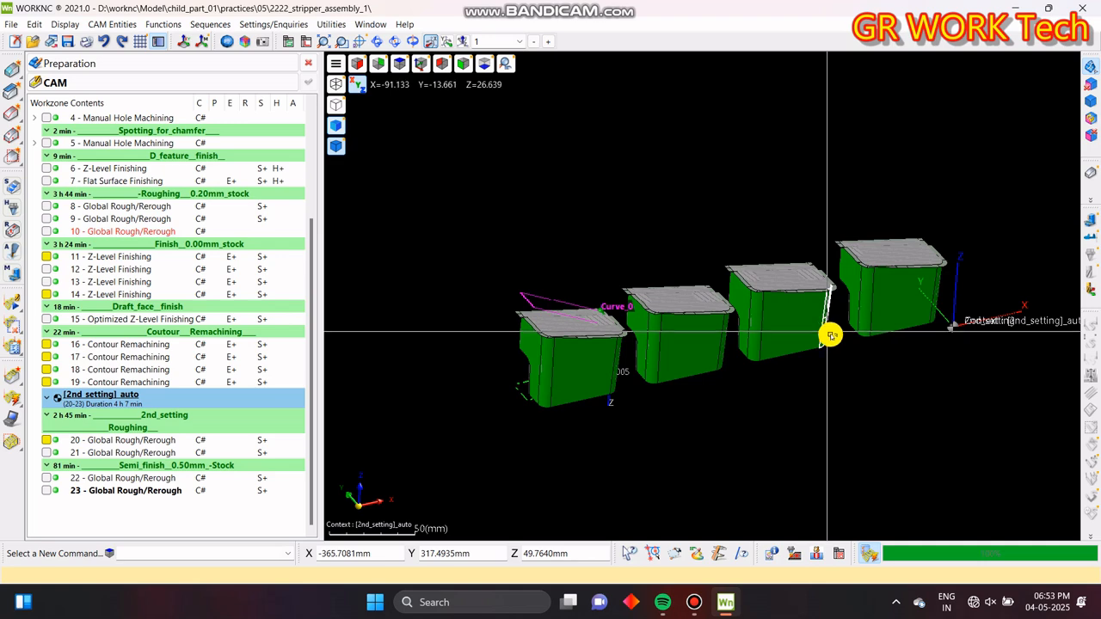
middle_drag(649, 432, 832, 394)
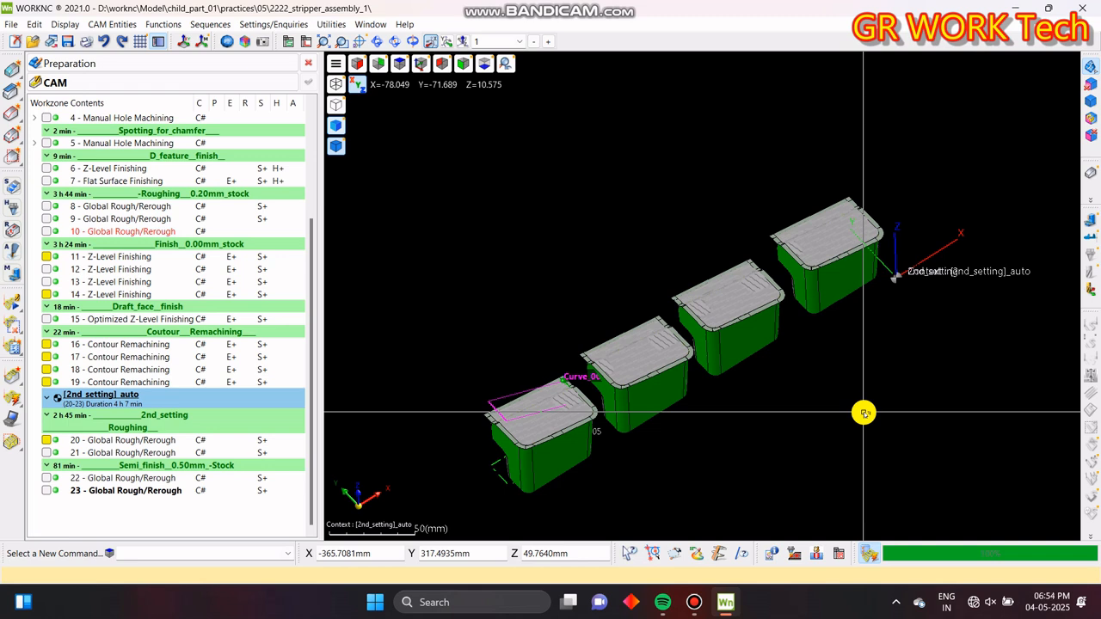
middle_drag(908, 461, 847, 428)
scroll(848, 426, down, 3)
scroll(862, 439, up, 1)
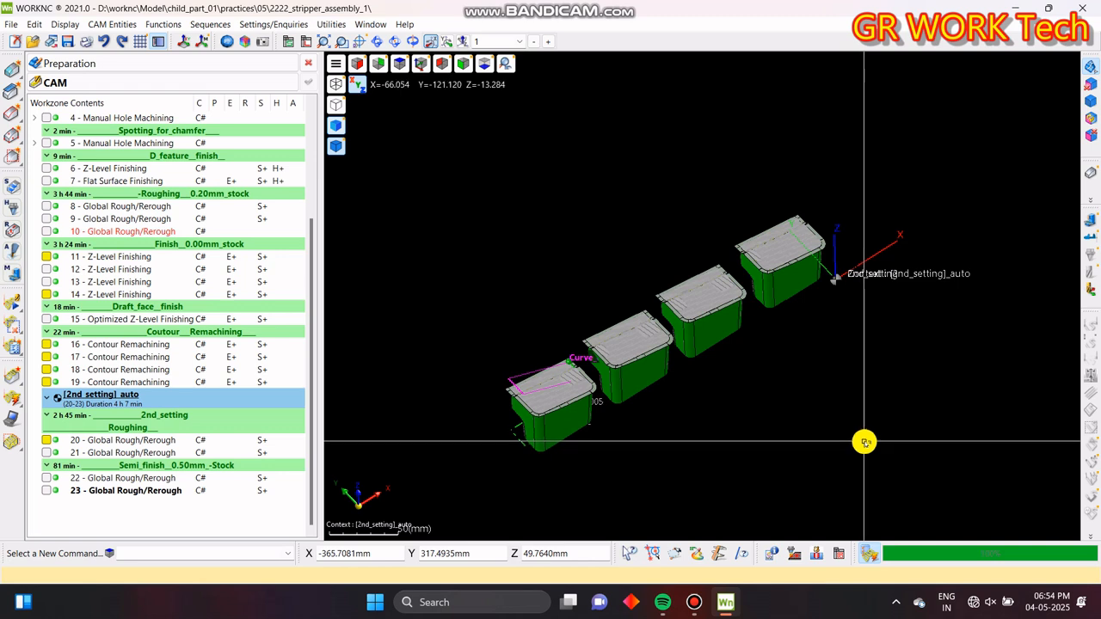
middle_drag(852, 437, 838, 410)
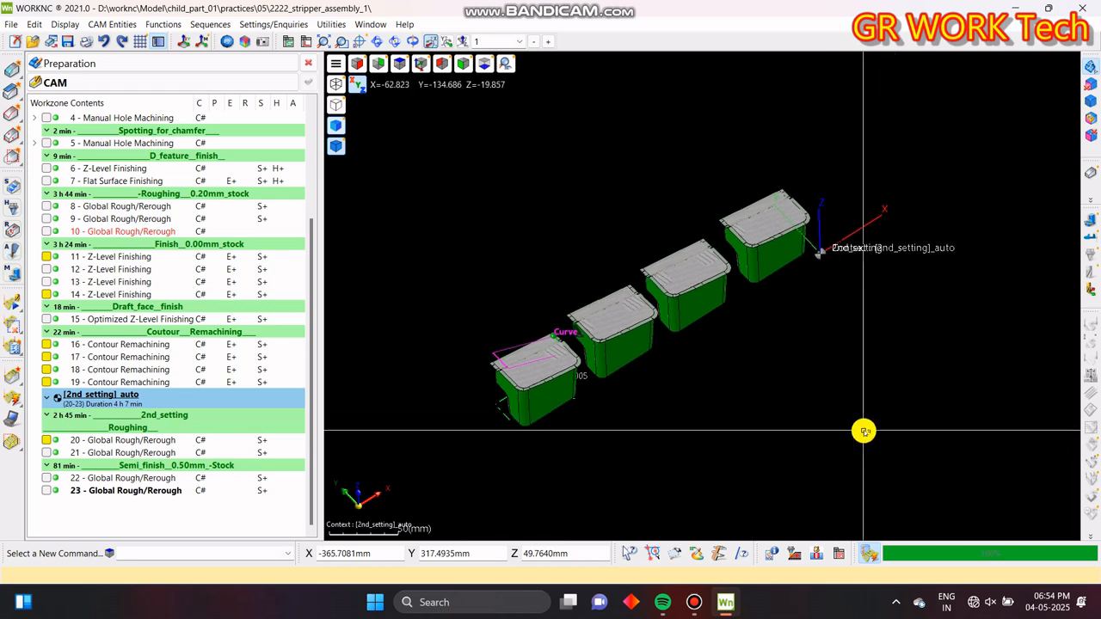